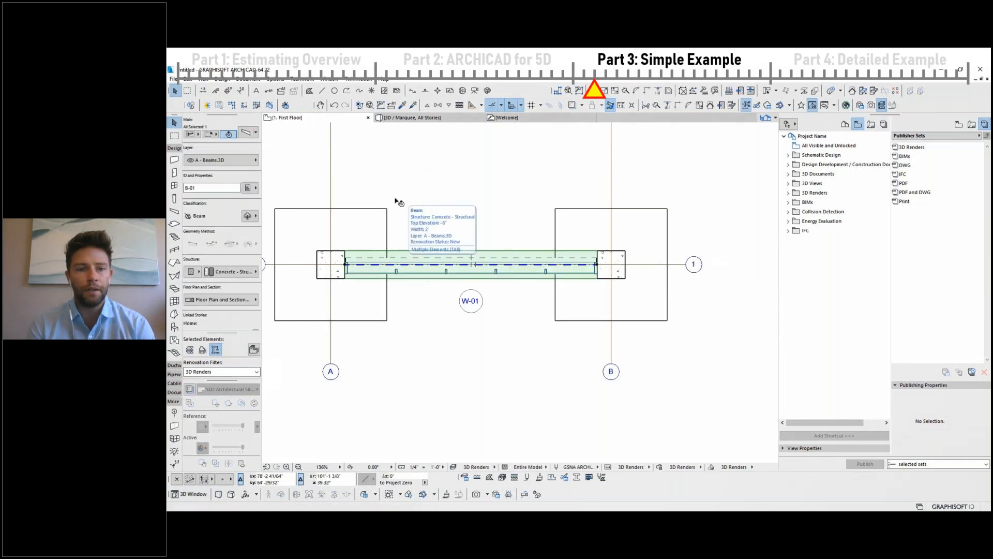
Copy the beam and its end columns from the First Floor and paste them in place on the Second Floor.
shift+click(598, 255)
shift+click(317, 259)
key(ctrl+c)
key(ctrl+Up)
key(ctrl+v)
click(541, 320)
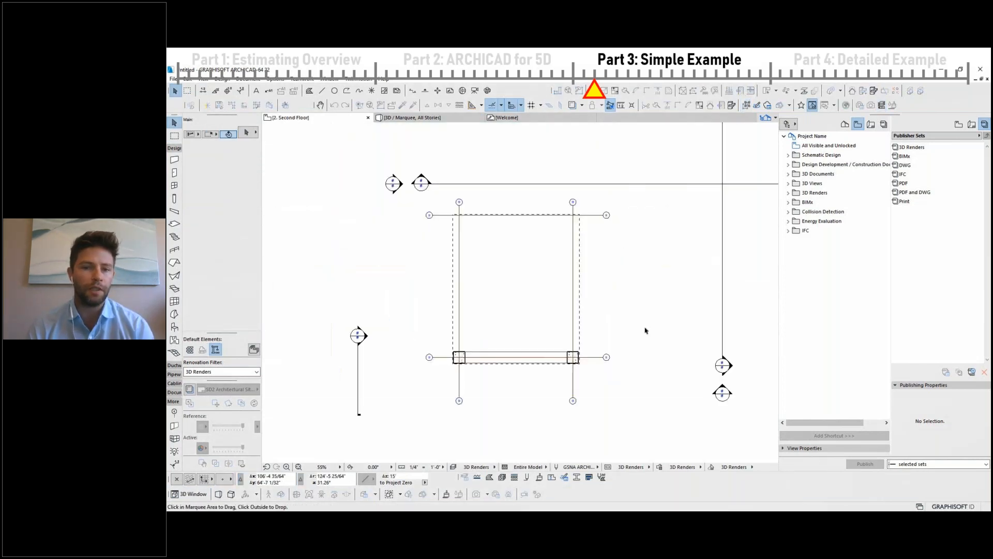
click(645, 330)
Edit the second-floor slab's bottom and top elevation, entering 9", in the 3D view.
key(F3)
click(591, 215)
click(579, 207)
scroll(226, 271, down, 5)
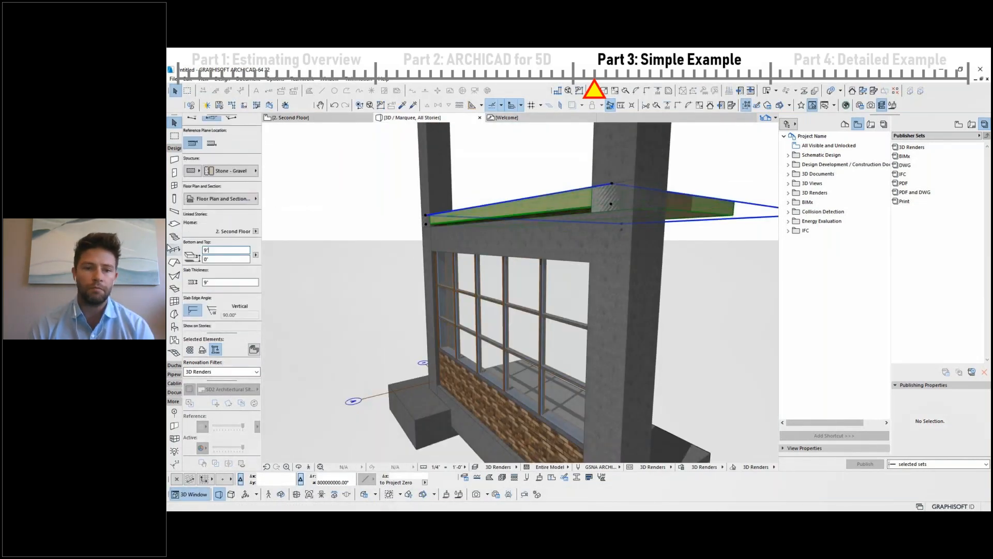
Set the thickness of the second-floor beam above the window to 1'-6".
click(659, 348)
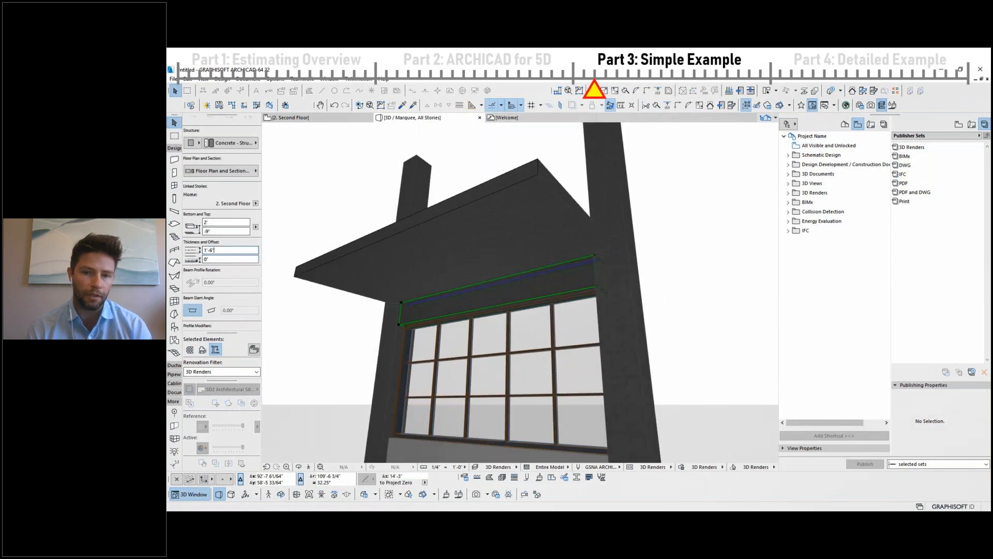
key(Escape)
click(381, 200)
shift+click(572, 202)
scroll(223, 269, down, 3)
Load an exterior metal wall favorite as the Wall tool's default on the First Floor plan.
key(F2)
click(174, 159)
click(248, 132)
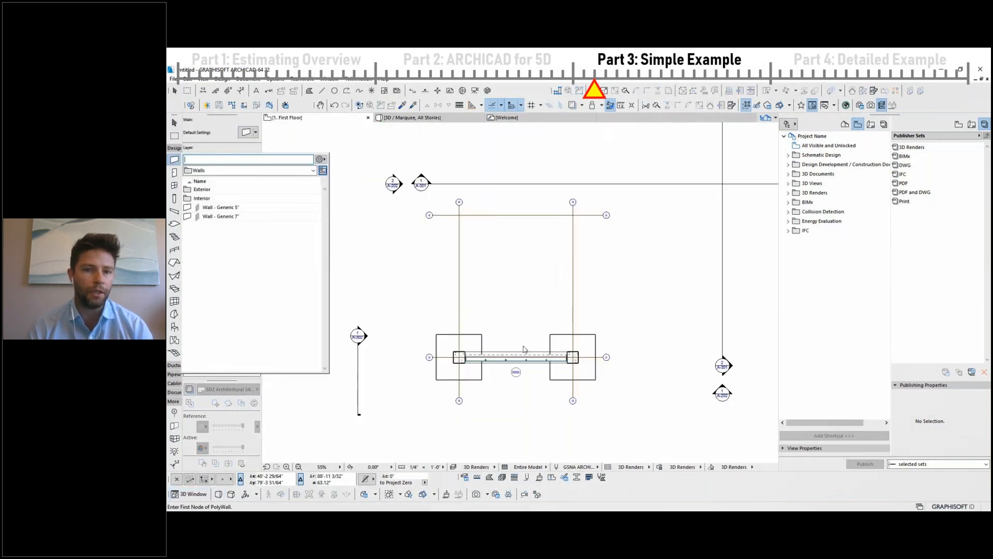
double_click(231, 207)
Carry the facade up through the upper stories to the Roof story and show the tower in 3D.
scroll(495, 359, up, 5)
shift+click(647, 348)
key(ctrl+Up)
key(ctrl+Up)
key(ctrl+Up)
key(Return)
key(F3)
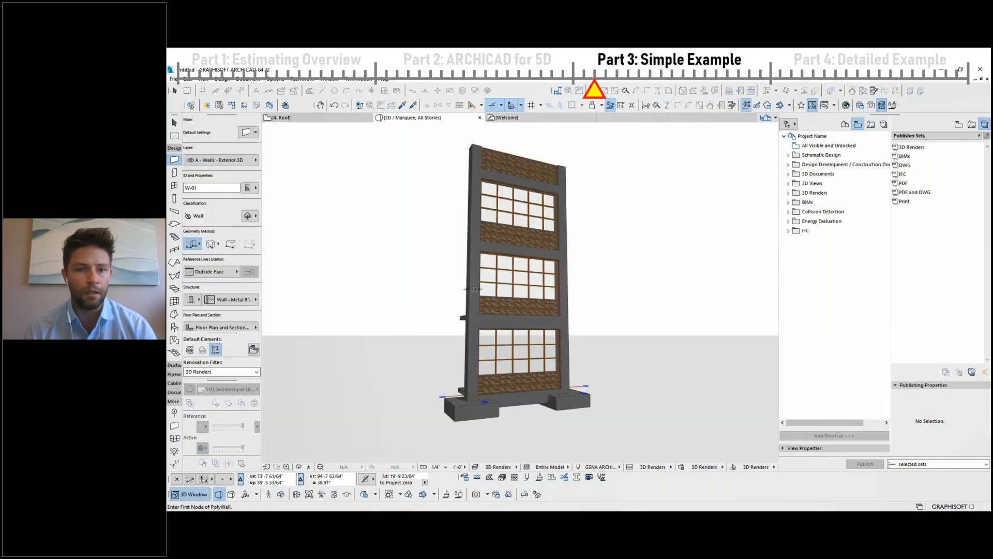
Change the structure of the parapet wall at the top of the facade and return to the Roof floor plan.
scroll(497, 207, up, 5)
shift+click(461, 222)
click(231, 299)
drag(465, 287, 530, 251)
key(Escape)
key(F2)
key(ctrl+Down)
key(ctrl+Up)
scroll(465, 344, down, 5)
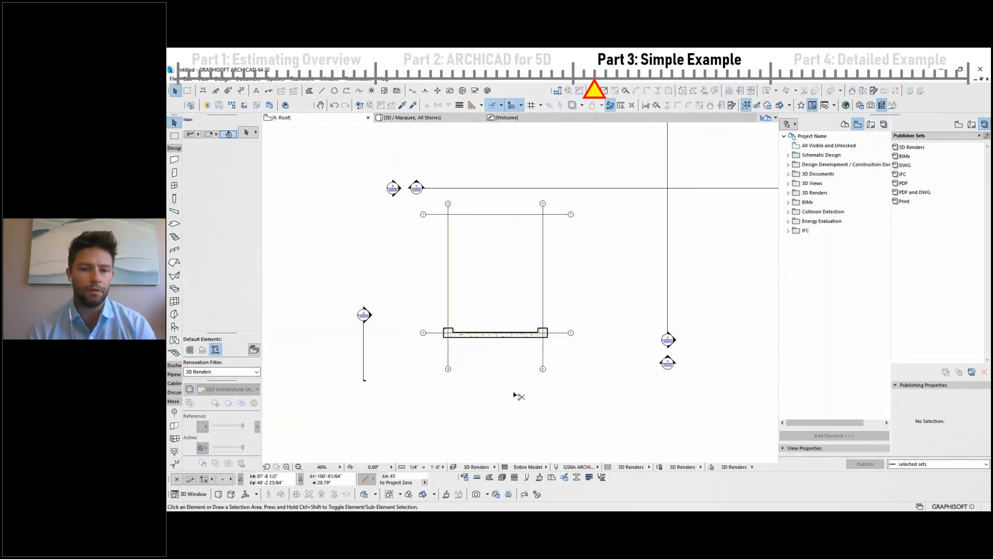
Show all elements in 3D and add the rear columns at the open end of the floor slabs.
key(F3)
mouse_move(551, 201)
mouse_down()
mouse_move(514, 226)
mouse_move(549, 217)
mouse_up()
key(ctrl+F5)
scroll(511, 226, down, 4)
click(174, 198)
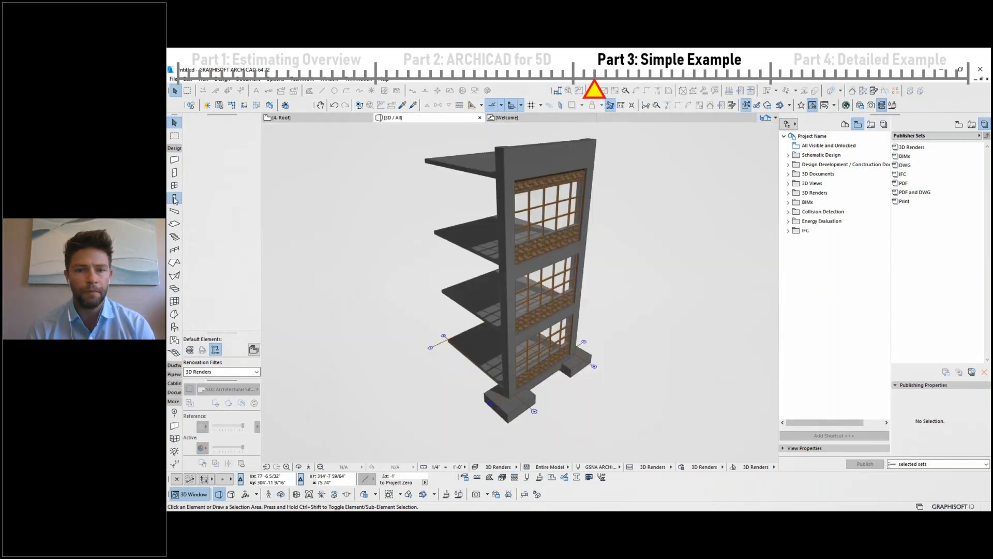
key(ctrl+a)
key(ctrl+shift+d)
click(559, 145)
click(362, 222)
drag(393, 228, 497, 248)
Select the exterior brick walls below the facade windows in 3D and clear the selection.
shift+click(518, 347)
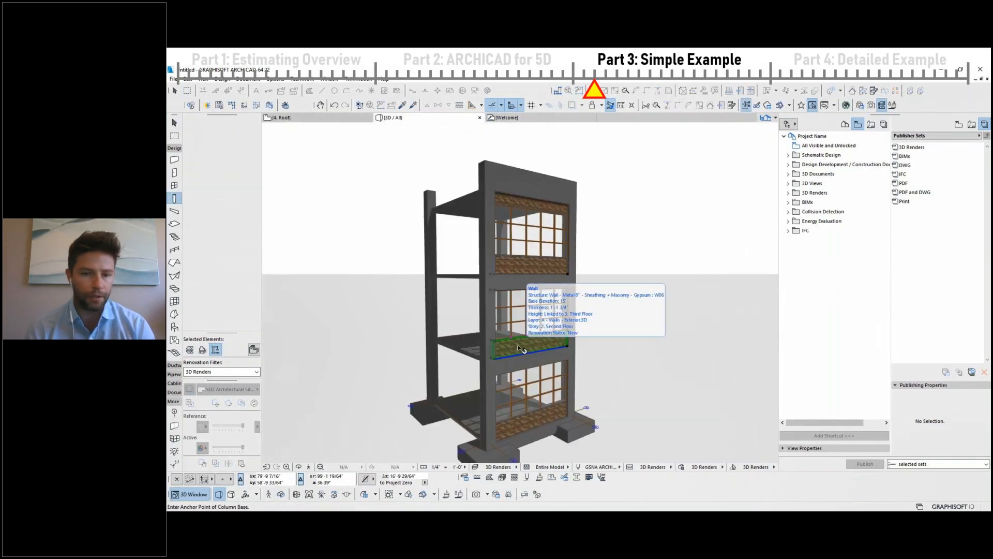
shift+click(526, 420)
key(Escape)
drag(507, 199, 475, 187)
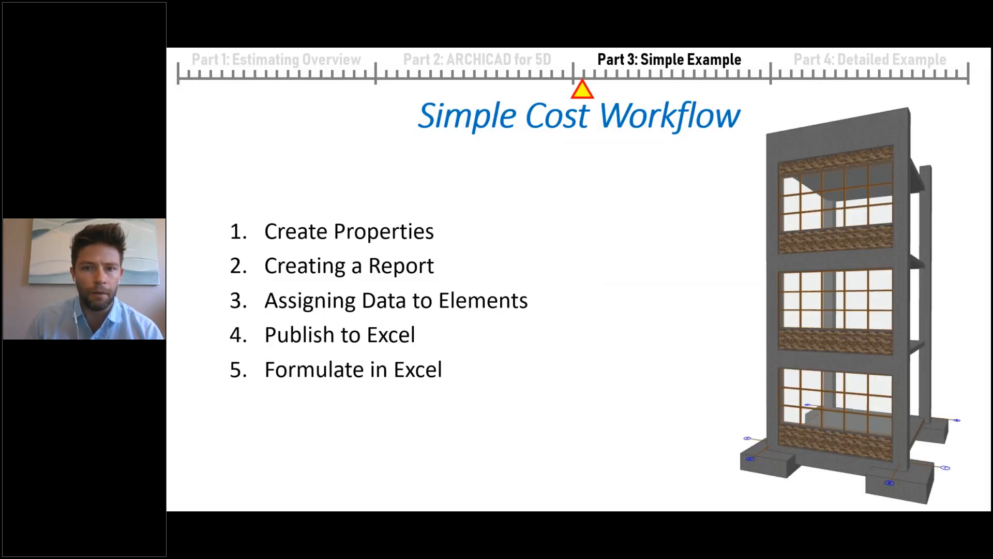
Switch from the presentation to Archicad and examine the finished three-story model in 3D.
key(alt+Tab)
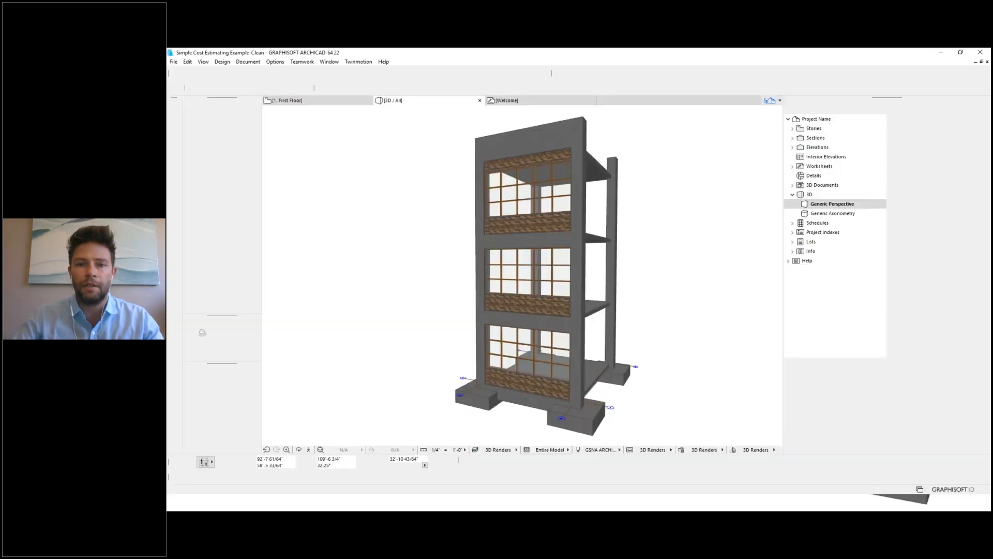
scroll(525, 267, down, 2)
scroll(528, 272, up, 1)
scroll(528, 273, up, 1)
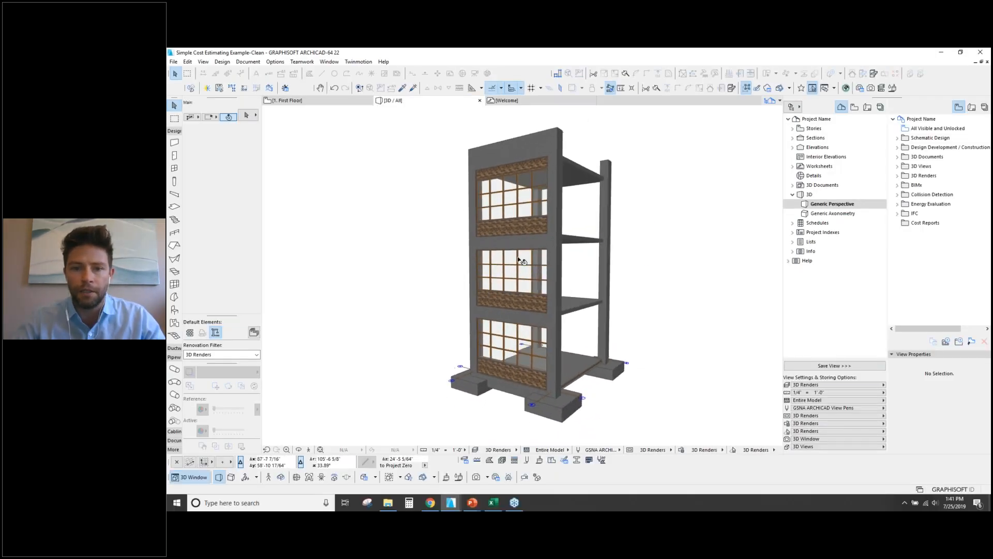
scroll(523, 259, down, 1)
scroll(523, 261, up, 2)
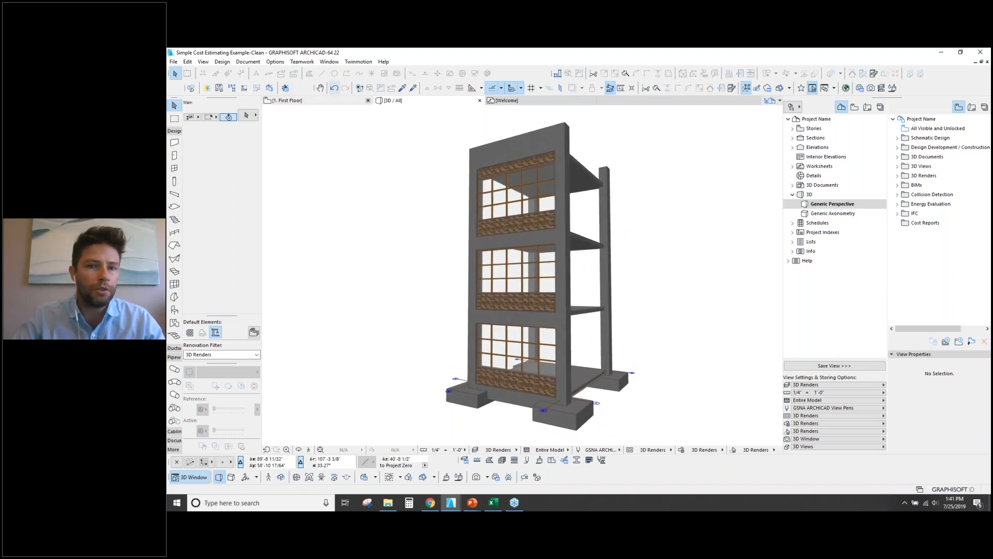
scroll(544, 222, up, 1)
scroll(544, 222, down, 1)
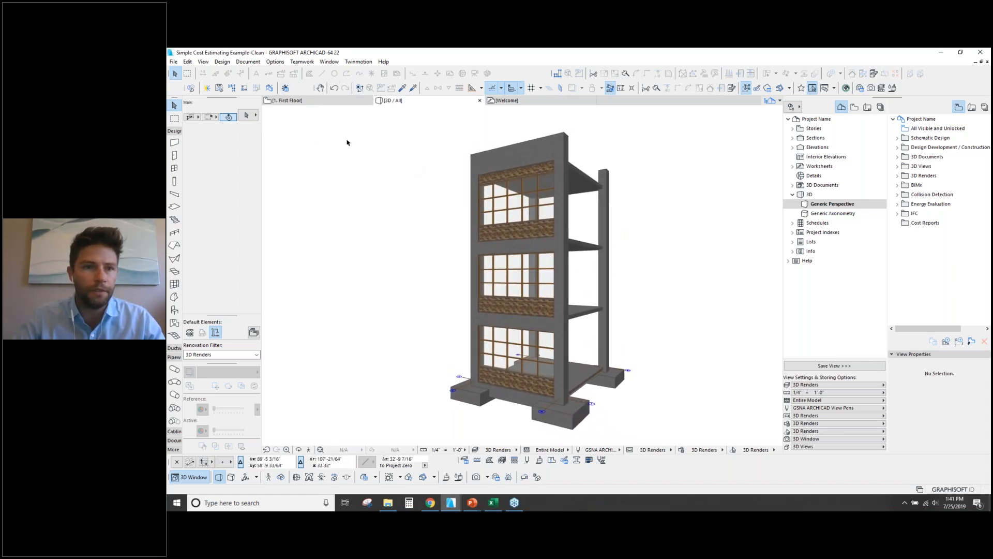
Open the Property Manager and reposition its dialog over the model.
click(276, 61)
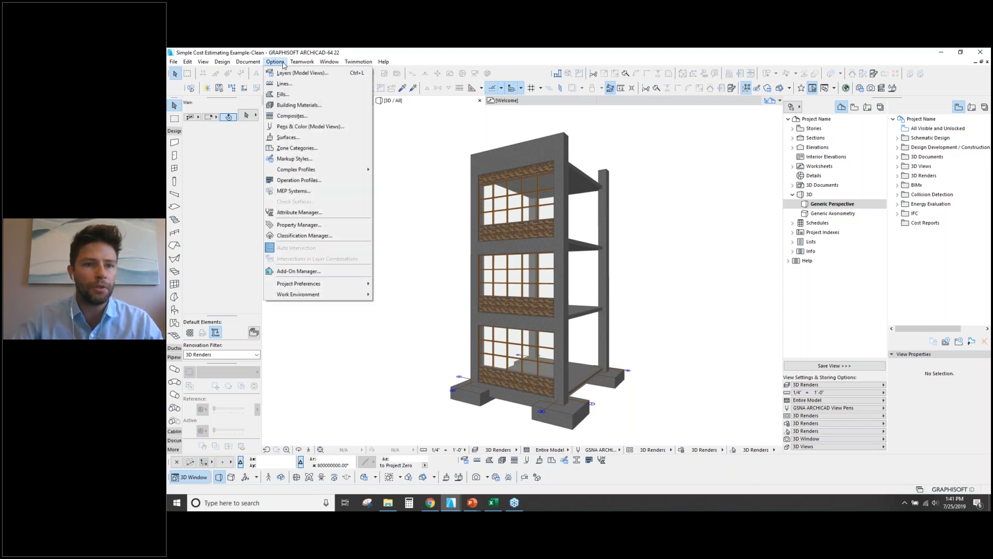
click(333, 227)
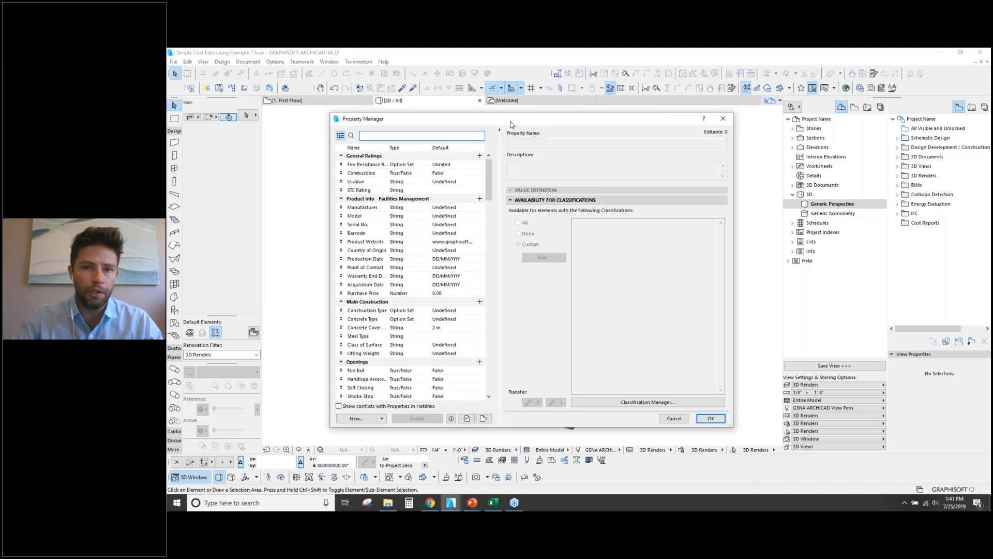
drag(538, 126, 520, 125)
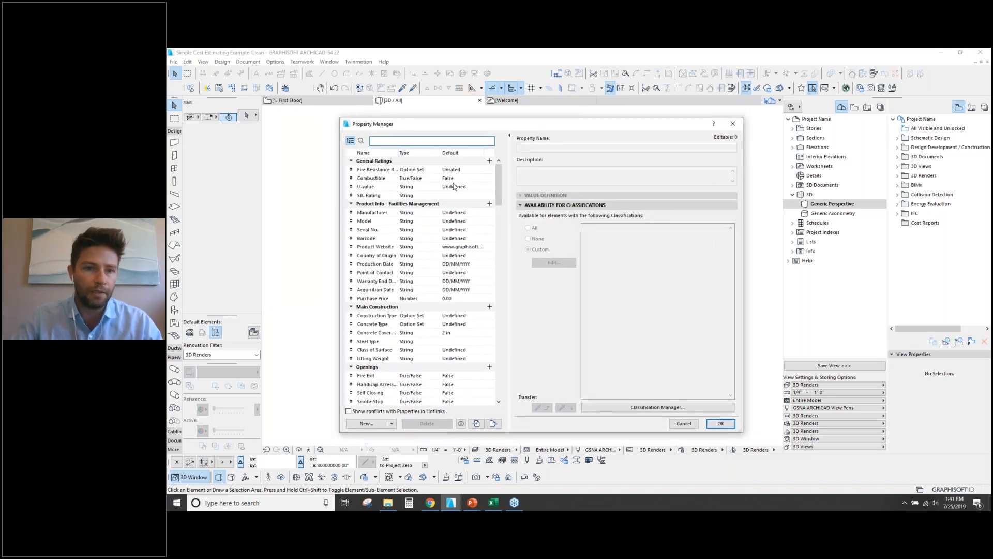
Collapse the property groups from General Ratings through Environmental.
click(351, 161)
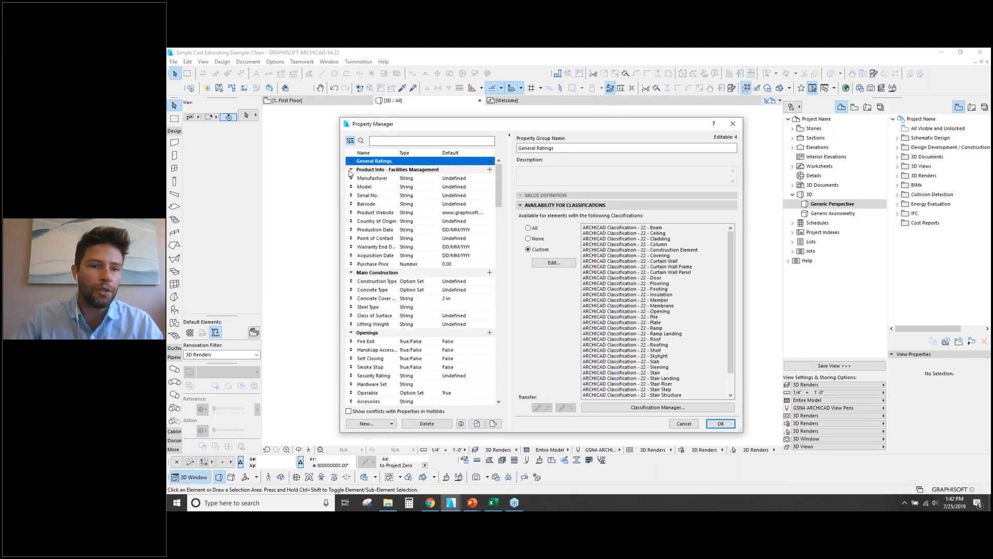
click(351, 169)
click(351, 179)
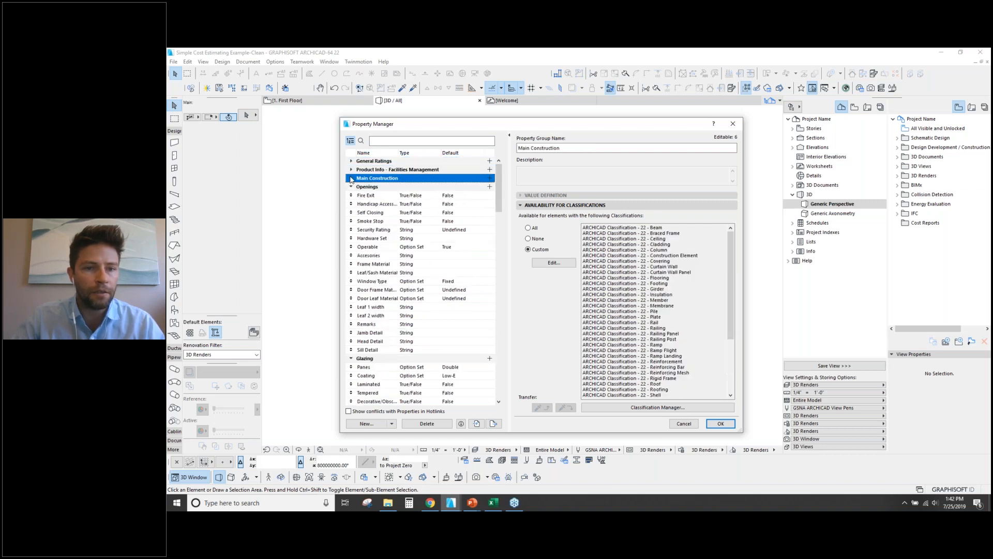
click(351, 188)
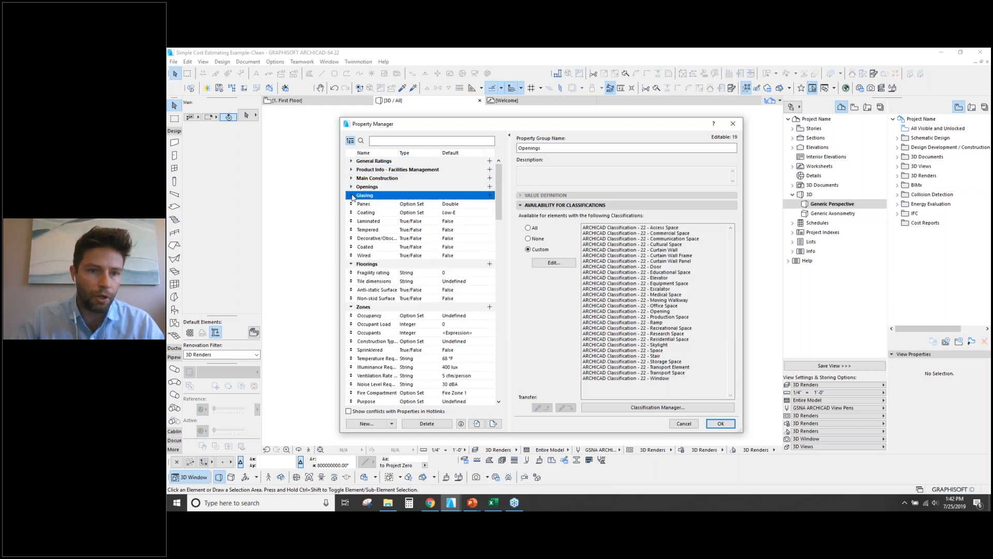
click(351, 195)
click(351, 204)
click(351, 212)
click(351, 221)
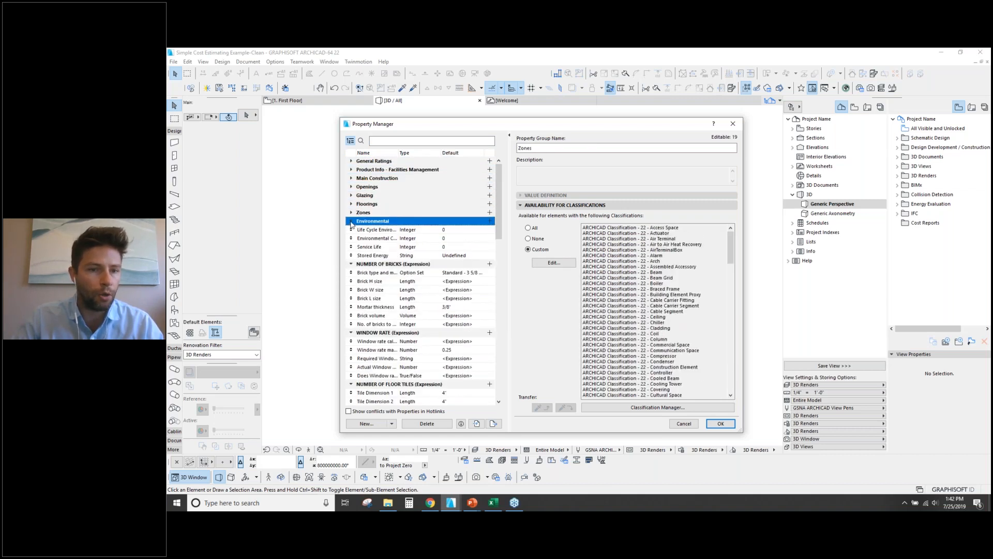
Collapse the expression property groups from NUMBER OF BRICKS through STAIR DESCRIPTION.
click(351, 229)
click(351, 238)
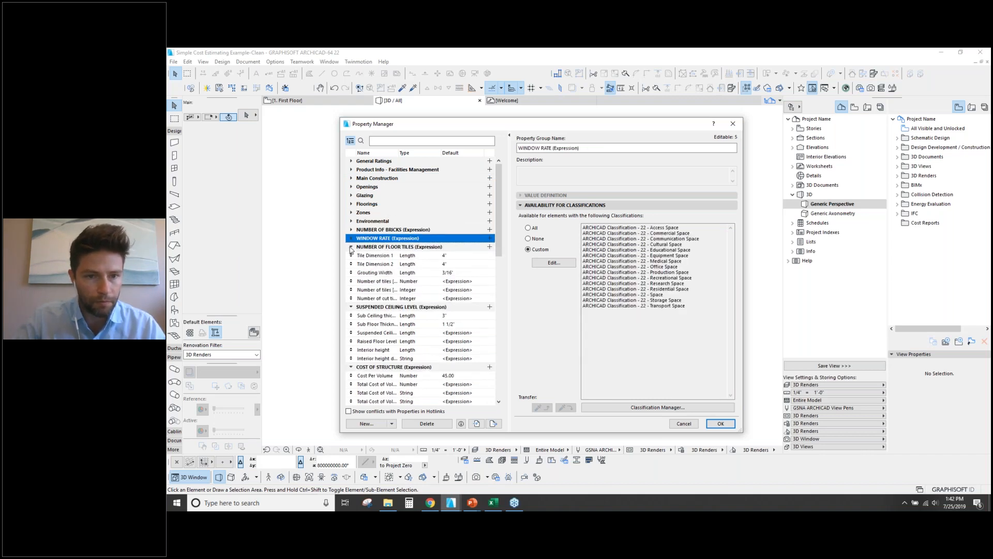
click(351, 246)
click(351, 255)
click(352, 255)
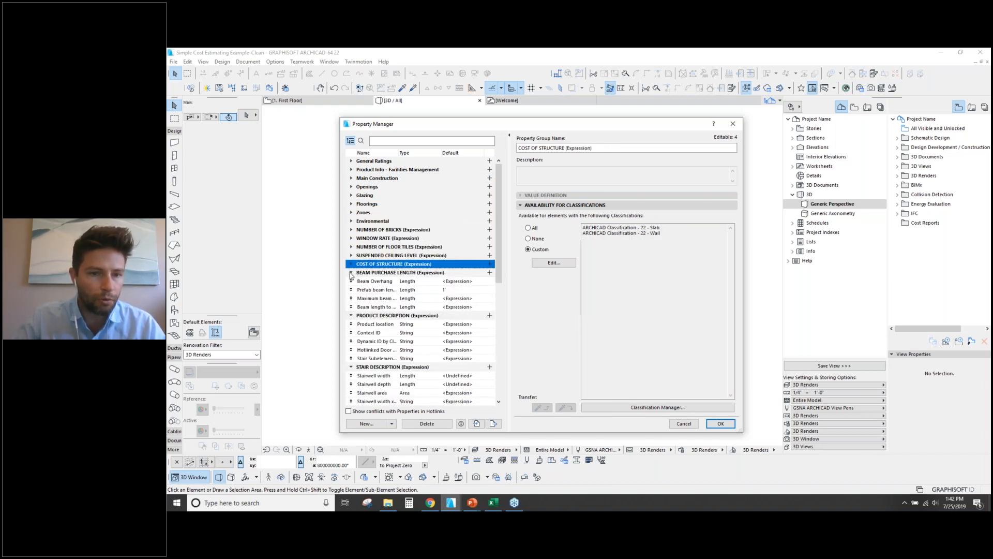
click(351, 263)
click(351, 272)
click(352, 281)
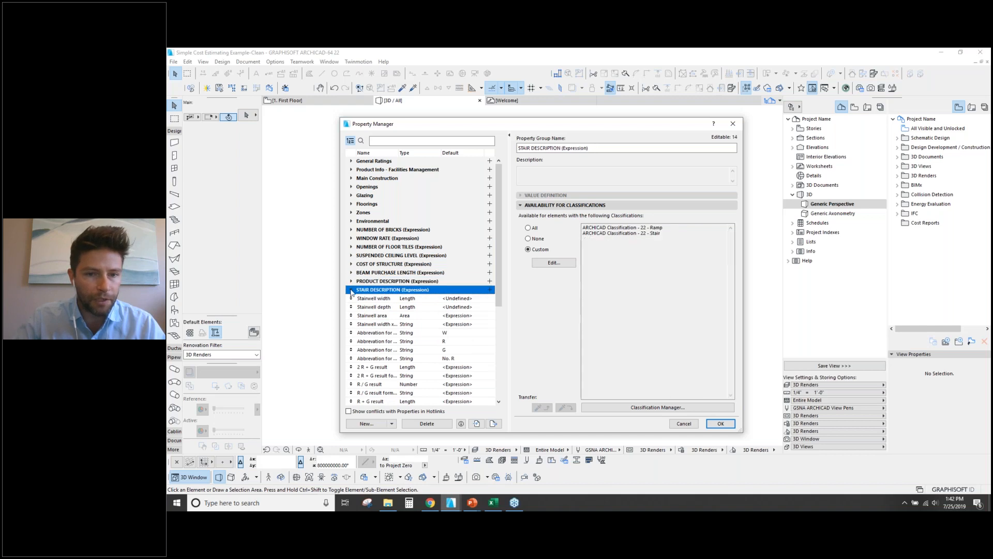
click(351, 289)
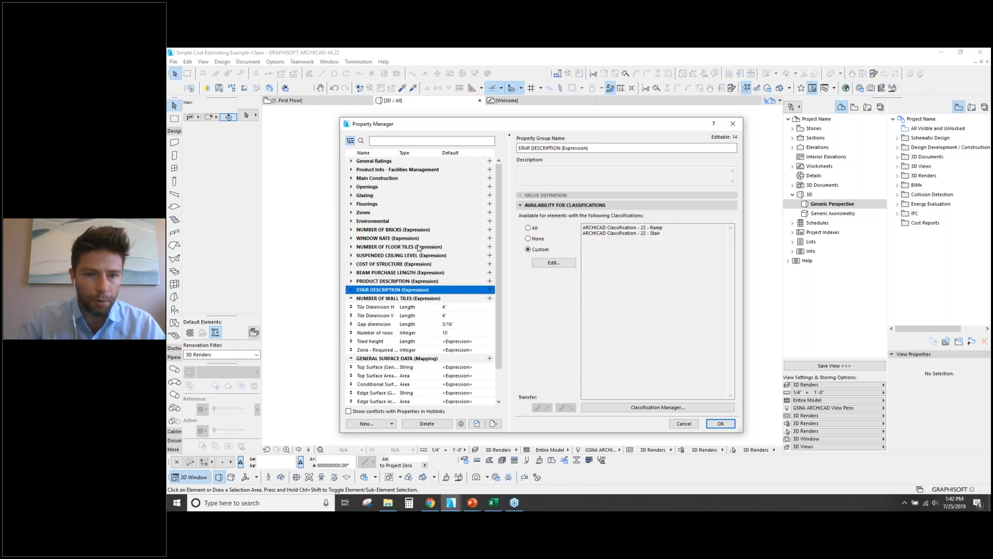
Check the NUMBER OF FLOOR TILES properties and collapse the NUMBER OF WALL TILES and GENERAL SURFACE DATA groups.
click(351, 248)
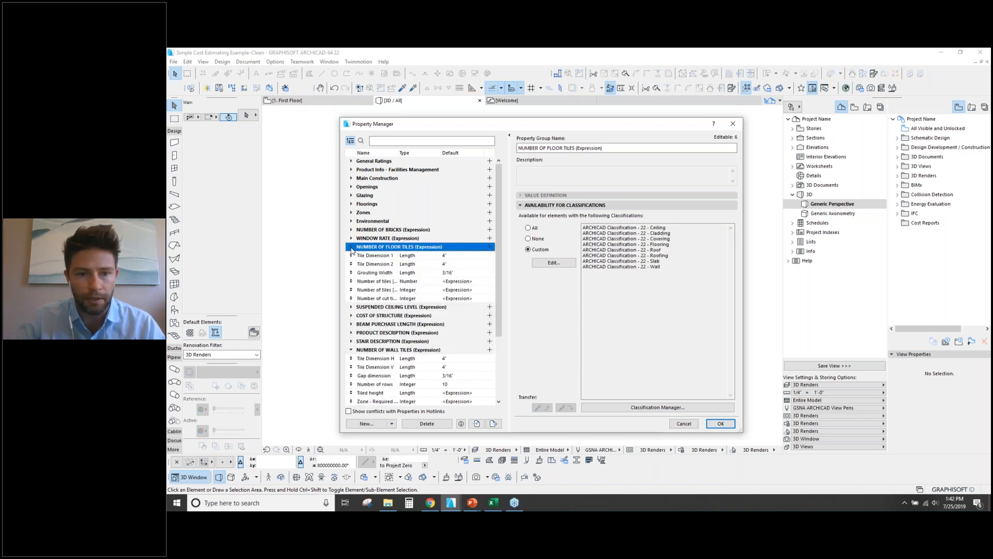
click(351, 248)
click(351, 299)
click(352, 307)
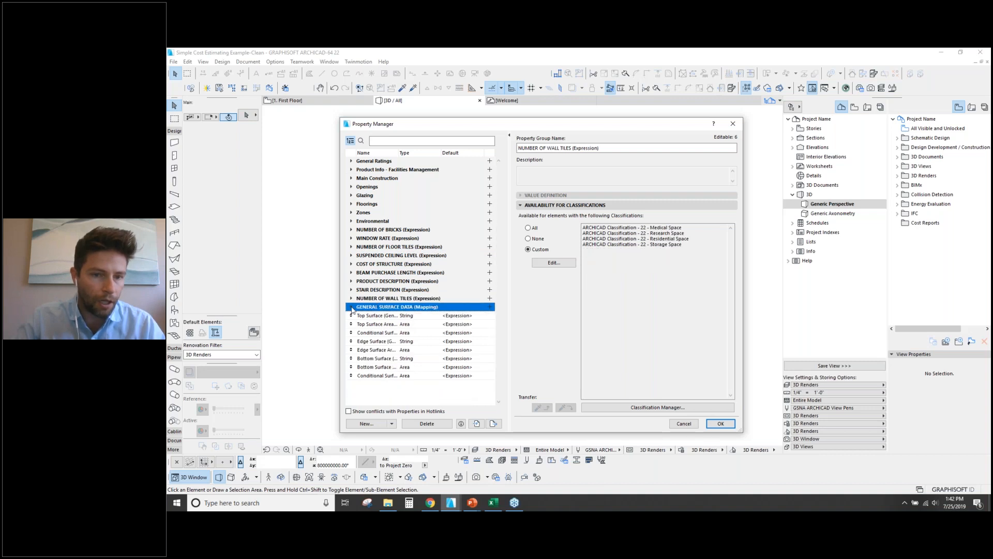
mouse_move(419, 128)
mouse_down()
mouse_move(420, 150)
mouse_move(419, 136)
mouse_up()
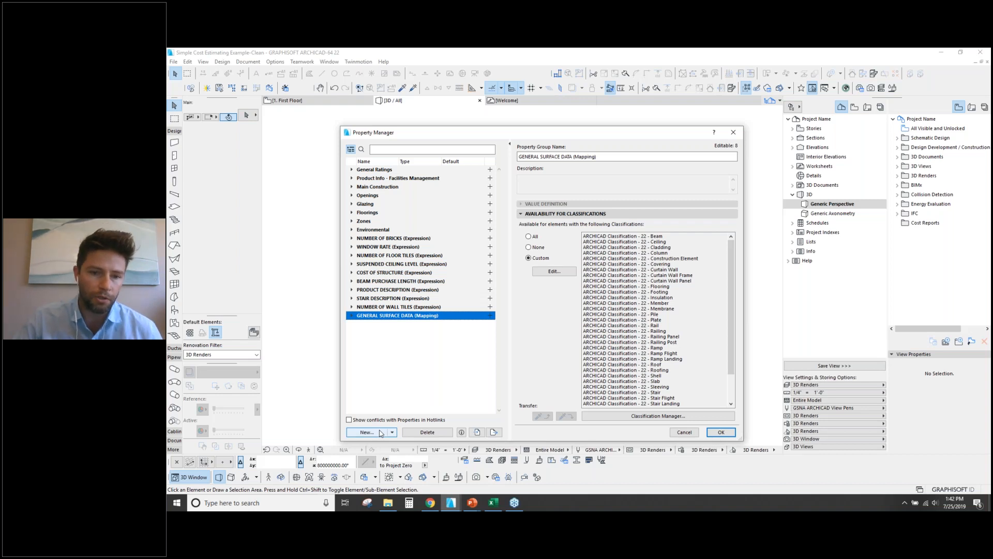
drag(407, 135, 394, 128)
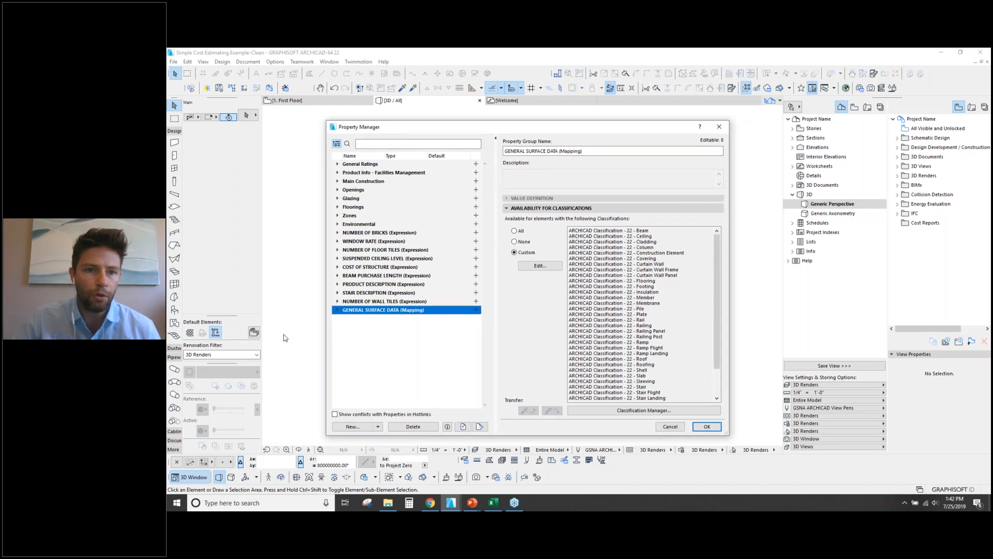
Create a property group named Identification and move it to the start of the group list, above General Ratings.
click(369, 428)
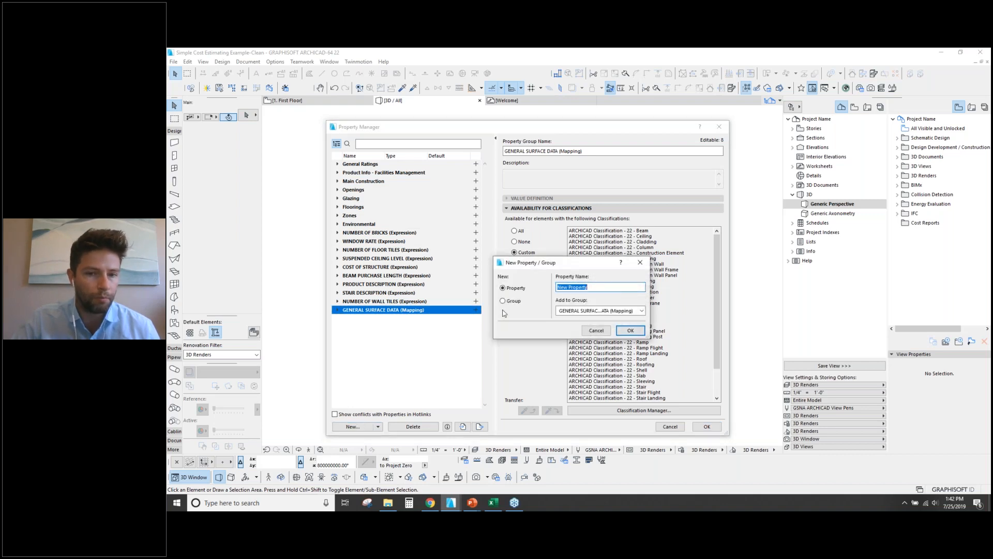
drag(542, 267, 514, 236)
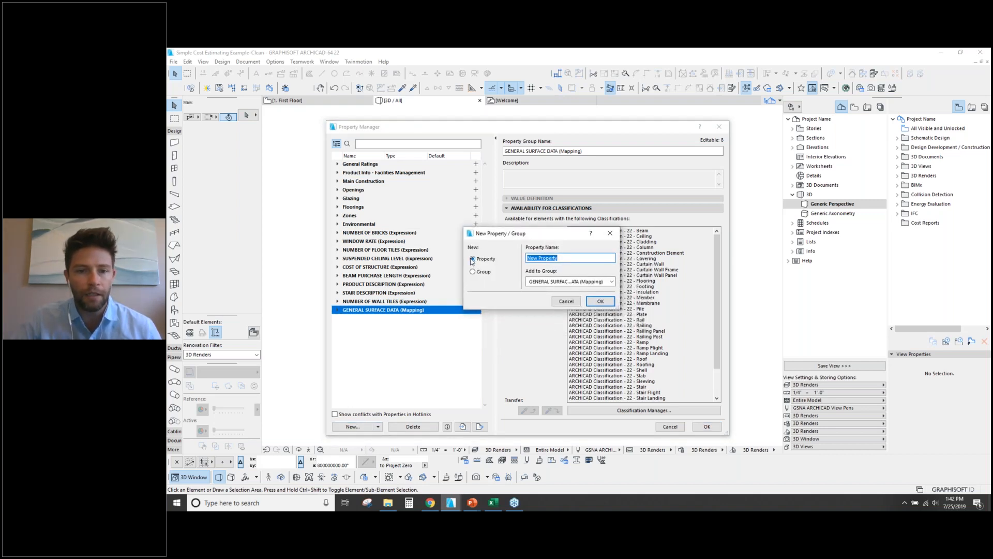
click(594, 284)
click(591, 287)
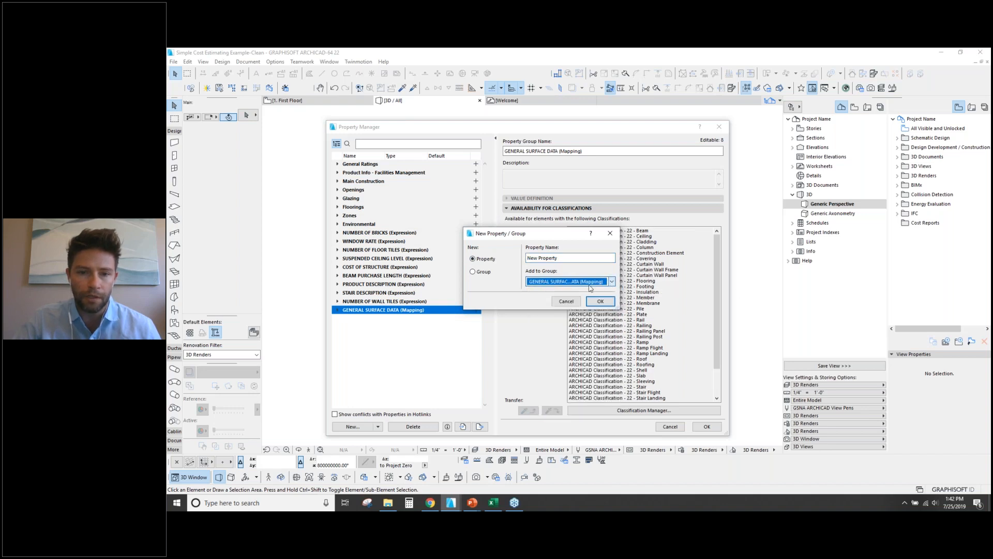
click(473, 272)
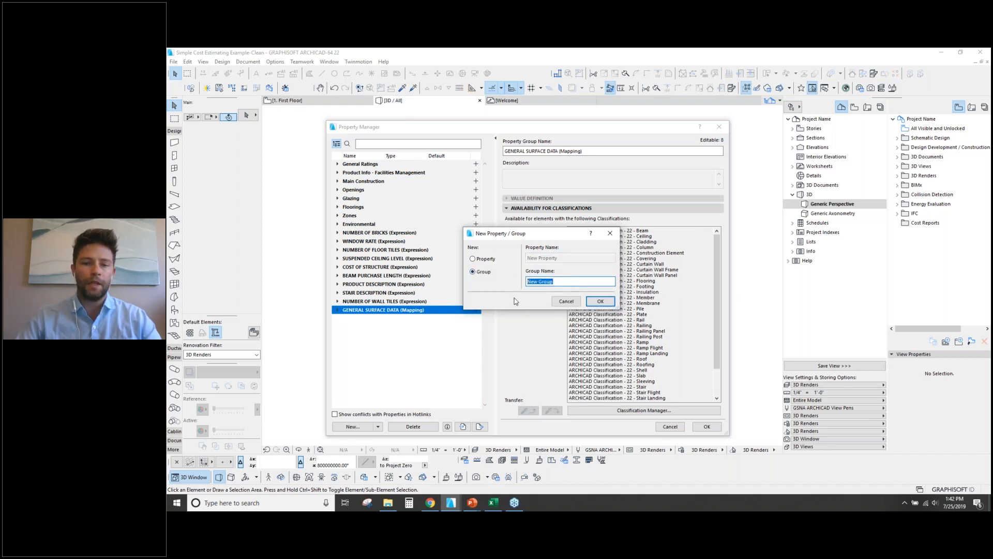
text(Identification)
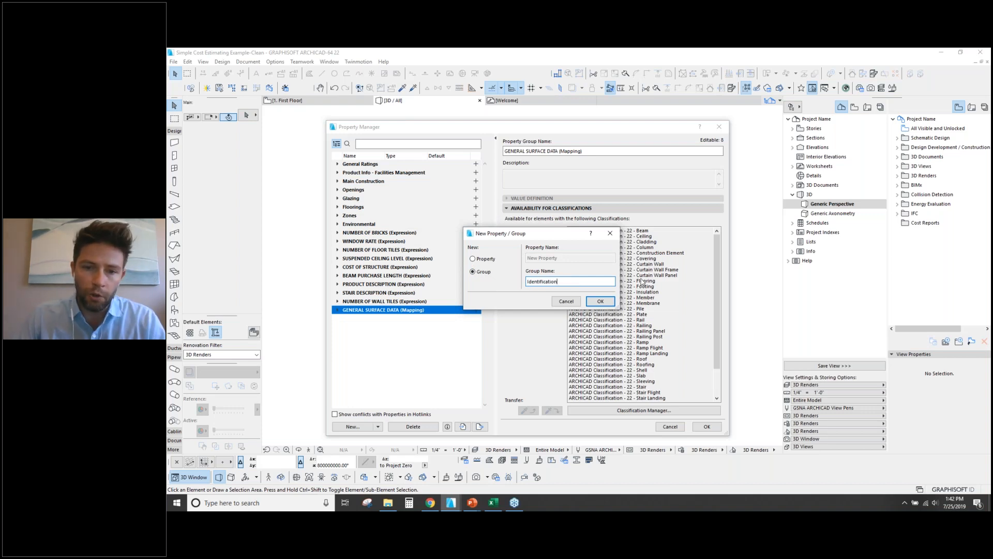
click(601, 302)
click(348, 318)
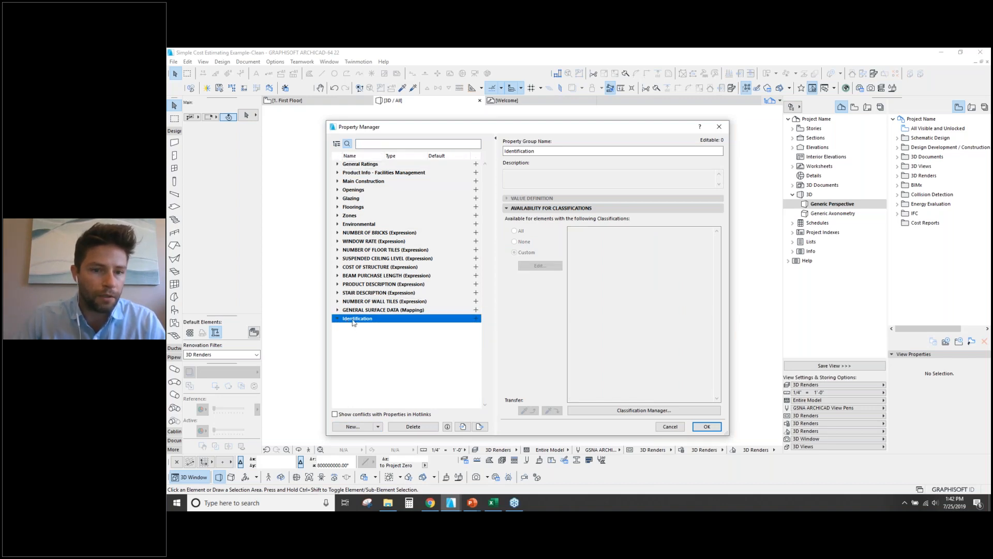
drag(358, 320, 346, 171)
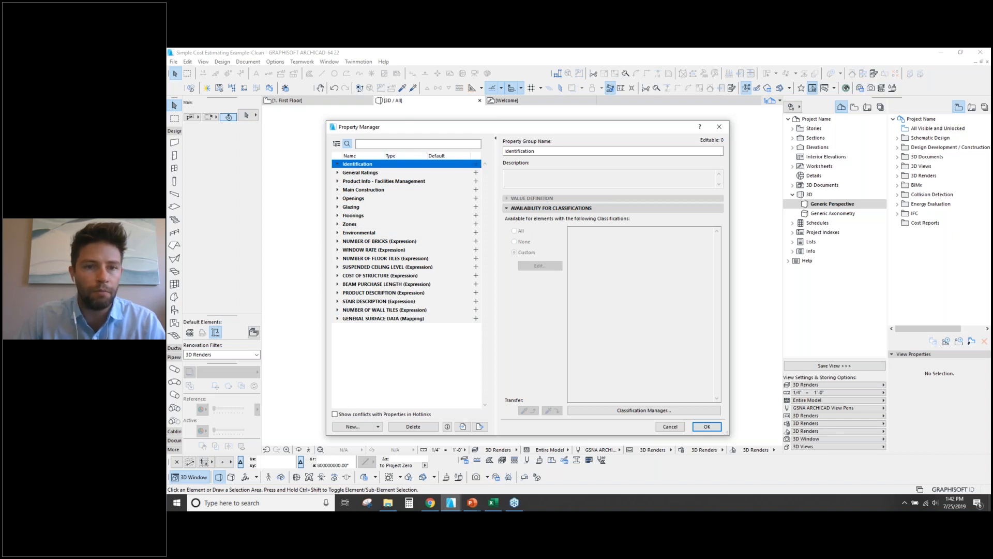
Create a property named CSI Category in the Identification group.
drag(416, 128, 414, 122)
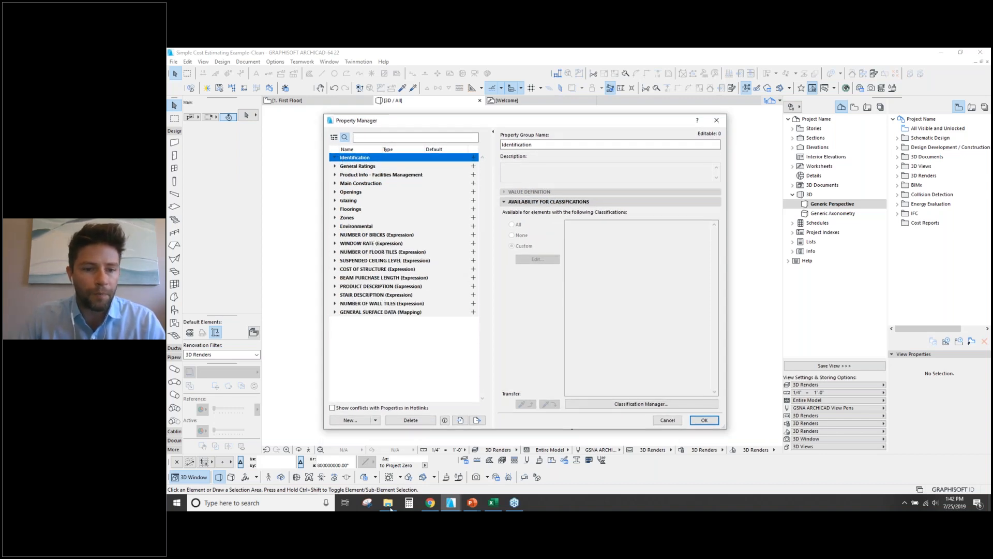
click(350, 420)
click(576, 258)
drag(571, 257, 482, 262)
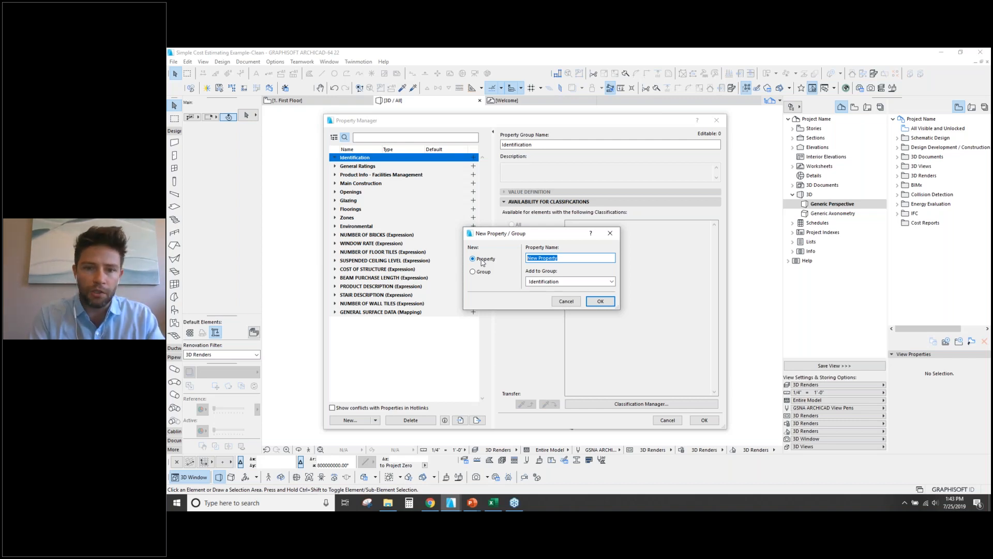
text(CSI Category)
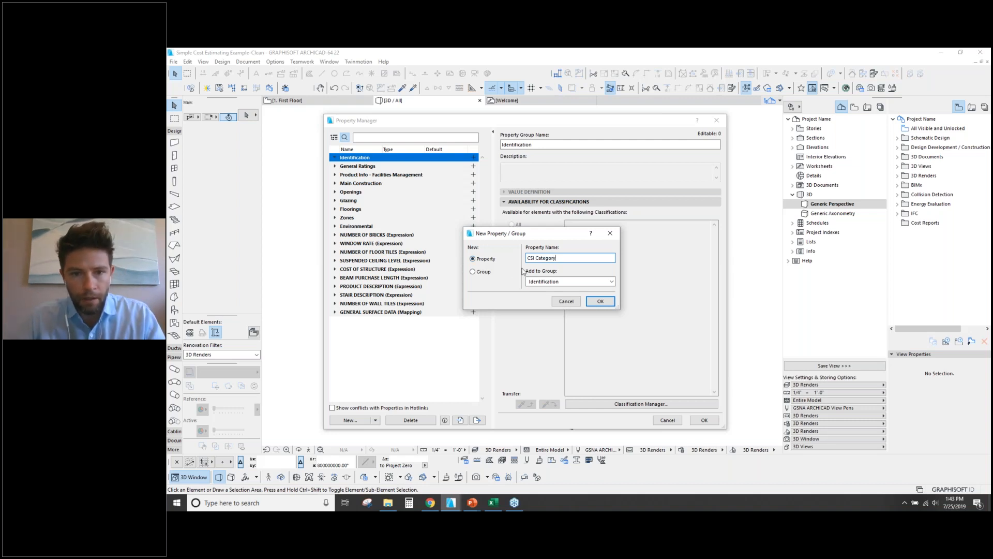
click(600, 301)
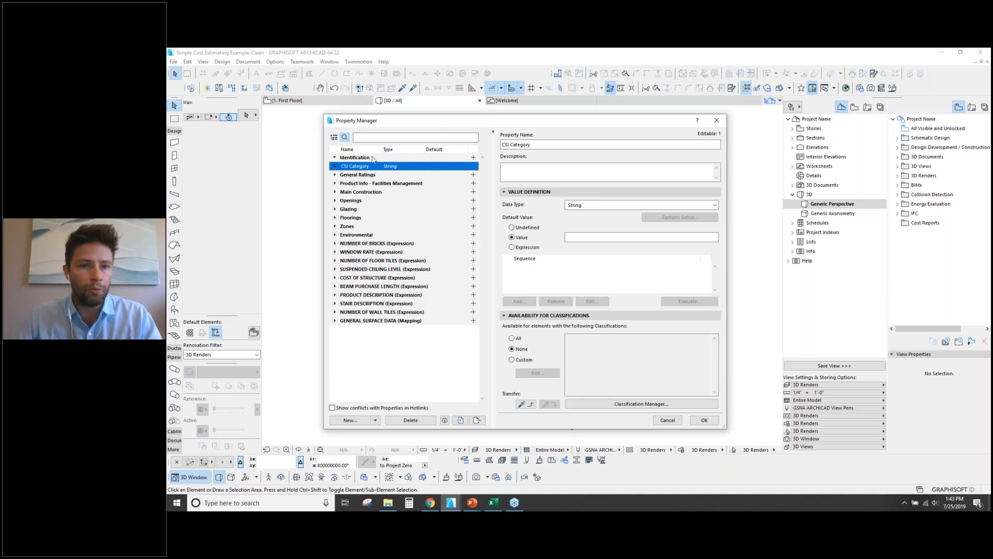
Add the properties CSI Code and System Code to the Identification group.
click(473, 157)
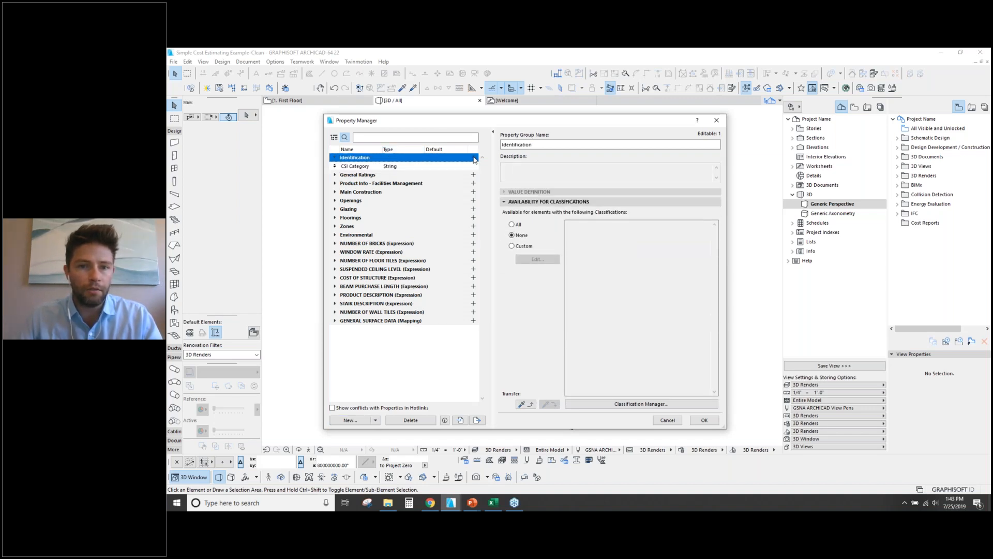
key(BackSpace)
text(CSI Code)
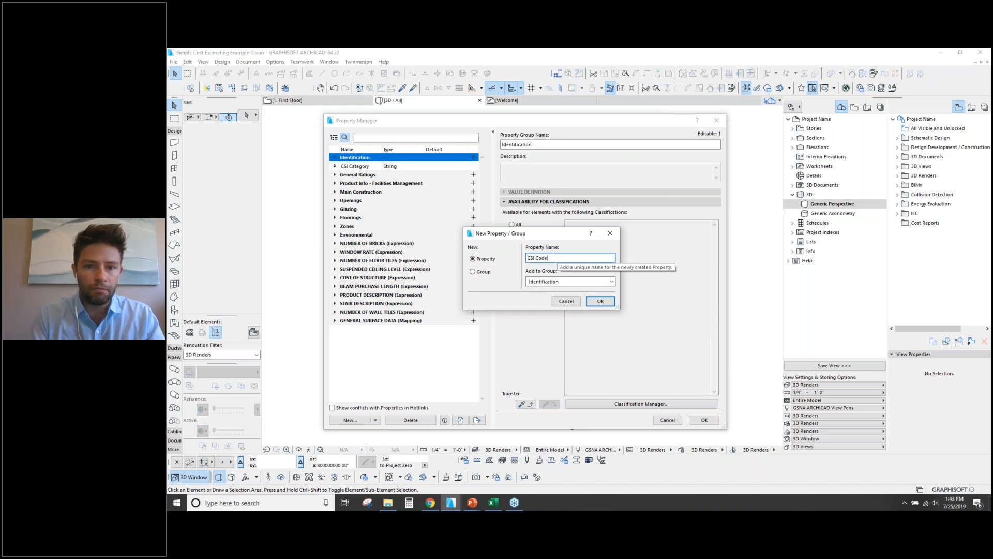
key(Return)
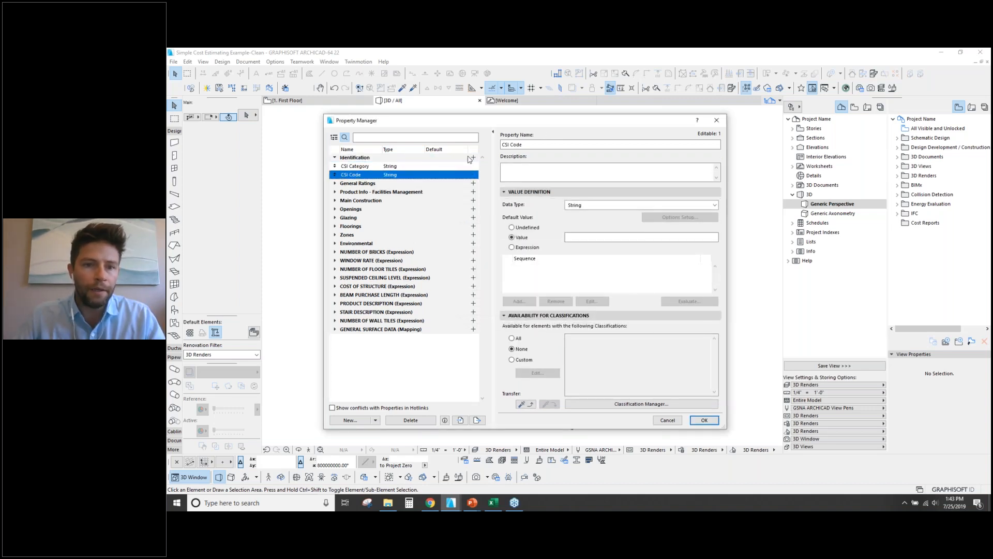
click(473, 157)
text(S)
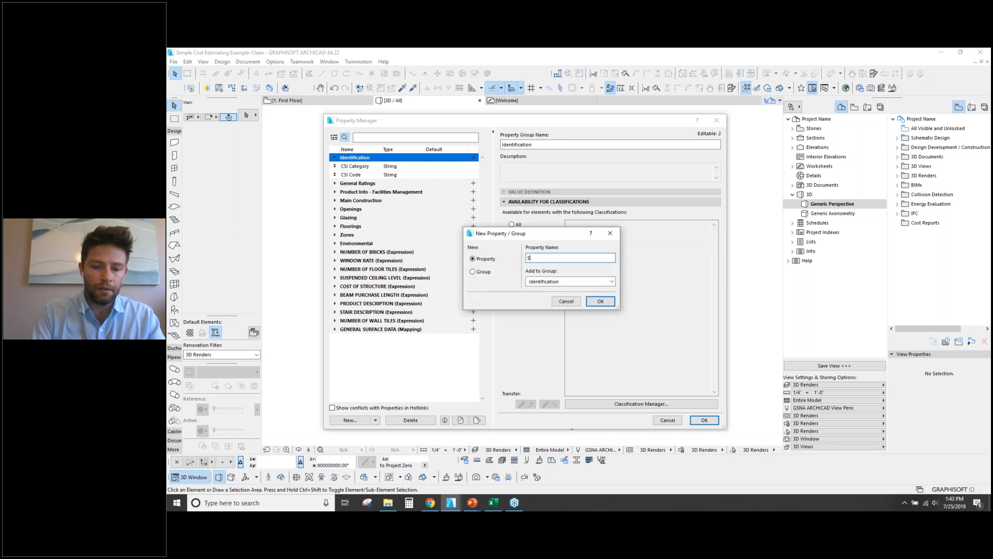
text(ystem Code)
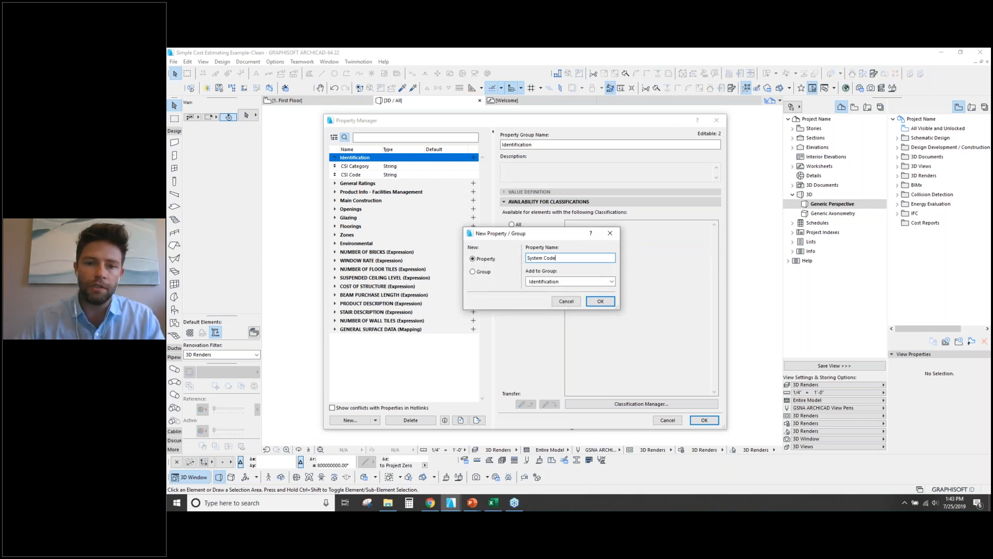
drag(544, 238, 549, 255)
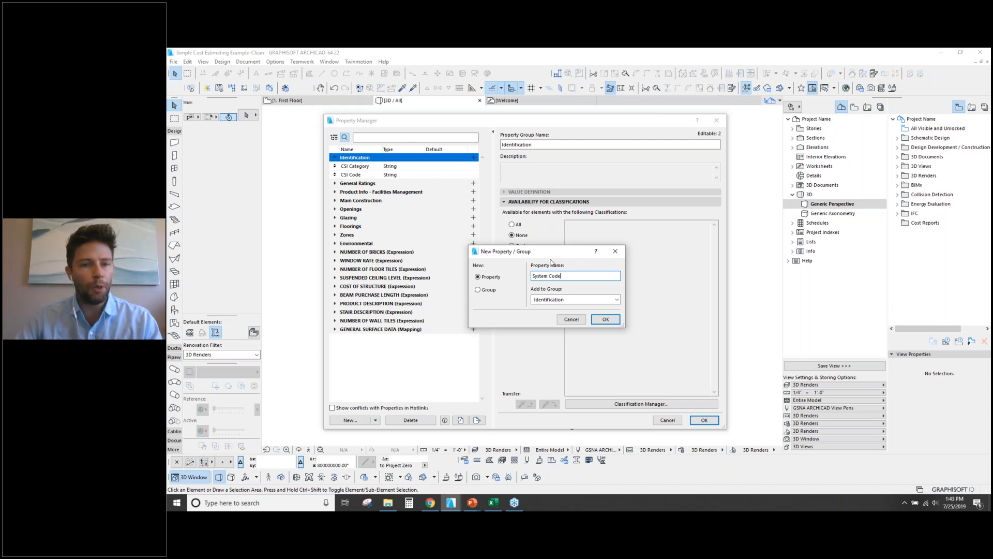
click(603, 319)
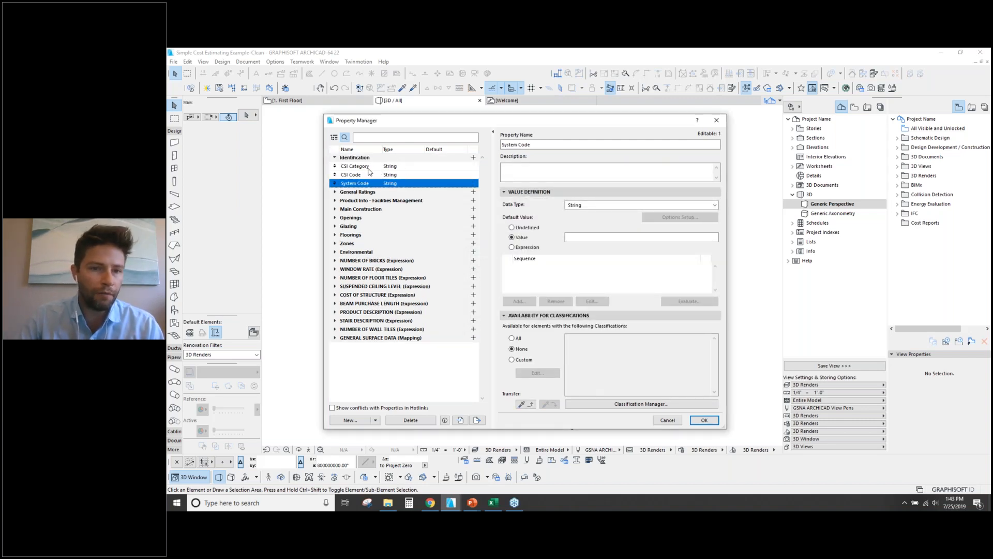
Set custom availability for CSI Category, CSI Code and System Code, covering all elements of ARCHICAD Classification - 22.
shift+click(365, 167)
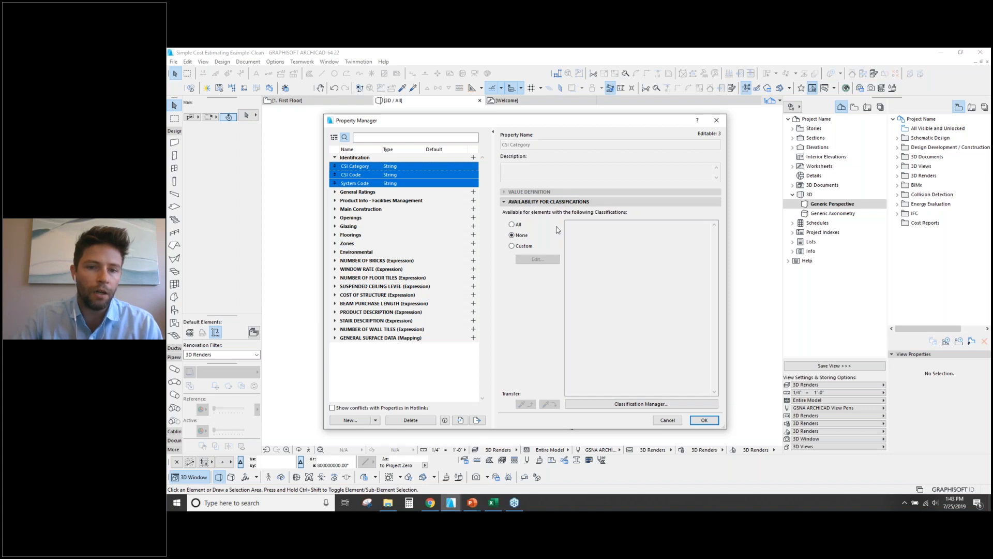
click(512, 246)
click(536, 261)
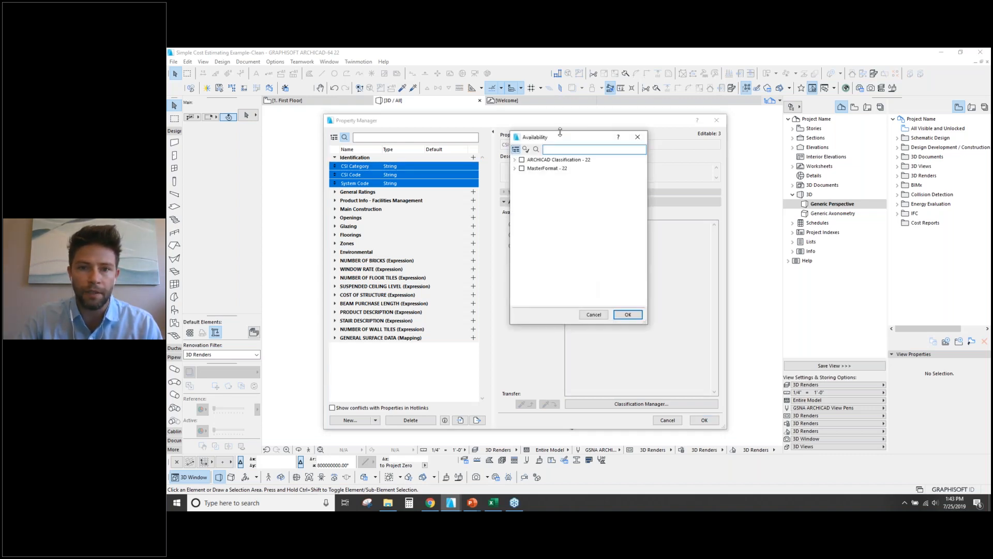
drag(565, 140, 660, 174)
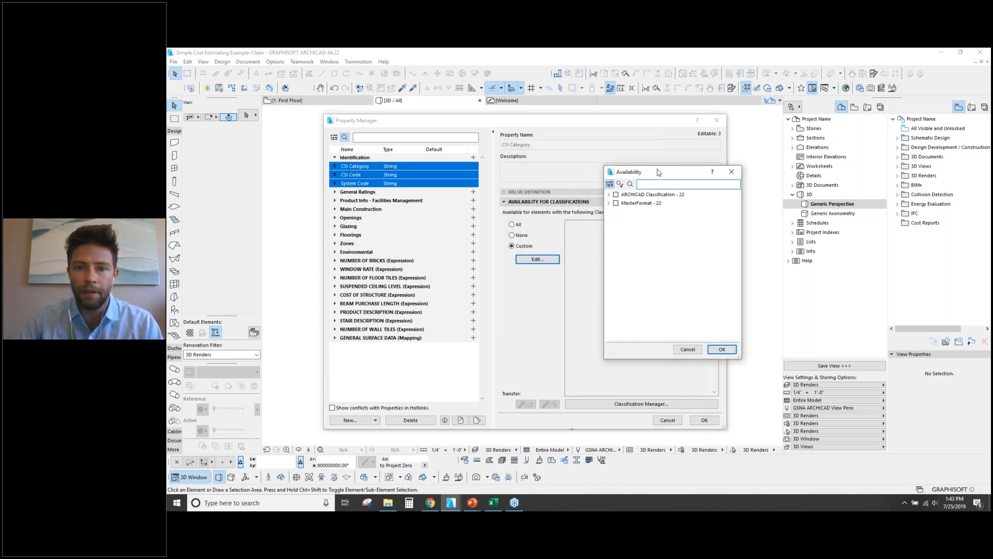
click(608, 195)
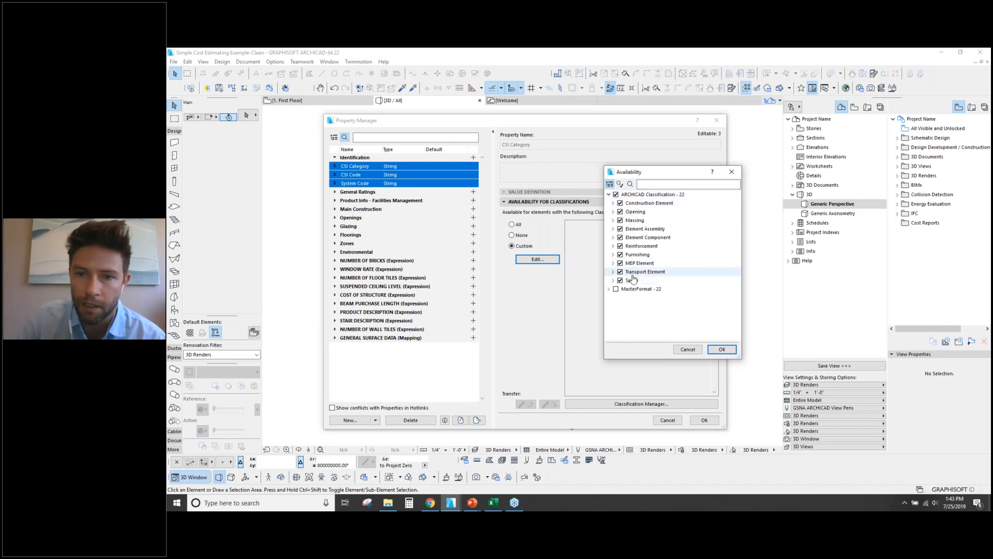
click(722, 350)
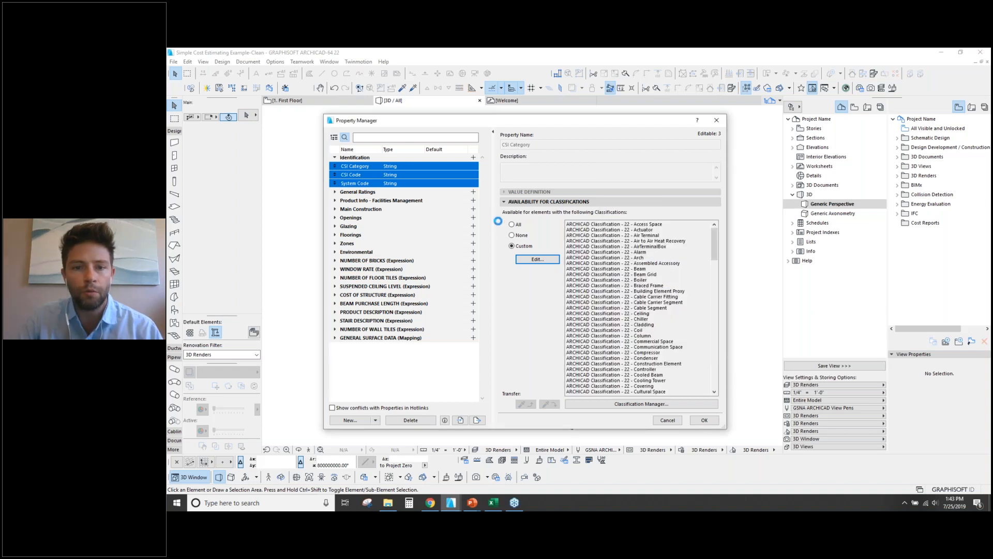
drag(580, 119, 579, 132)
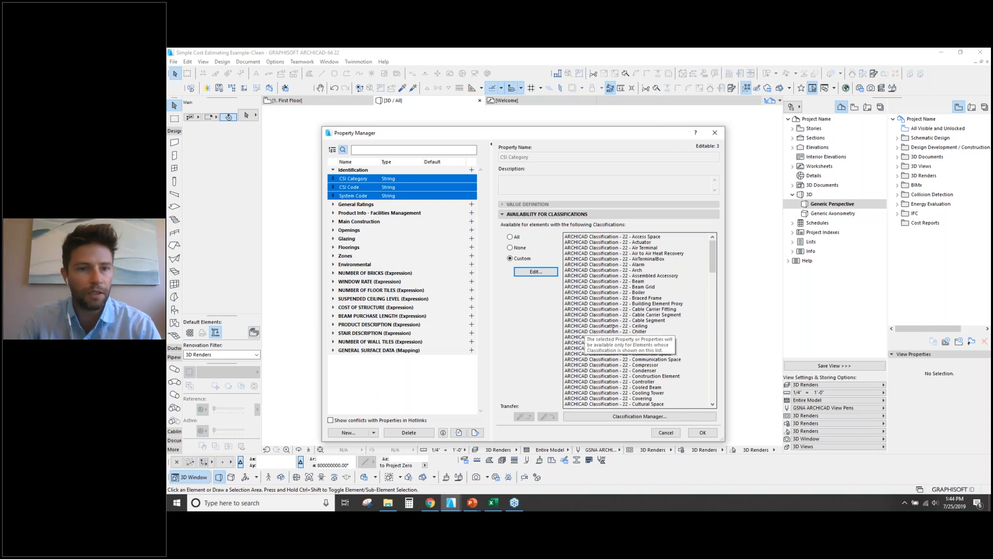
click(404, 387)
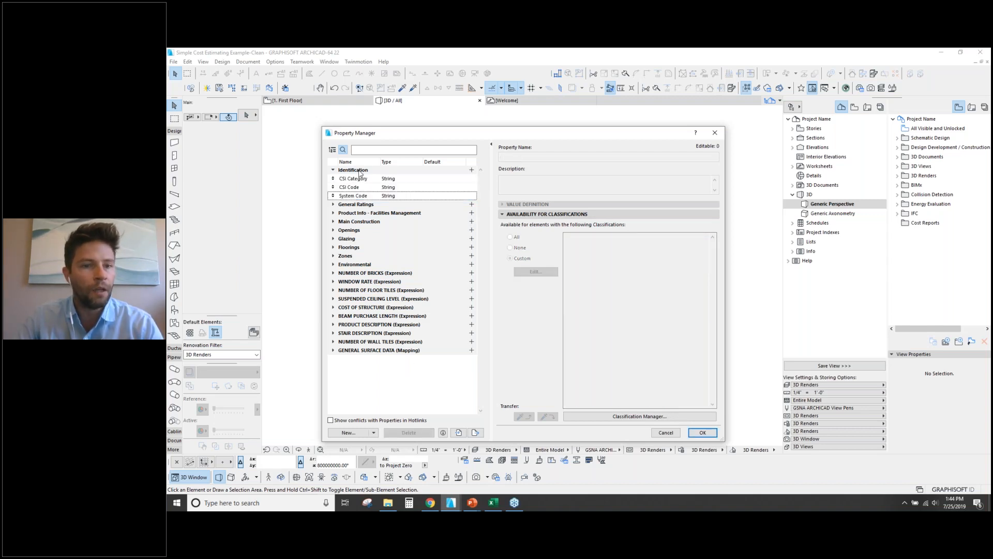
Create a property group named Cost Estimate and move it directly below Identification, above General Ratings.
click(349, 432)
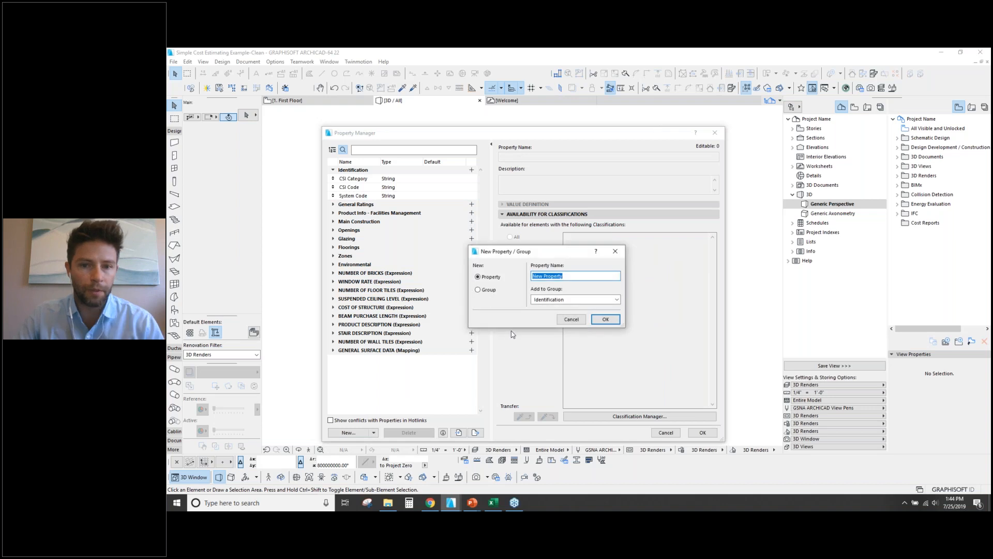
click(478, 290)
drag(568, 299, 467, 272)
text(Cost Estimate)
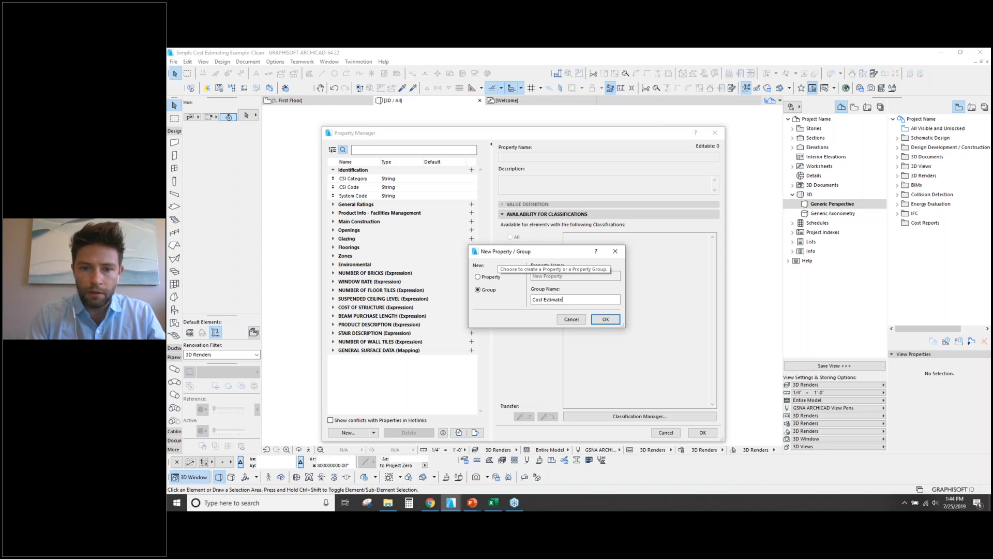
click(605, 319)
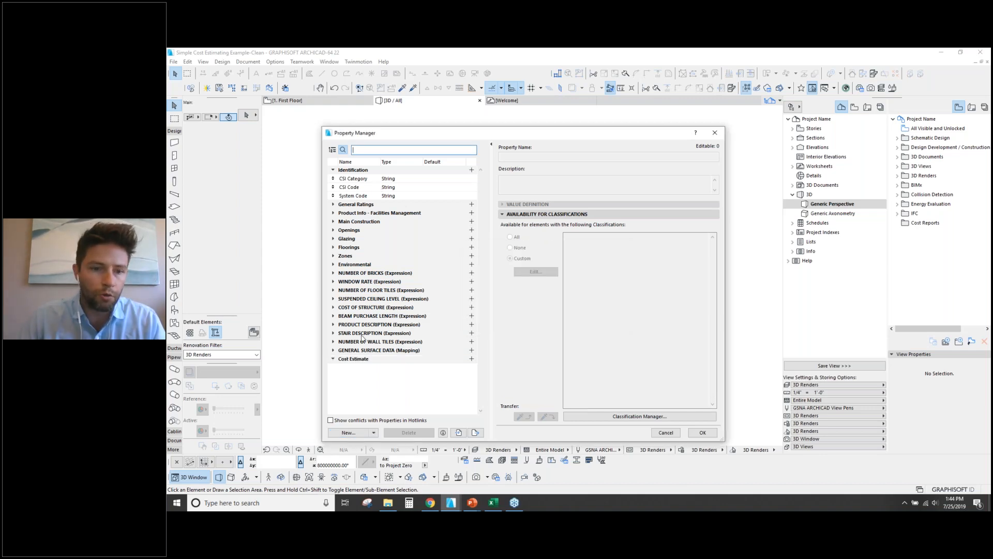
click(351, 362)
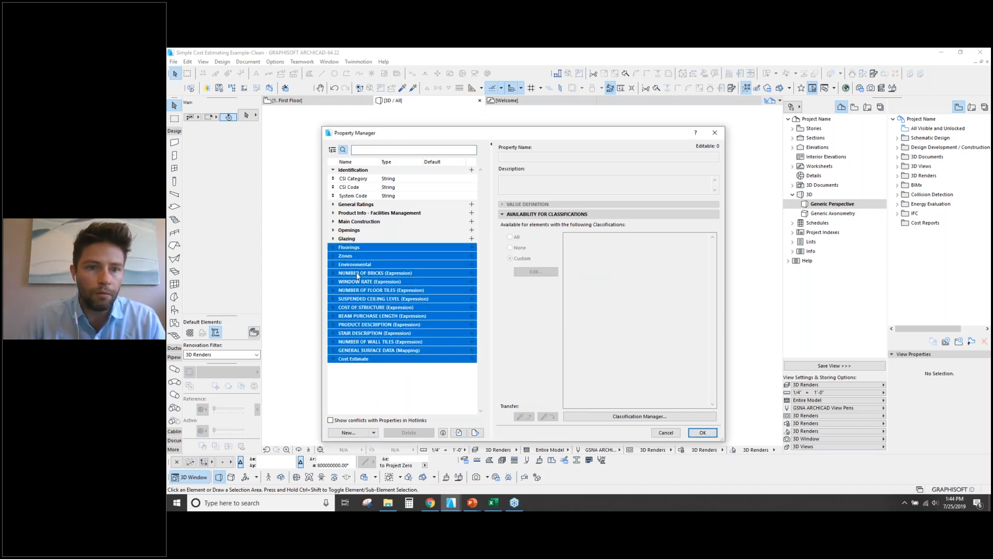
drag(350, 364, 353, 204)
drag(348, 359, 346, 206)
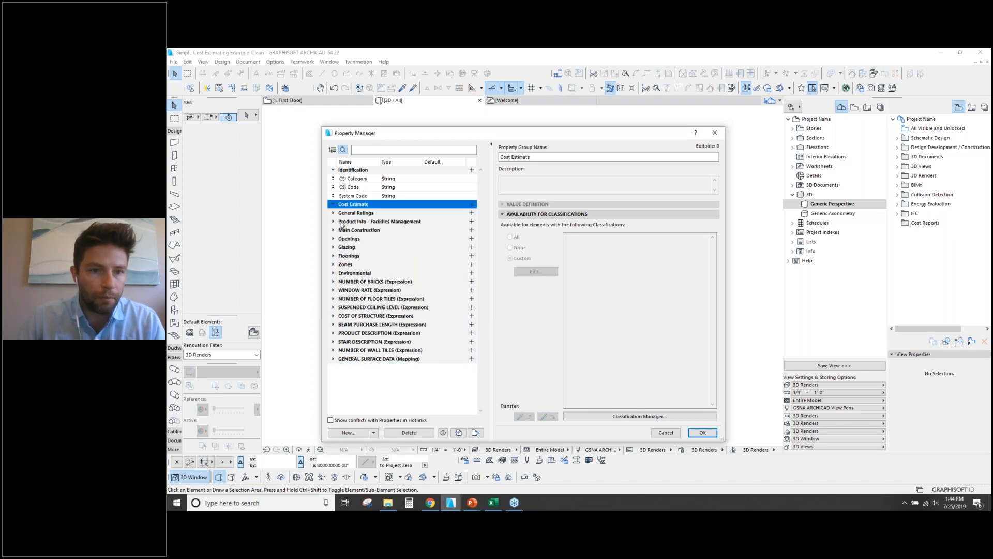
Add the properties Unit Cost and Units to the Cost Estimate group.
click(471, 207)
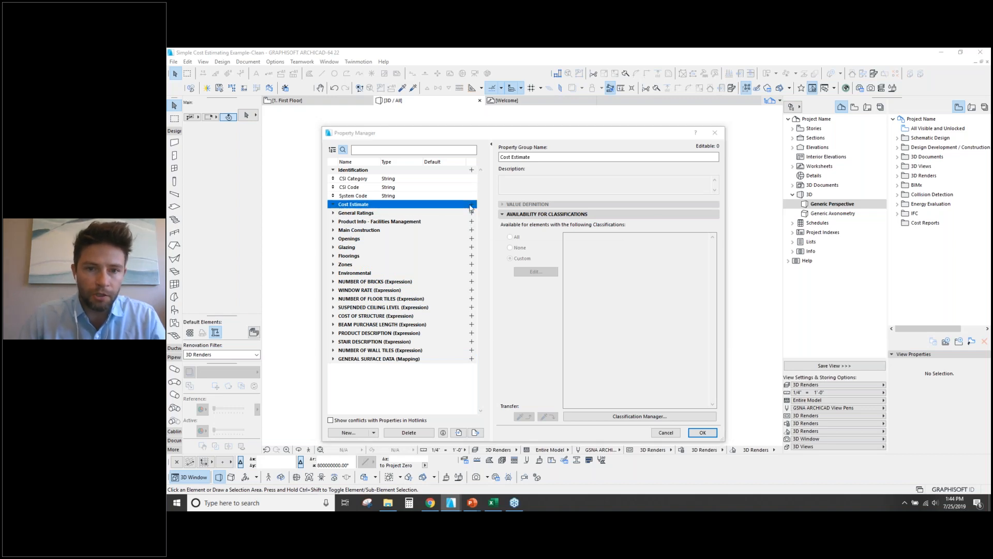
text(Unit Cost)
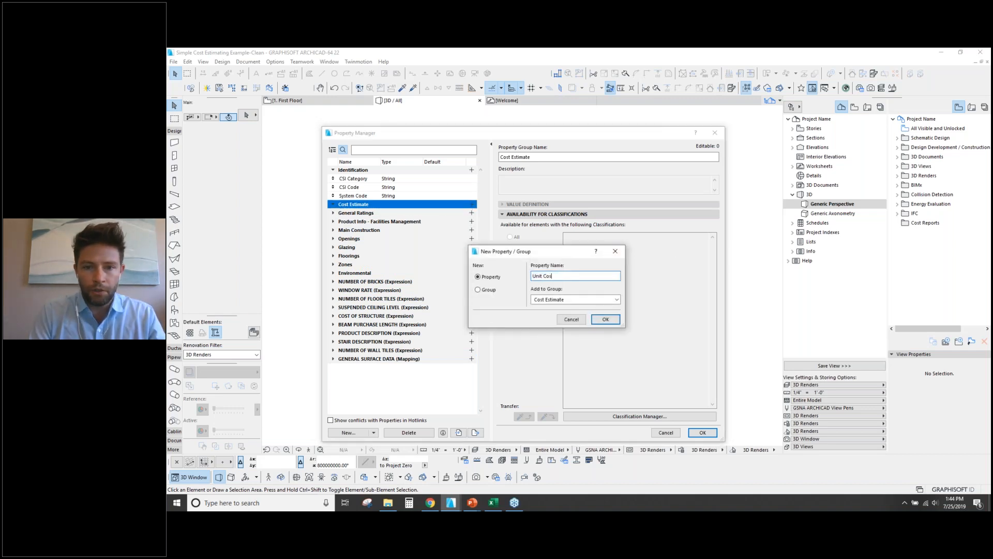
click(605, 320)
click(471, 205)
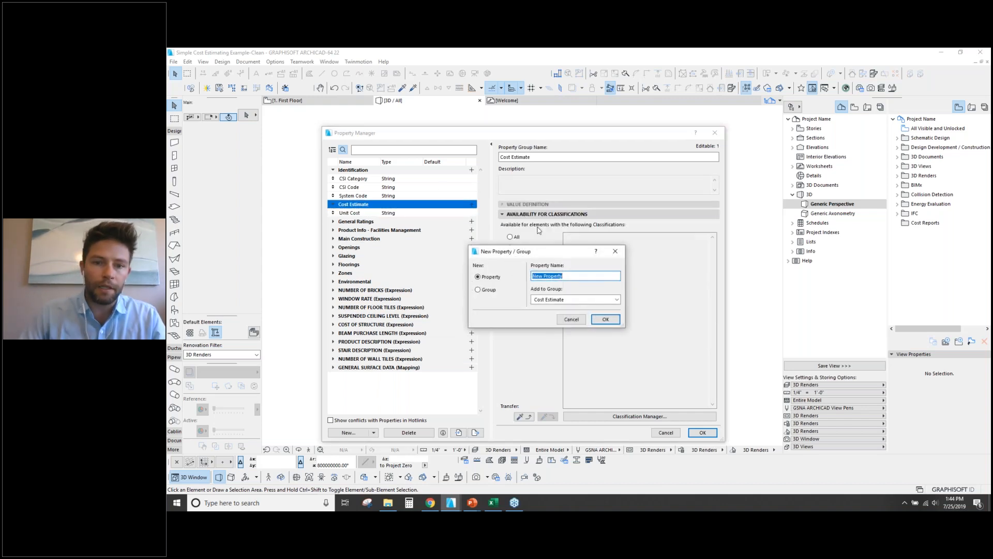
text(Units)
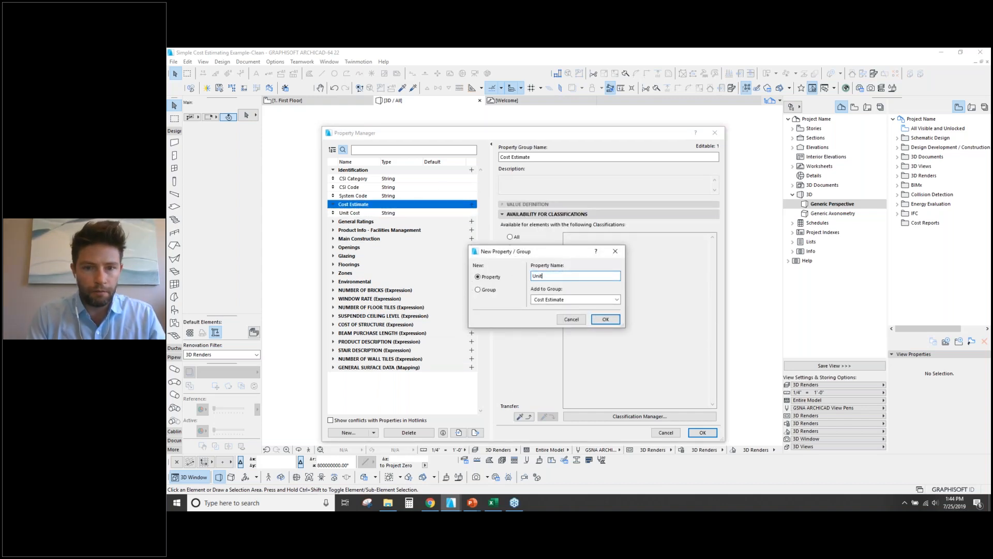
click(606, 319)
click(383, 213)
click(384, 221)
click(384, 214)
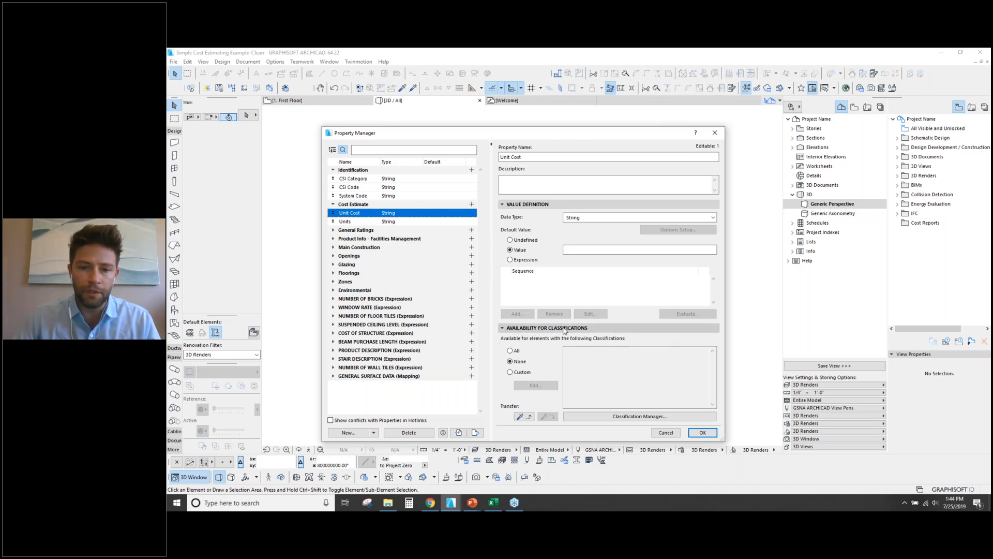
Transfer the classification availability settings from CSI Category to the Unit Cost and Units properties.
click(347, 180)
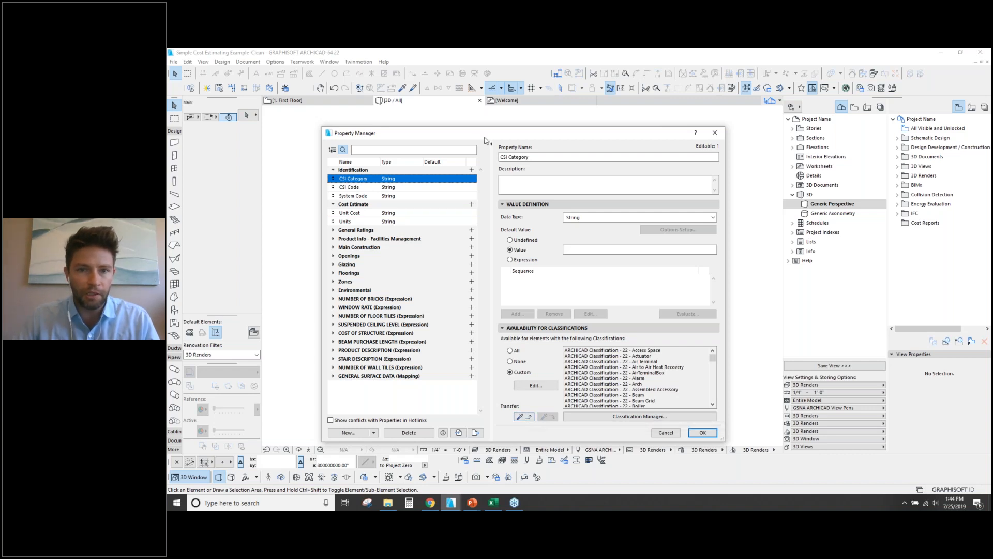
drag(488, 129, 545, 128)
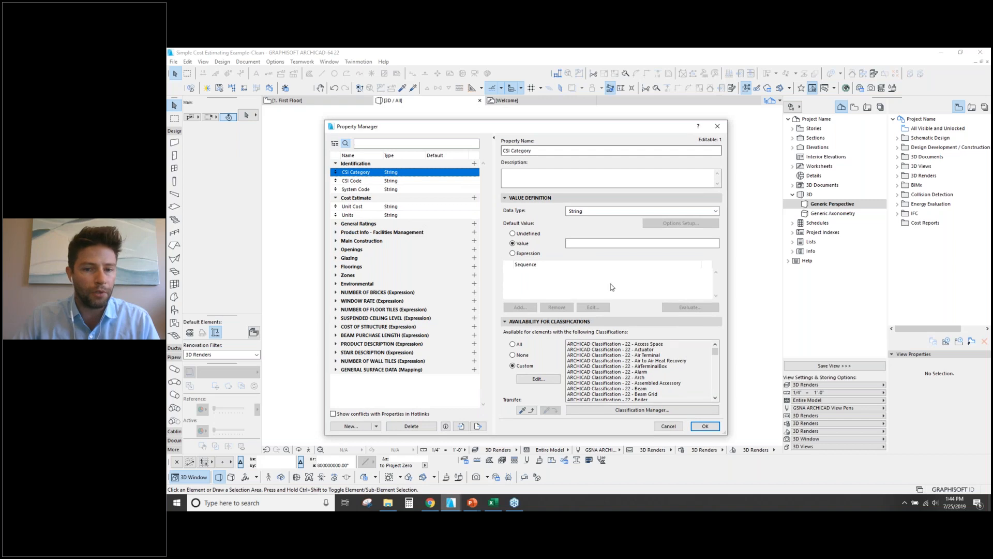
click(530, 412)
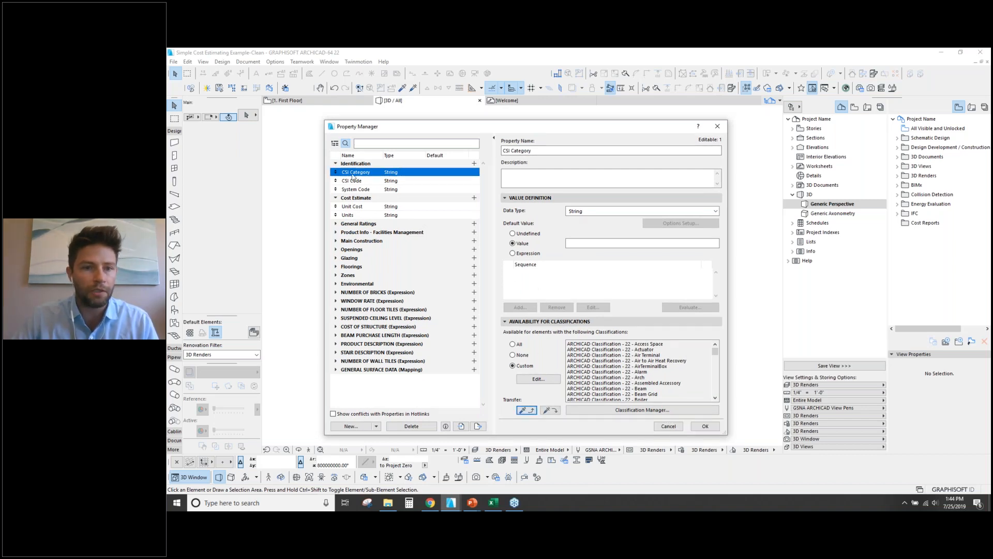
click(373, 206)
shift+click(374, 215)
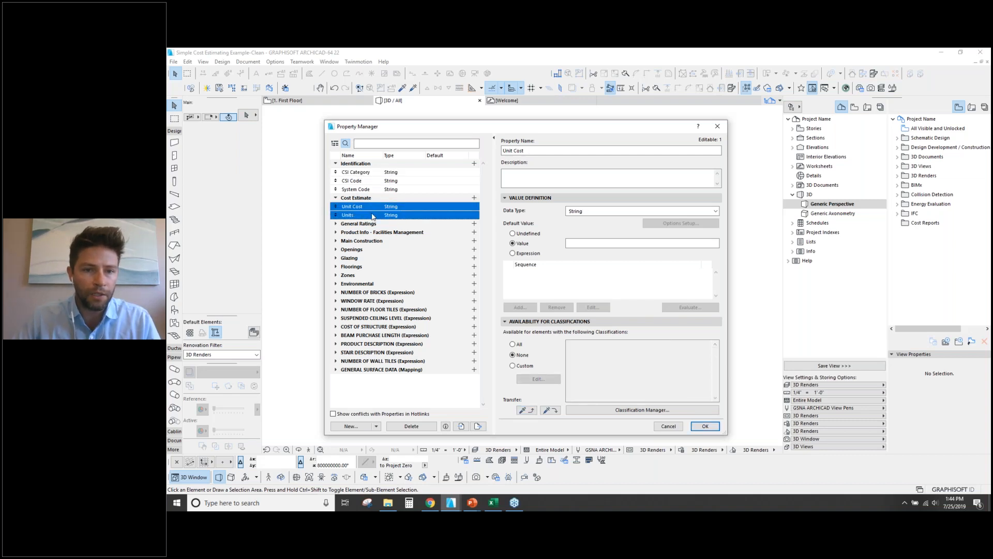
click(546, 411)
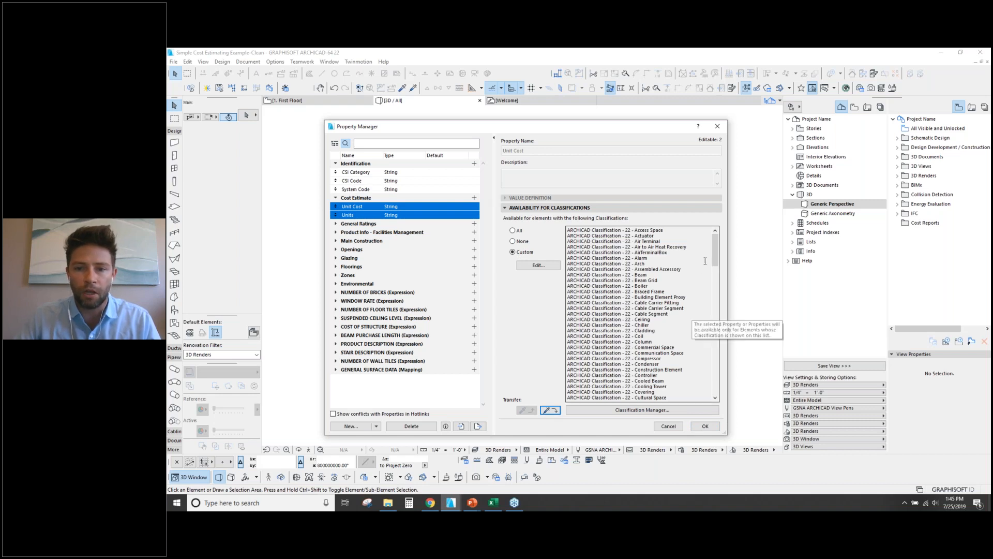
mouse_move(714, 256)
mouse_down()
mouse_move(707, 416)
mouse_move(715, 248)
mouse_up()
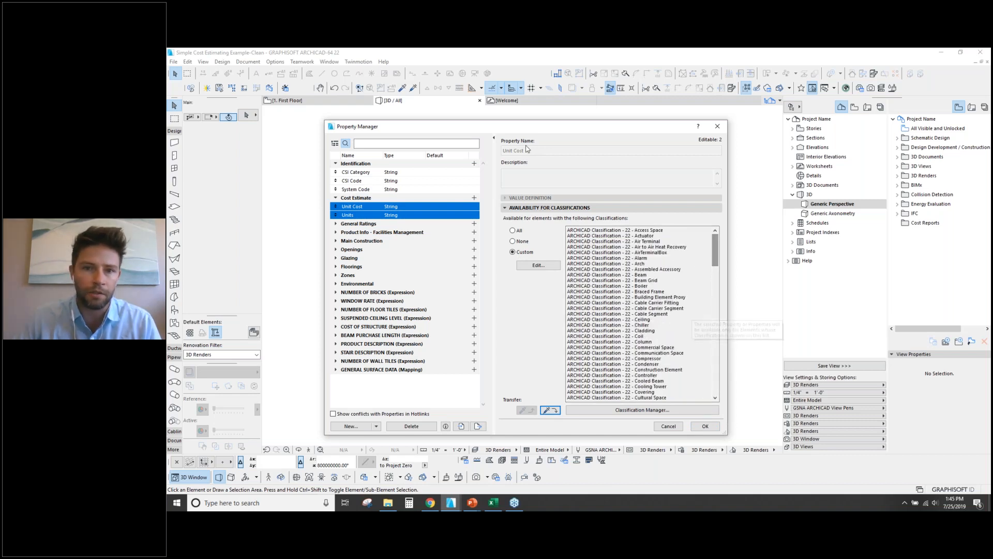
mouse_move(538, 125)
mouse_down()
mouse_move(532, 141)
mouse_move(532, 132)
mouse_up()
click(393, 188)
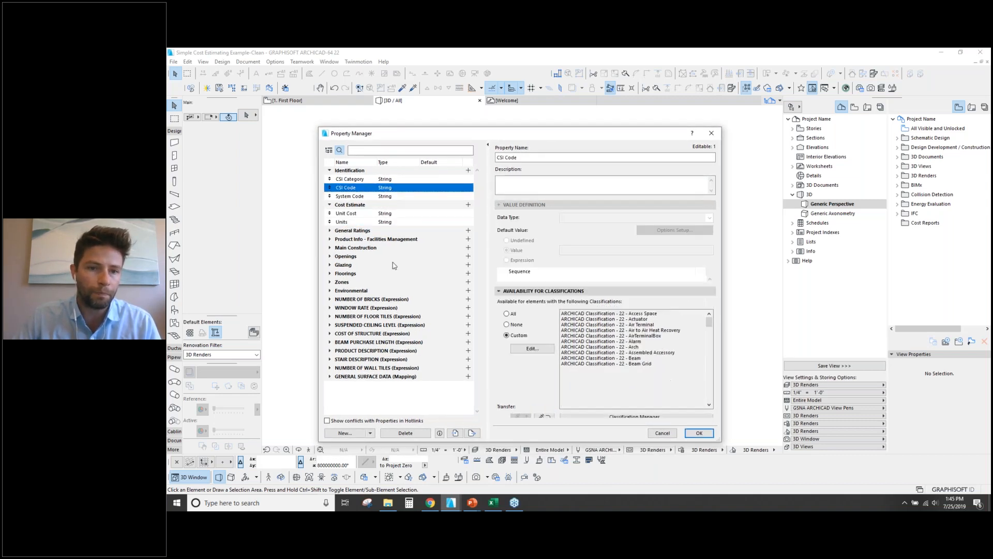
click(394, 216)
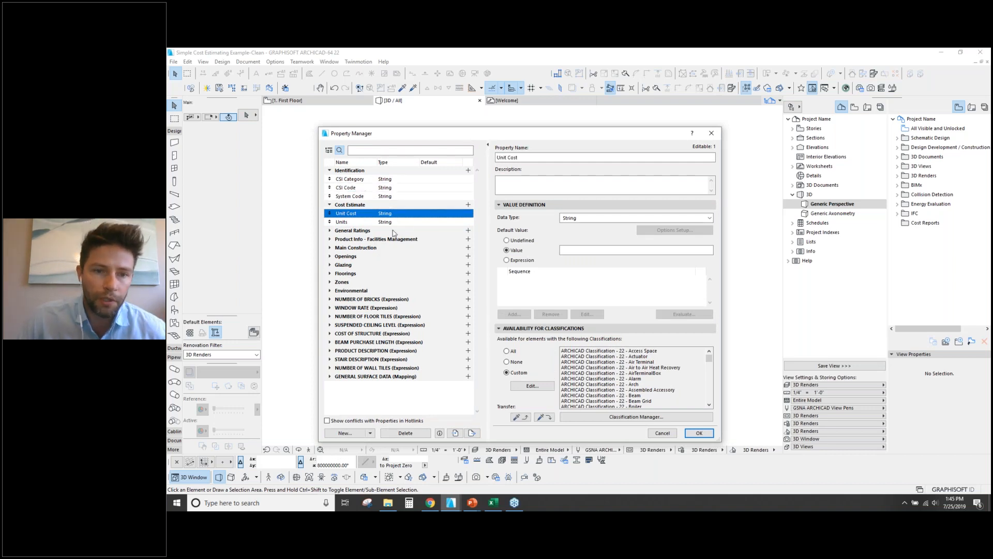
click(385, 181)
shift+click(390, 199)
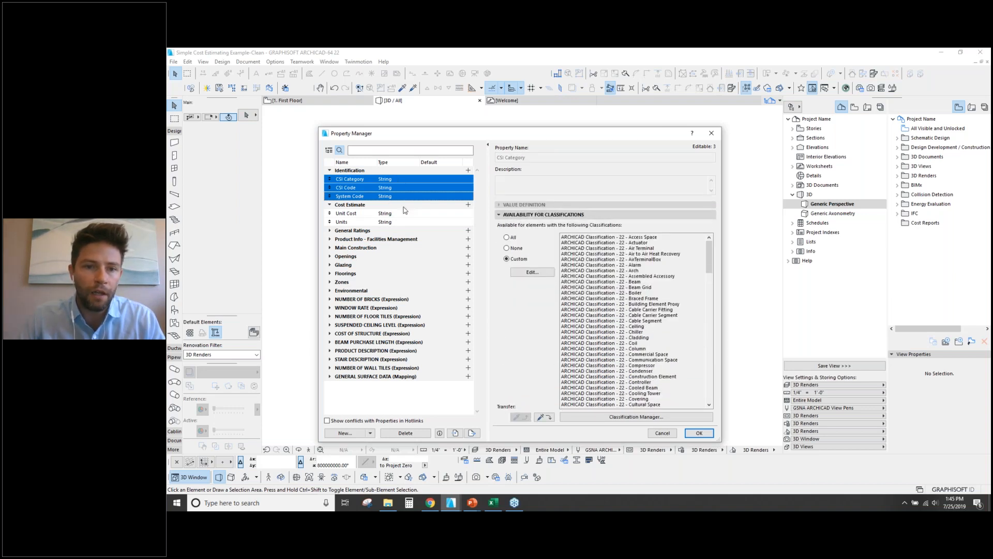
click(385, 215)
click(386, 189)
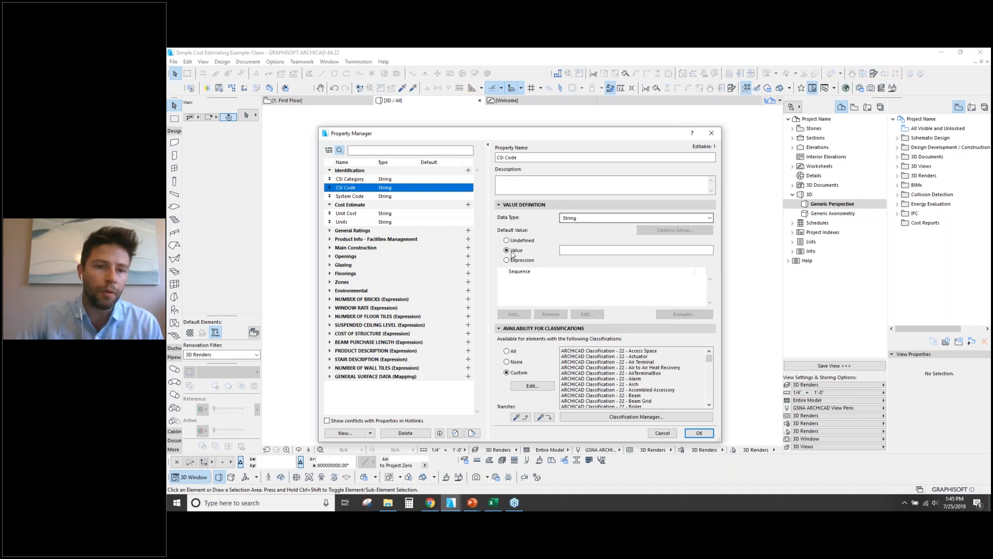
Set the data type of the Unit Cost property to Number.
click(383, 213)
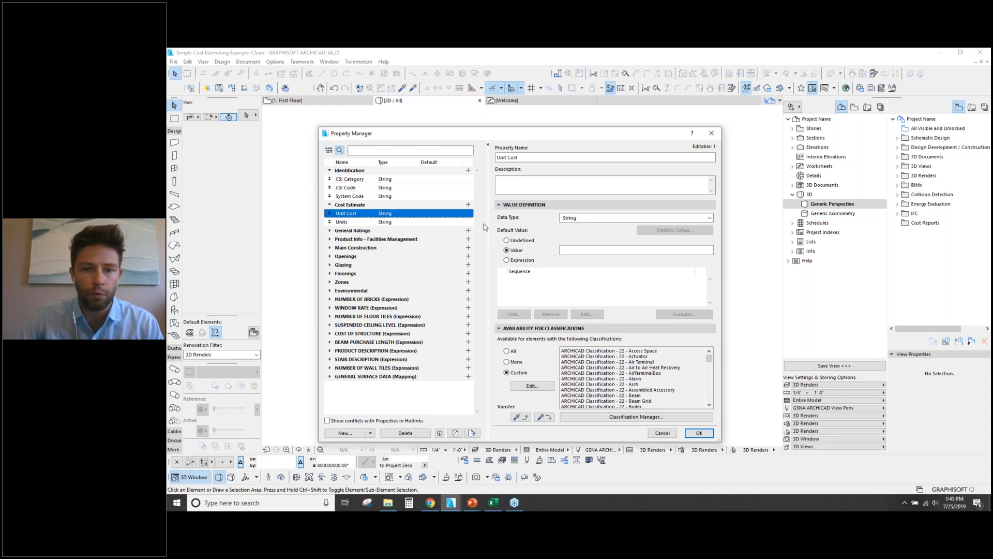
click(581, 221)
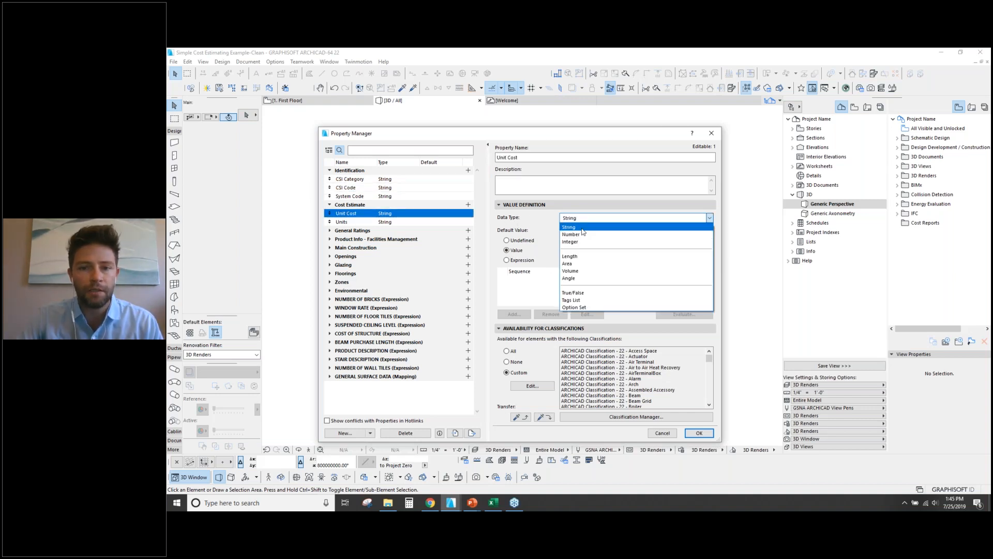
click(582, 234)
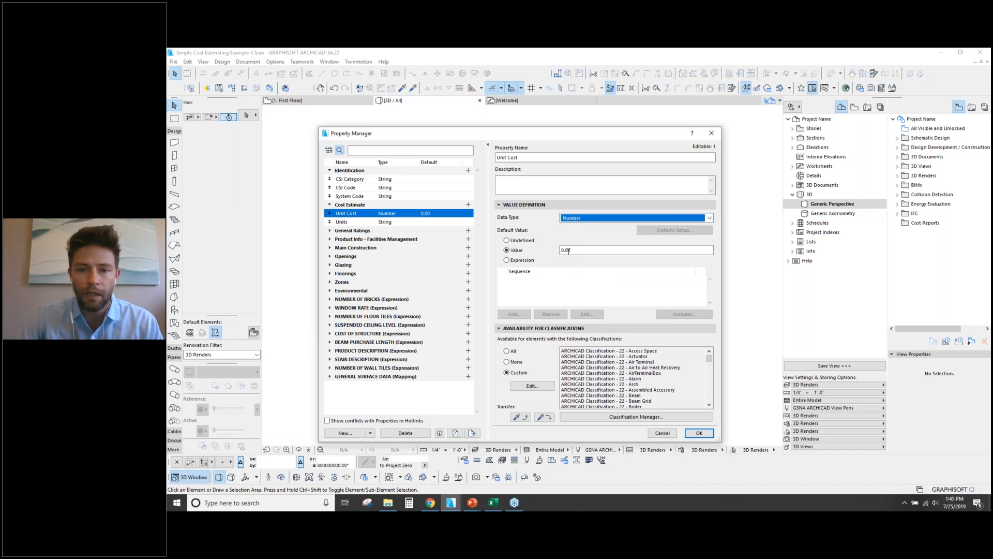
click(582, 218)
click(580, 244)
click(580, 219)
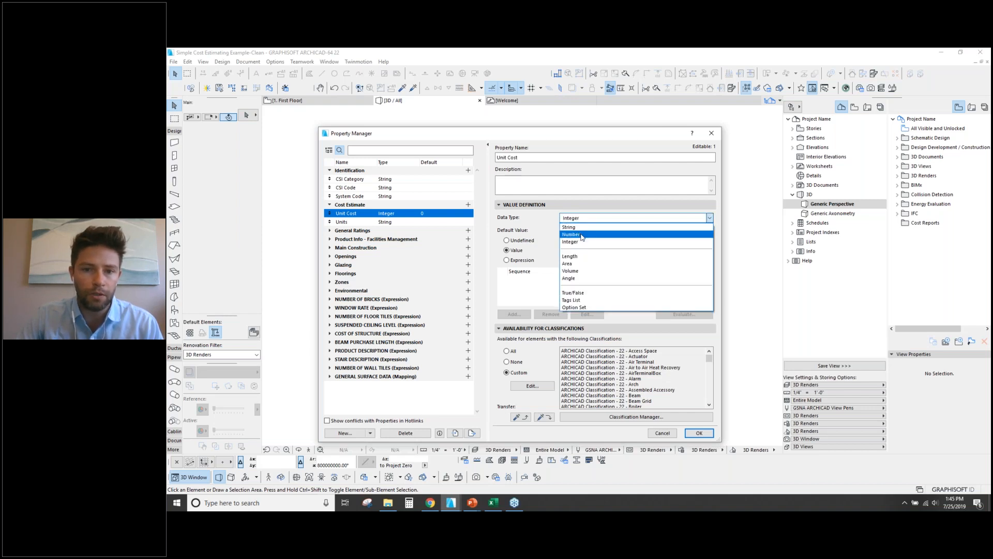
click(586, 235)
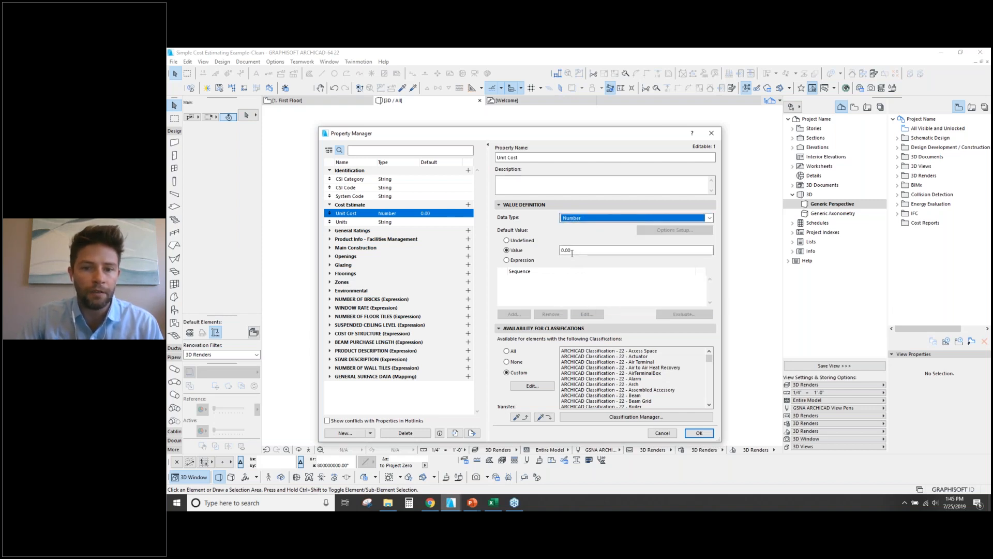
Set the data type of the Units property to Option Set and name its first option SF.
click(378, 224)
click(586, 219)
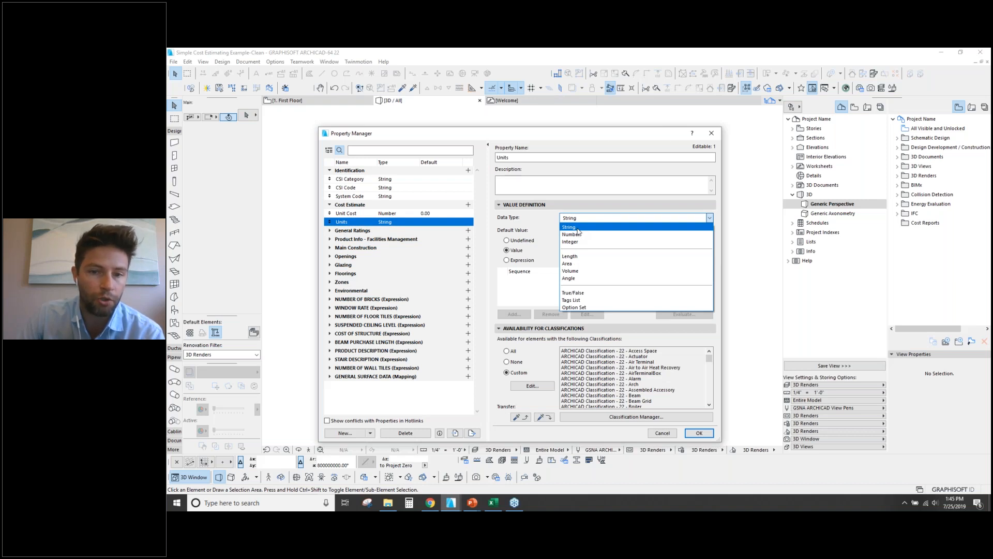
click(586, 310)
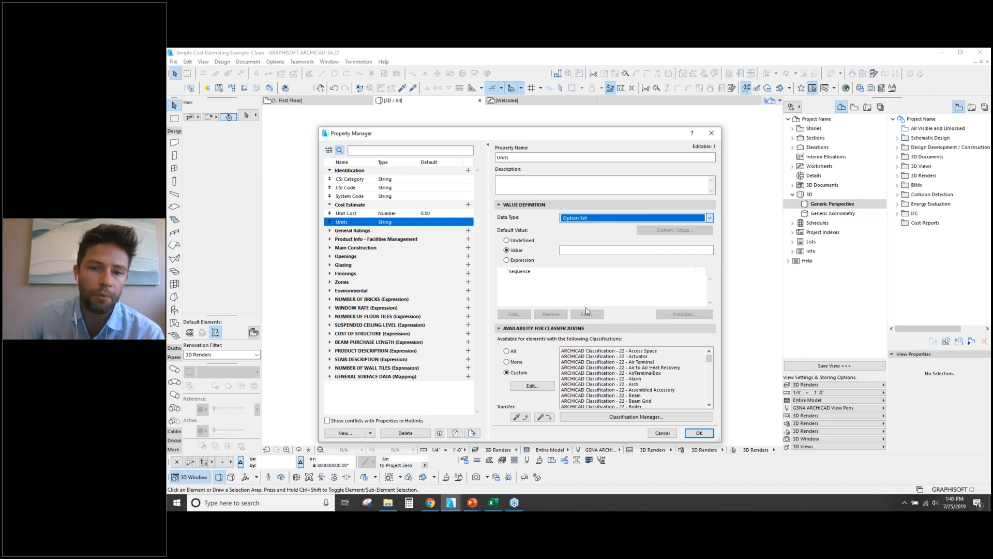
drag(557, 182, 629, 262)
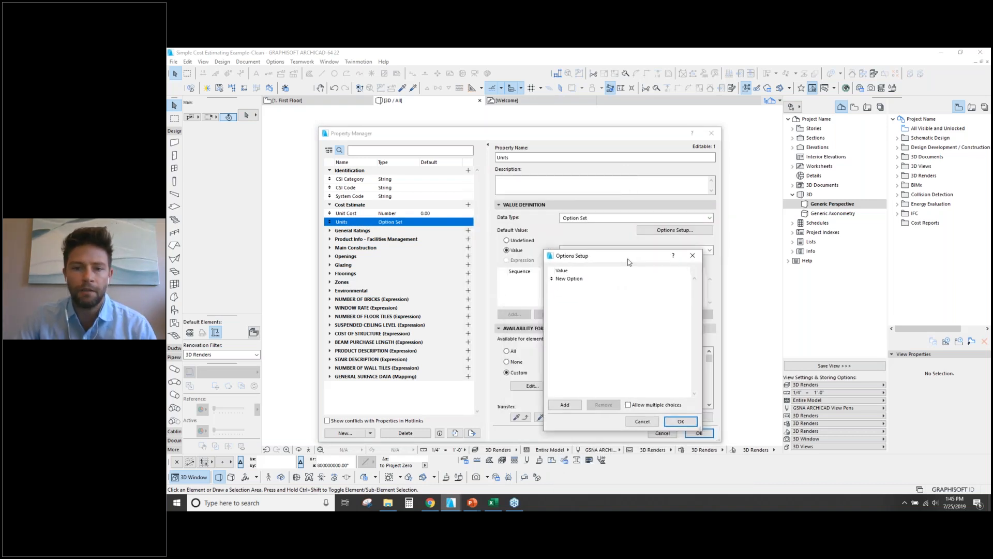
click(569, 279)
click(569, 278)
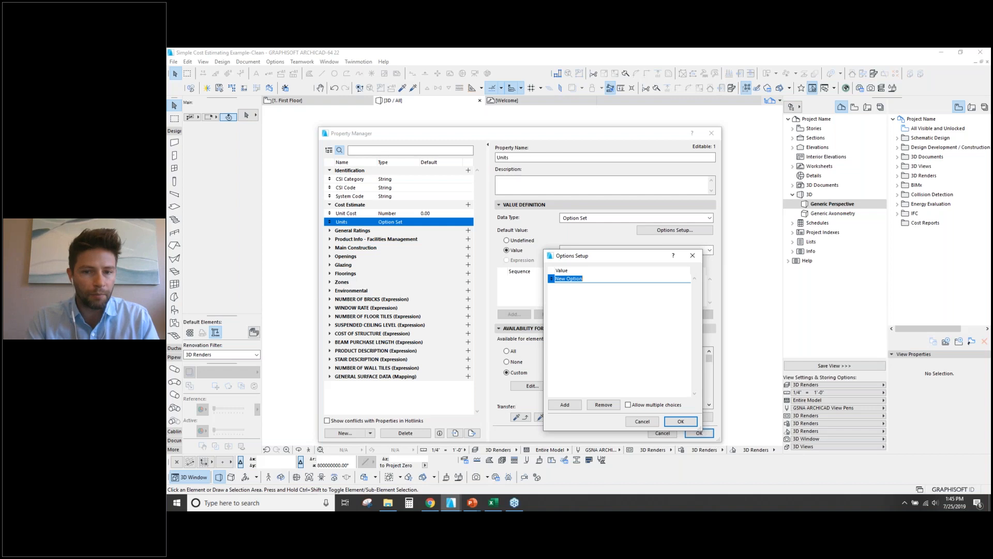
text(SF)
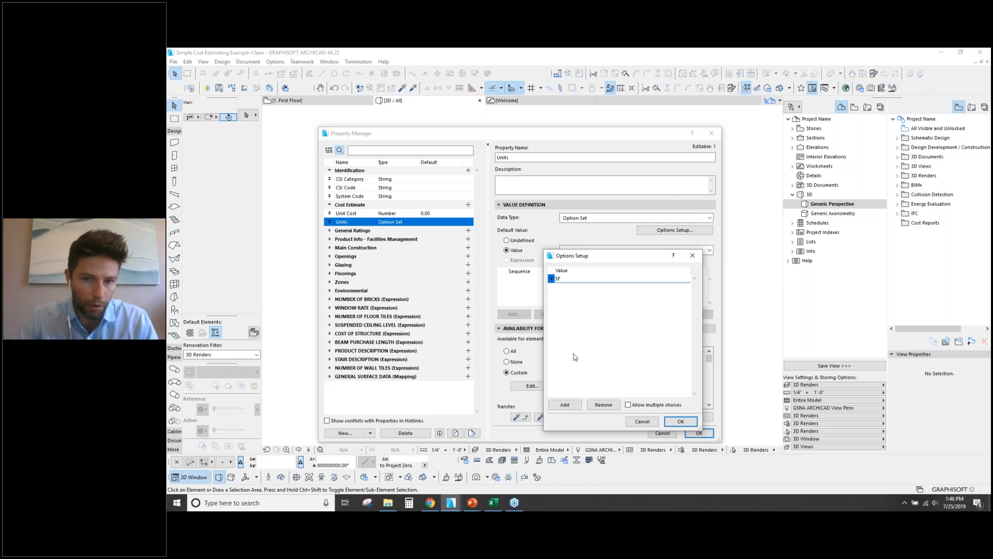
Add the options LF, CY and EACH to the Units option set.
click(572, 406)
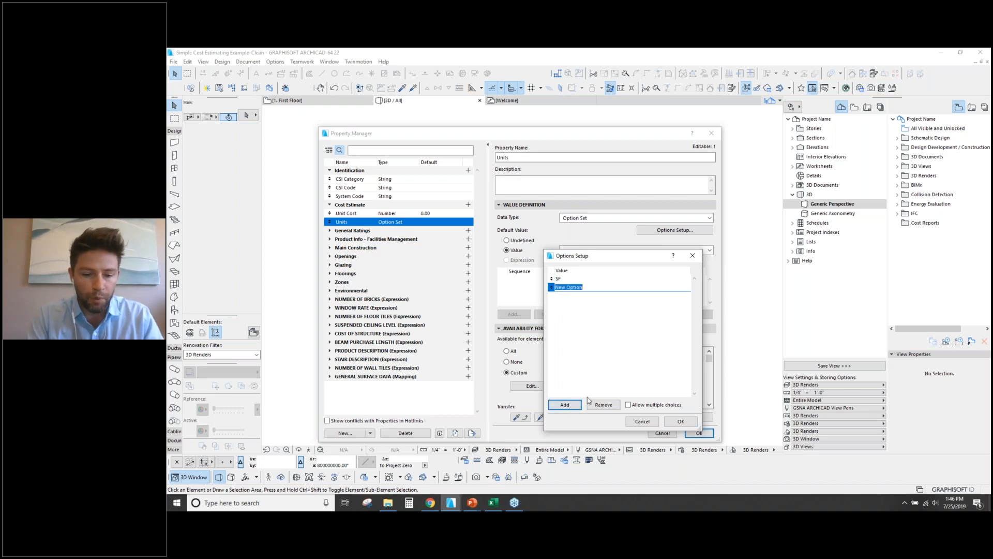
text(LF)
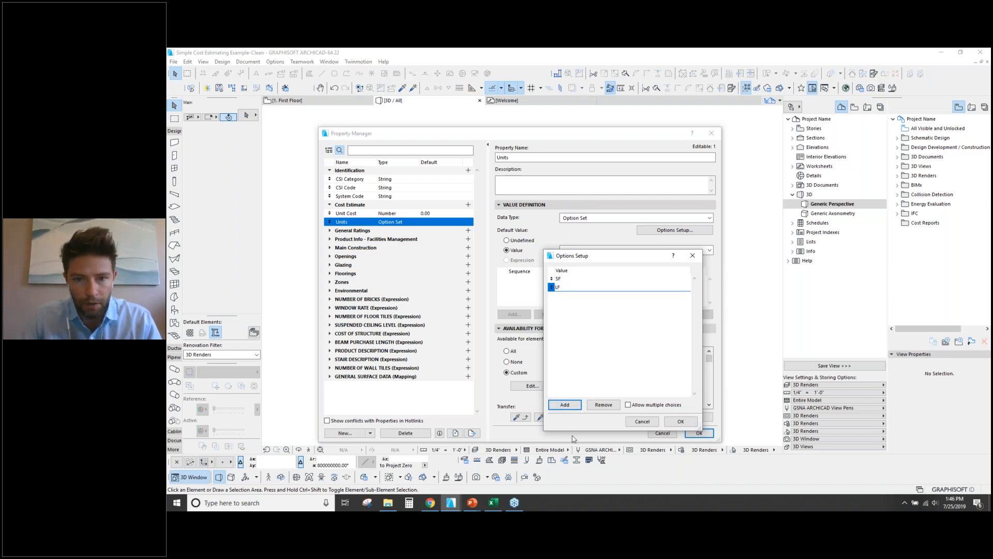
click(579, 409)
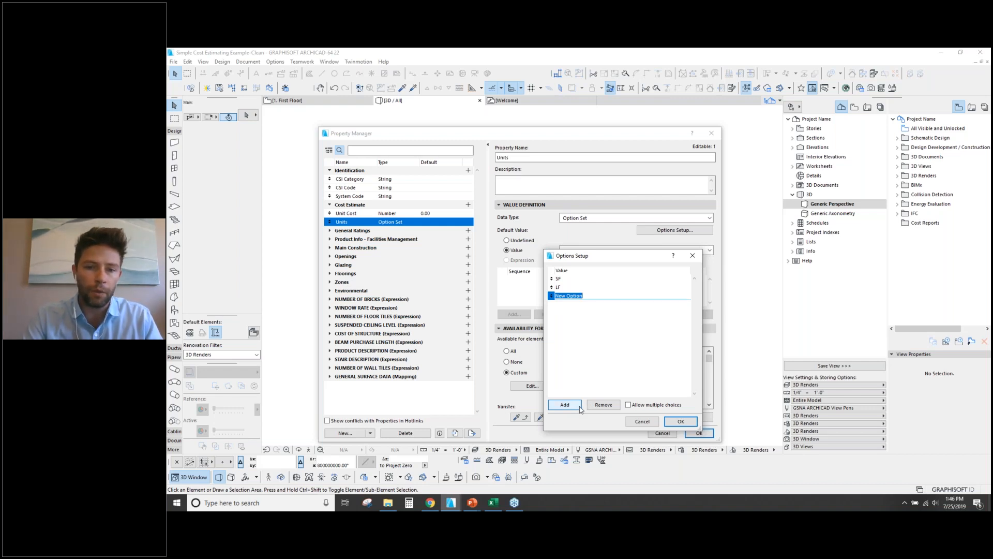
text(CY)
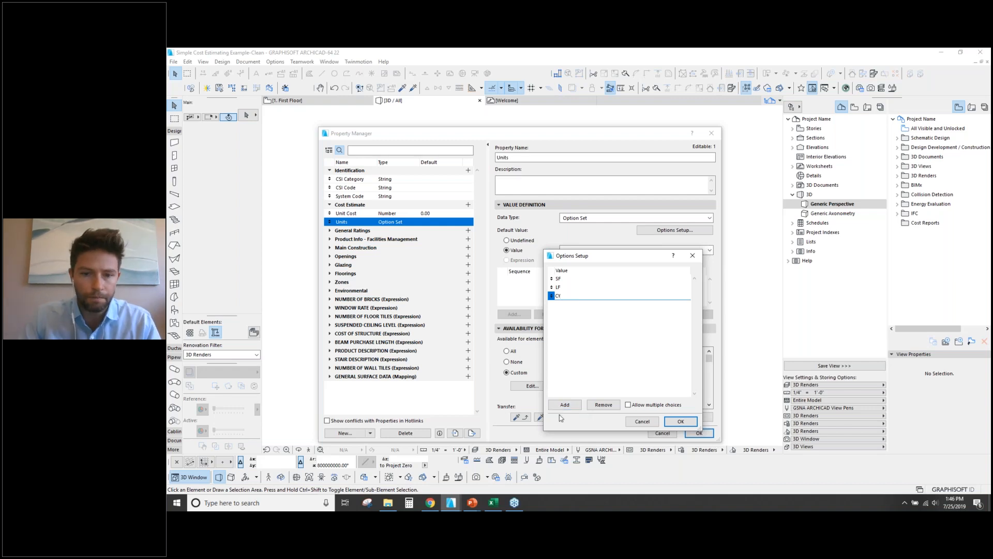
click(575, 404)
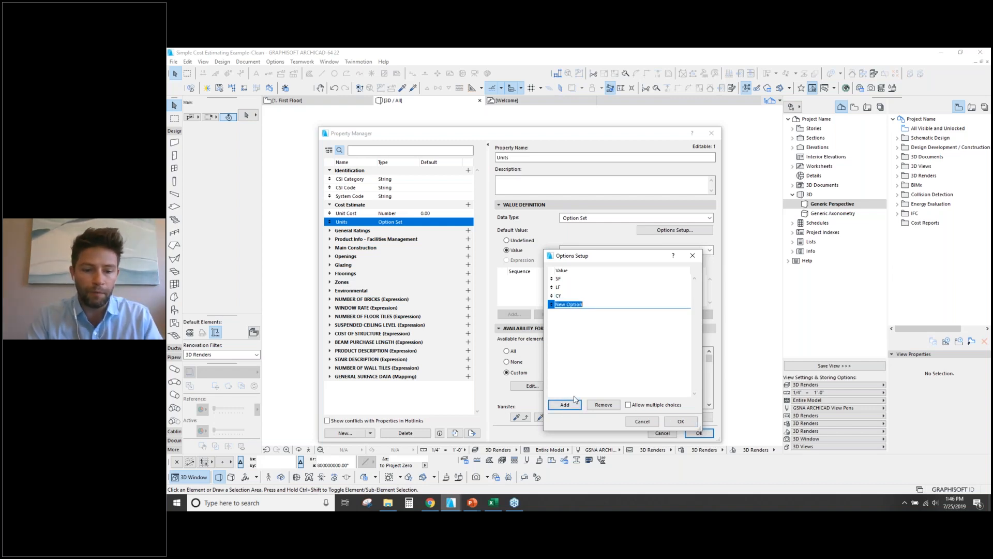
text(EACH)
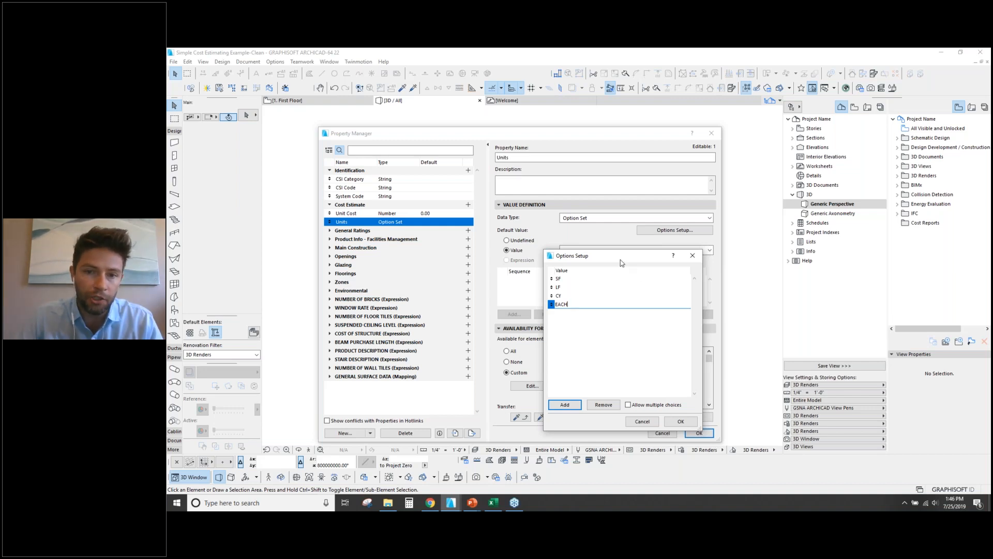
Add the options TON, LB and TREAD to the Units option set and accept the options.
drag(621, 263, 609, 269)
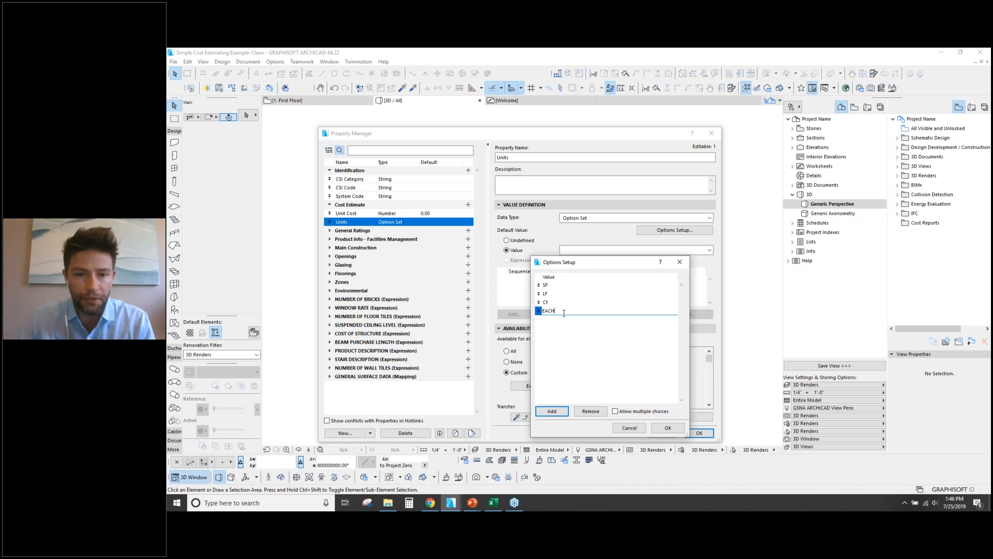
drag(577, 263, 587, 244)
click(559, 392)
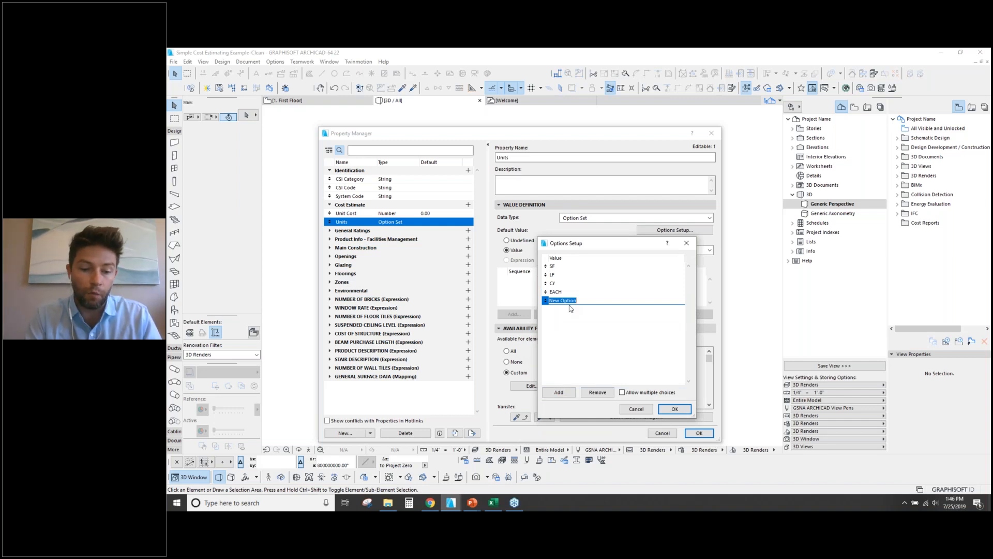
text(TON)
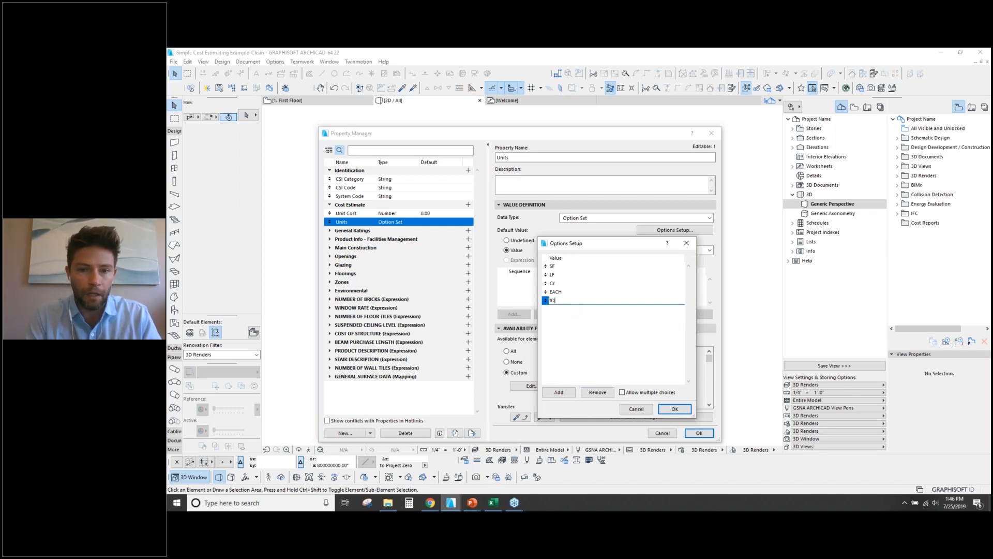
click(563, 396)
text(LB)
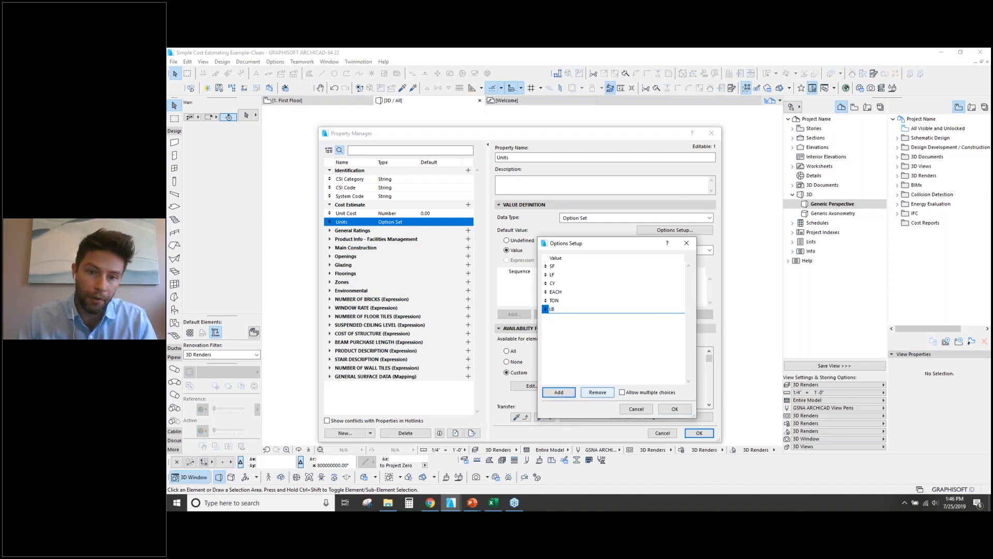
click(558, 392)
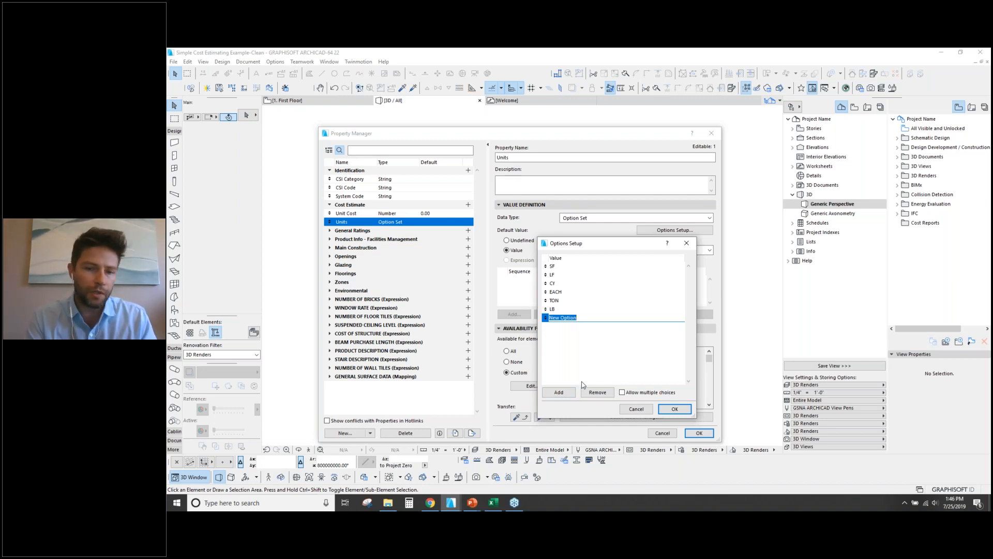
text(TREAD)
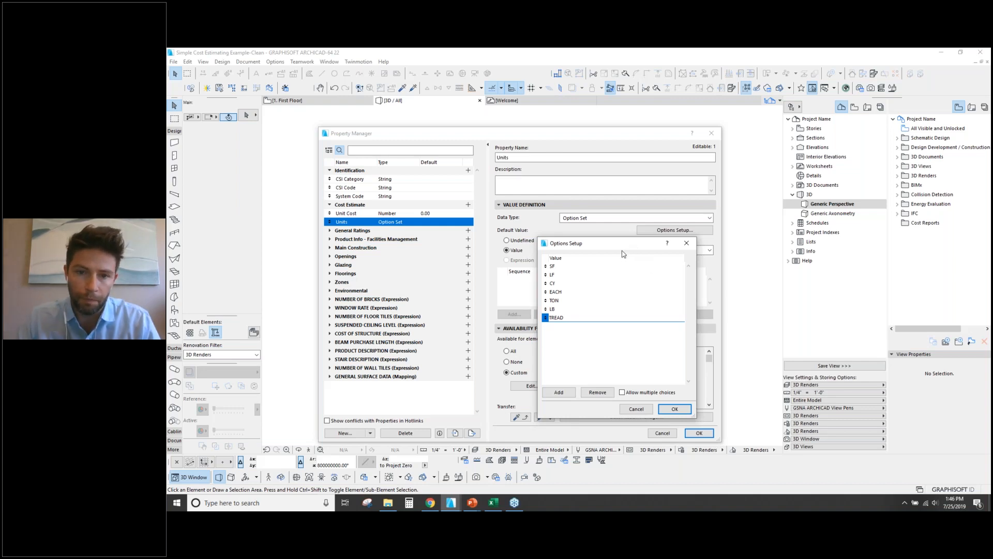
drag(621, 249, 598, 202)
click(653, 362)
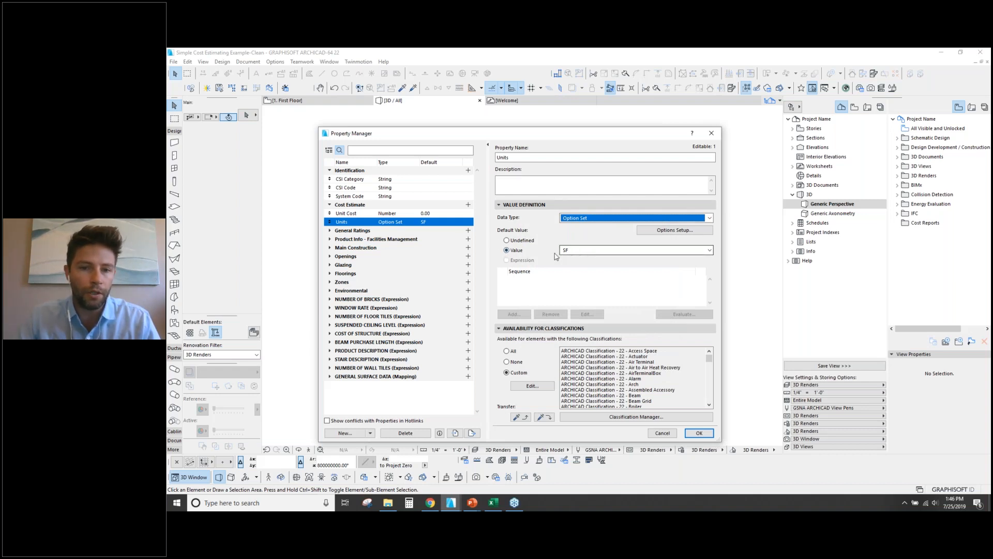
Add a "select units" option to the Units option set and make it the property's default value.
click(506, 240)
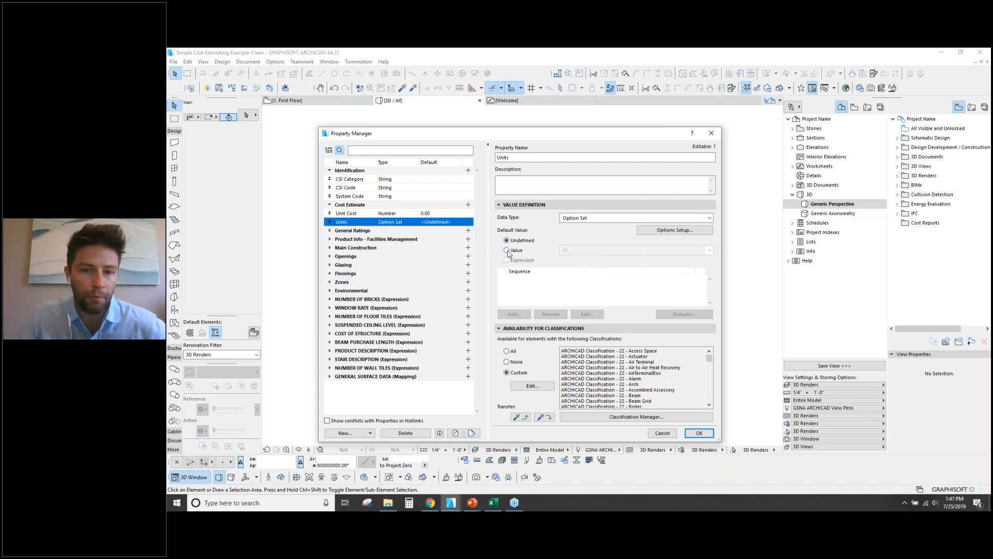
click(507, 251)
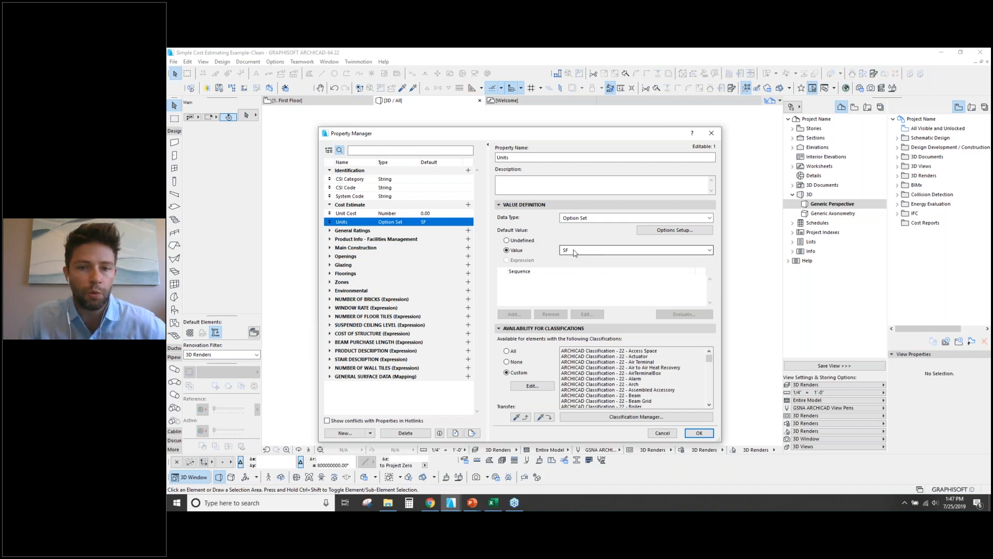
click(680, 231)
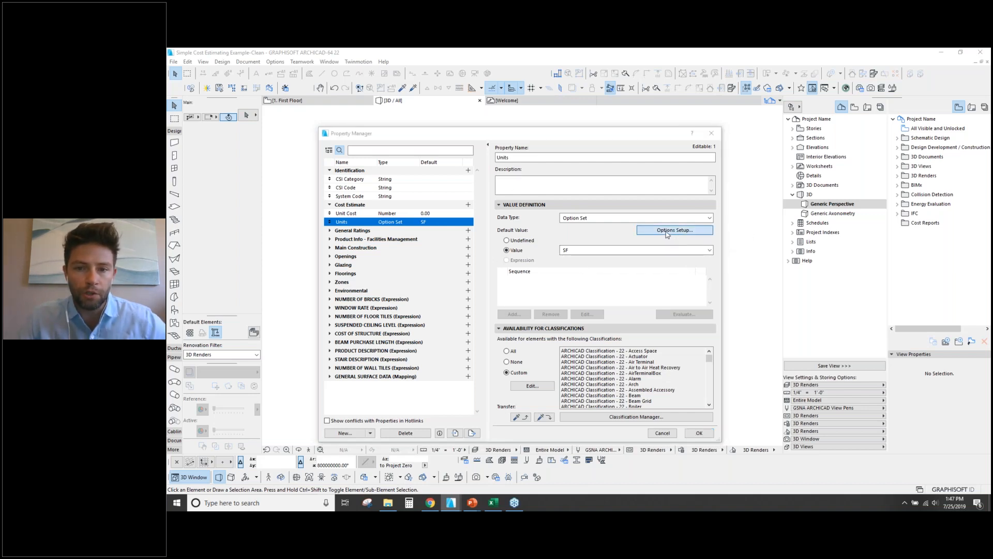
click(537, 345)
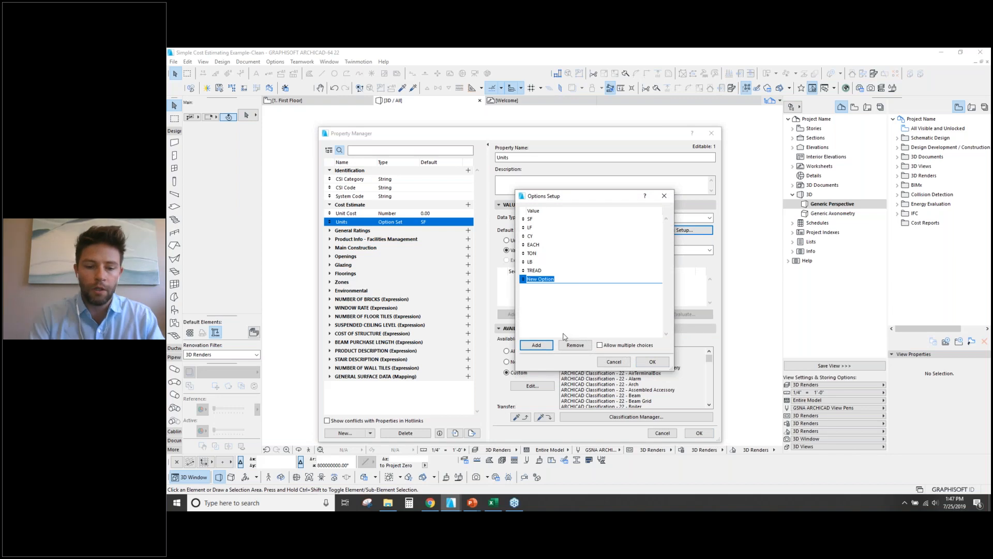
text(select)
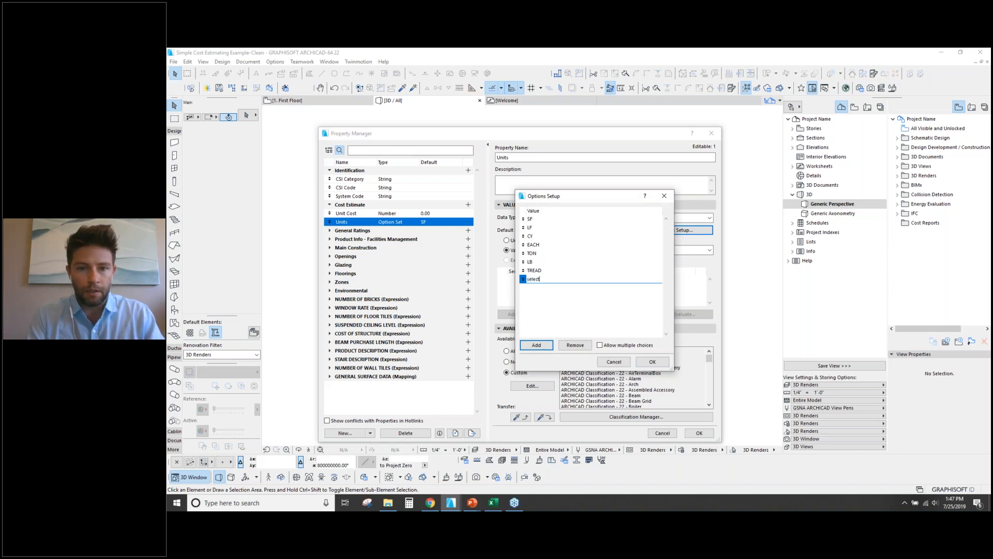
text( units)
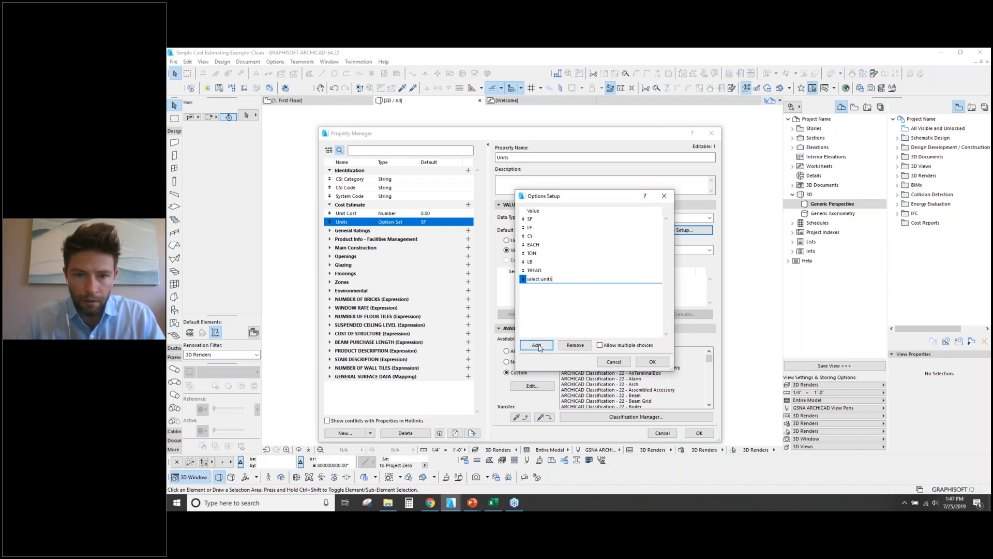
click(653, 361)
click(575, 251)
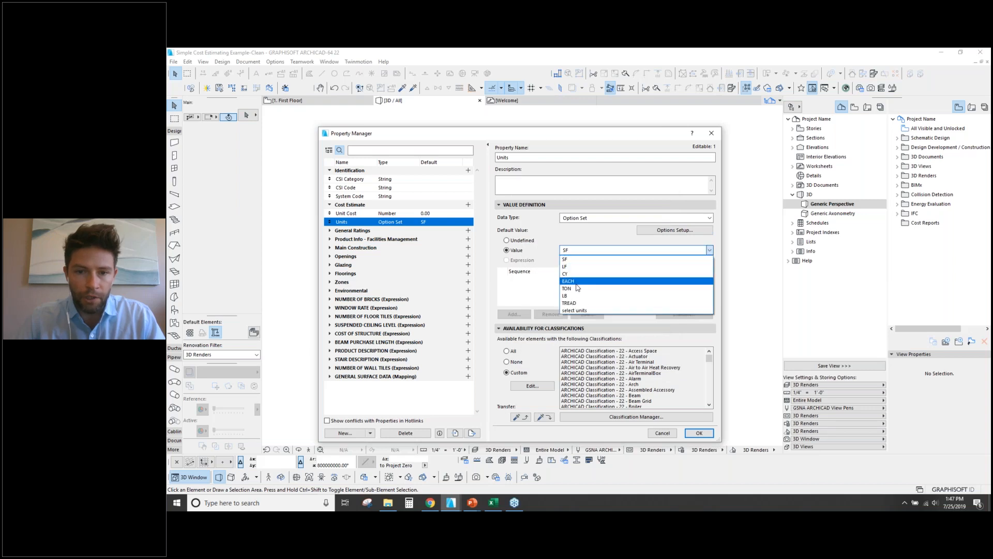
click(576, 309)
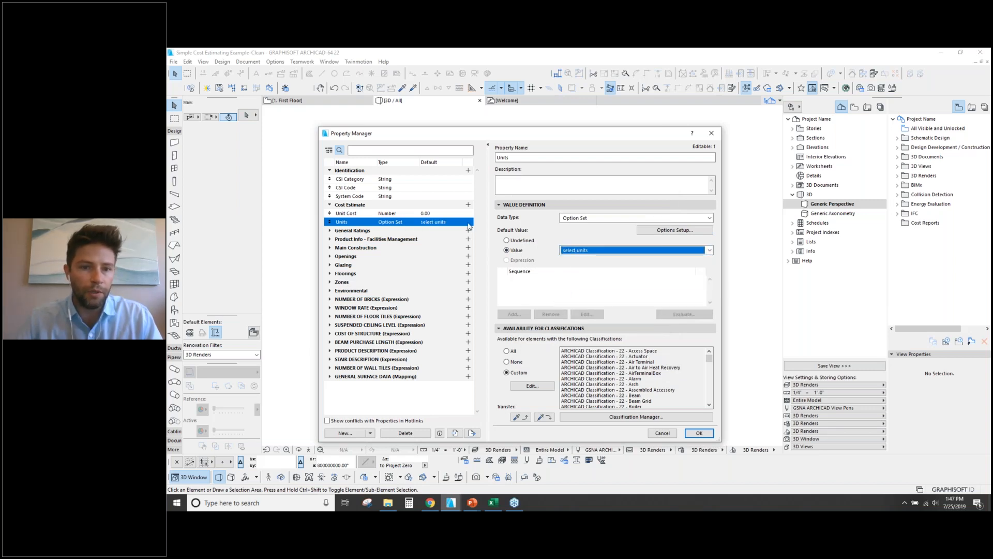
drag(549, 133, 550, 122)
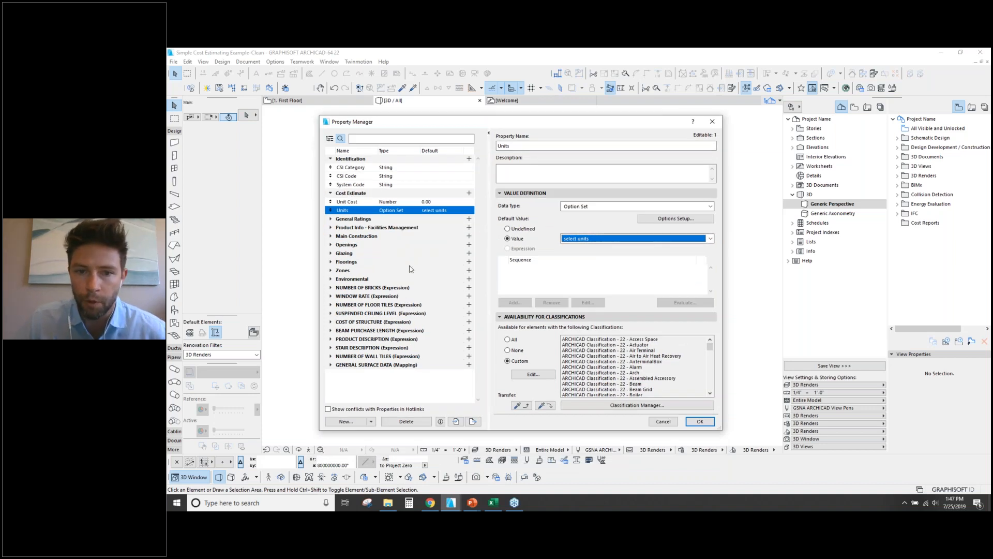
Accept the property definitions and close the Property Manager.
drag(421, 124, 427, 121)
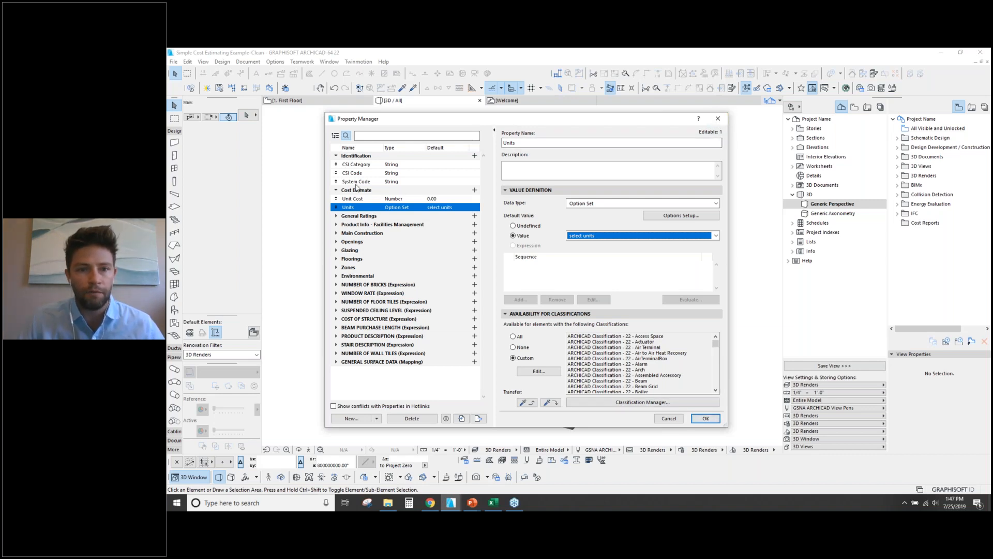
click(708, 419)
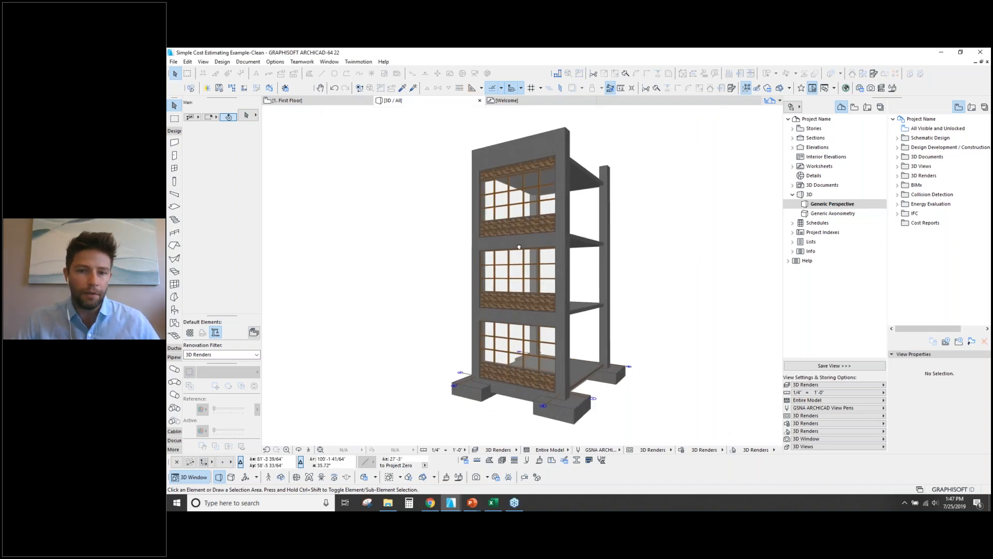
Set the Units property of the front CIP Footing - 8x8 column element to CY, and deselect the footing.
click(578, 413)
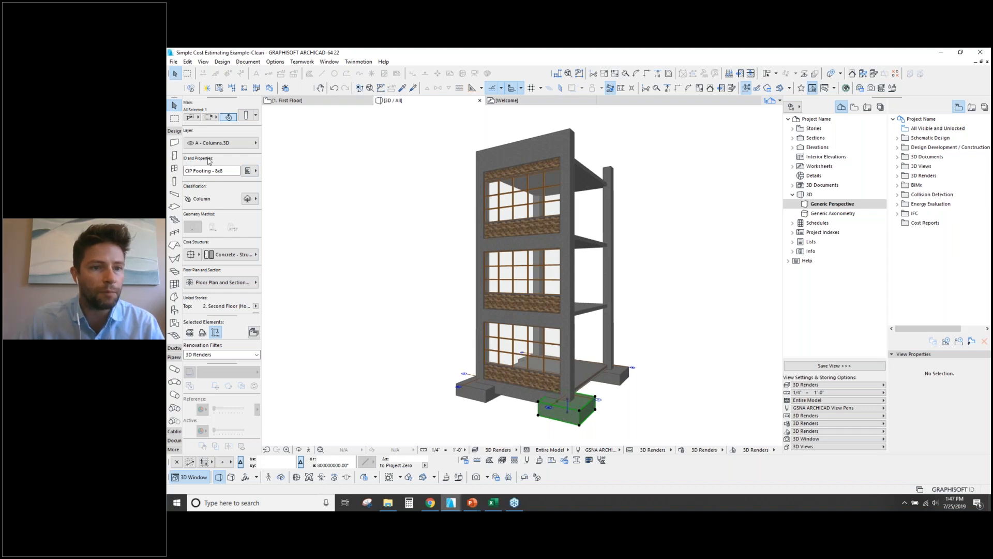
click(253, 172)
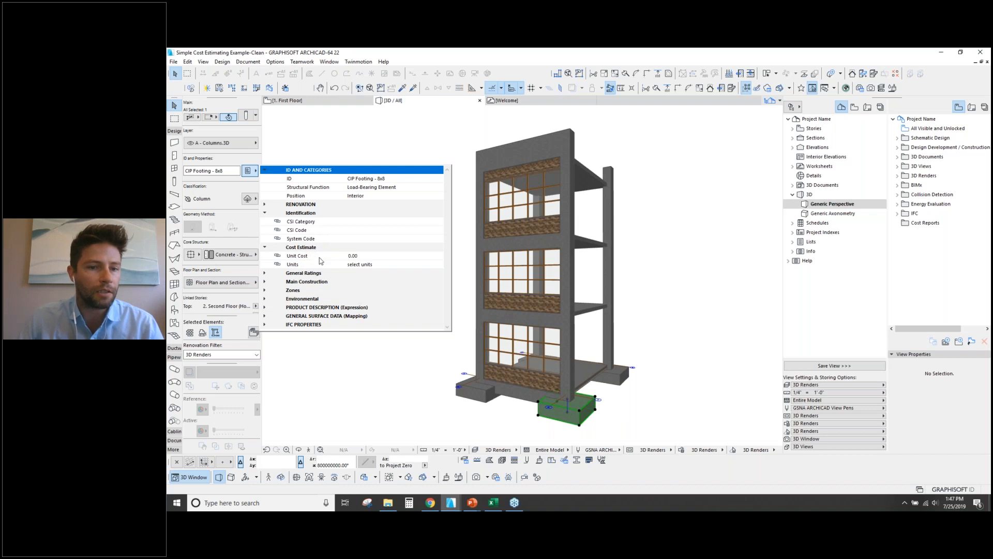
click(387, 265)
click(439, 264)
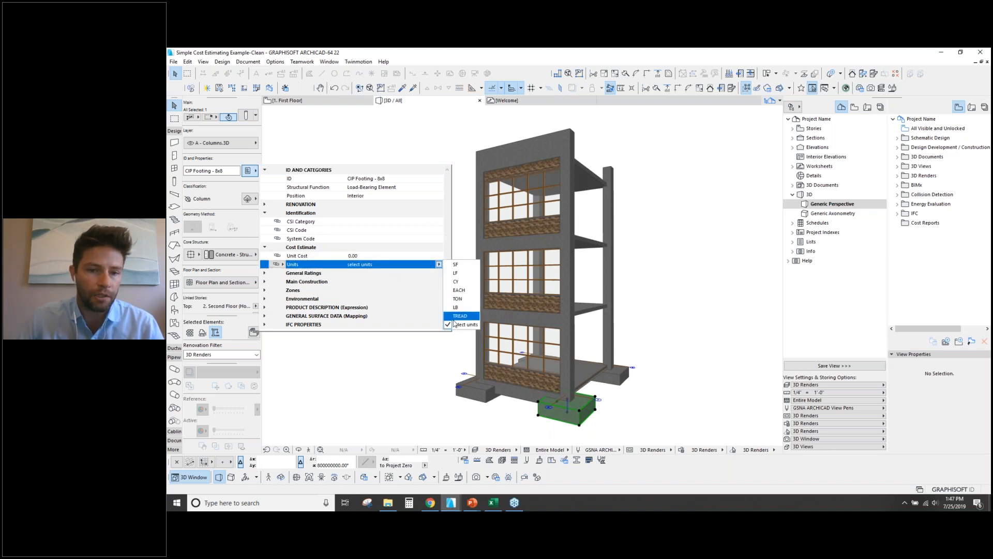
click(459, 283)
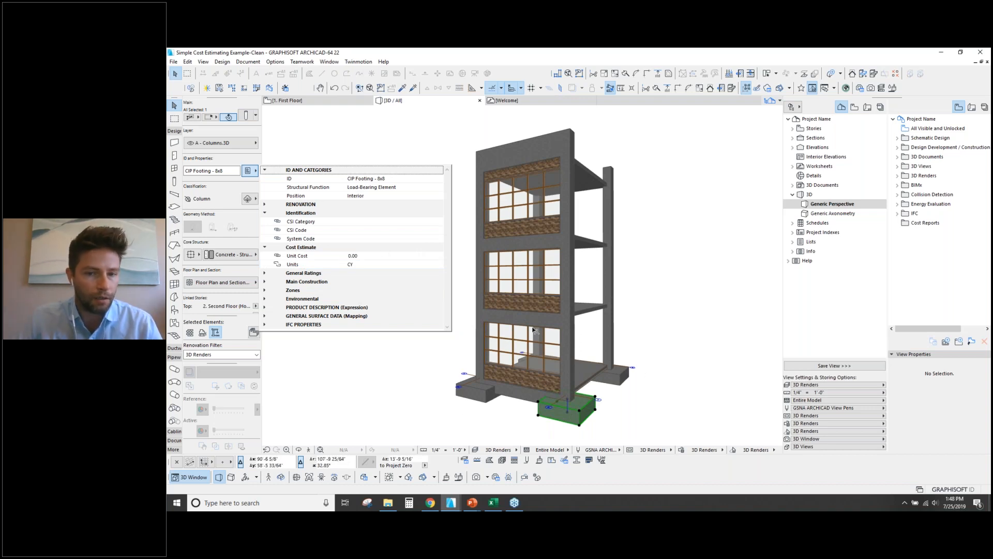
drag(520, 305, 582, 228)
key(Escape)
scroll(534, 301, down, 2)
Create a new element schedule scheme with ID 03 30 and name CIP Concrete.
click(792, 223)
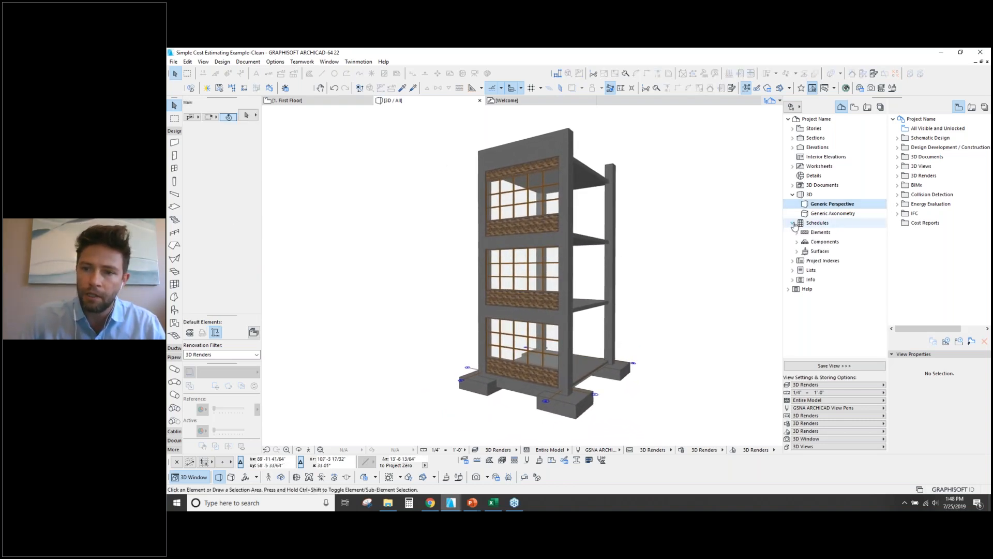
double_click(815, 233)
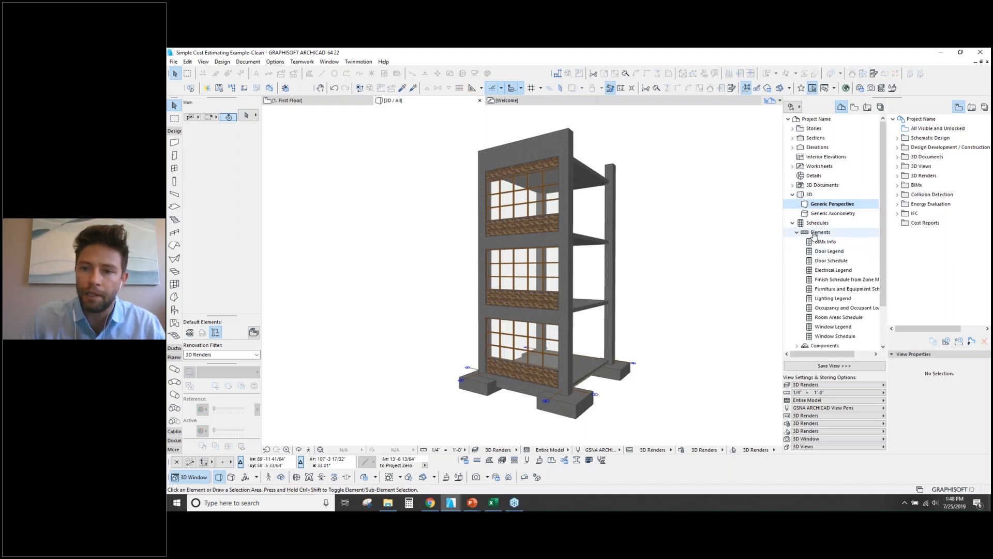
click(814, 234)
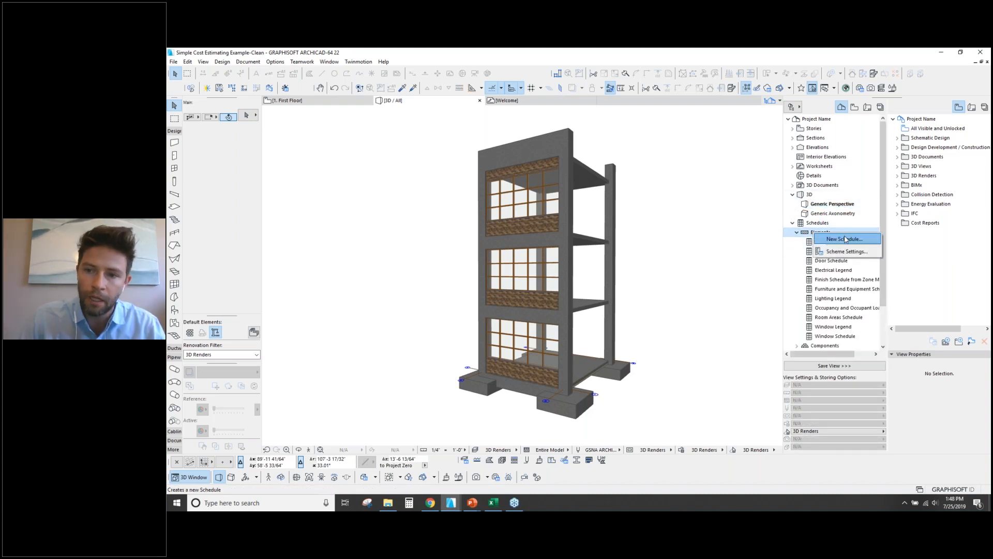
click(809, 224)
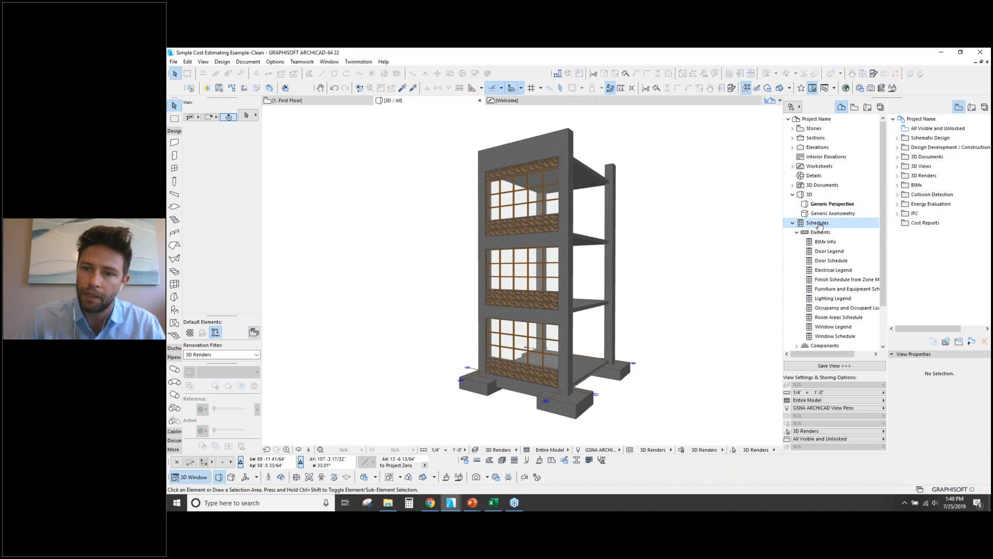
click(820, 235)
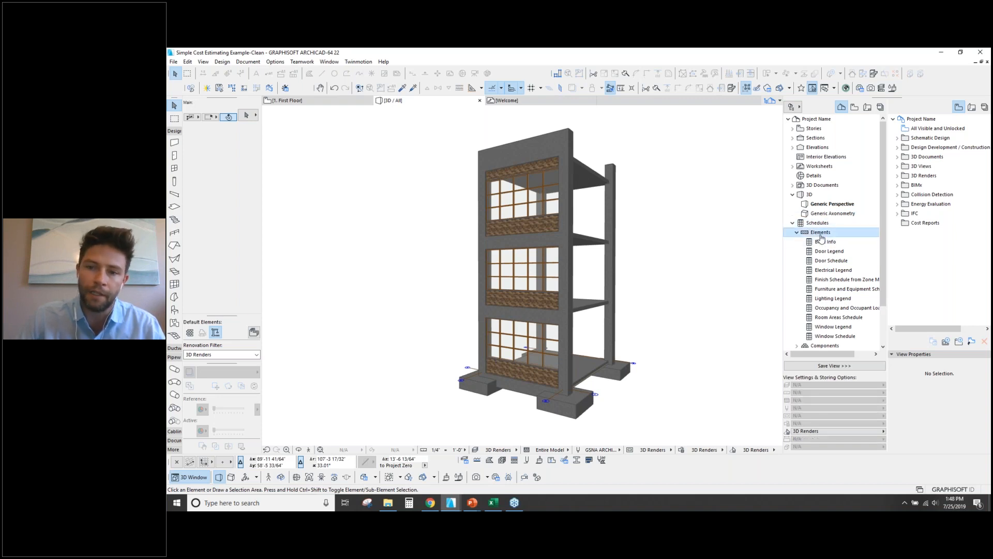
right_click(818, 239)
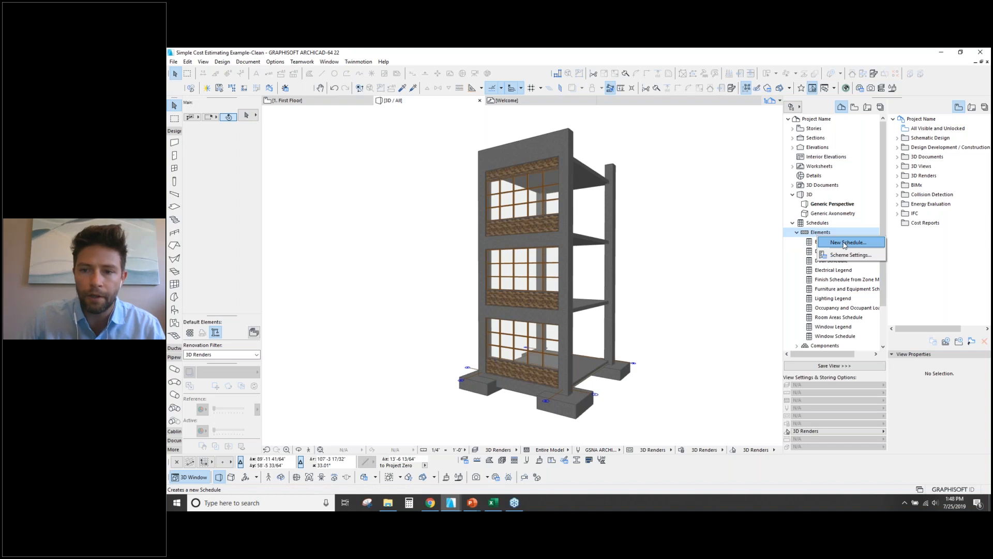
click(842, 243)
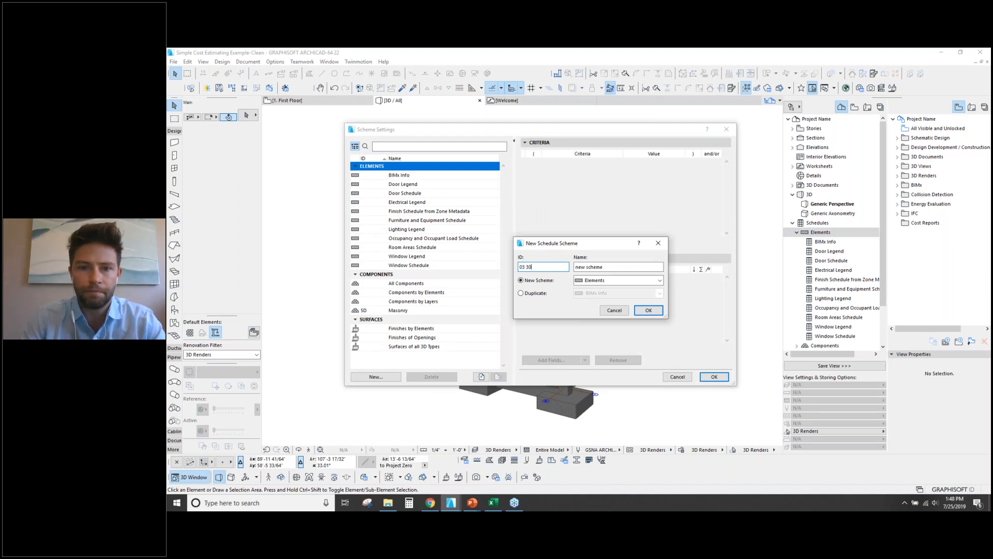
drag(598, 251, 628, 264)
click(644, 277)
triple_click(646, 278)
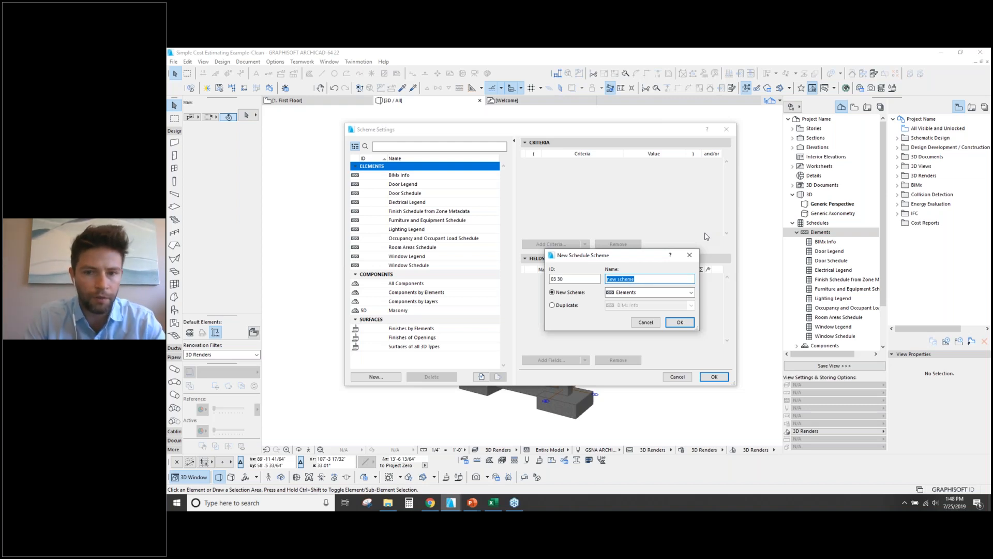
text(CIP Concrete)
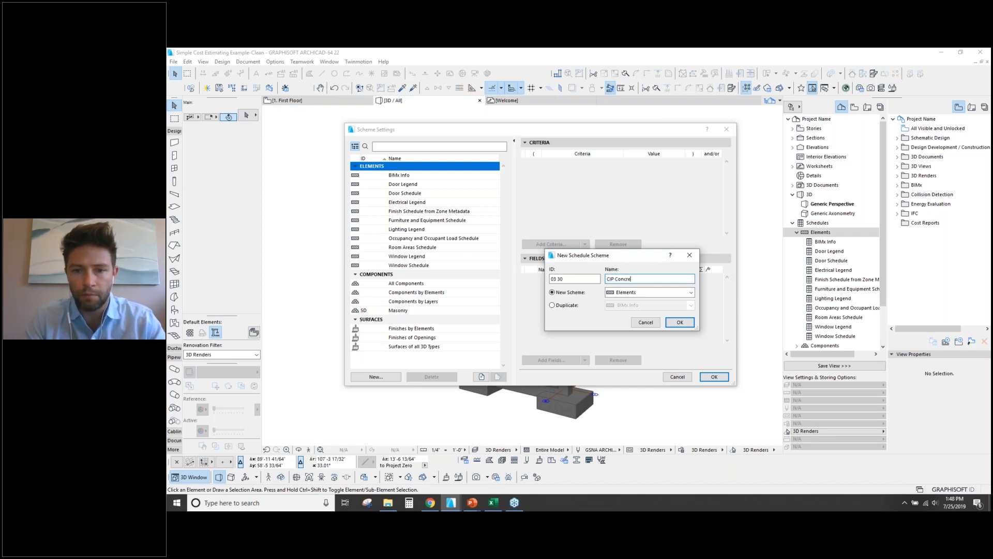
click(675, 322)
drag(609, 135, 602, 174)
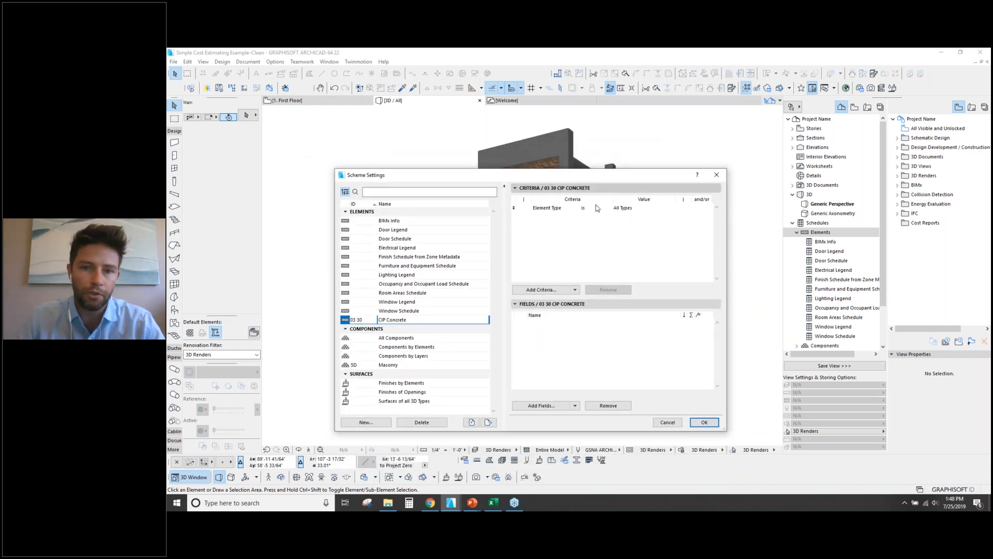
click(641, 210)
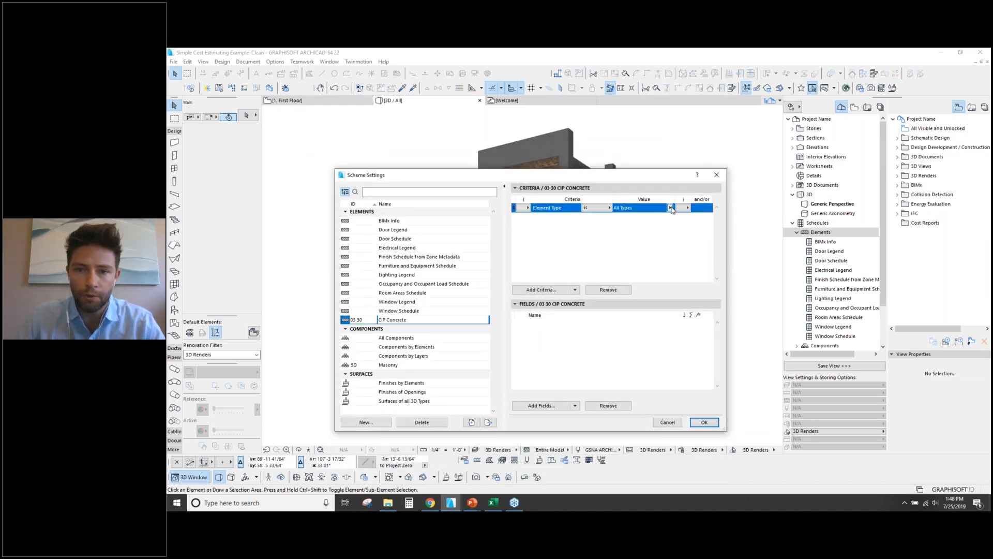
click(670, 207)
click(619, 236)
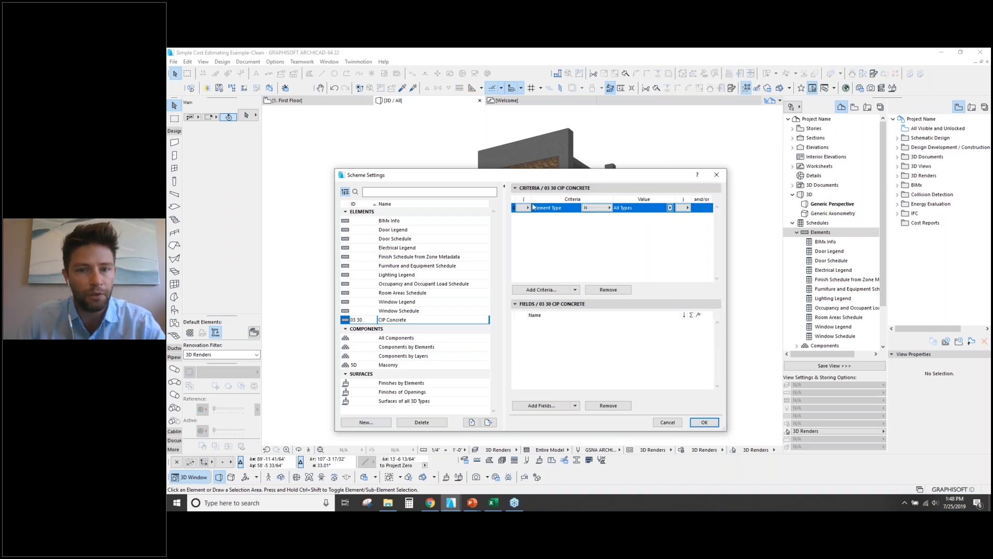
click(670, 207)
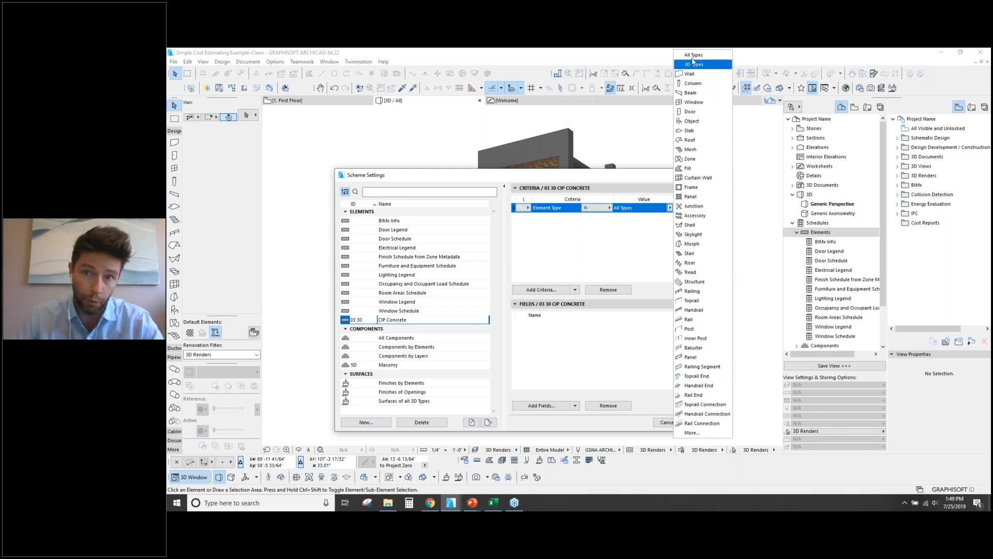
click(636, 249)
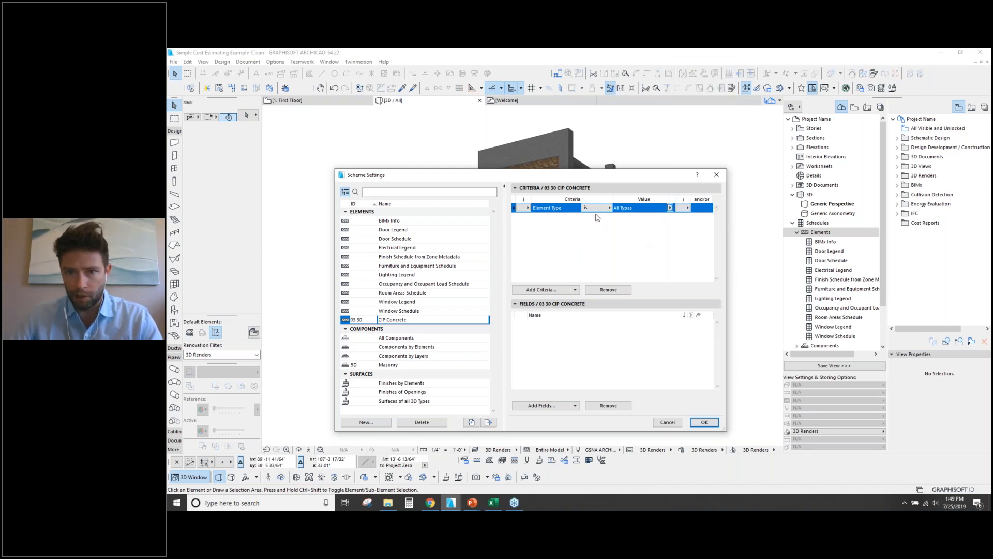
Add a criterion to the CIP Concrete scheme requiring the CSI Category property to contain 03 Concrete.
click(547, 289)
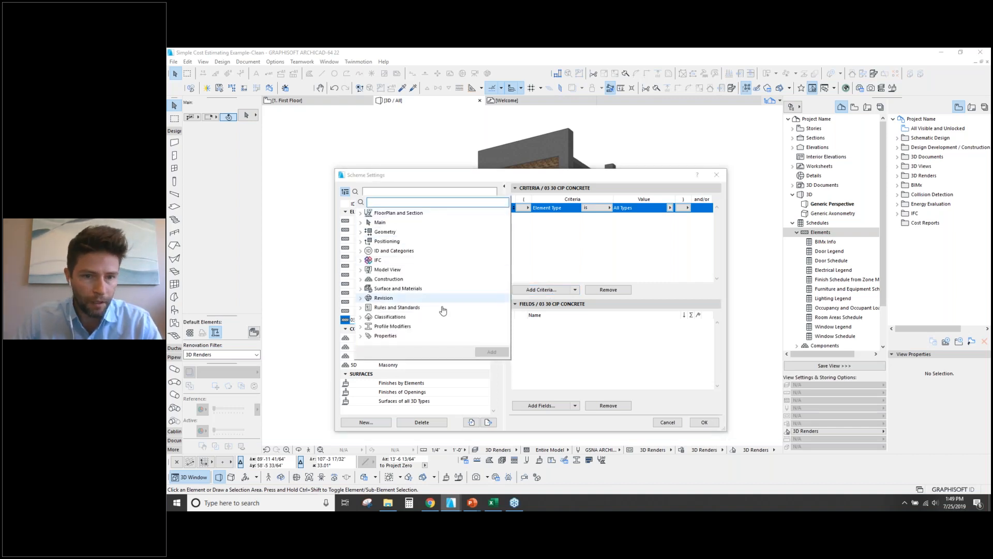
click(361, 336)
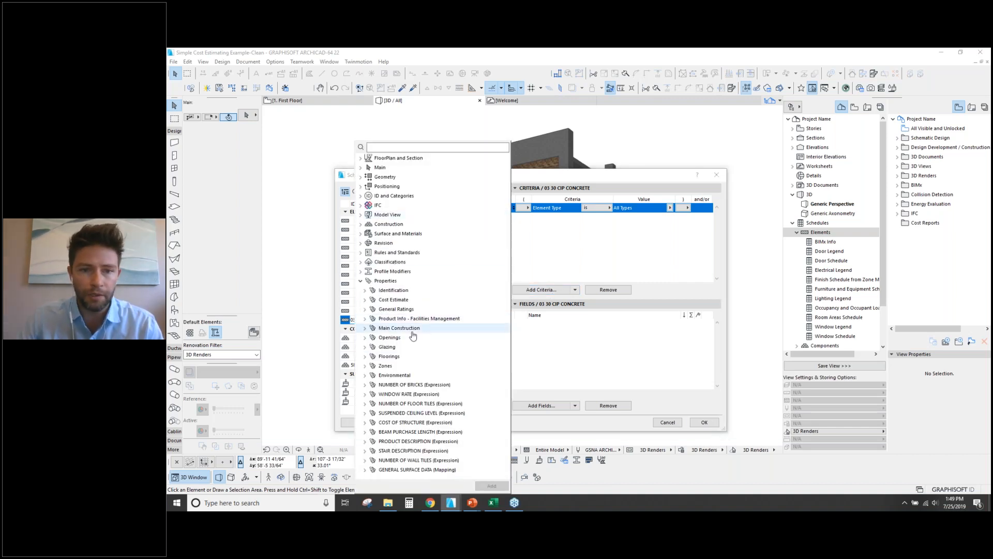
click(364, 291)
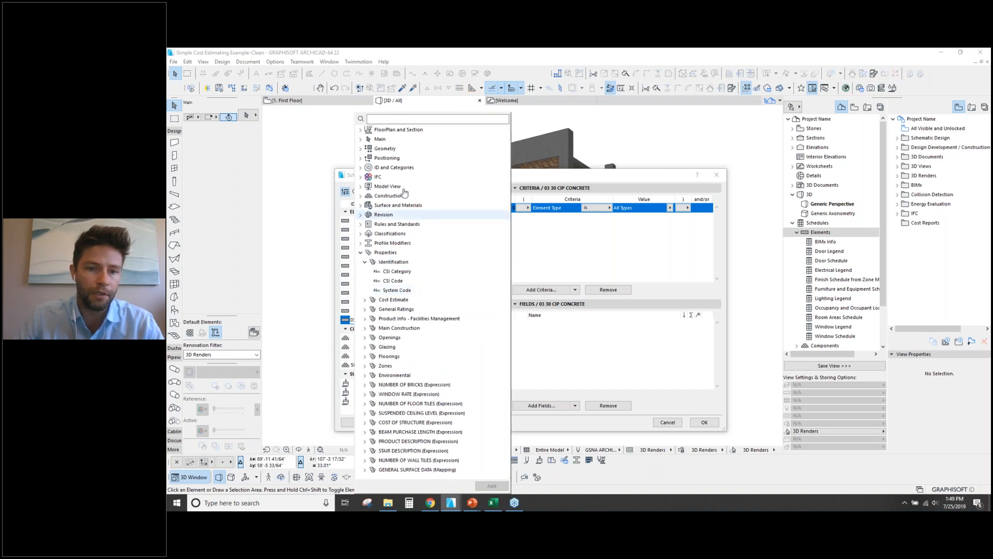
double_click(396, 272)
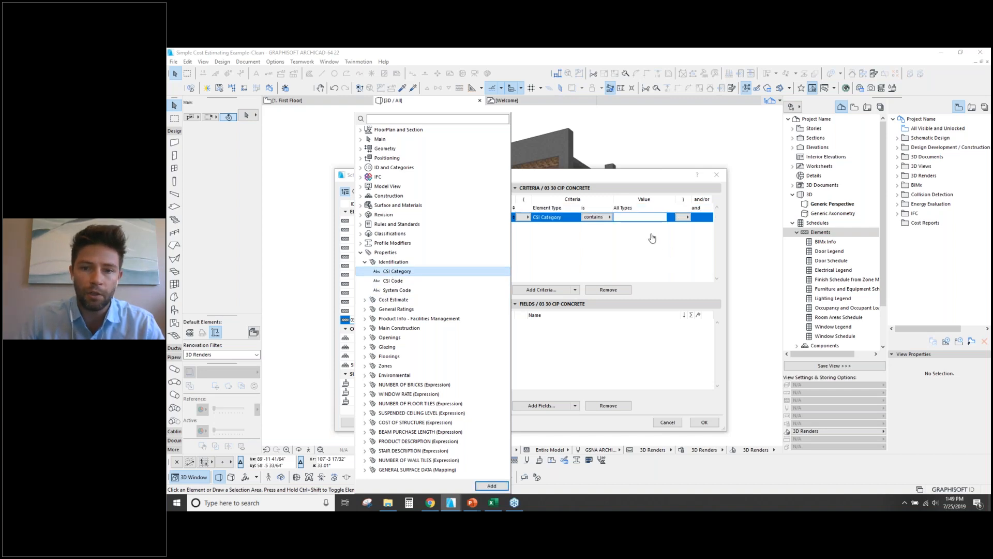
click(634, 216)
text(03 Concrete)
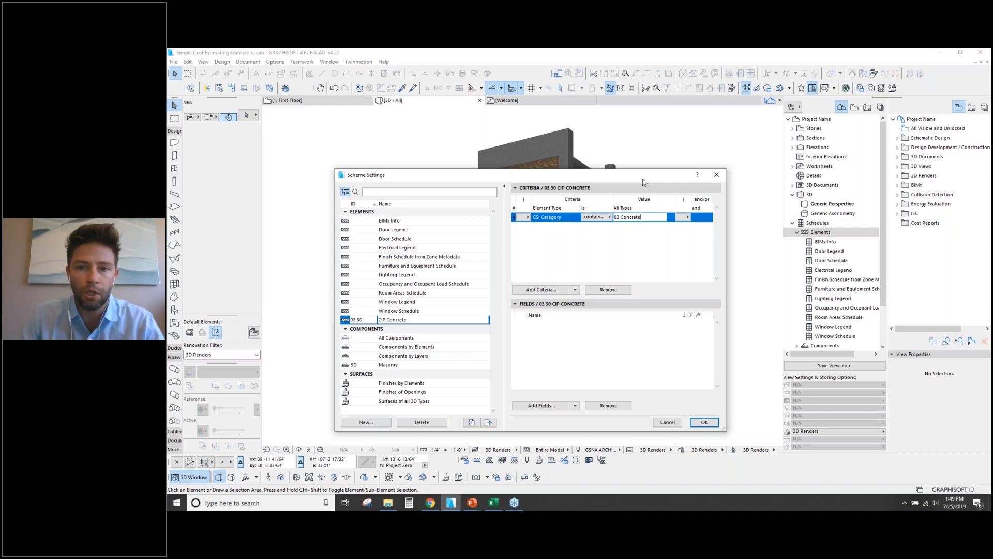
Switch the operator linking the two criteria to "or", and restore it to "and".
click(699, 208)
click(703, 209)
click(722, 214)
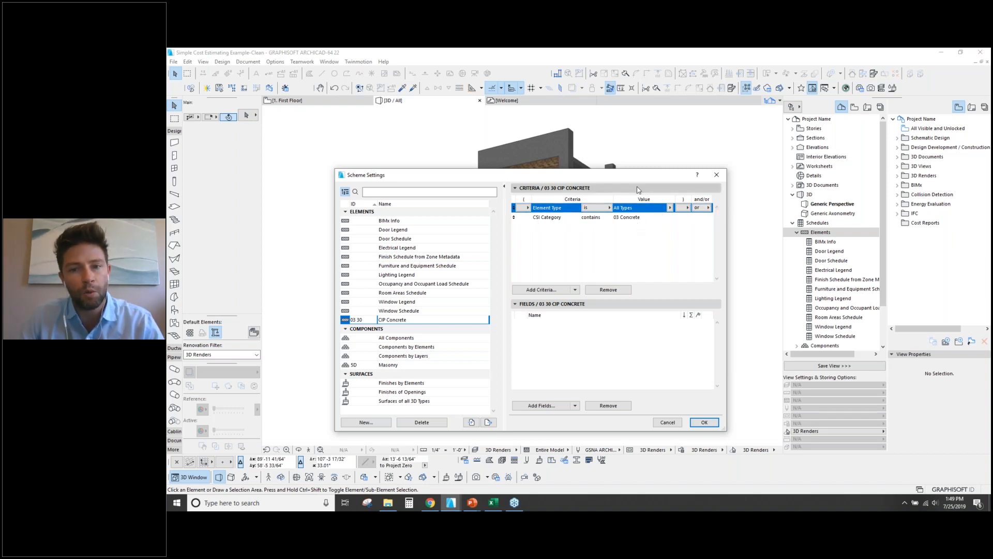
mouse_move(641, 179)
mouse_down()
mouse_move(637, 169)
mouse_move(648, 408)
mouse_move(632, 160)
mouse_move(634, 187)
mouse_up()
click(704, 198)
click(721, 197)
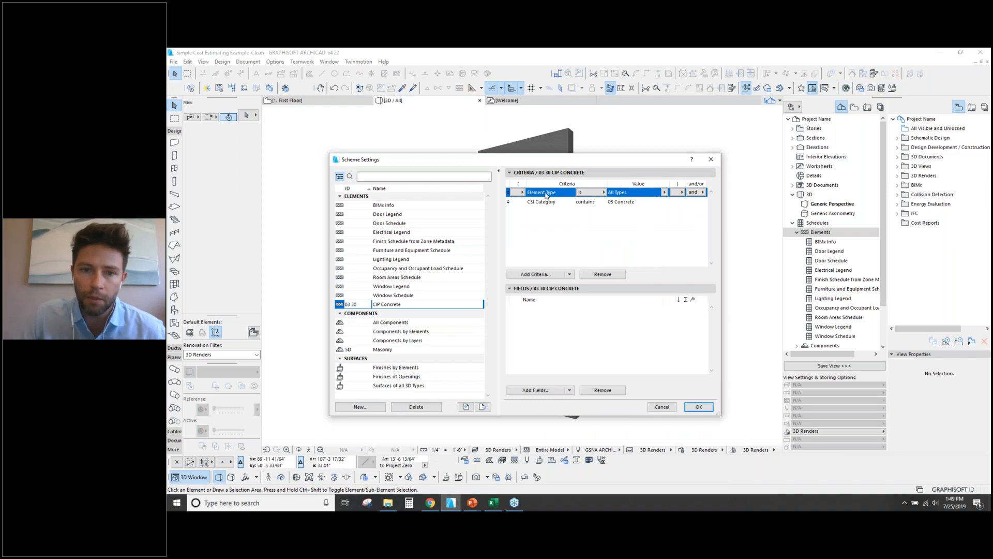
mouse_move(603, 161)
mouse_down()
mouse_move(607, 324)
mouse_move(608, 155)
mouse_move(609, 167)
mouse_up()
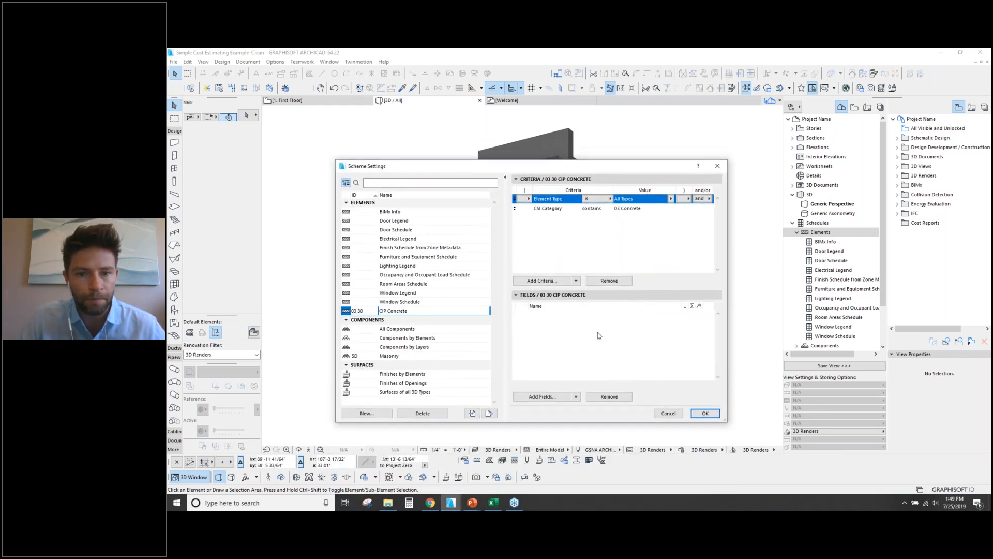
Compare the available schedule fields for all element types and for Wall only, restoring the Element Type criterion to All Types.
click(544, 397)
click(546, 399)
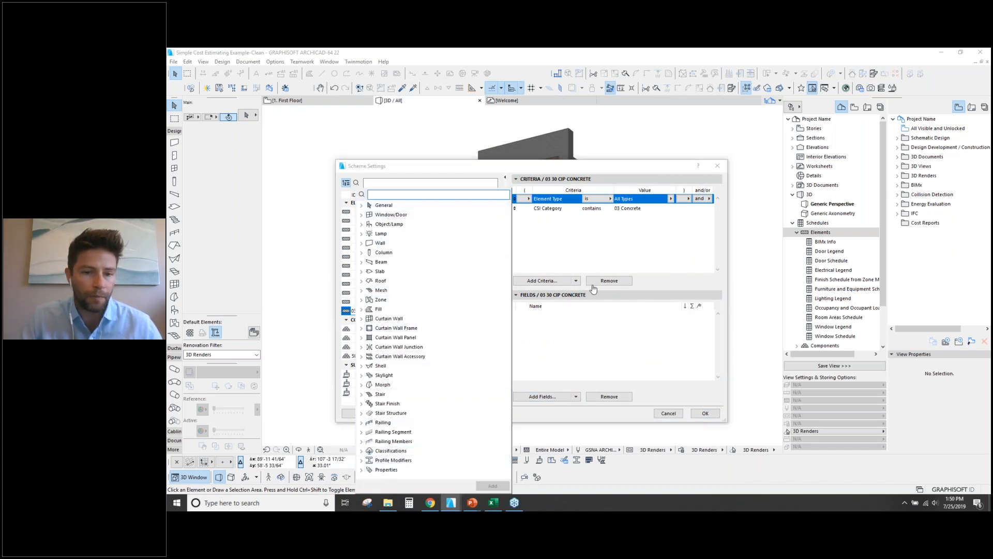
click(604, 212)
click(671, 199)
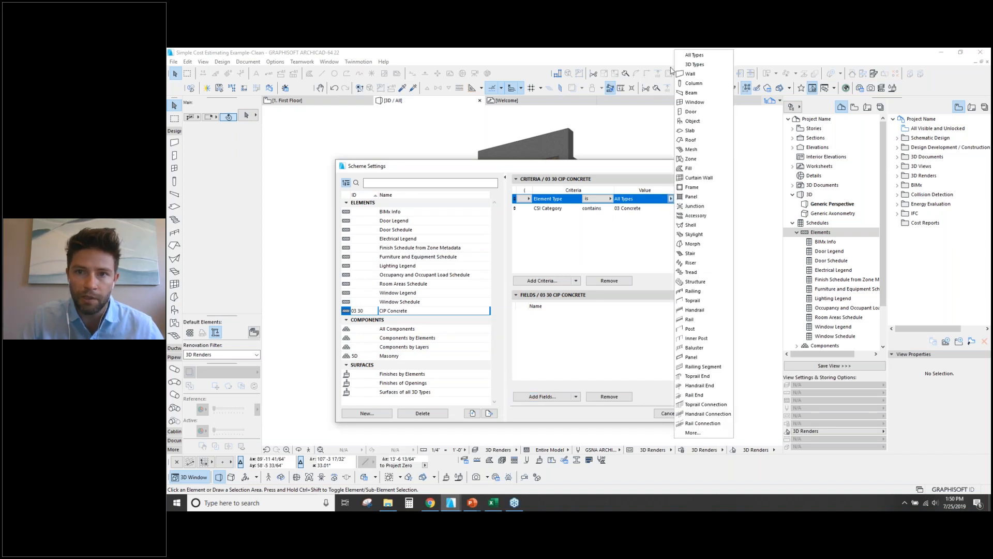
click(688, 68)
click(539, 397)
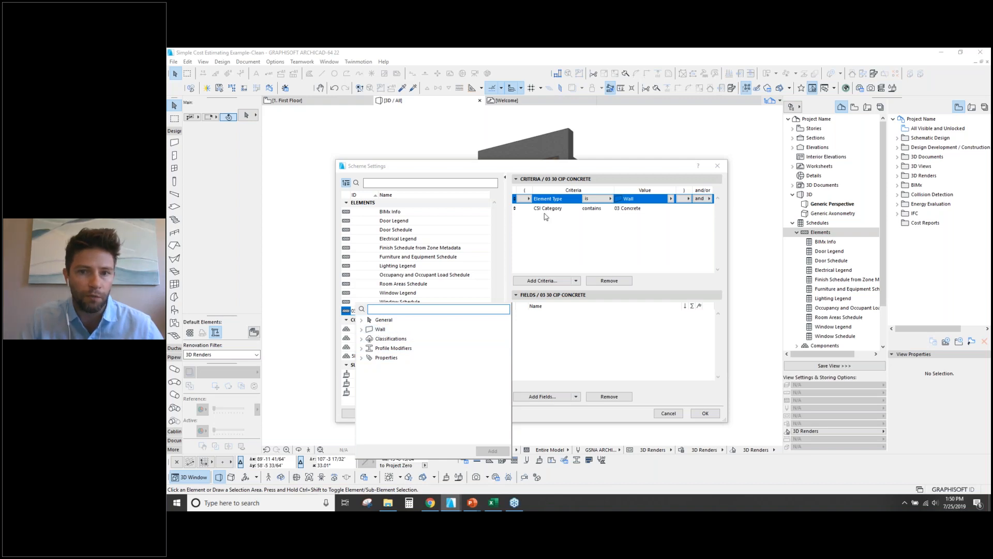
click(671, 198)
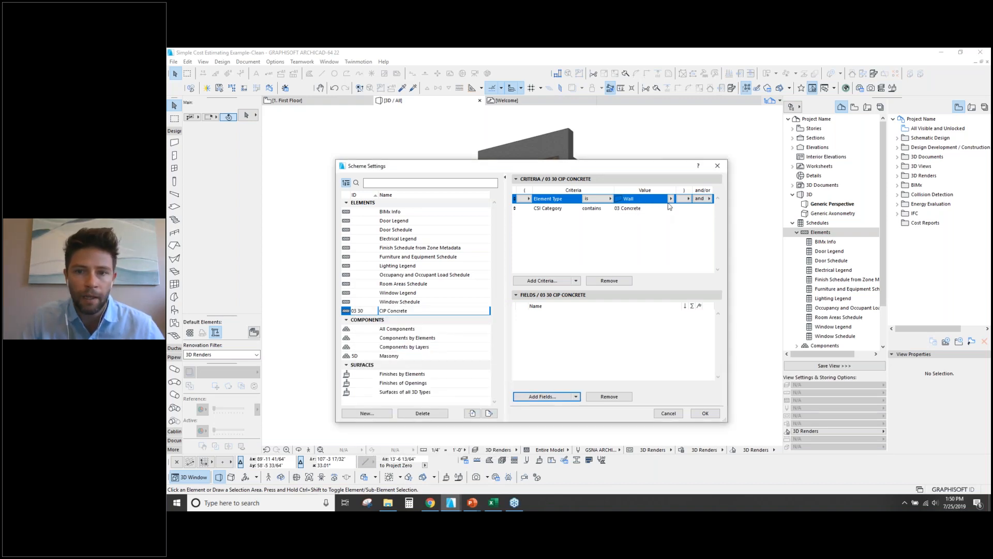
click(671, 199)
click(695, 61)
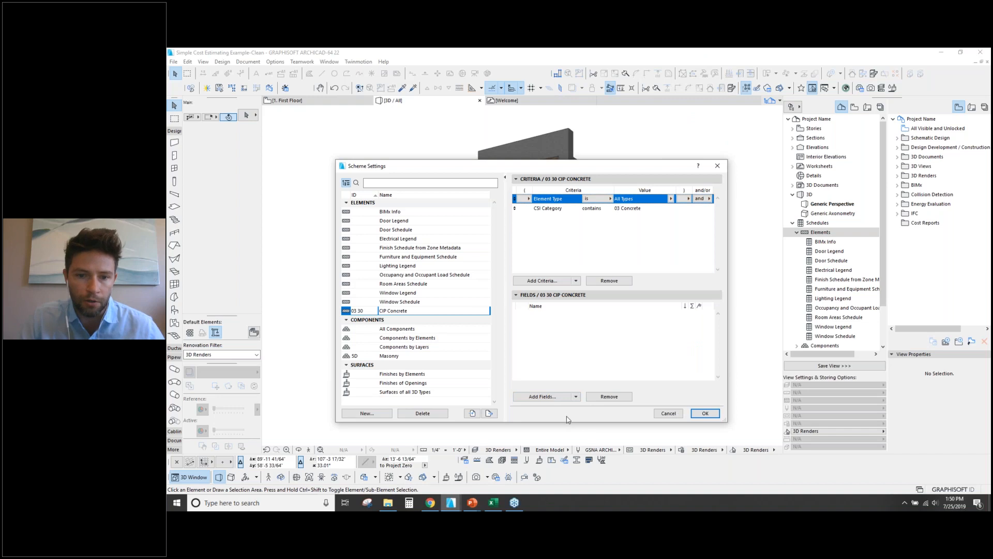
Add the general fields 3D Length, 3D Perimeter, Area and Building Material / Composite / Profile / Fill to the CIP Concrete scheme.
click(540, 396)
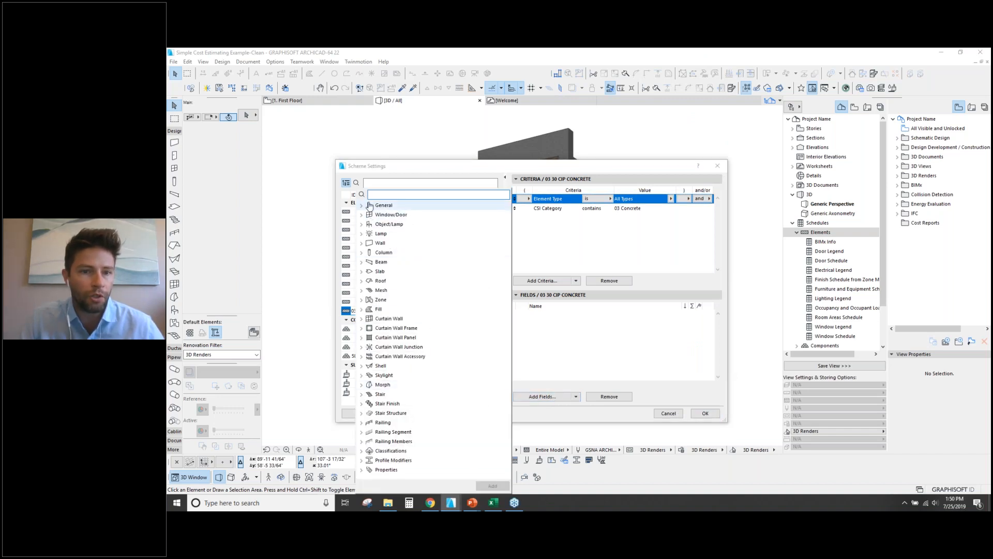
click(362, 205)
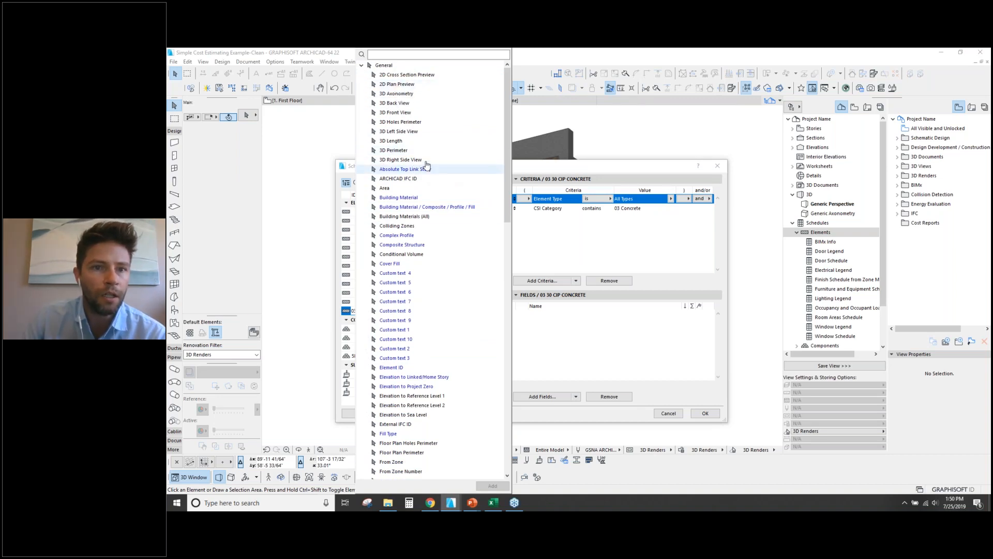
double_click(393, 144)
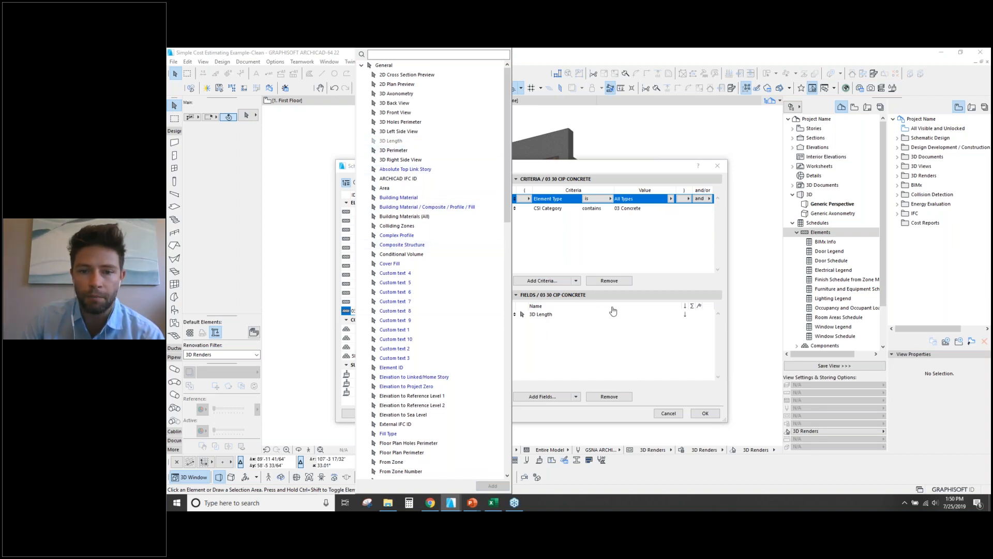
double_click(393, 150)
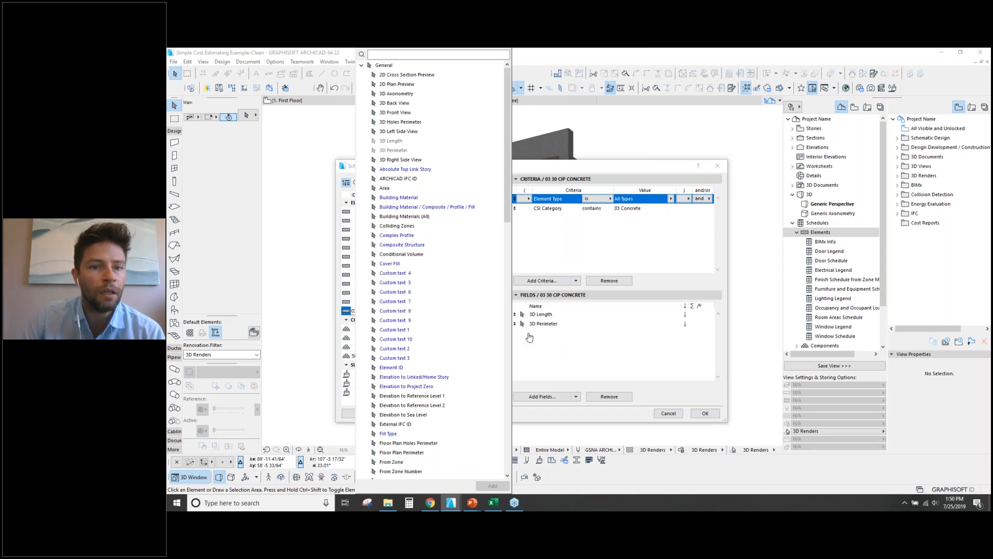
double_click(385, 188)
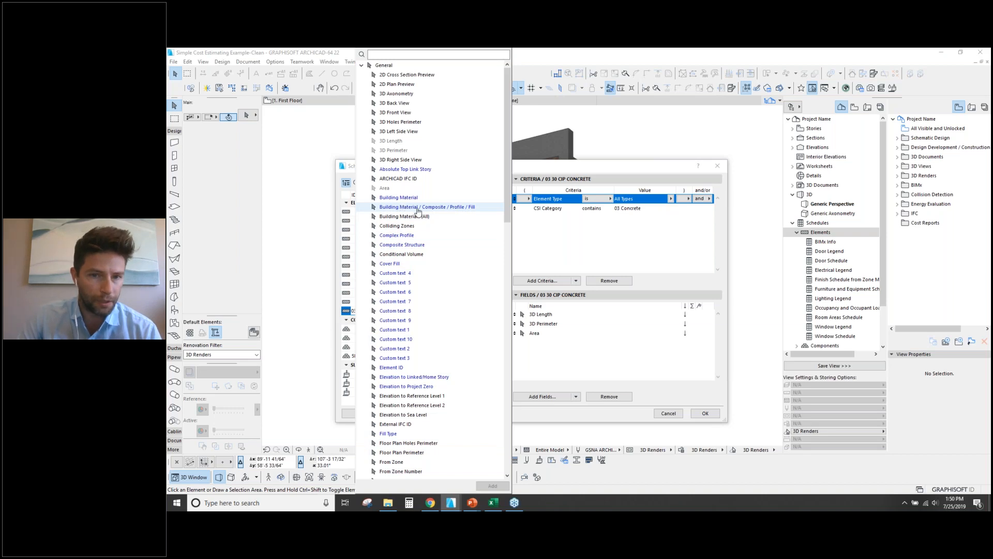
double_click(450, 210)
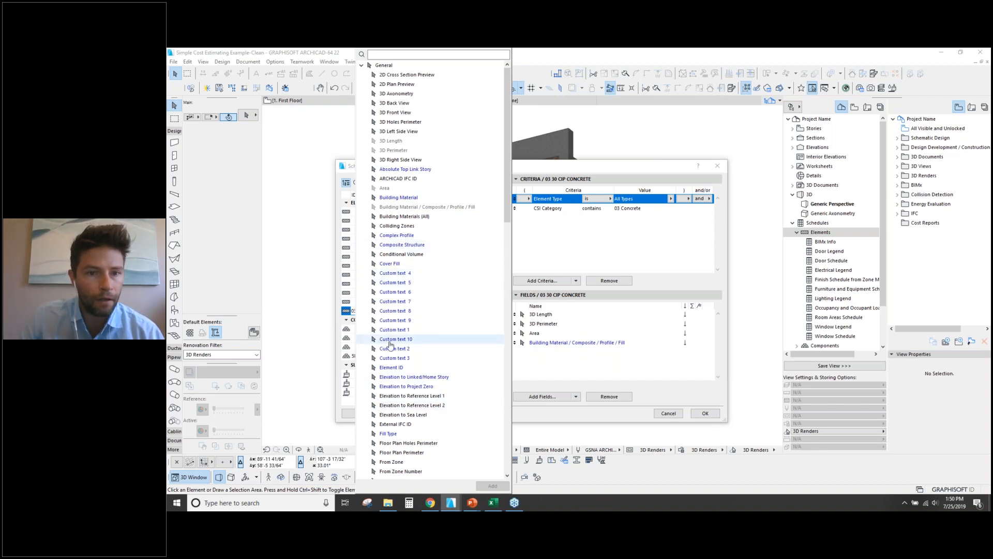
Add the general fields Element ID, Height and Home Story Name to the CIP Concrete scheme.
scroll(402, 331, down, 1)
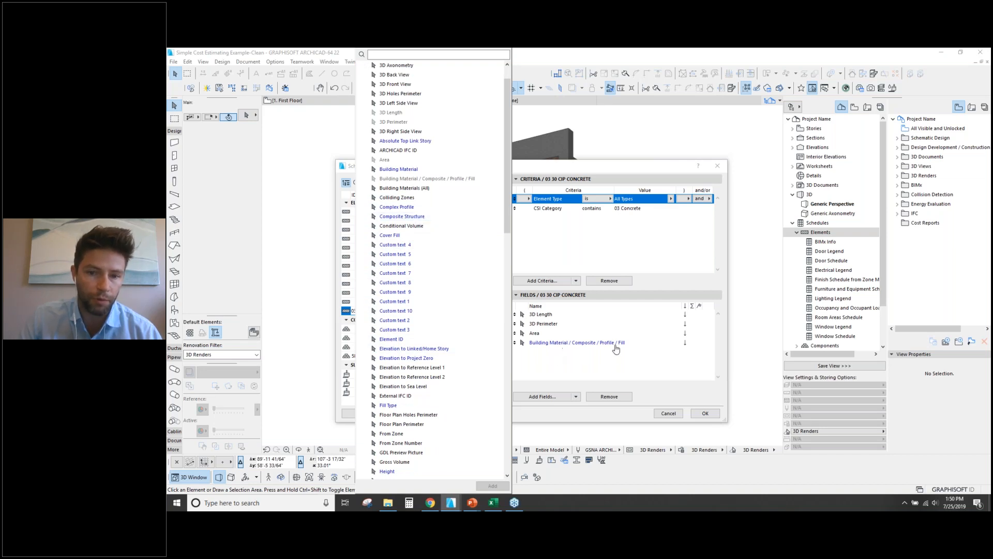
scroll(430, 326, down, 2)
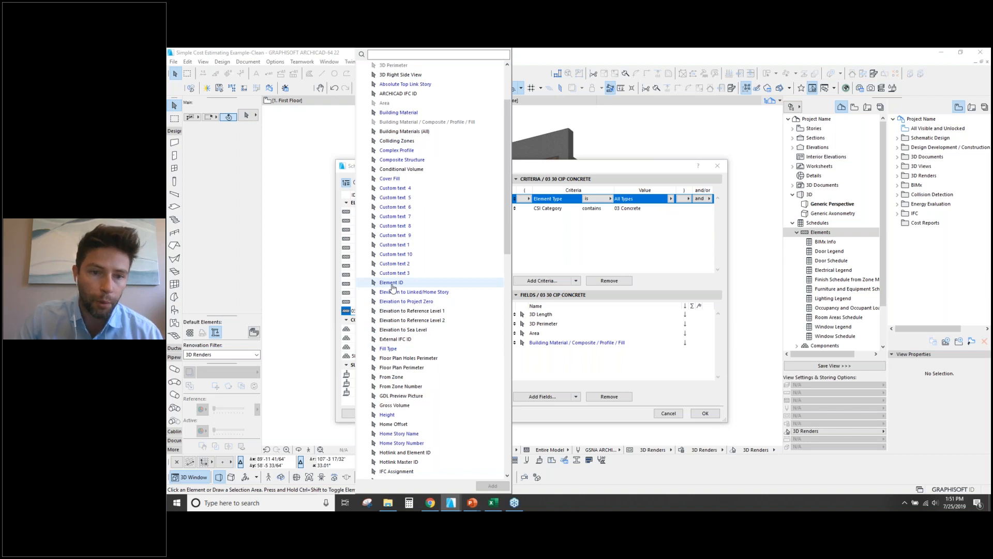
double_click(392, 284)
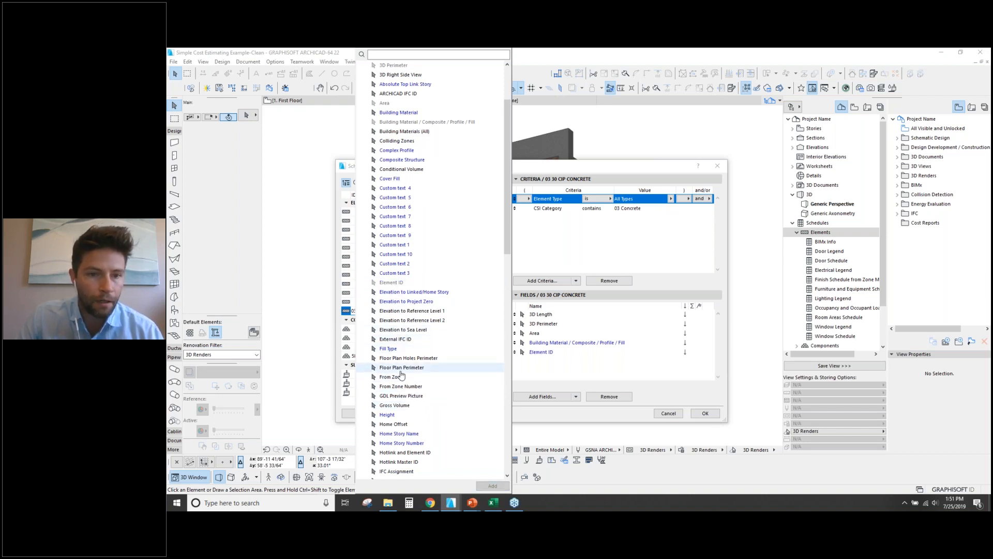
scroll(393, 381, down, 1)
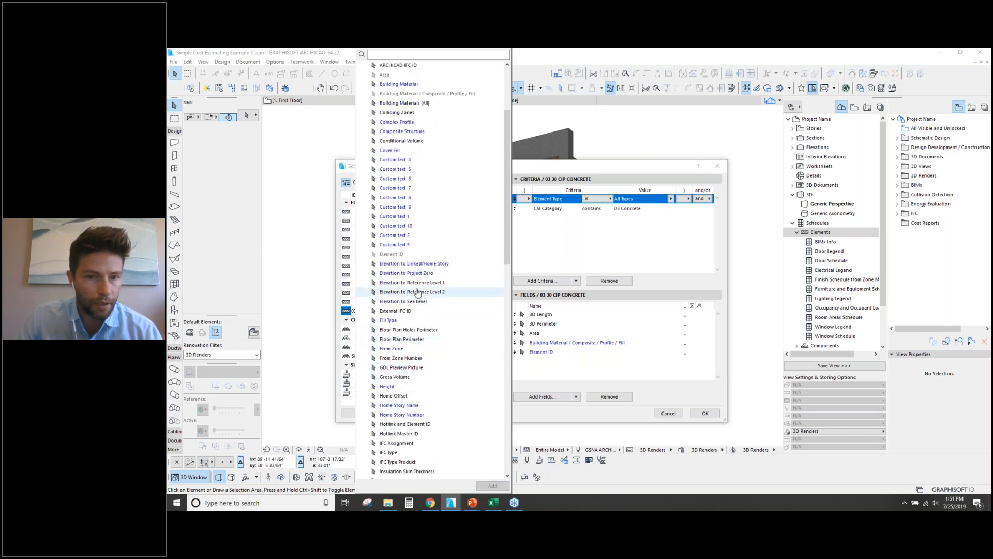
scroll(417, 377, down, 1)
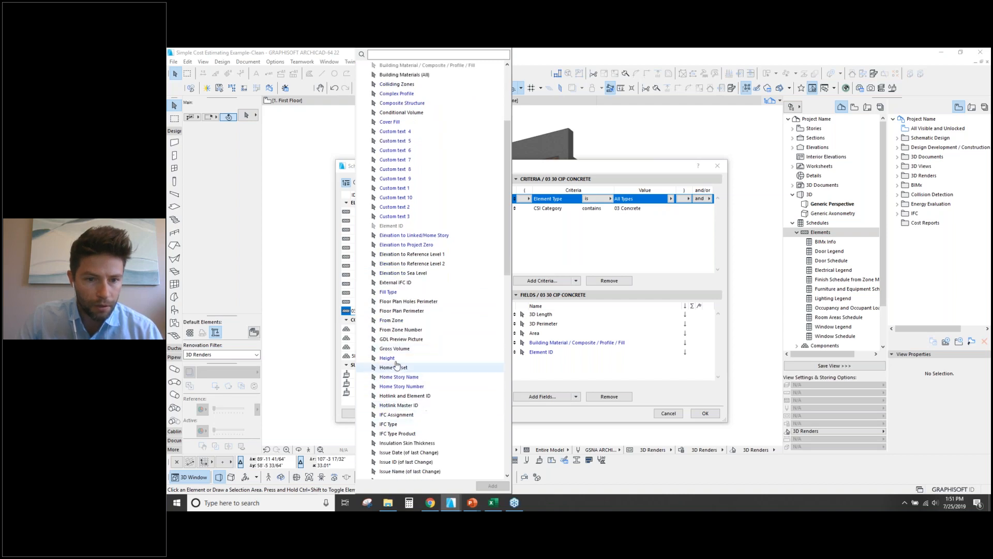
double_click(393, 358)
double_click(399, 377)
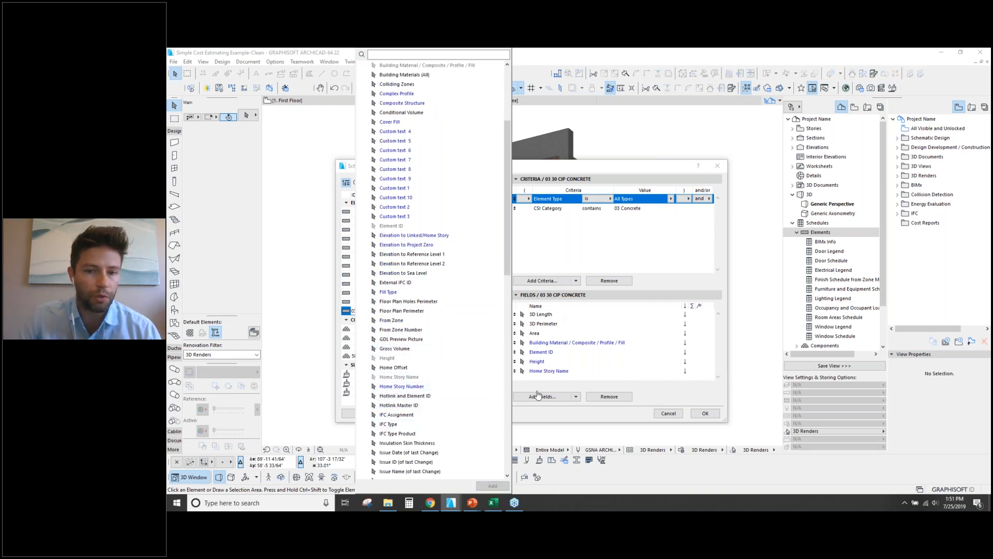
Add the general fields Net Volume, Surface Area, Thickness, Type and Width to the CIP Concrete scheme.
scroll(426, 342, down, 3)
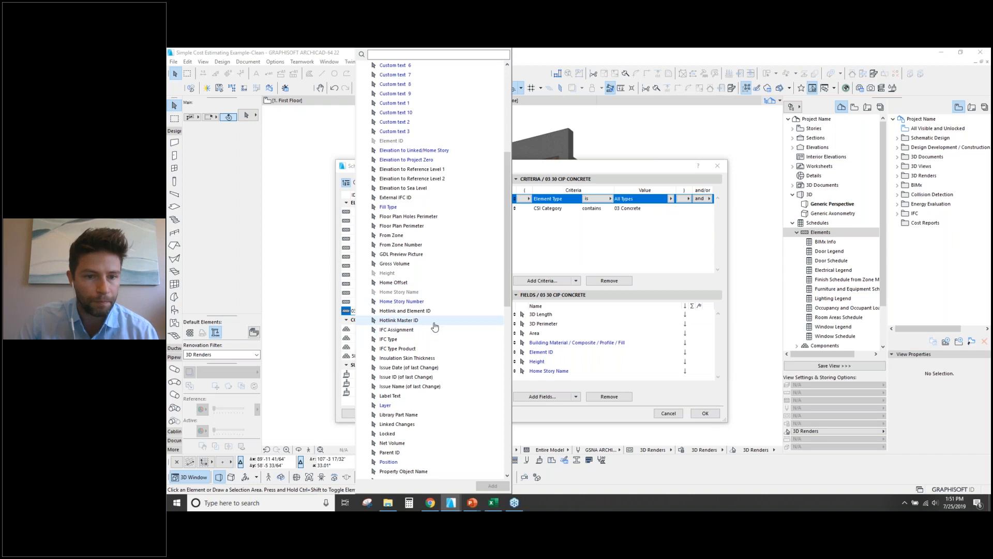
scroll(426, 382, down, 2)
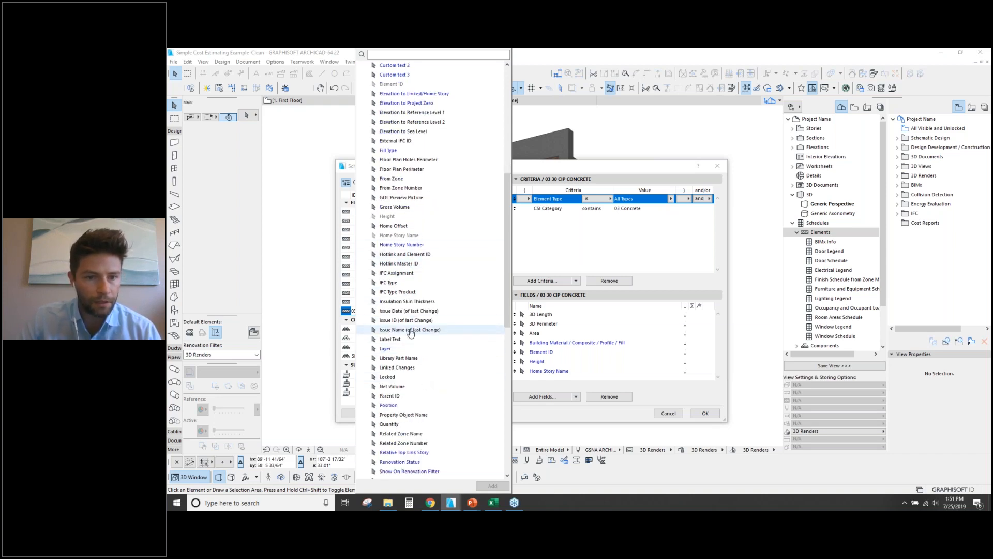
scroll(408, 357, down, 1)
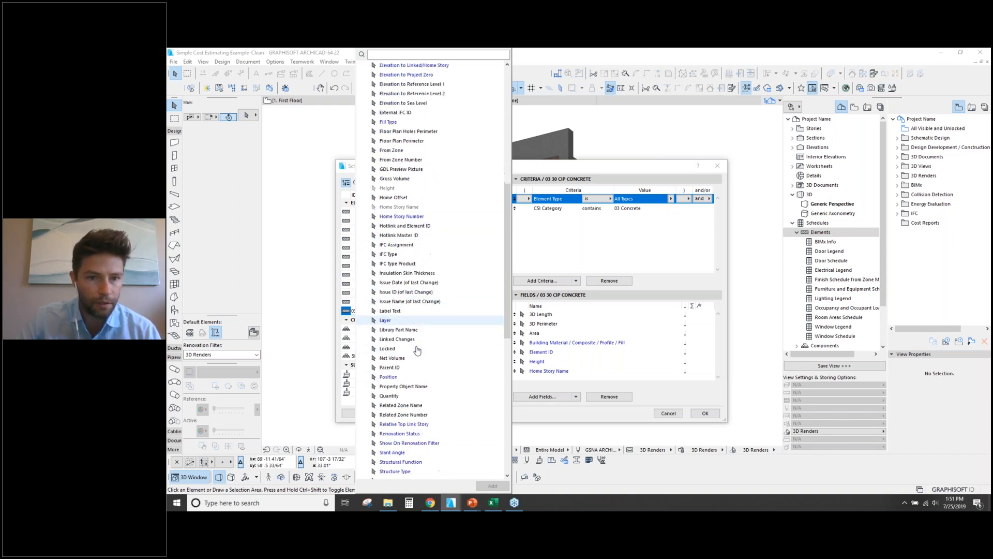
scroll(412, 377, down, 2)
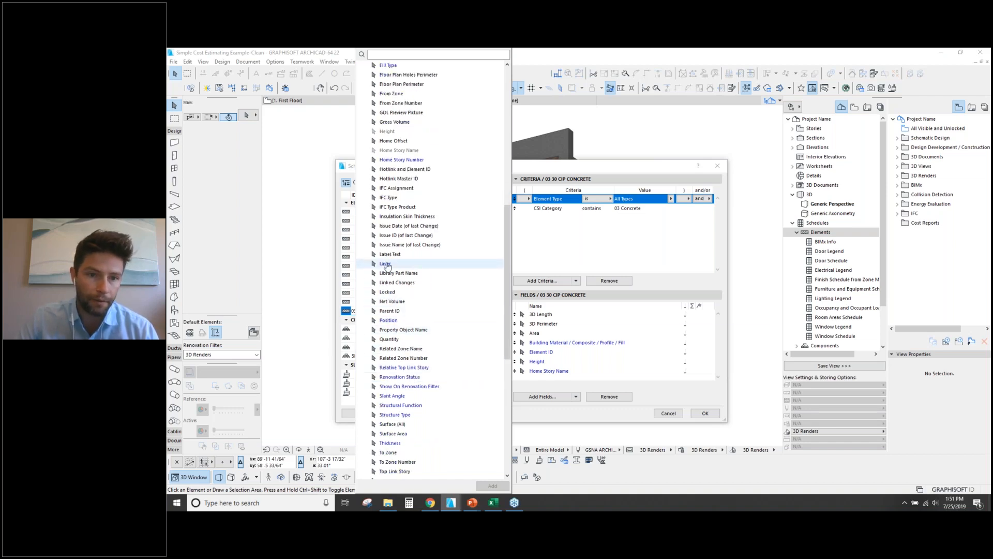
double_click(392, 302)
scroll(414, 366, down, 1)
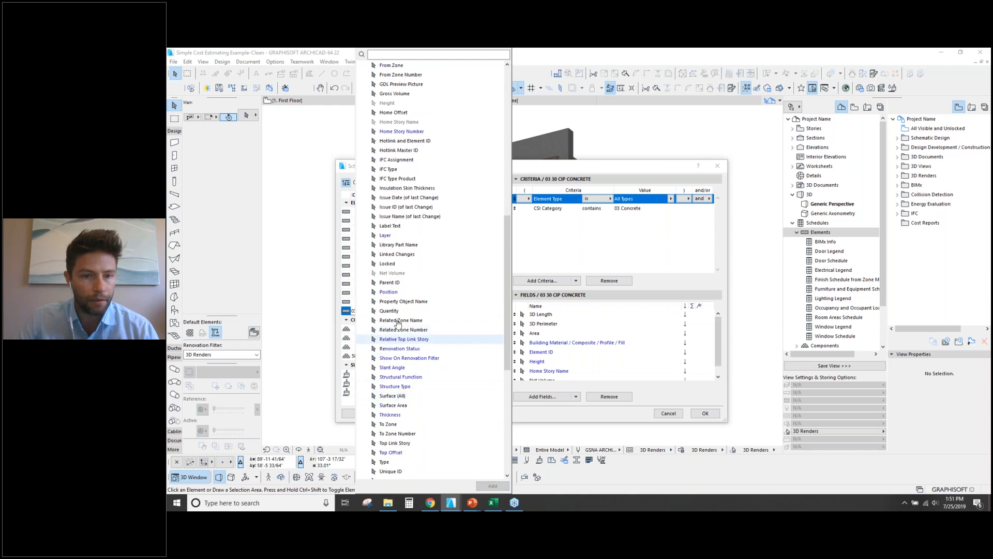
scroll(414, 331, down, 2)
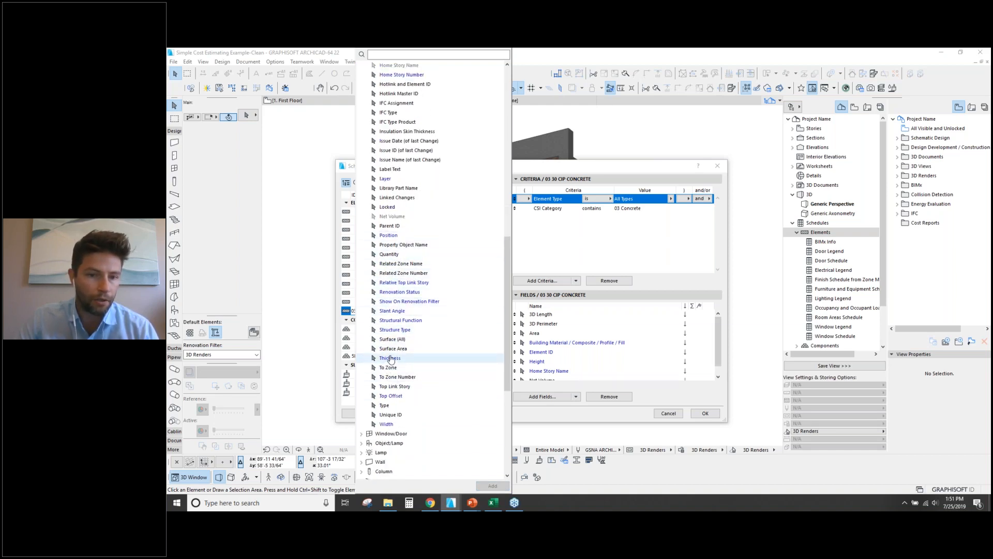
double_click(398, 351)
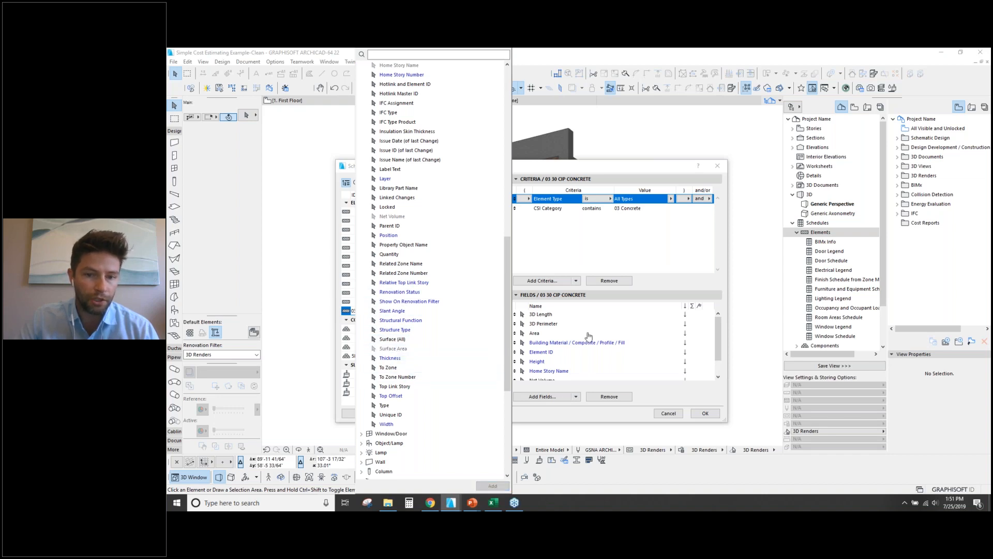
double_click(390, 358)
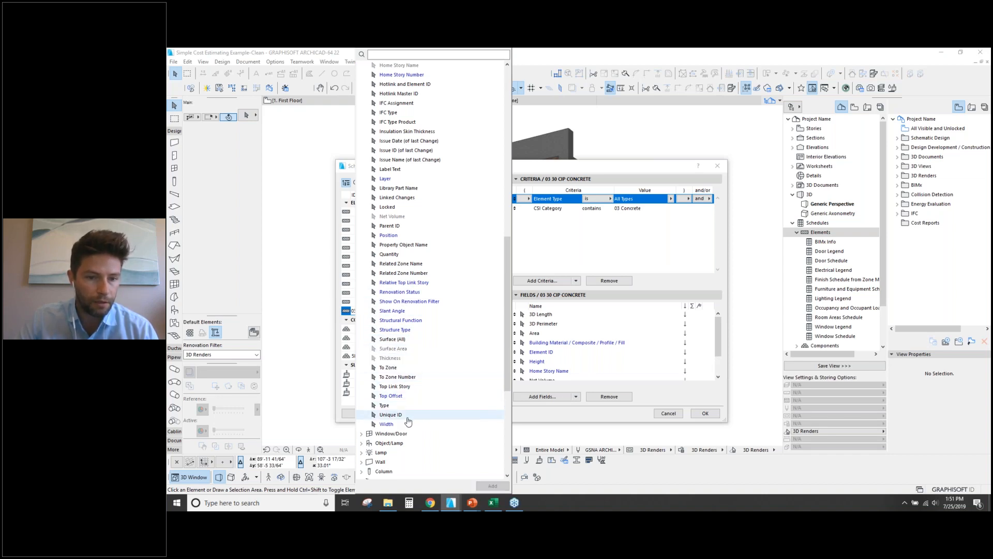
double_click(389, 409)
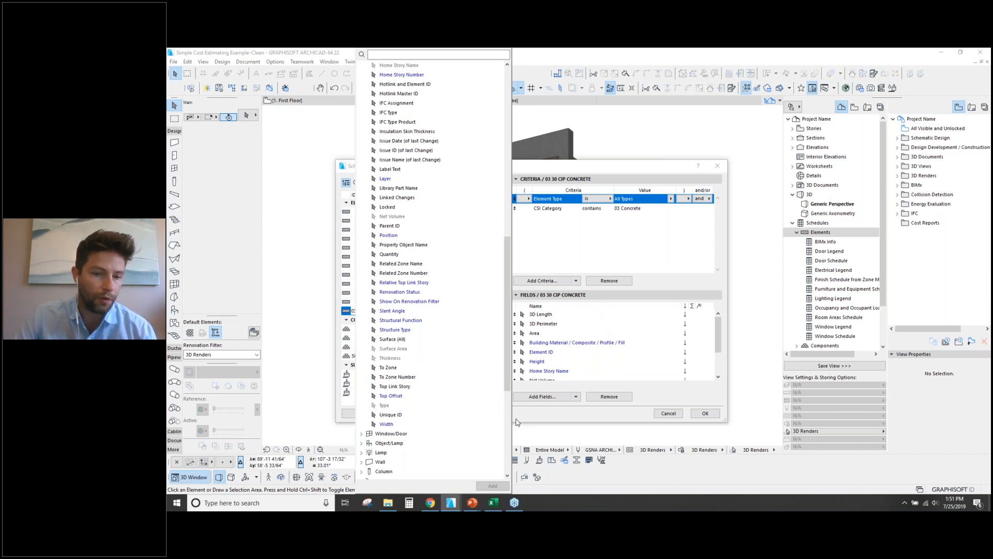
double_click(386, 424)
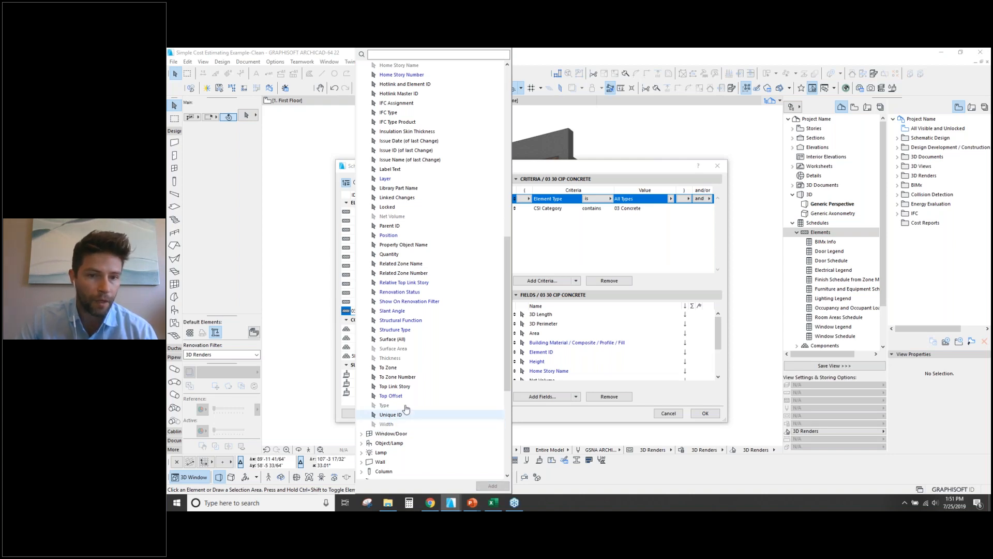
scroll(405, 272, down, 1)
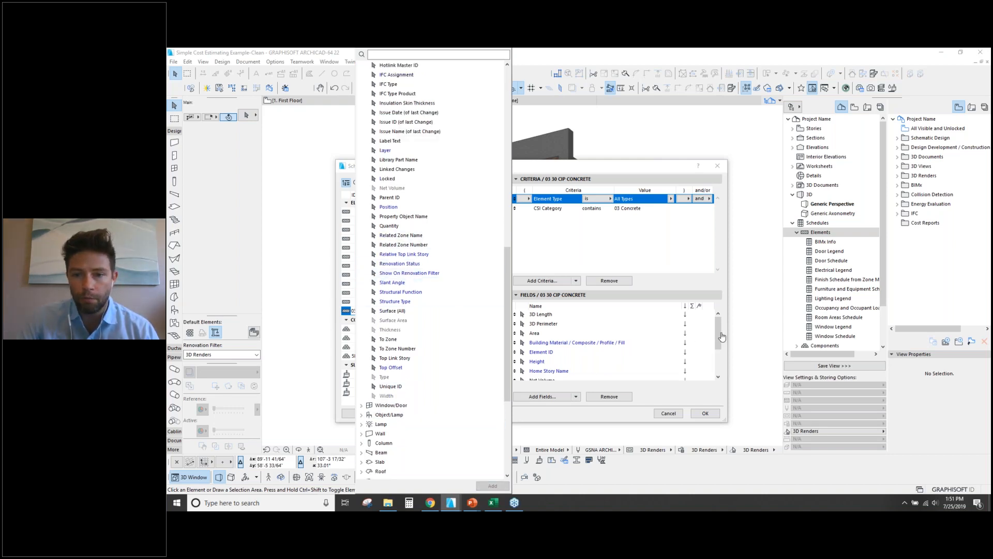
Apply the CIP Concrete scheme settings and zoom the resulting schedule out to 50%.
drag(719, 334, 714, 364)
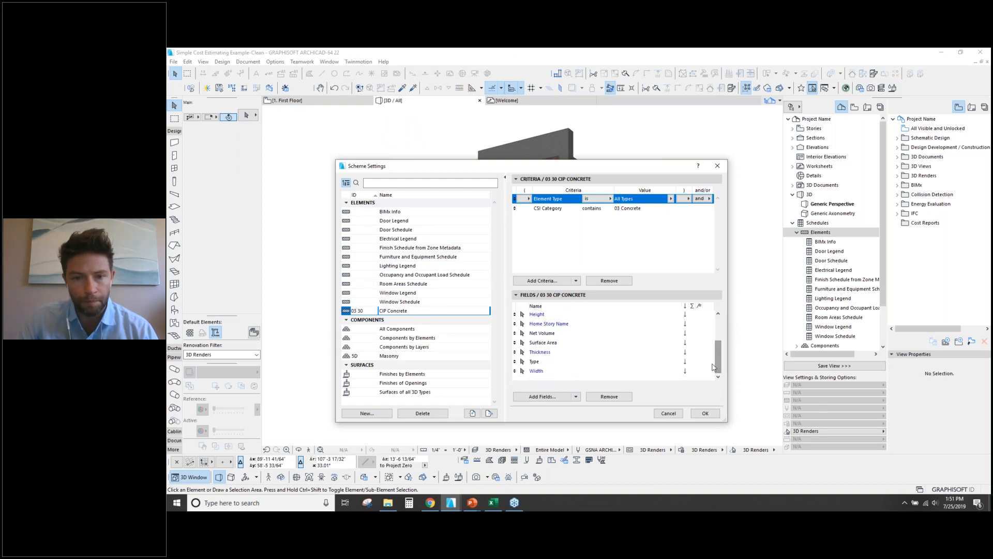
click(707, 413)
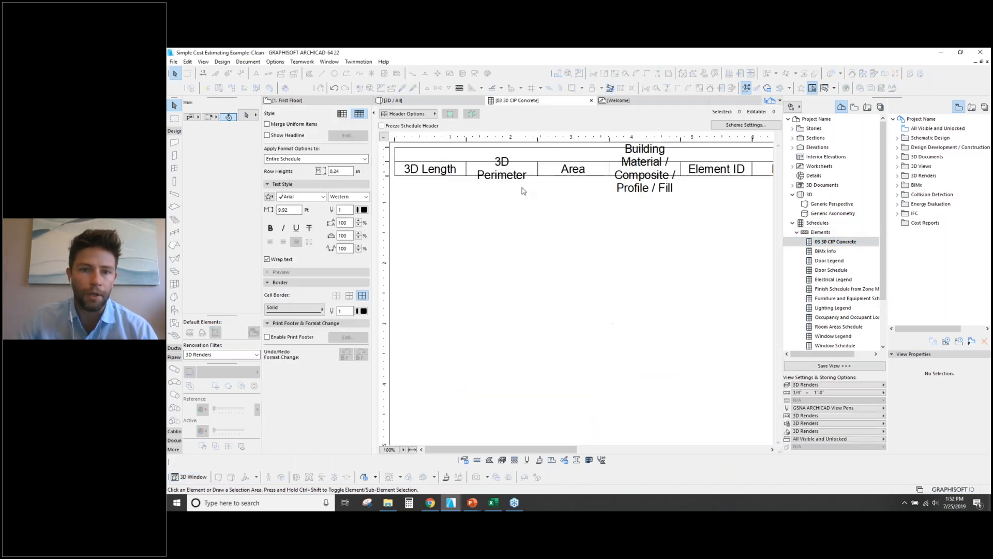
click(412, 449)
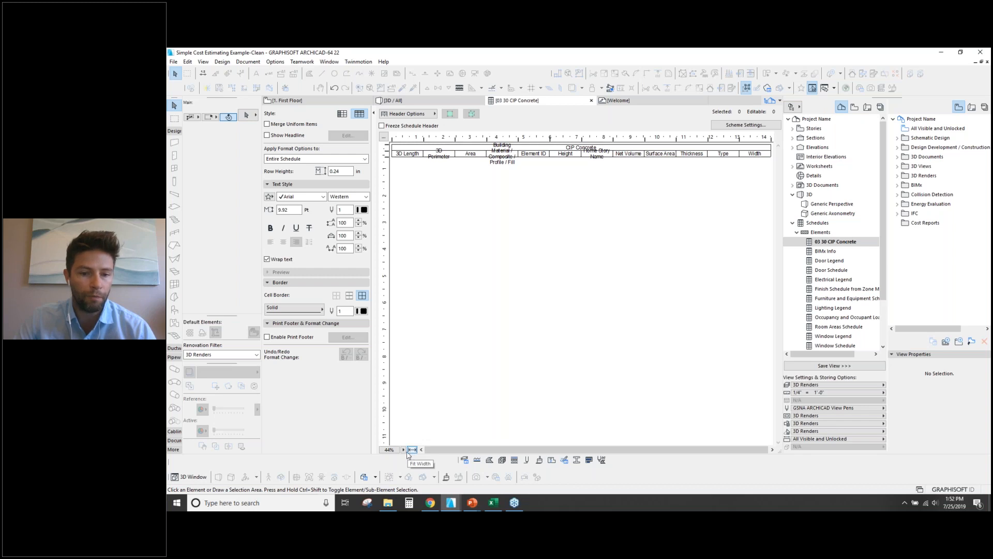
click(403, 449)
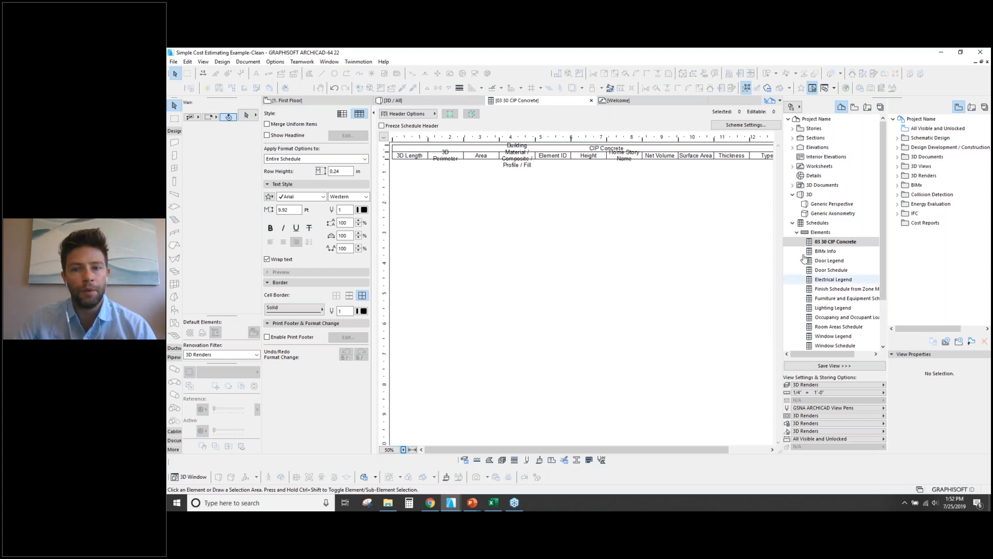
Select all four concrete footings at the base of the building in the 3D view.
click(419, 104)
scroll(588, 356, up, 2)
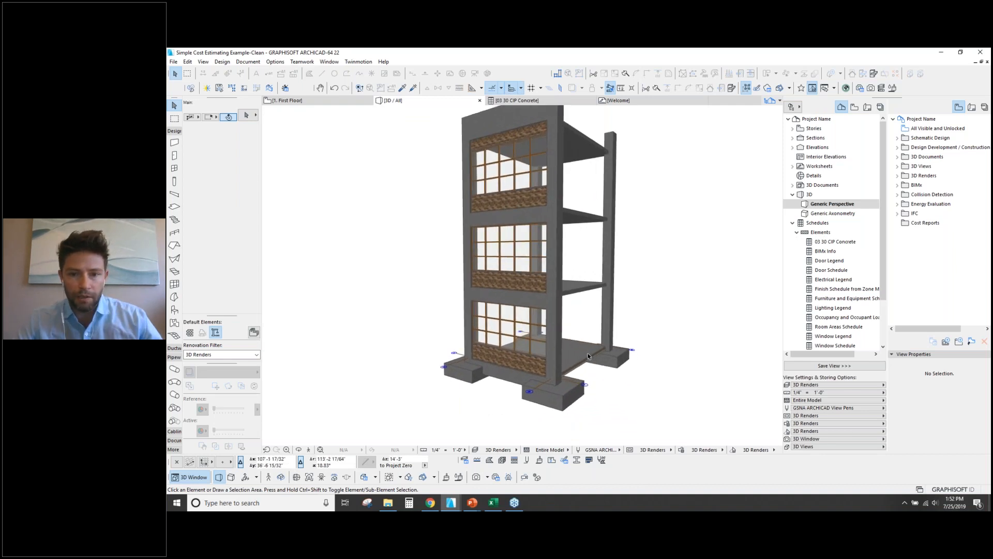
scroll(589, 370, up, 2)
shift+click(553, 398)
shift+click(617, 358)
drag(583, 392, 623, 376)
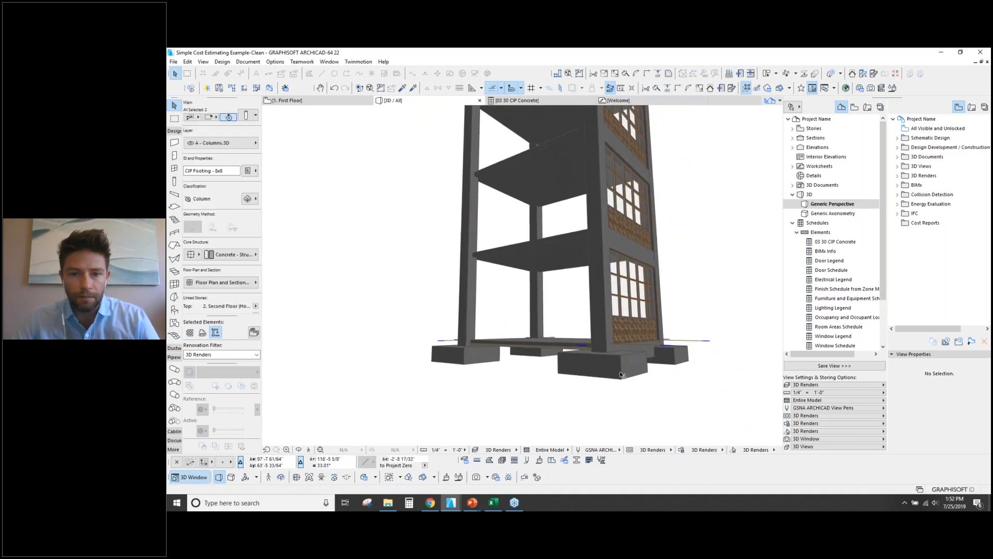
shift+click(615, 371)
shift+click(465, 363)
drag(465, 364, 588, 422)
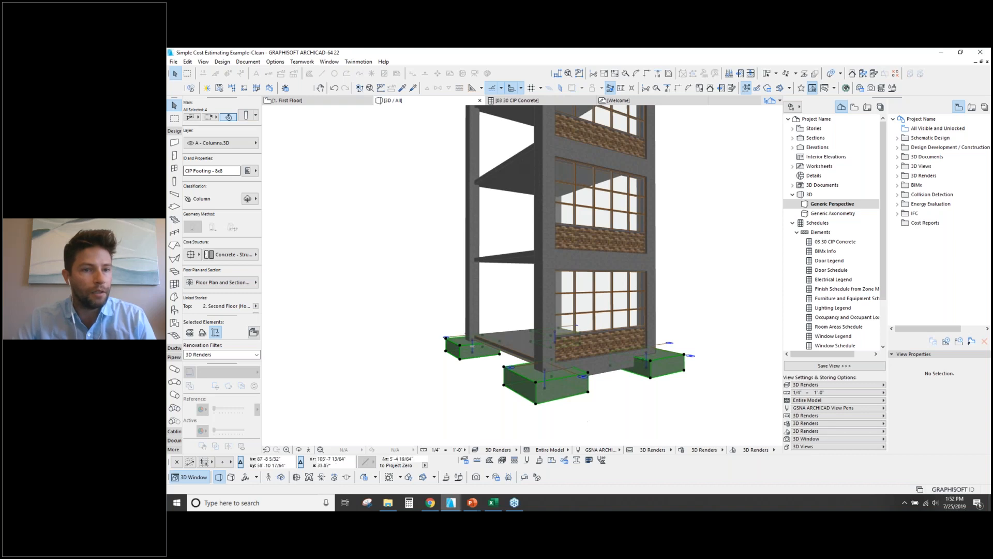
Set the selected footings' CSI Category to 03 Concrete, CSI Code to 03 30 10 CIP Foundations and System Code to A1010 Foundations.
click(248, 171)
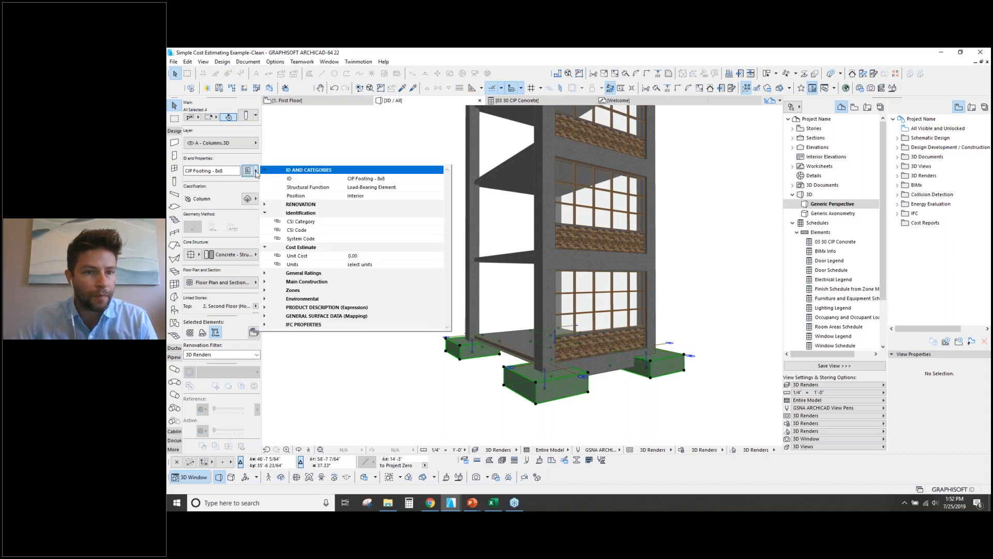
click(356, 221)
text(03 Concrete)
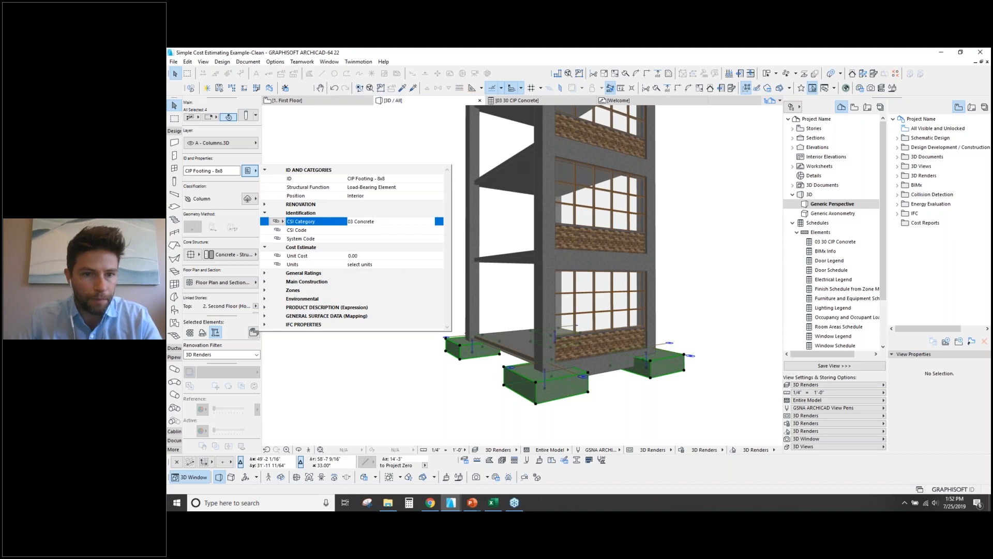
click(356, 231)
text(03 30 10 CIP Foundations)
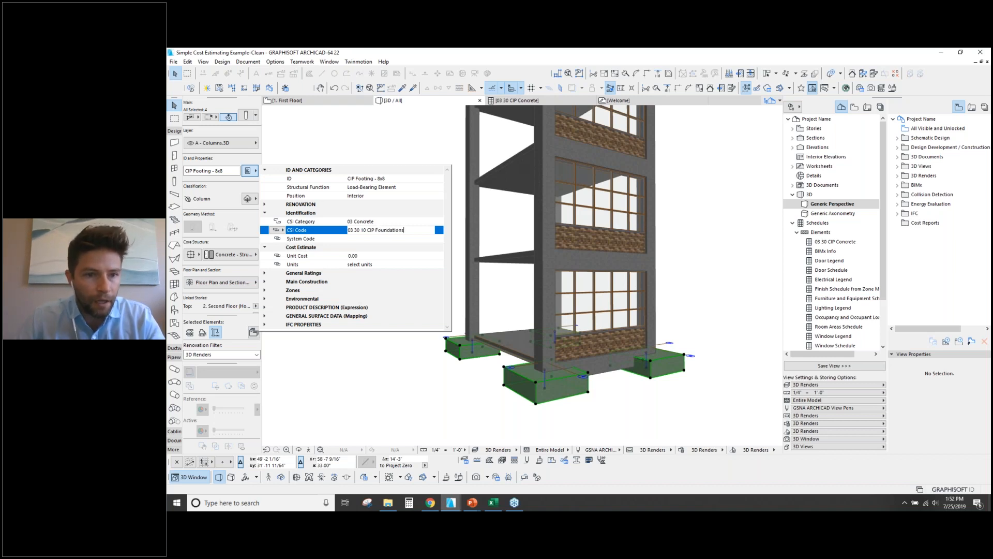
key(Tab)
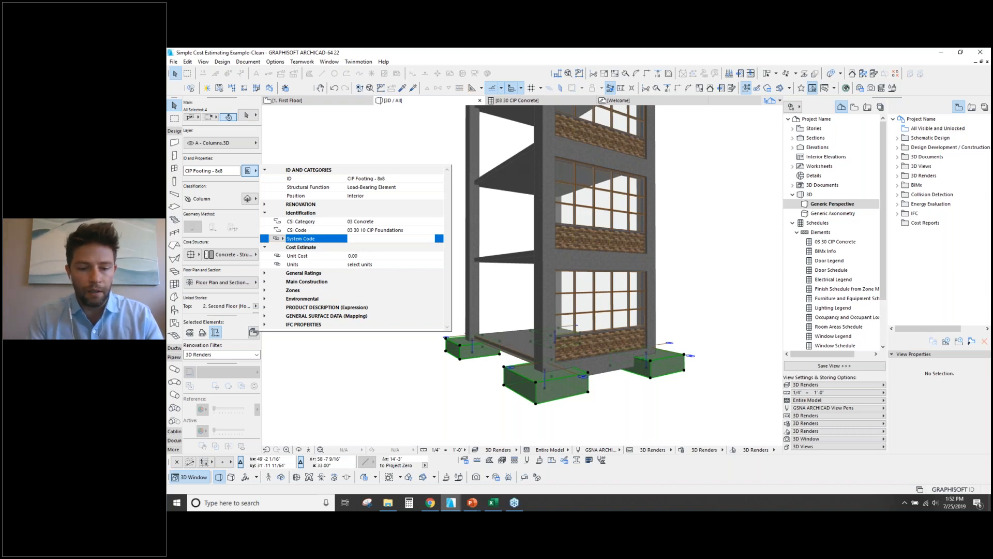
key(Return)
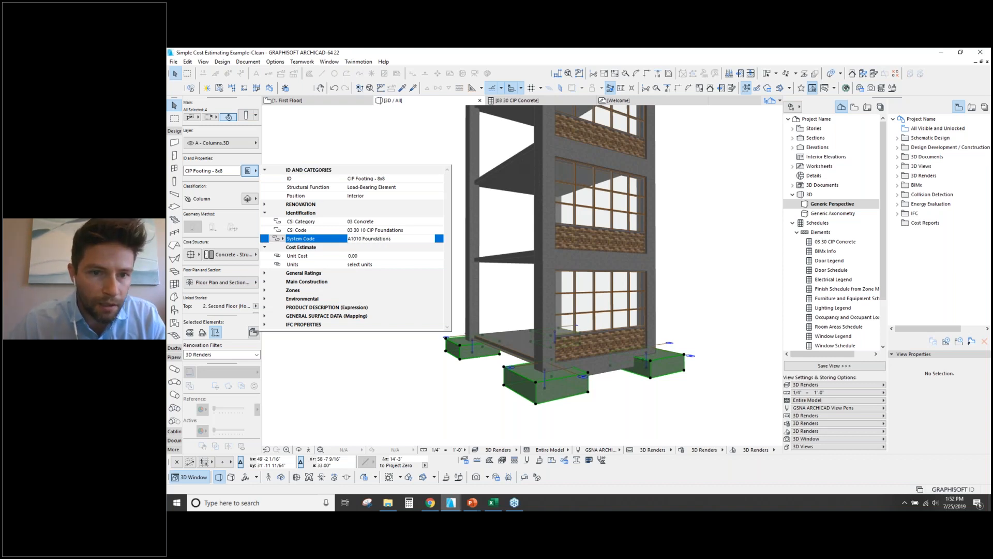
Set the selected footings' cost estimate Units to CY and Unit Cost to 300, and clear the selection.
key(Return)
click(389, 264)
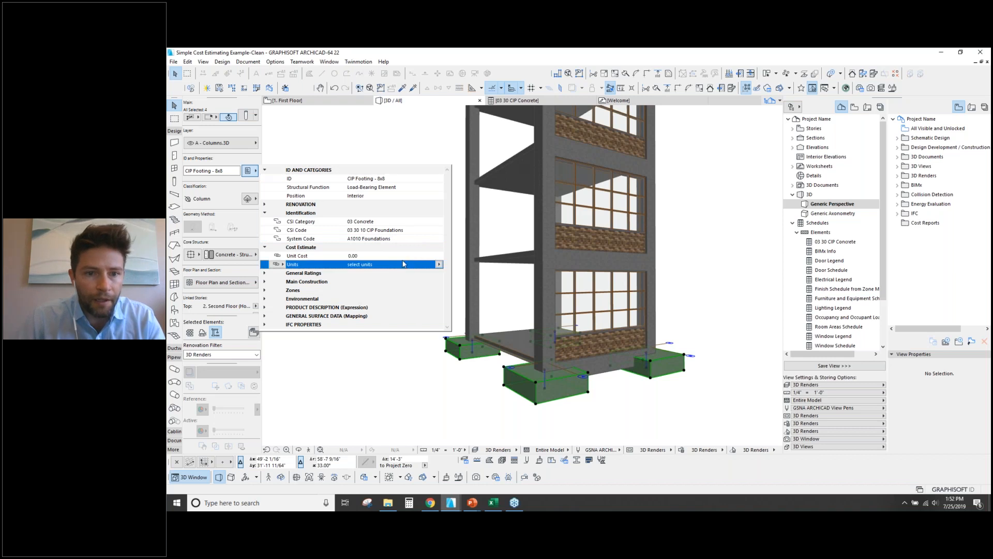
click(439, 265)
click(467, 283)
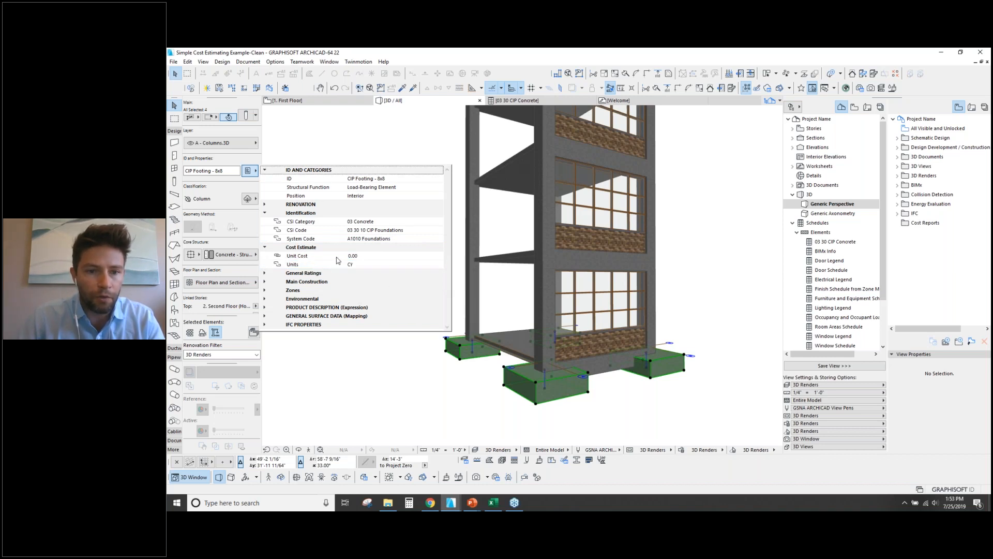
click(355, 257)
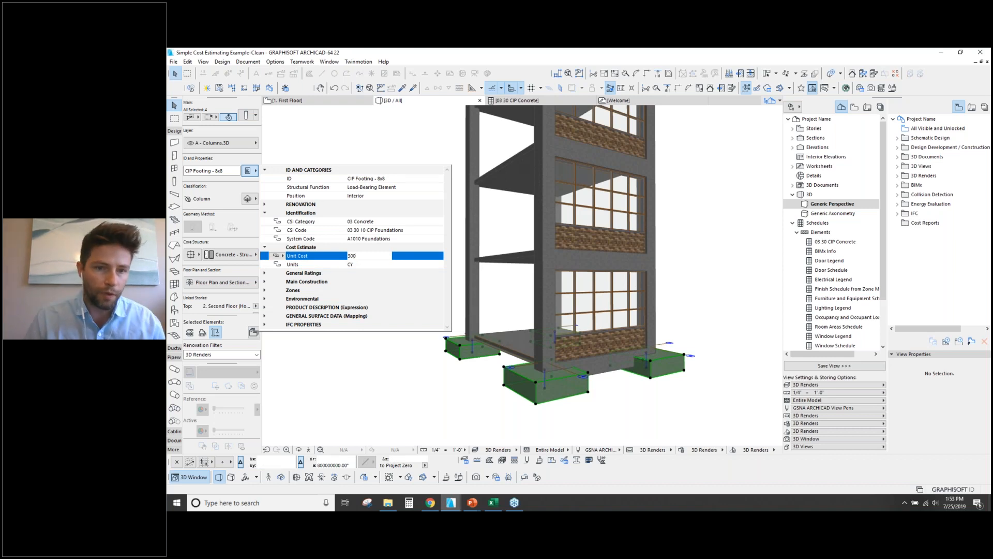
key(Return)
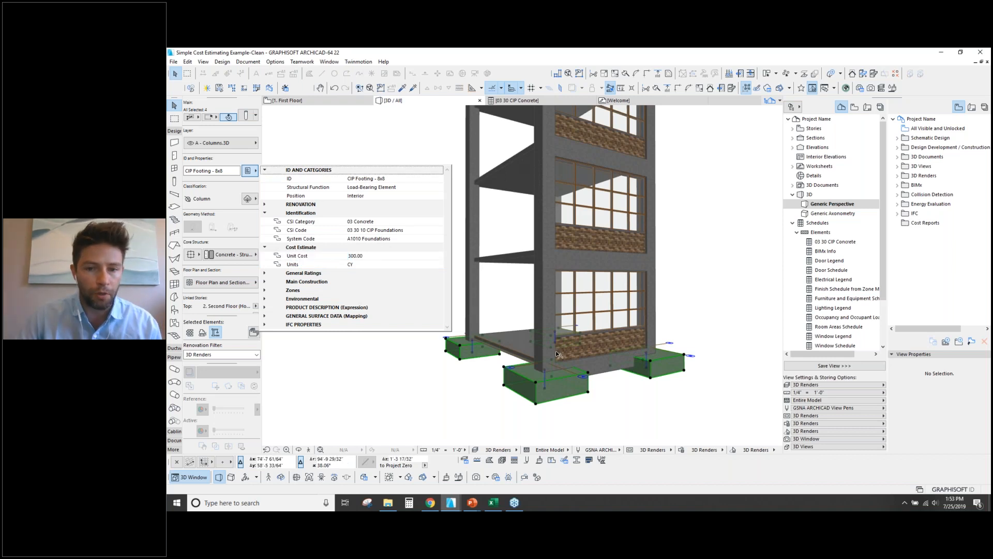
click(559, 354)
drag(524, 321, 518, 338)
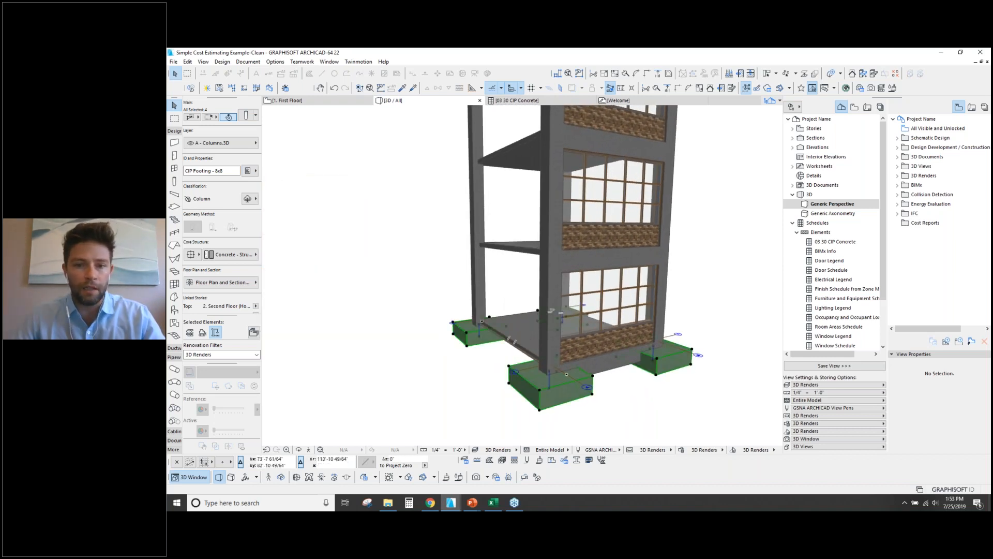
key(Escape)
Turn on Show Headline in the 03 30 CIP Concrete schedule and fit the table to the window width with the format options hidden.
click(516, 100)
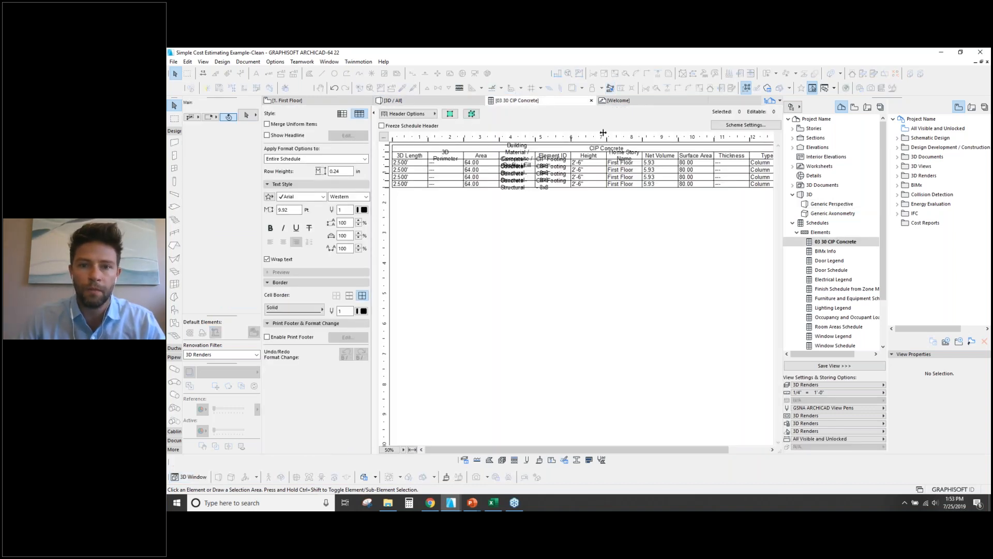
drag(607, 450, 648, 454)
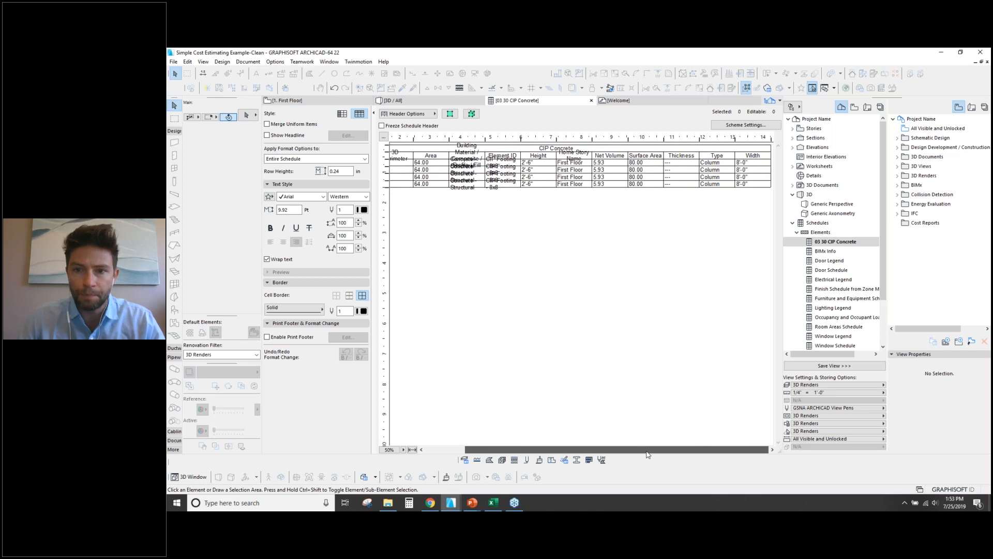
scroll(480, 166, left, 3)
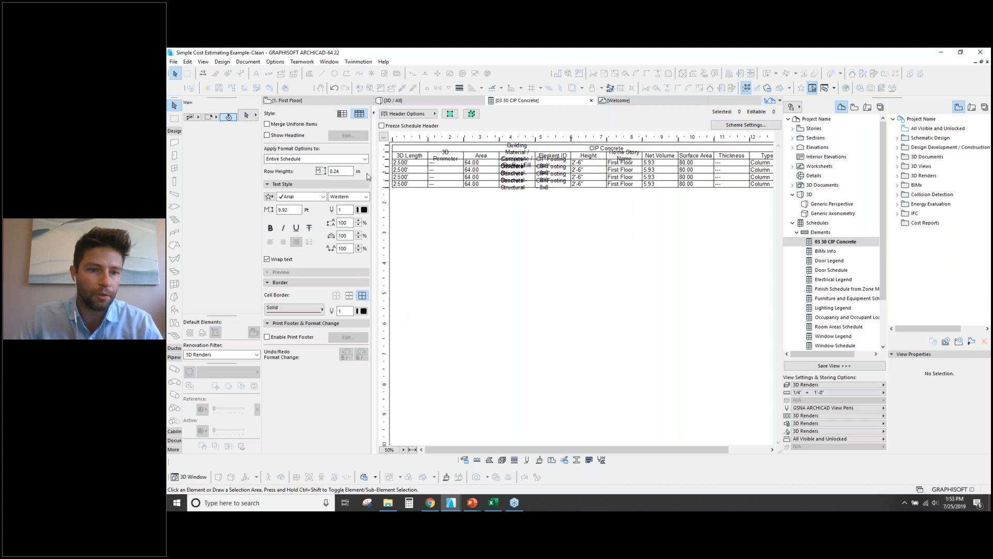
click(267, 136)
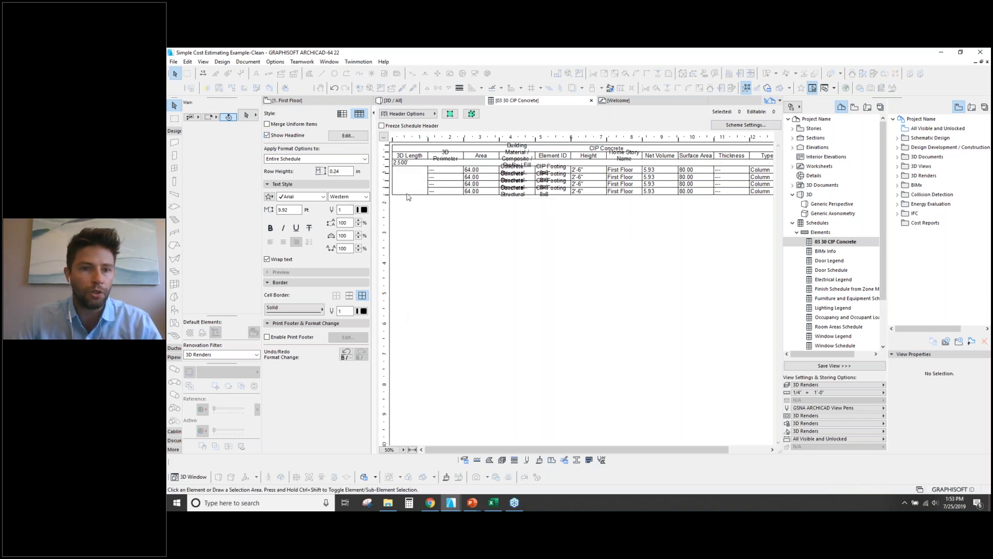
click(375, 114)
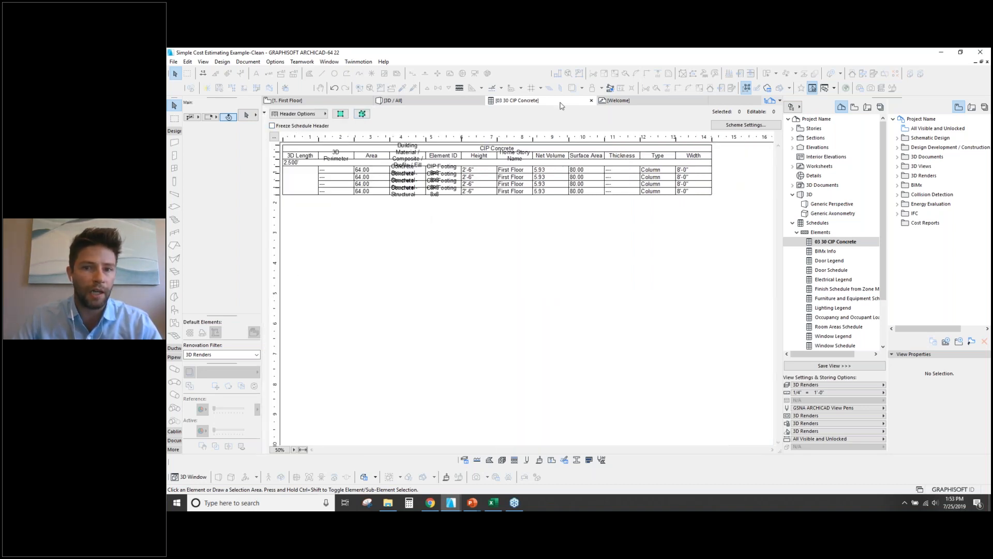
click(302, 449)
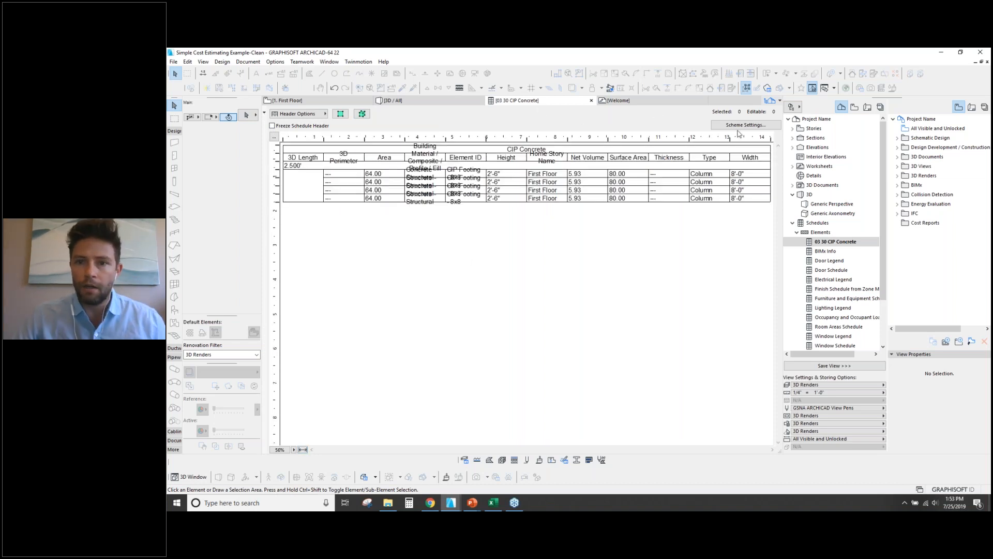
Add the Identification property fields CSI Code and System Code to the CIP Concrete scheme.
click(746, 125)
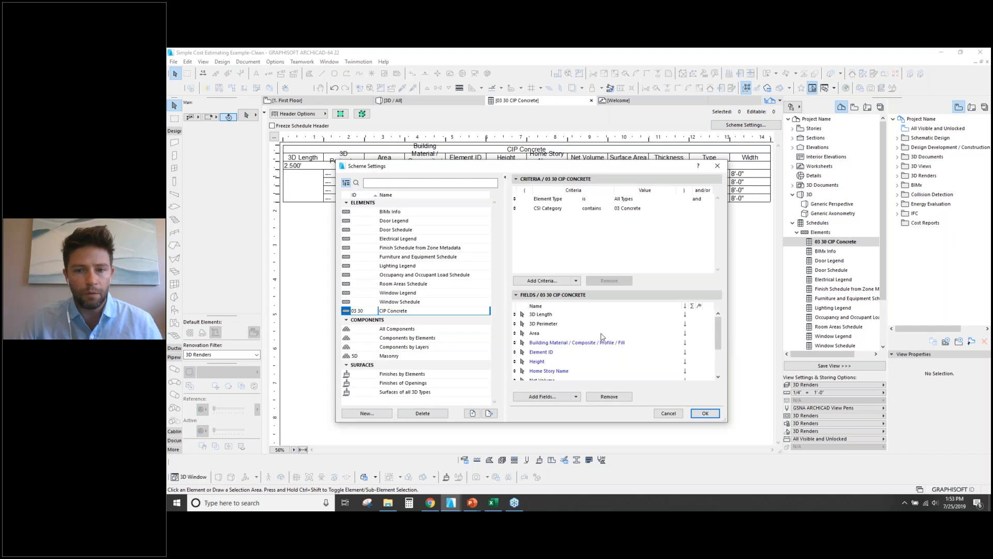
drag(723, 328, 722, 362)
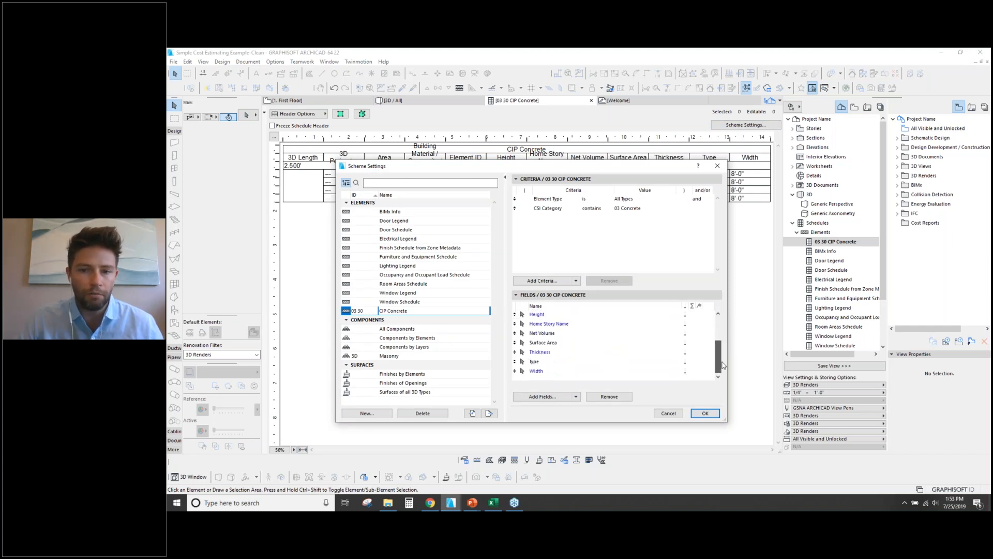
click(543, 397)
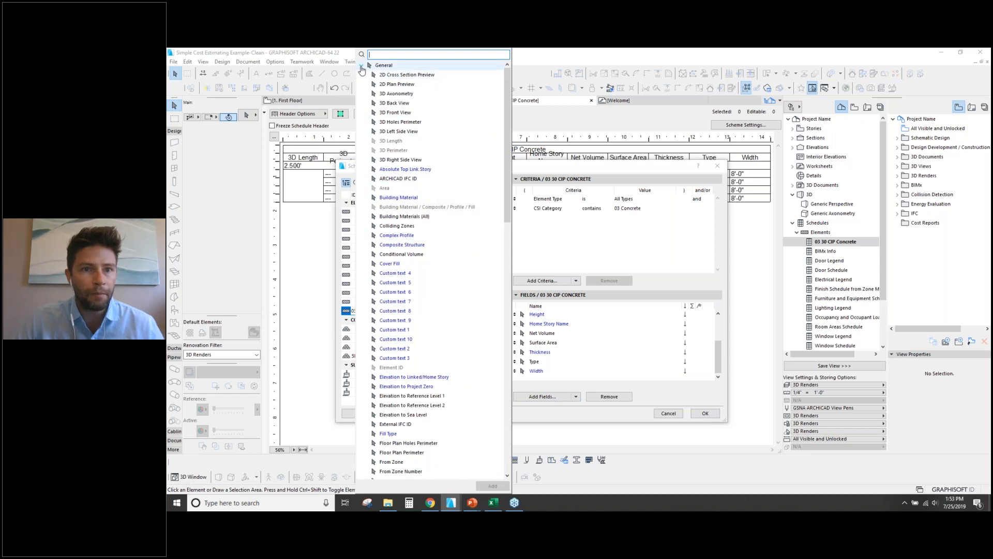
click(362, 65)
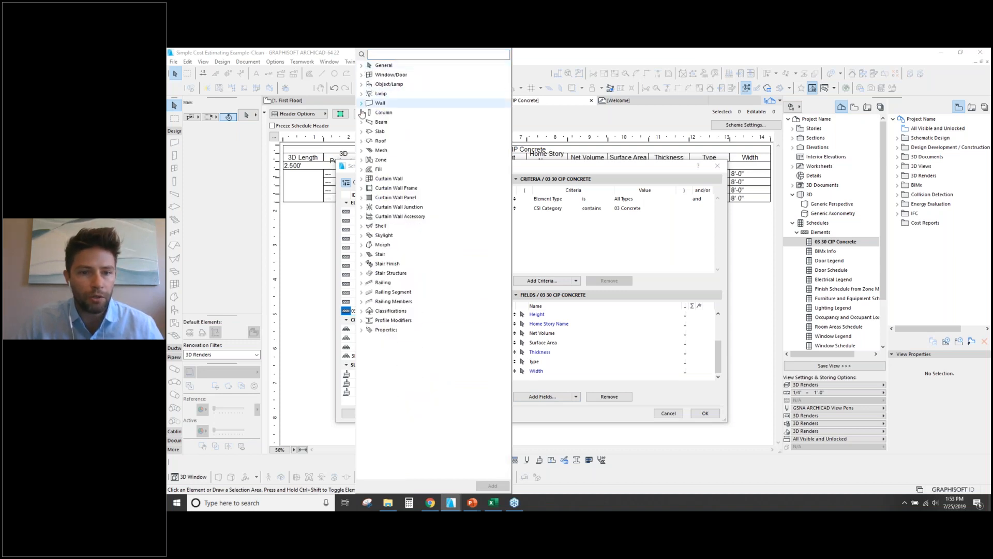
click(361, 330)
click(366, 292)
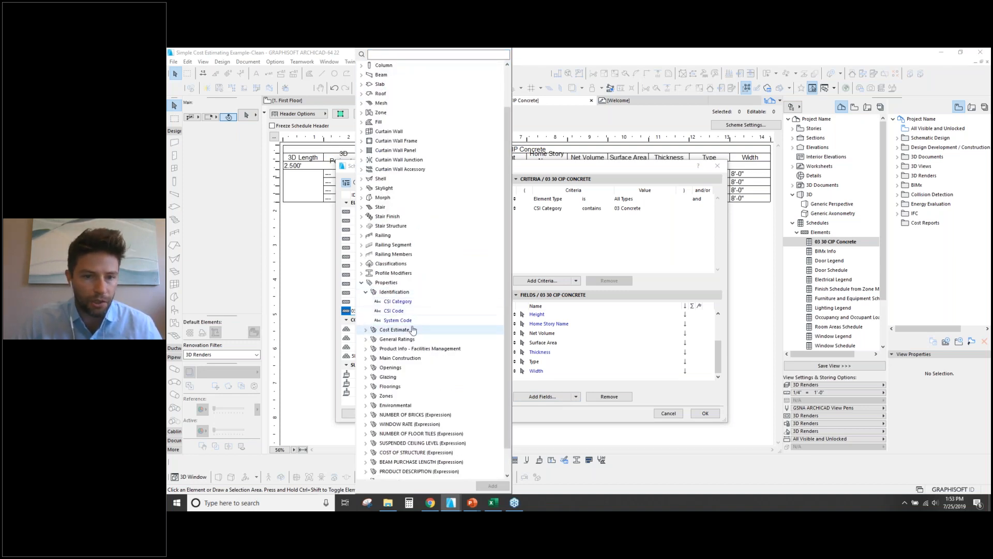
double_click(392, 312)
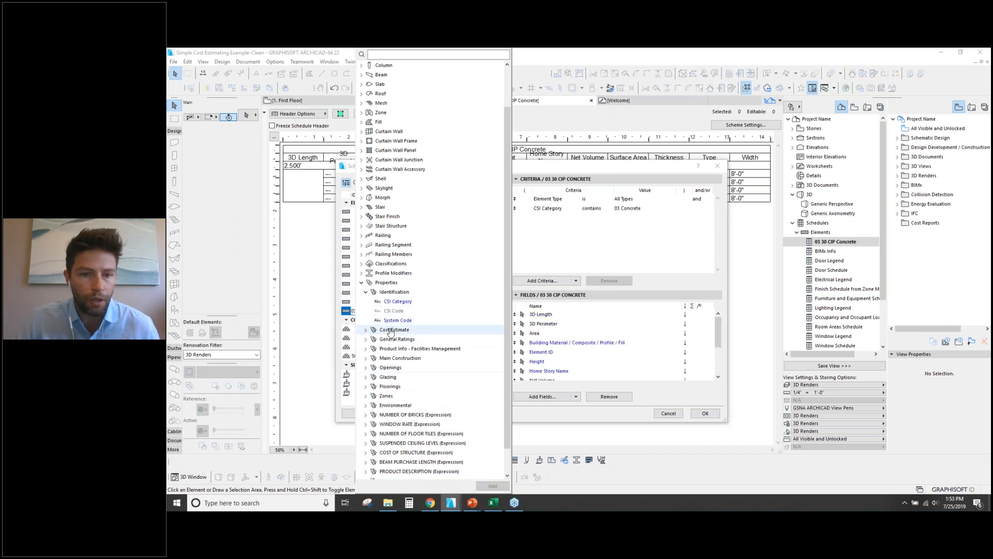
double_click(396, 321)
Add the Cost Estimate property fields Unit Cost and Units to the CIP Concrete scheme.
click(365, 330)
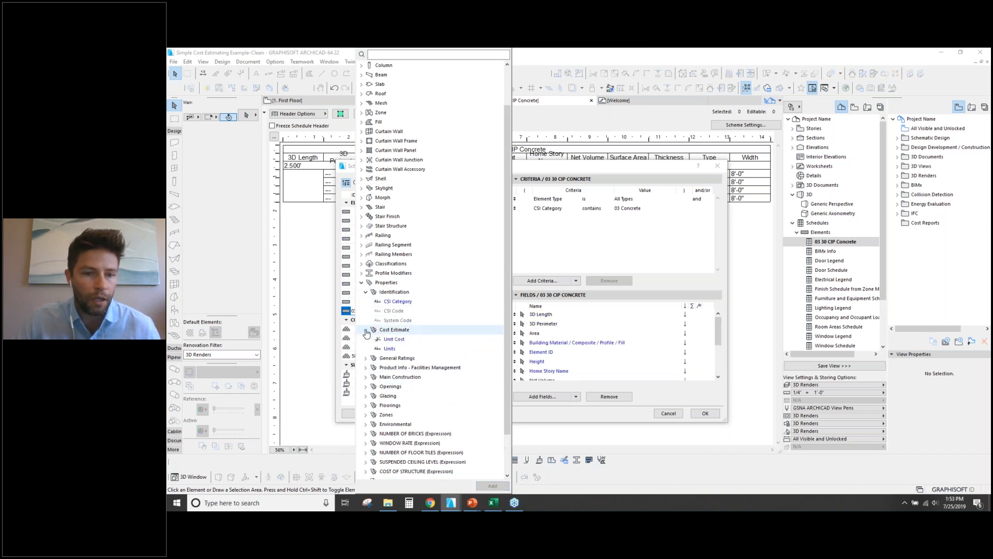
click(391, 339)
double_click(391, 340)
double_click(388, 349)
click(706, 325)
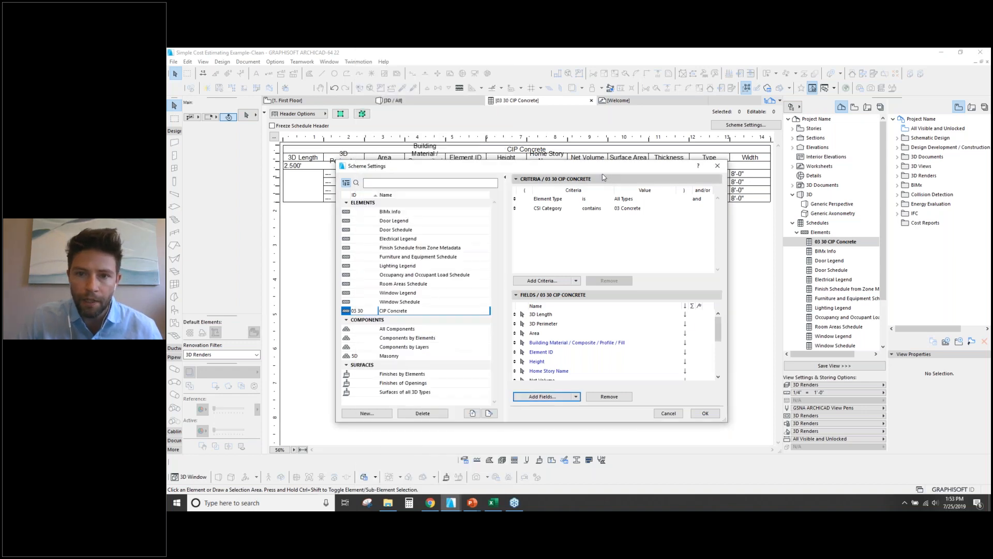
Enlarge the scheme's field list and move CSI Code and System Code to the top of it.
drag(605, 166, 603, 95)
click(515, 110)
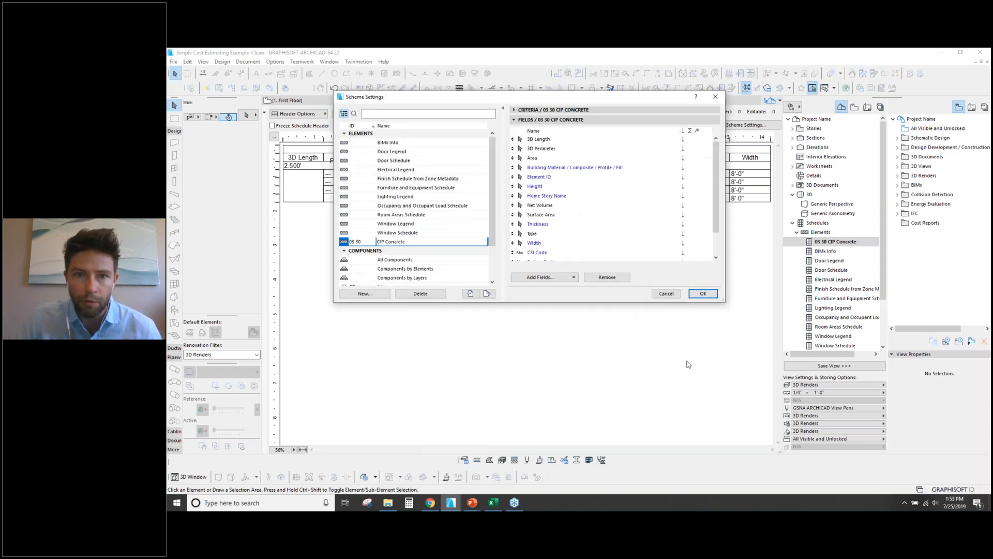
drag(723, 303, 748, 385)
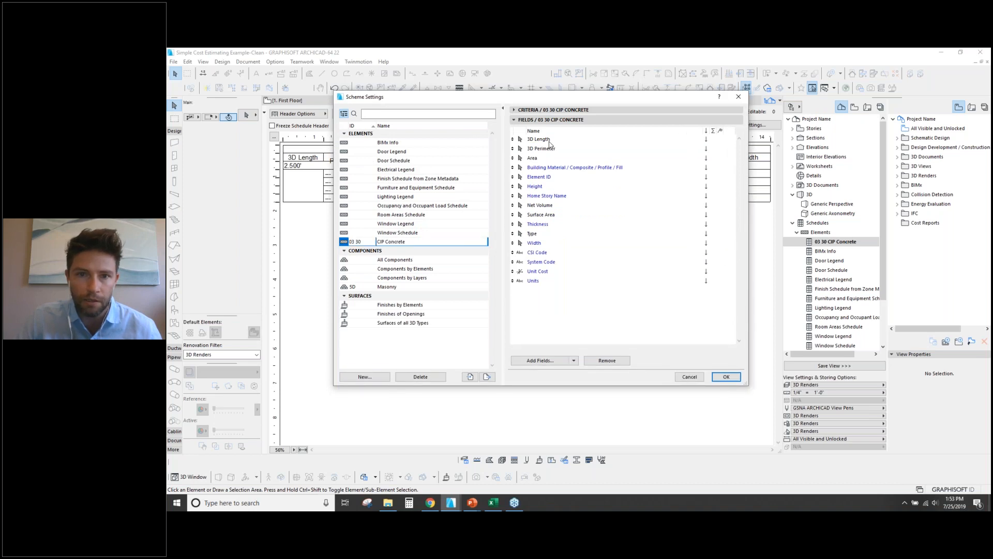
click(541, 263)
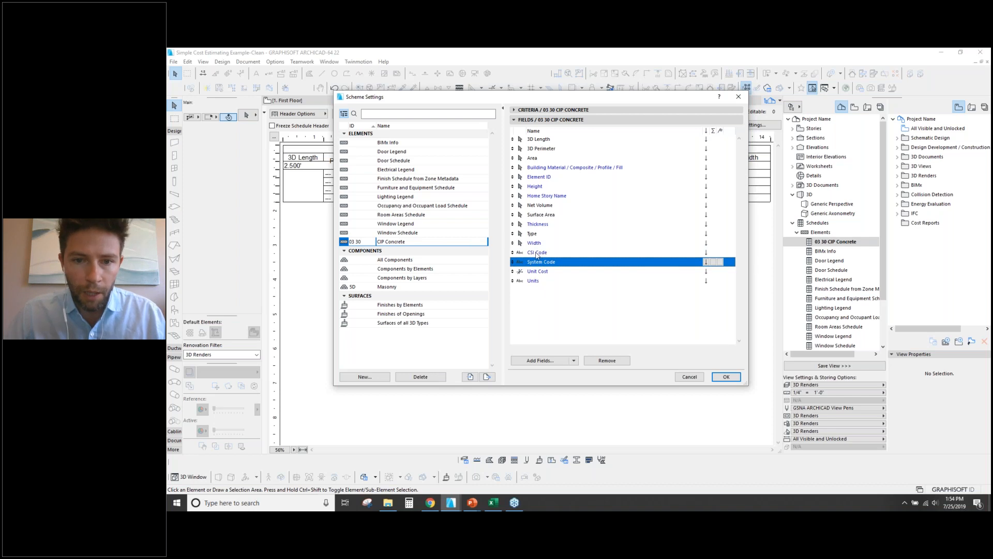
shift+click(536, 252)
drag(534, 252, 537, 155)
click(540, 159)
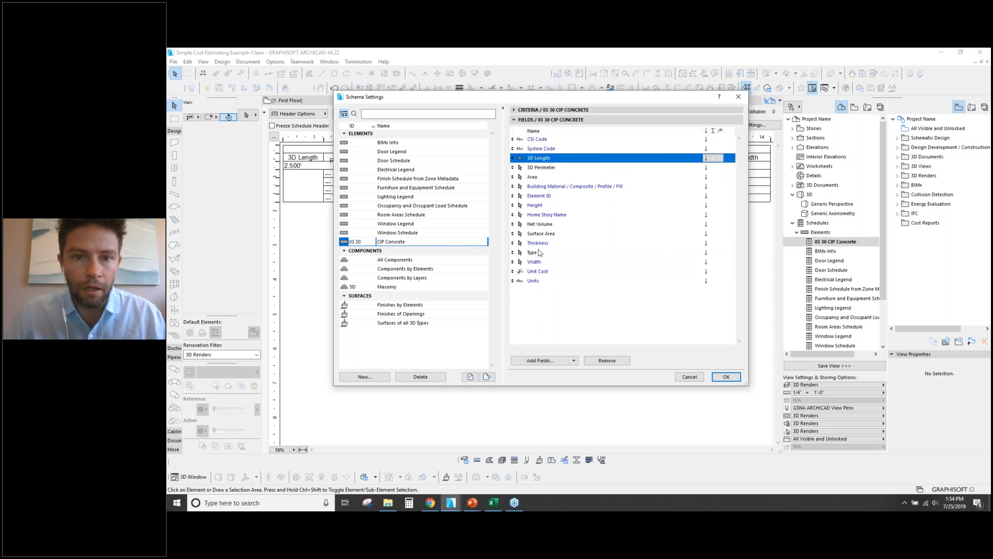
Order Home Story Name, Element ID, Building Material / Composite / Profile / Fill, Unit Cost and Units directly below System Code in the field list.
click(535, 216)
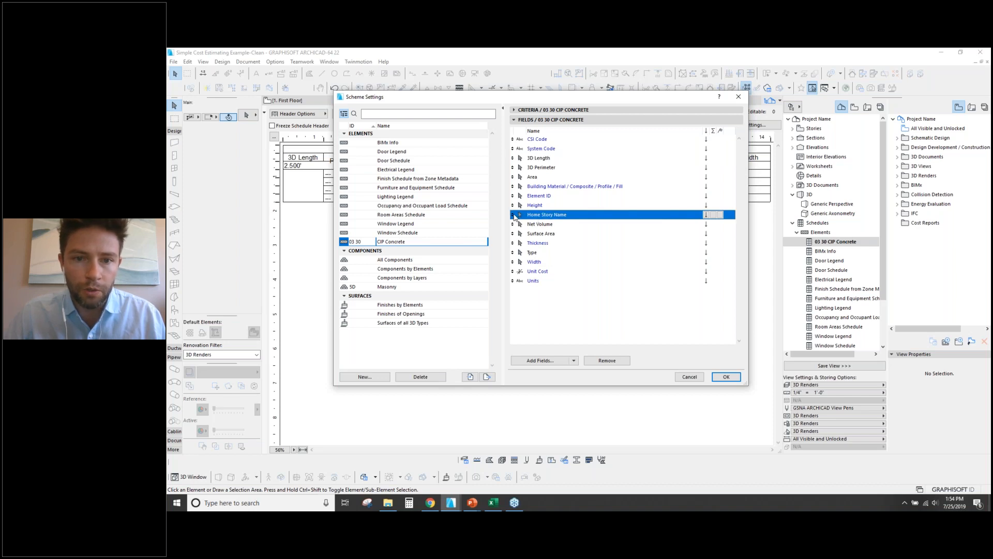
drag(515, 216, 516, 158)
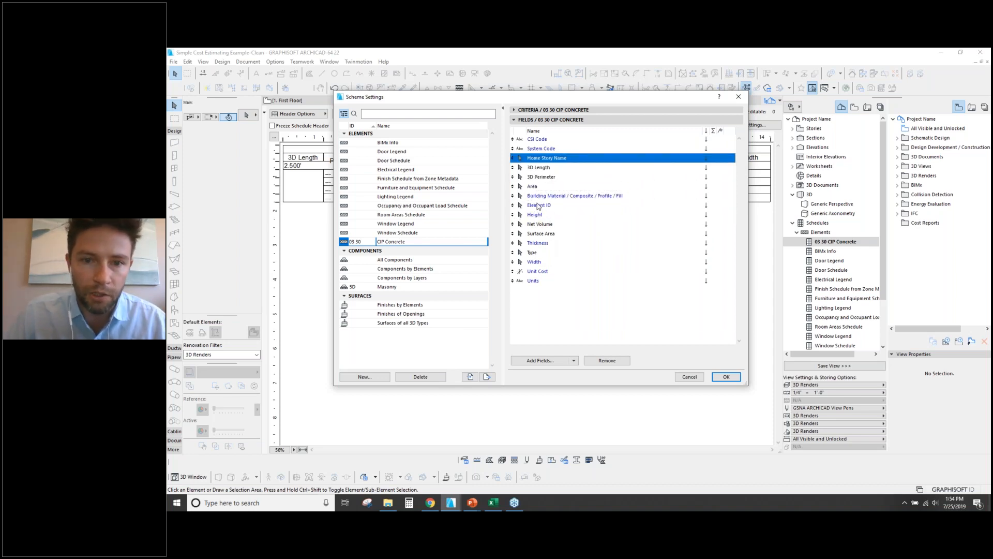
click(538, 206)
drag(515, 209, 537, 180)
click(537, 207)
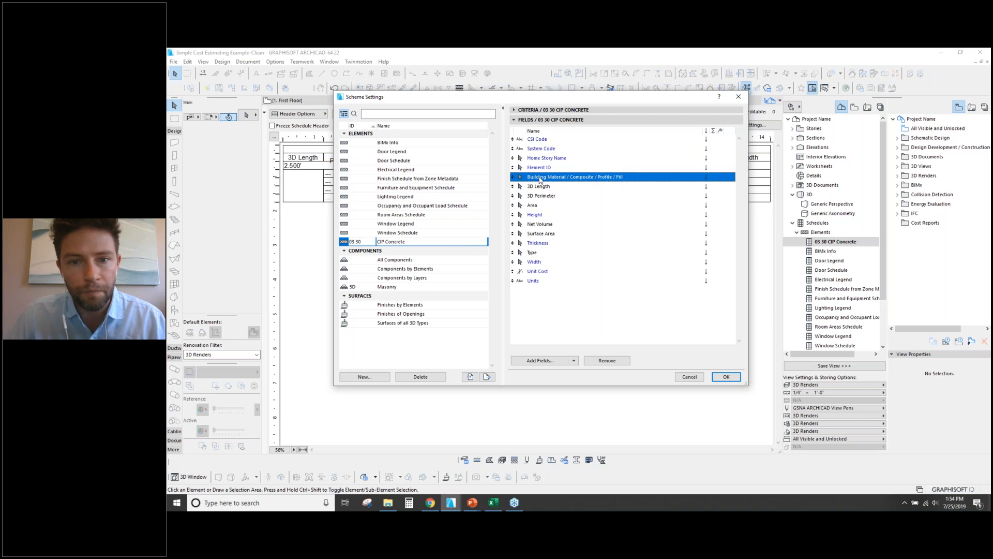
drag(536, 275, 544, 209)
click(544, 207)
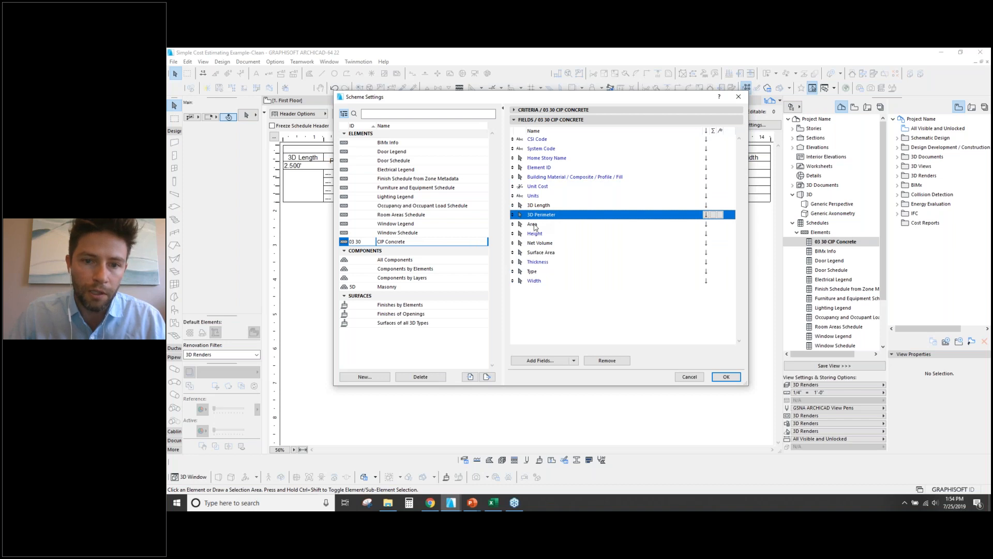
Move the Type field between Home Story Name and Element ID and apply the scheme settings.
click(534, 225)
click(536, 233)
click(536, 243)
click(537, 252)
click(536, 262)
click(534, 273)
click(537, 282)
click(533, 274)
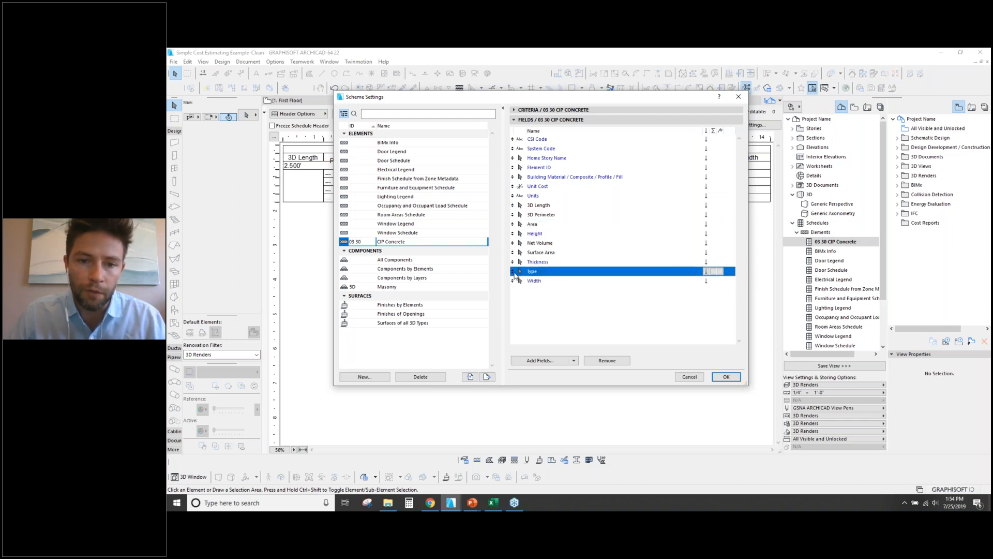
drag(515, 274, 530, 168)
drag(545, 96, 522, 116)
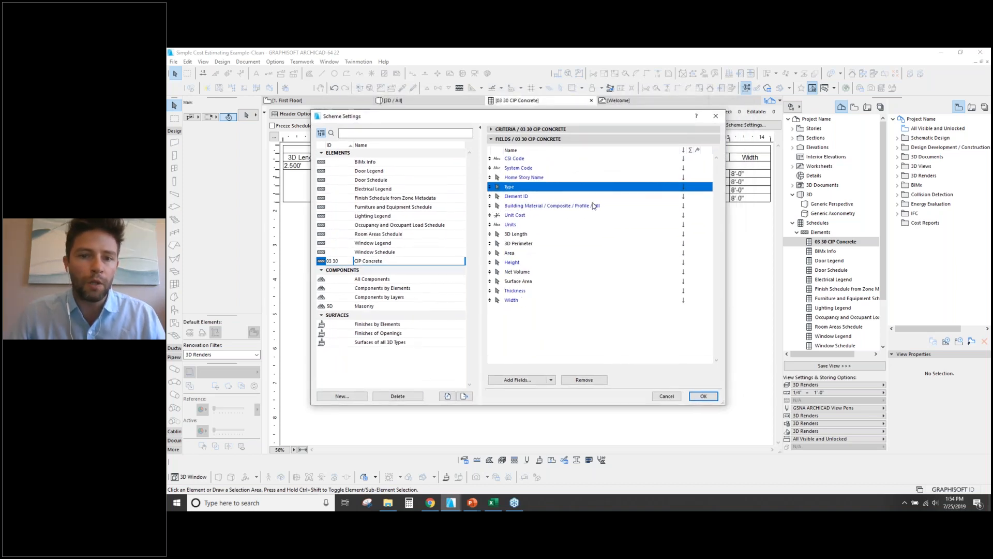
click(704, 396)
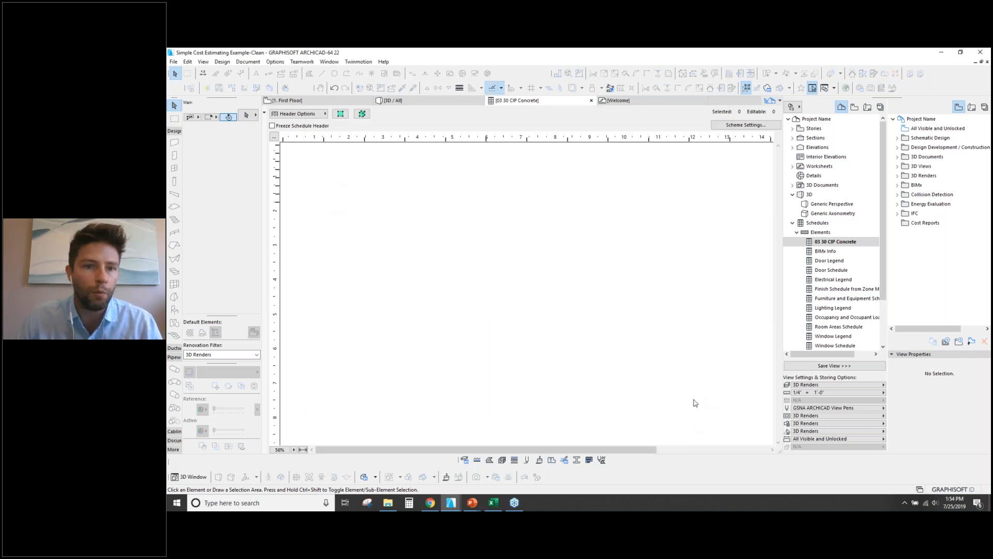
Widen the CSI Code, System Code, Element ID and Building Material columns to fit their text and increase the schedule's header row height.
drag(323, 138, 340, 138)
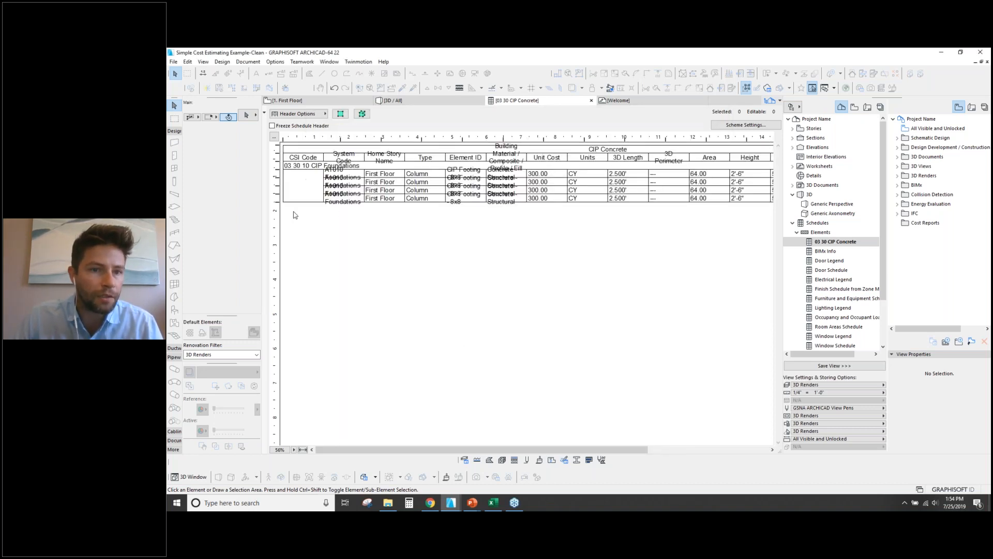
click(306, 168)
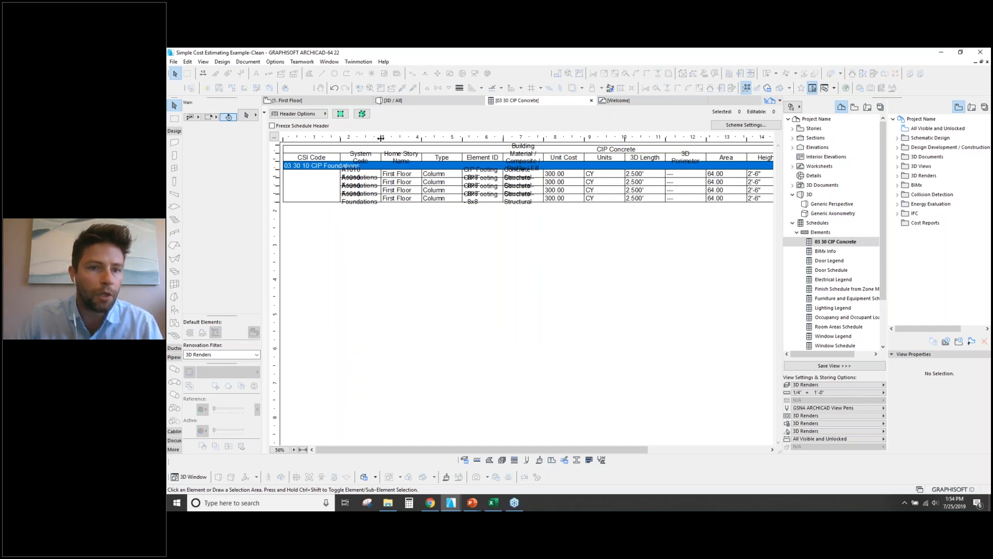
drag(380, 138, 400, 138)
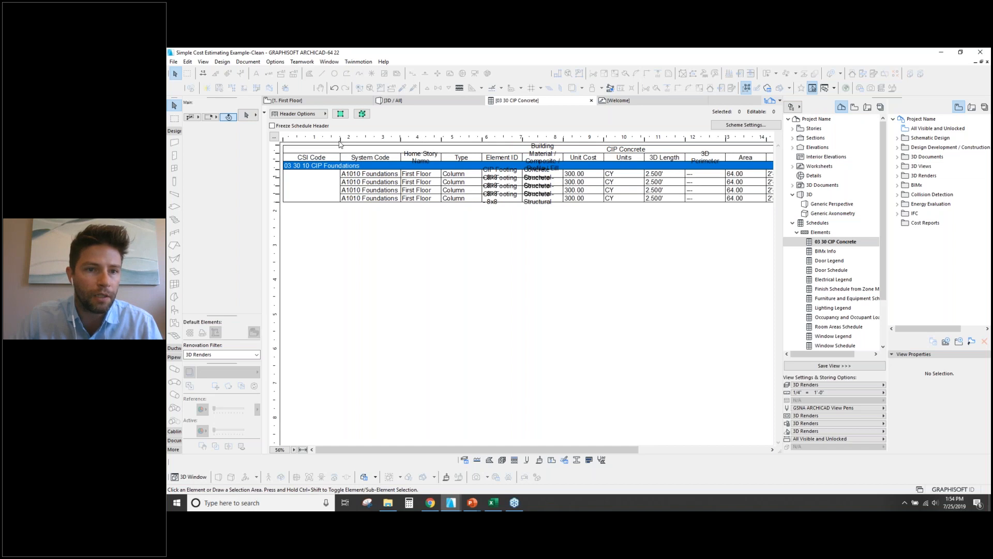
drag(316, 140, 319, 139)
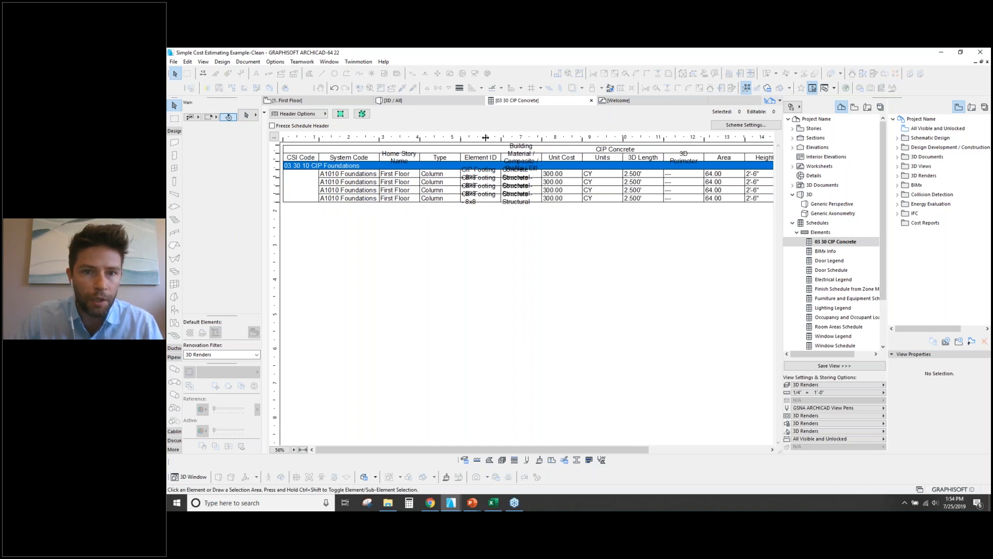
drag(501, 138, 516, 138)
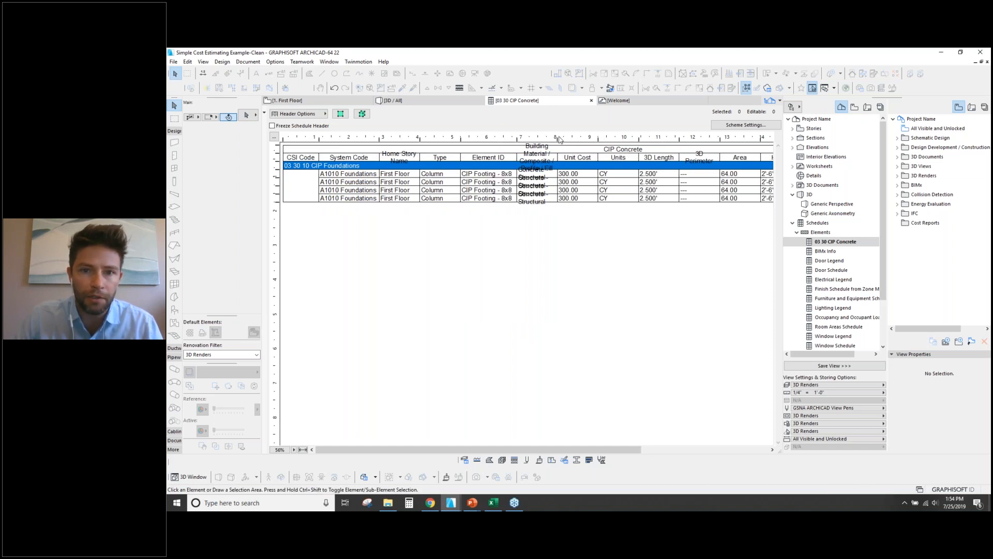
double_click(558, 139)
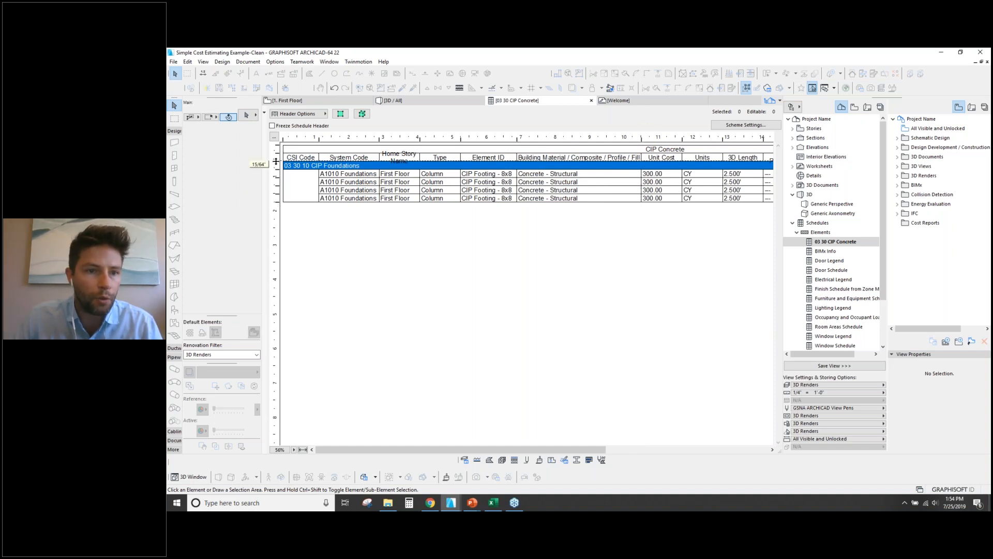
drag(276, 168, 276, 170)
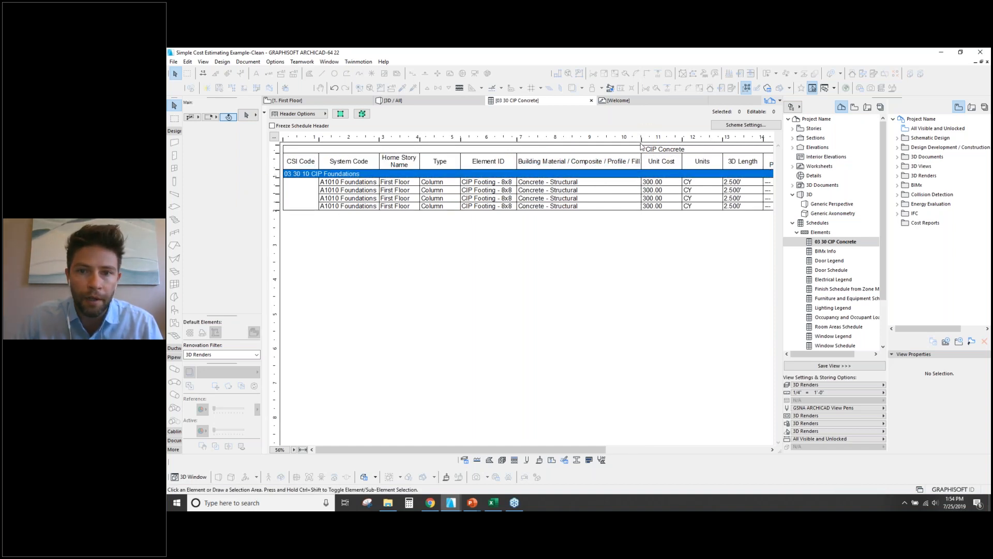
Narrow the Building Material column and the columns from Unit Cost through Width, and fit the schedule to the window width.
drag(641, 146, 594, 146)
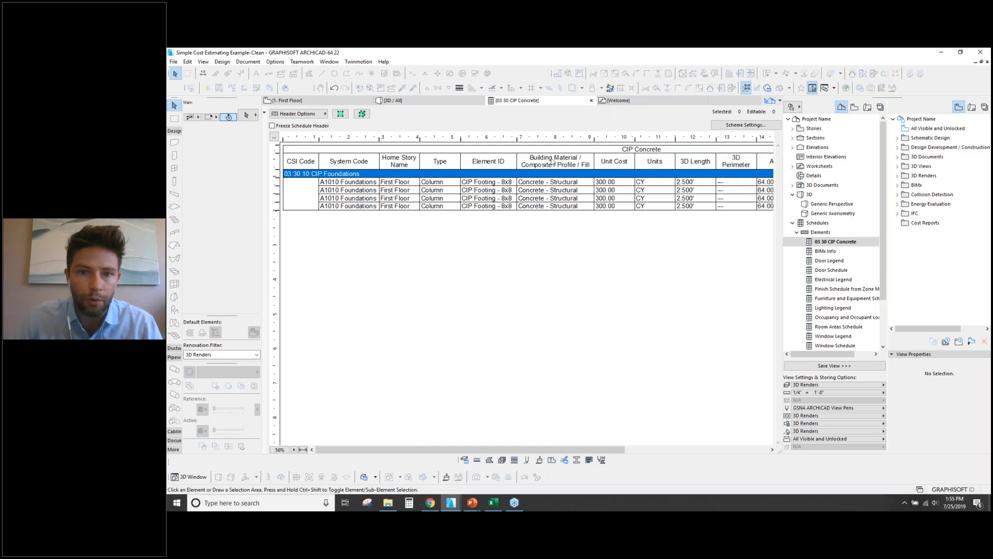
drag(636, 138, 620, 138)
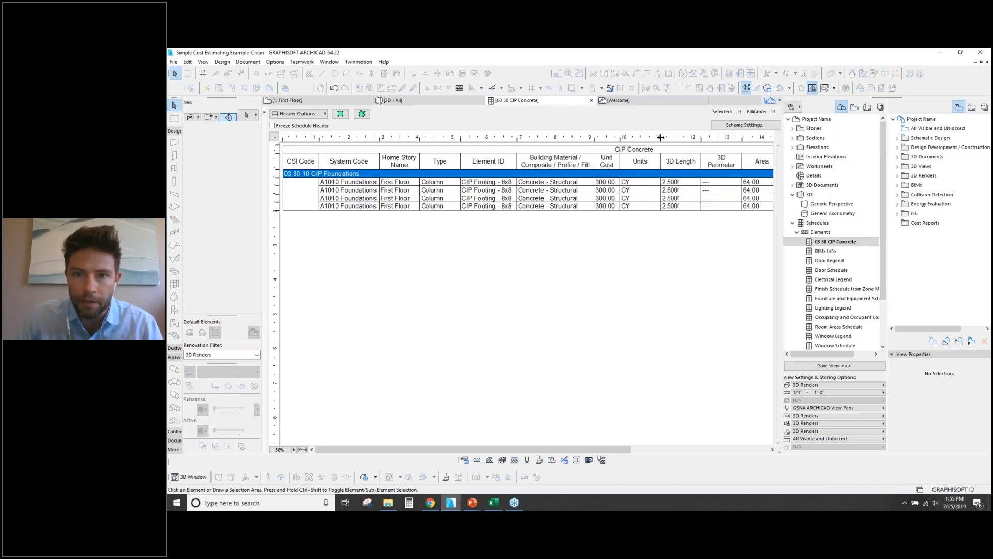
drag(660, 138, 746, 145)
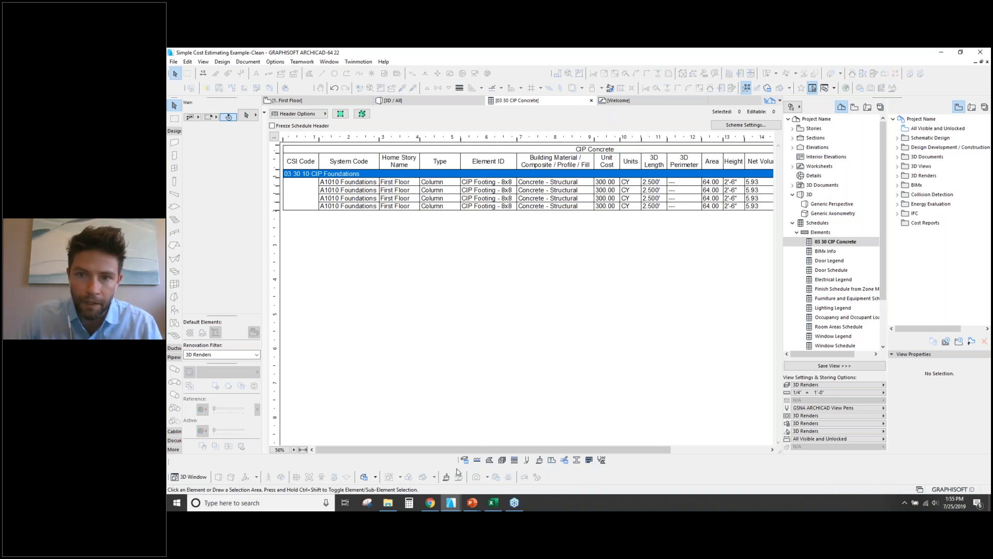
click(302, 450)
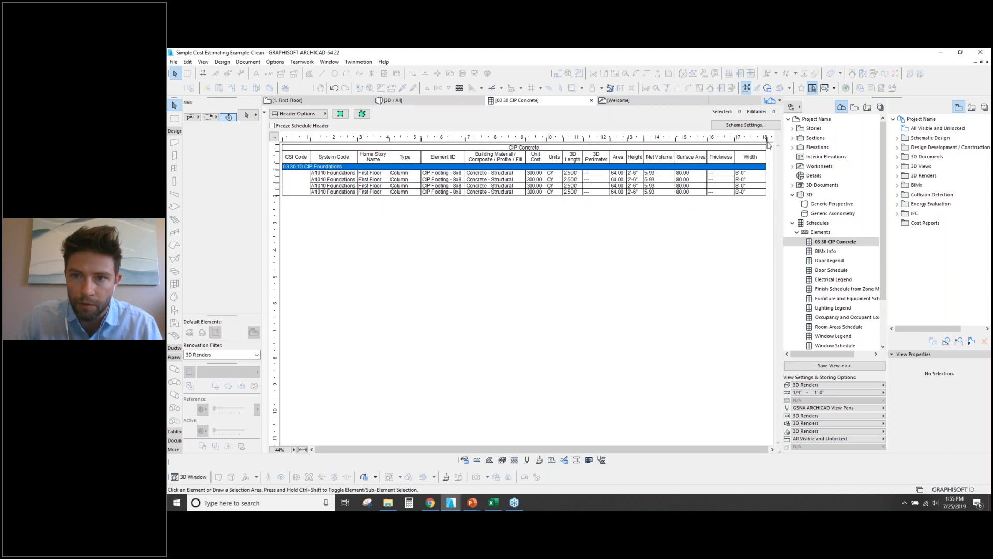
drag(767, 141, 752, 141)
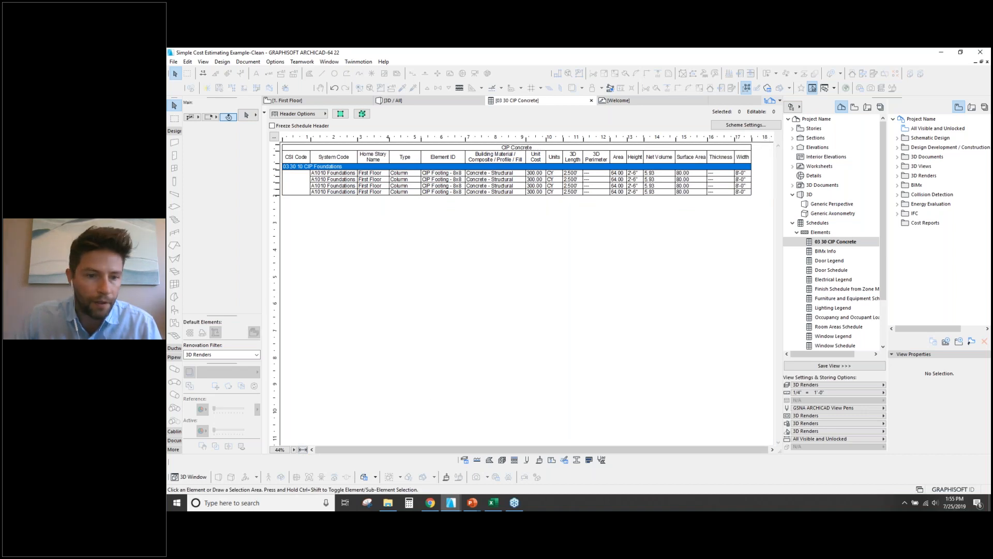
click(302, 450)
click(612, 214)
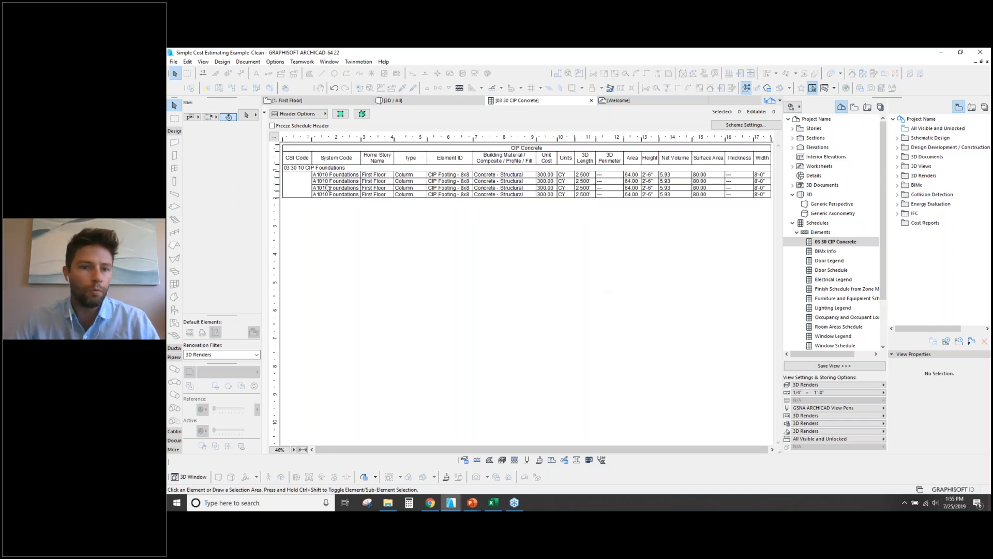
Show the elements of the 03 30 10 CIP Foundations row in the 3D view and clear the selection.
click(321, 169)
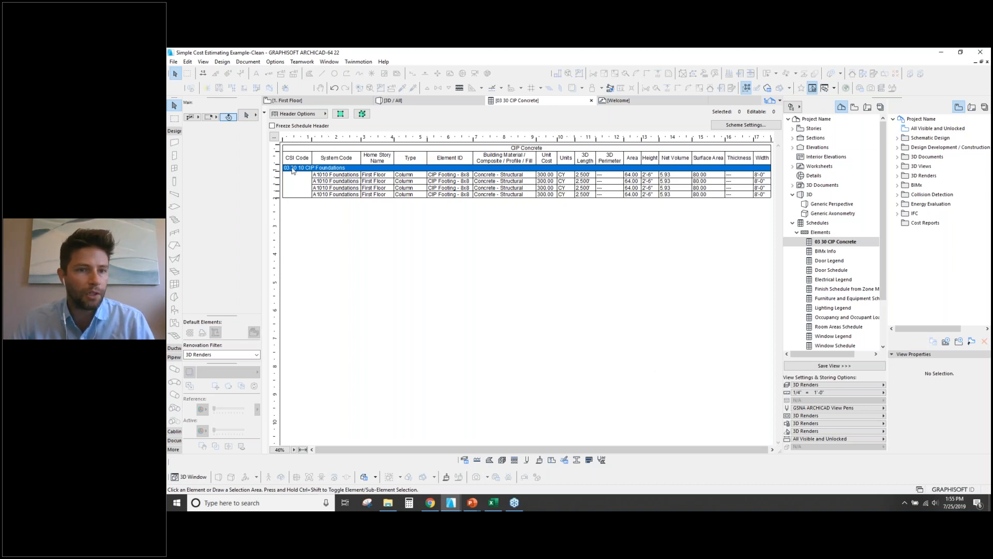
click(362, 114)
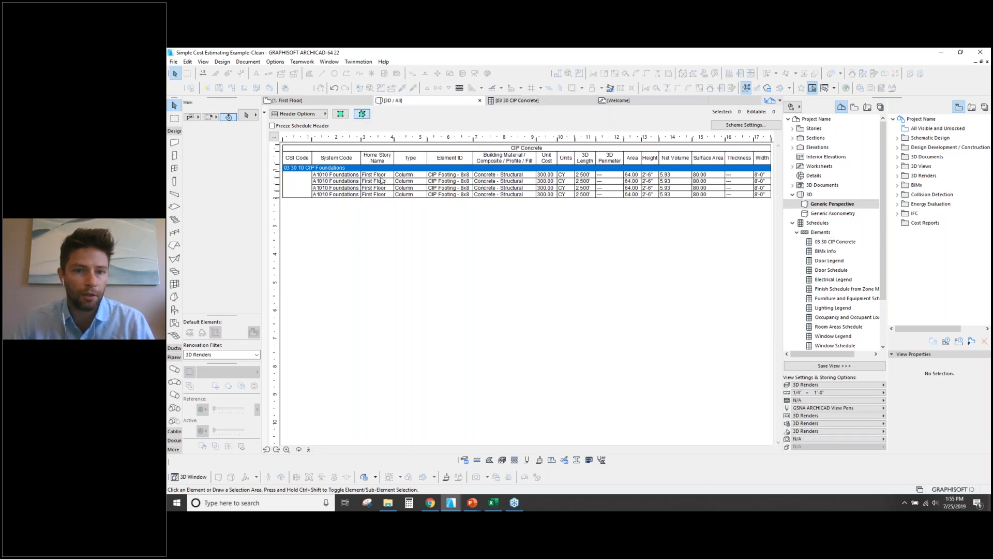
drag(579, 132, 571, 228)
key(Escape)
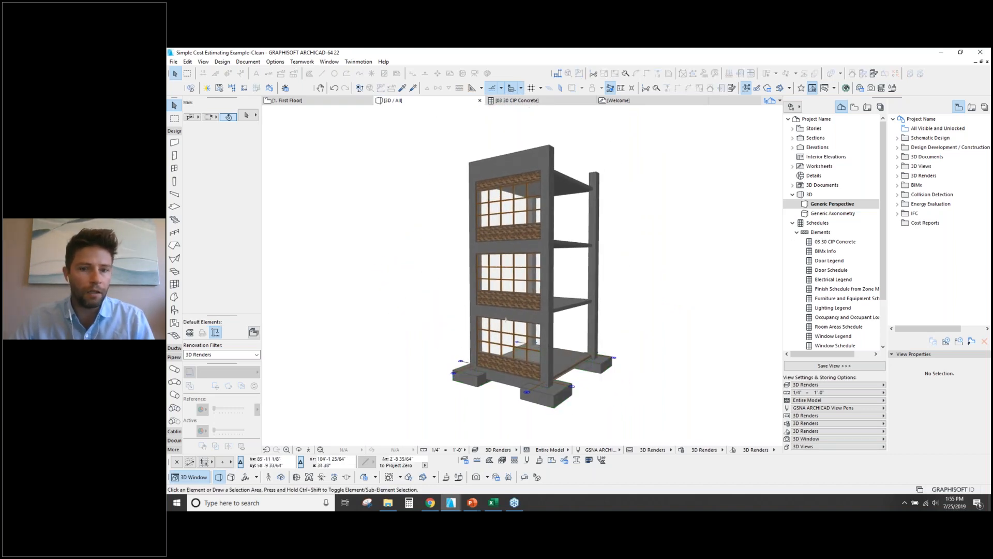
Open Find & Select and add Building Material as a search criterion.
key(ctrl+f)
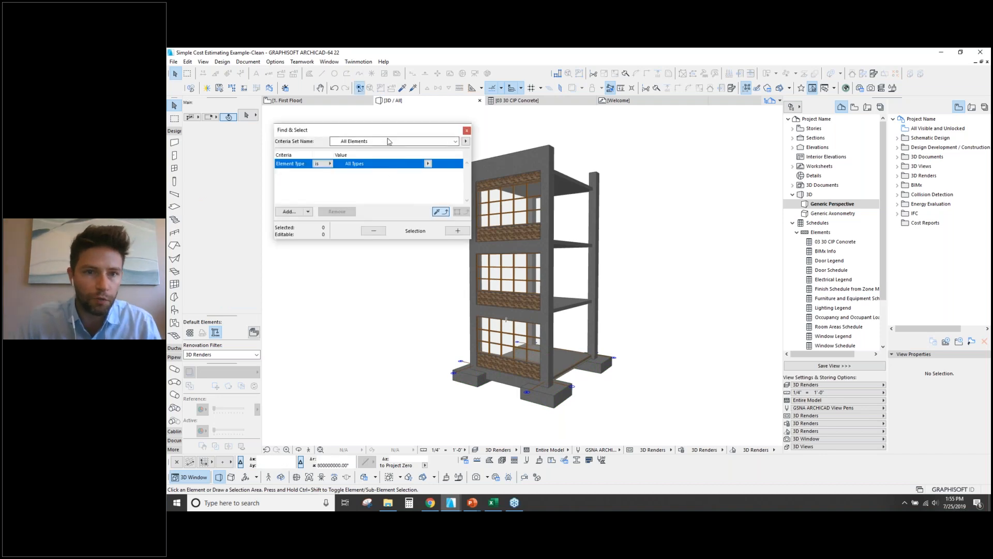
mouse_move(388, 130)
mouse_down()
mouse_move(377, 120)
mouse_move(376, 140)
mouse_up()
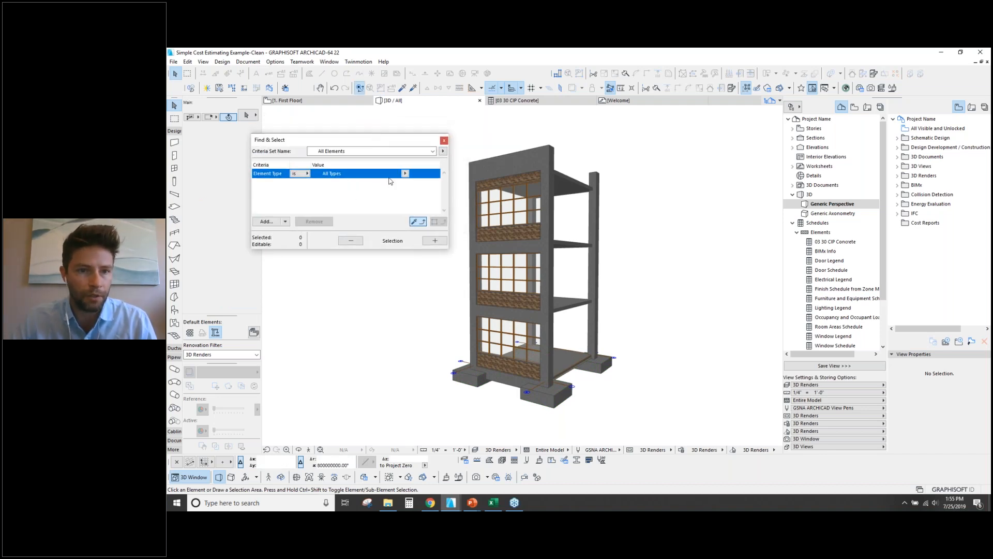
click(267, 222)
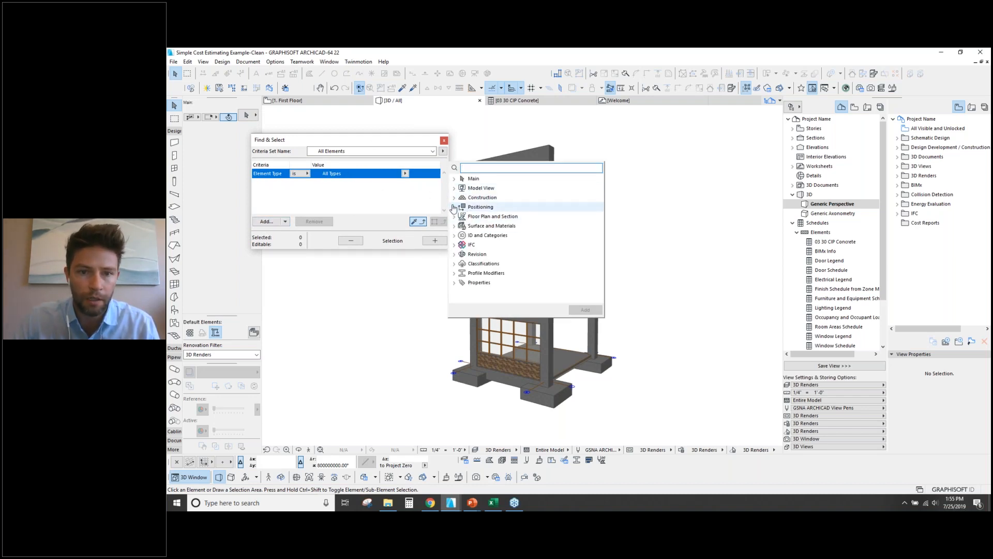
click(454, 201)
click(454, 202)
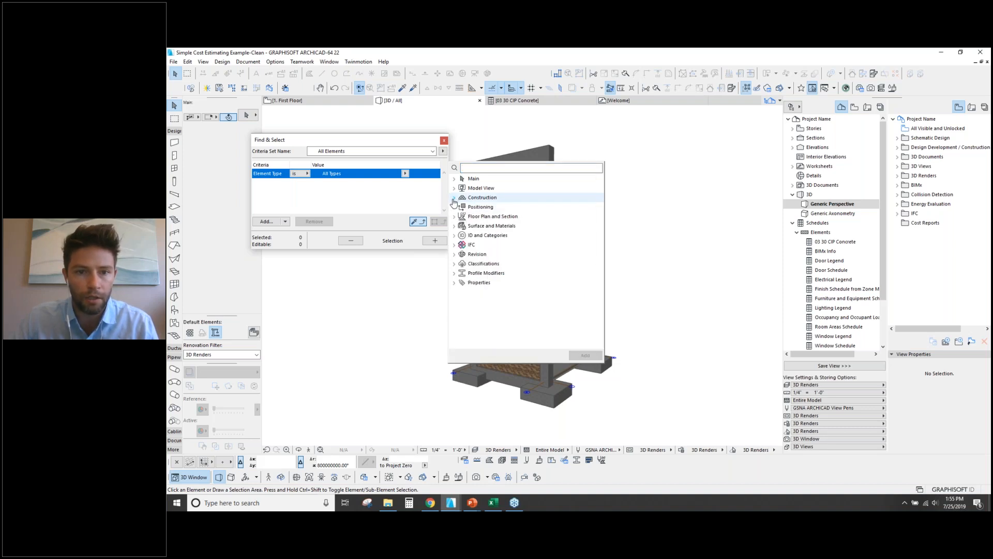
click(486, 226)
double_click(489, 236)
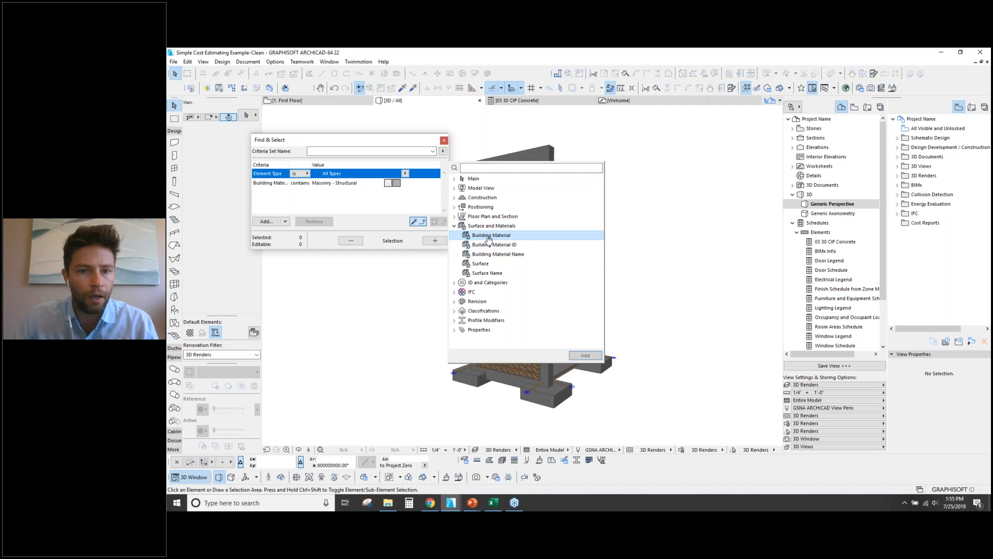
Set the Building Material criterion to Masonry - Structural.
click(366, 198)
click(406, 182)
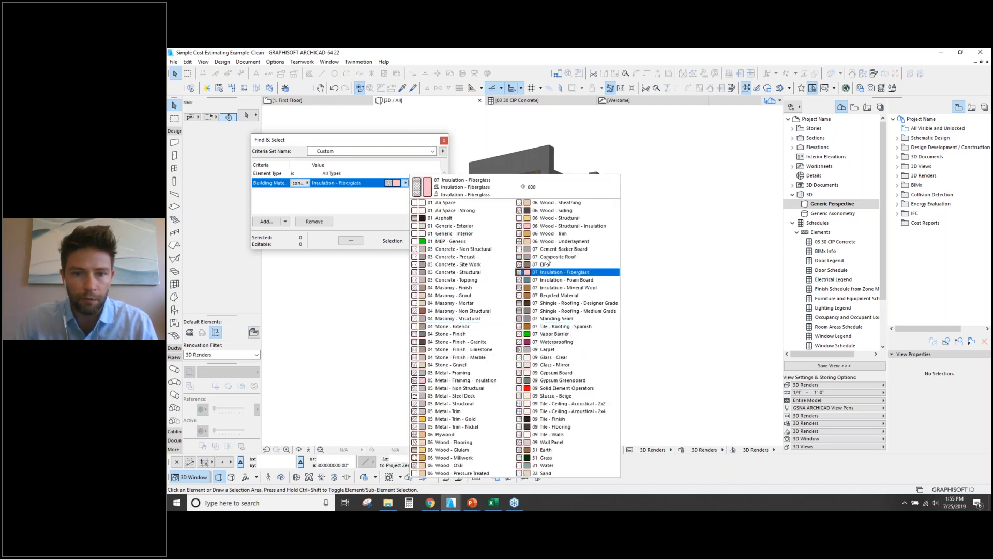
click(455, 318)
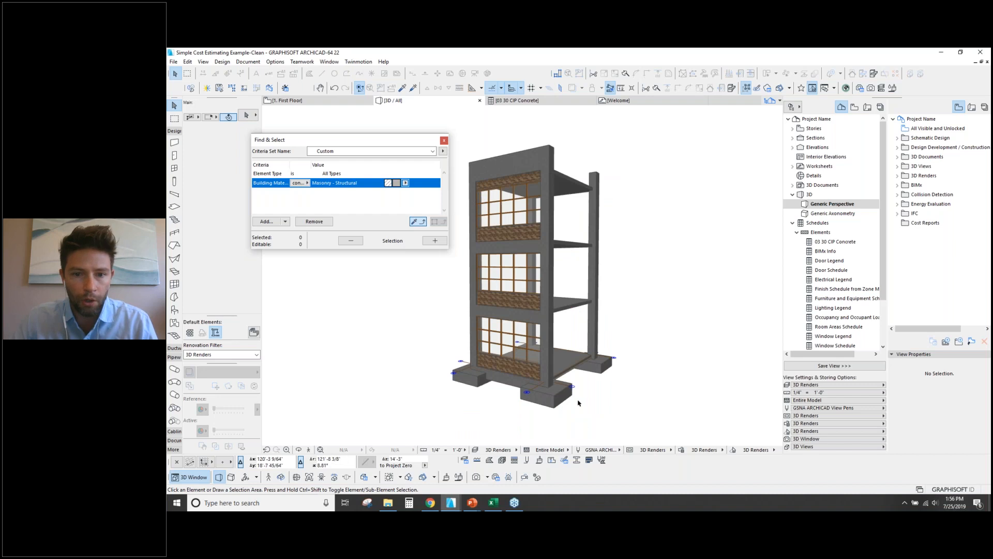
Take the Concrete - Structural material from a lower column as the search criterion and select all matching elements of all types.
click(595, 327)
click(415, 222)
click(374, 176)
click(405, 173)
click(430, 173)
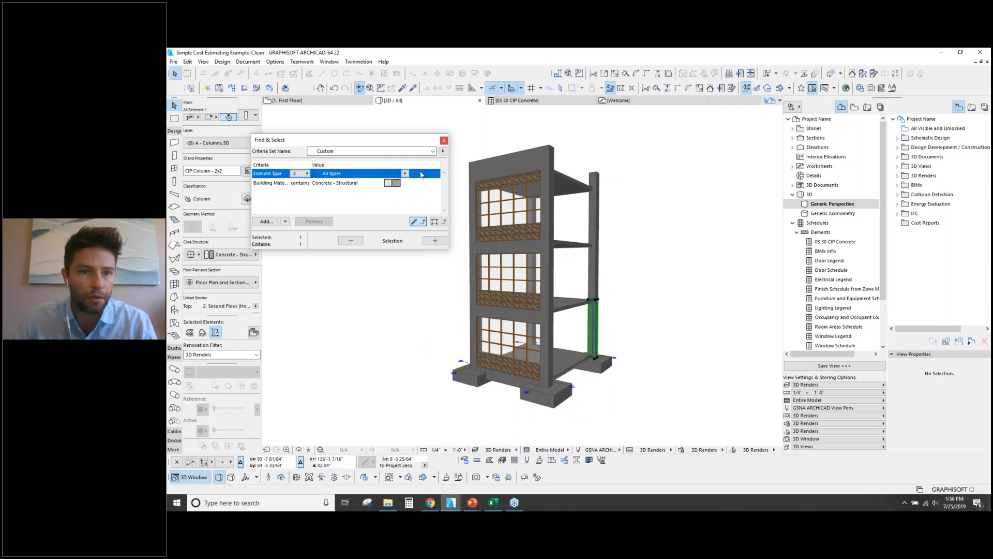
click(435, 240)
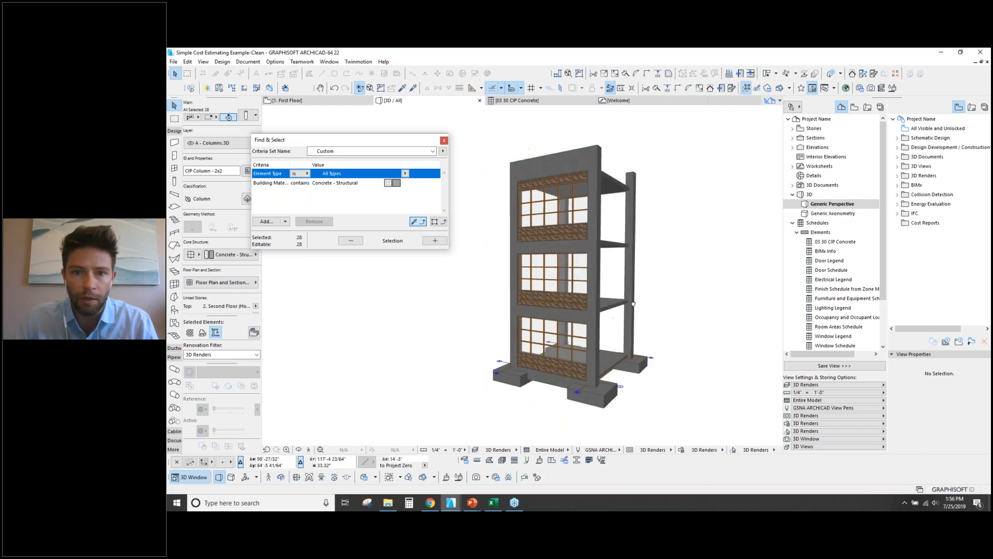
Inspect the selected concrete elements in the model and the identification and cost properties listed for the selection.
drag(396, 141, 449, 149)
drag(619, 294, 616, 301)
drag(380, 146, 371, 259)
click(250, 171)
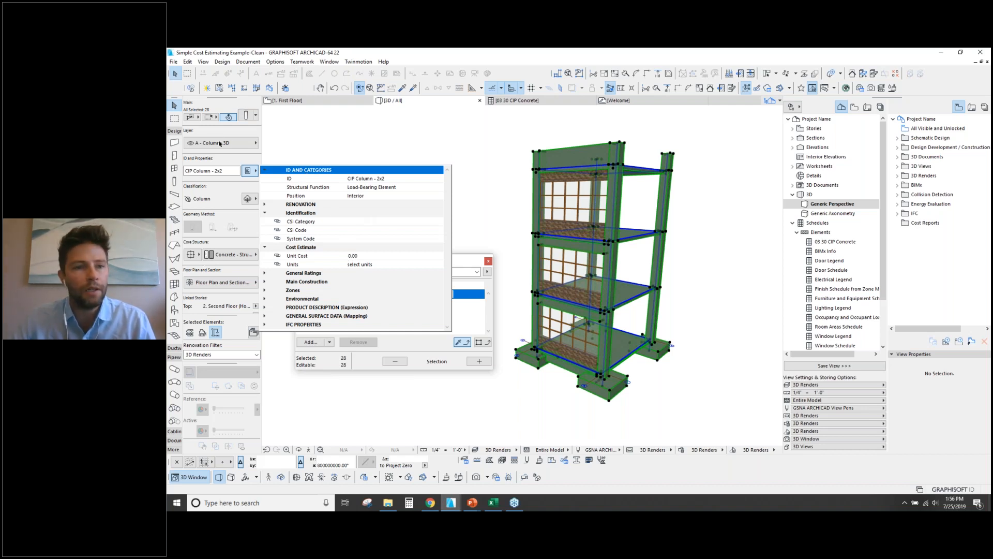
click(472, 156)
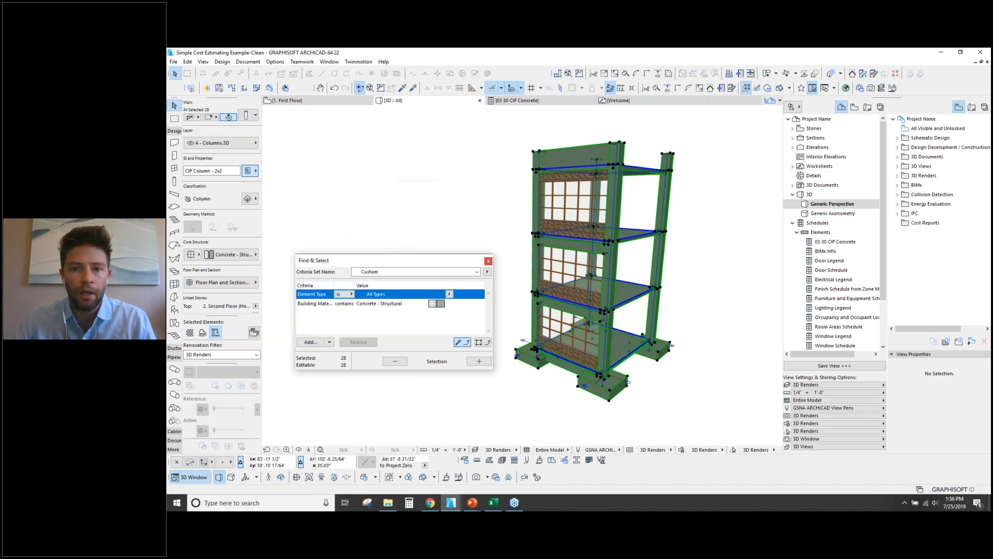
Edit the selection set of concrete elements and set its CSI Category to 03 Concrete.
drag(395, 262, 379, 137)
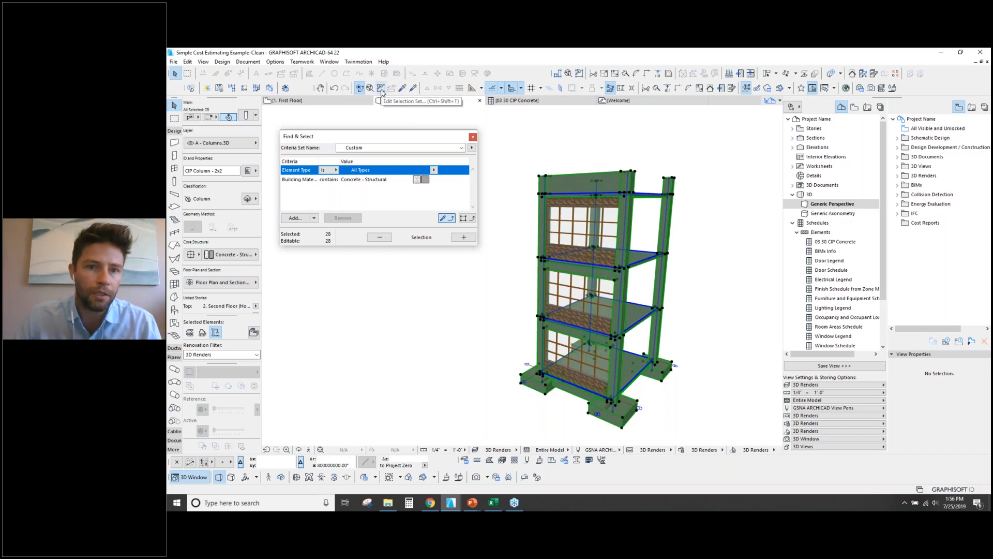
click(381, 89)
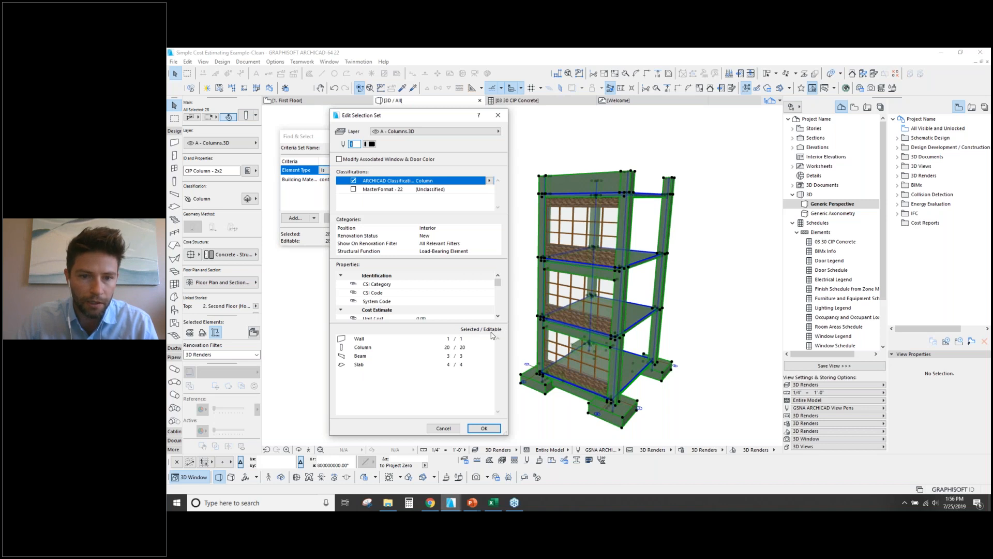
click(454, 285)
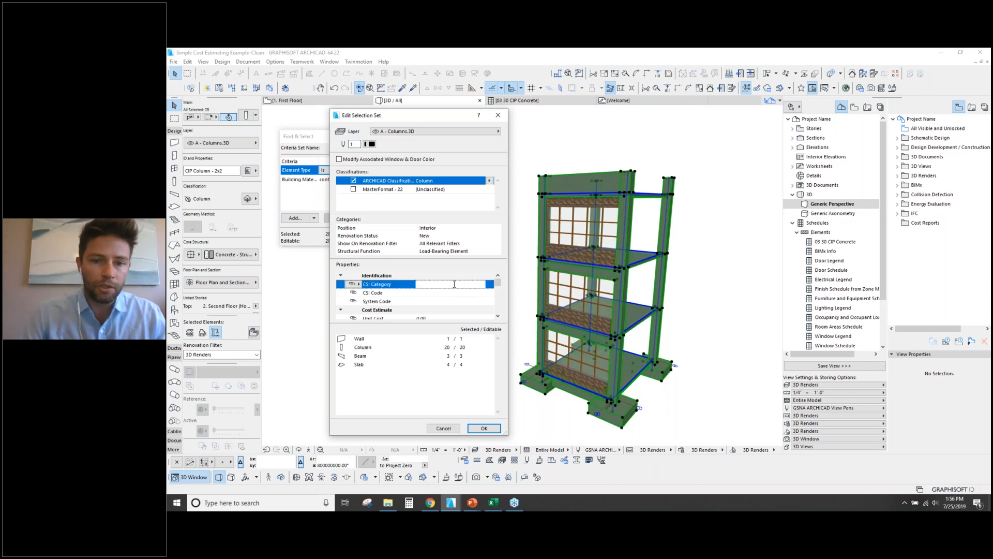
text(03 Concrete)
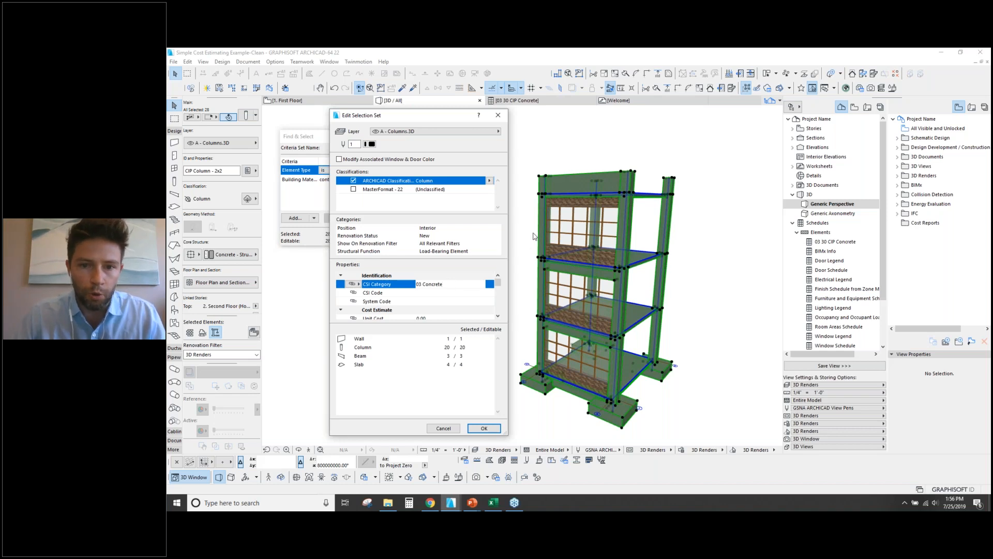
Set the CSI Code of the selected concrete elements to 03 30 00 CIP Concrete and apply the selection set edit.
click(427, 293)
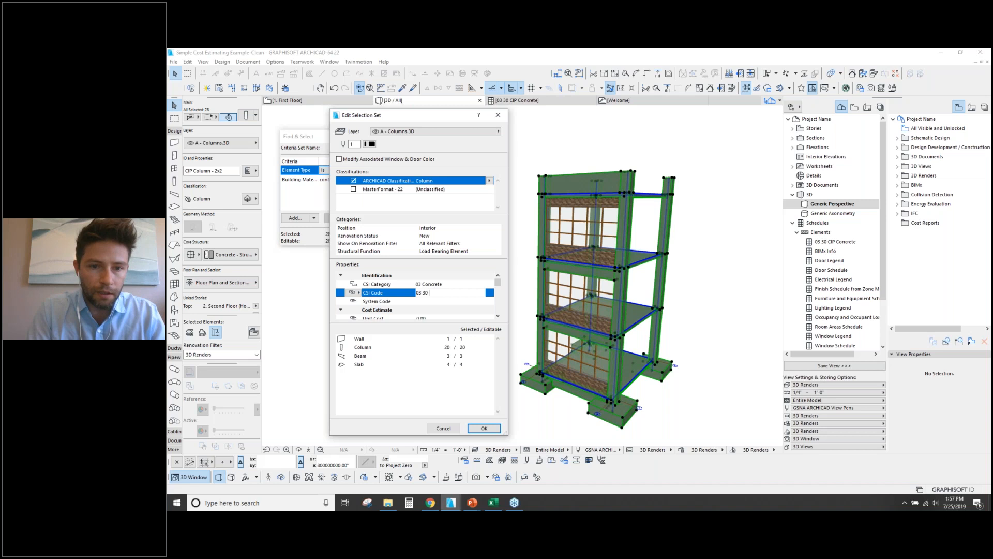
text(P Concrete)
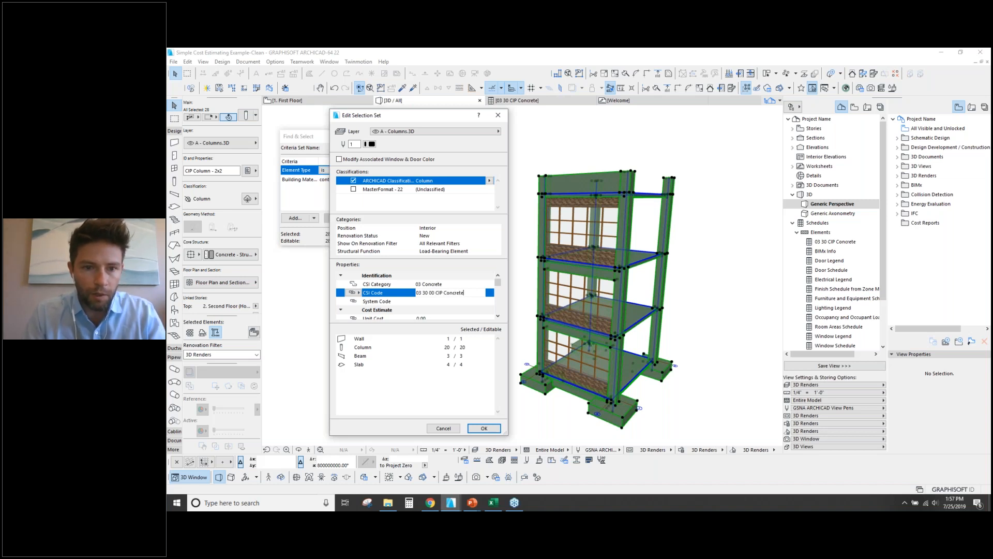
key(Tab)
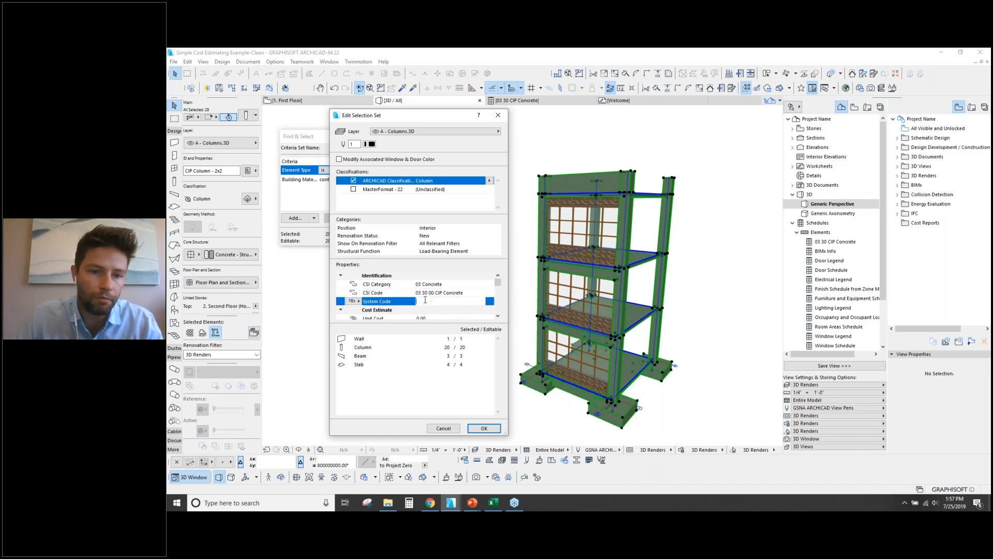
drag(436, 115, 427, 86)
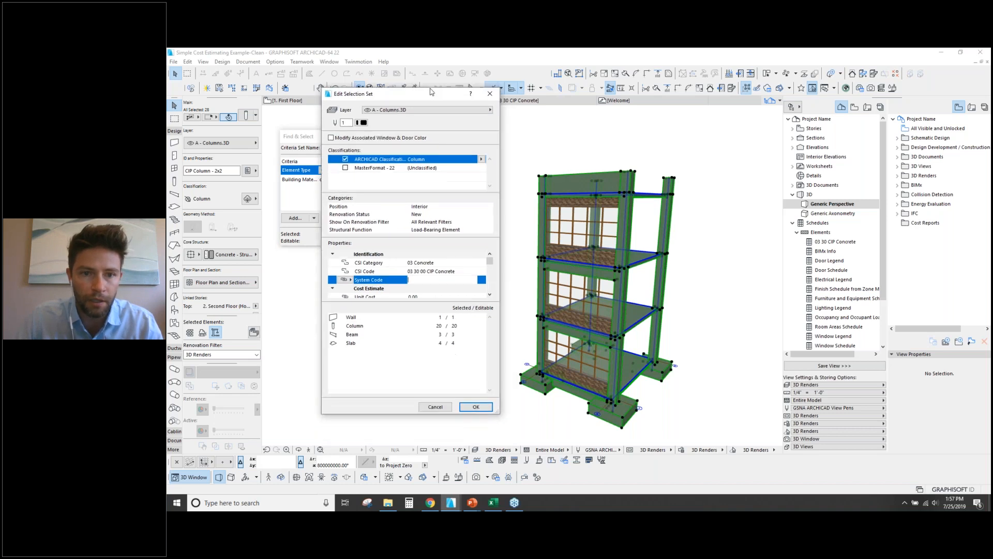
drag(496, 407, 495, 437)
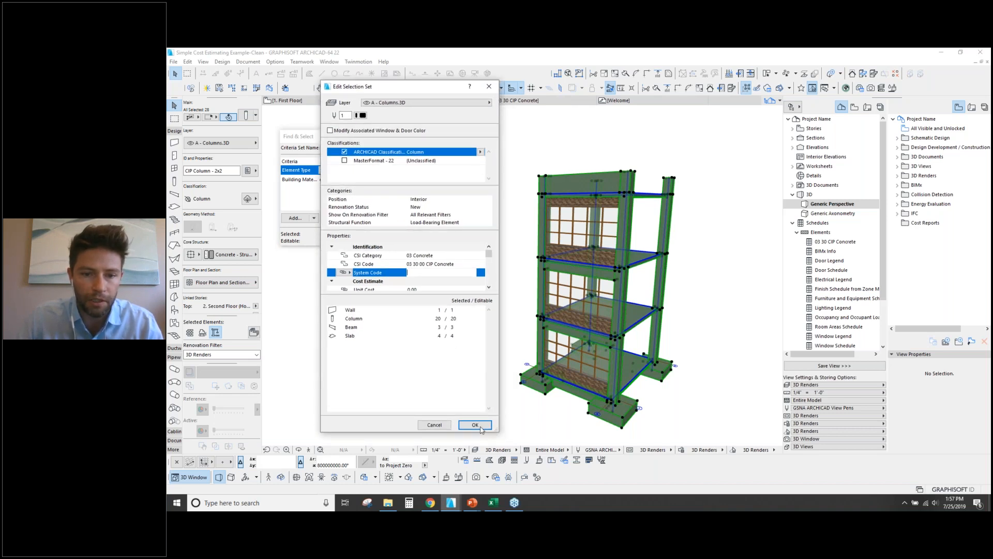
click(474, 428)
Show the elements listed in the CIP Concrete schedule as a selection in the 3D model and close Find & Select.
drag(595, 310, 603, 279)
click(515, 100)
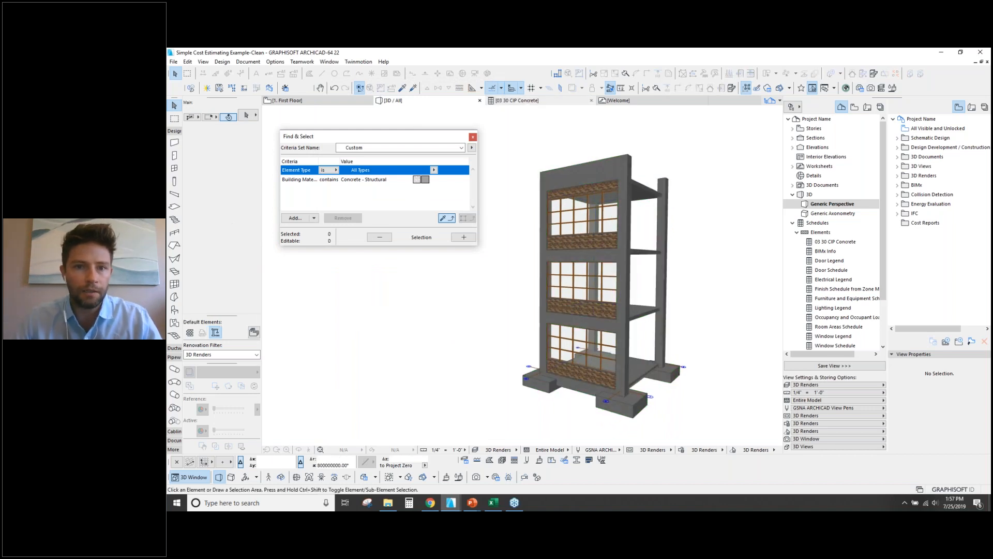
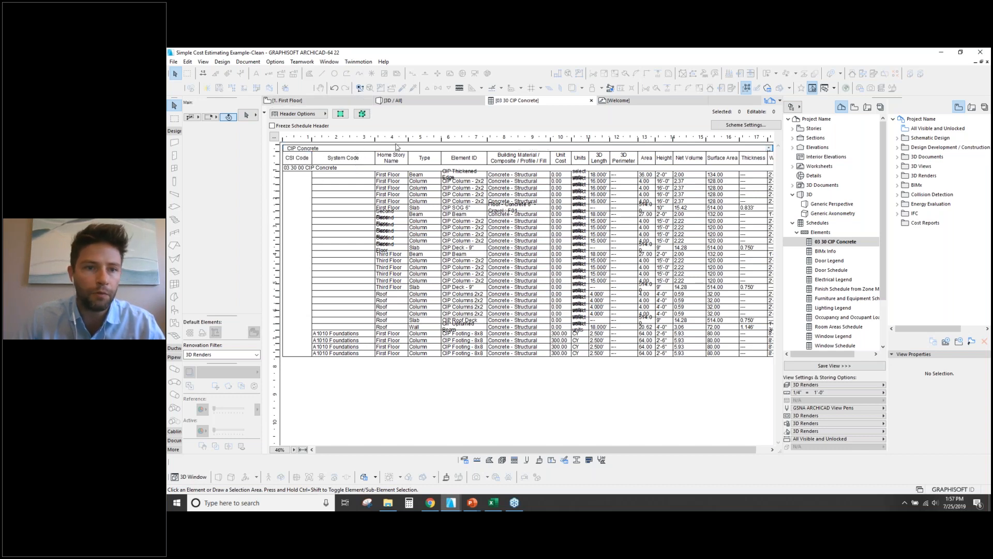
click(366, 118)
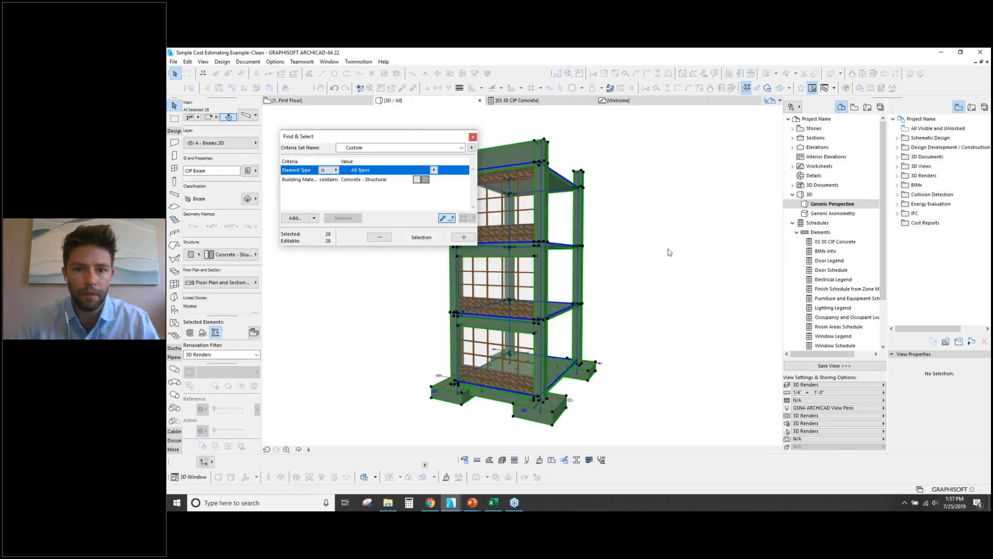
drag(523, 279, 590, 269)
click(472, 137)
Select the ground-floor slab CIP SOG 6" in 3D and set its System Code to A1030 Slab on Grade.
drag(514, 218, 548, 246)
scroll(594, 362, up, 4)
drag(610, 343, 564, 337)
click(574, 308)
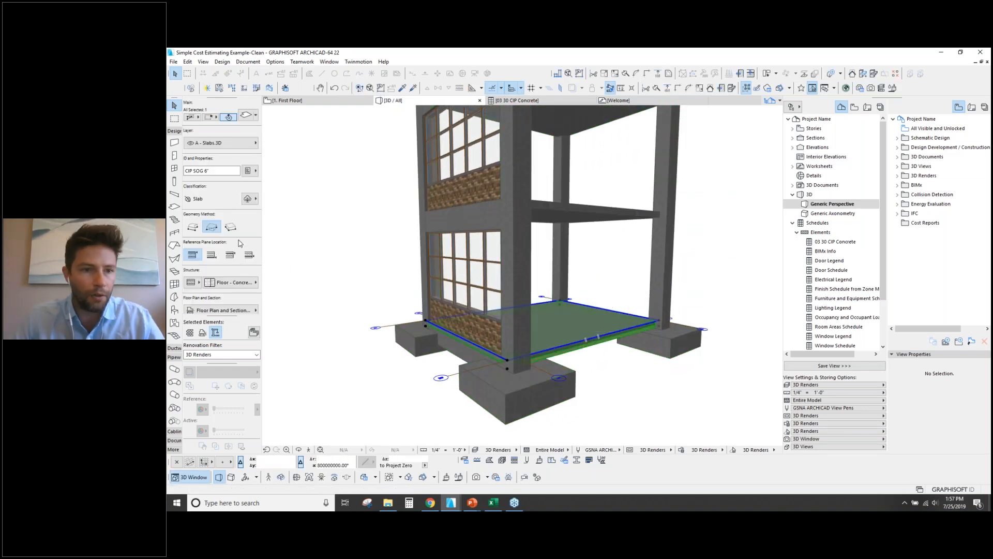
click(251, 172)
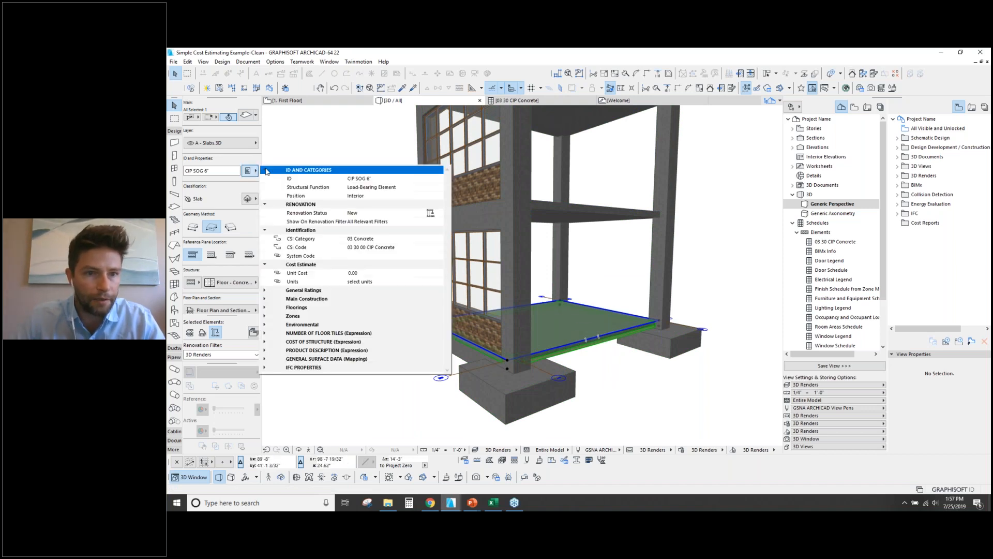
click(367, 255)
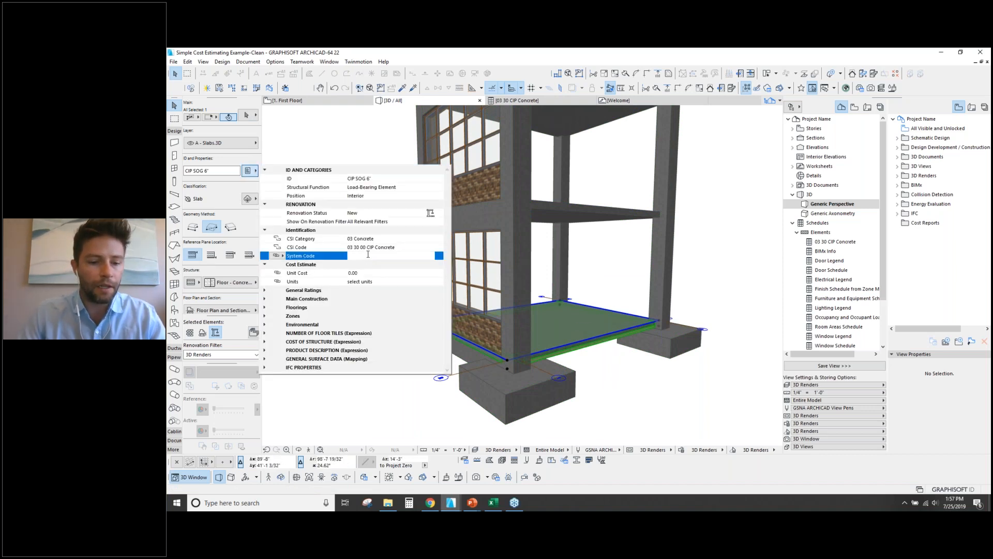
text(A1030 Slab on rade)
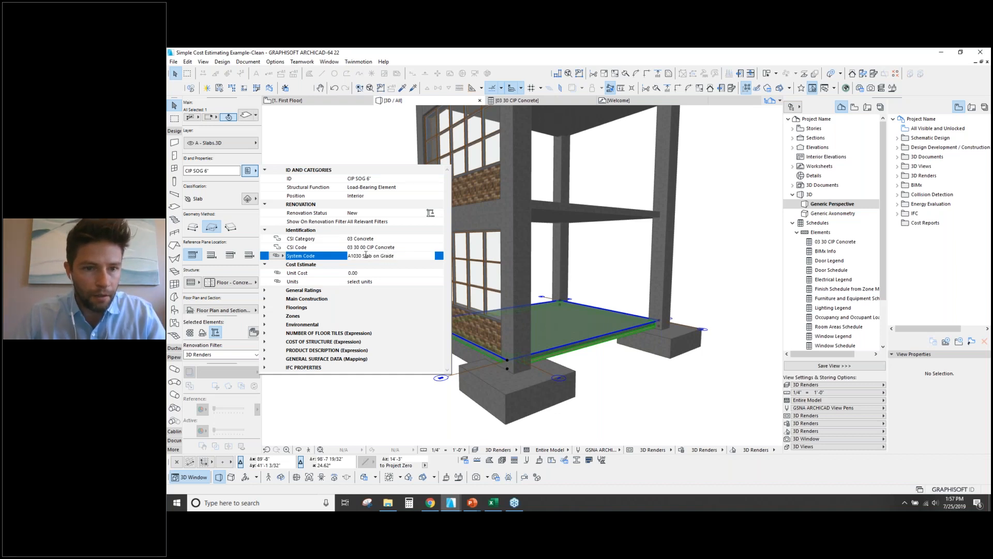
Set the CSI Code of the ground-floor slab to 03 30 00 CIP Slab on Grade.
click(370, 247)
drag(396, 247, 377, 253)
text(Slab on Grad)
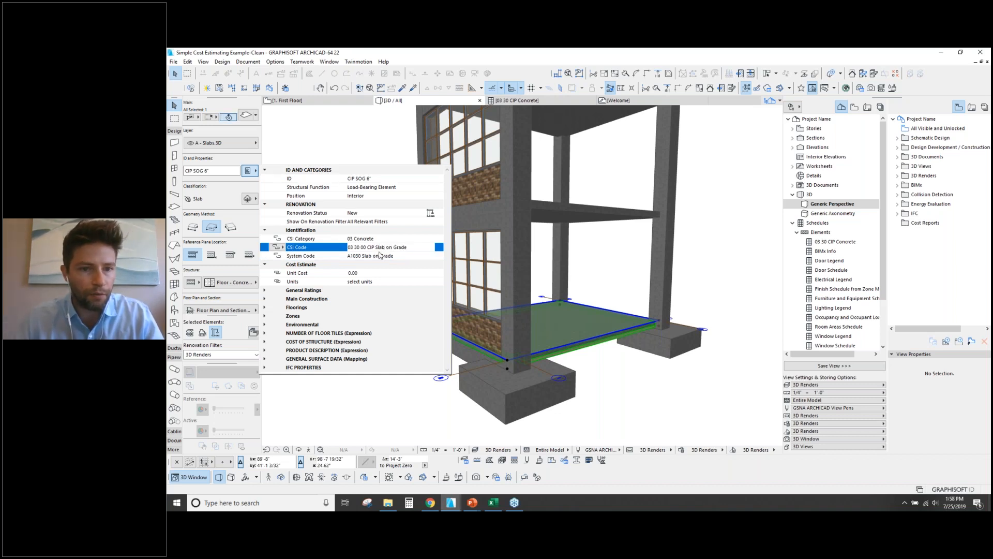
key(Return)
Set the ground-floor slab's cost units to SF and its unit cost to 6.
click(396, 281)
click(439, 281)
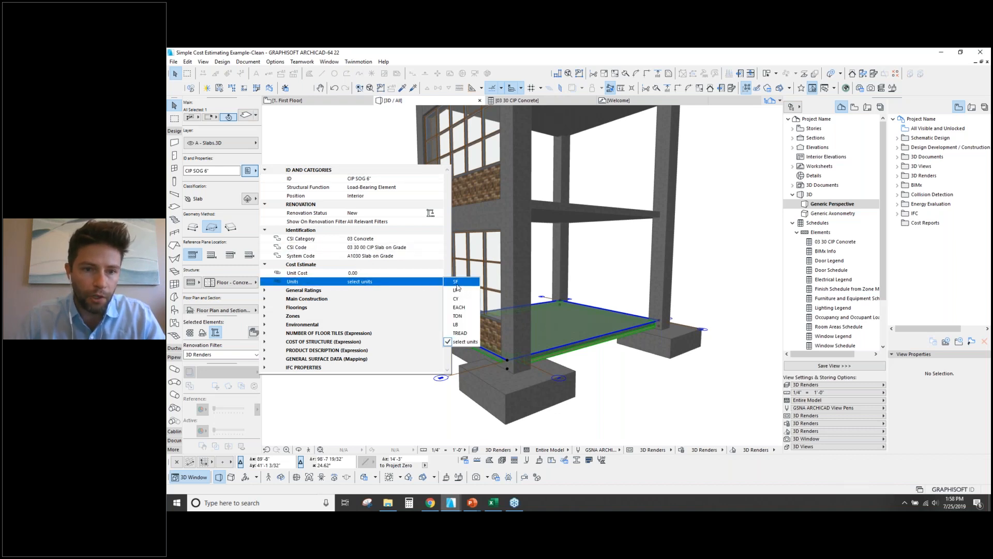
click(457, 283)
click(367, 273)
text(5)
click(552, 334)
Select the CIP Thickened Edge beam beneath the slab and set its CSI Code to 03 30 00 CIP Slab on Grade.
drag(471, 354, 542, 313)
key(Escape)
click(536, 315)
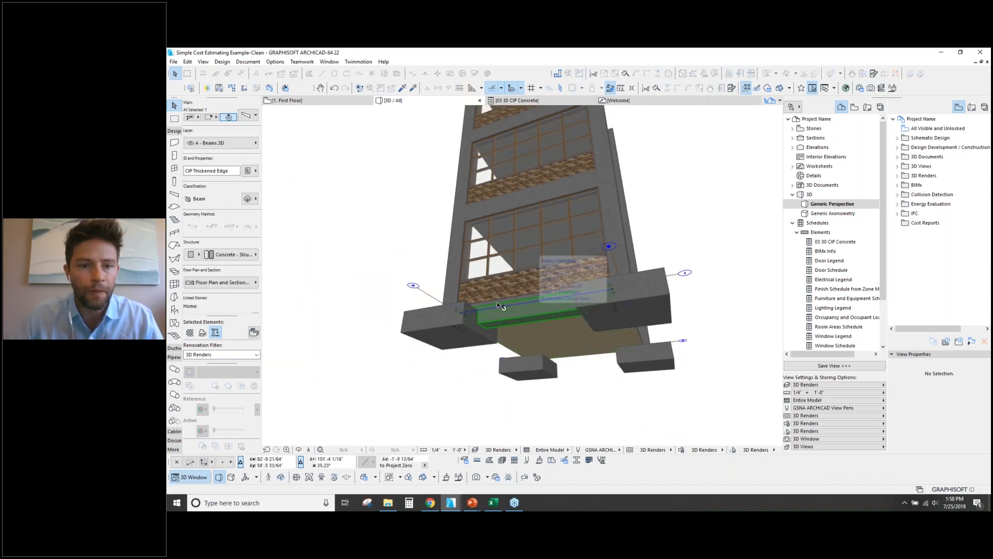
click(249, 170)
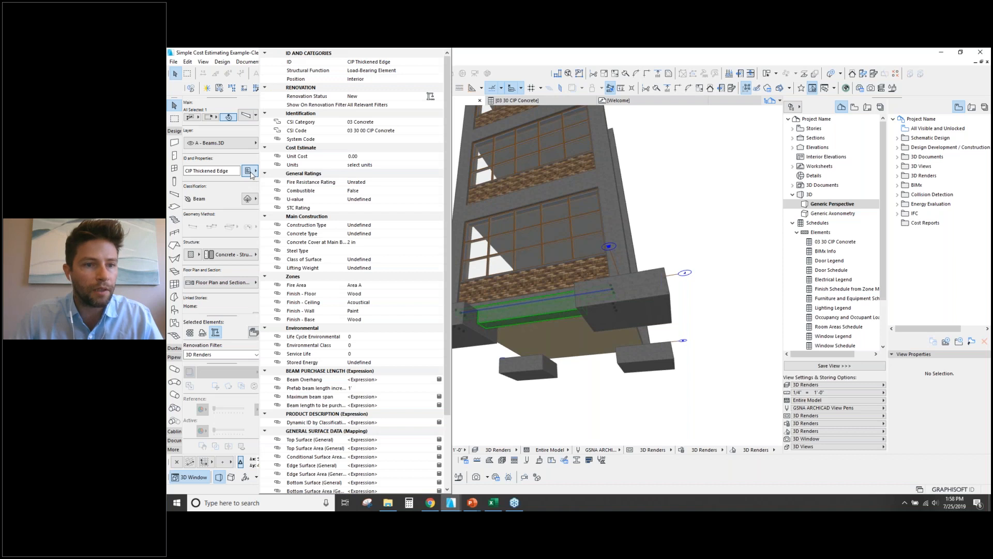
click(374, 140)
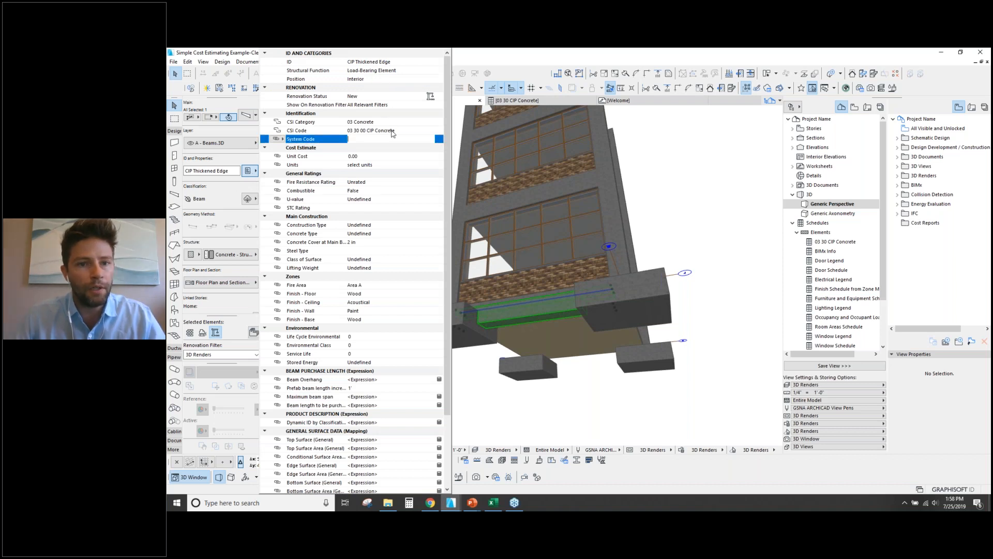
click(402, 131)
drag(402, 131, 380, 143)
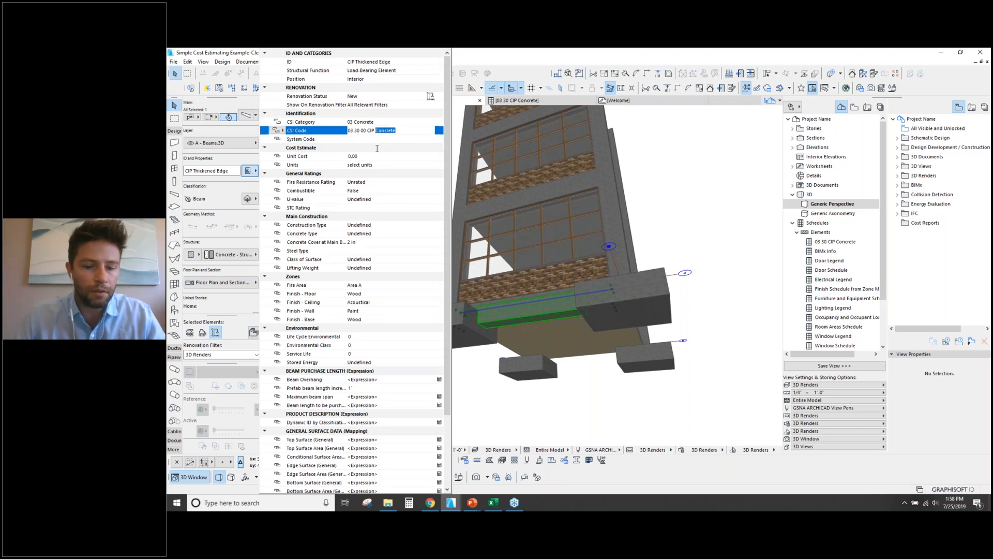
text(Slab on Grade)
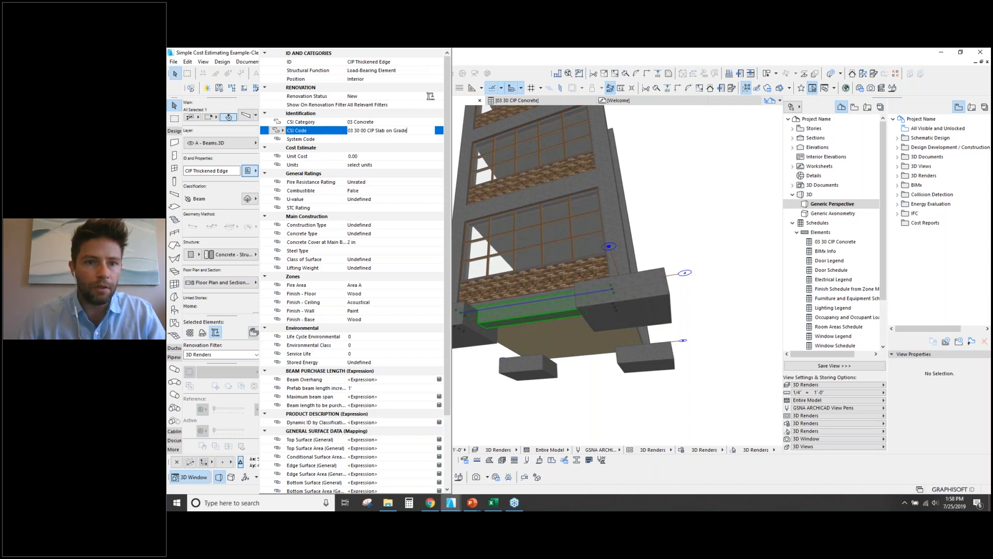
Set the System Code of the thickened edge beam to A1030 Slab on Grade.
click(368, 141)
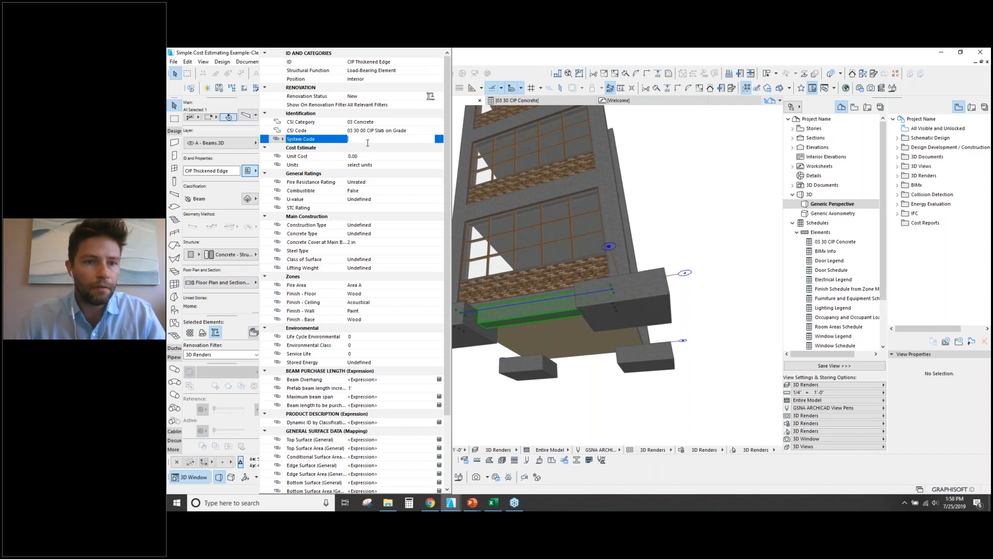
text(A1030)
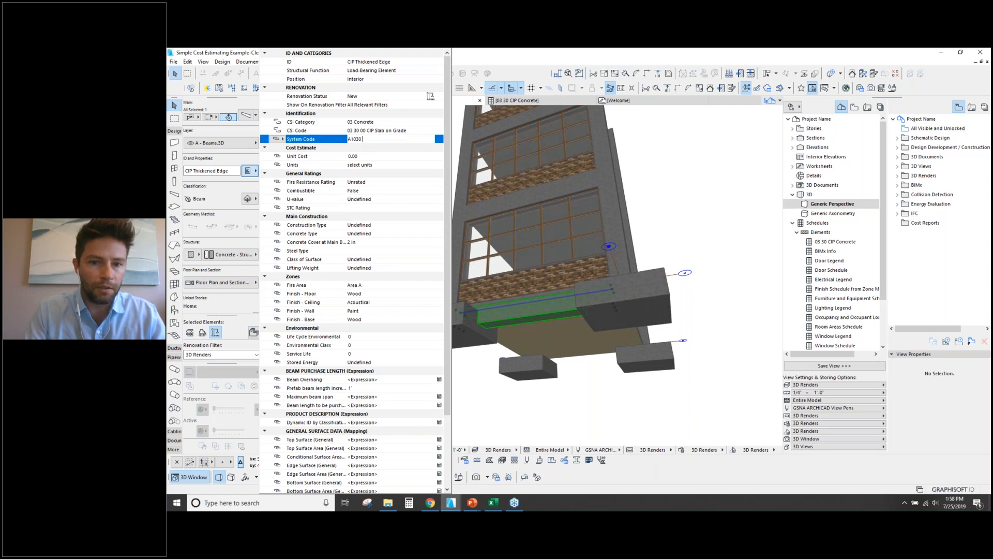
key(Return)
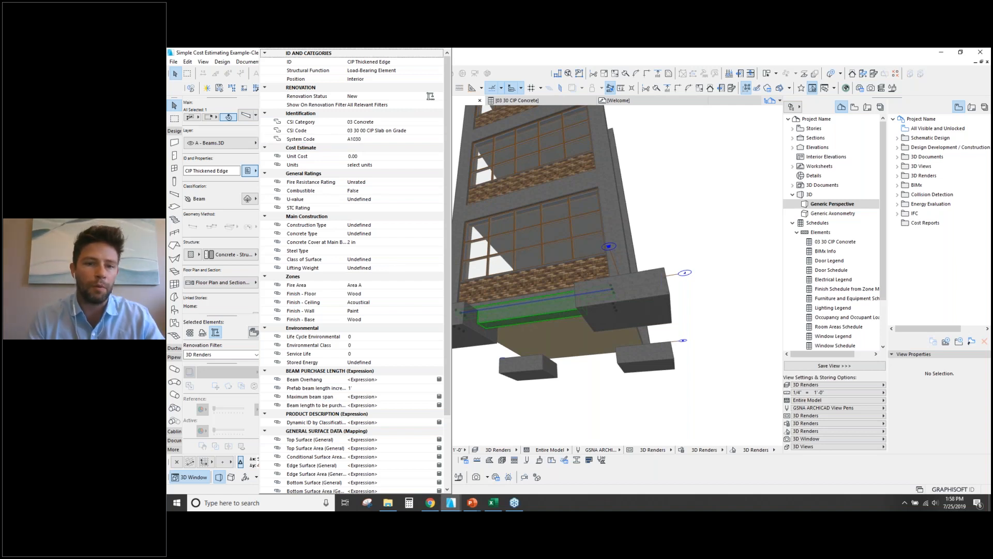
click(372, 140)
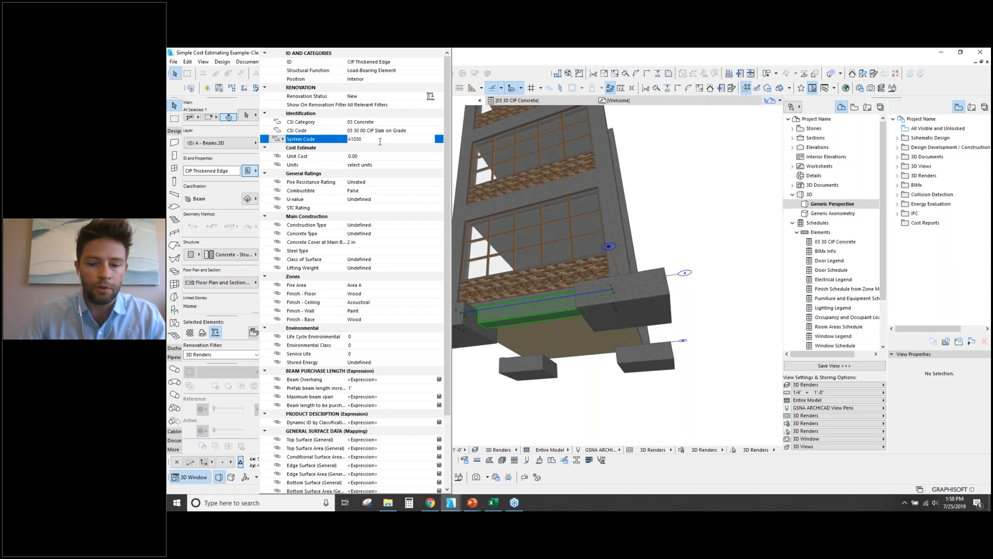
text(Slab on Grade)
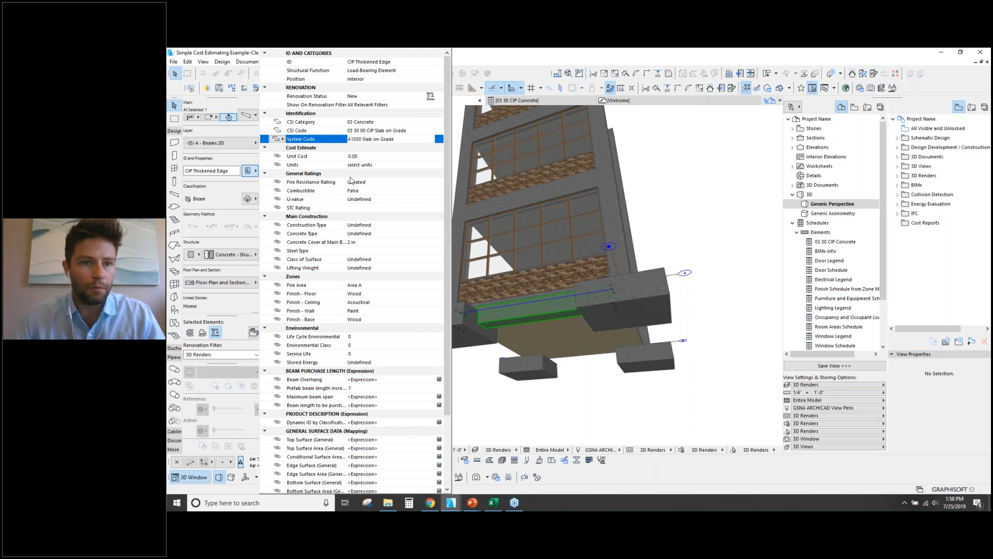
Set the thickened edge beam's cost units to CY and its unit cost to 250.
click(372, 163)
click(439, 164)
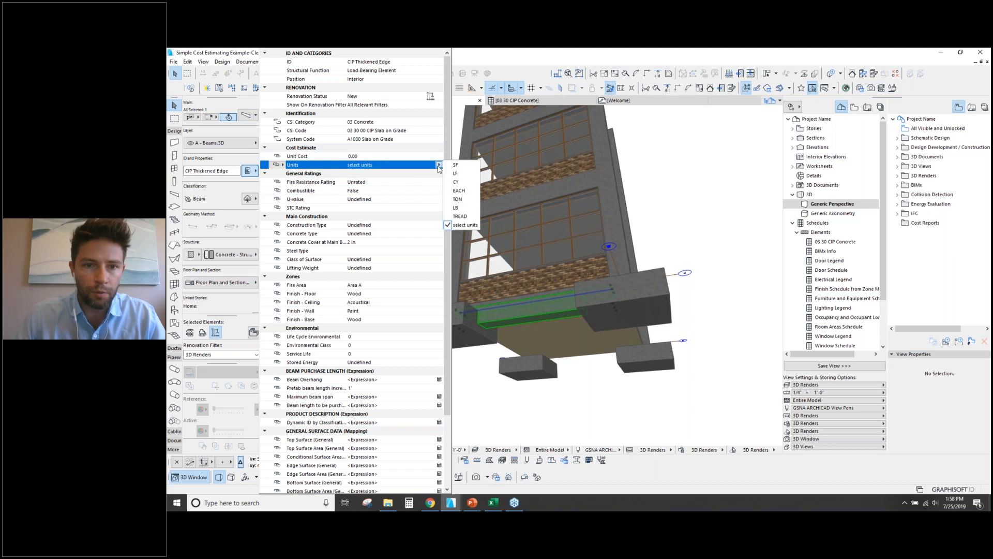
click(457, 182)
click(358, 156)
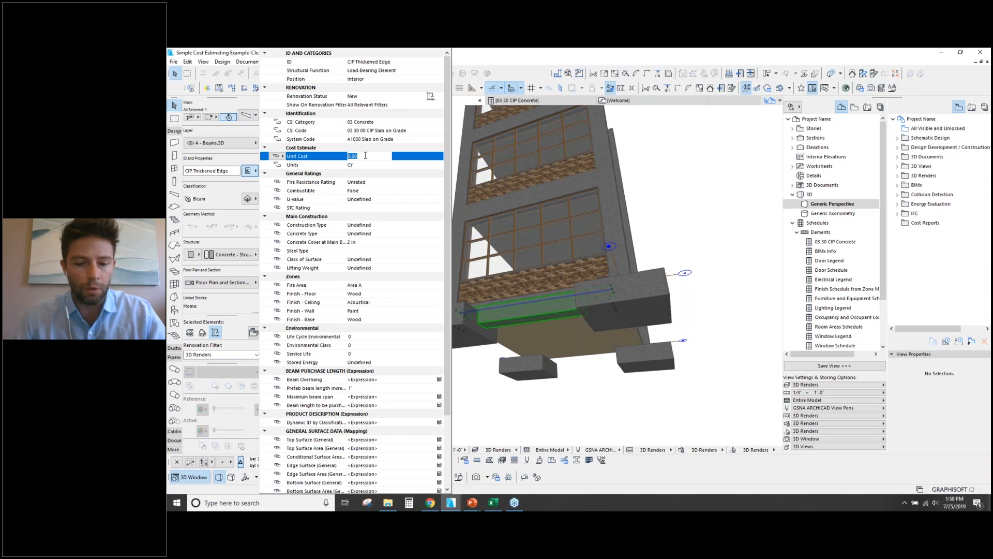
text(250)
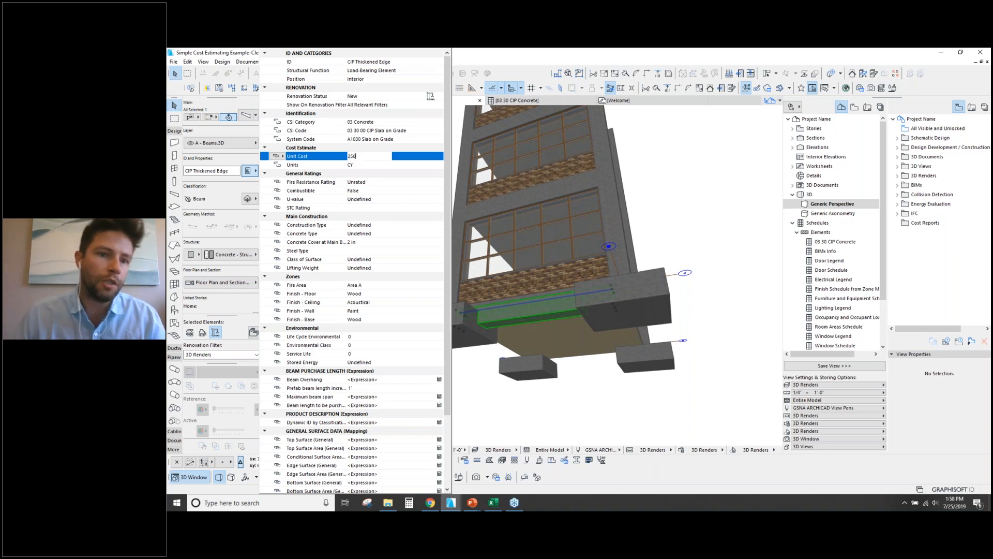
key(Return)
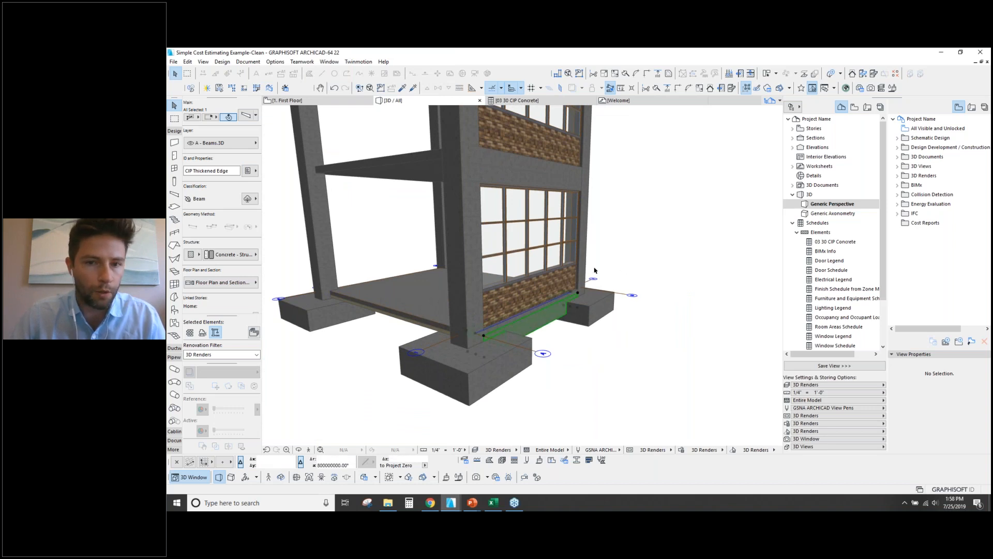
Deselect the beam and check the 03 30 00 CIP Slab on Grade group in the CIP Concrete schedule.
scroll(594, 271, down, 2)
drag(527, 254, 529, 271)
key(Escape)
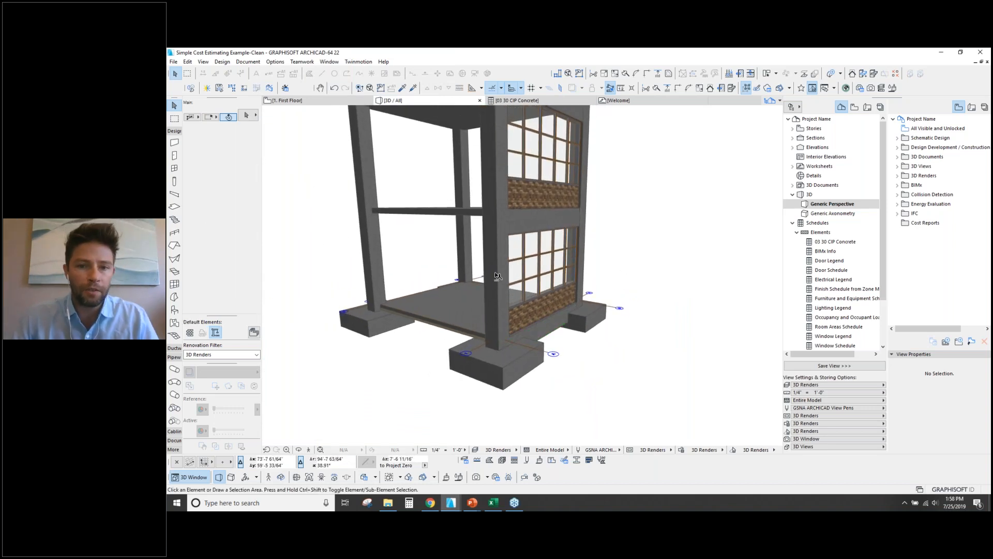
click(548, 103)
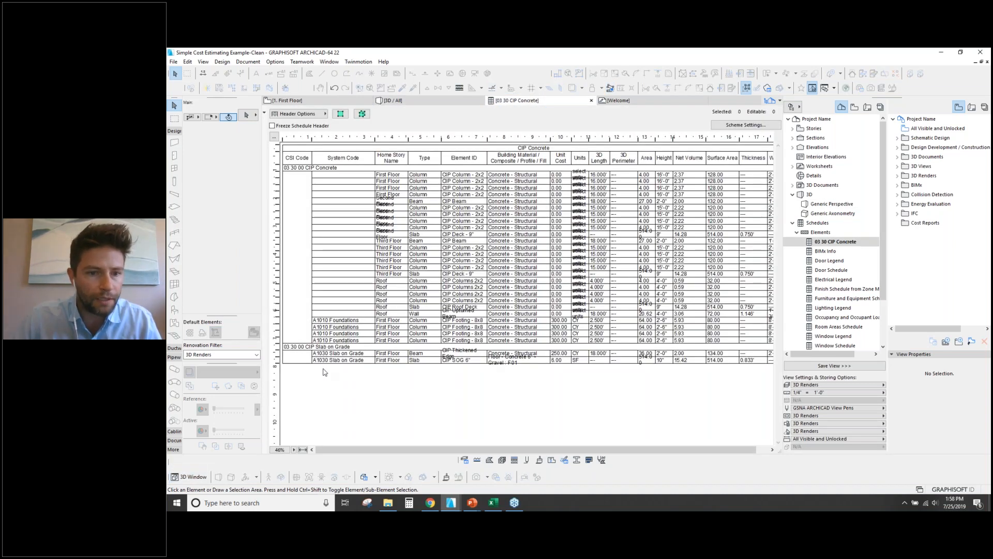
click(298, 347)
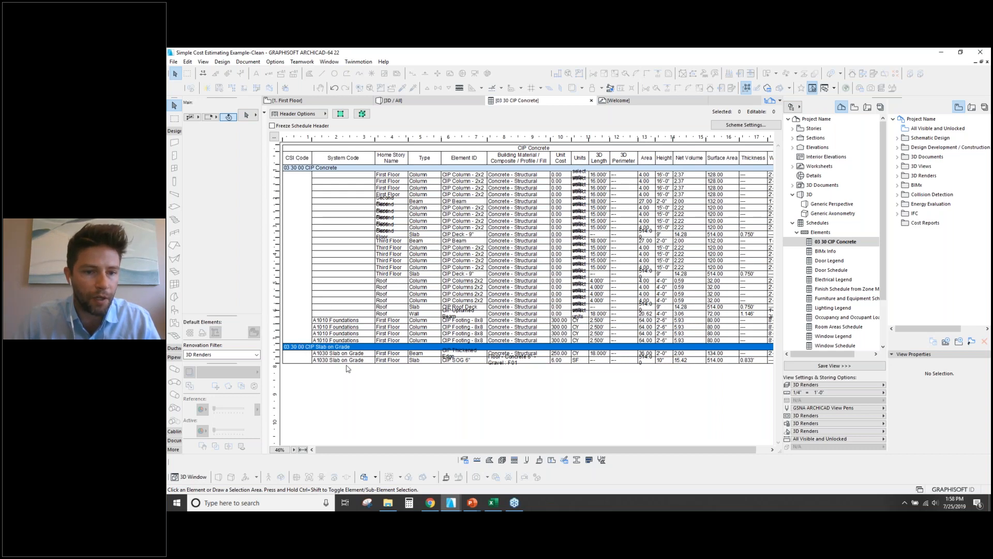
click(313, 425)
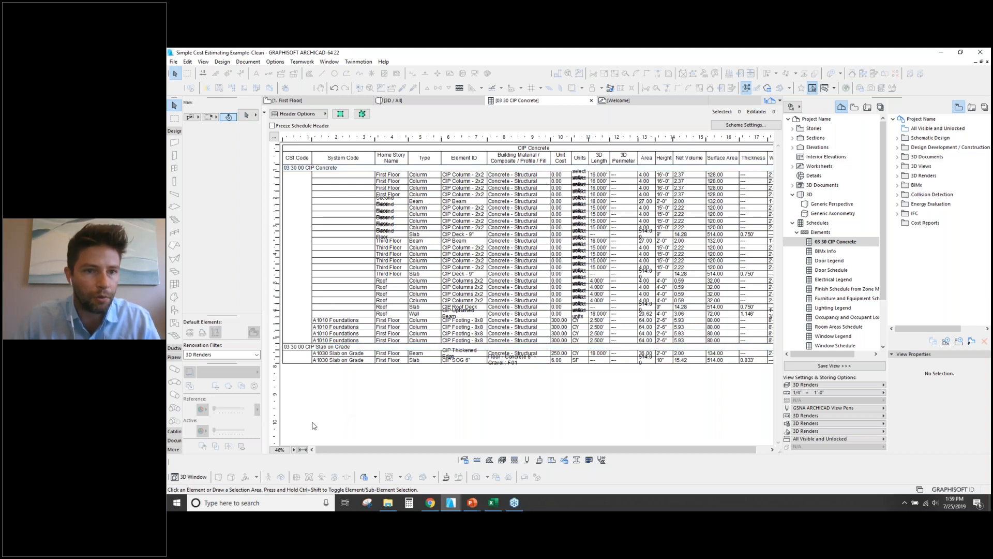
Move the System Code field above CSI Code in the CIP Concrete scheme and widen the schedule's CSI Code column.
click(745, 126)
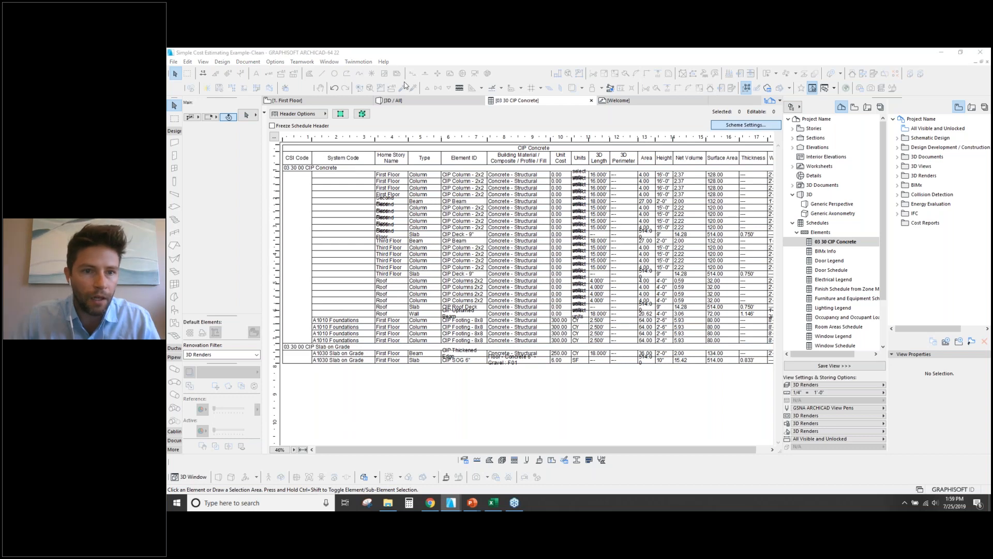
drag(516, 172, 515, 157)
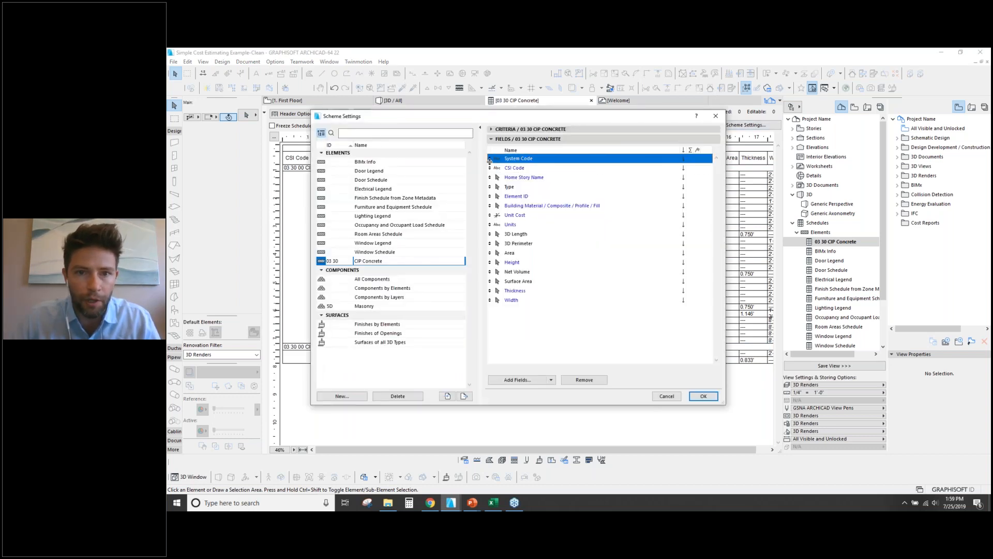
click(704, 396)
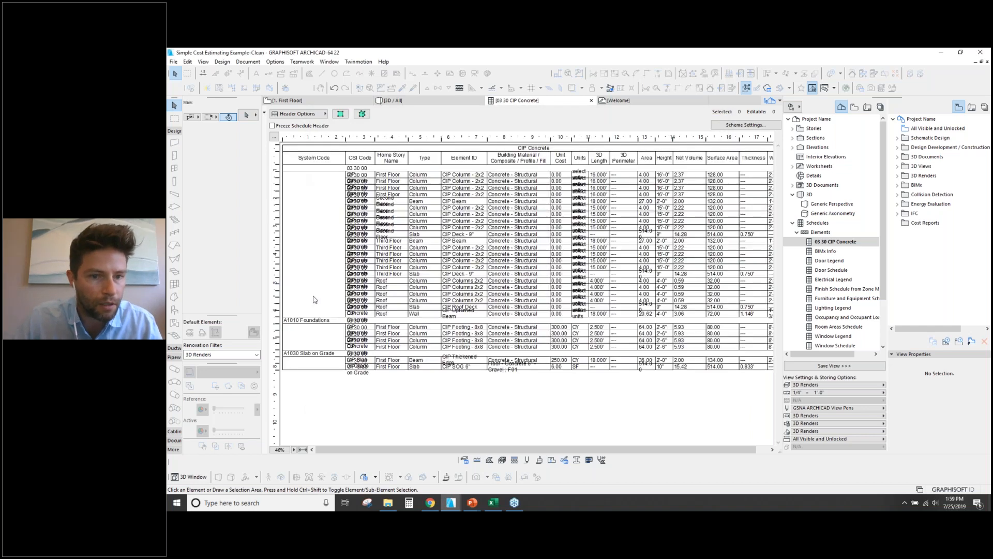
drag(377, 145, 392, 146)
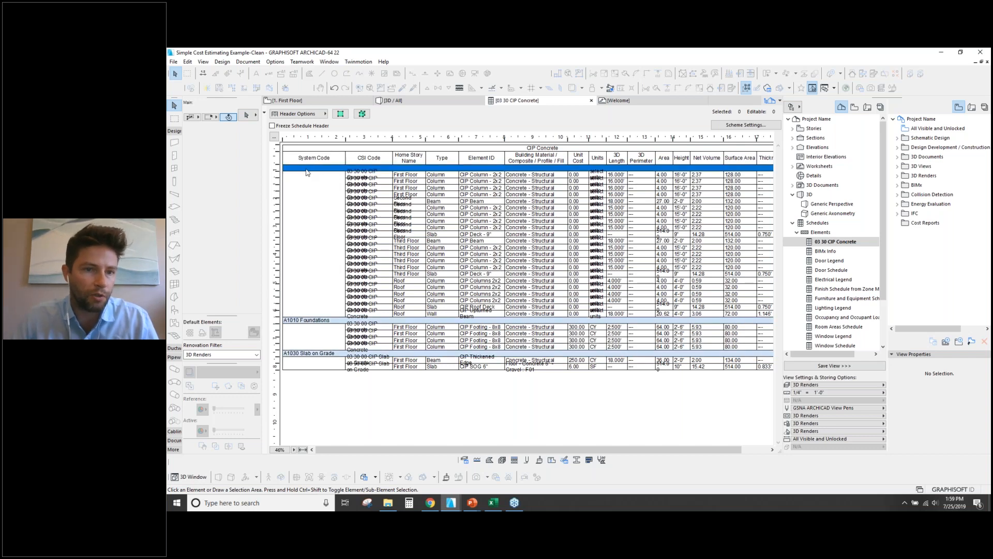
Isolate the schedule elements that have no System Code in the 3D view, deselect them and start a rectangular selection.
click(363, 115)
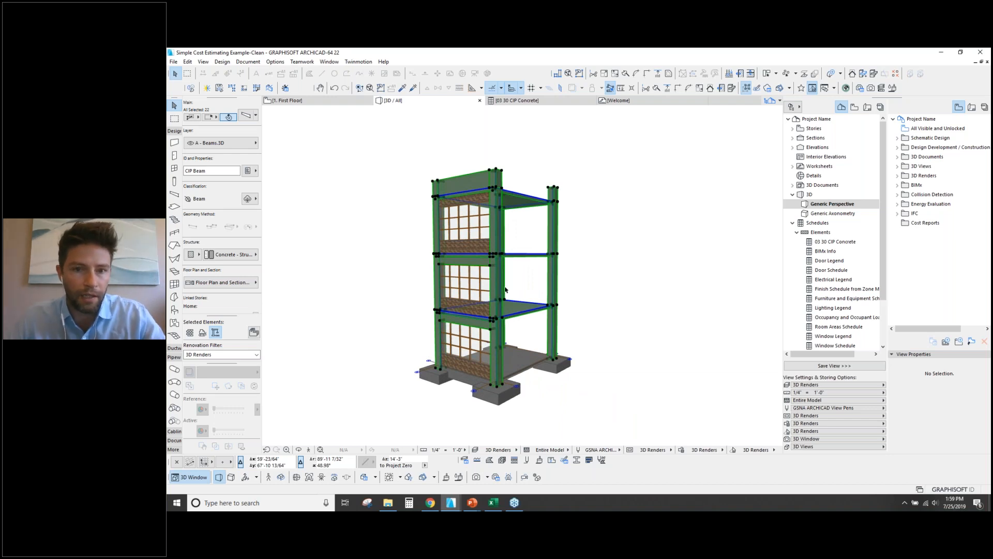
key(F5)
key(Escape)
drag(505, 318, 506, 321)
click(443, 168)
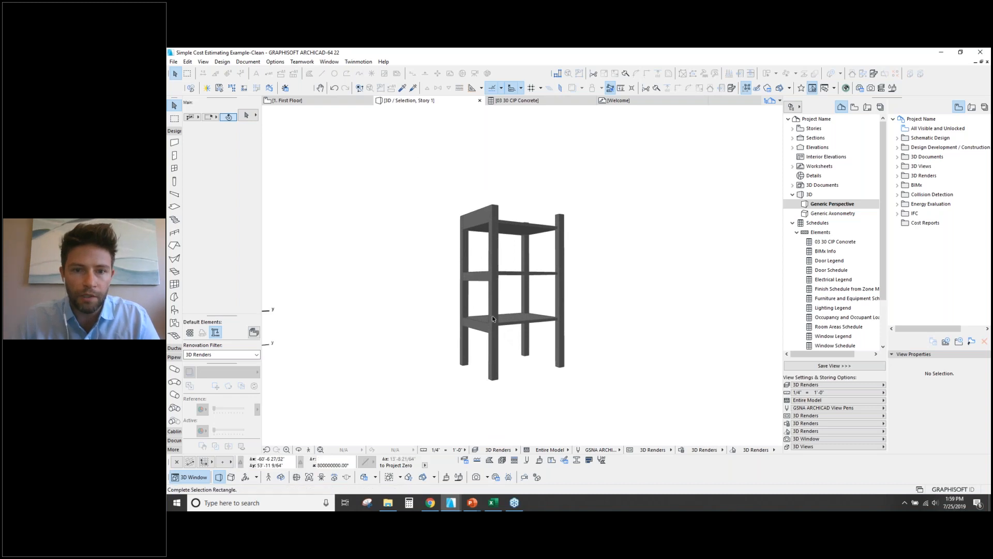
Select all concrete elements in the 3D model and set their System Code to B1010 Upper Floor Construction.
click(623, 417)
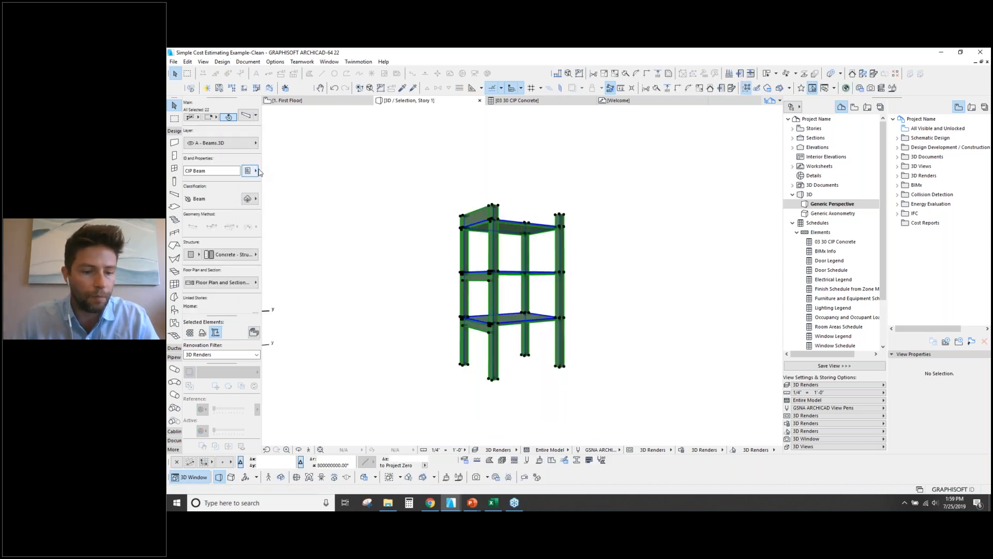
click(381, 88)
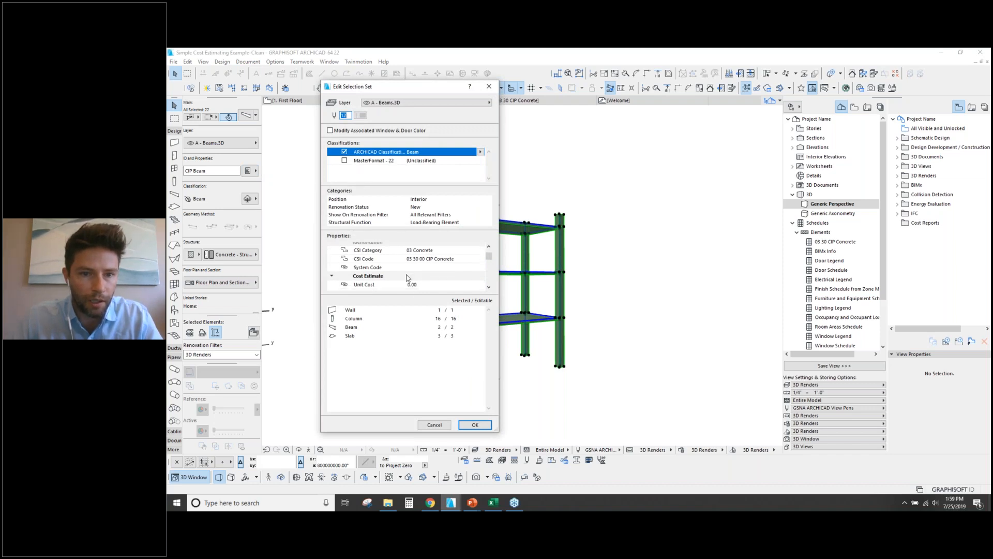
click(423, 273)
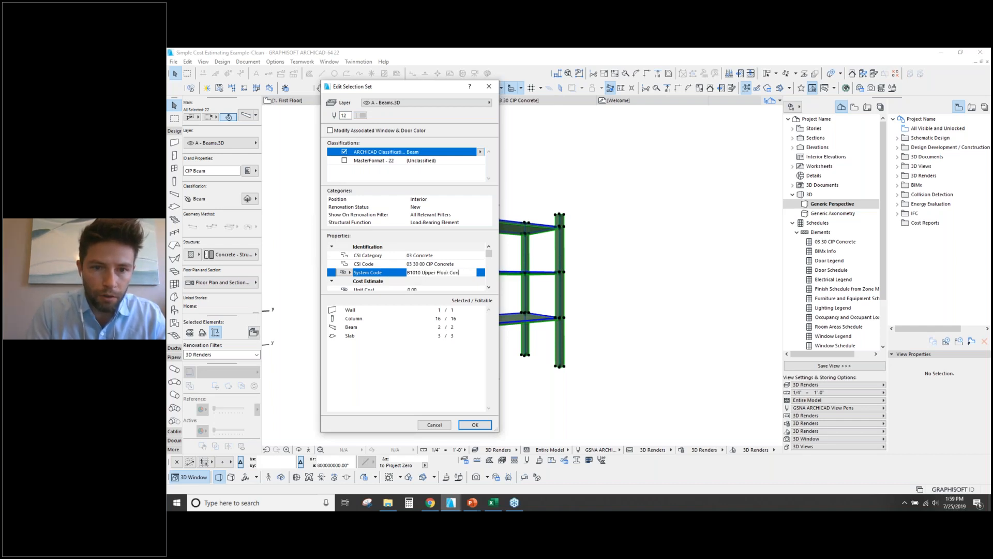
text(B1010 Upper Floor Construction)
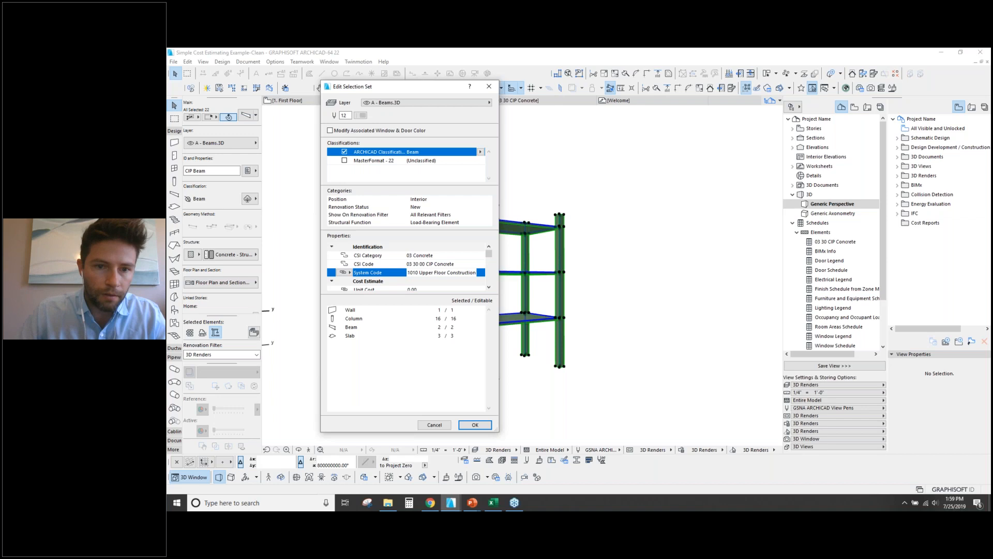
key(Return)
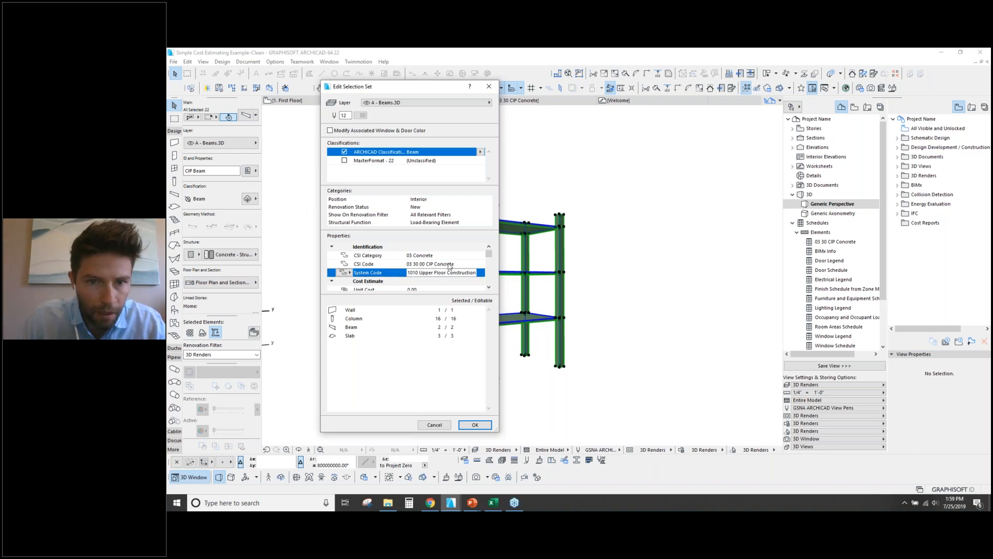
click(475, 428)
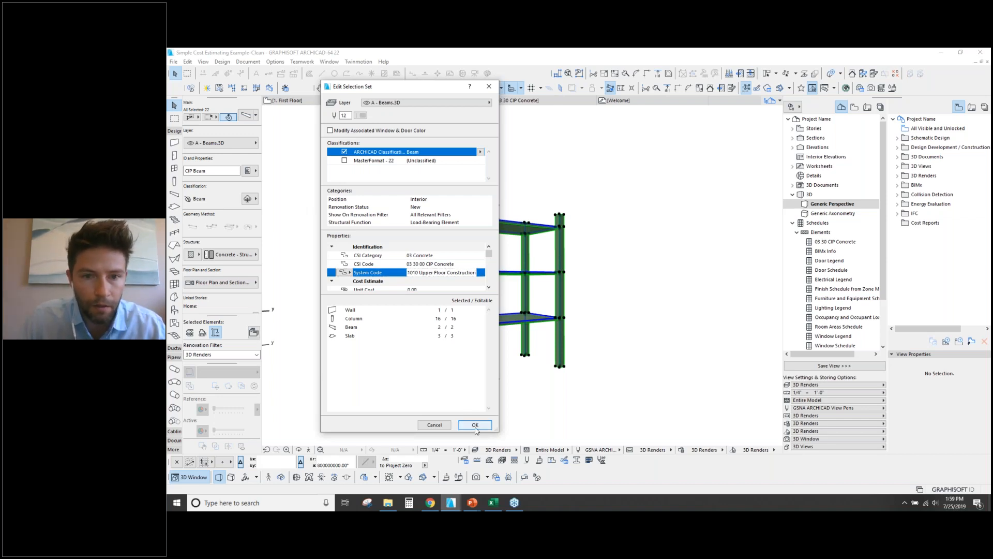
Select the roof-level slab, upturned beam and short column tops, leaving the four top-storey columns below the roof out of the selection.
drag(465, 237, 479, 255)
click(448, 197)
drag(441, 186, 610, 261)
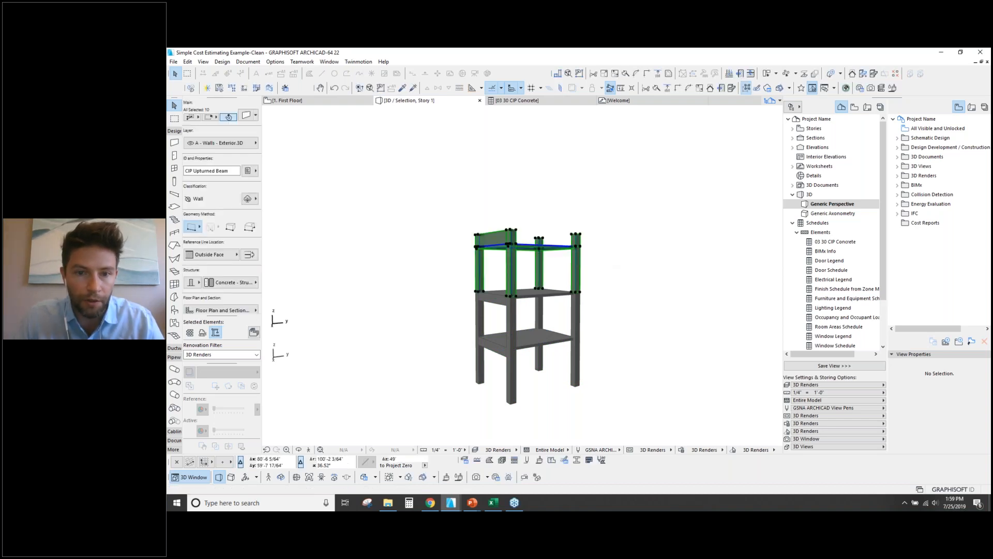
shift+click(510, 269)
shift+click(481, 269)
shift+click(539, 270)
shift+click(571, 268)
Set the System Code of the selected roof elements to B1020 Roof Construction and clear the selection.
click(247, 171)
click(359, 255)
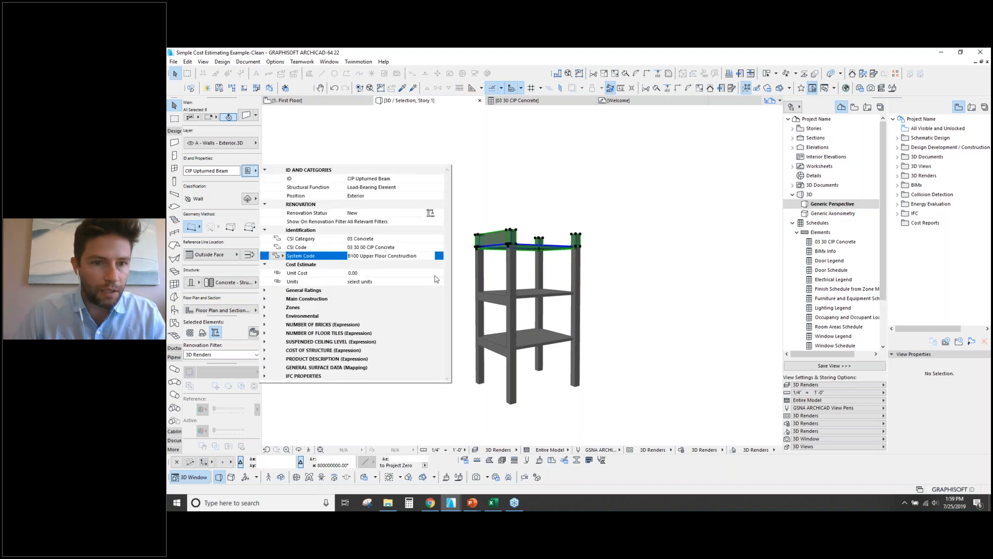
key(Return)
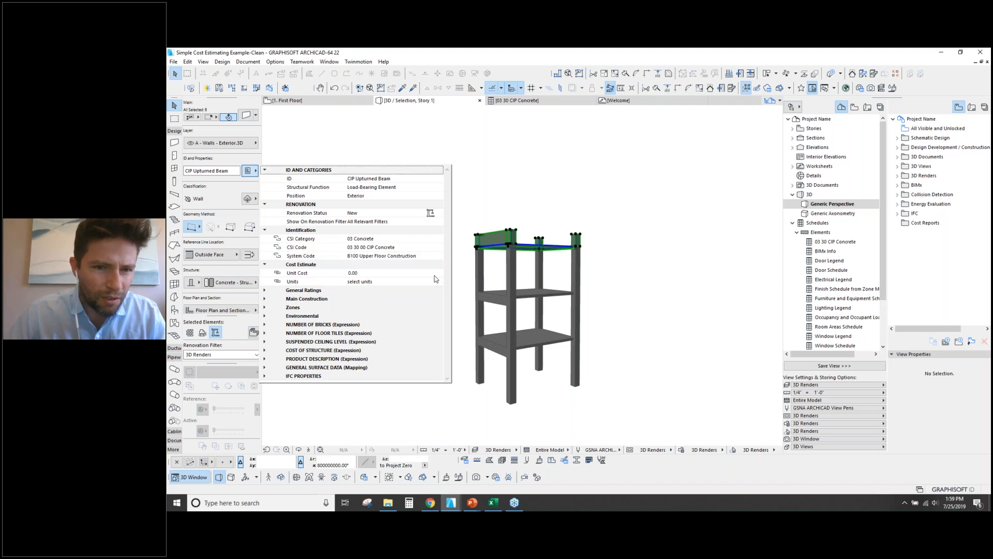
click(355, 256)
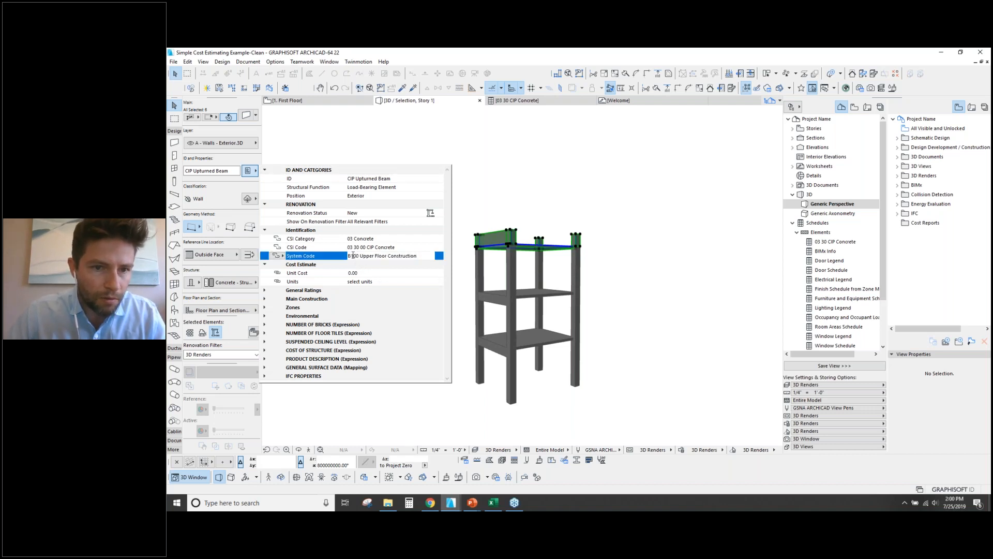
text(2)
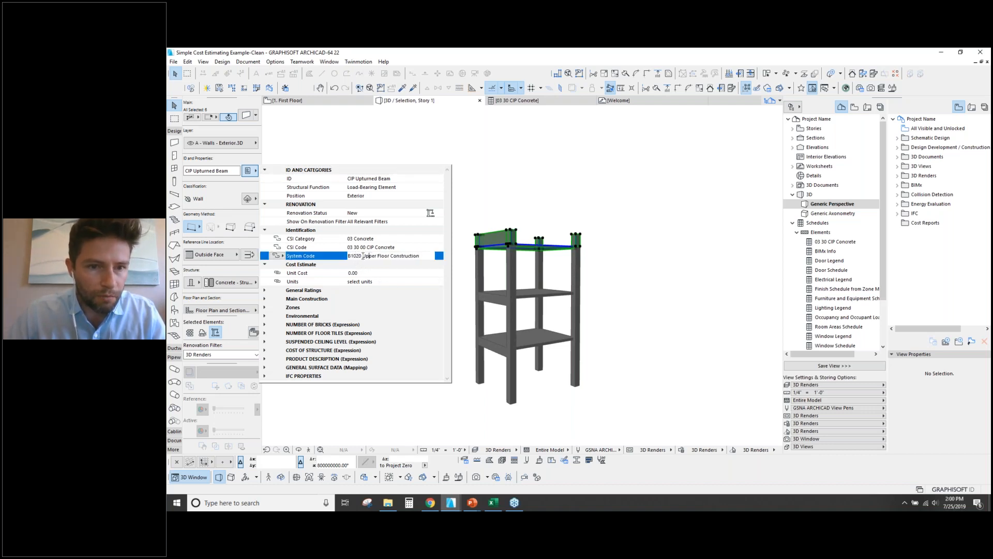
key(Return)
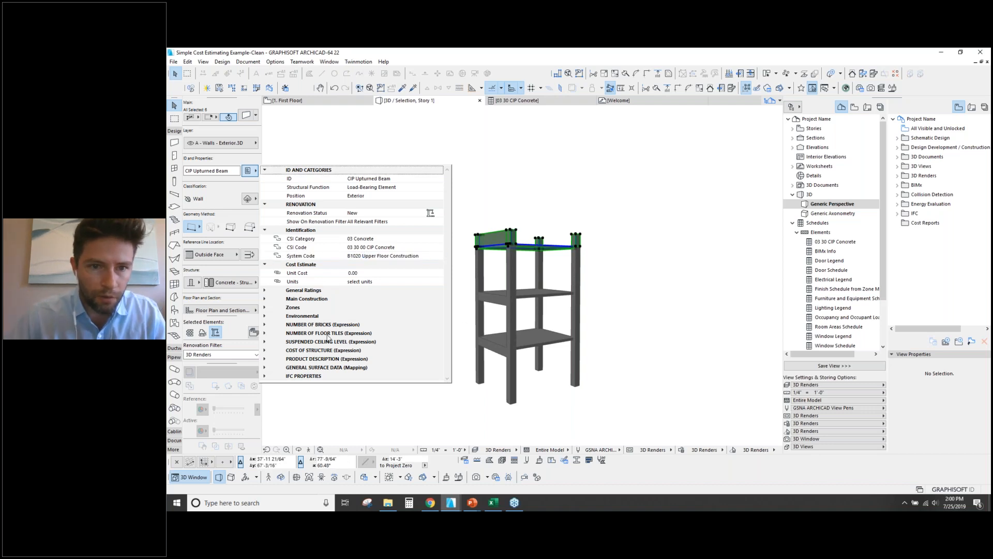
click(419, 253)
drag(413, 255, 365, 261)
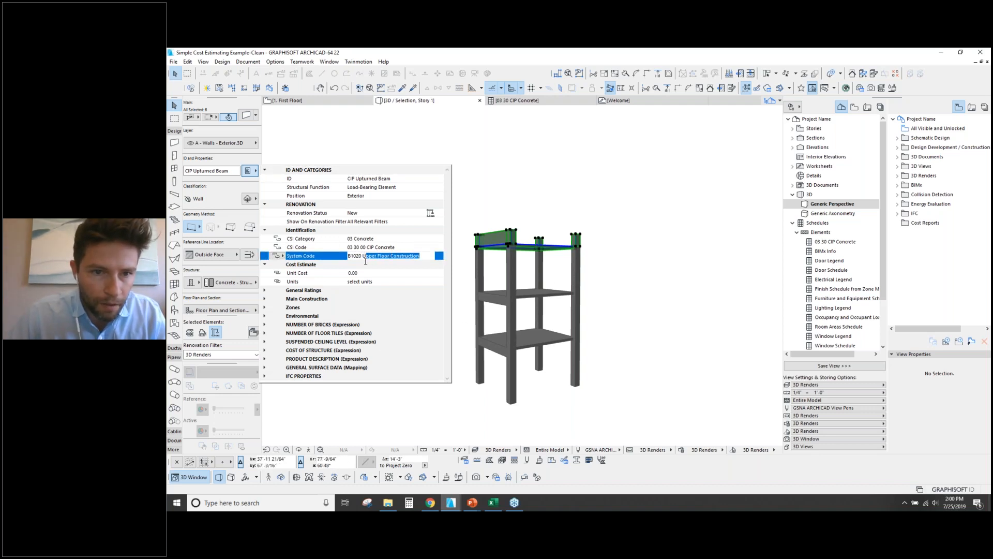
text(Roof Cons)
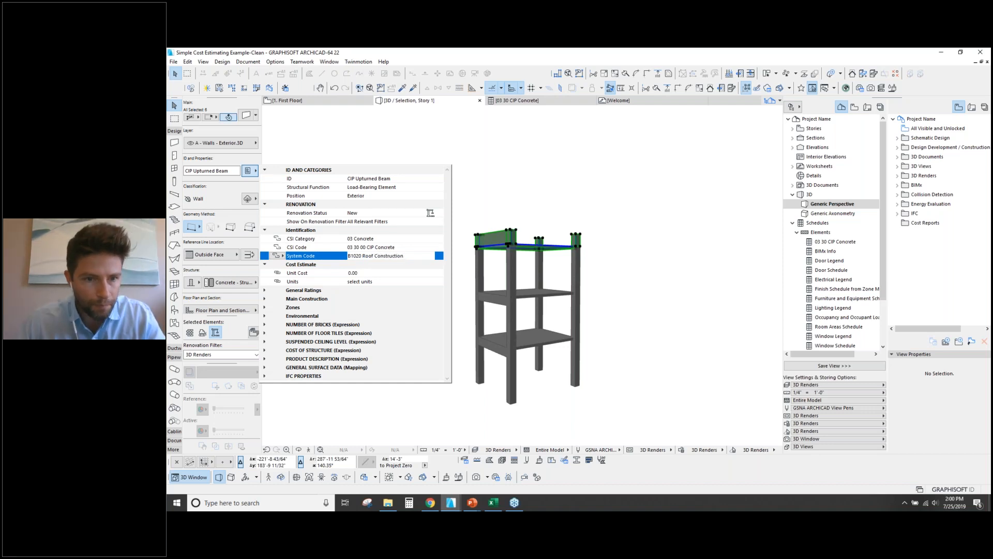
click(561, 319)
key(Escape)
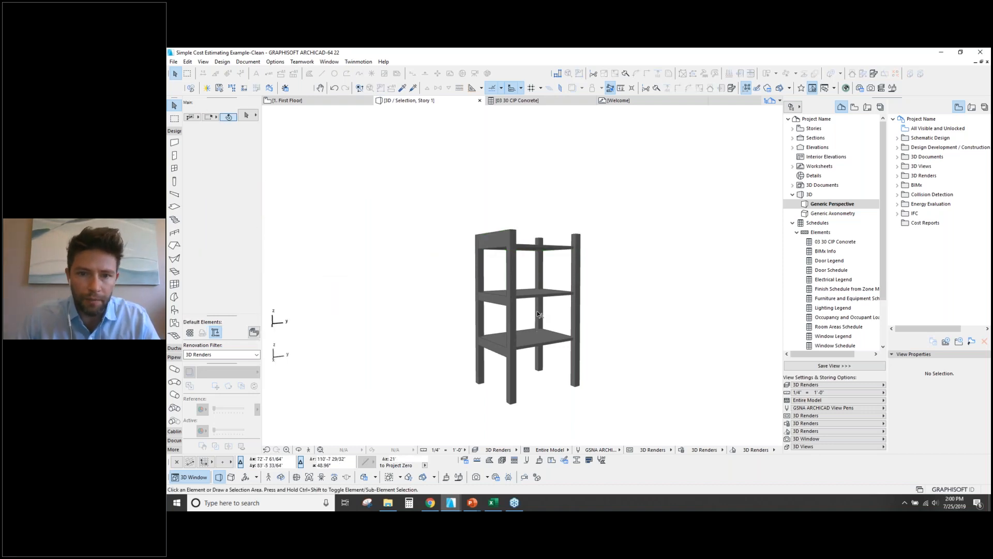
Select the three slabs in the 3D model and set their Cost Estimate units to SF.
drag(538, 314, 540, 346)
click(542, 347)
shift+click(536, 308)
shift+click(536, 262)
click(248, 172)
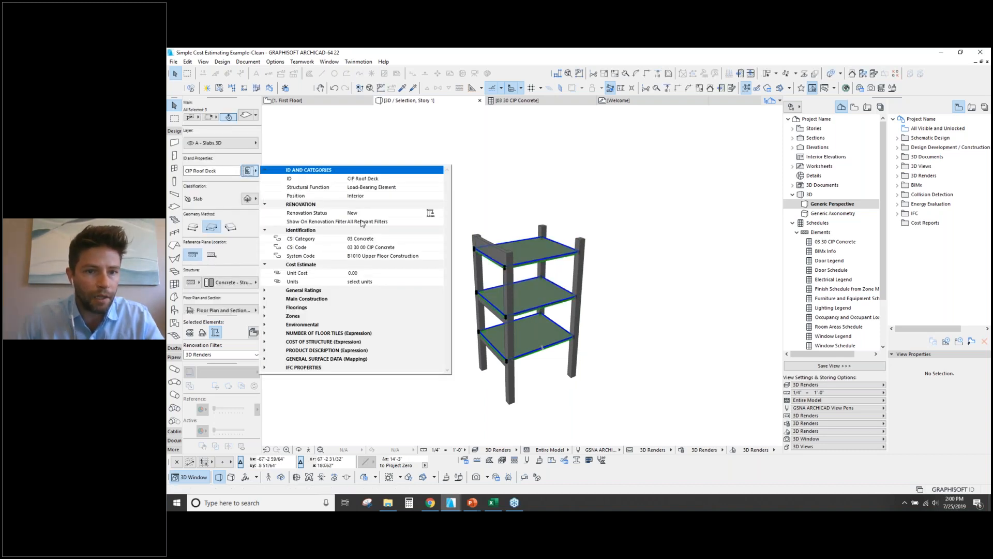
scroll(249, 235, down, 5)
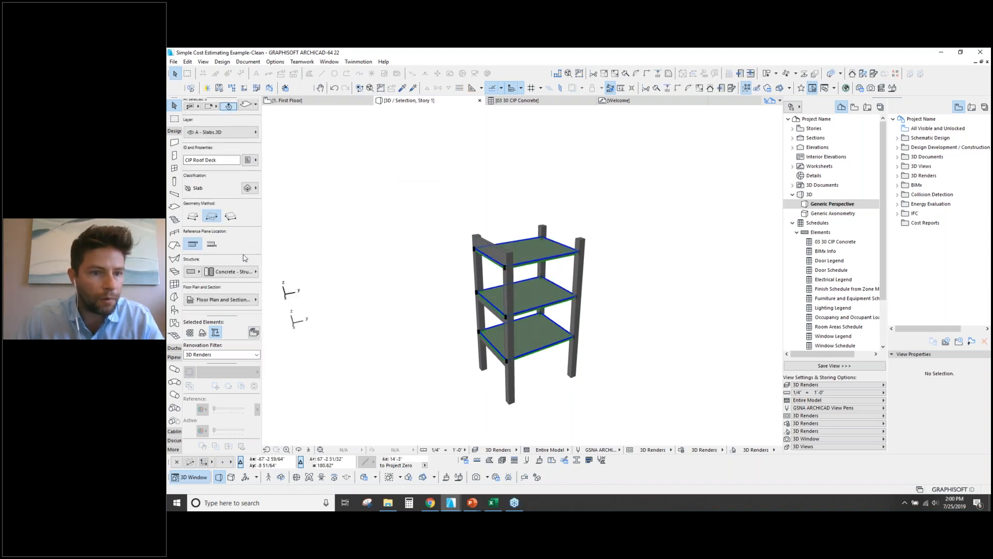
scroll(222, 240, up, 5)
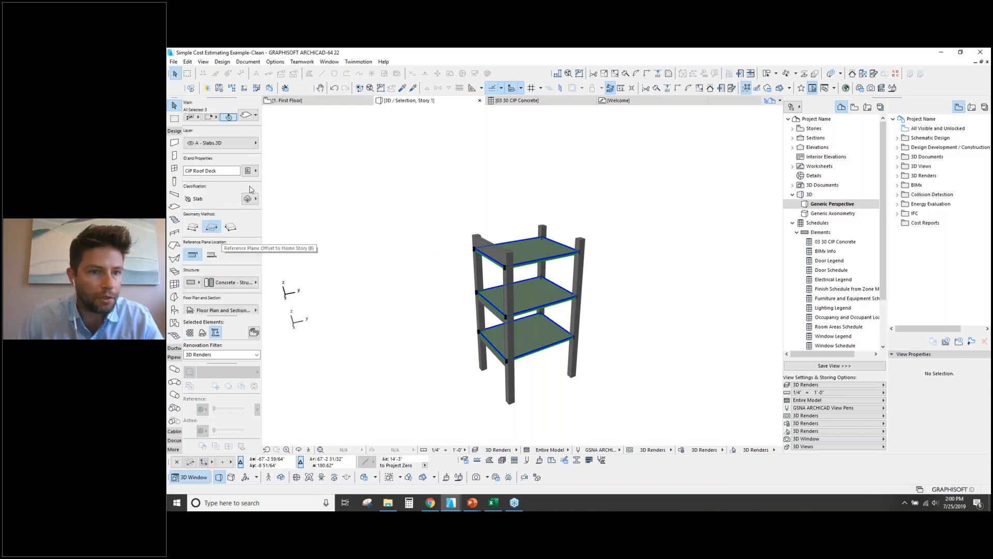
click(249, 171)
click(365, 273)
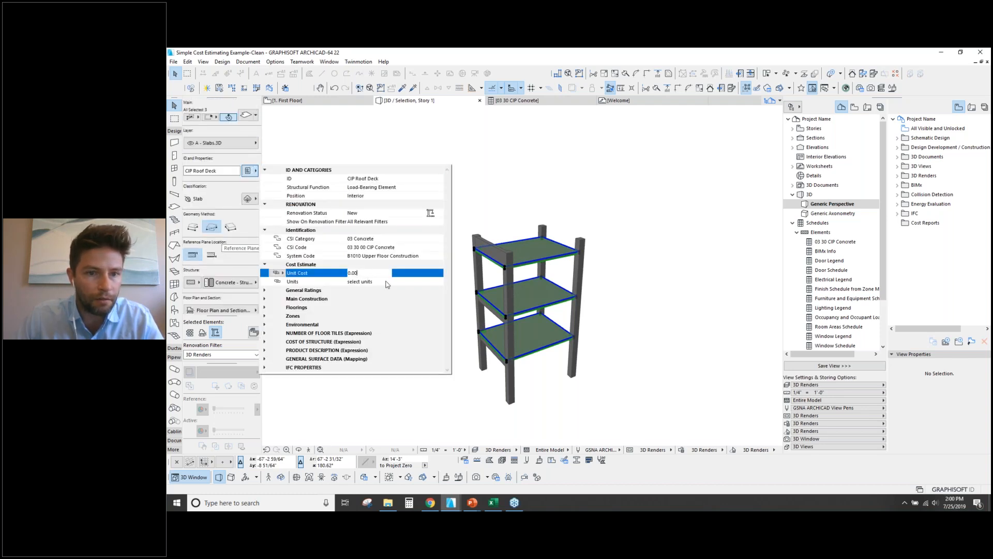
click(367, 282)
click(438, 282)
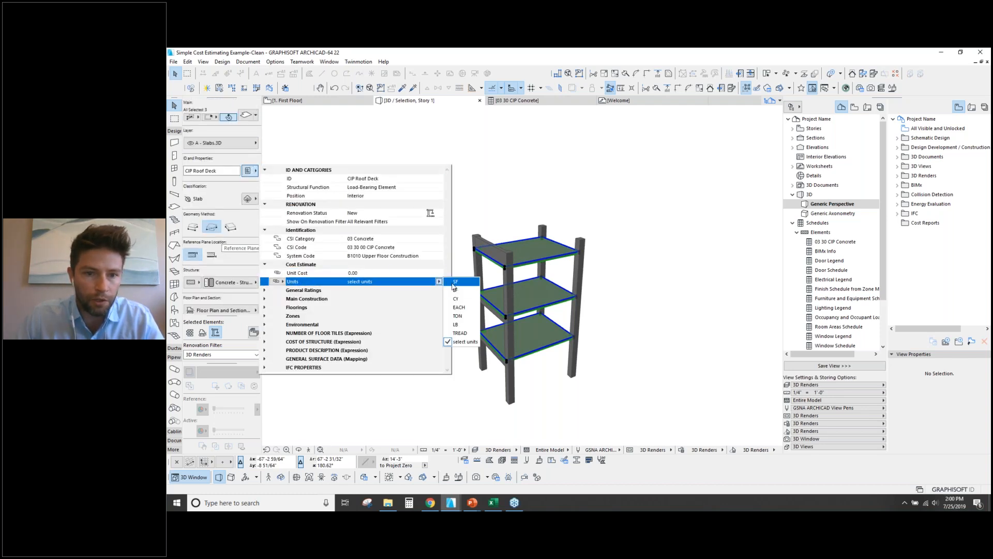
click(455, 282)
Set the unit cost of the three selected slabs to 8 and clear the selection.
click(365, 273)
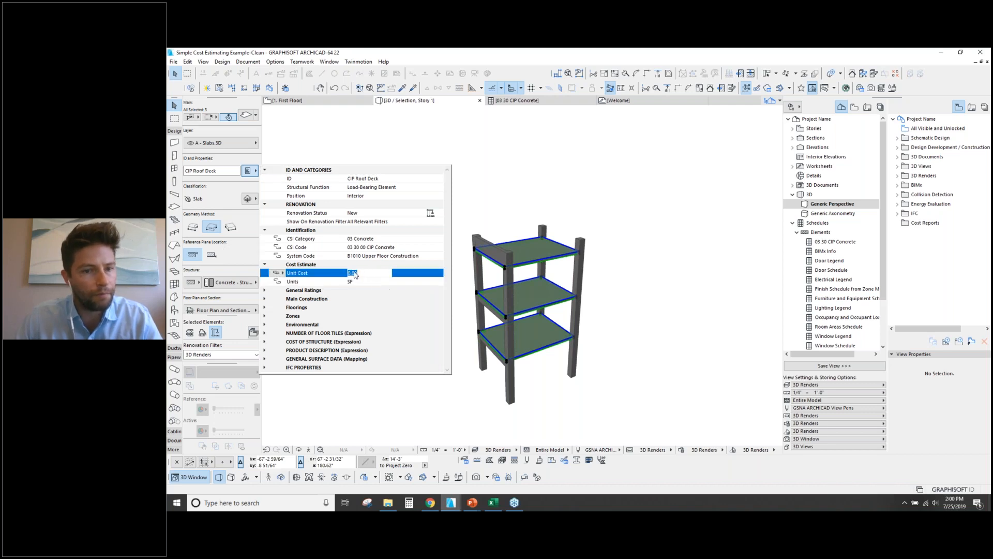
text(8)
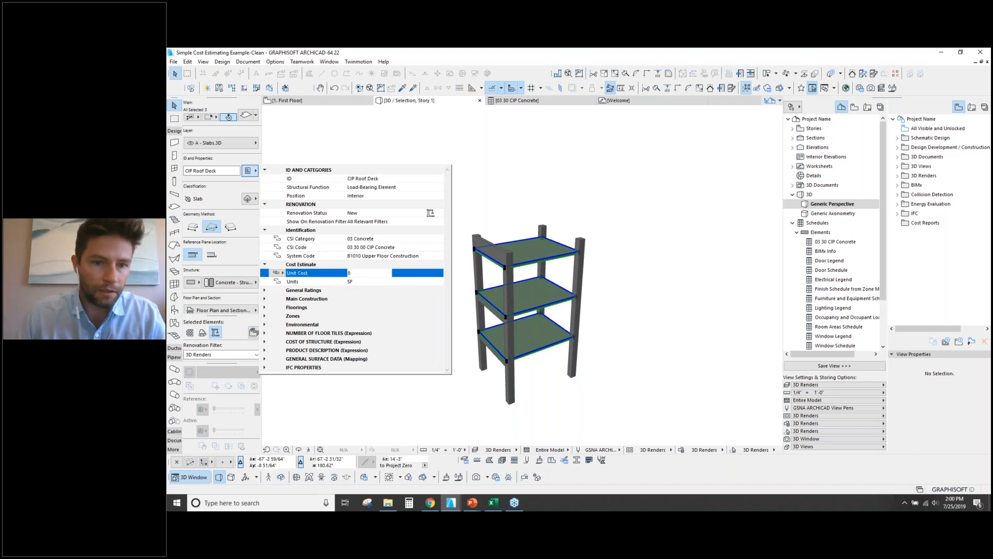
key(Return)
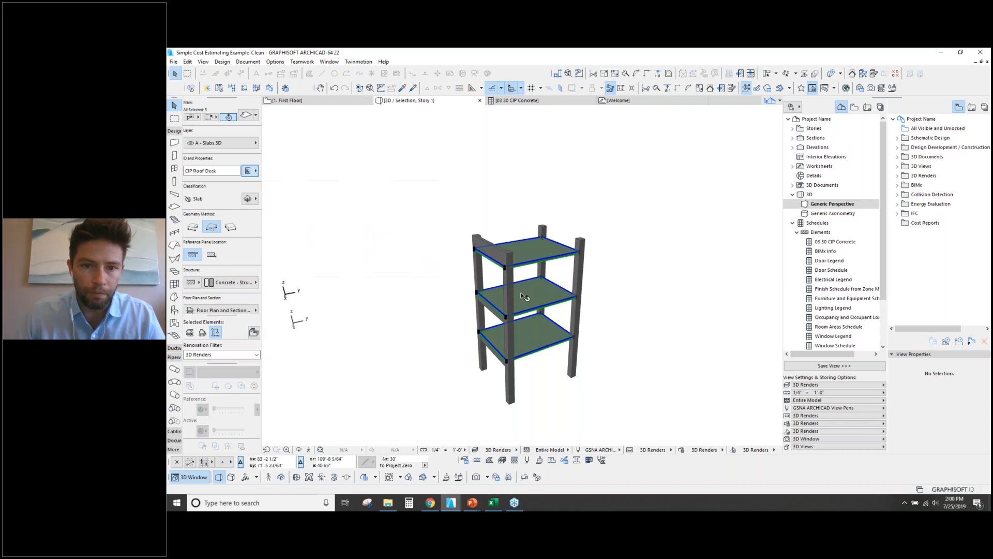
key(Escape)
Select all columns in the model and set their Cost Estimate units to CY.
drag(501, 347, 502, 392)
click(175, 184)
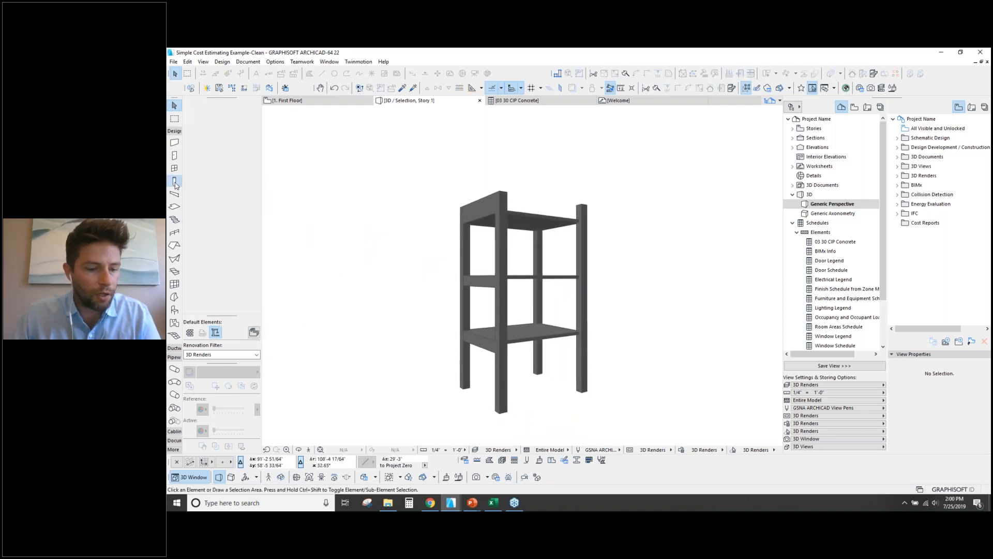
key(ctrl+a)
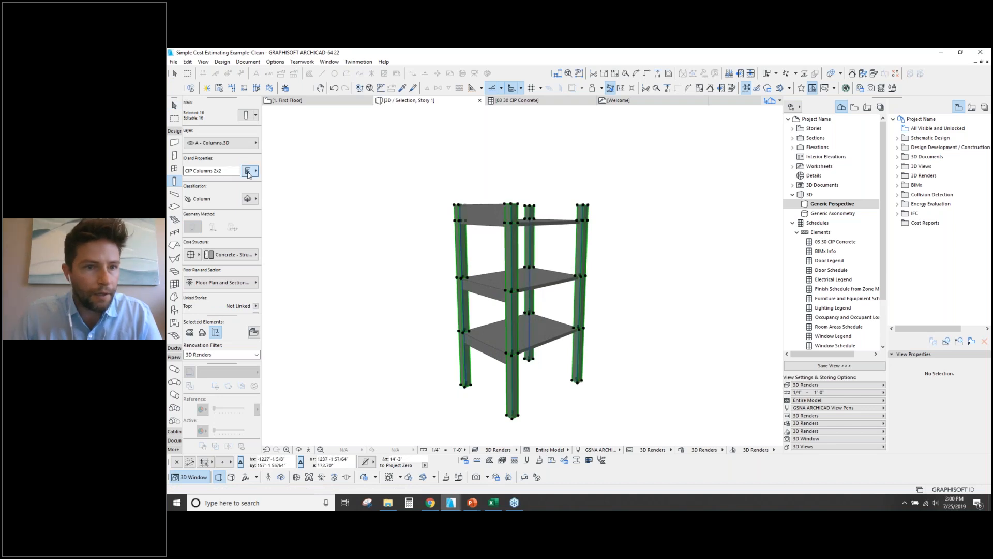
click(248, 172)
click(383, 264)
click(439, 265)
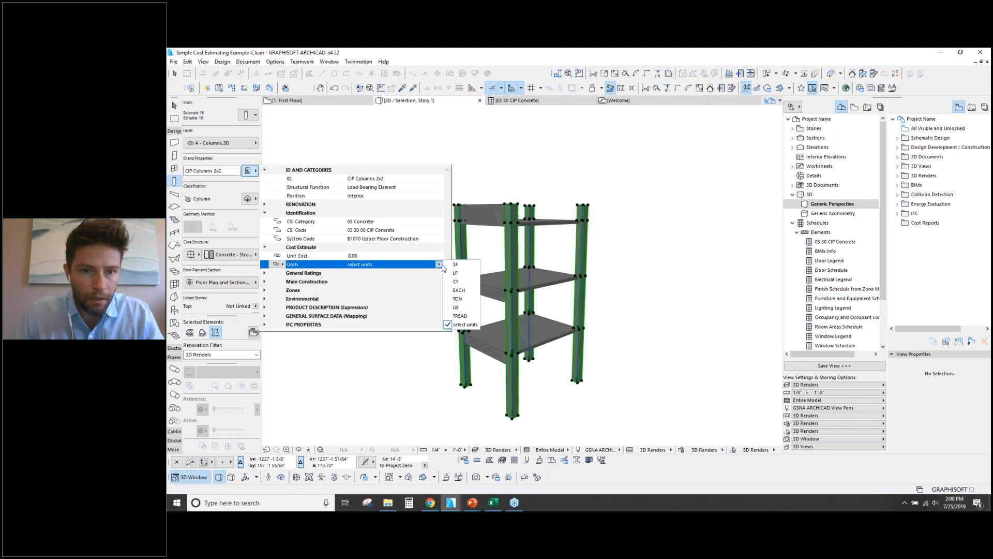
click(459, 282)
Set the unit cost of the selected columns to 700.00 and clear the selection.
click(368, 256)
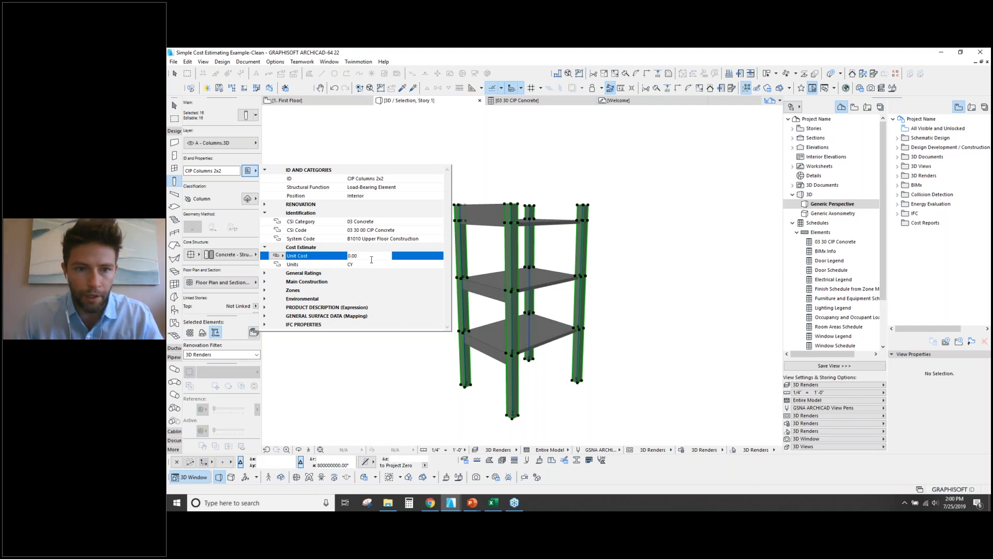
double_click(351, 256)
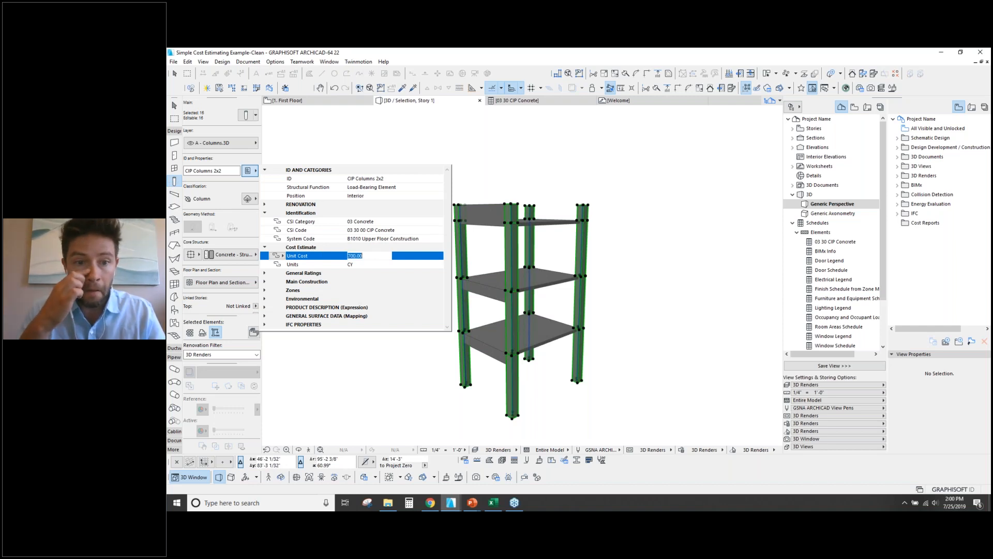
key(Return)
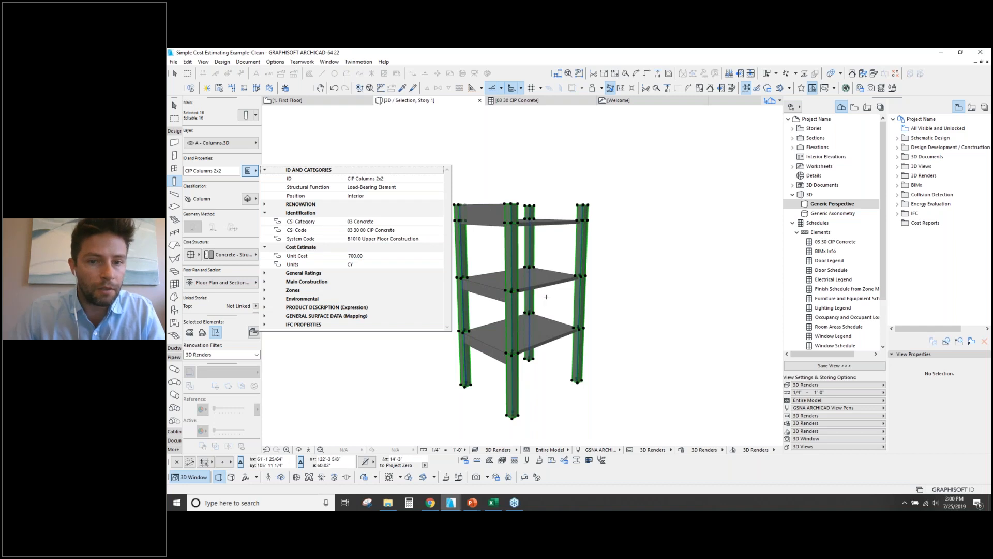
click(551, 329)
key(Escape)
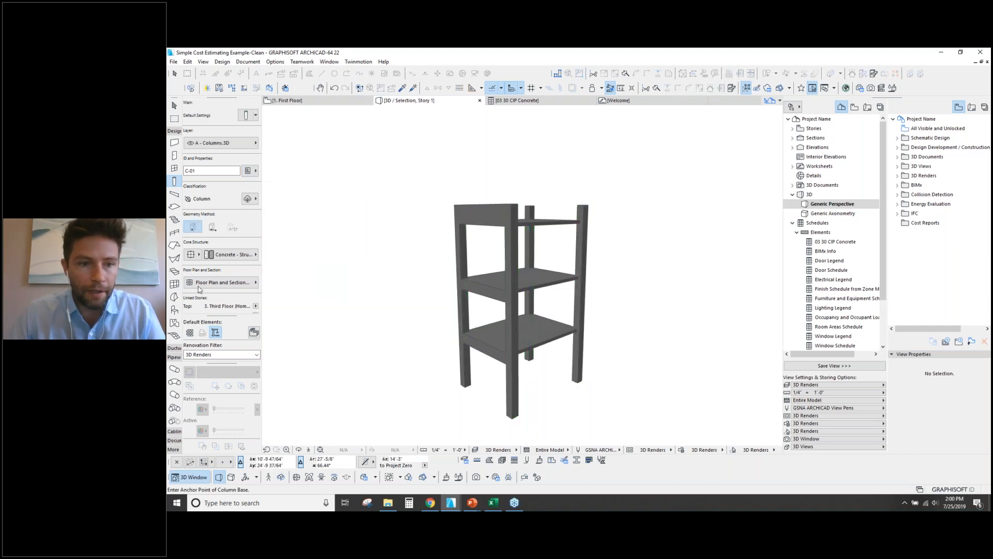
Select all beams in the 3D model and set their Cost Estimate units to LF.
click(173, 195)
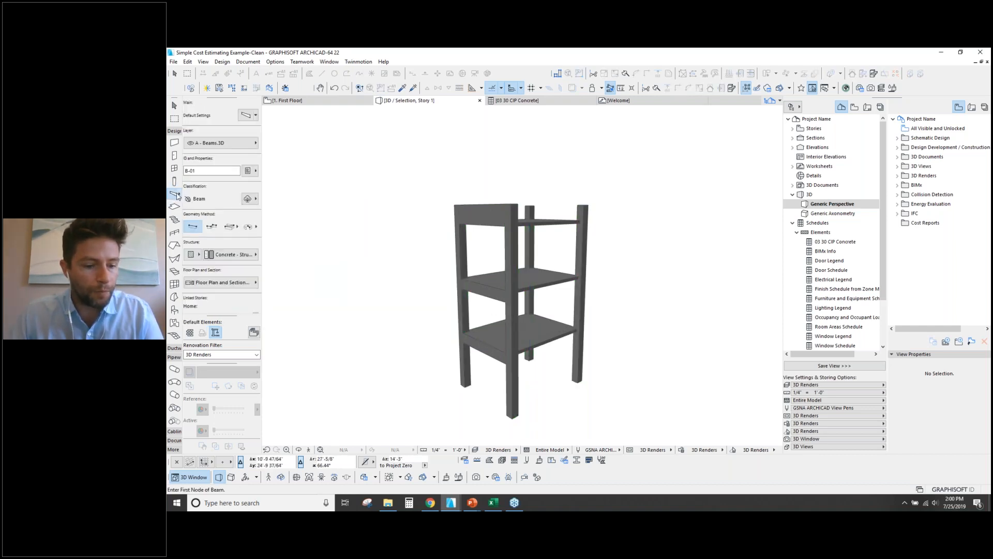
key(ctrl+a)
mouse_move(458, 309)
mouse_down()
mouse_move(579, 261)
mouse_move(476, 315)
mouse_up()
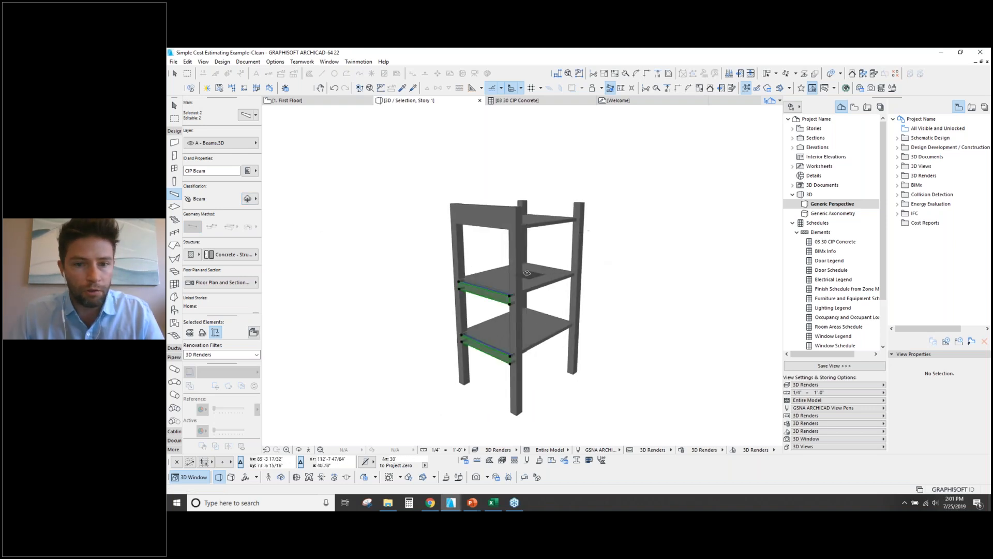
click(248, 170)
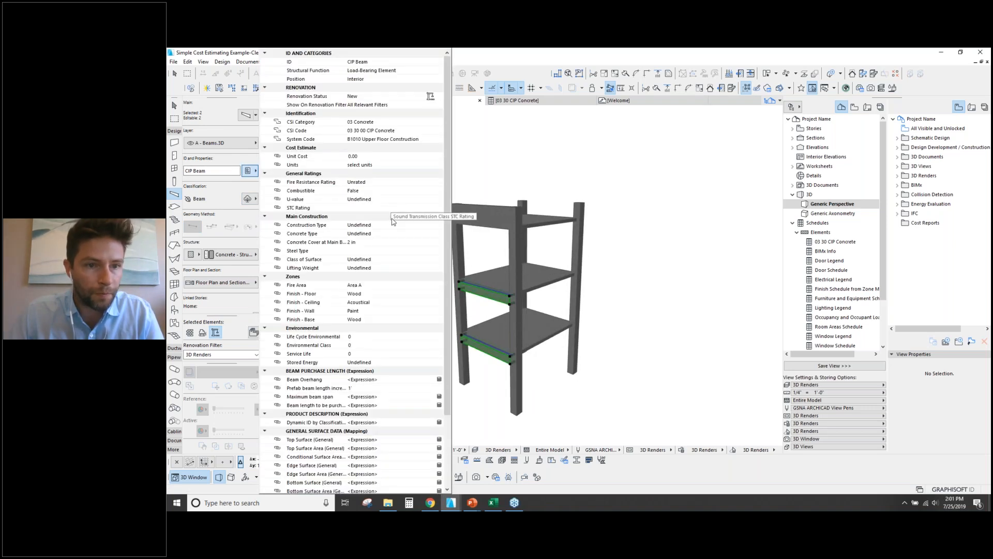
click(373, 165)
click(439, 165)
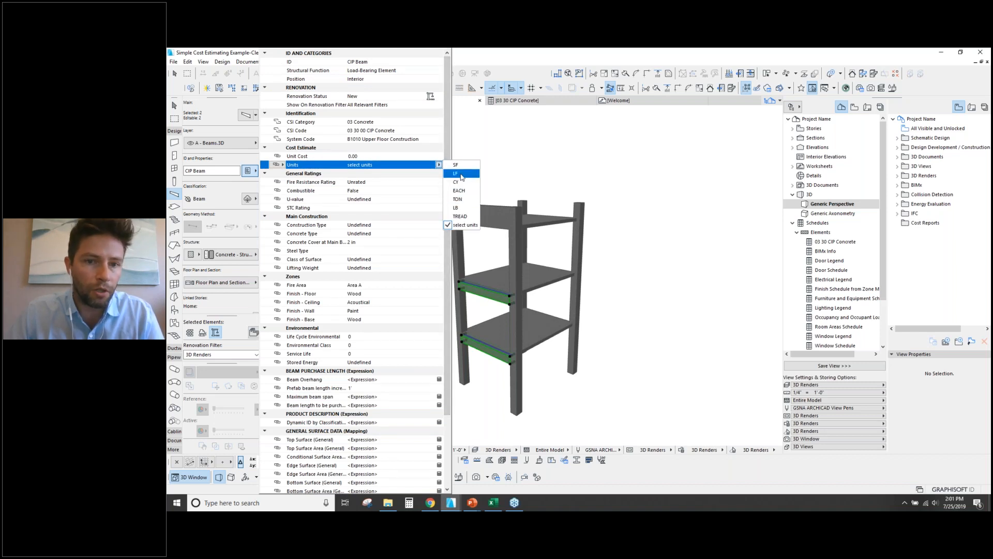
click(455, 173)
Set the unit cost of the selected beams to 75 and clear the selection.
click(365, 157)
double_click(358, 158)
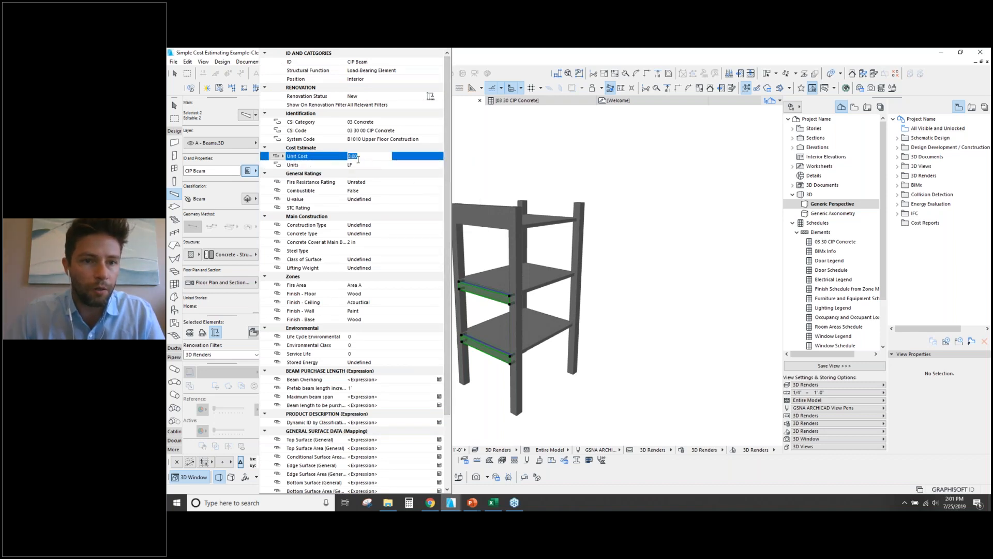
text(75)
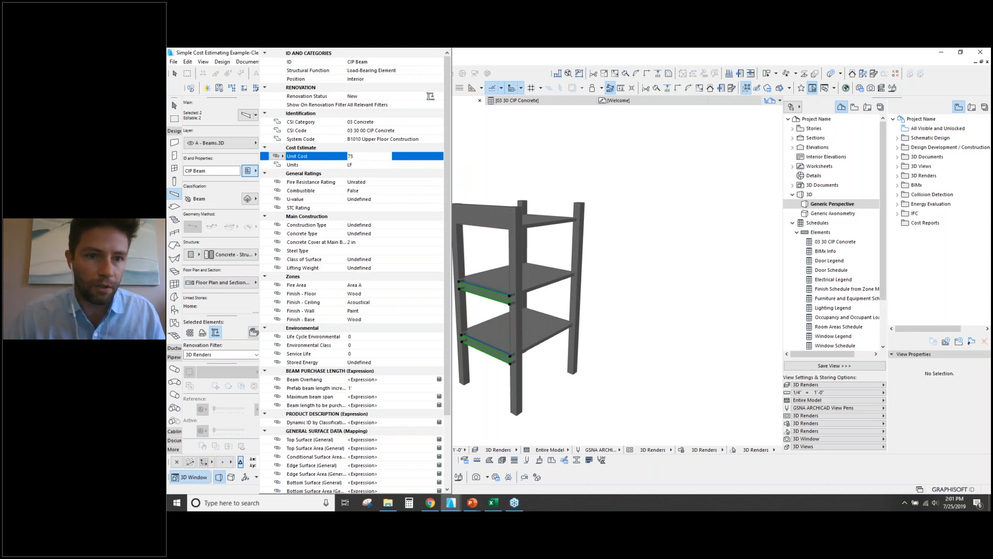
key(Return)
key(Escape)
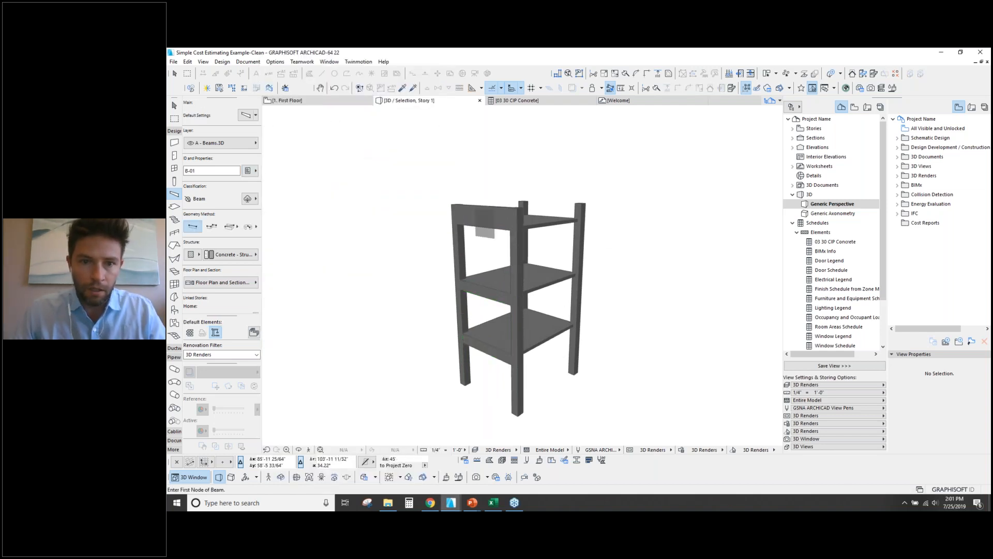
Select the CIP Upturned Beam wall at roof level and set its Cost Estimate units to SF.
shift+click(489, 218)
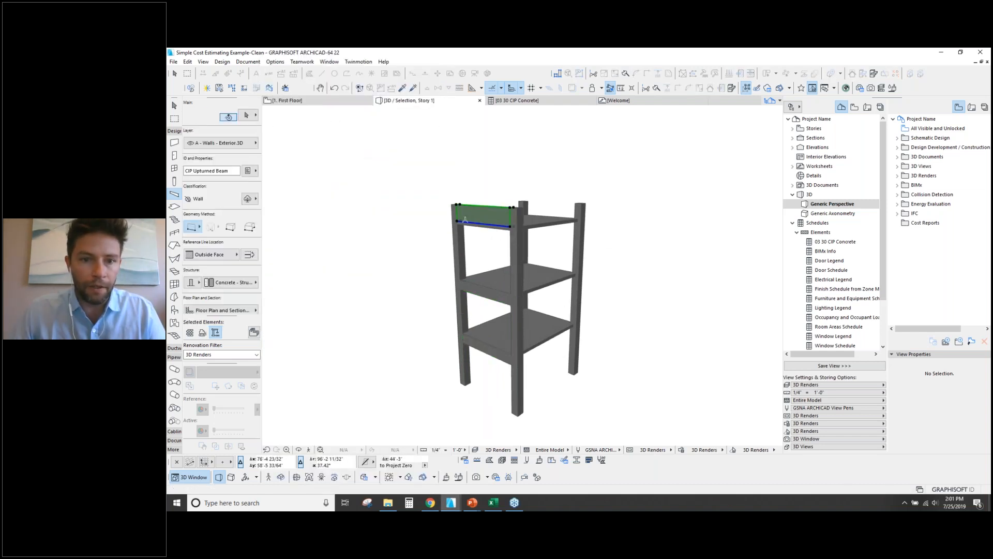
click(250, 171)
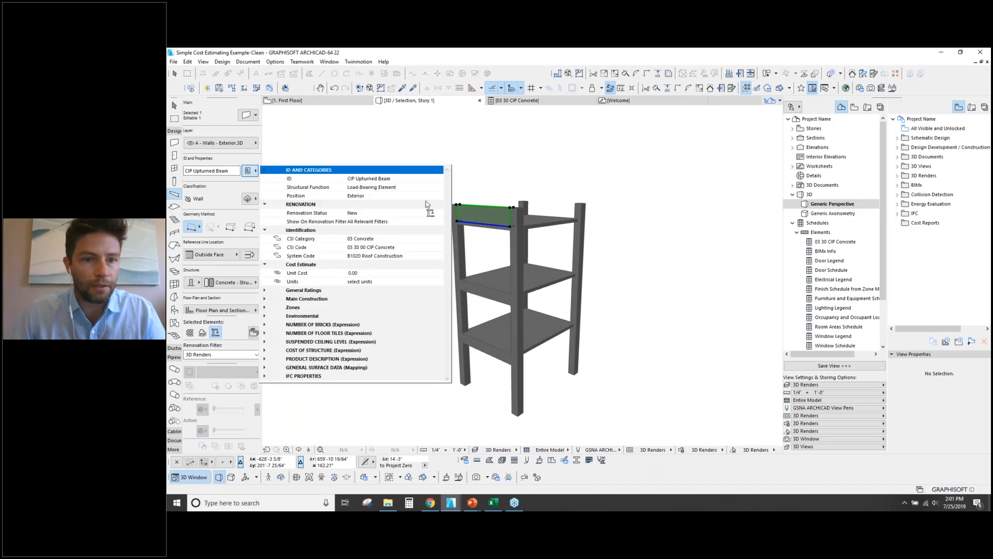
click(391, 281)
click(438, 282)
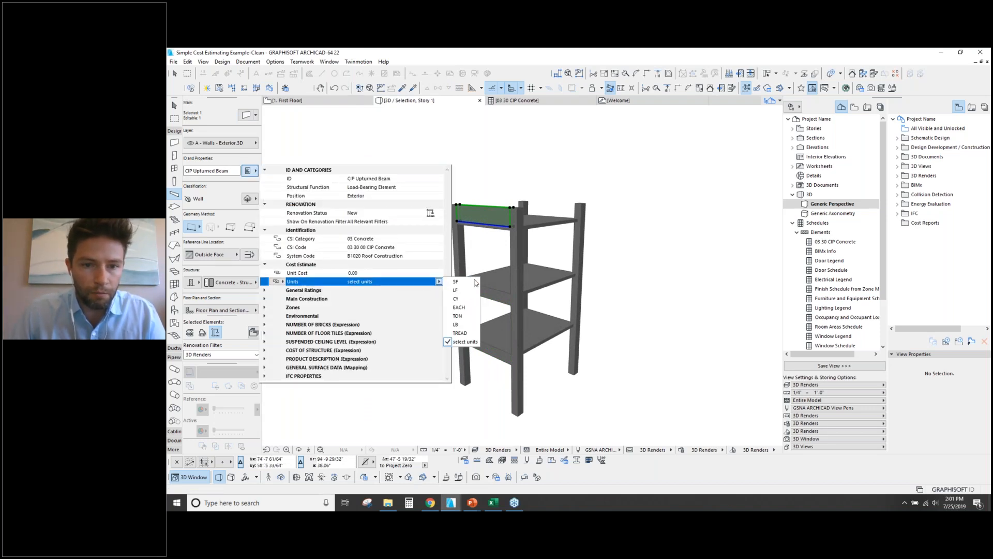
click(467, 283)
Set the unit cost of the upturned beam to 12 and clear the selection.
click(364, 273)
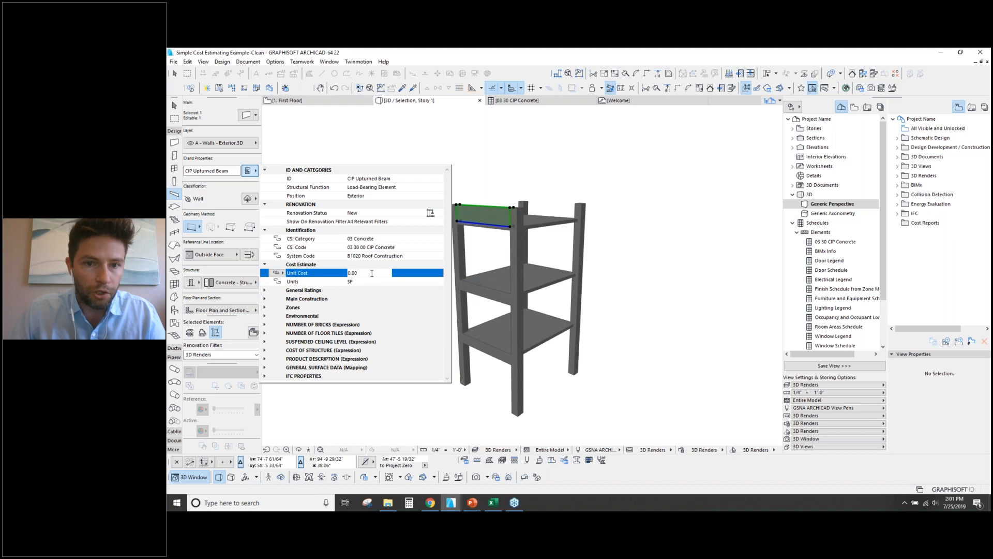
scroll(218, 242, down, 3)
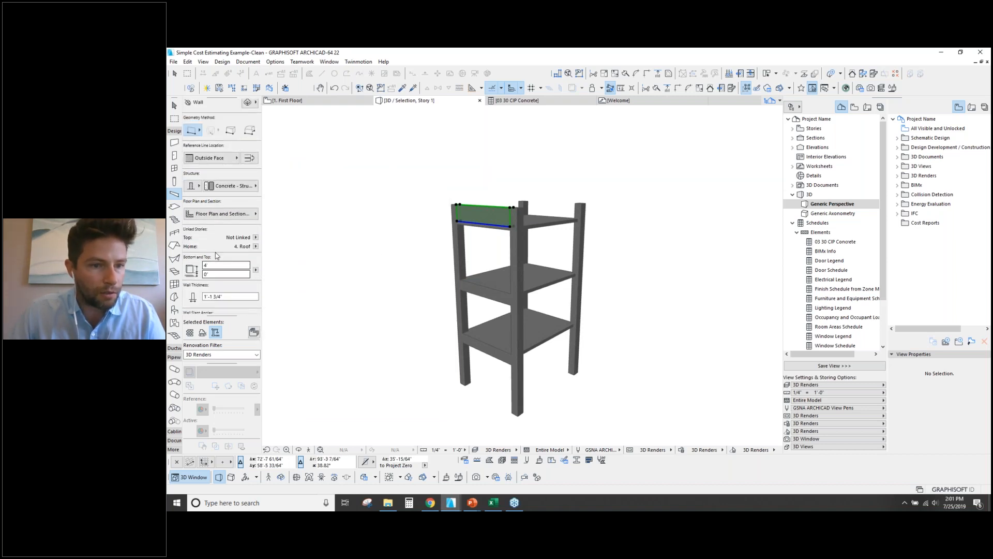
scroll(217, 254, up, 2)
scroll(230, 217, up, 2)
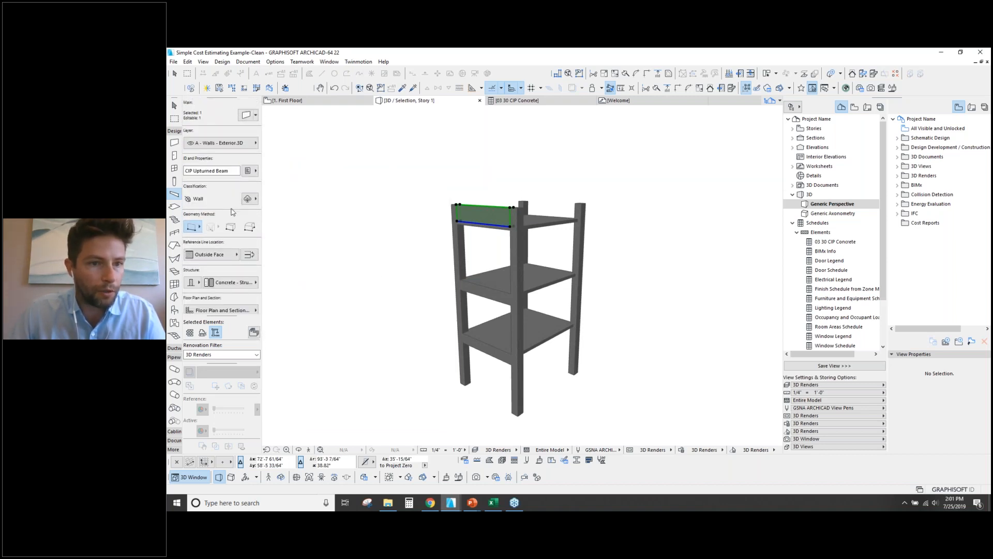
click(249, 171)
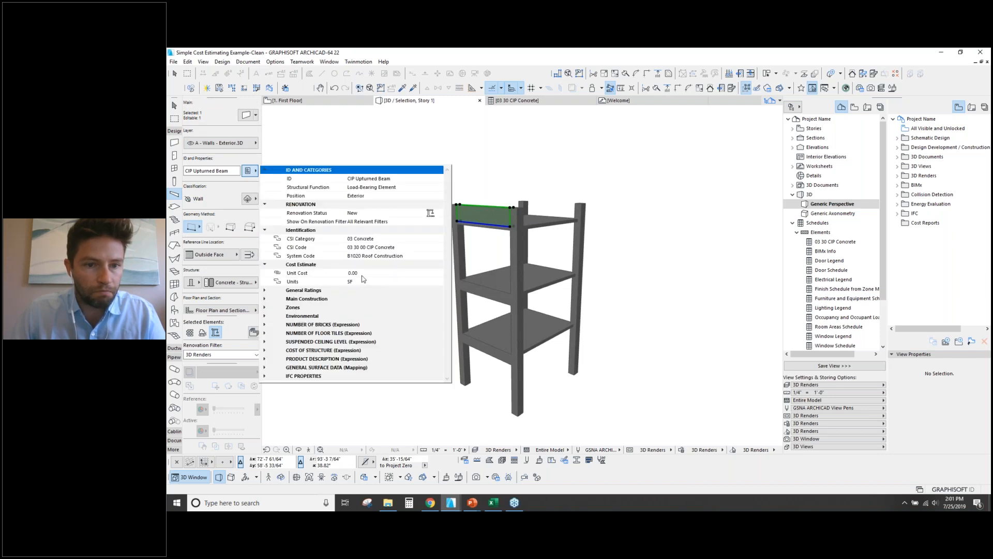
click(354, 273)
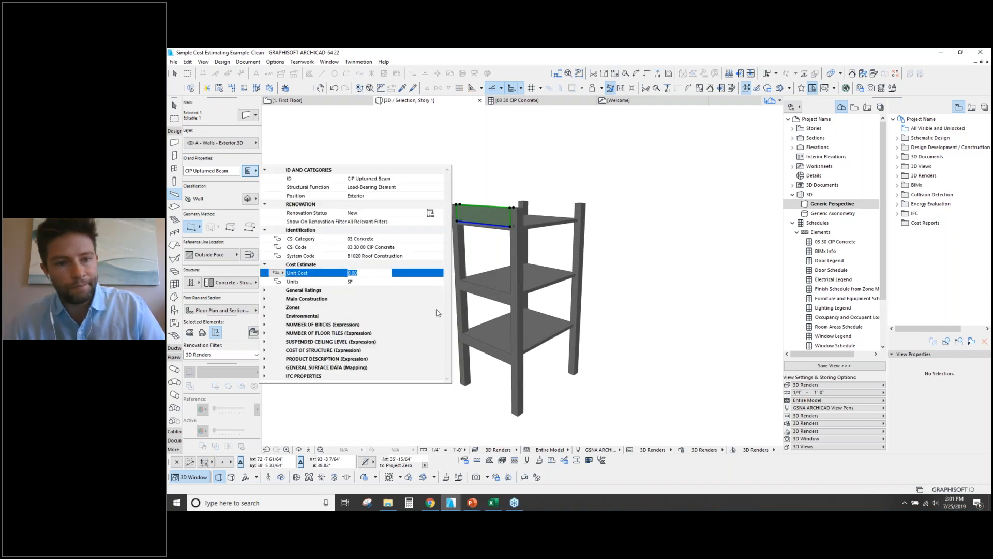
text(20)
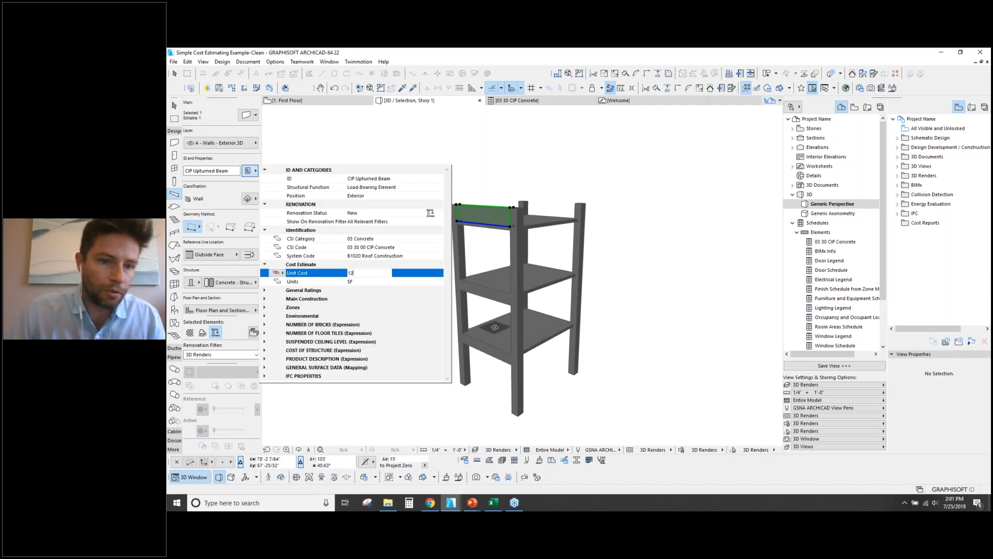
key(Return)
click(495, 327)
drag(533, 278, 468, 273)
key(Escape)
key(Escape)
drag(496, 312, 476, 270)
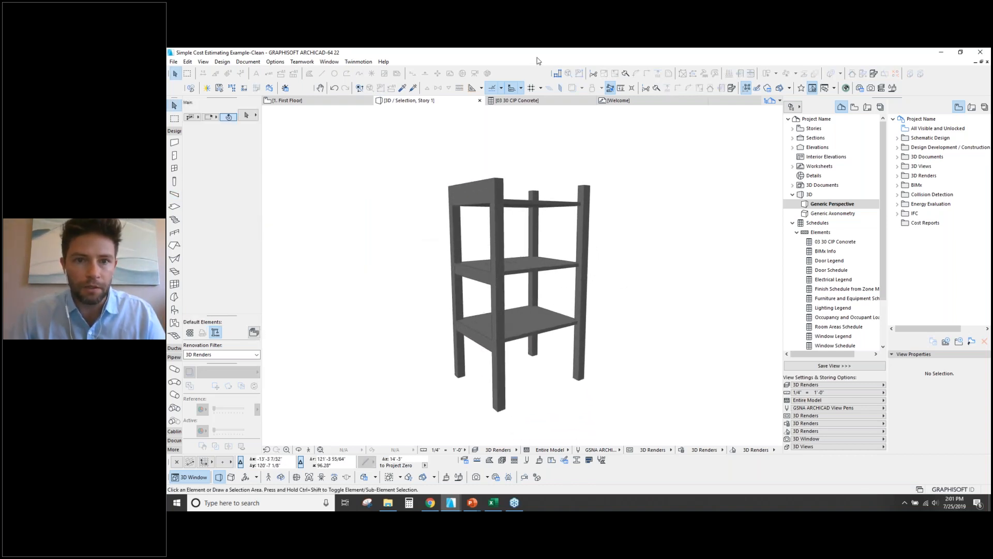
Open the 03 30 CIP Concrete schedule and widen the CSI Code and Home Story Name columns so their entries fit on one line.
click(521, 108)
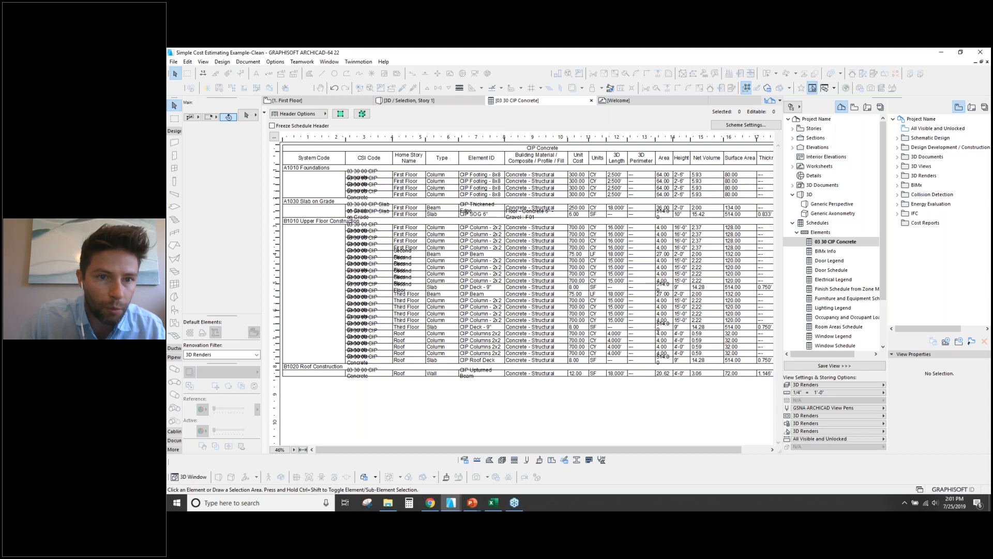
drag(346, 138, 336, 138)
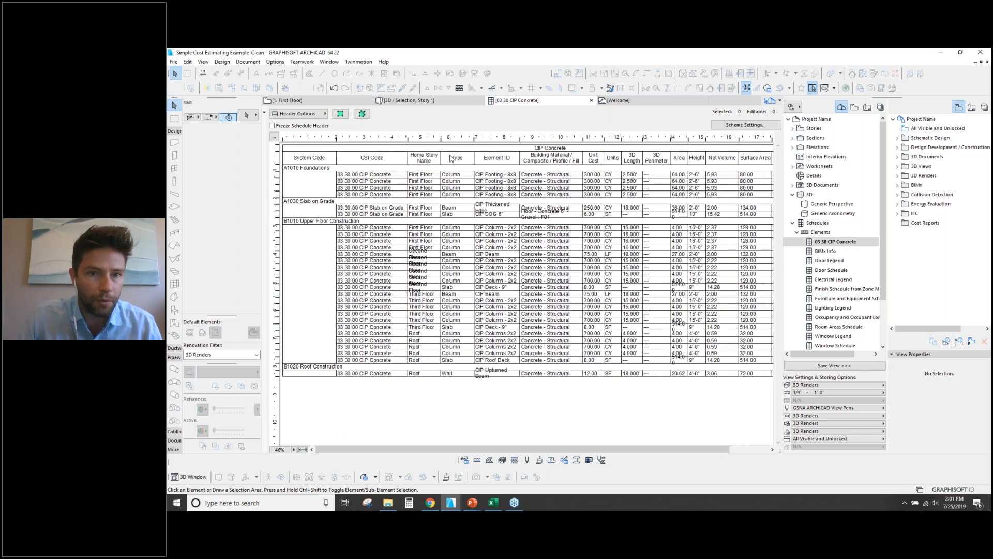
drag(443, 139, 452, 139)
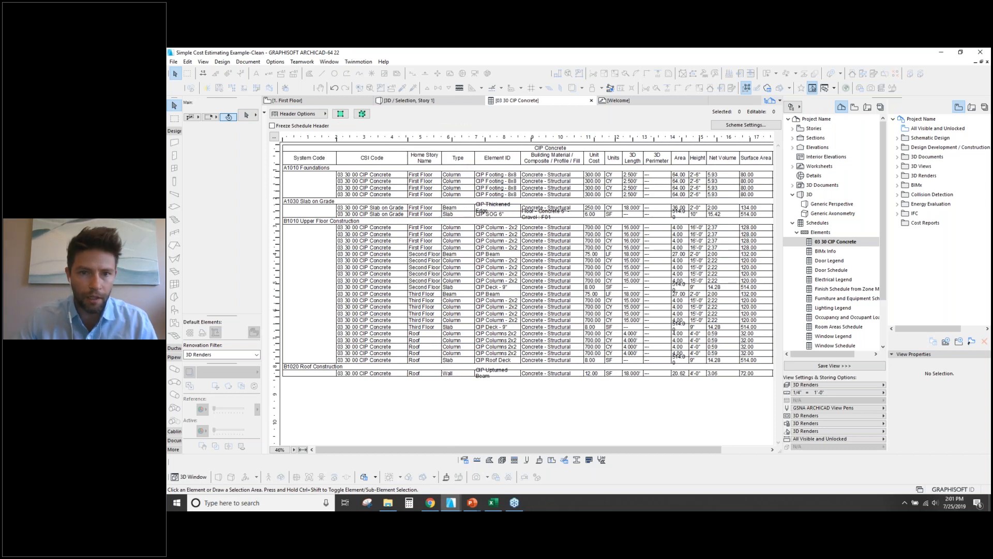
Check the Unit Cost entries in the schedule and widen the Element ID column so its entries fit on one line.
click(609, 175)
click(609, 182)
click(609, 195)
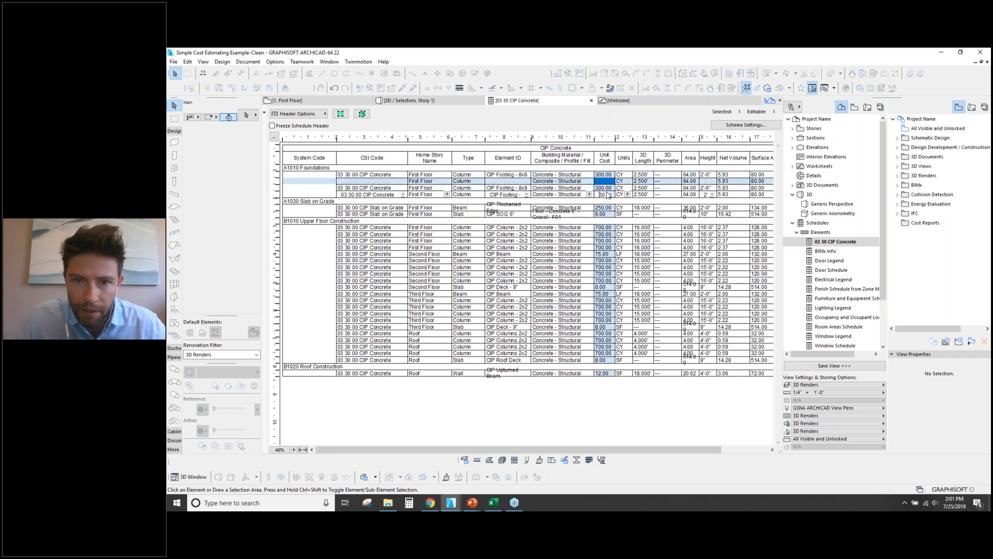
click(609, 213)
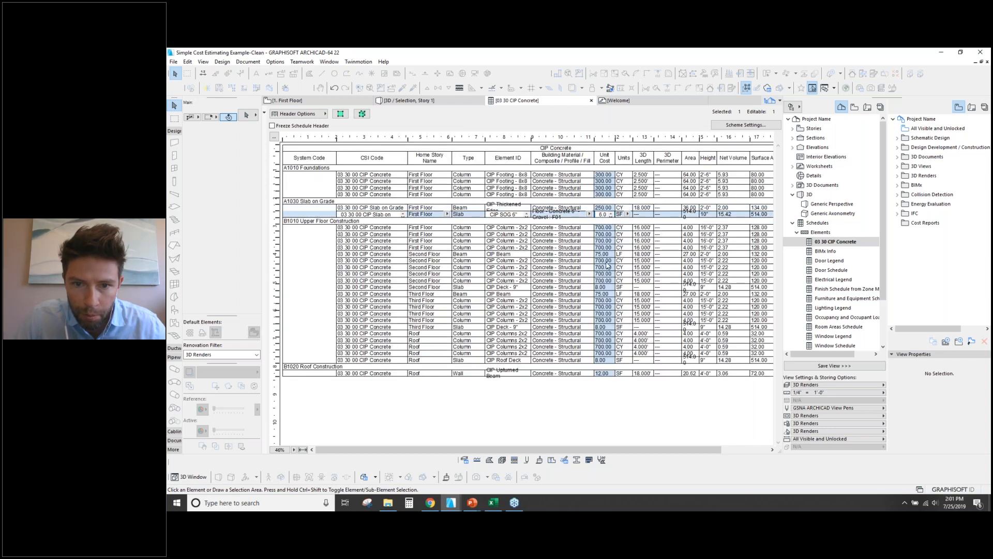
click(609, 412)
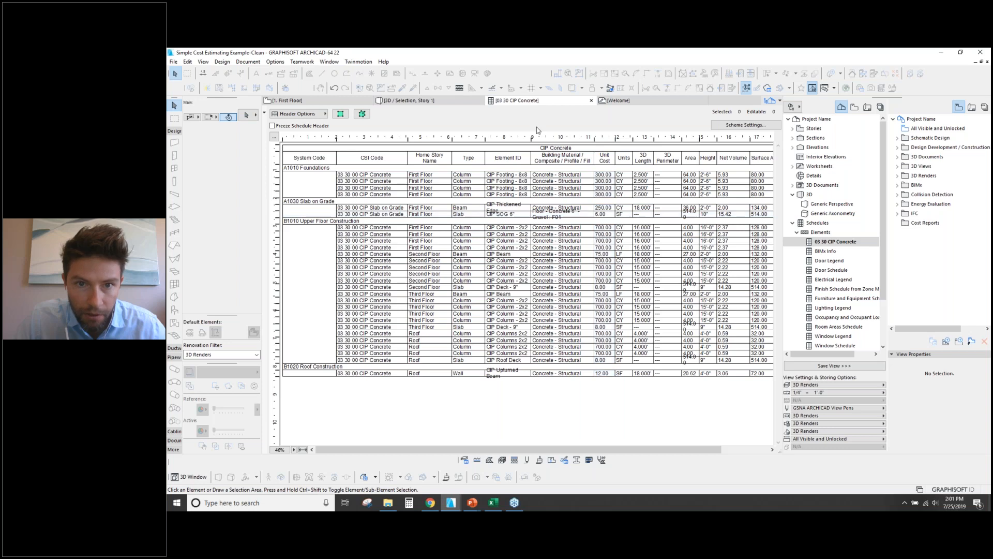
drag(531, 139, 537, 139)
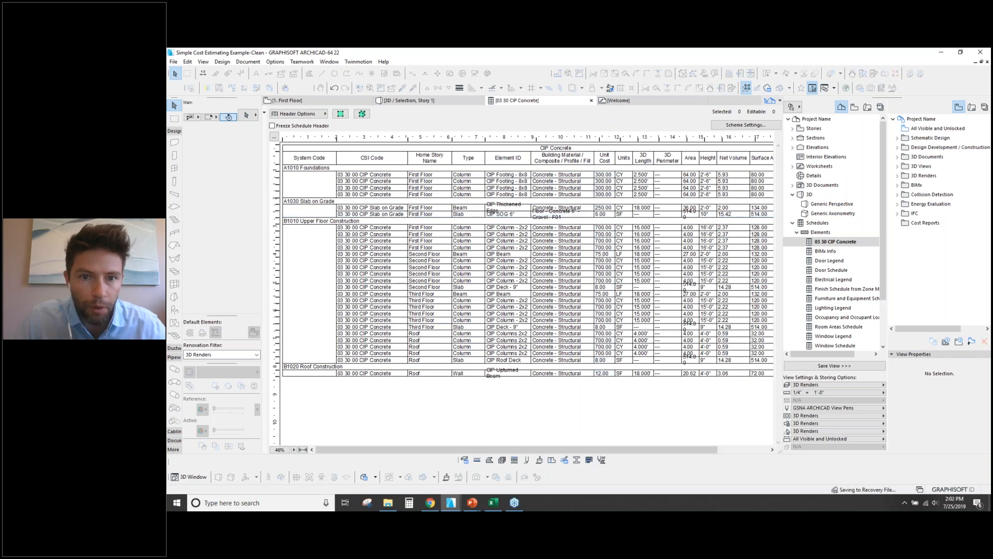
drag(451, 139, 448, 139)
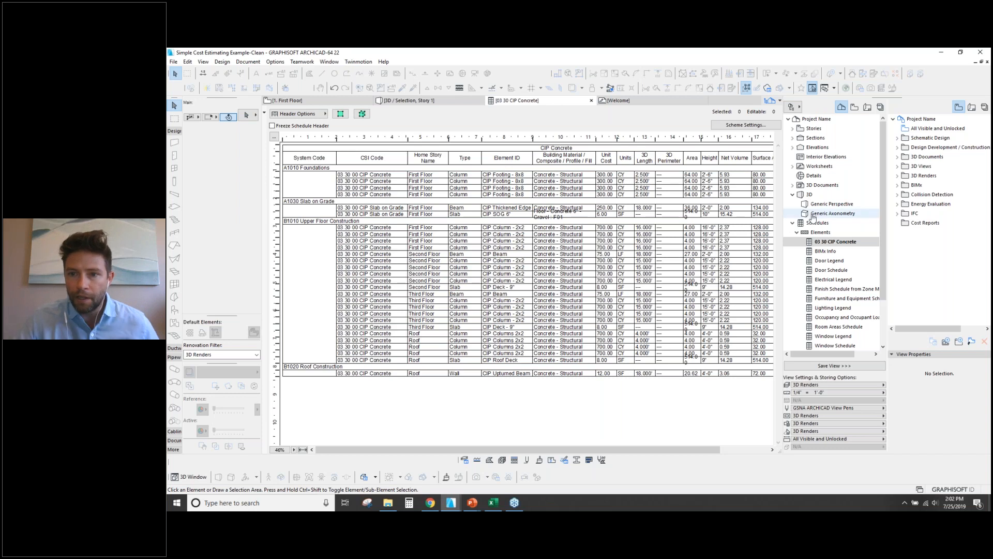
Save the 03 30 CIP Concrete schedule as a view in the Cost Reports folder and add it to the Cost Reports publisher set.
drag(815, 244, 913, 226)
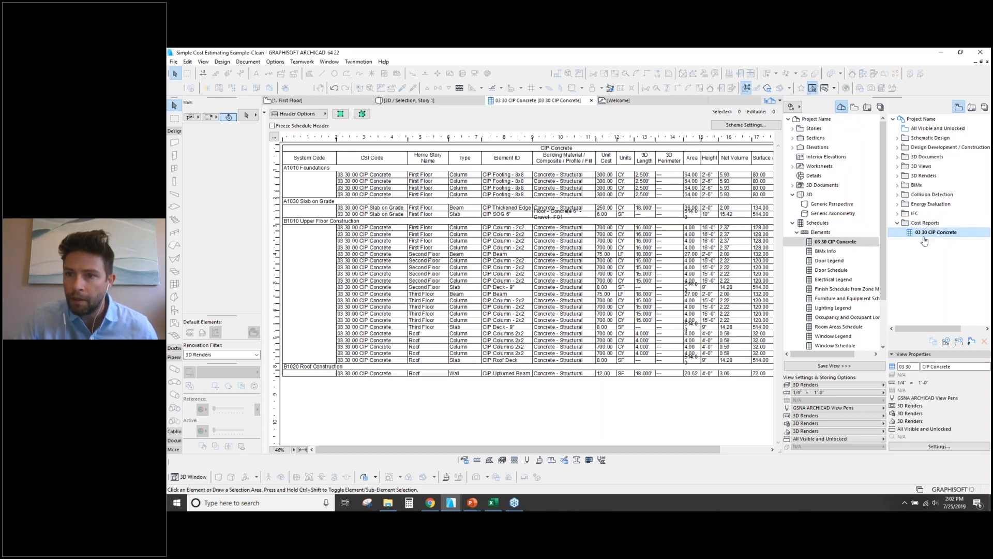
click(857, 111)
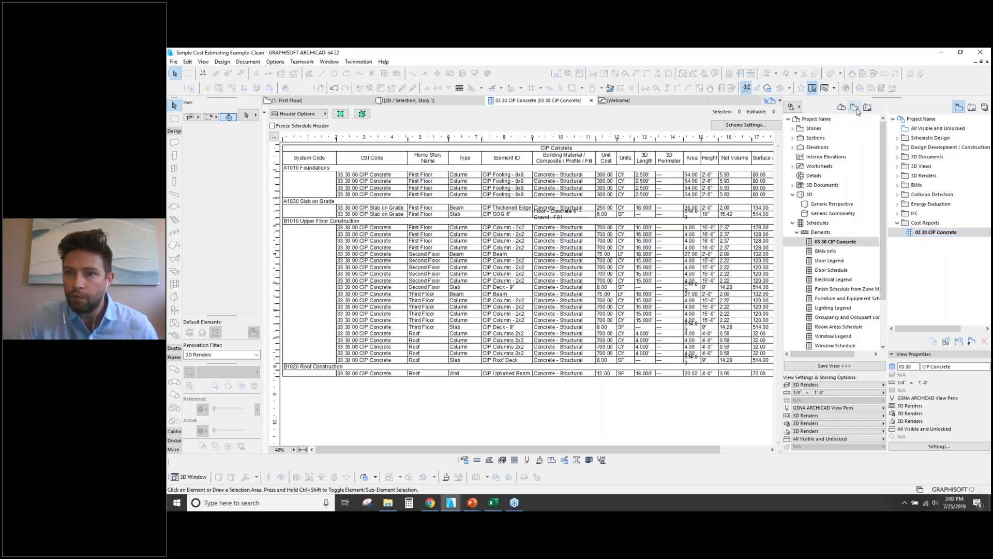
click(984, 107)
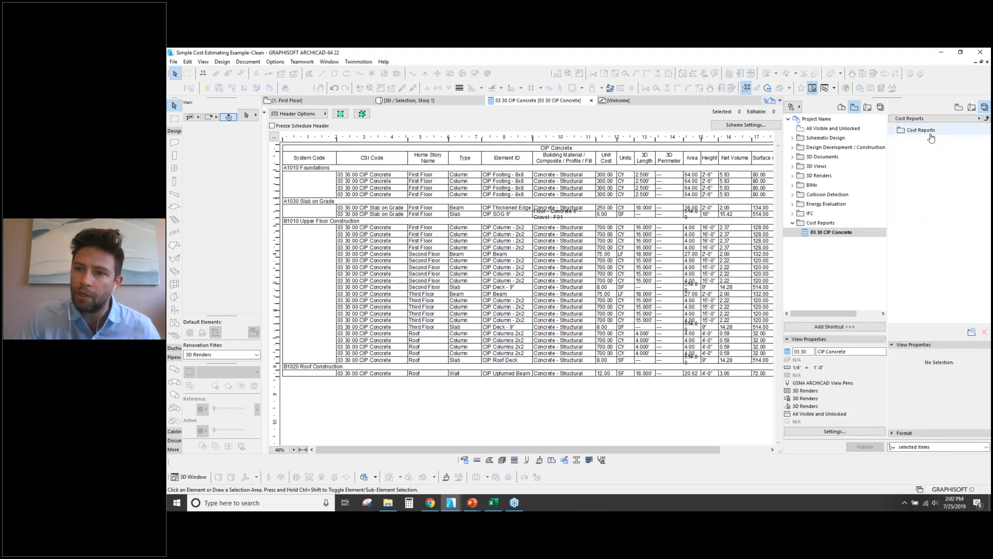
drag(809, 233, 916, 136)
click(913, 140)
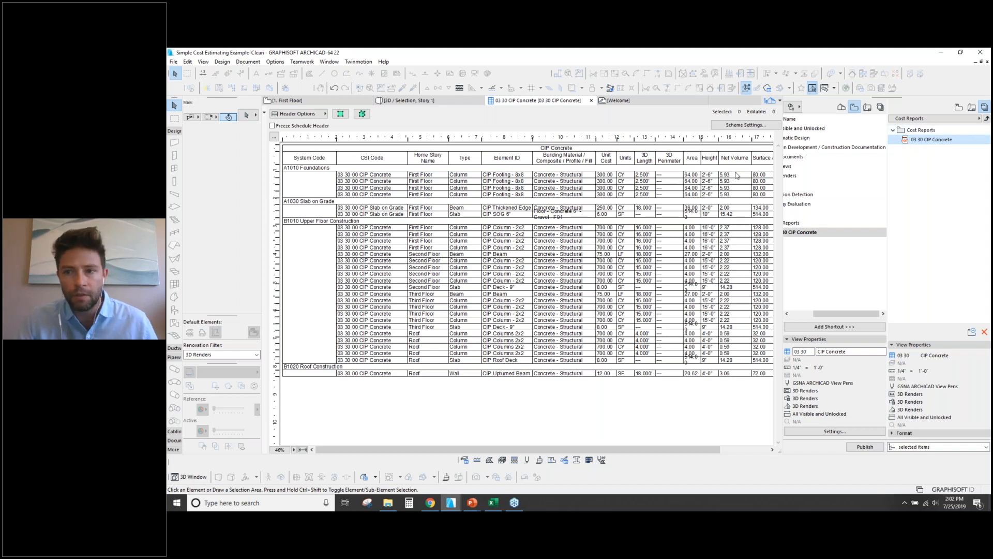
Set the publishing format of the 03 30 CIP Concrete item to XLSX and leave the item selected.
click(893, 434)
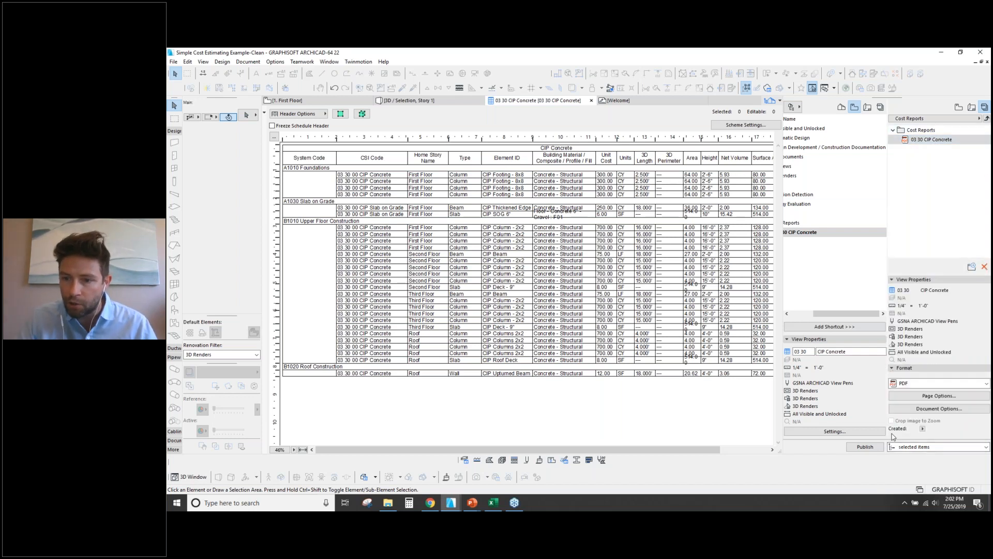
click(910, 386)
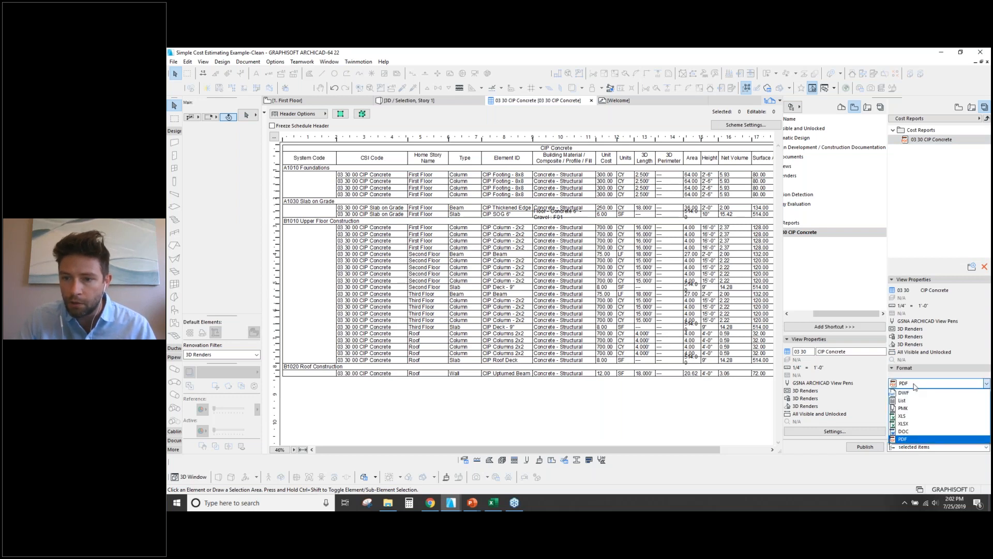
click(911, 426)
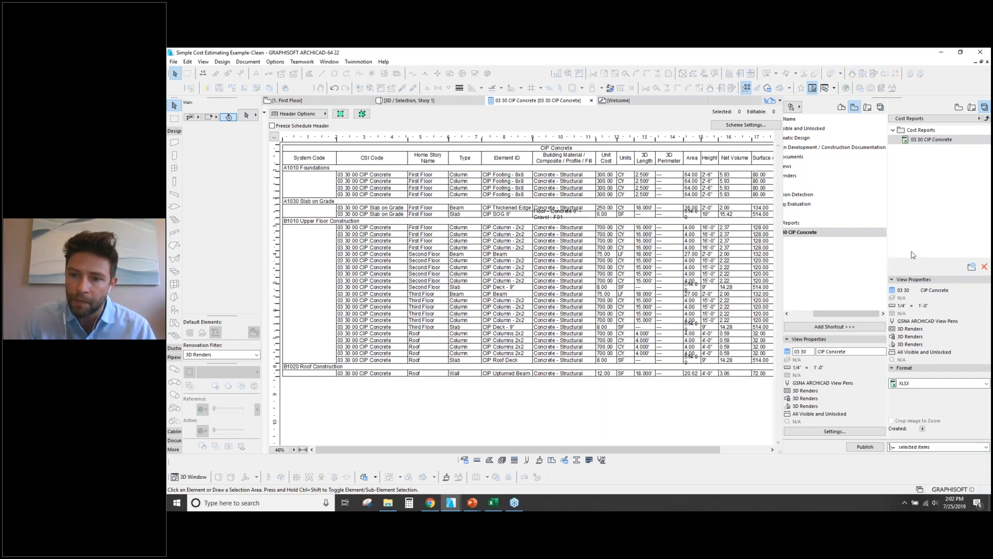
click(915, 141)
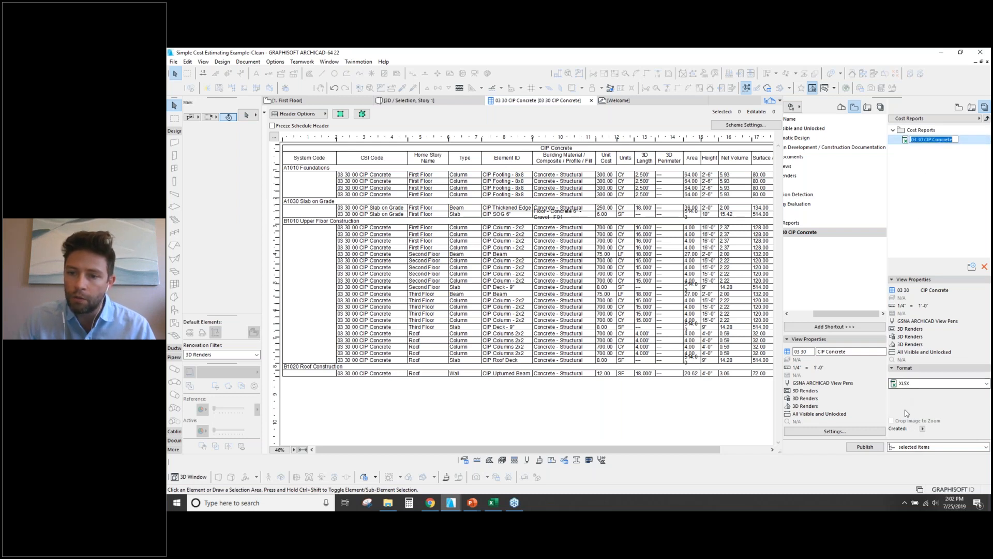
click(920, 172)
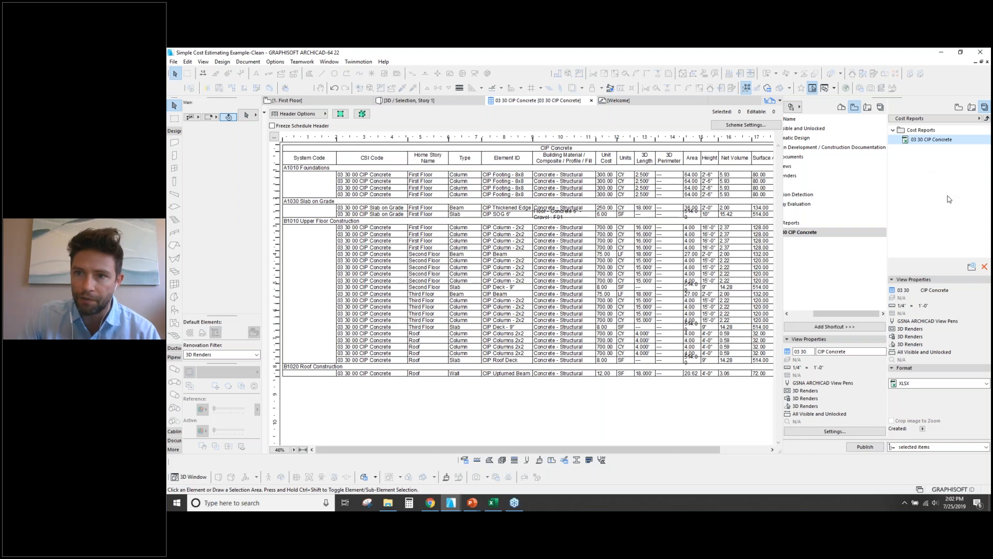
click(920, 140)
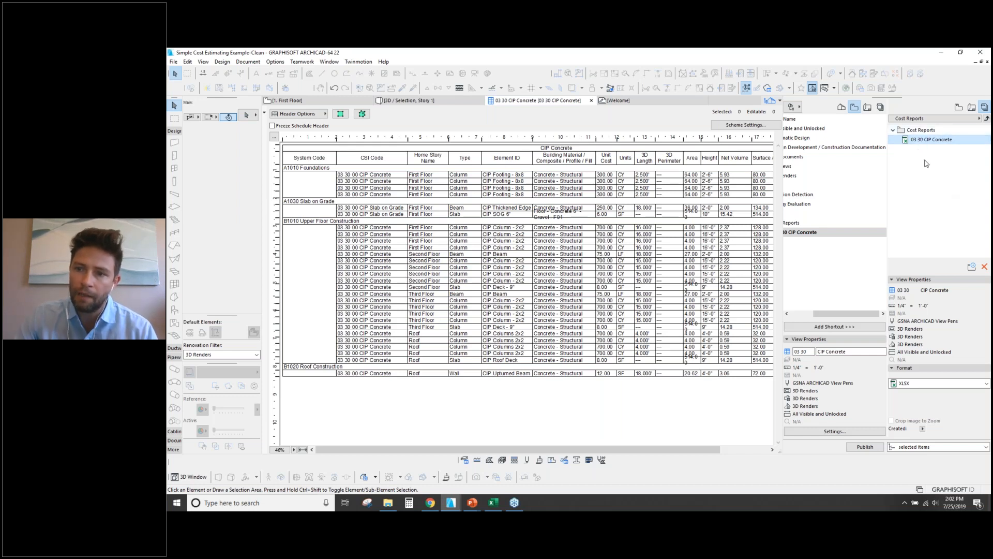
Check the save path in the Cost Reports set's publishing properties, then publish the 03 30 CIP Concrete item.
click(922, 130)
right_click(913, 133)
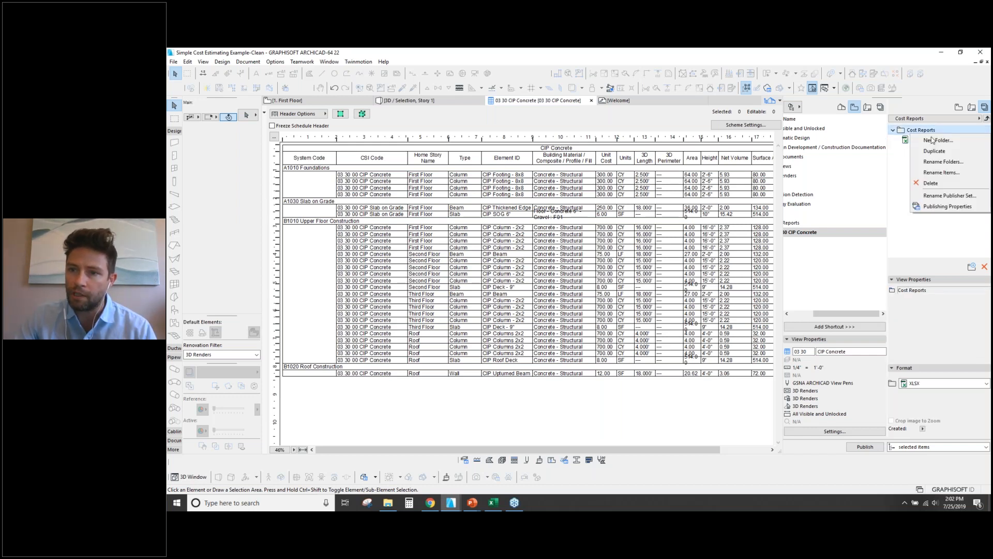
click(945, 207)
drag(629, 236, 714, 238)
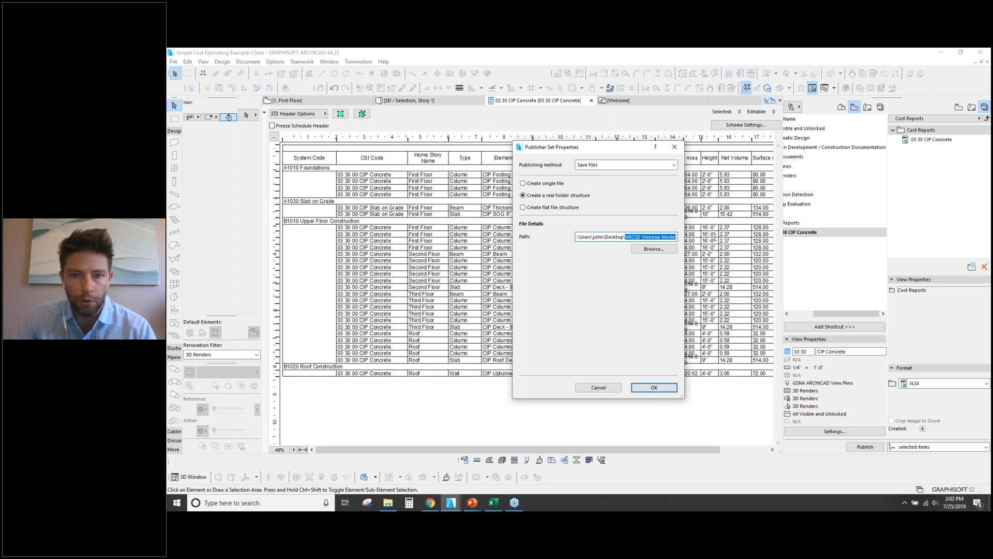
click(650, 236)
drag(627, 237, 678, 234)
click(662, 391)
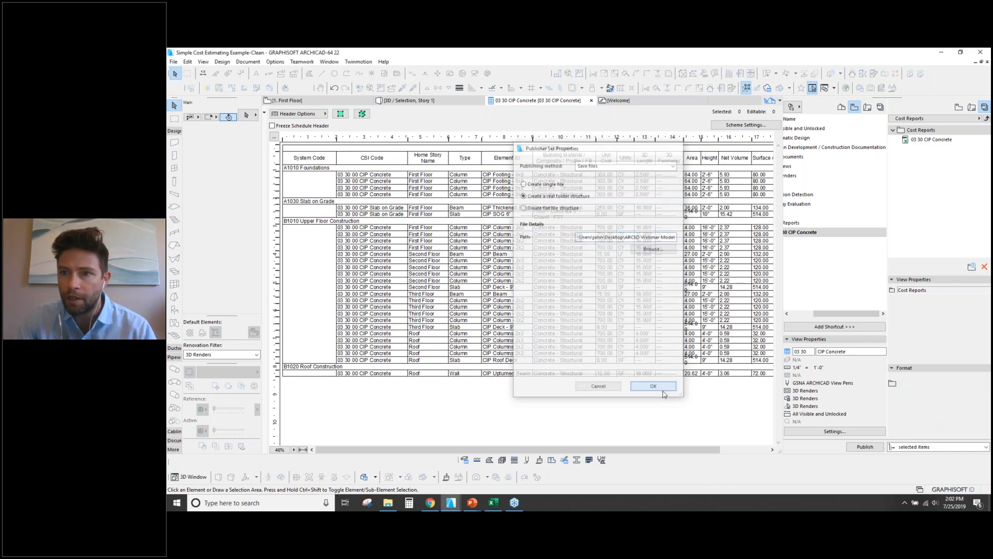
click(865, 446)
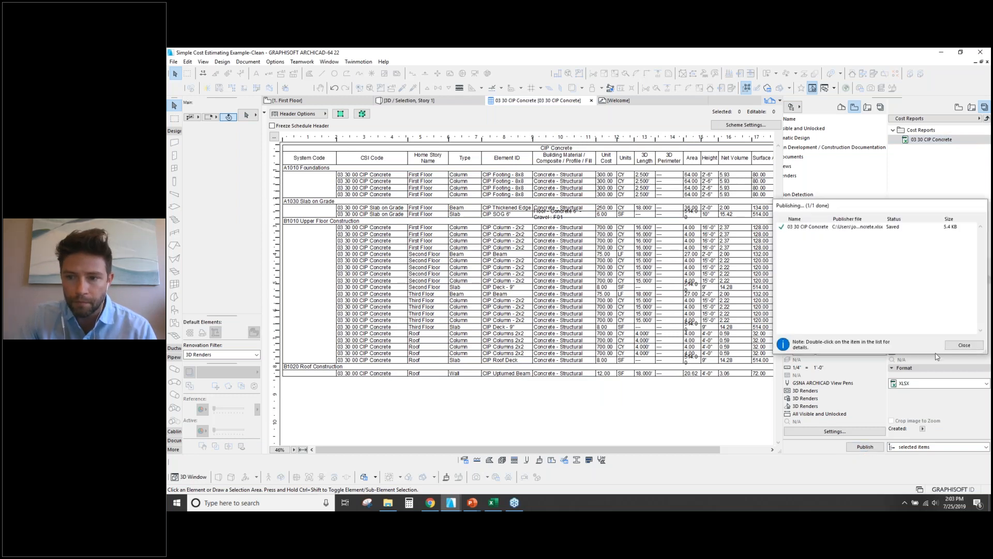
Switch to File Explorer and open the published 03 30 CIP Concrete.xlsx from the Cost Reports folder in Excel.
click(387, 503)
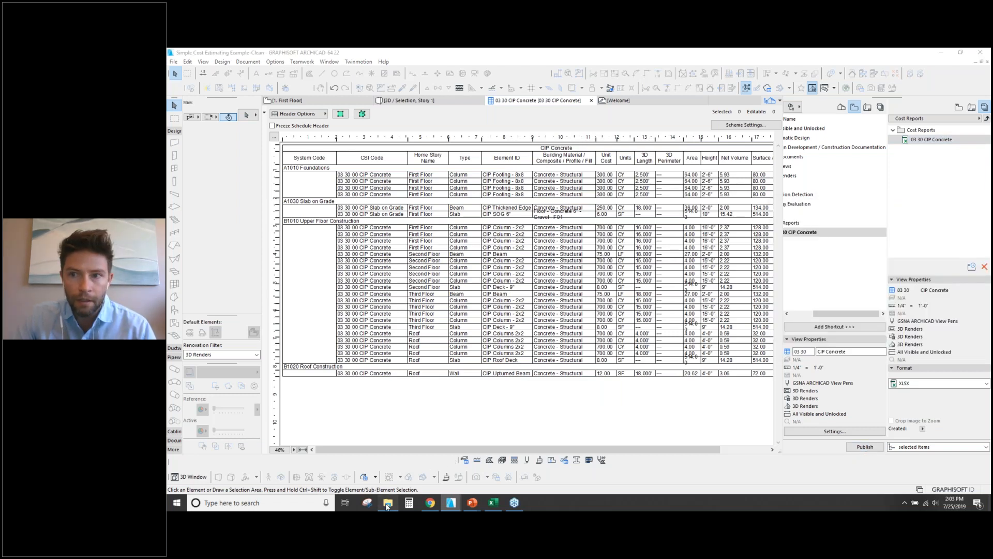
drag(637, 147, 539, 149)
click(588, 226)
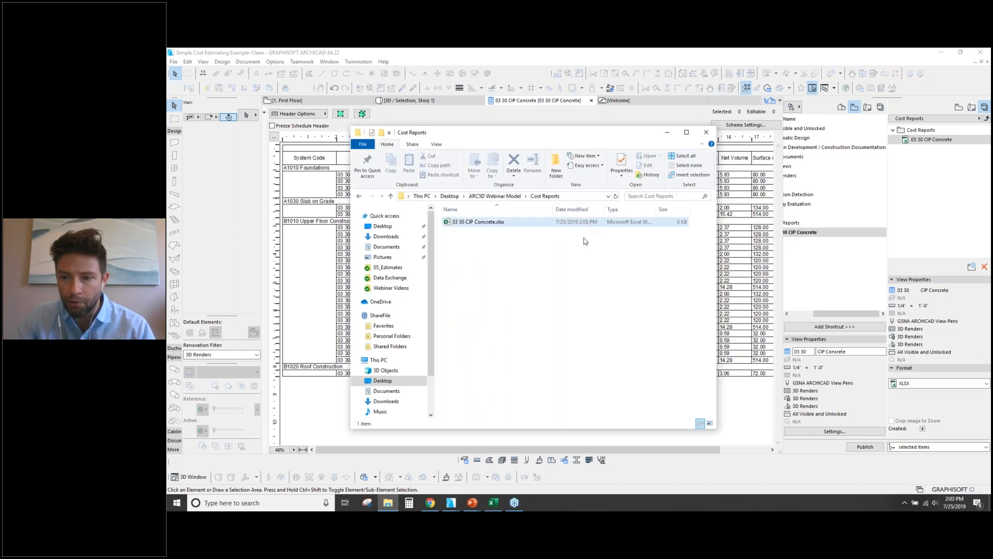
click(585, 241)
mouse_move(558, 133)
mouse_down()
mouse_move(538, 140)
mouse_move(547, 133)
mouse_up()
click(459, 223)
double_click(459, 223)
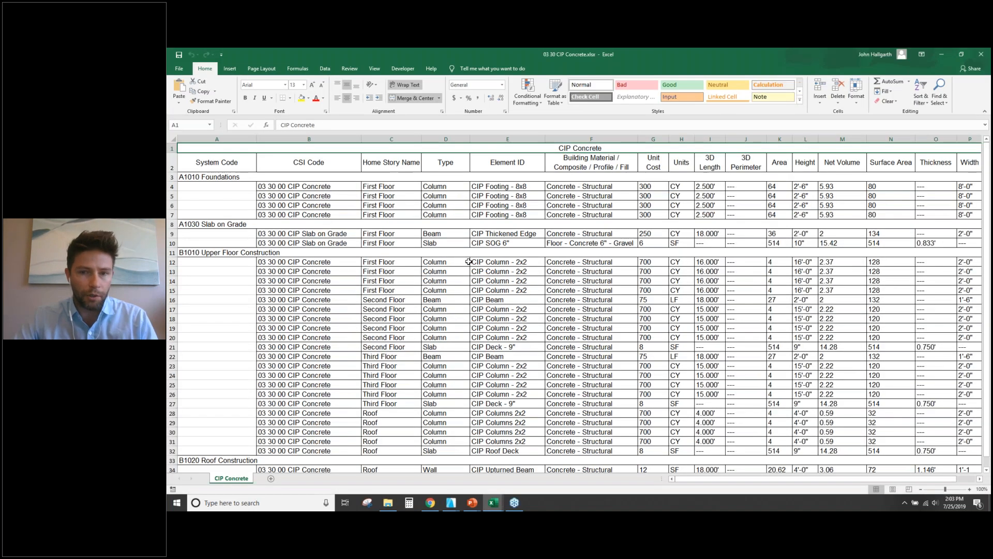
Add a Total Cost heading in cell R2, beside the concrete schedule's header row.
scroll(469, 261, down, 1)
drag(203, 158, 761, 452)
click(759, 452)
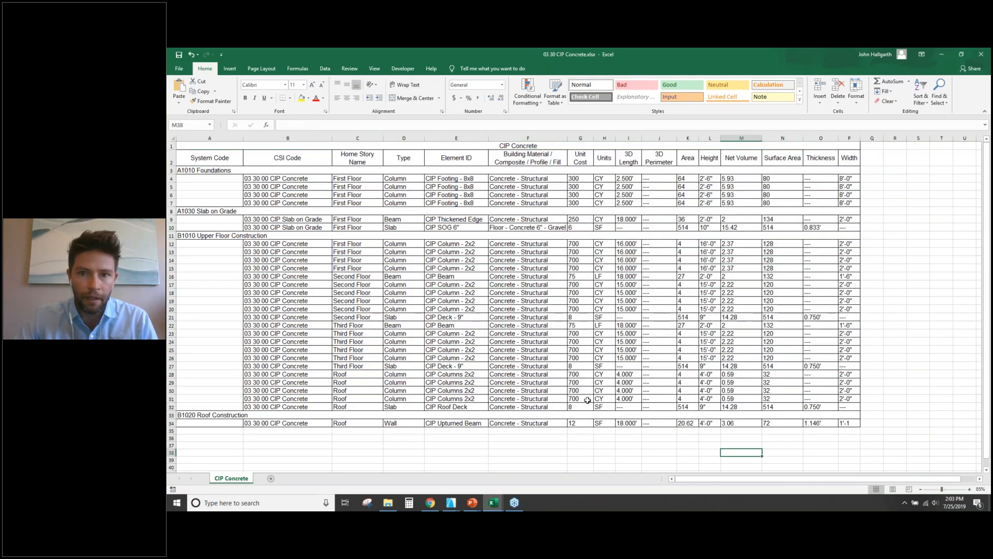
scroll(558, 323, down, 1)
click(768, 153)
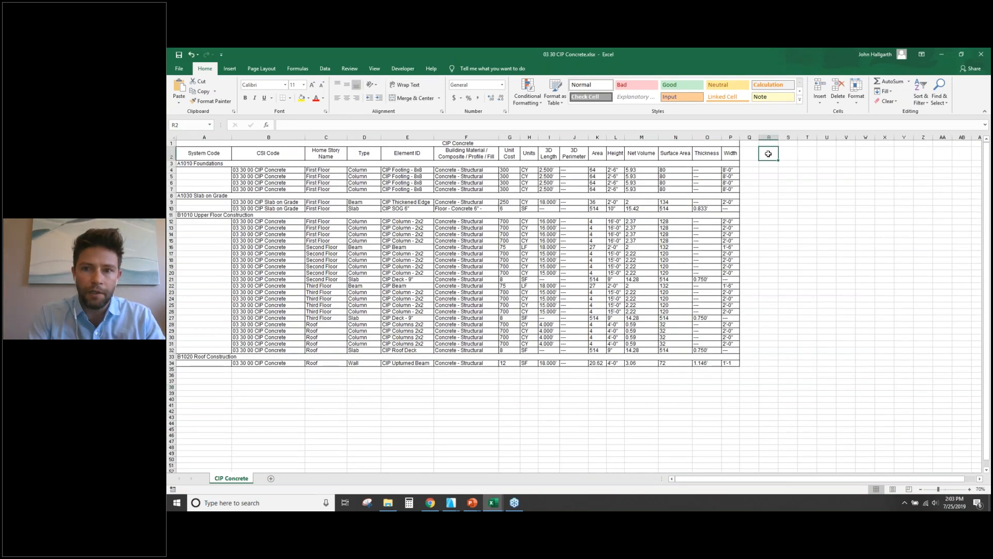
text(Total C)
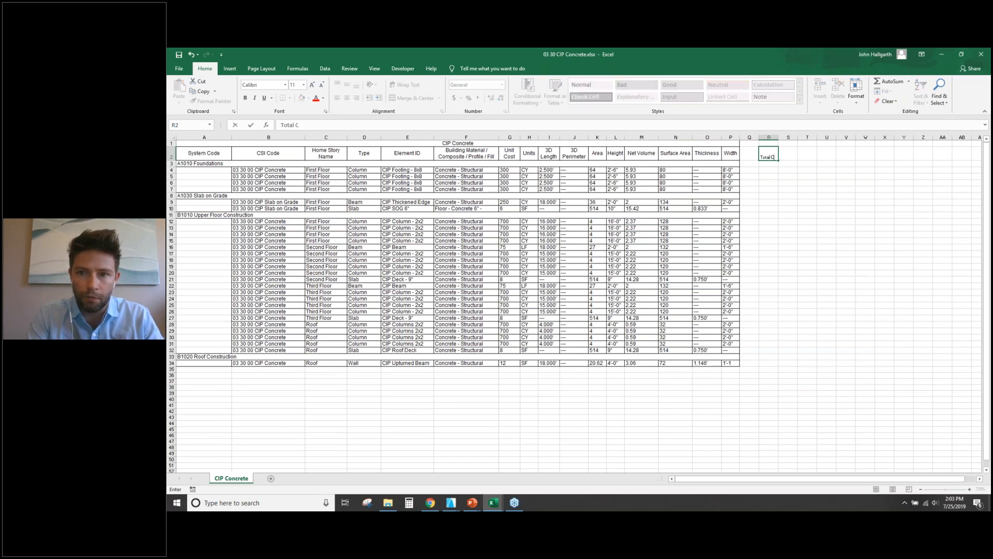
text(ost)
Enter the formula =G4*M4 in cell R4 to multiply the first footing's unit cost by its net volume.
click(767, 172)
text(=)
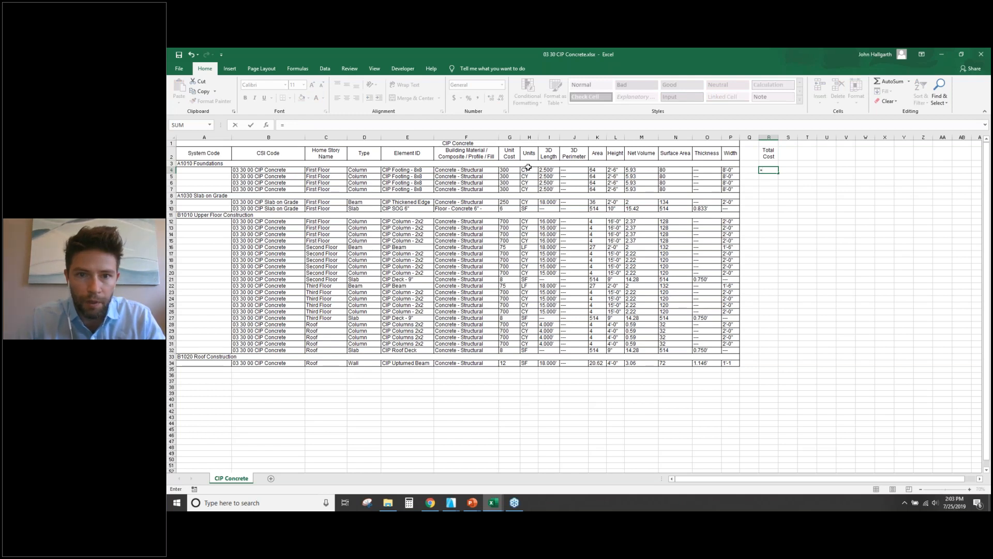
click(503, 169)
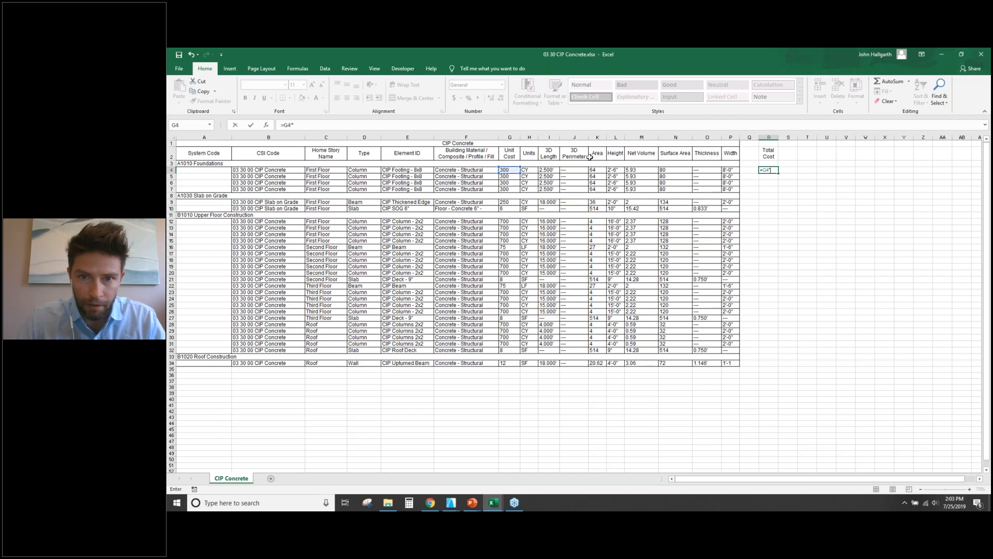
click(638, 170)
key(Return)
Format the total in R4 as a dollar amount and widen column R so the Total Cost heading fits on one line.
click(807, 208)
click(766, 171)
click(453, 98)
click(811, 214)
drag(784, 137, 796, 137)
click(805, 196)
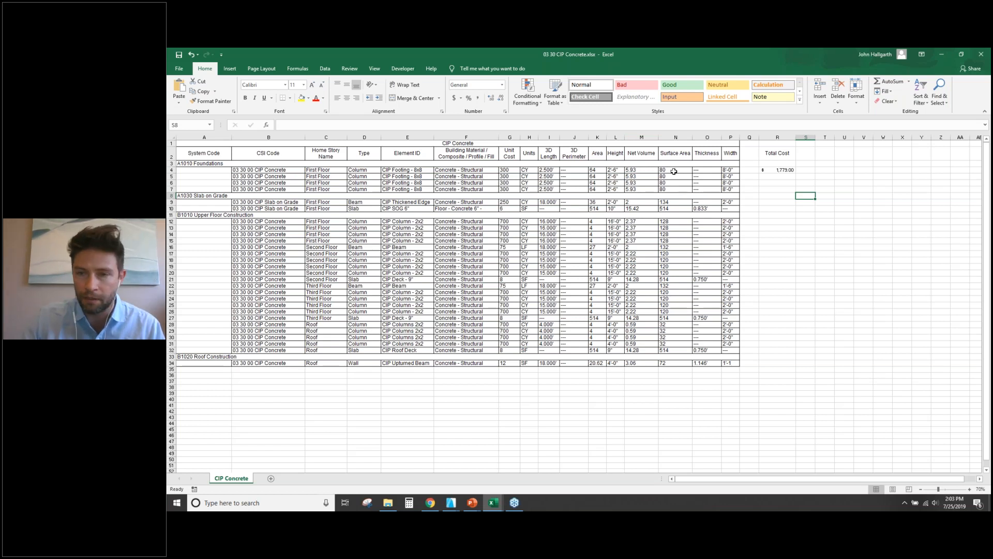
Close the concrete workbook without saving and show Sheet1 of the AMT+C5D-Target Based Estimating Sample workbook.
click(981, 54)
click(578, 285)
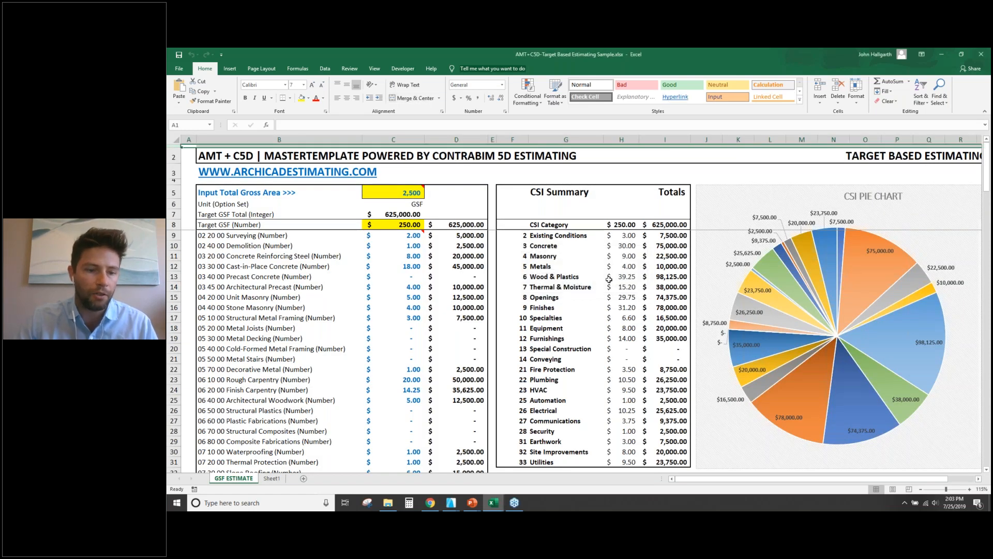
scroll(521, 272, down, 2)
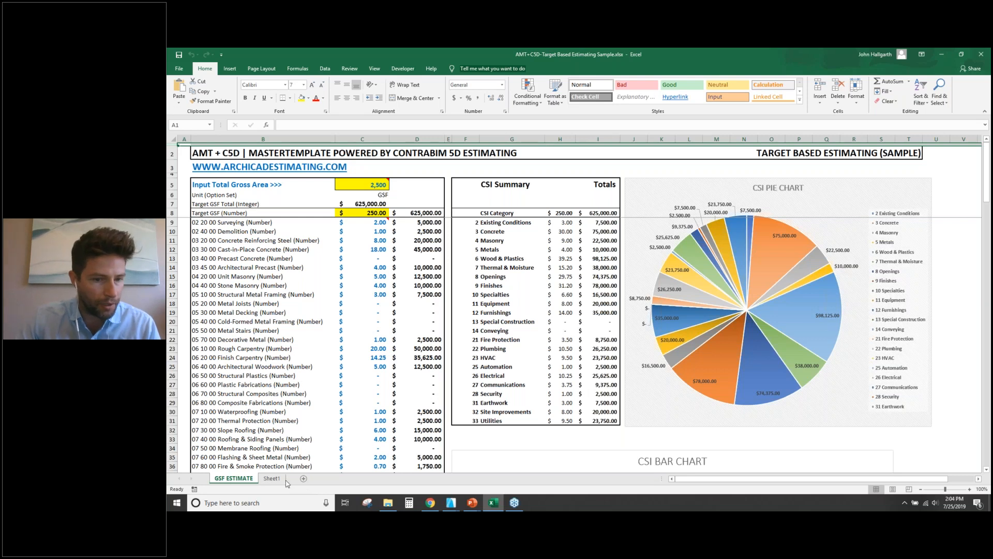
click(272, 478)
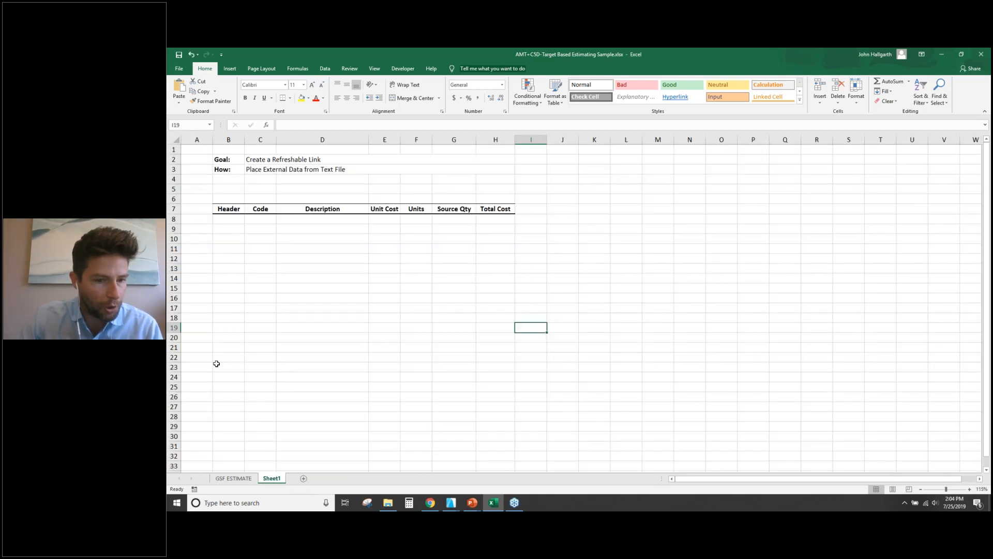
Examine the estimate table headers, the Goal and How notes on Sheet1, and the commands for getting external data.
click(424, 340)
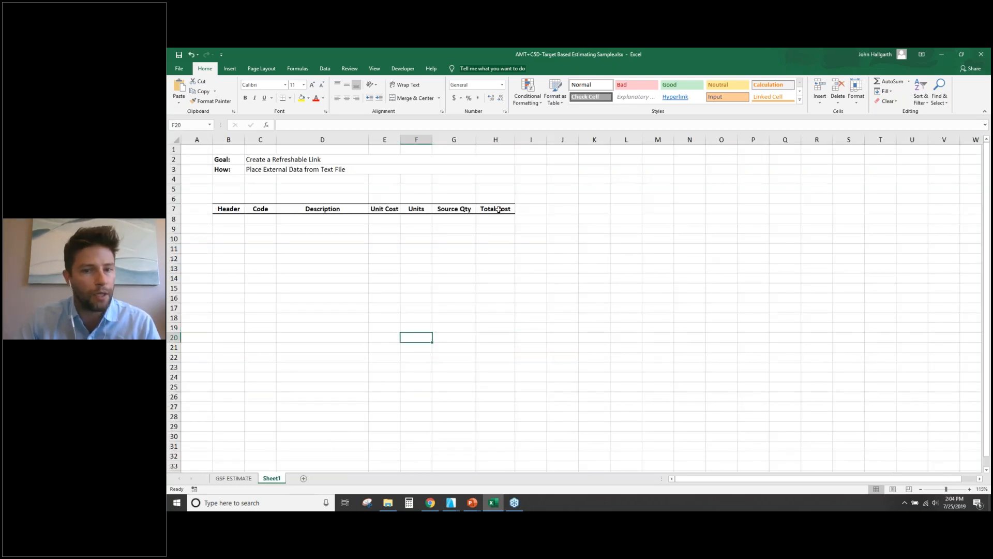
click(496, 278)
click(498, 268)
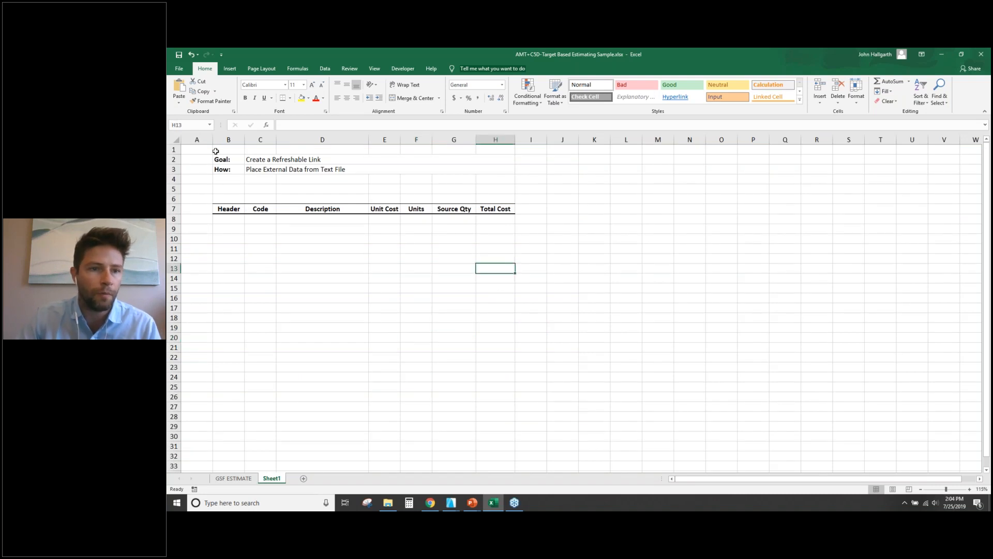
click(257, 159)
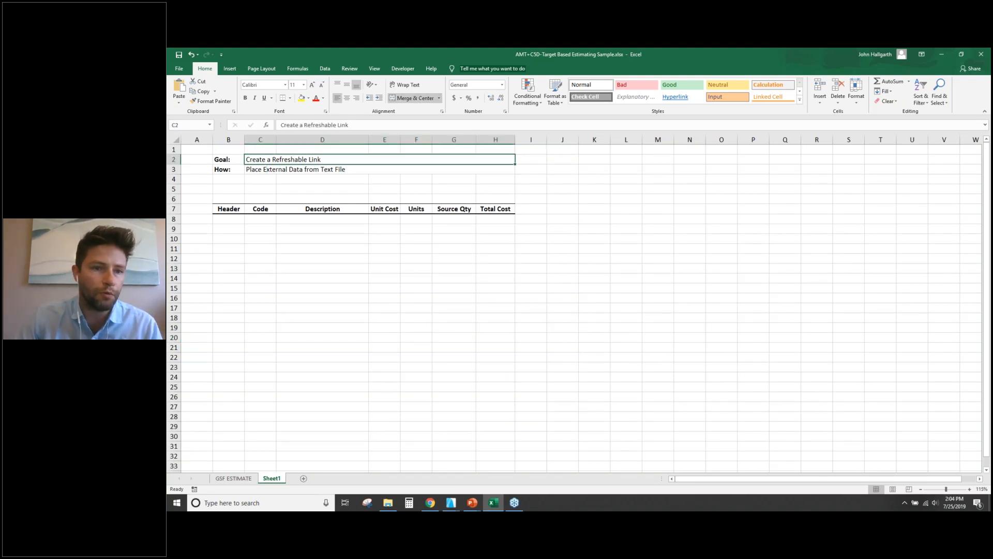
click(258, 171)
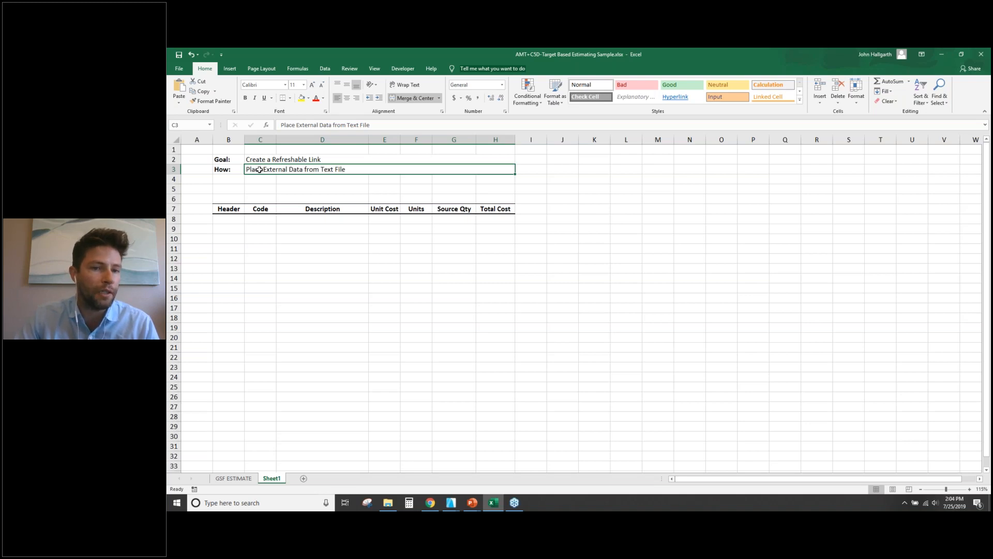
click(262, 158)
click(259, 171)
click(465, 296)
click(259, 171)
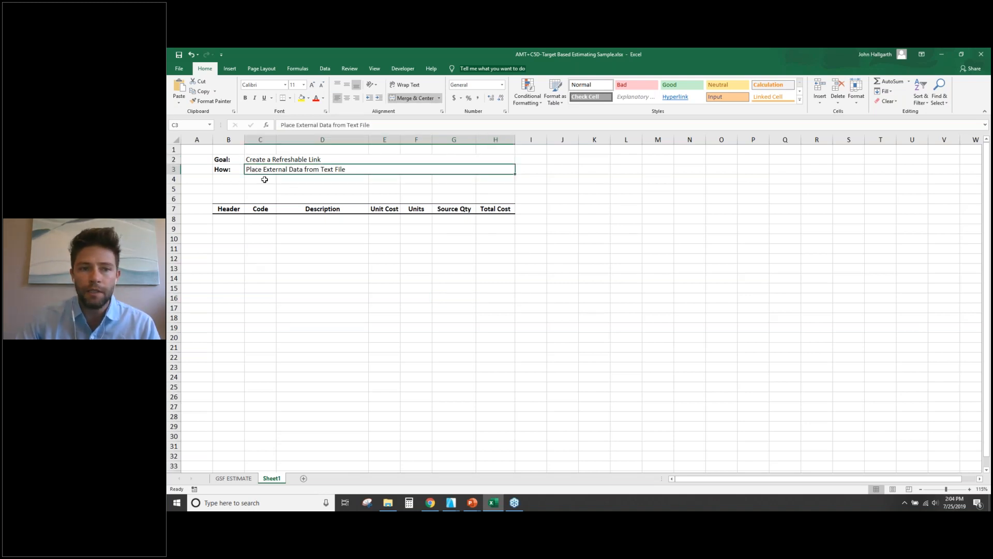
click(325, 68)
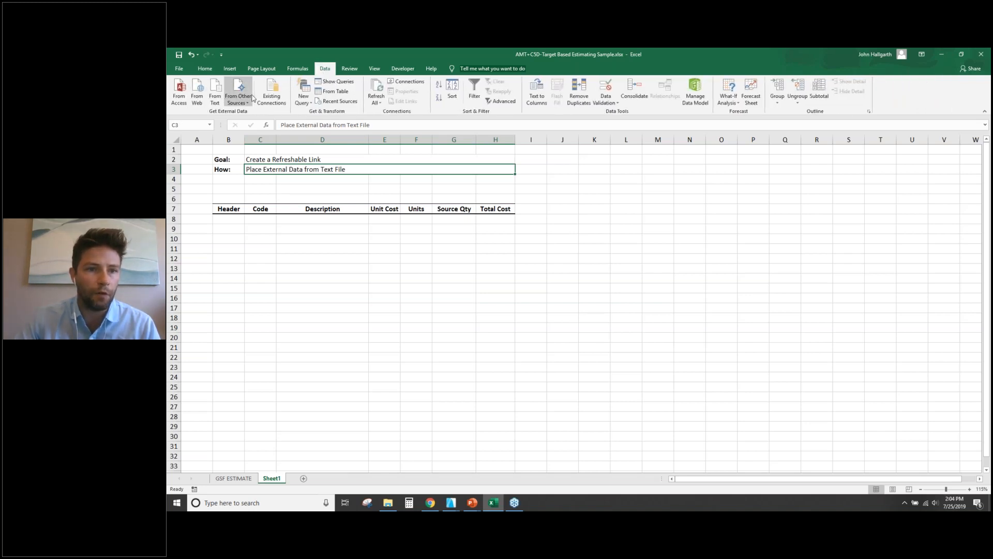
click(611, 337)
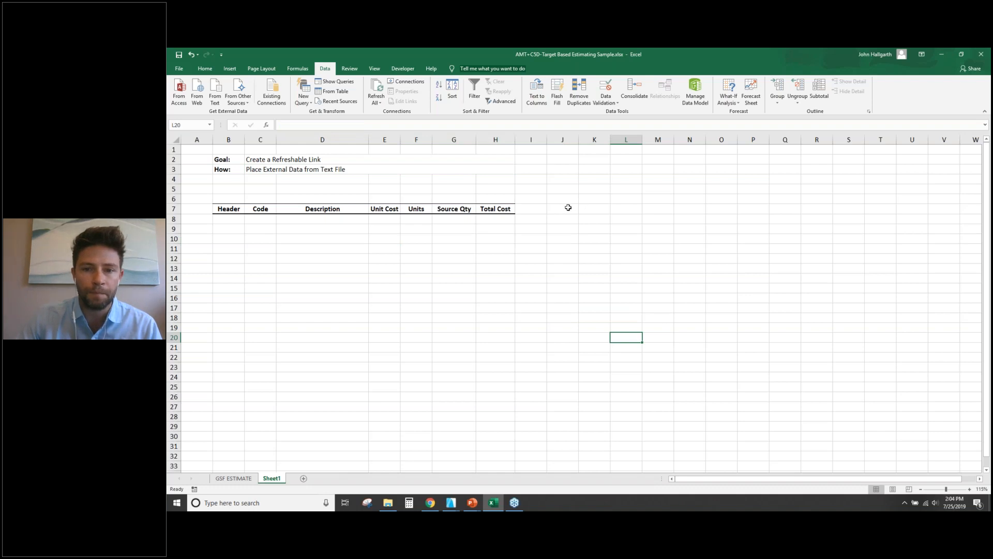
click(567, 207)
click(566, 199)
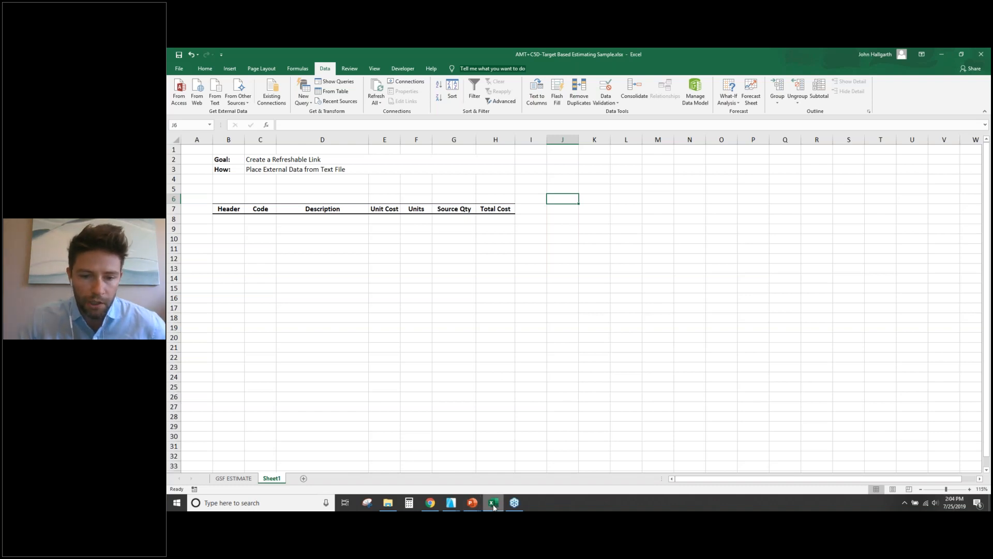
Switch to ARCHICAD's Simple Cost Estimating Example-Clean, set the 03 30 CIP Concrete item's publishing format to List and publish it.
click(451, 503)
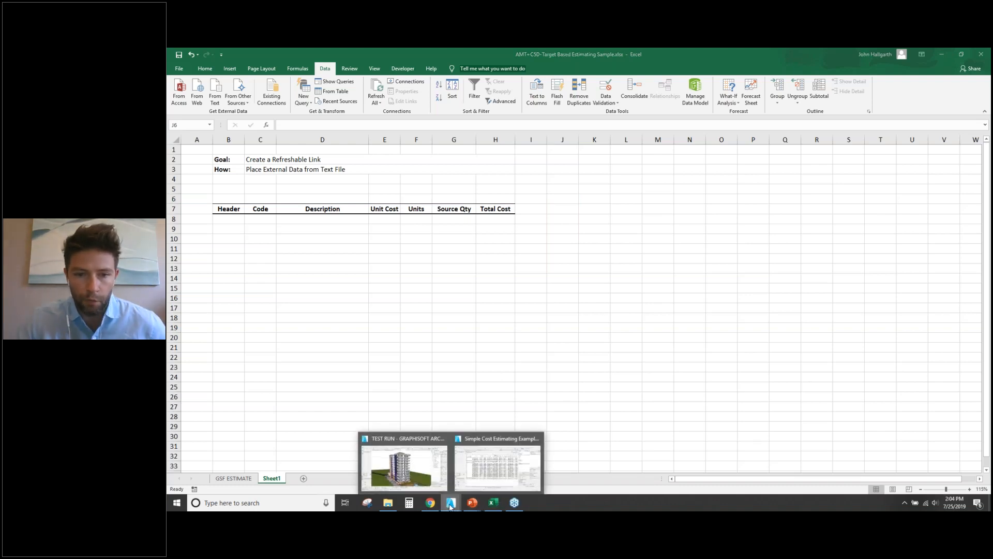
click(500, 469)
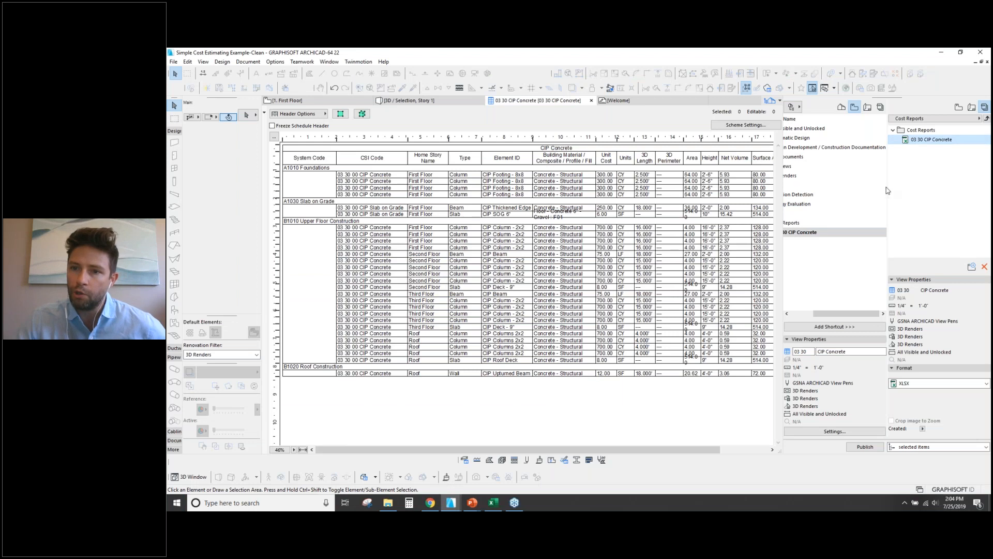
drag(847, 316, 841, 314)
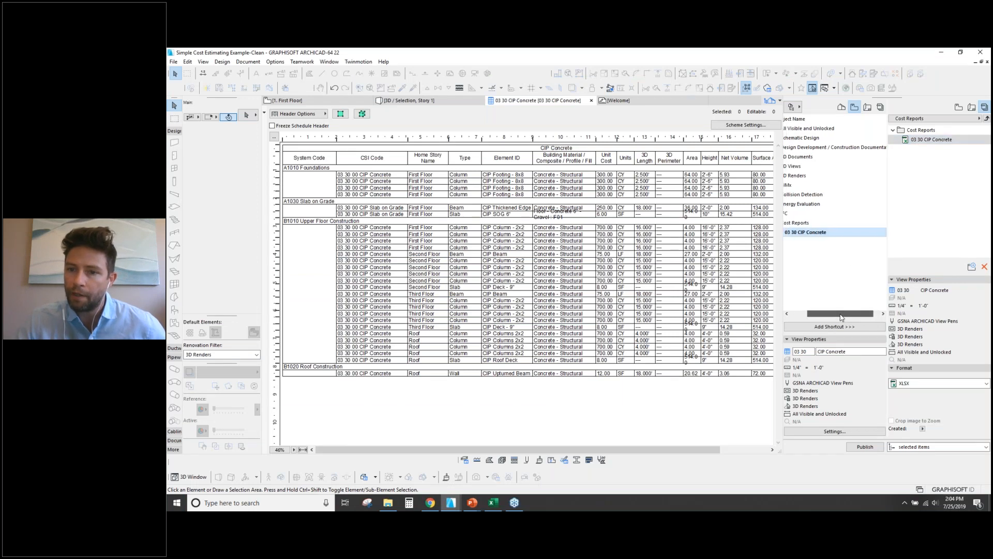
click(923, 141)
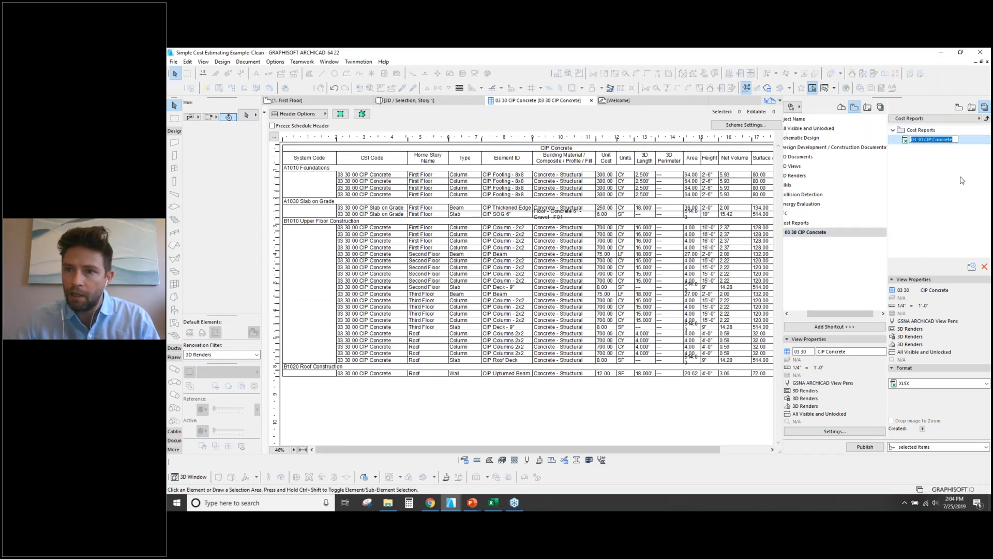
click(911, 384)
click(911, 399)
click(916, 385)
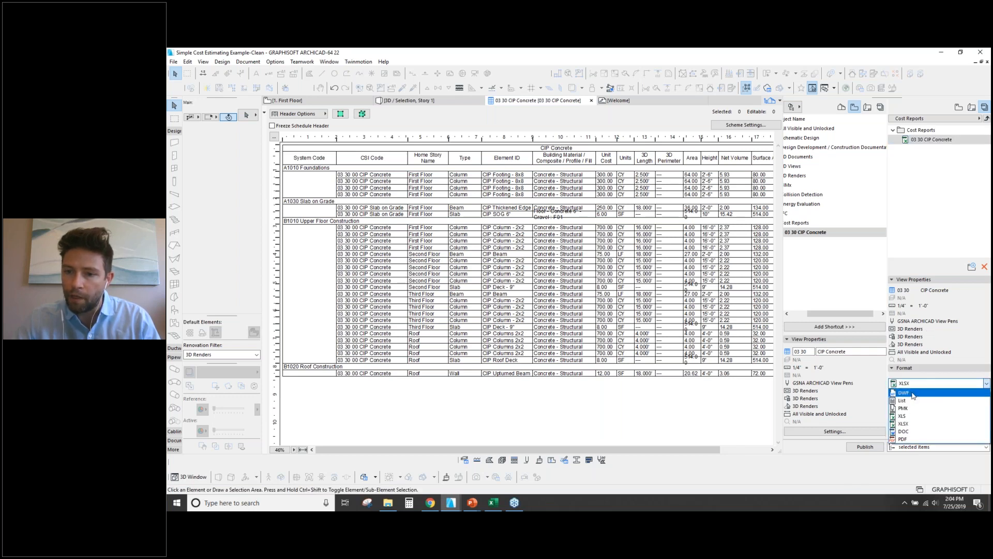
click(910, 392)
click(926, 140)
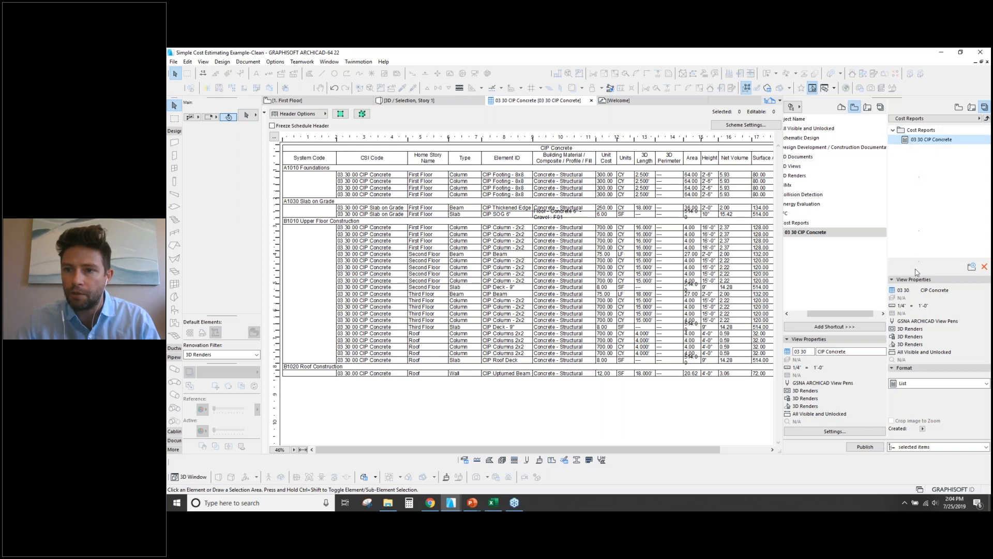
click(873, 448)
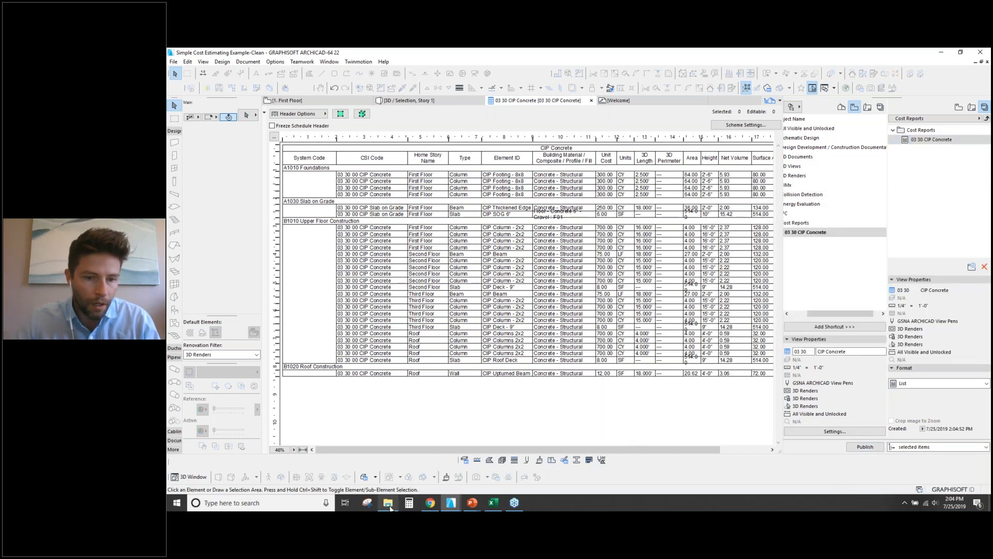
Switch to the AMT+C5D-Target Based Estimating Sample workbook in Excel and select cell J6 on Sheet1 as the import location.
mouse_move(490, 506)
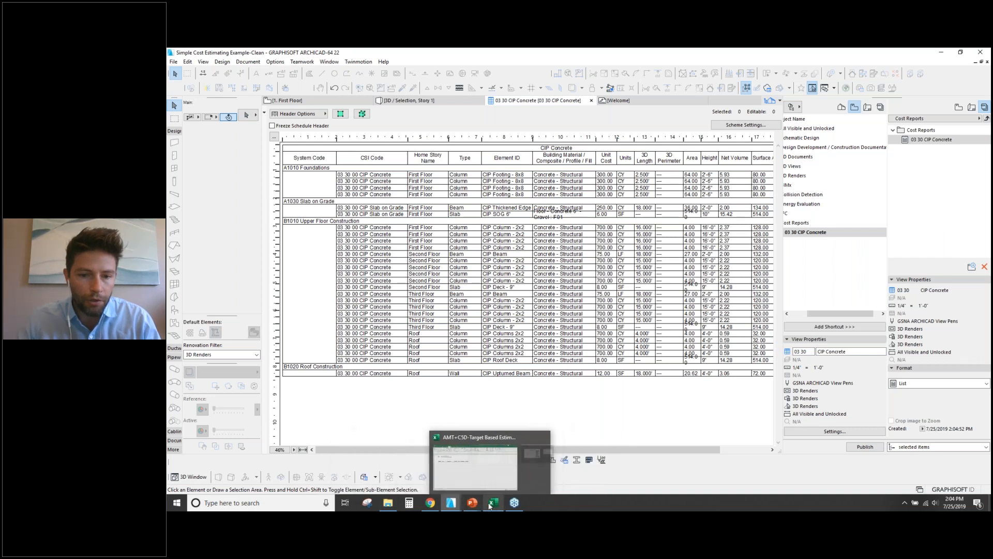
click(486, 465)
click(559, 207)
click(560, 197)
click(561, 206)
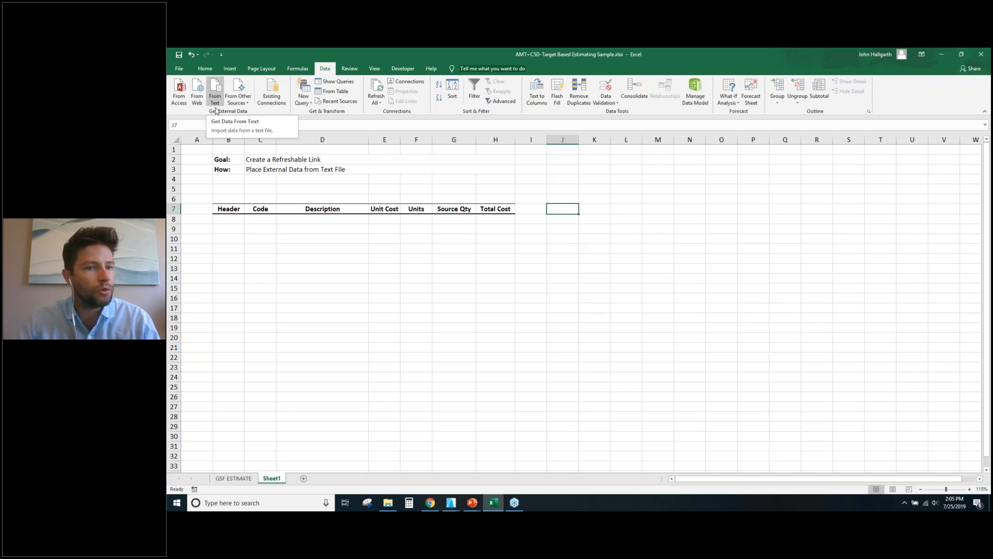
click(563, 200)
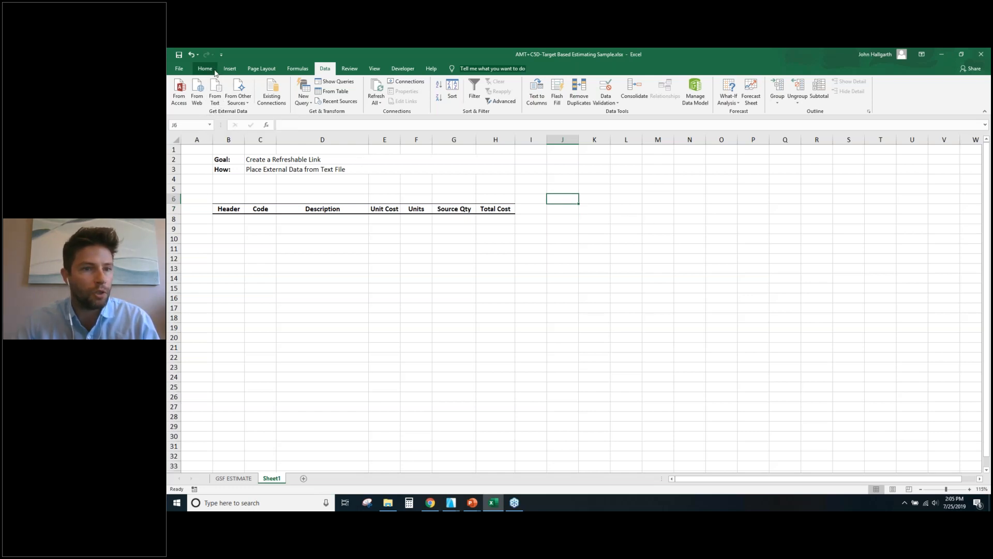
Start a text file import and open 03 30 CIP Concrete.txt from the Cost Reports folder in ARC5D Webinar Model.
click(215, 93)
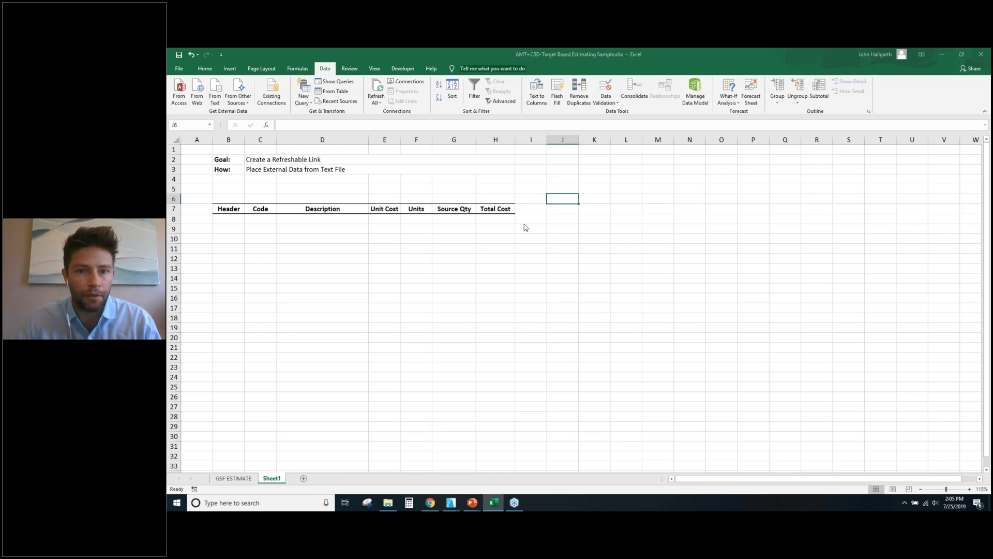
drag(566, 144, 672, 278)
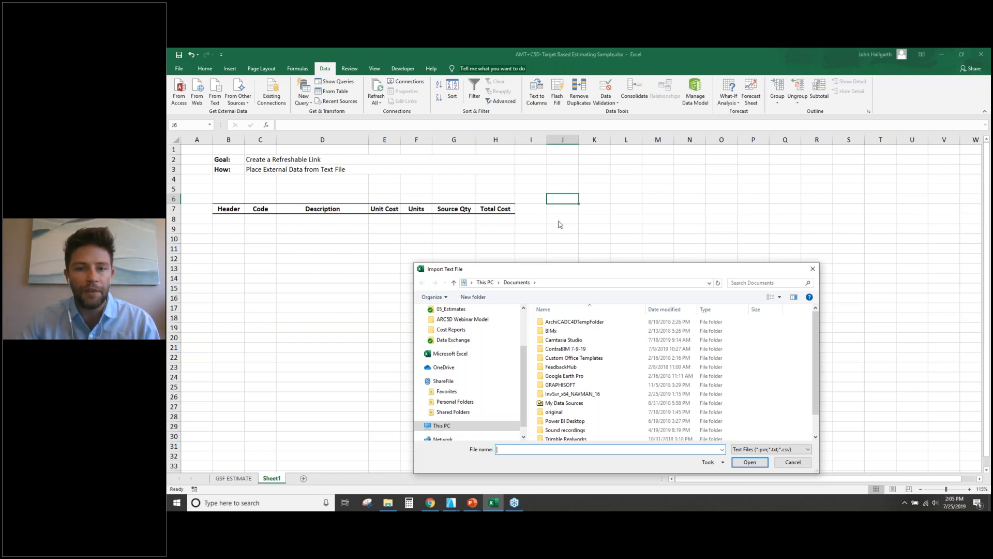
drag(563, 265, 527, 217)
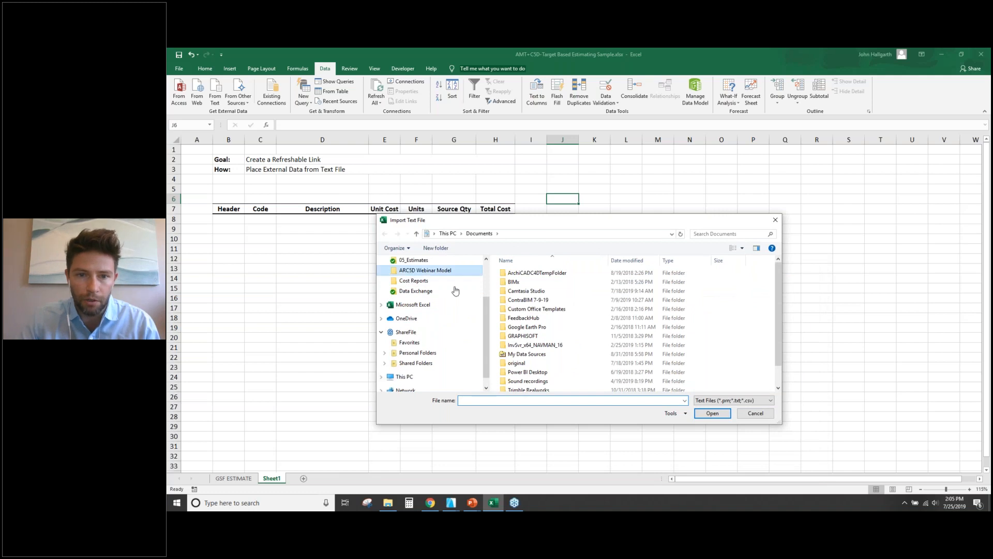
click(449, 273)
double_click(522, 274)
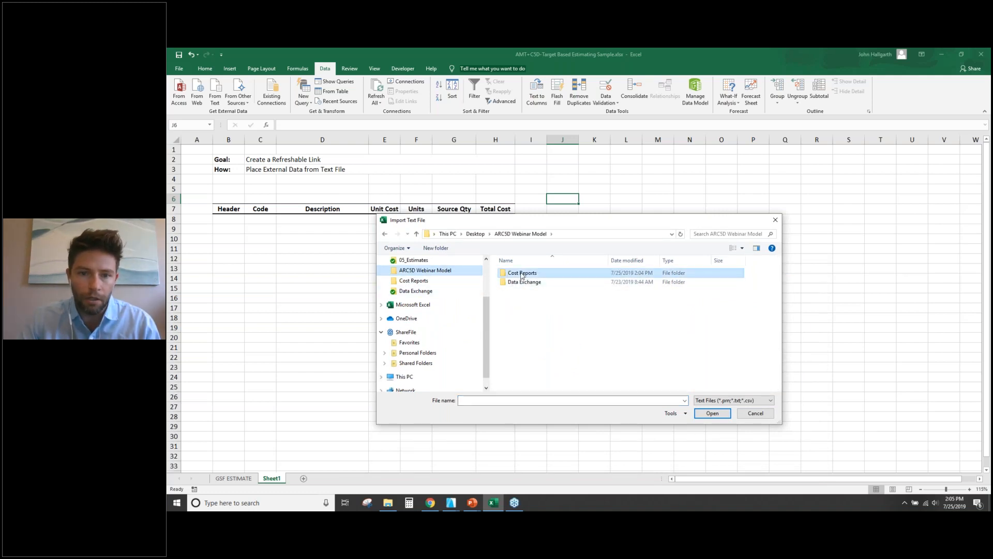
click(522, 295)
click(712, 412)
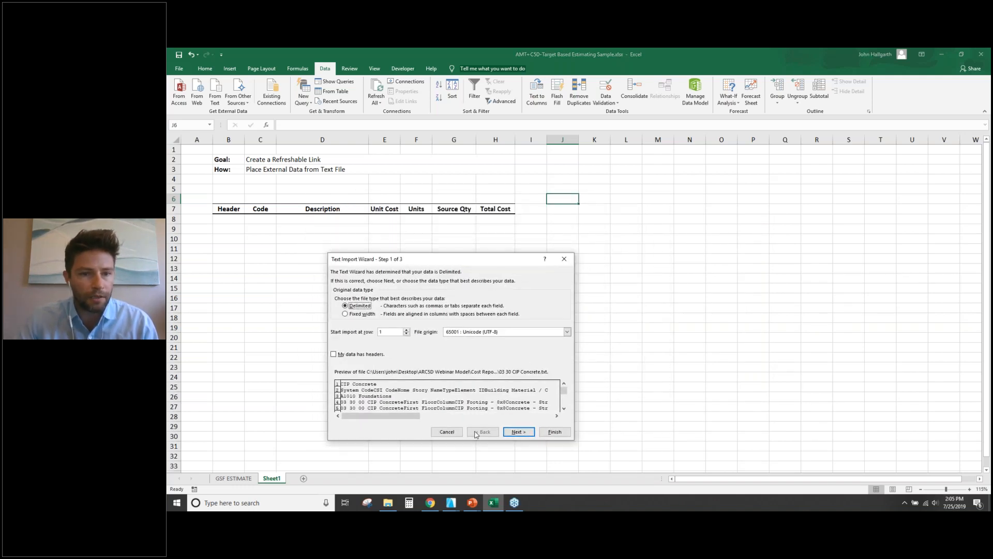
Complete the text import as Delimited data with the General column format.
click(525, 429)
click(522, 433)
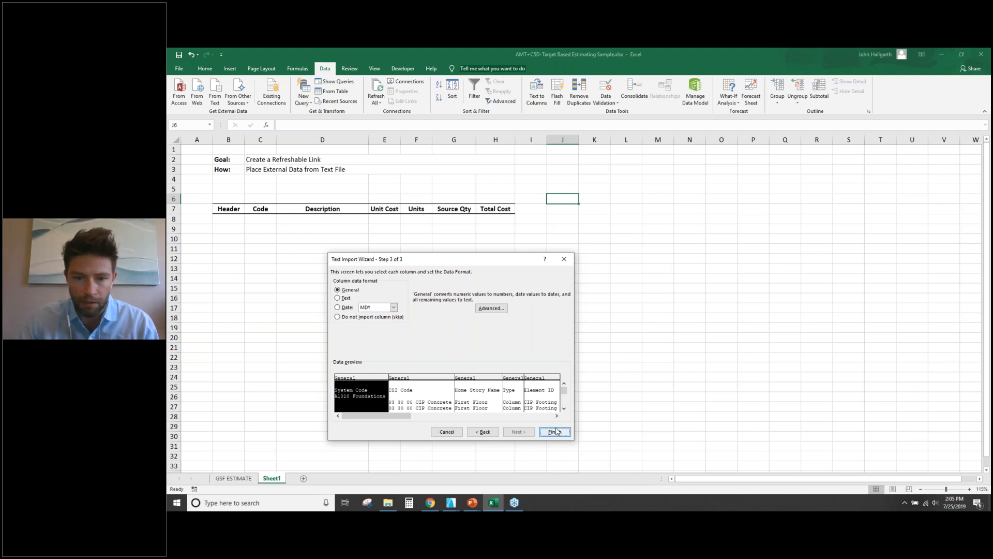
click(556, 431)
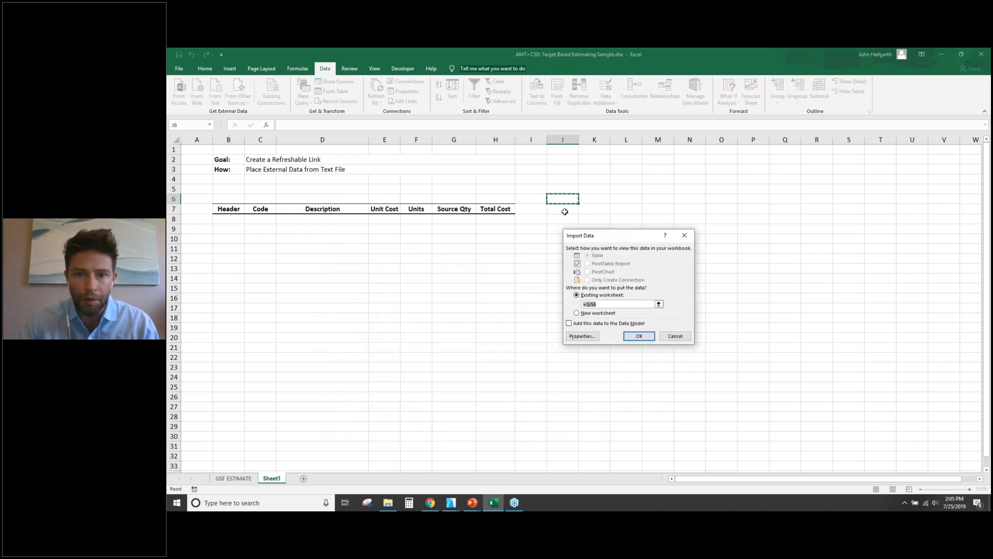
Set the data range to refresh on opening and overwrite existing cells, without the file name prompt, preserved cell formatting or column width adjustment.
click(582, 336)
click(563, 255)
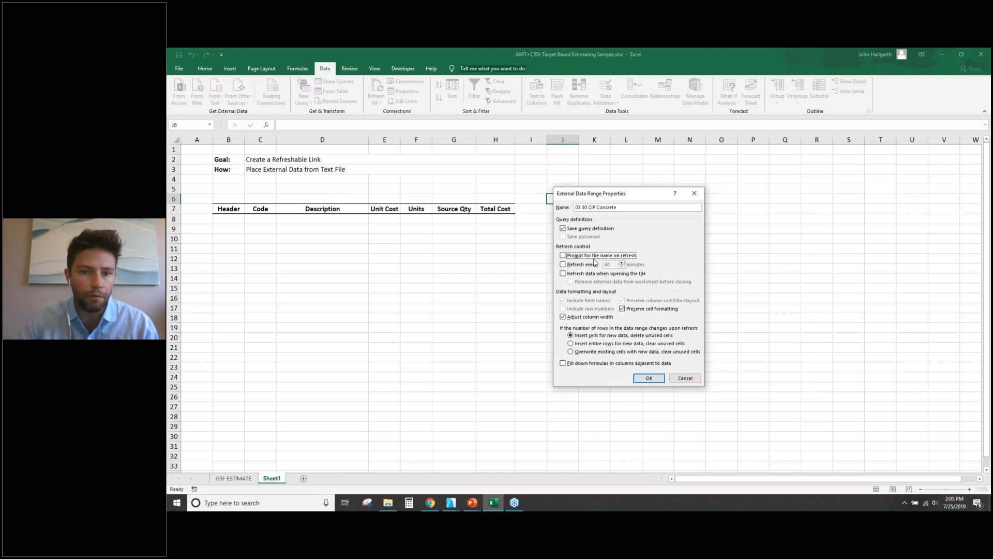
click(563, 274)
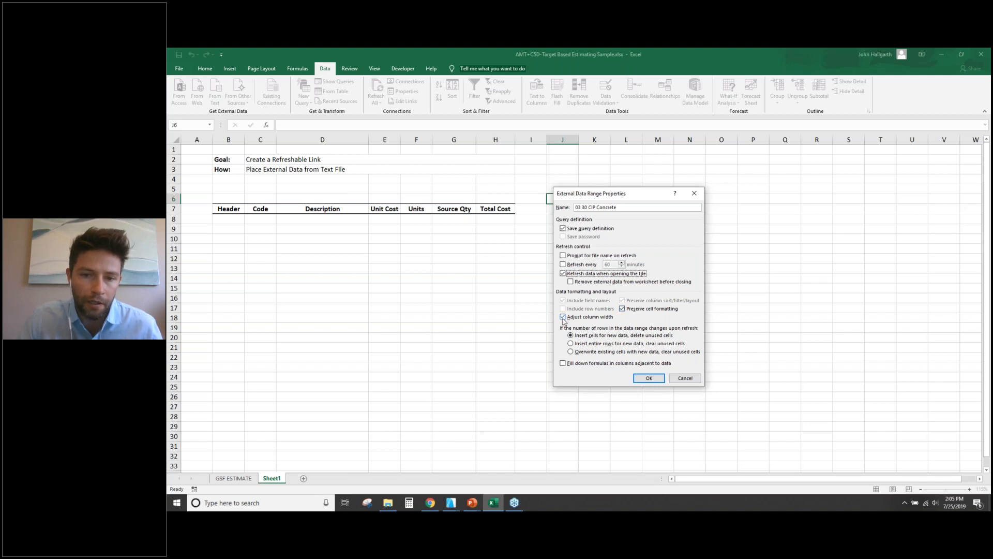
click(622, 309)
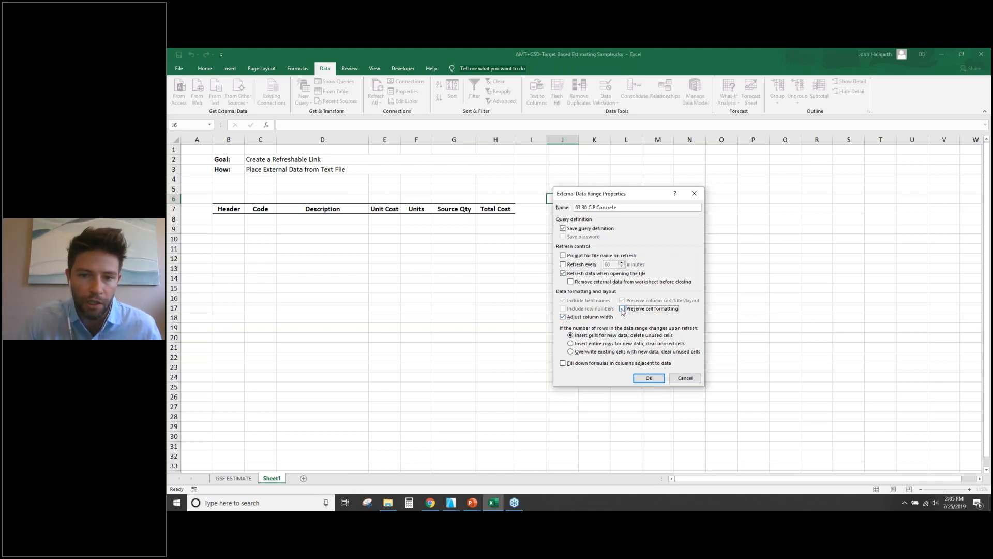
click(564, 317)
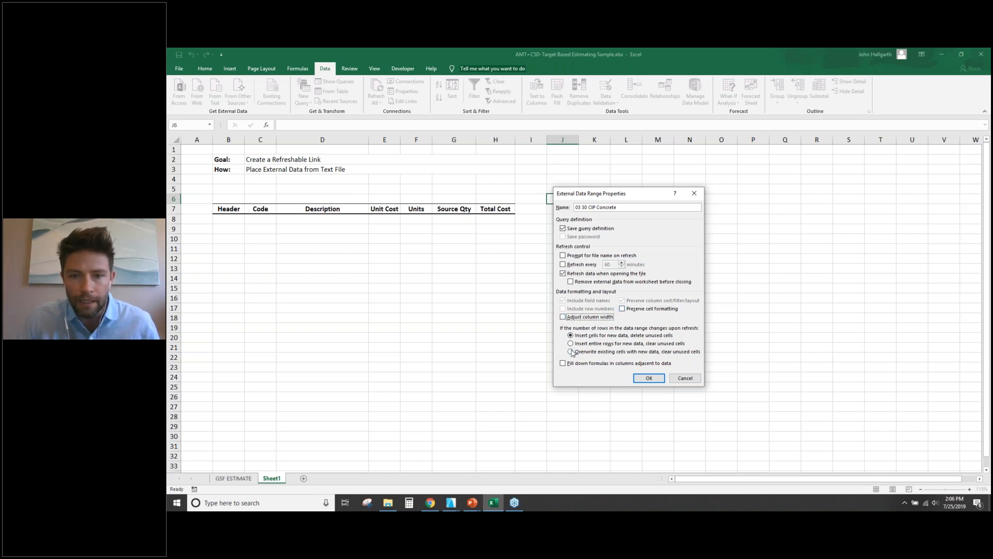
click(571, 351)
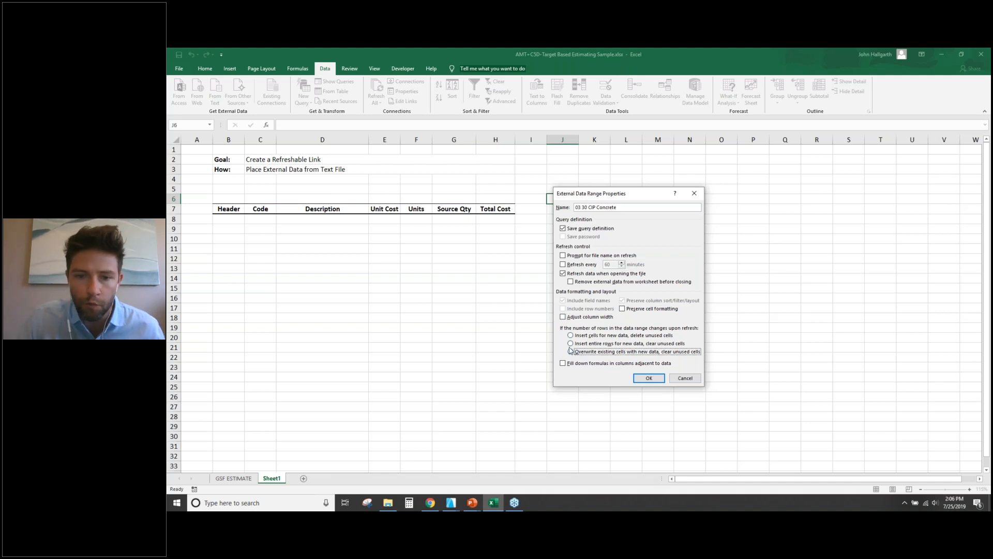
Accept the external data range properties and place the imported data on the existing worksheet at J6.
drag(653, 198, 727, 183)
click(724, 363)
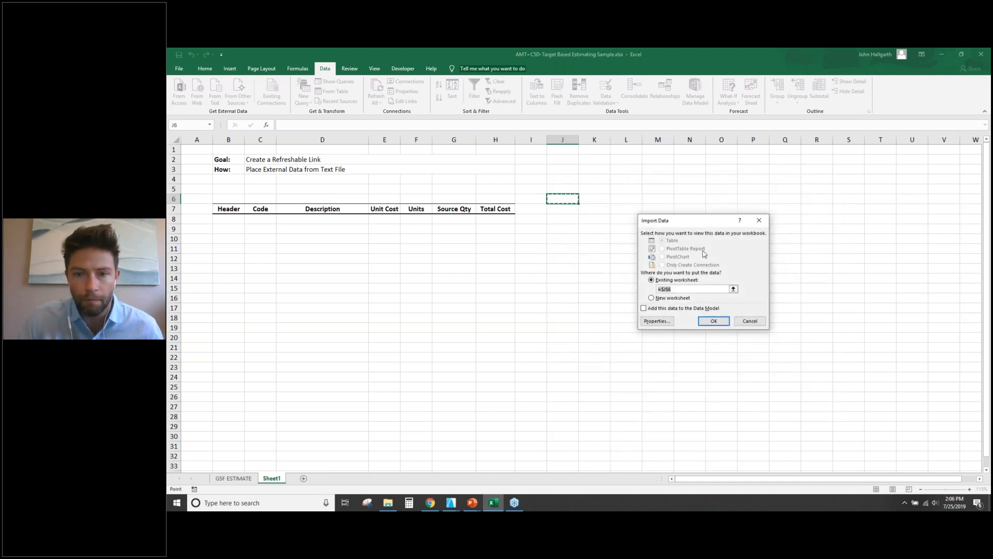
click(714, 321)
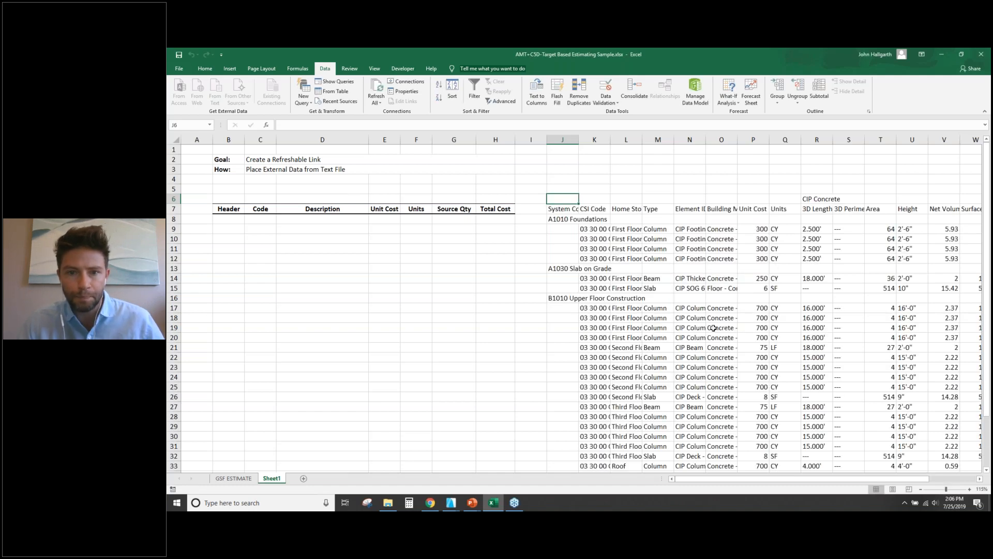
Fit the widths of imported data columns J through Y to their contents.
scroll(538, 272, down, 2)
drag(468, 138, 554, 140)
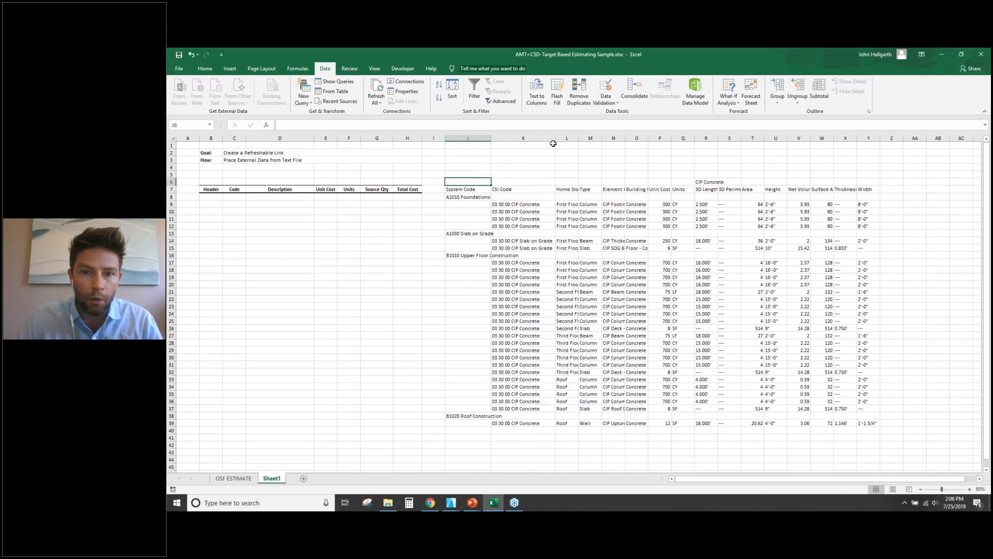
double_click(577, 137)
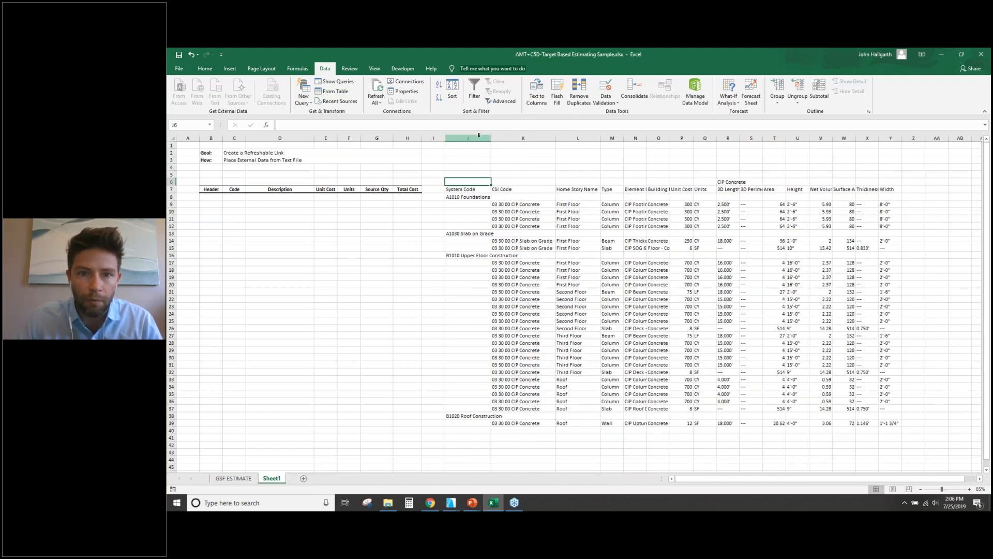
drag(478, 135, 890, 137)
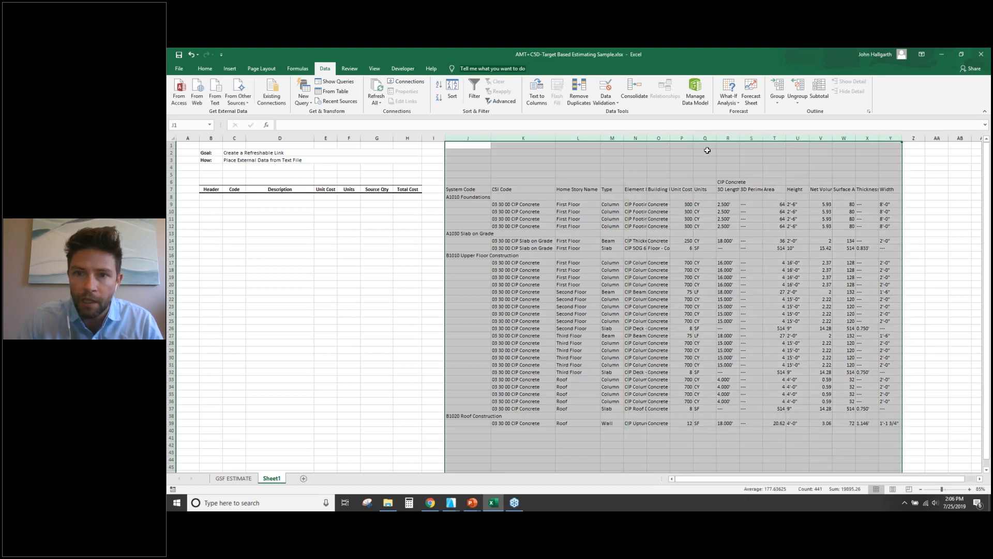
double_click(670, 139)
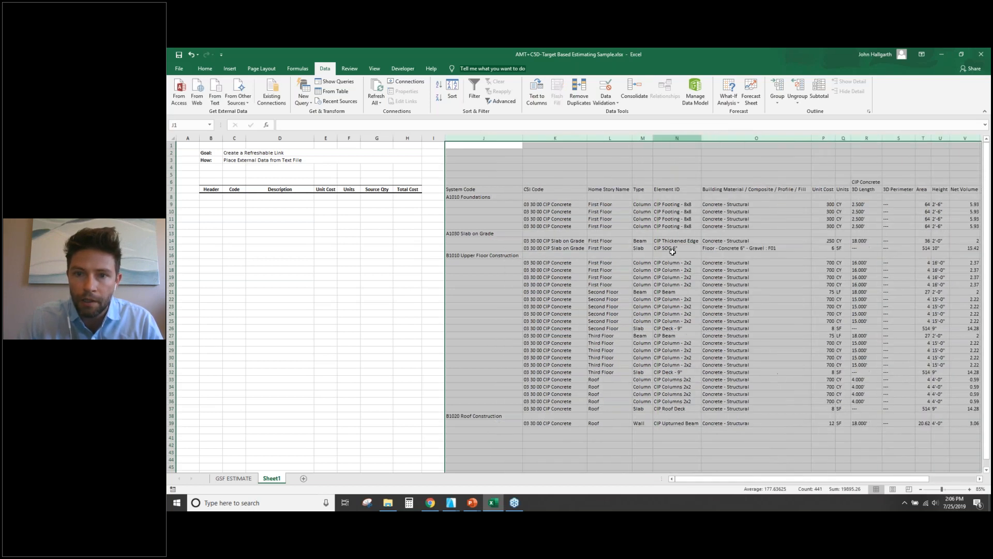
Narrow the Building Material / Composite / Profile / Fill column and the System Code column of the imported data.
click(786, 241)
scroll(688, 270, down, 1)
drag(700, 137, 671, 137)
click(364, 295)
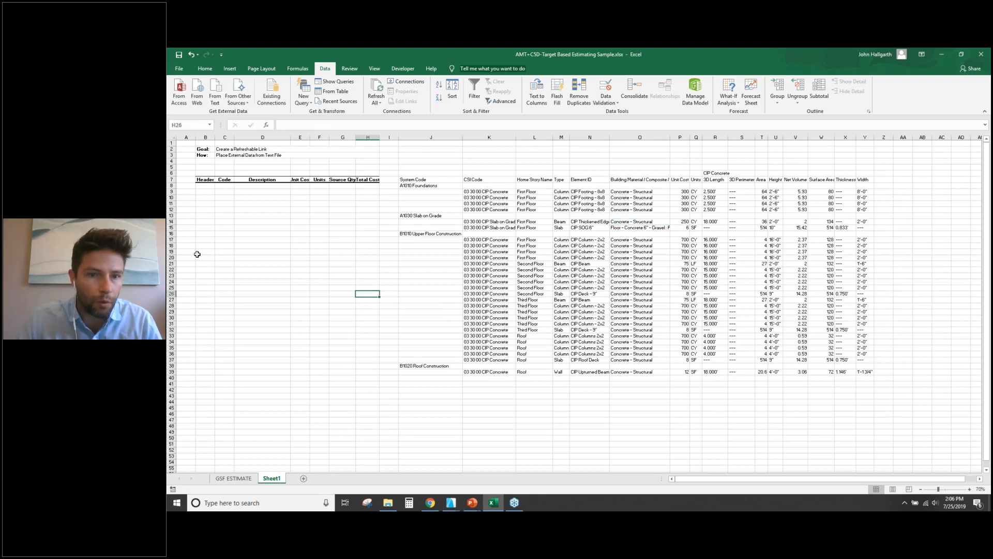
scroll(288, 233, up, 3)
drag(770, 479, 691, 483)
click(533, 357)
drag(652, 139, 593, 149)
click(331, 239)
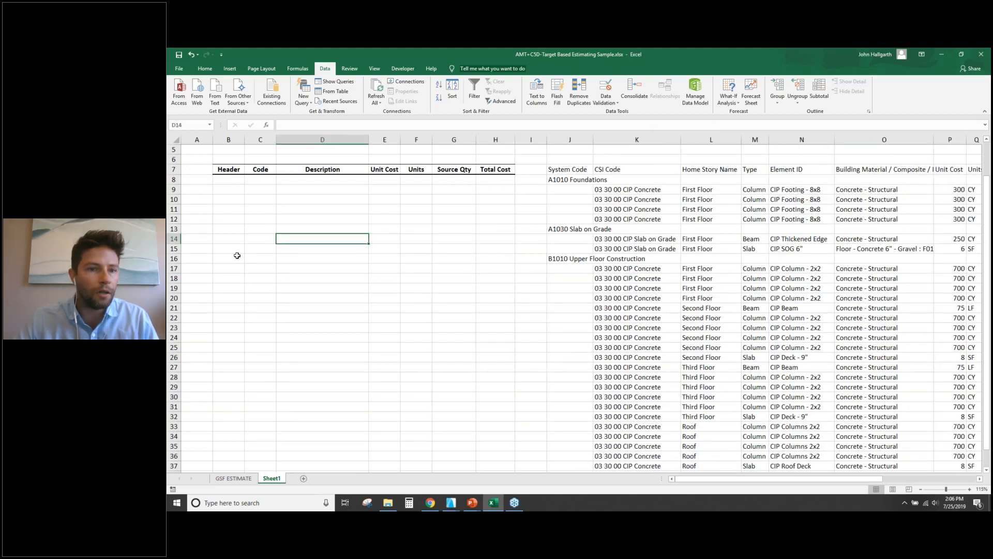
scroll(224, 253, up, 2)
click(471, 315)
Link Header cell B8 to the imported system code with =J8 and fill the formula down alongside the imported rows.
click(233, 221)
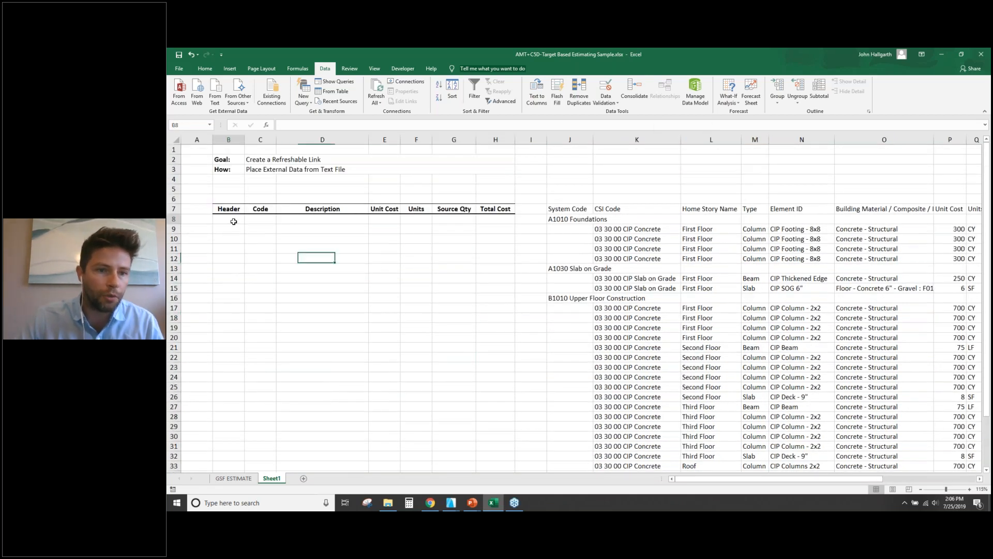
text(=)
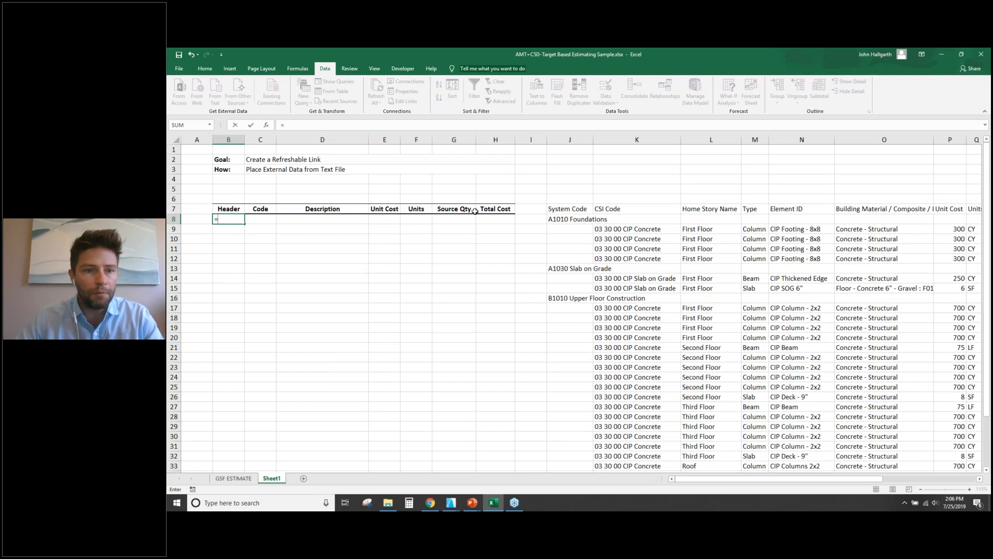
click(567, 219)
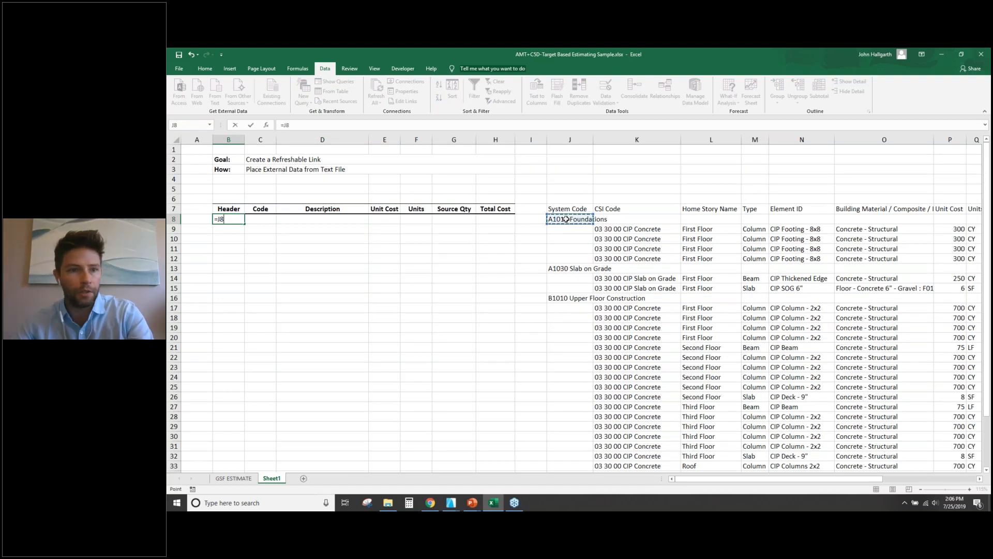
key(Return)
click(241, 219)
drag(245, 222, 237, 504)
scroll(309, 349, up, 4)
Enter =LEFT(K9, 8) in Code cell C9 to extract the first eight characters of the CSI code.
click(261, 228)
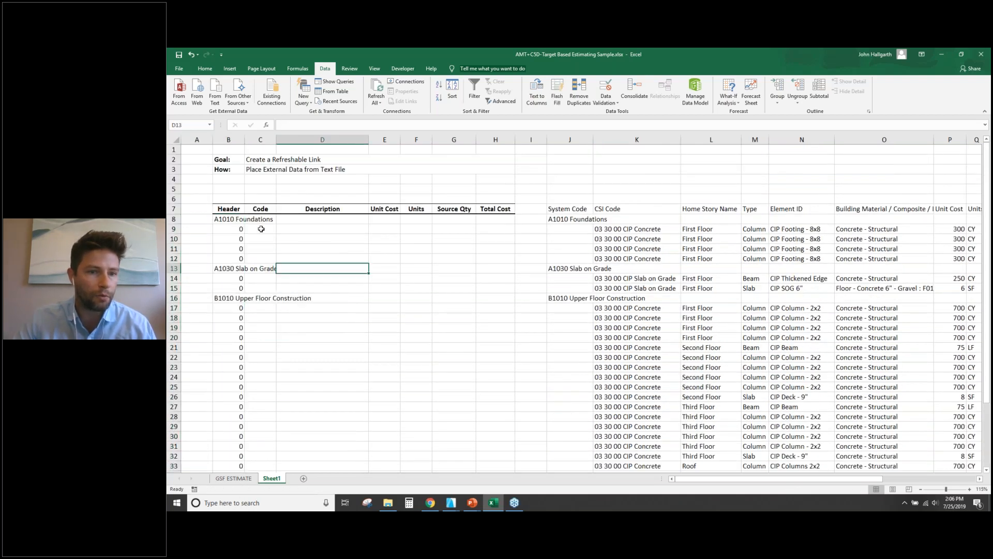
text(=)
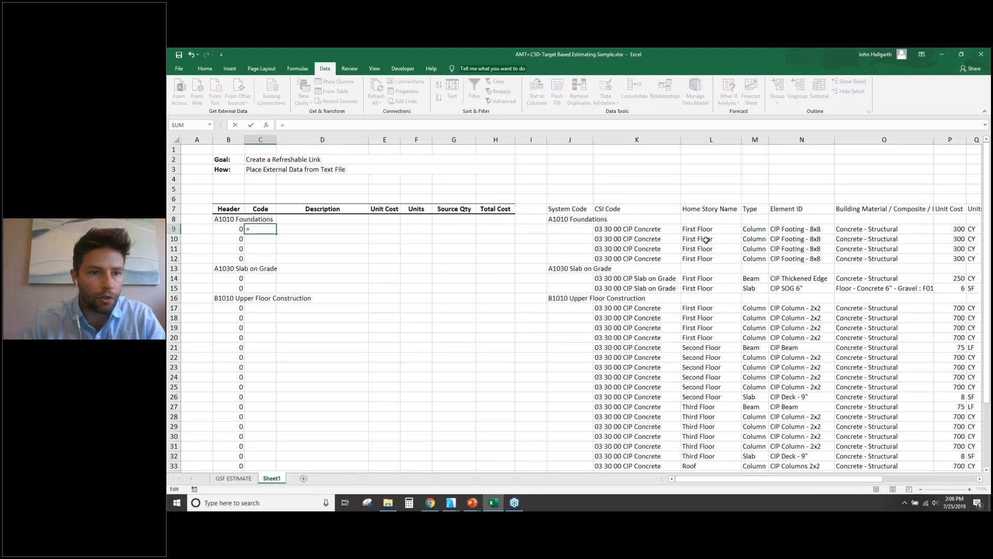
text(left()
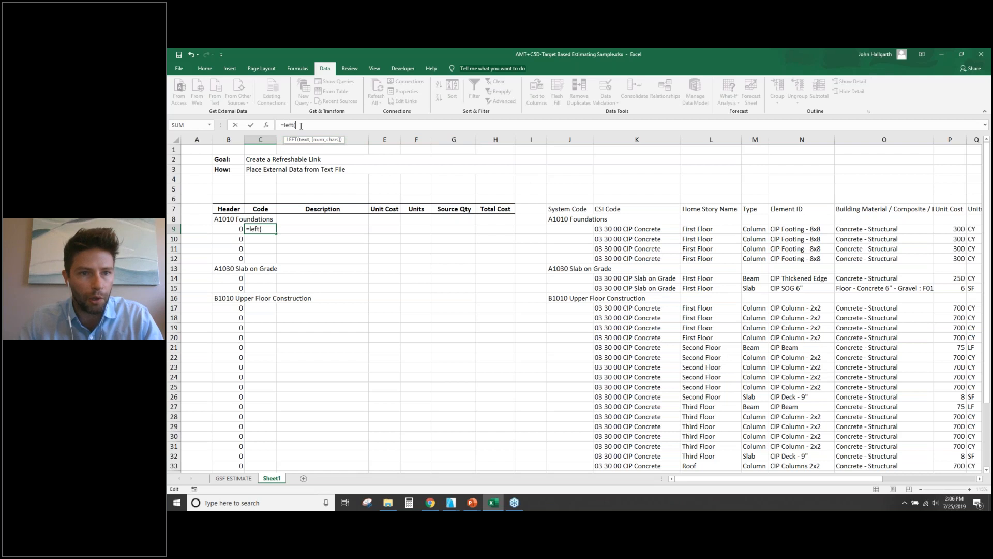
click(610, 230)
text(,)
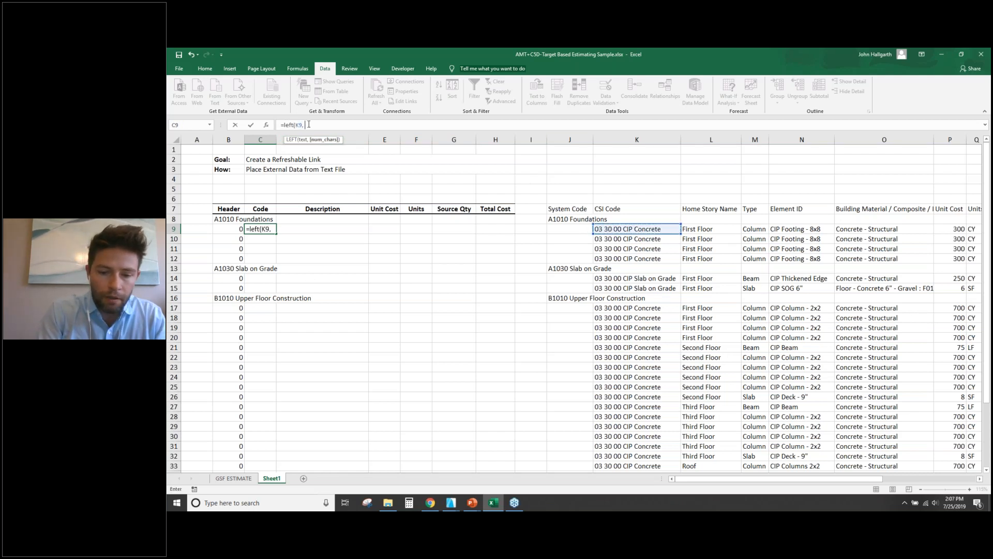
text( 8))
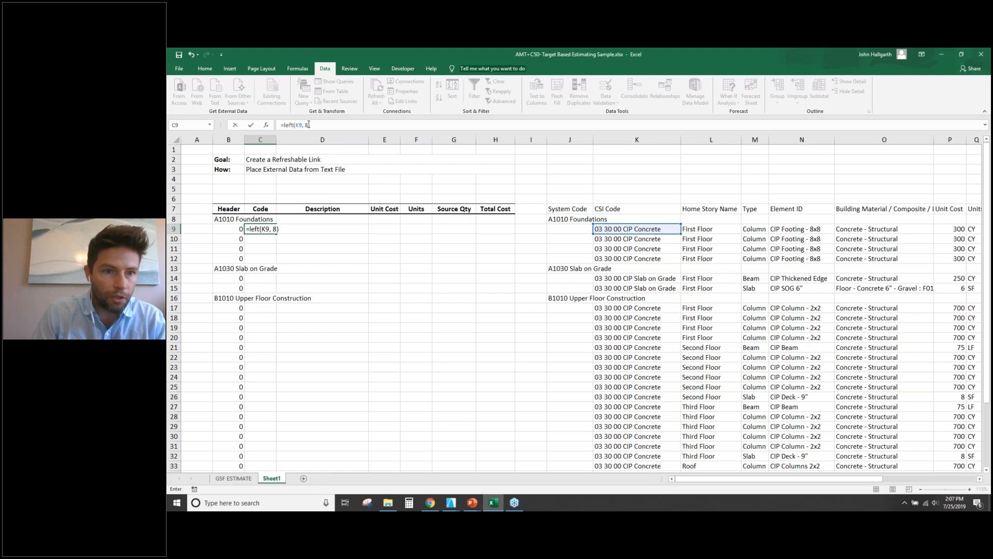
key(Return)
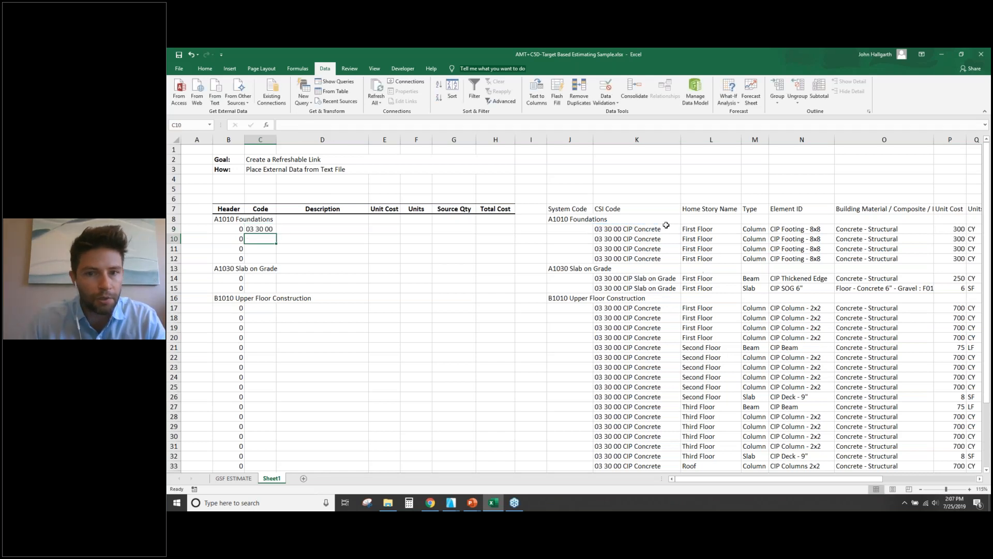
Link Description cell D9 to the imported Element ID with =N9.
click(293, 229)
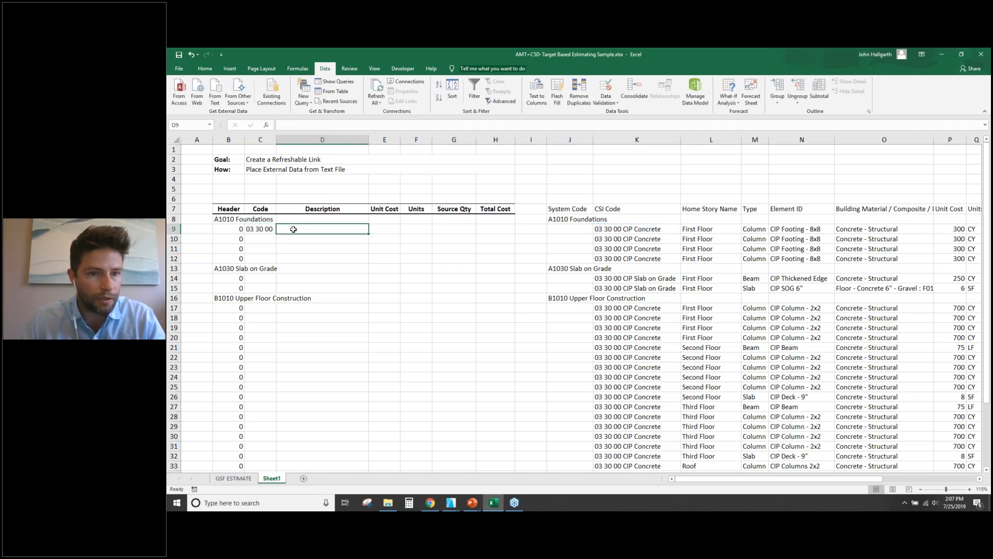
text(=)
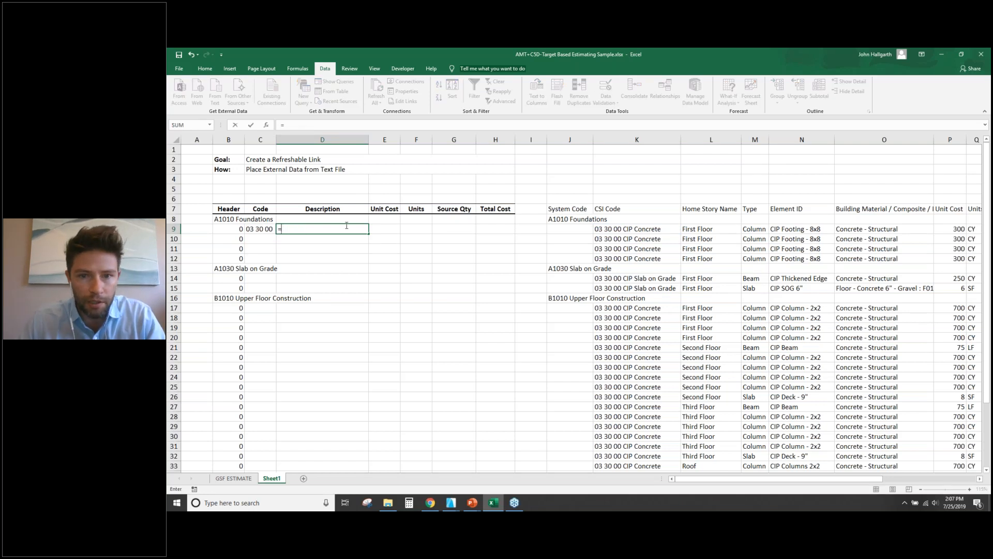
click(793, 231)
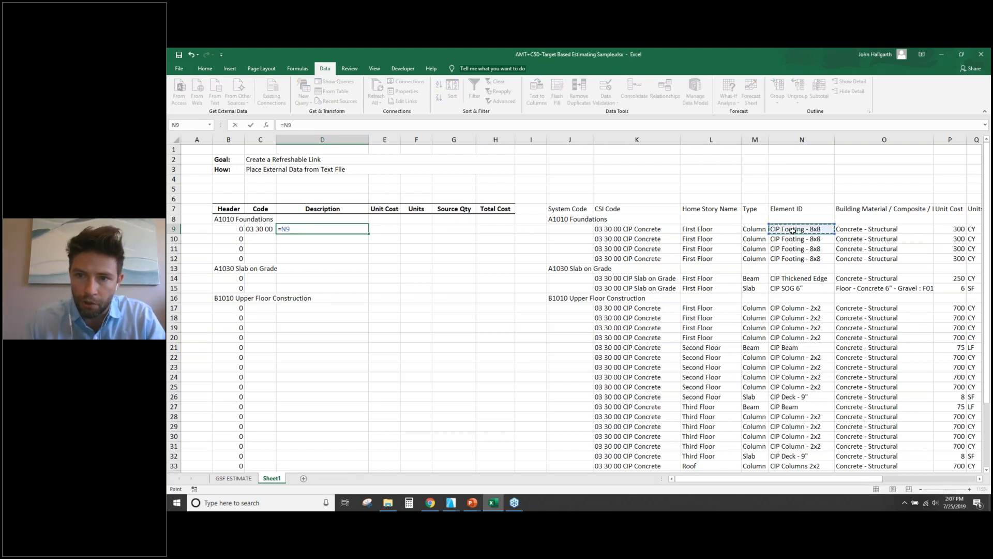
key(Return)
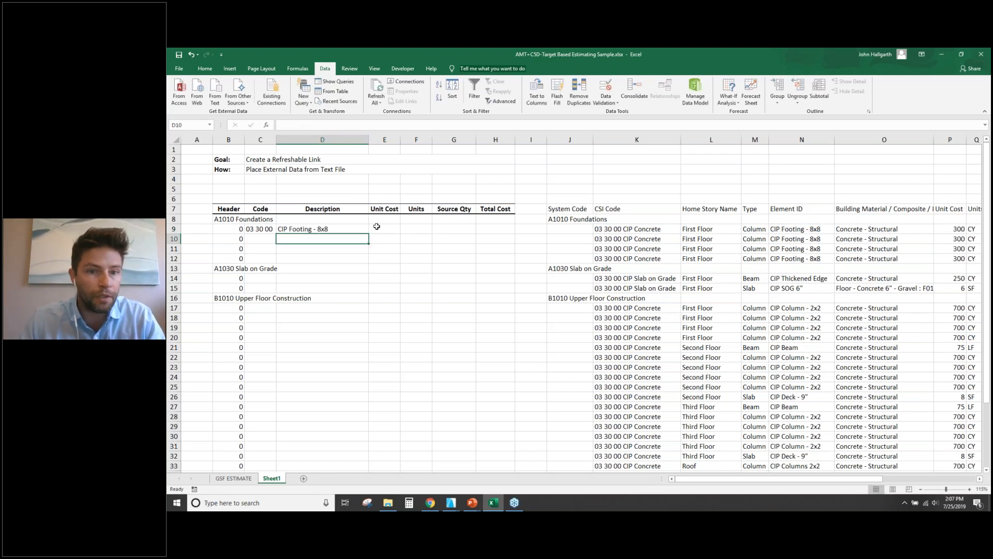
Link Unit Cost cell E9 to the imported unit cost with =P9 and Units cell F9 to the imported units with =Q9.
click(376, 227)
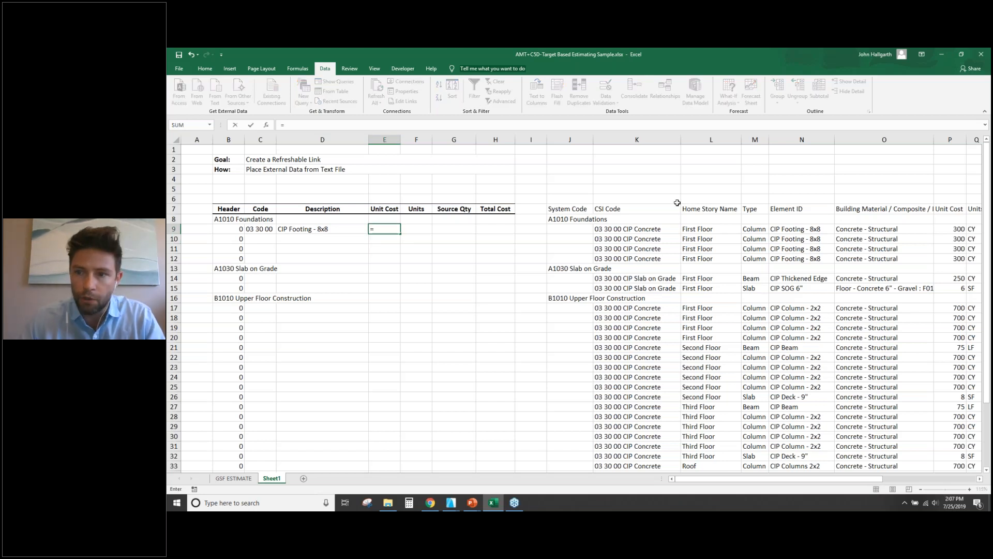
click(955, 228)
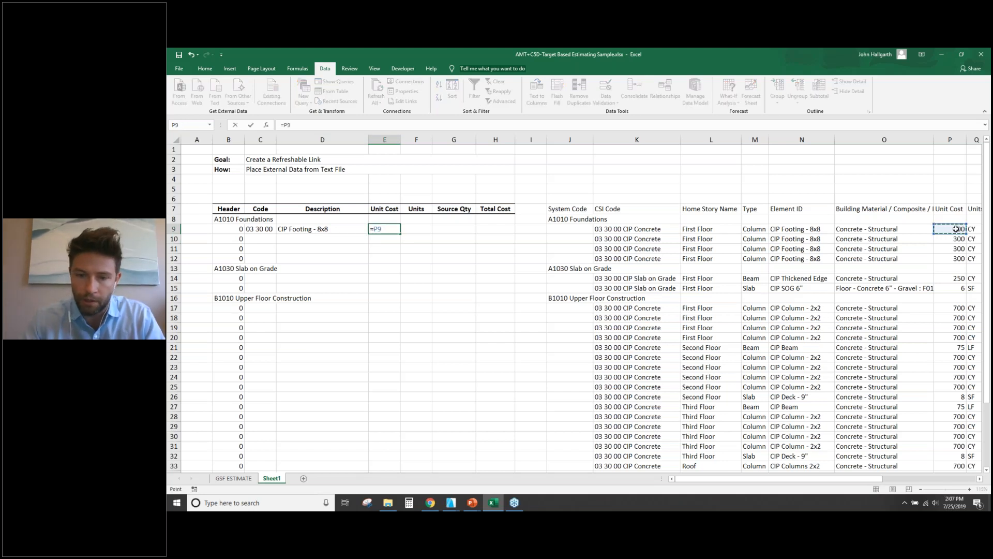
key(Return)
click(416, 229)
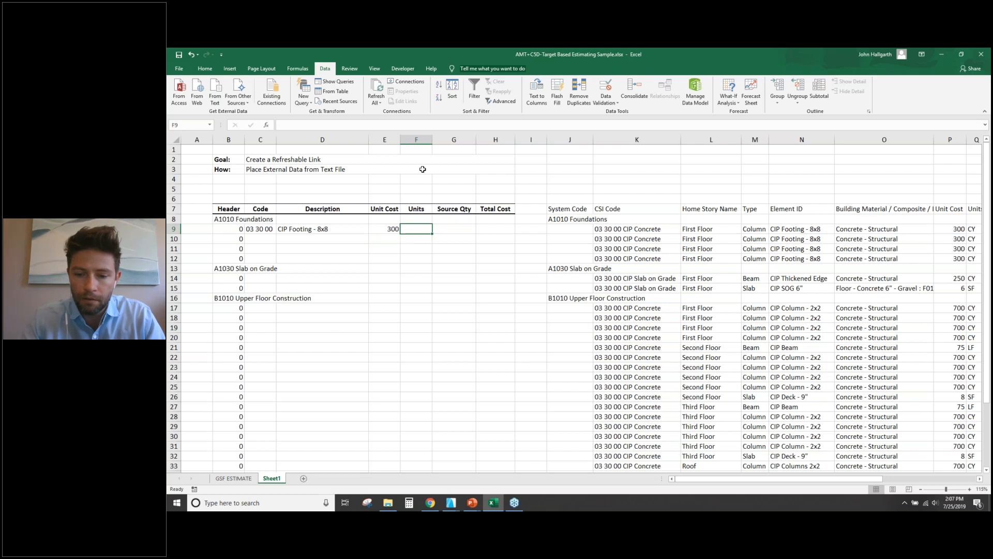
text(=)
click(972, 228)
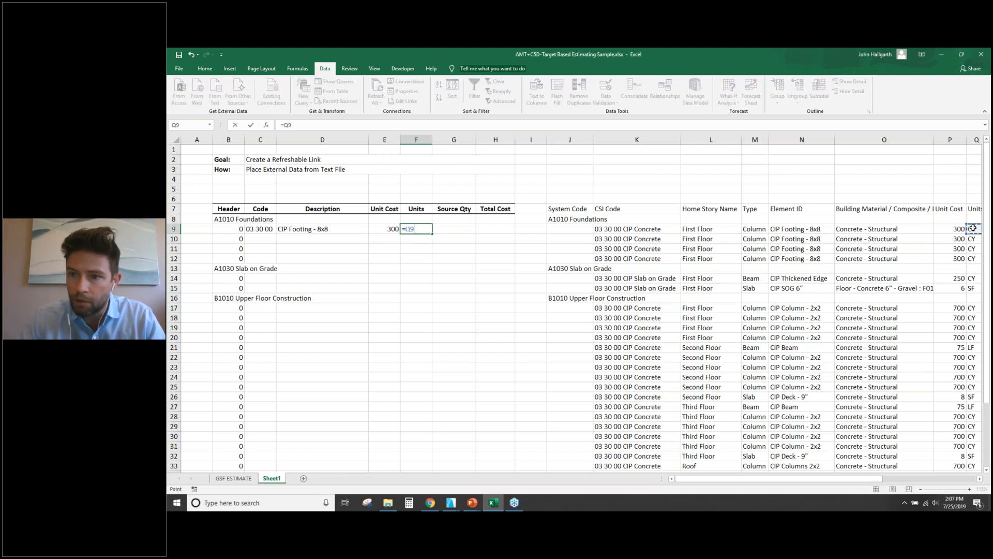
key(Return)
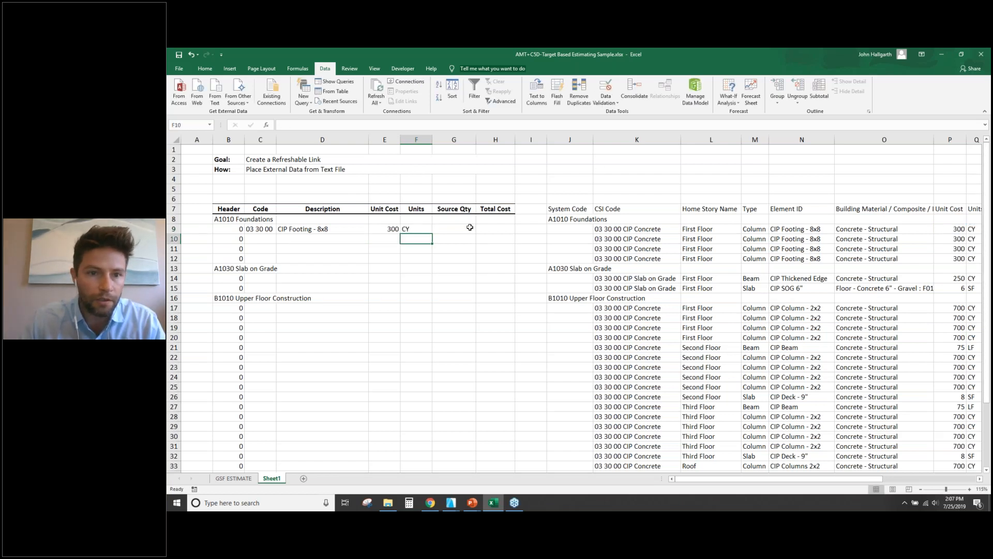
Enter =IF(F9="CY", V9, ) in Source Qty cell G9 to return the net volume for cubic-yard items.
ctrl+scroll(470, 227, down, 1)
click(413, 218)
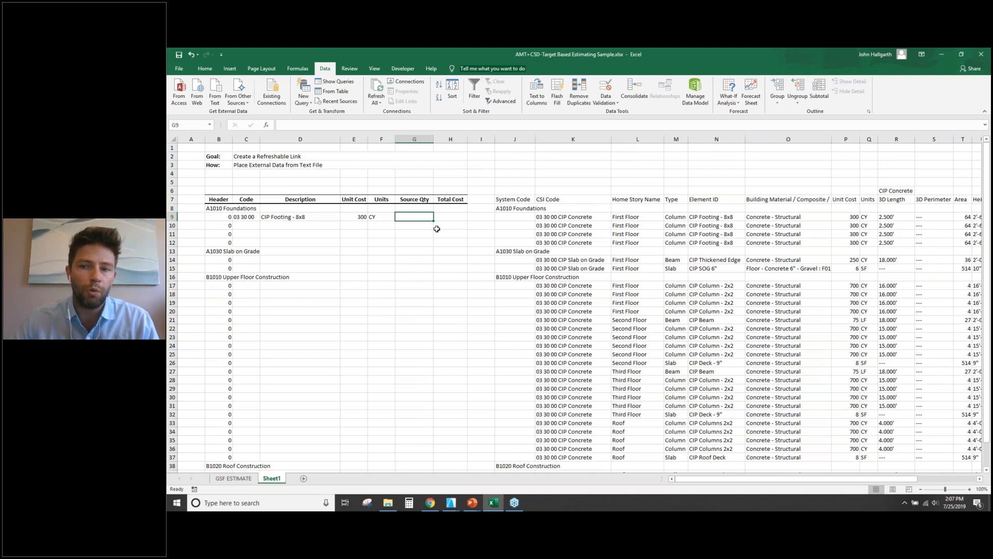
ctrl+scroll(449, 252, down, 1)
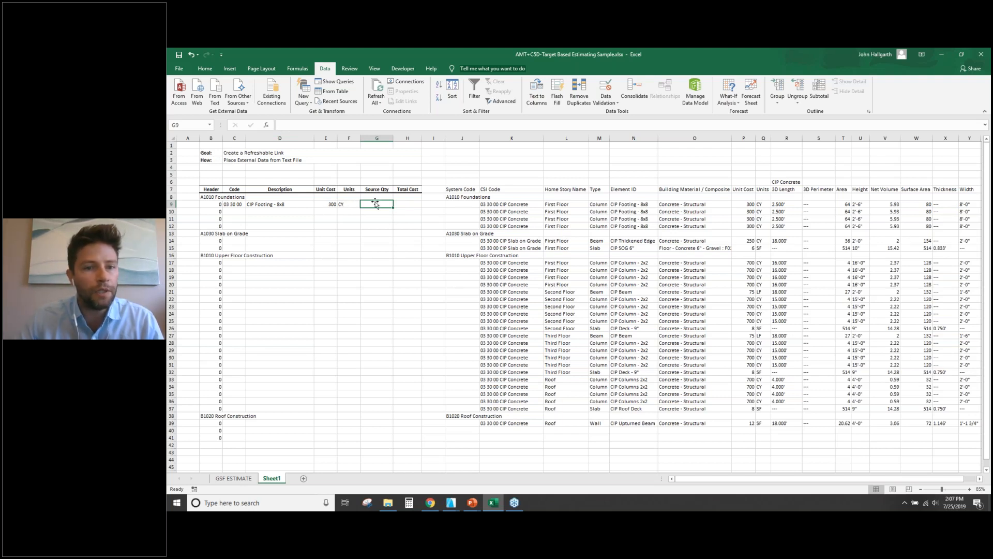
scroll(332, 203, up, 1)
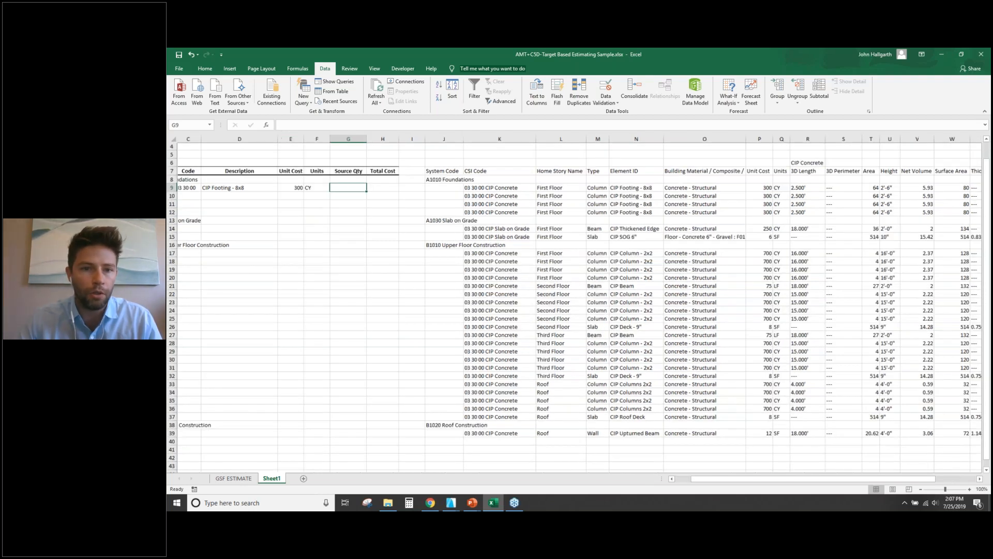
scroll(299, 138, up, 1)
scroll(299, 138, left, 2)
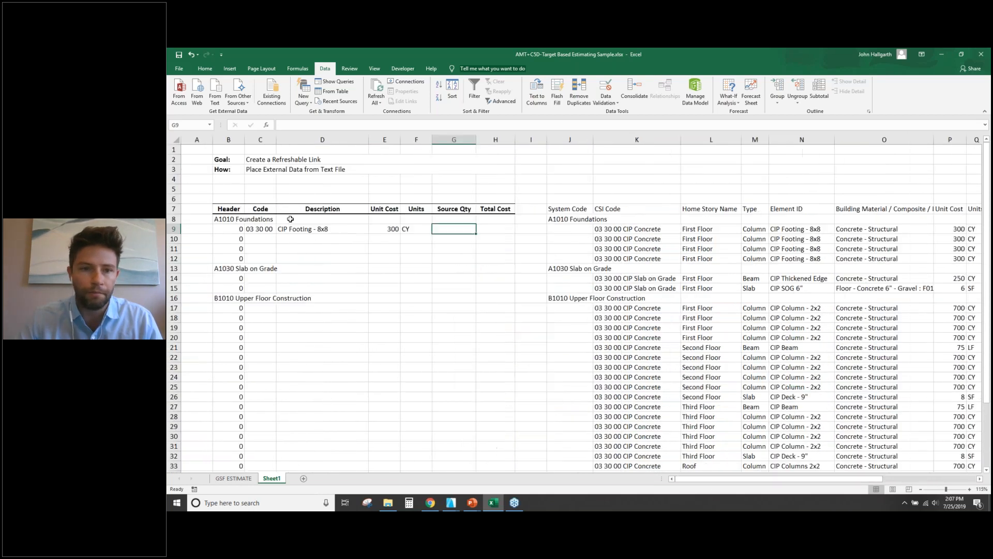
click(314, 128)
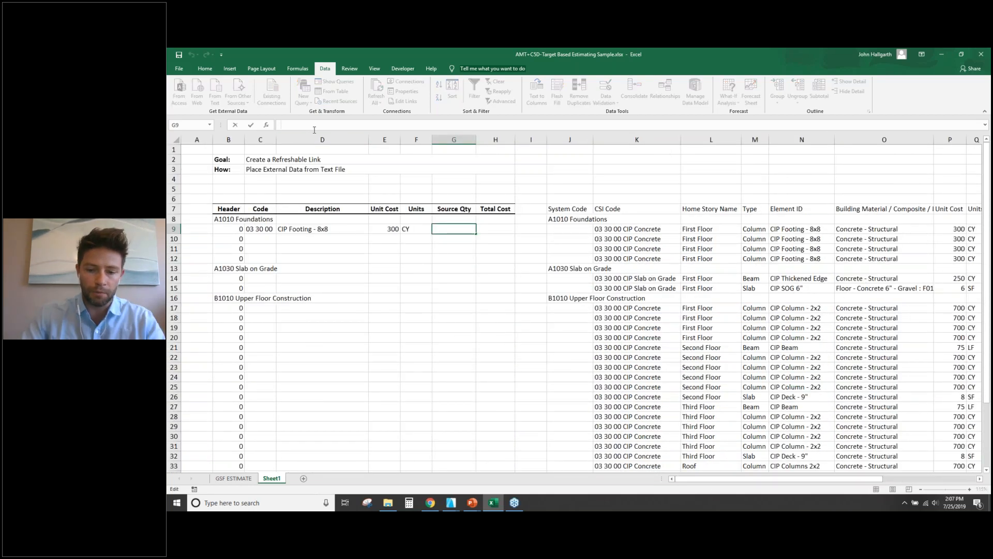
text(=)
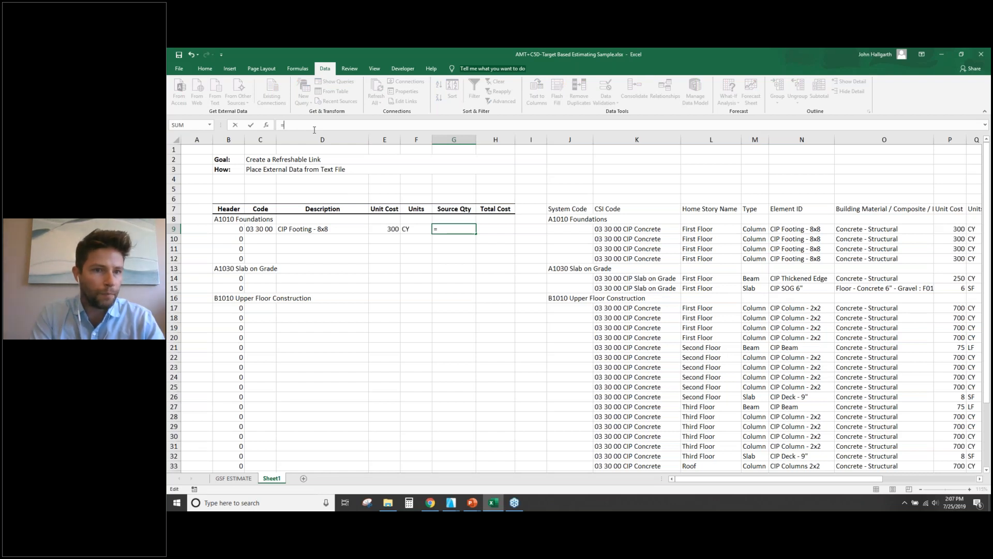
text(if()
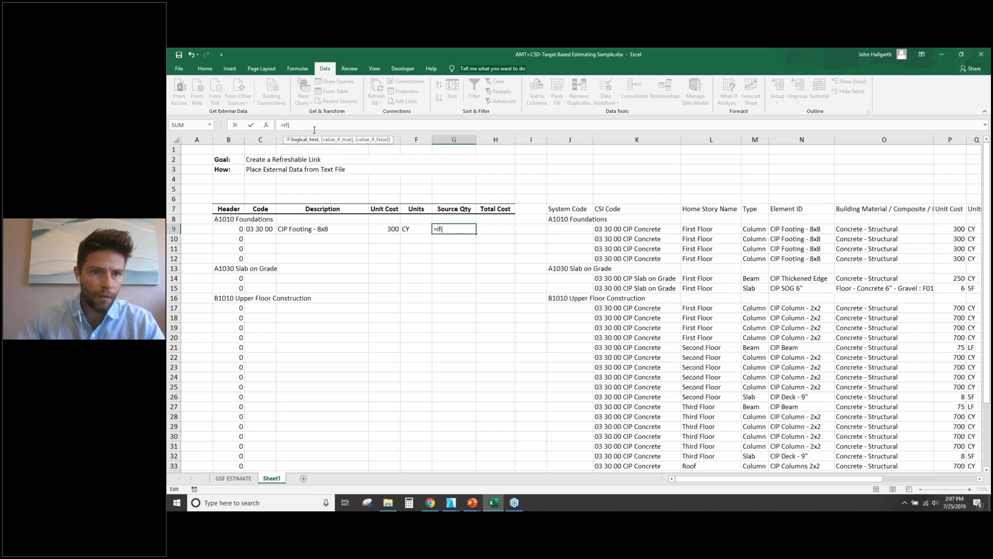
click(414, 229)
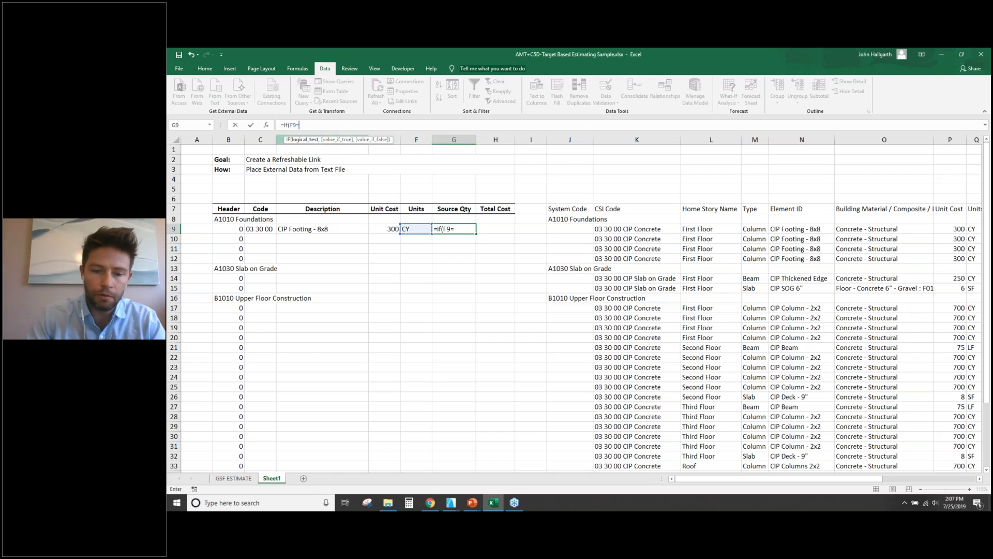
text(="CY)
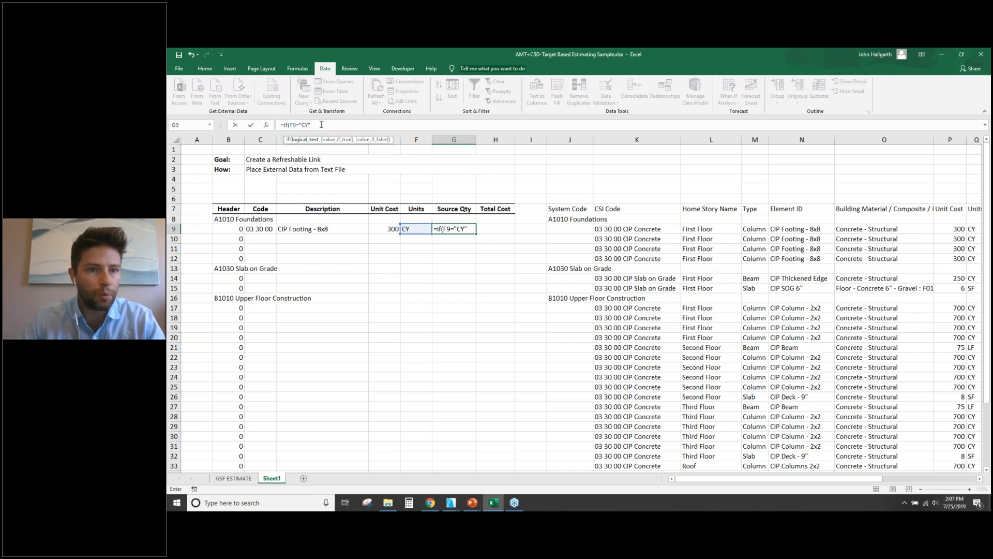
text(,)
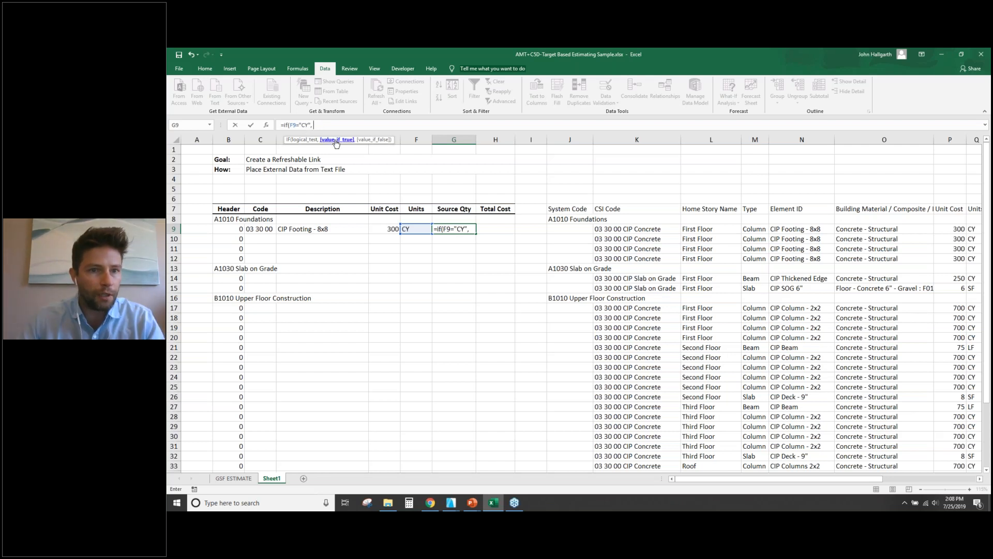
drag(786, 485, 875, 484)
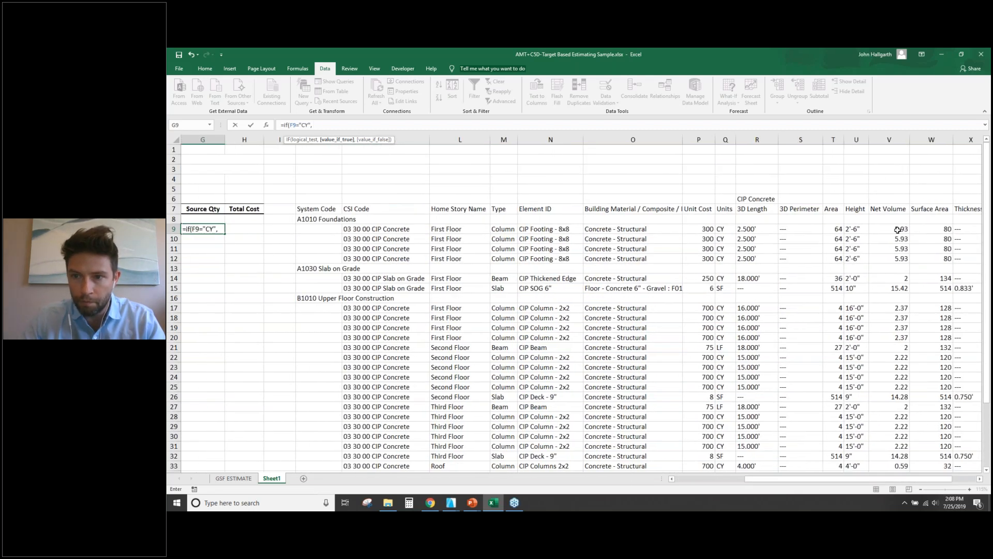
click(898, 230)
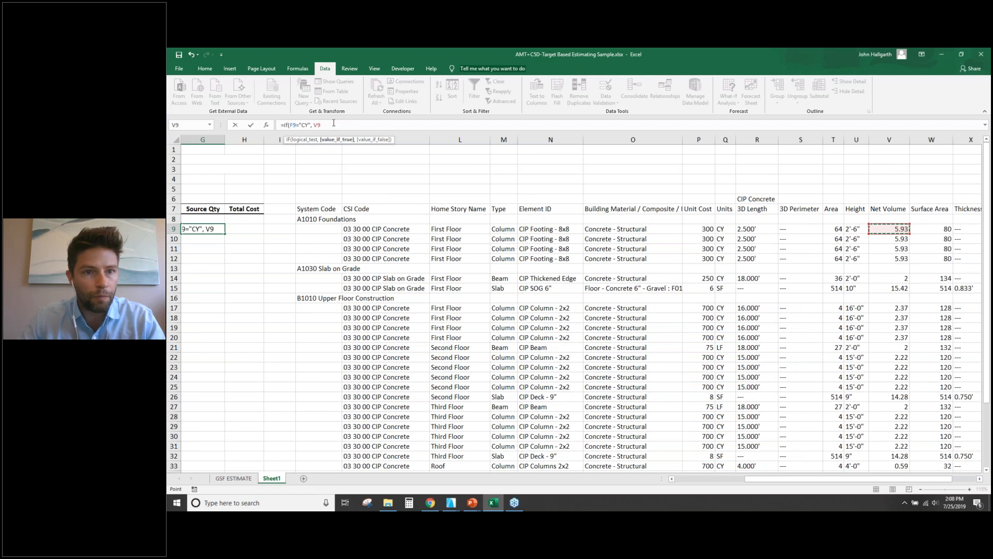
text(,)
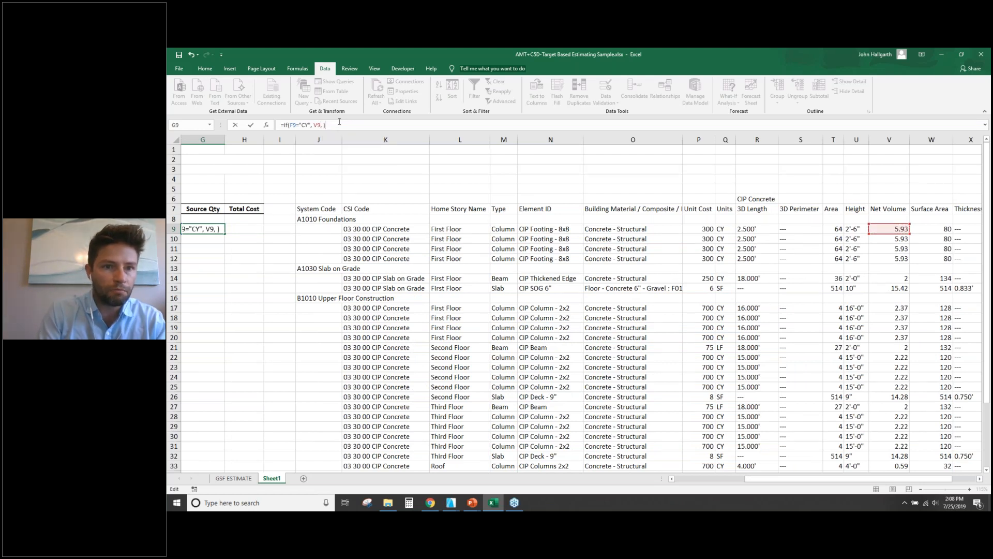
key(Return)
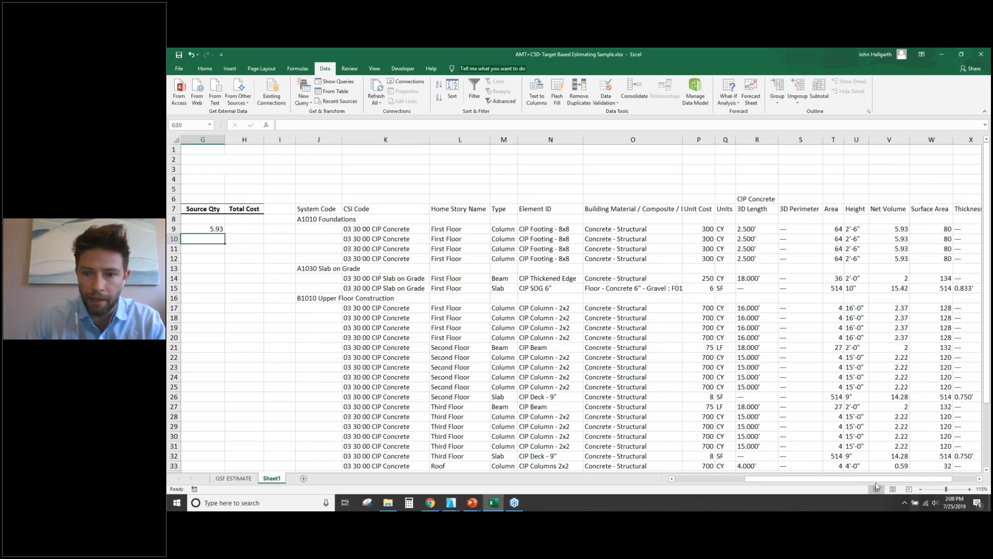
Nest if(F9="SF", T9 as the false value of the Source Qty formula in G9 to return the area for square-foot items.
drag(860, 481, 786, 481)
click(416, 228)
click(444, 228)
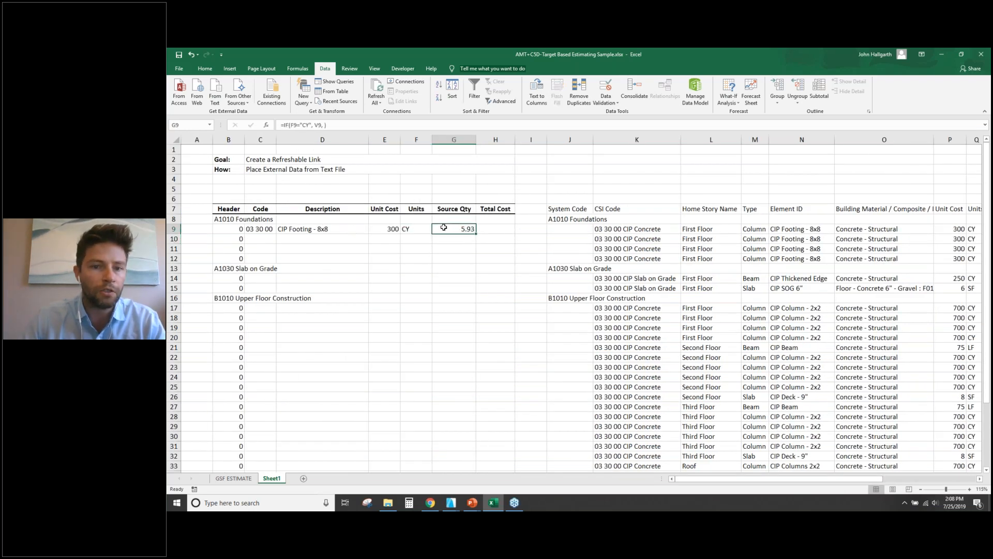
click(353, 124)
click(322, 124)
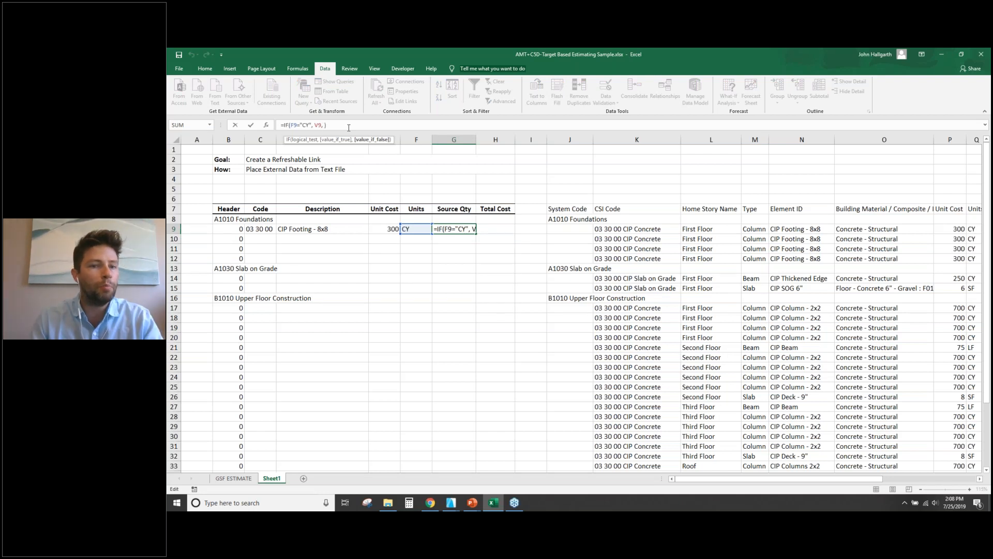
text(if()
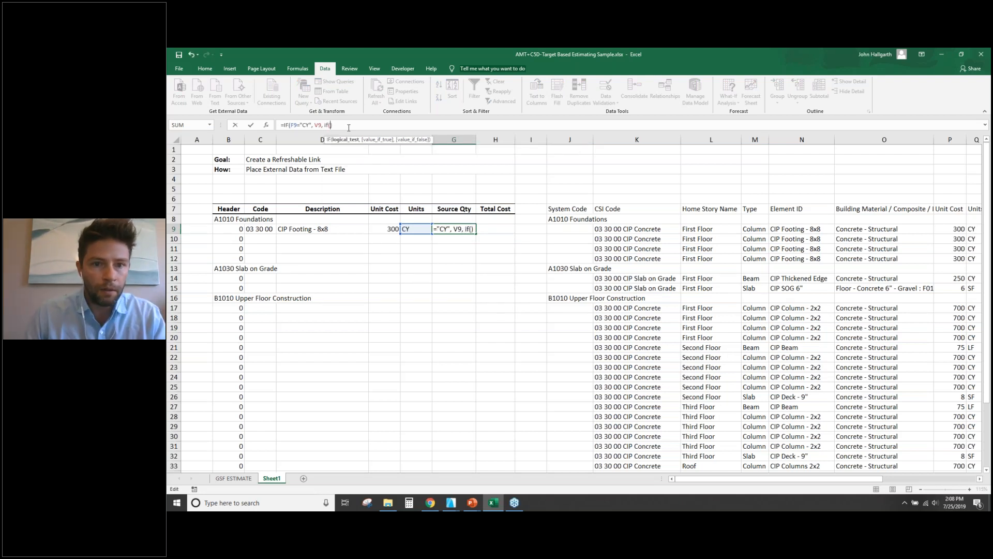
click(417, 228)
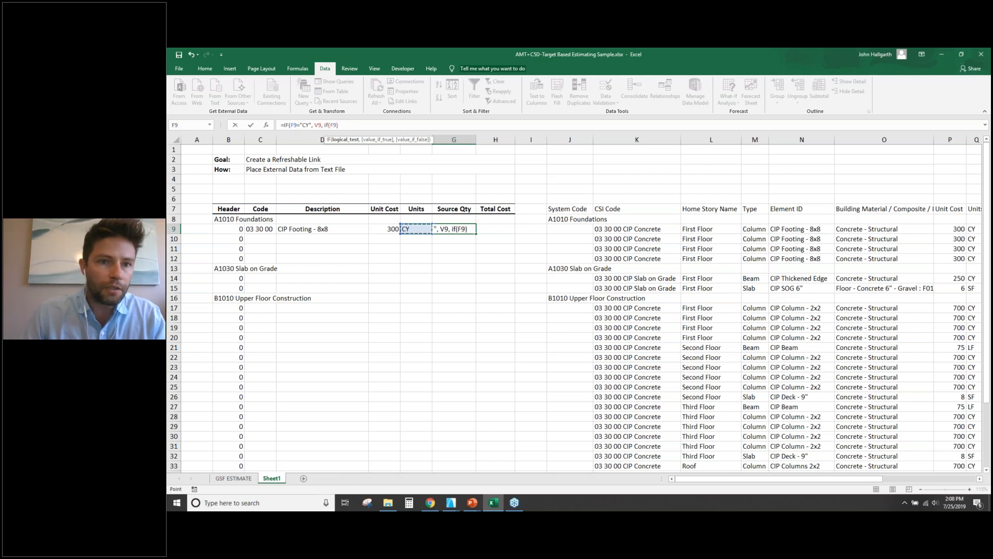
text(="SF",)
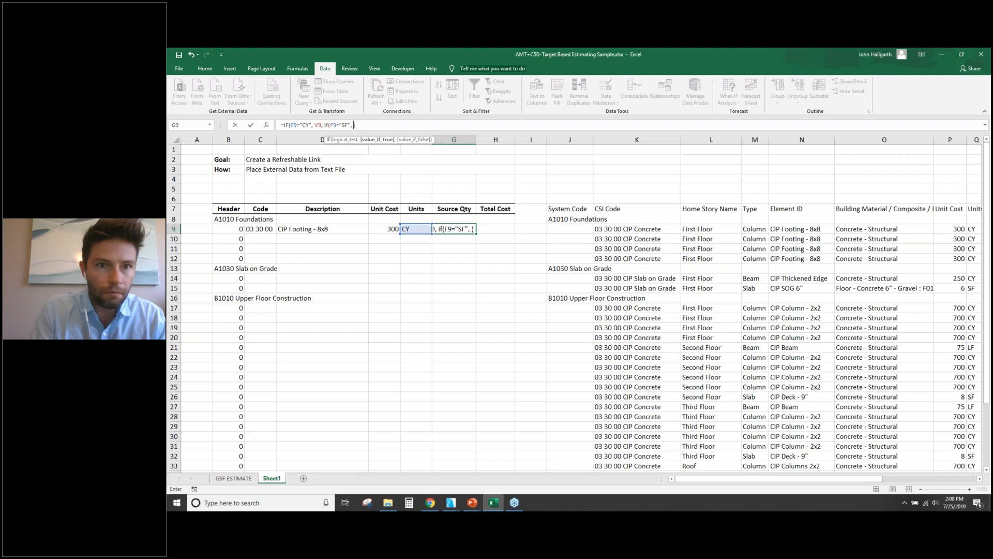
drag(847, 479, 918, 482)
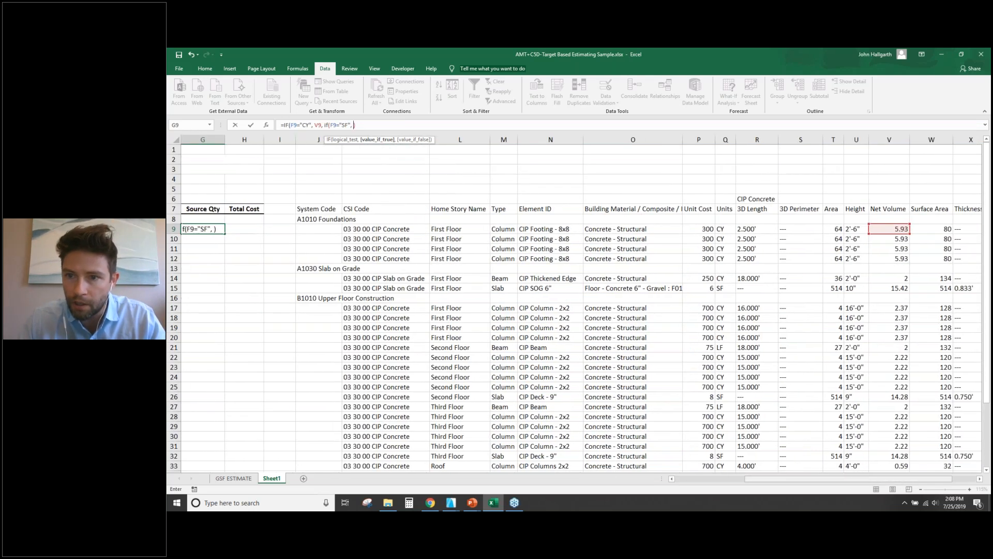
click(834, 229)
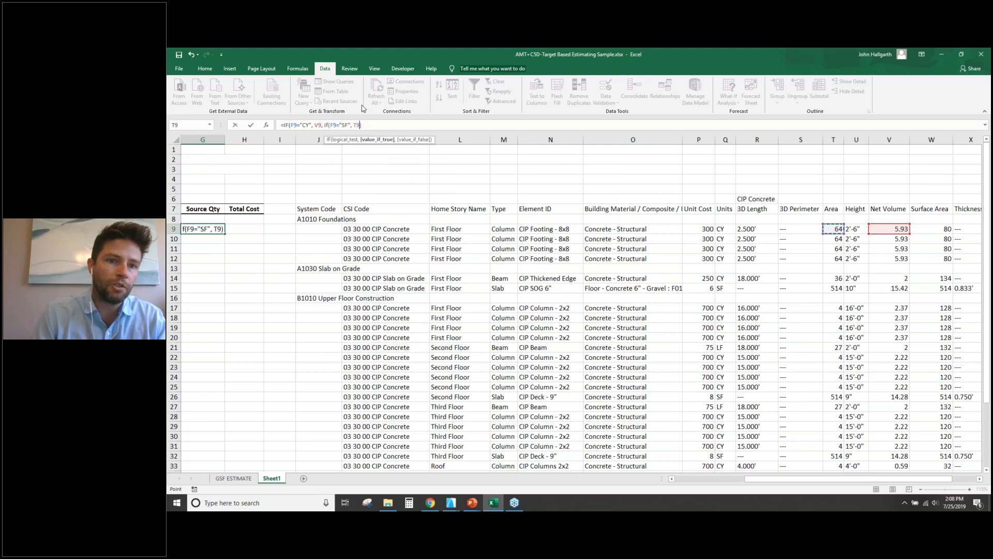
Nest if(F9="LF", R9, 0) as the last false value of the Source Qty formula in G9 and accept the closing-parenthesis correction.
text(, if)
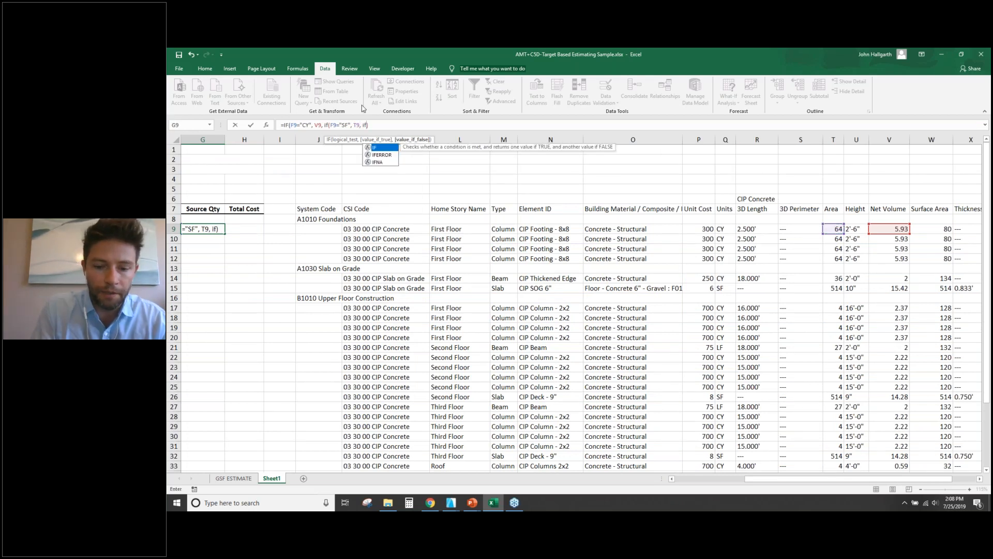
text(()
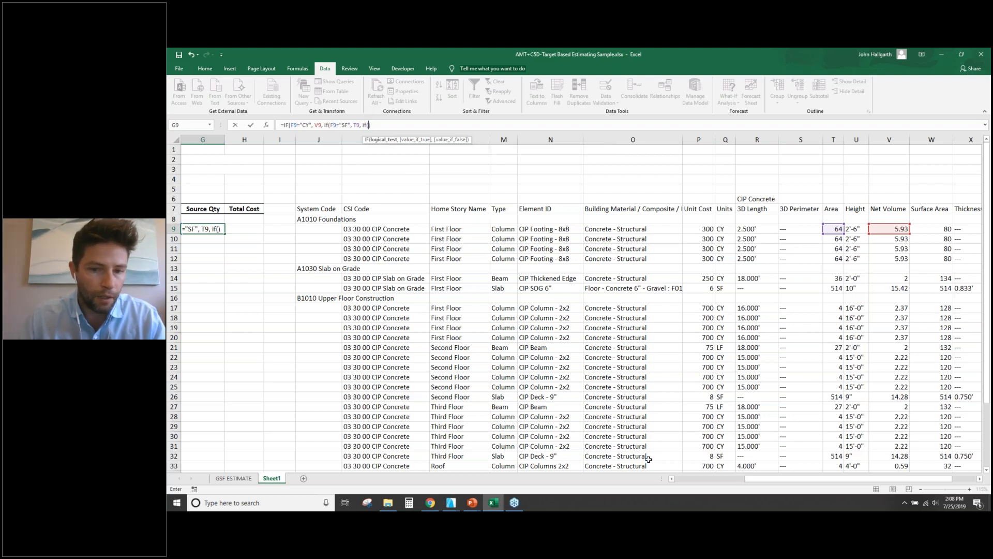
drag(754, 482, 707, 482)
click(351, 229)
text(="LF")
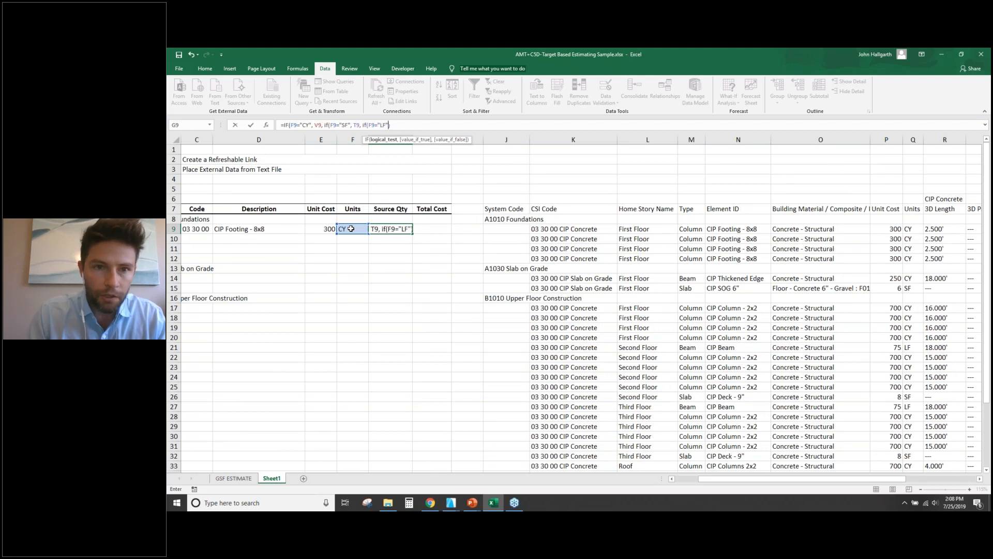
text(,)
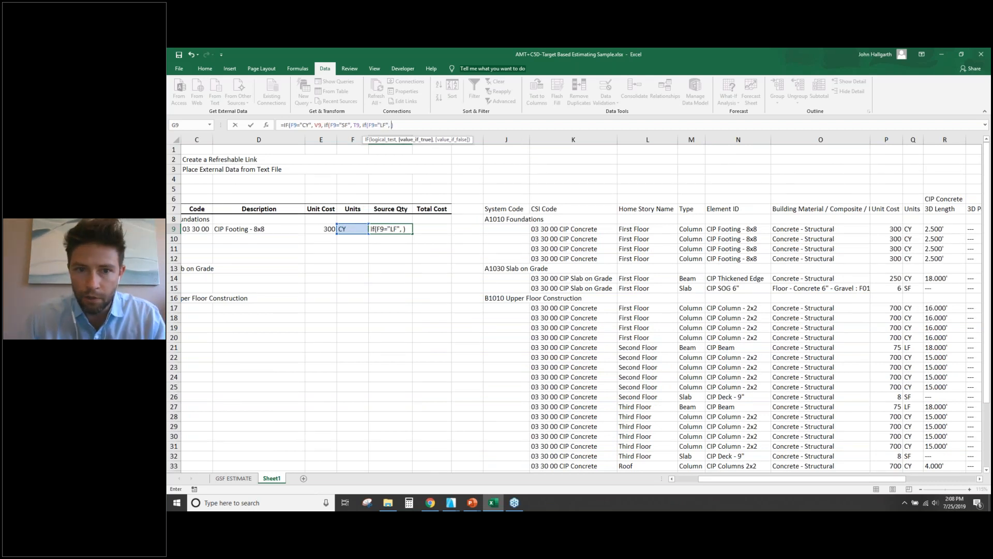
click(947, 228)
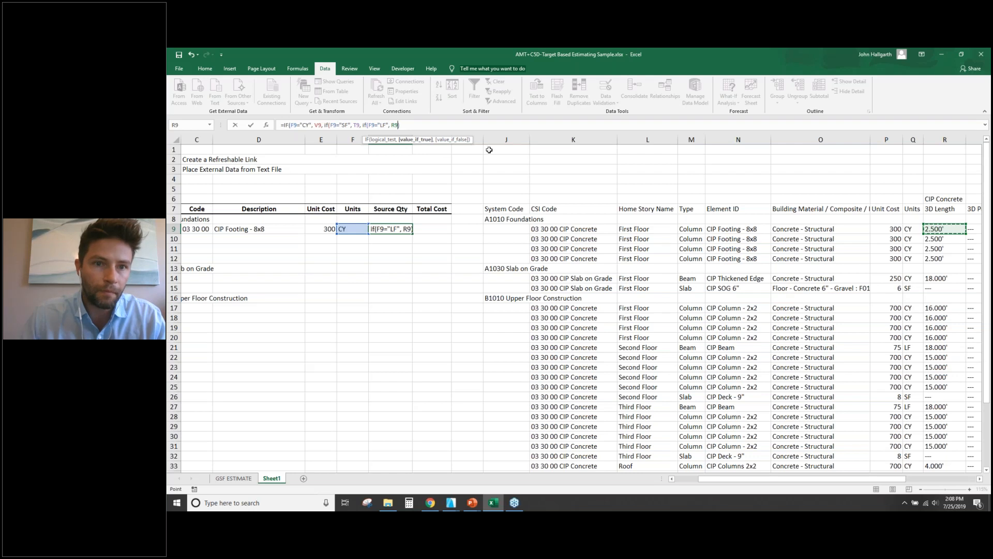
text(, )
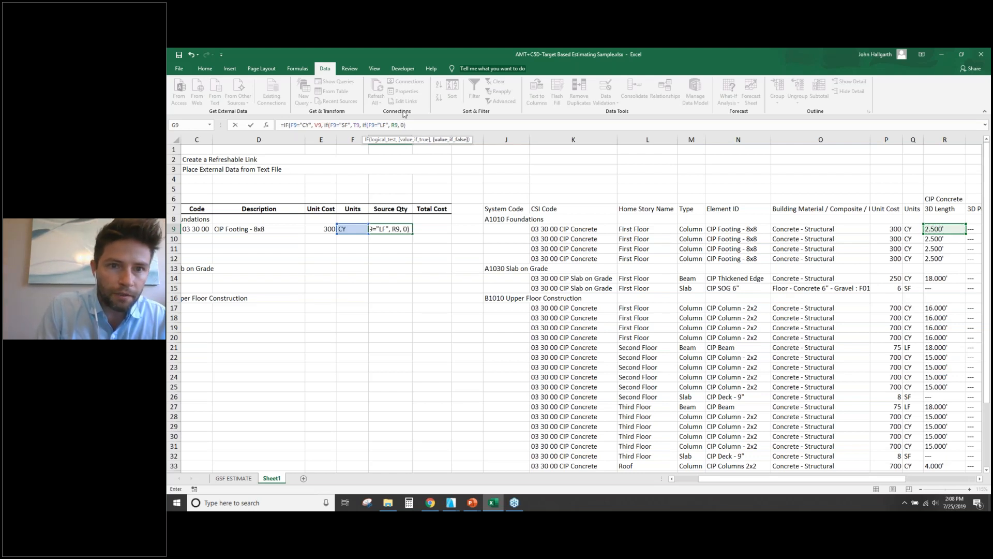
text(0))
key(Return)
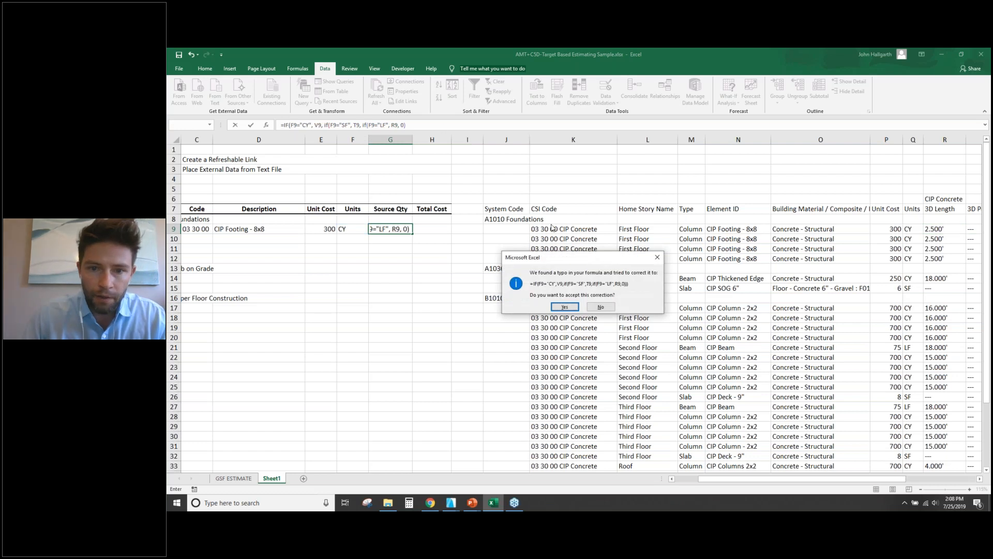
drag(572, 257, 429, 242)
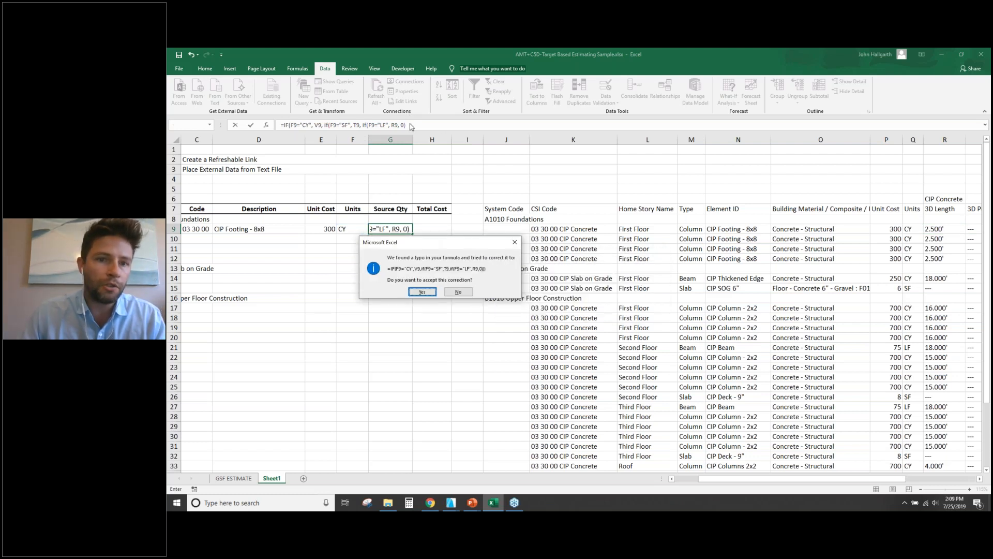
click(422, 292)
Enter =G9*E9 in Total Cost cell H9 to multiply the source quantity by the unit cost.
click(425, 230)
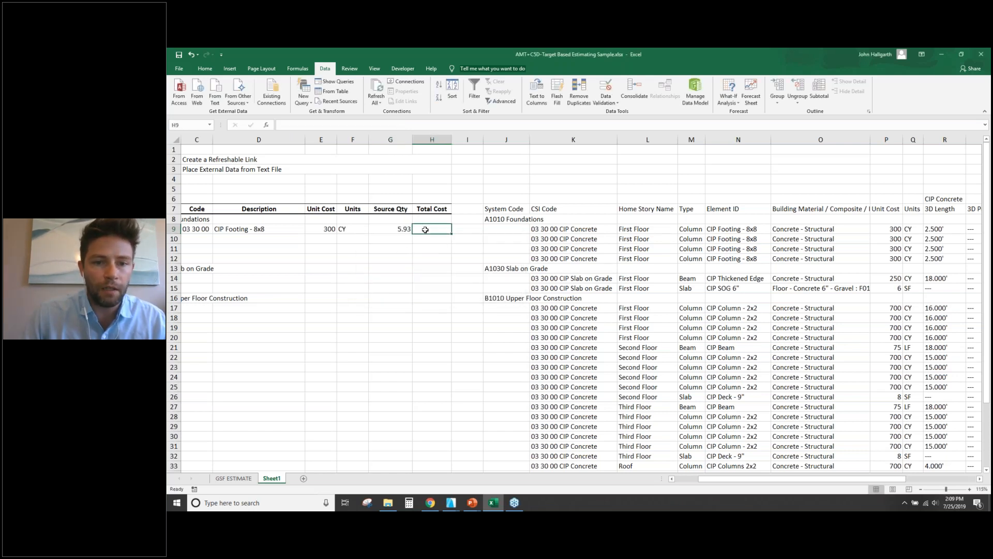
click(390, 228)
scroll(342, 263, down, 1)
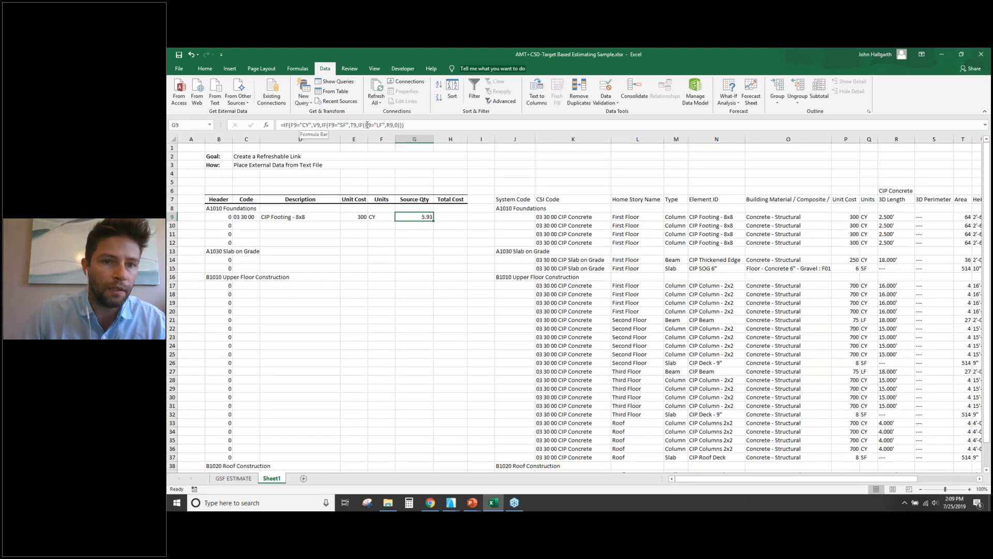
click(457, 217)
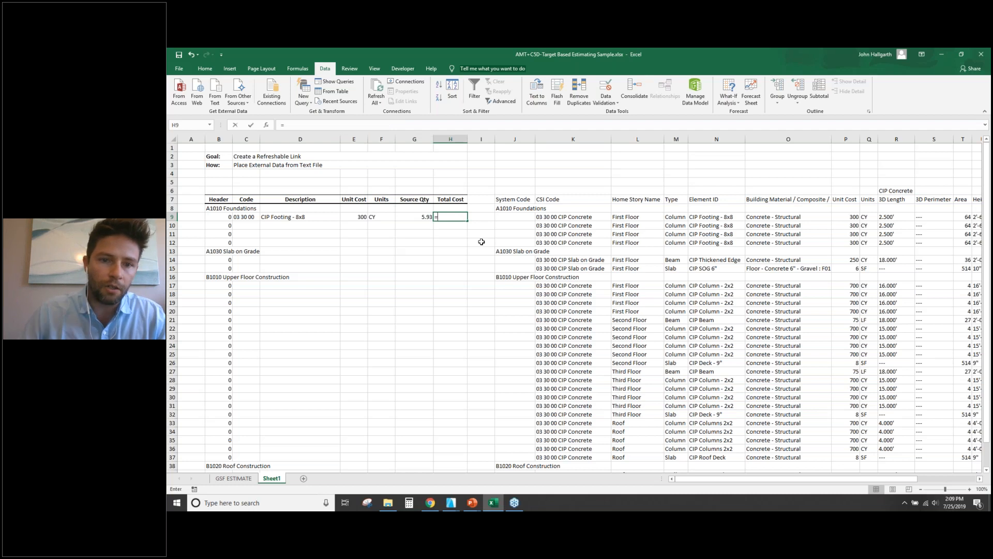
text(=)
click(416, 216)
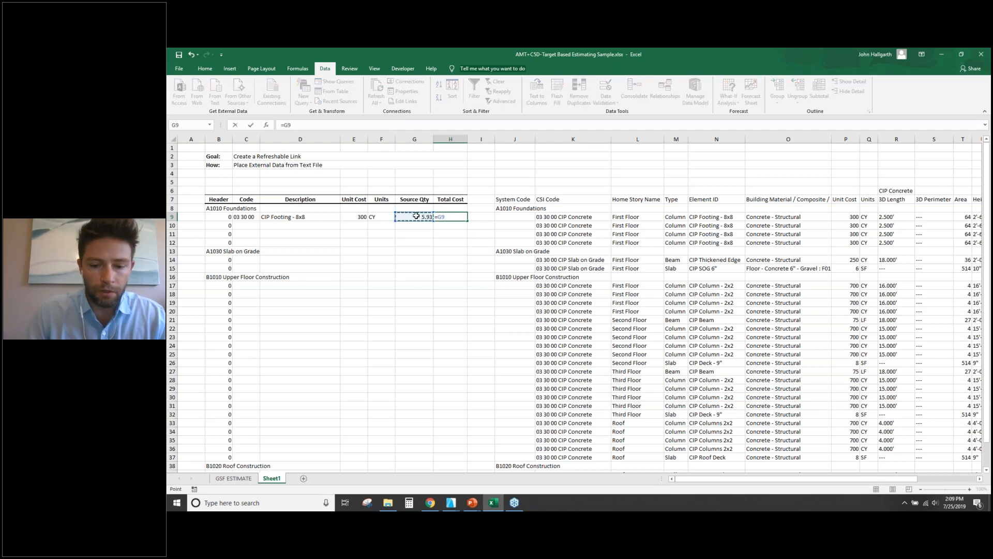
text(*)
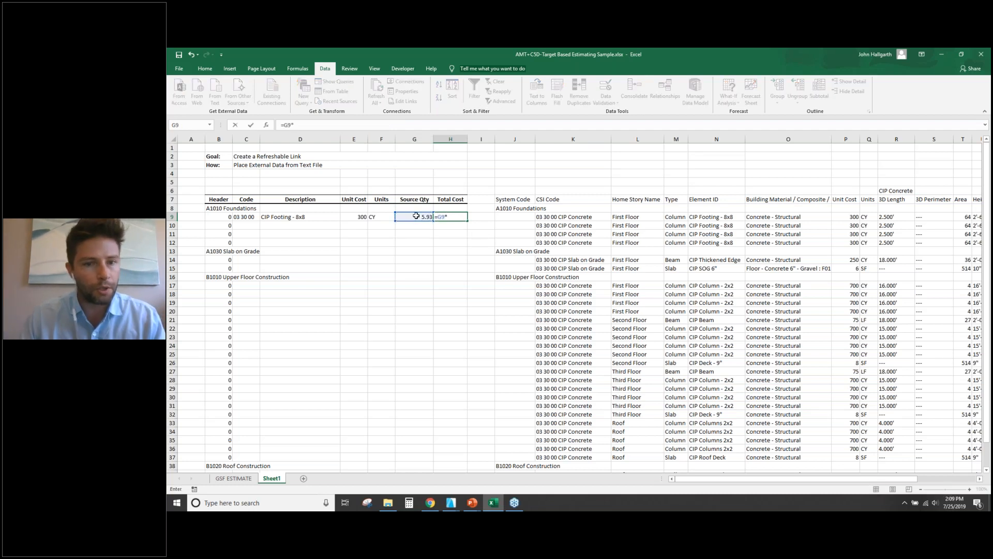
click(349, 218)
key(Return)
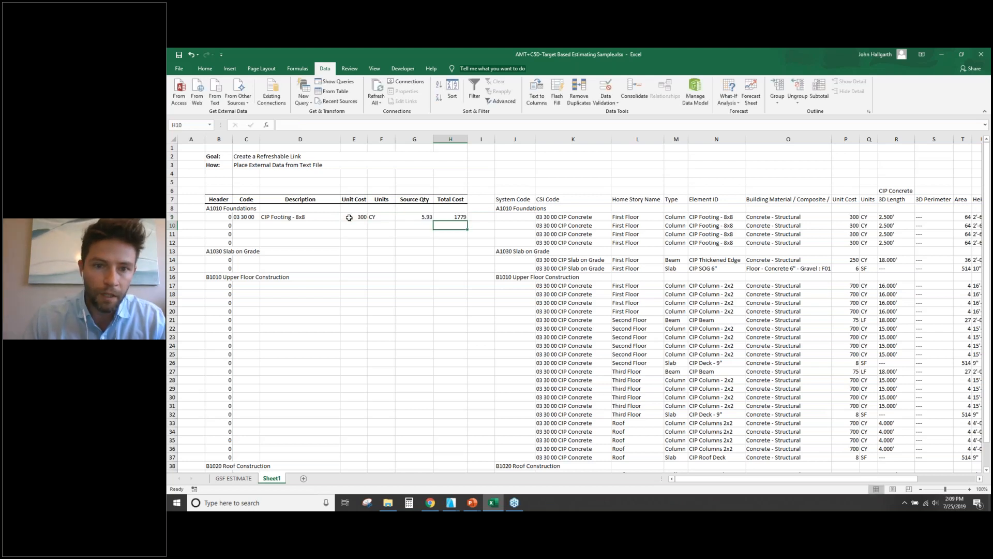
Format the Unit Cost column E and Total Cost column H with the dollar Accounting number format.
click(450, 217)
click(447, 138)
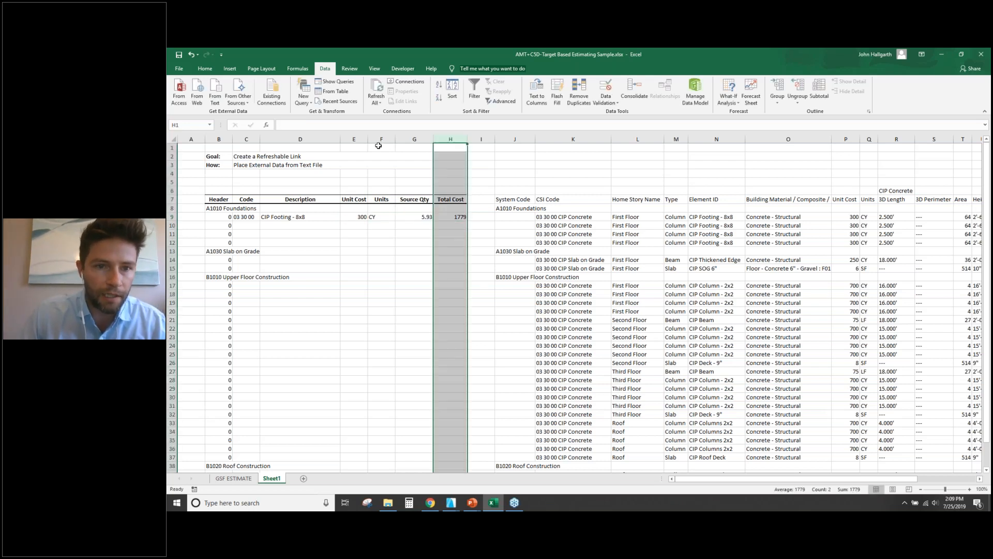
ctrl+click(381, 138)
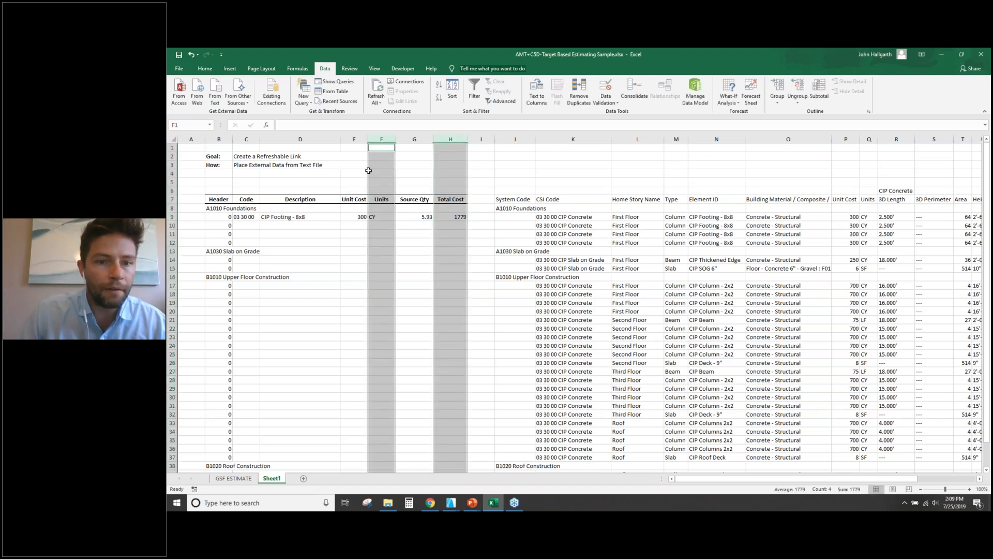
click(355, 138)
ctrl+click(451, 138)
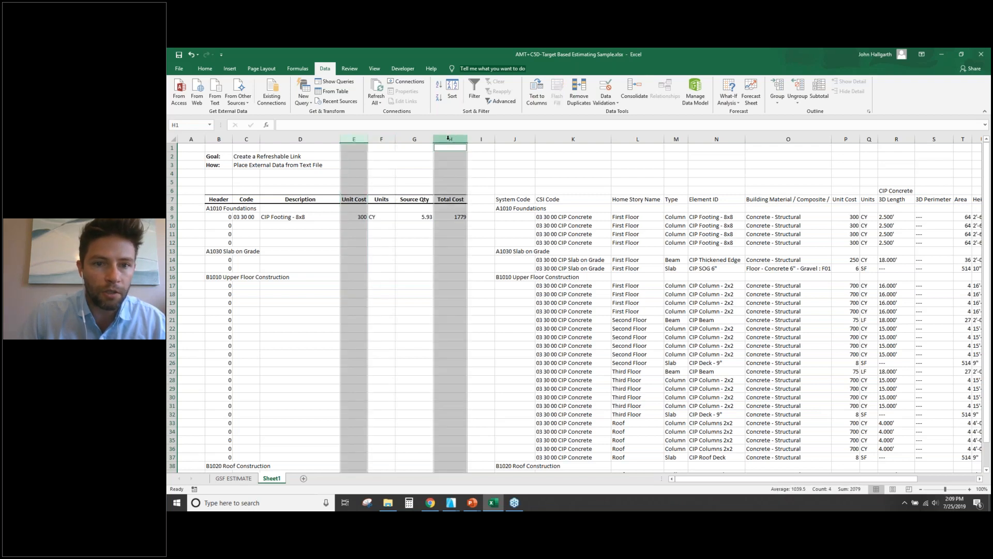
click(205, 68)
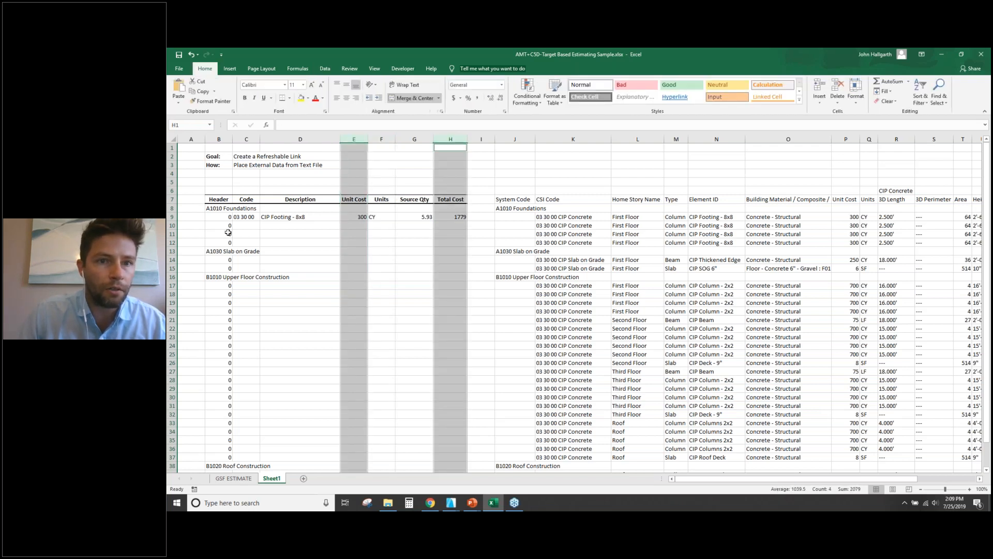
click(454, 98)
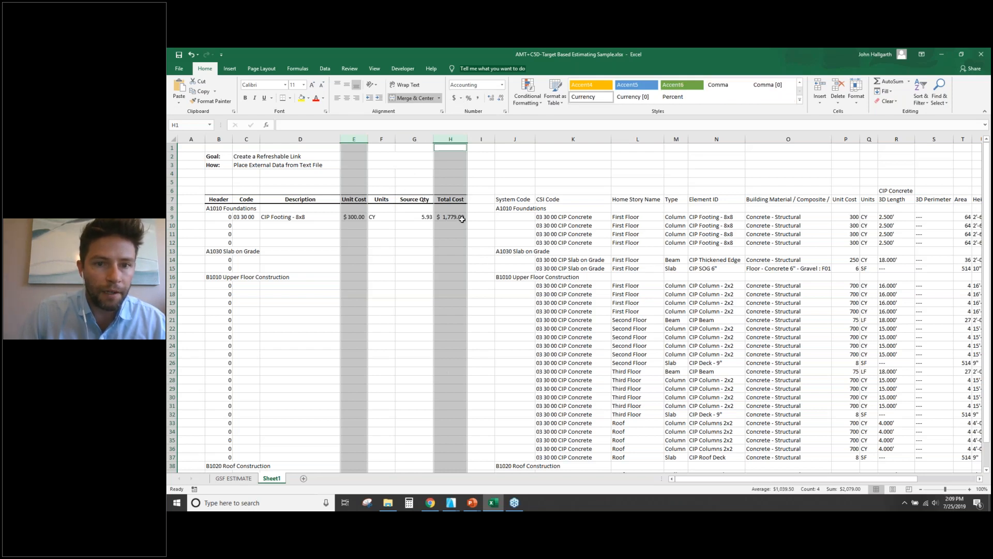
Fill the row 9 estimate formulas in B9:H9 down through row 41.
drag(462, 219, 227, 215)
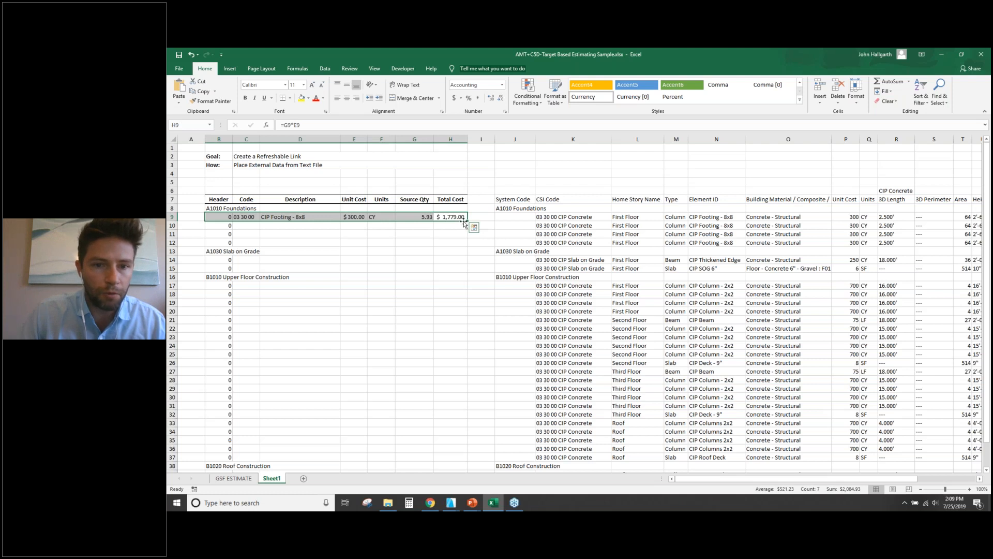
mouse_move(467, 219)
mouse_down()
mouse_move(464, 469)
mouse_move(463, 459)
mouse_up()
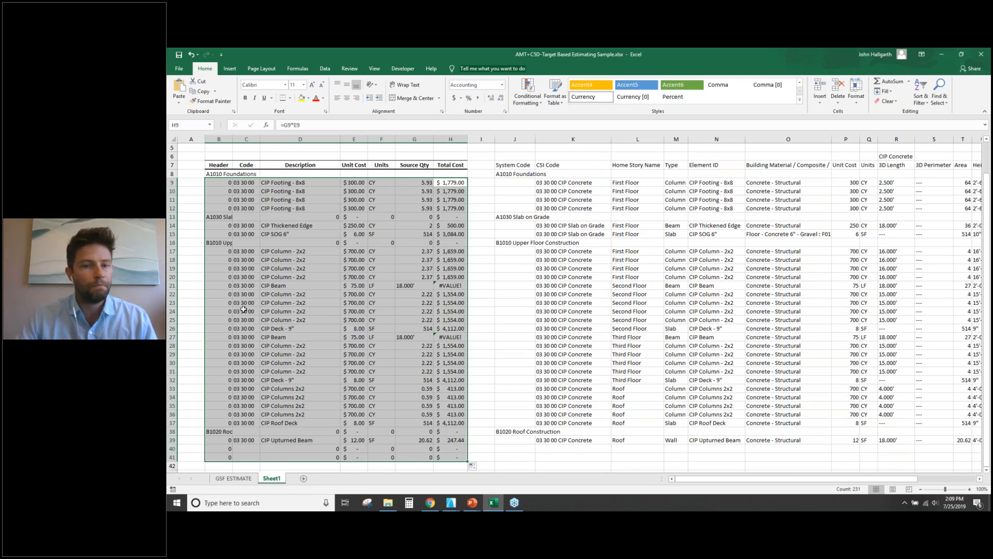
click(507, 308)
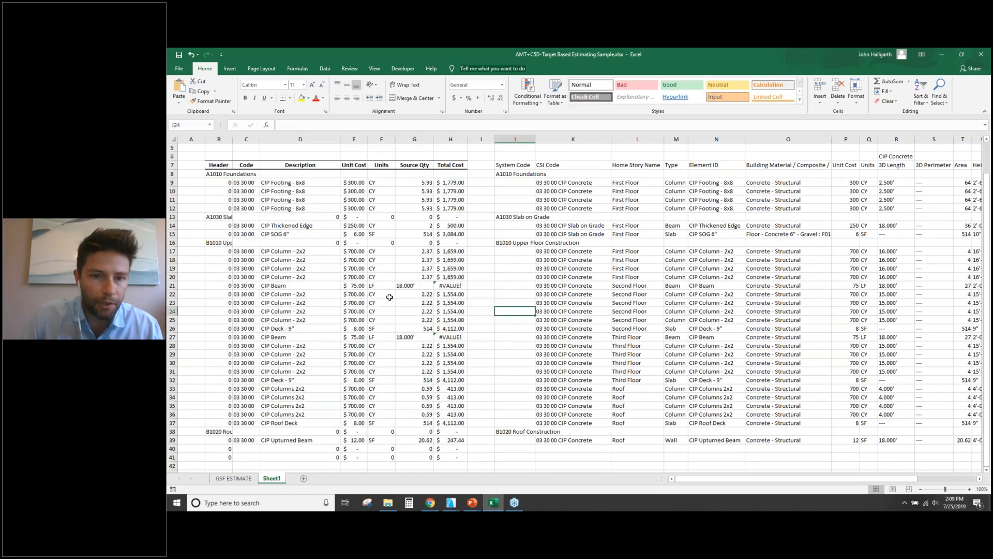
Insert a SUBSTITUTE function with R21 as its text argument in the LF branch of the CIP Beam Source Qty formula in G21.
click(445, 285)
click(404, 284)
click(376, 284)
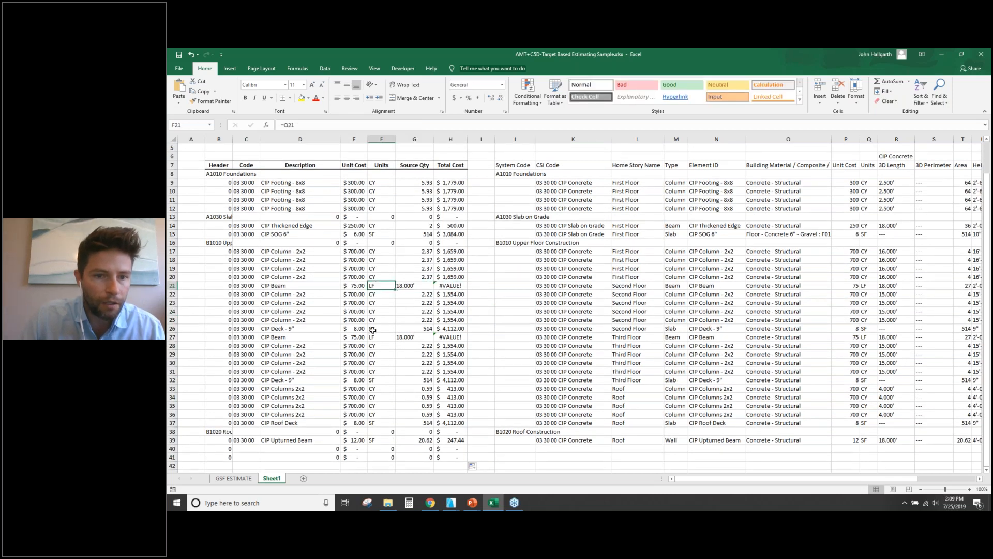
click(373, 338)
click(418, 339)
click(412, 283)
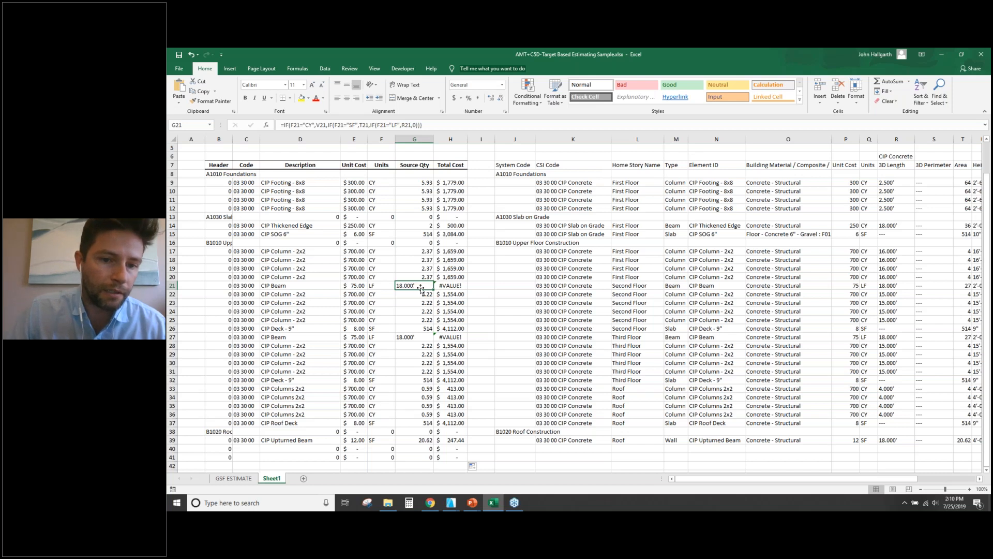
click(398, 125)
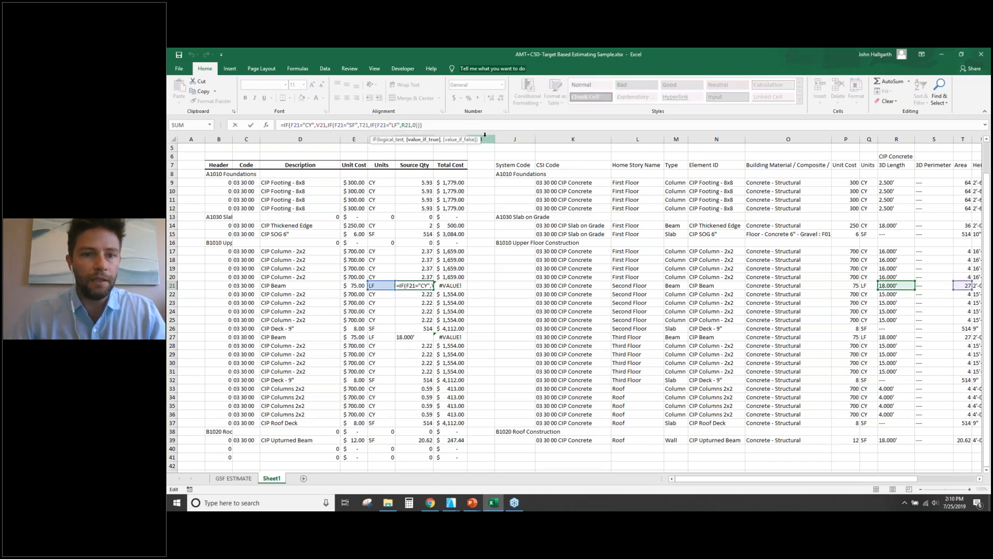
text(substitute)
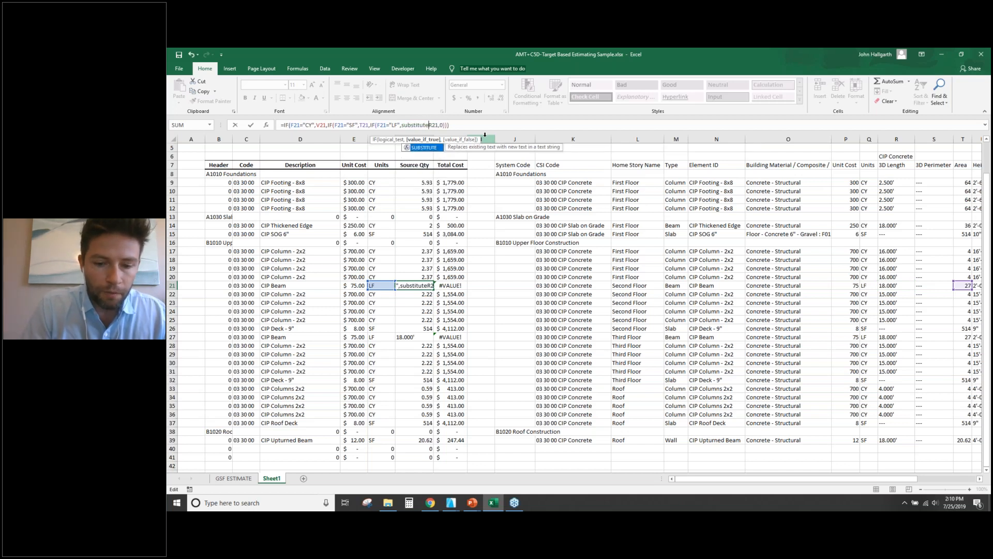
text(()
key(Right)
key(Right)
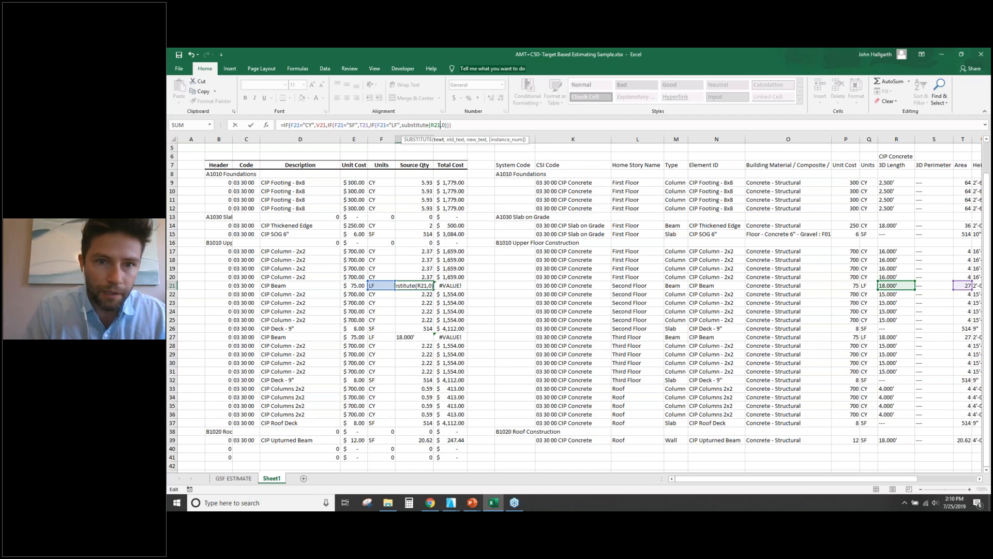
Complete the function in G21 as SUBSTITUTE(R21, "'", " ") to replace the foot mark with a space.
text(, "",)
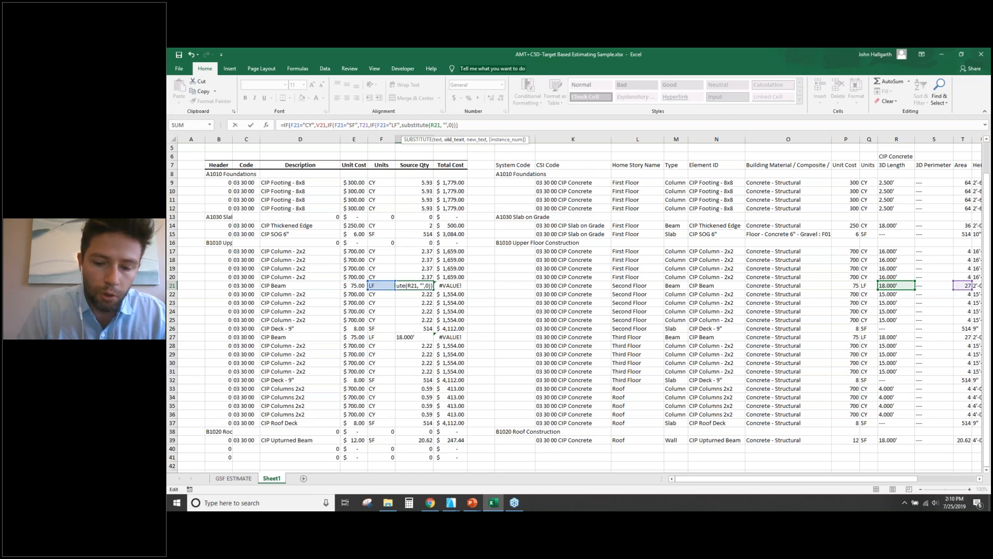
text(")
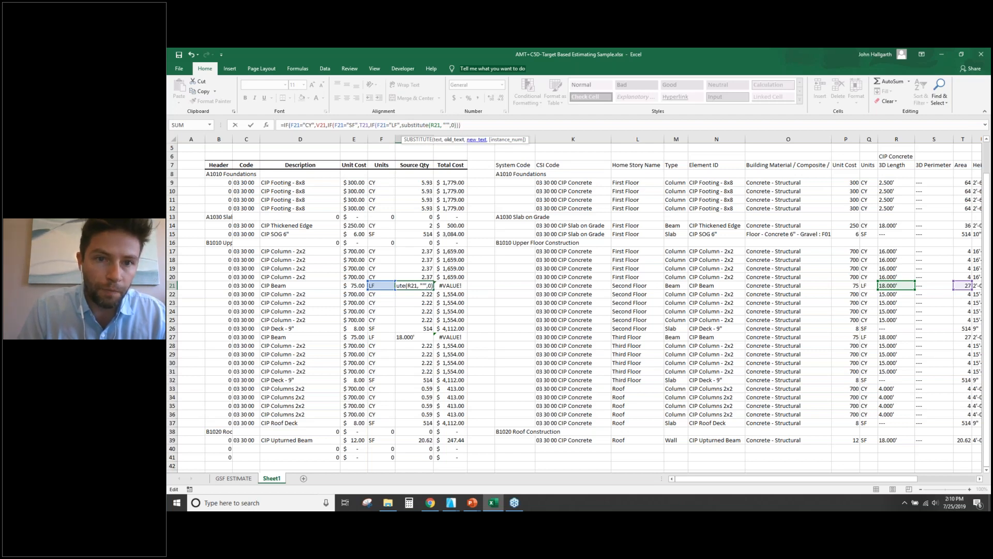
text(, )
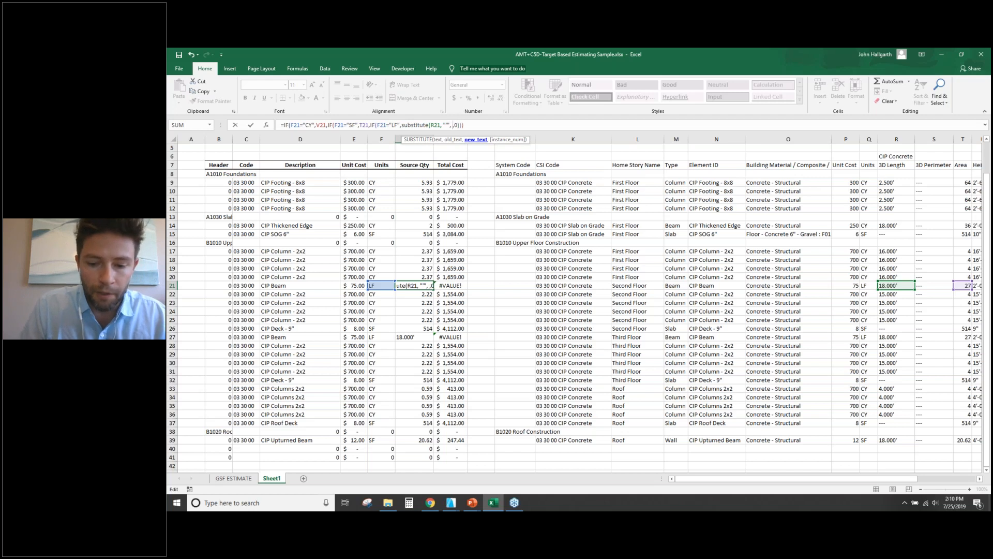
text(" ")
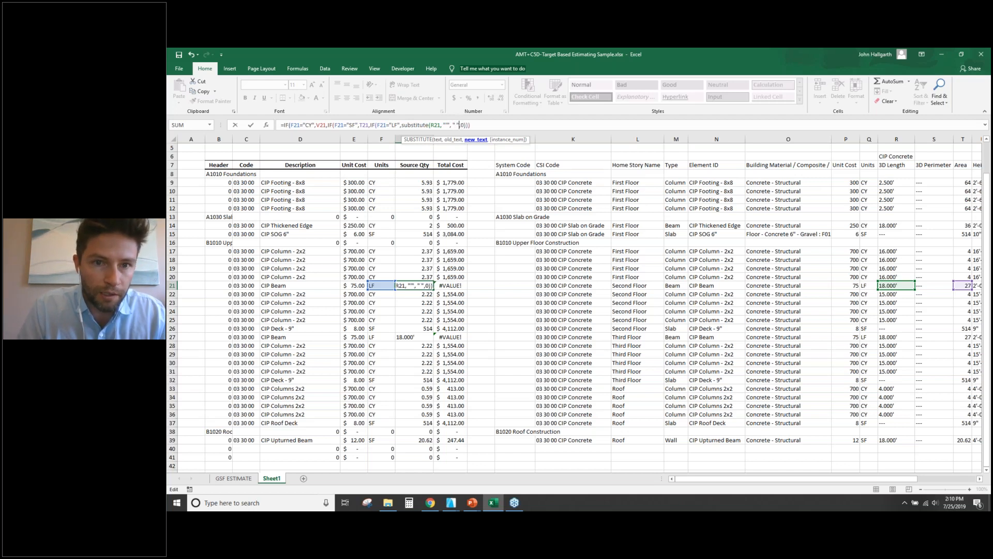
text())
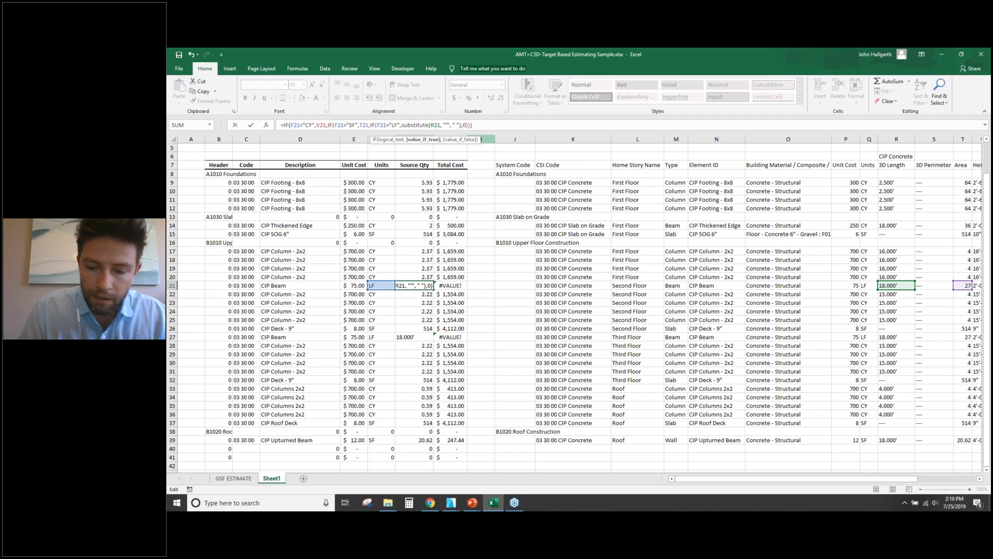
key(Return)
Fill the revised Source Qty formula from G21 down through G43.
click(415, 285)
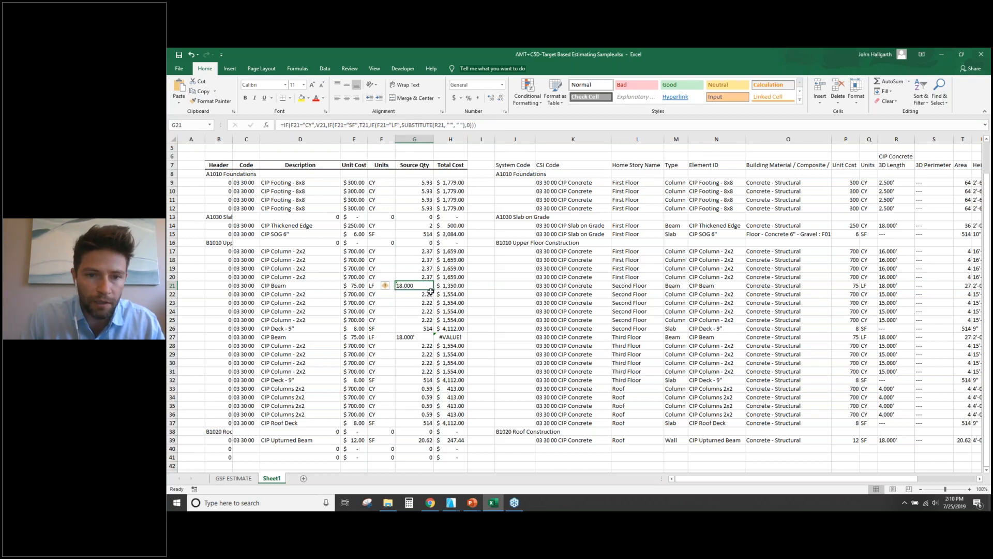
drag(427, 287, 421, 183)
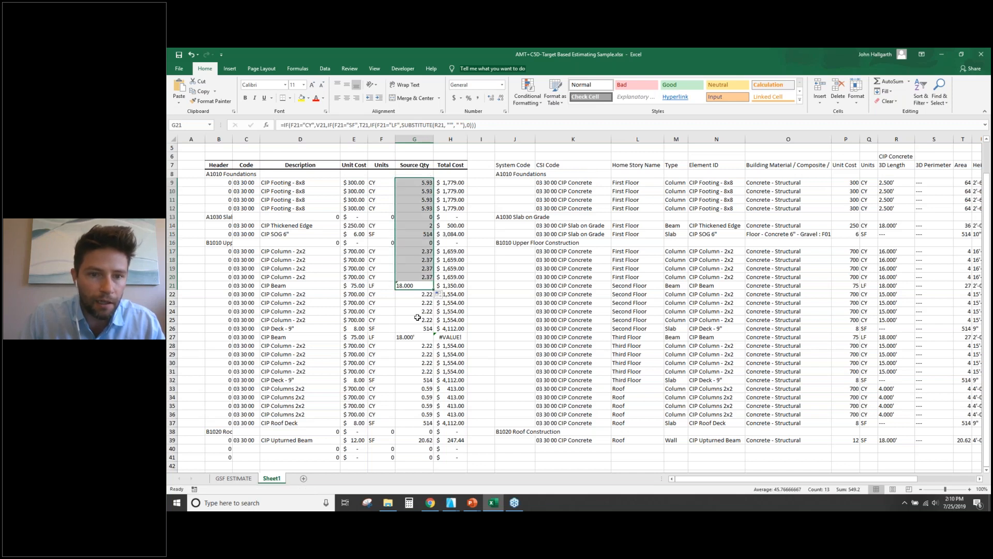
click(421, 288)
drag(434, 289, 431, 441)
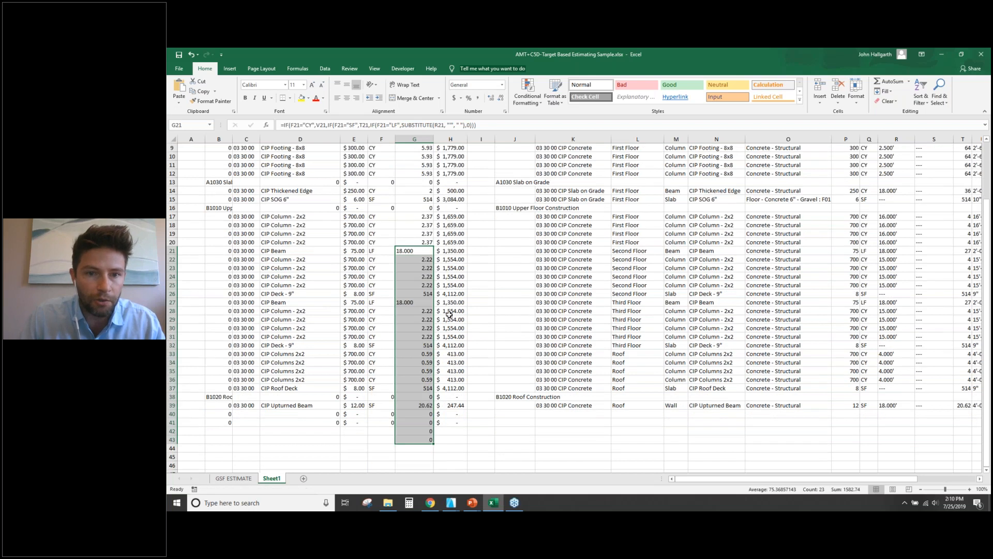
Label cell G5 "Total $" and sum the Total Cost column from H9 downward in H5.
scroll(449, 311, up, 2)
scroll(450, 311, up, 1)
click(420, 182)
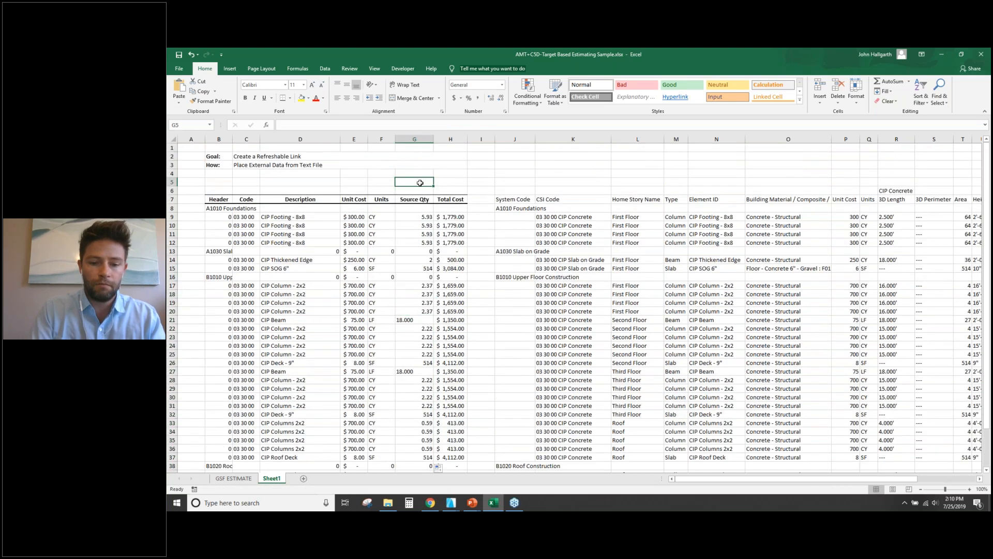
text(Total $)
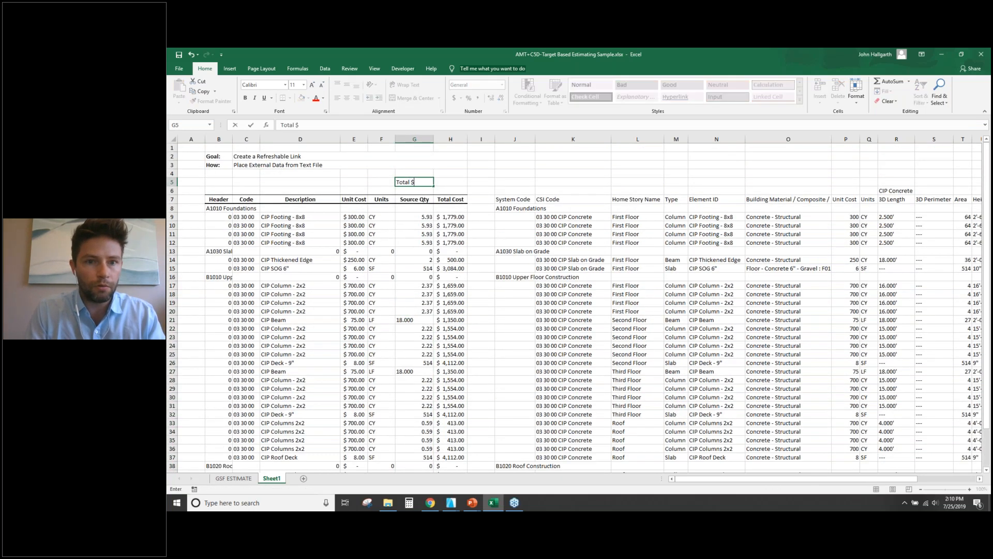
key(Tab)
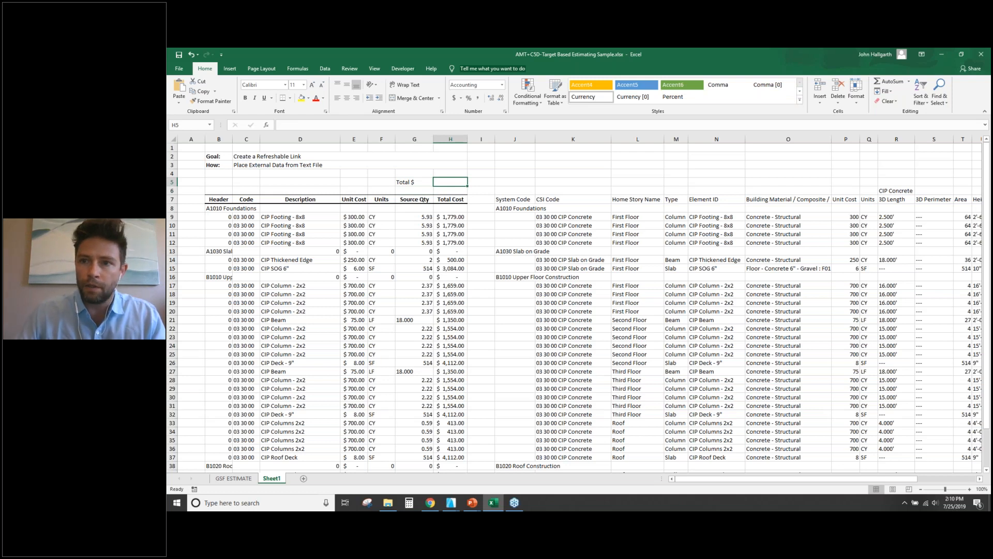
click(886, 82)
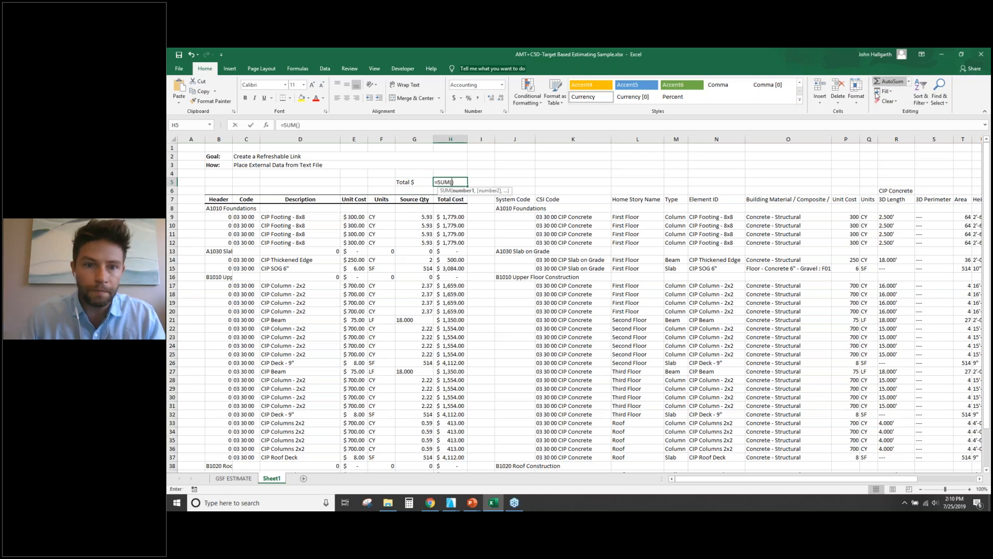
drag(450, 217, 462, 459)
key(Return)
click(384, 261)
scroll(386, 271, down, 2)
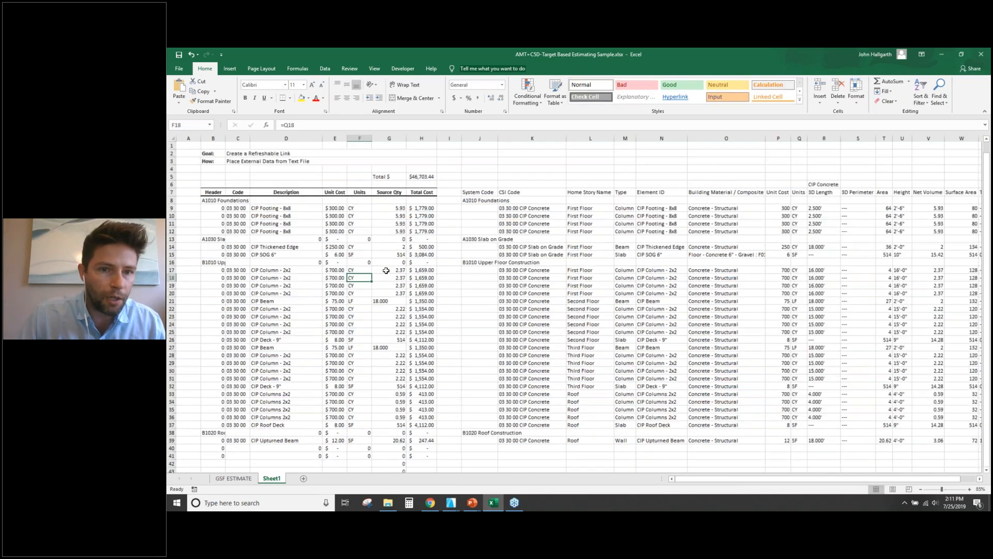
Make the Total $ label and its sum in G5:H5 bold.
click(401, 176)
click(384, 175)
click(246, 97)
click(393, 336)
scroll(460, 283, right, 1)
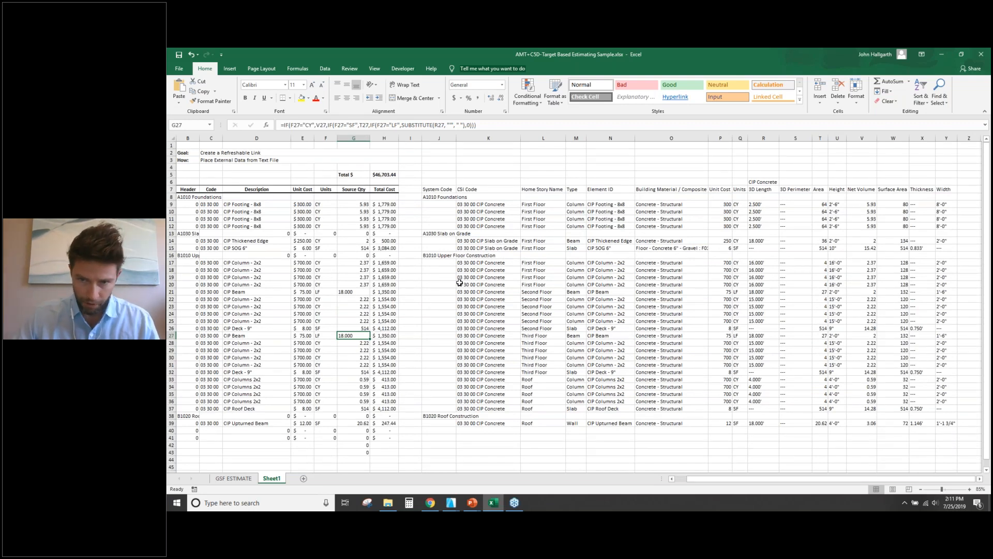
drag(726, 479, 689, 480)
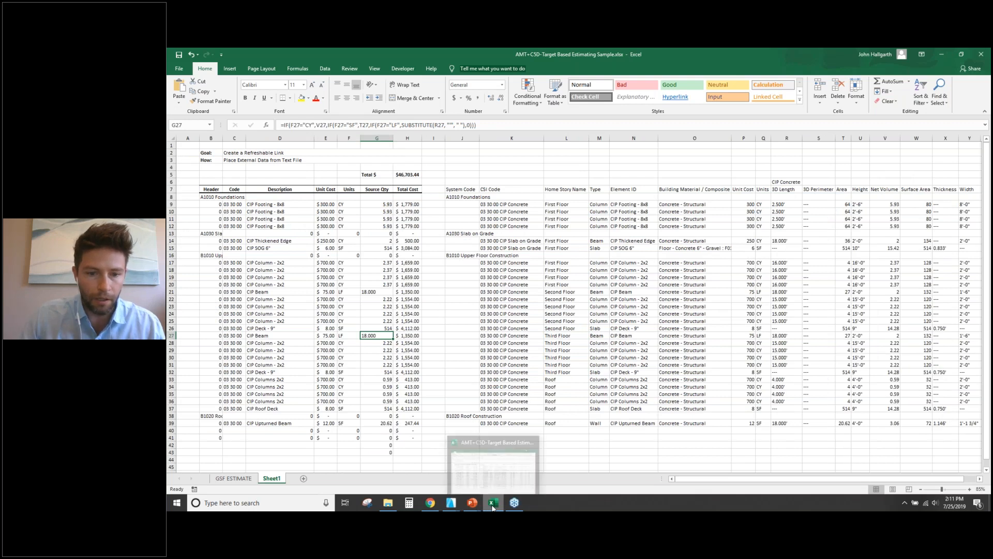
Switch to the Simple Cost Estimating Example-Clean project in ARCHICAD and show the CIP Concrete schedule's elements in the 3D model.
mouse_move(451, 504)
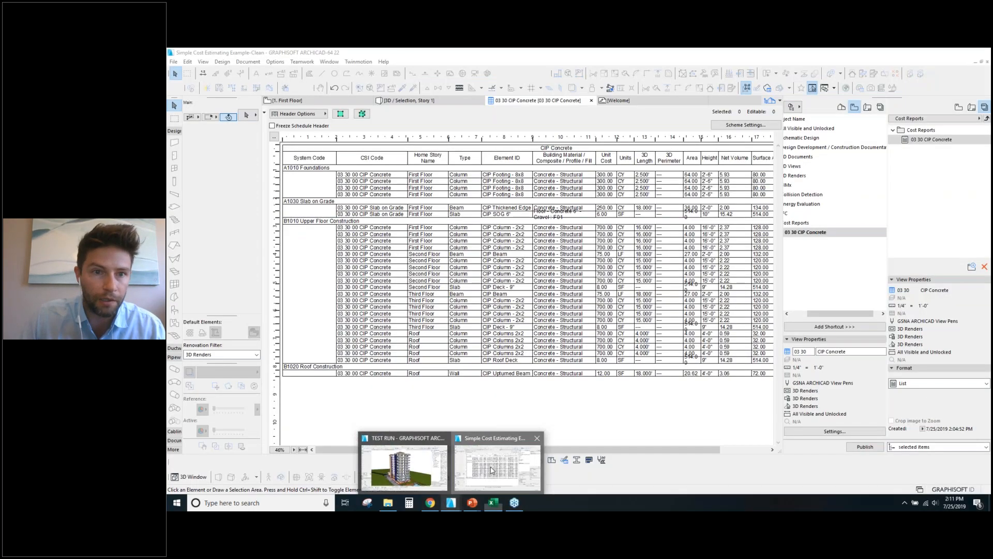
click(491, 469)
click(311, 160)
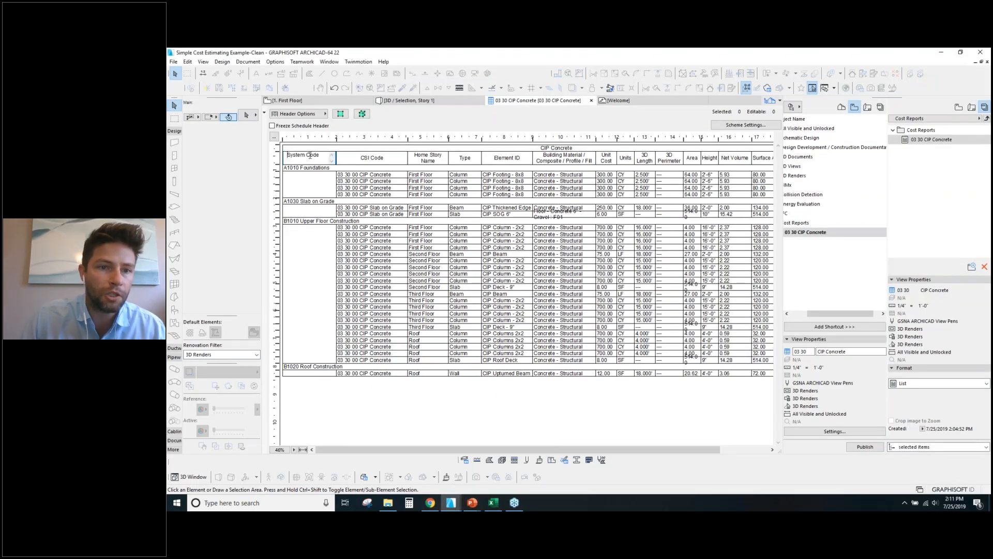
click(361, 116)
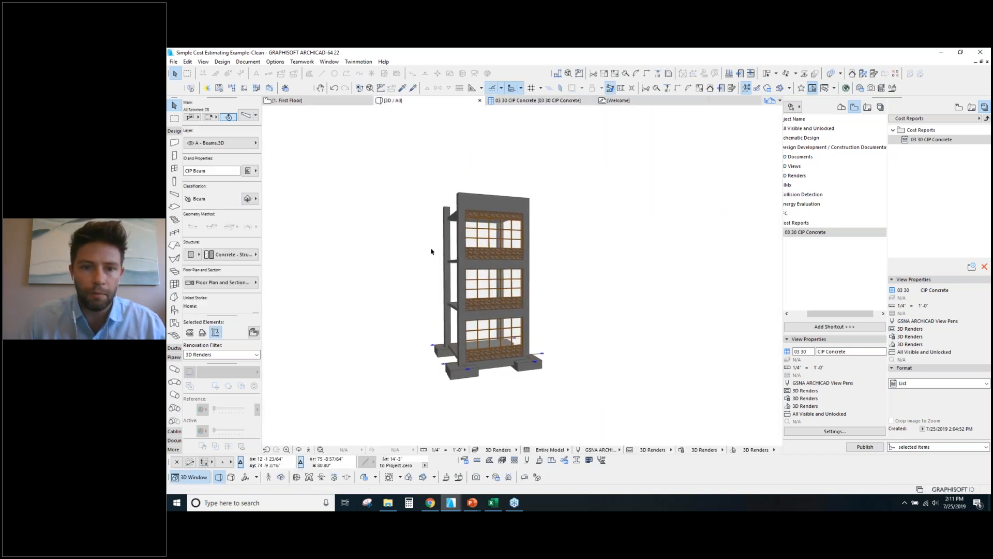
key(Escape)
Select the structural bay's slabs, beams, windows and far-side columns and footings in 3D, leaving out the columns and footings on the opposite side.
drag(509, 281, 489, 279)
drag(484, 164, 597, 409)
drag(491, 285, 574, 345)
drag(537, 300, 491, 326)
scroll(477, 212, up, 2)
drag(477, 212, 452, 145)
drag(523, 412, 523, 365)
scroll(523, 365, up, 3)
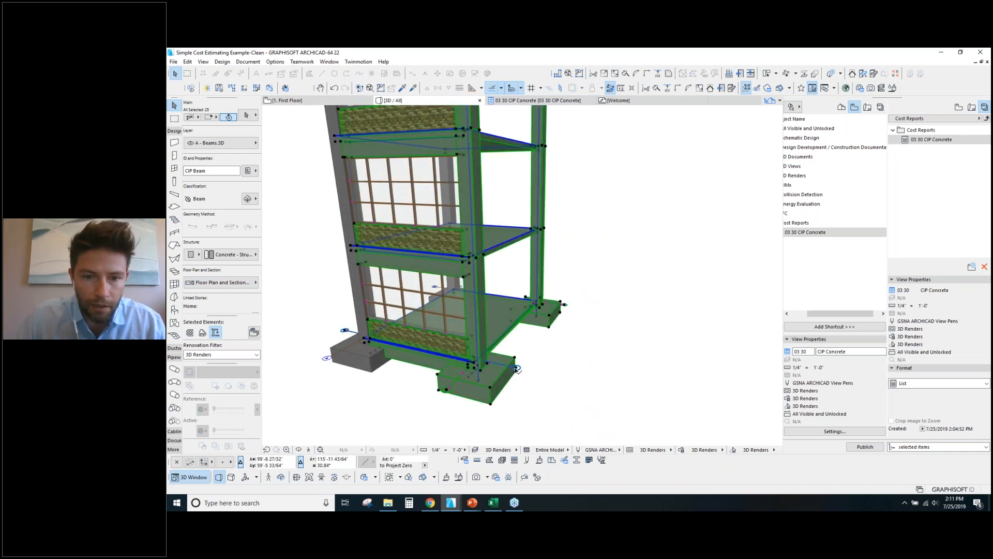
click(620, 404)
drag(621, 404, 614, 368)
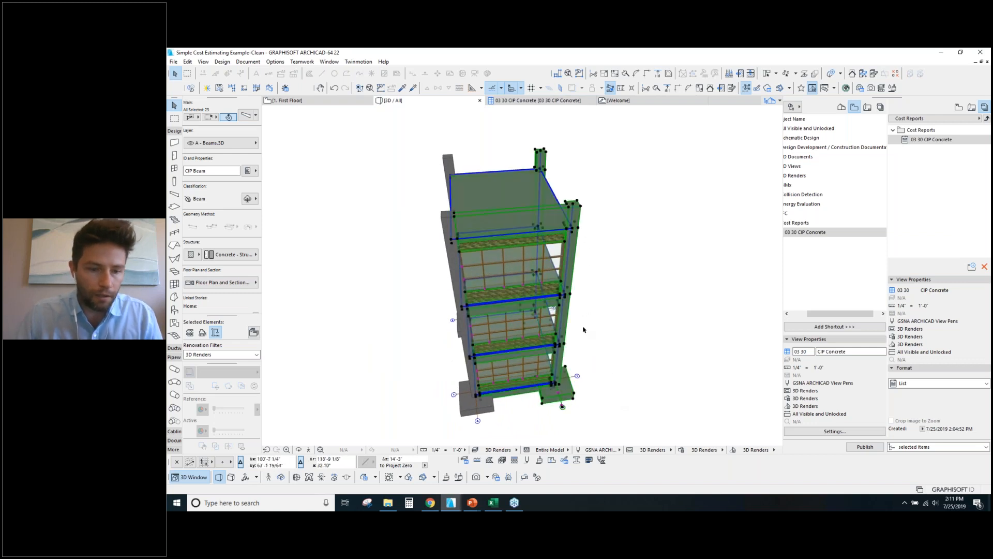
Multiply the selected bay by Drag with Increment and Spread at 20' spacing to form a straight row of ten bays.
key(ctrl+u)
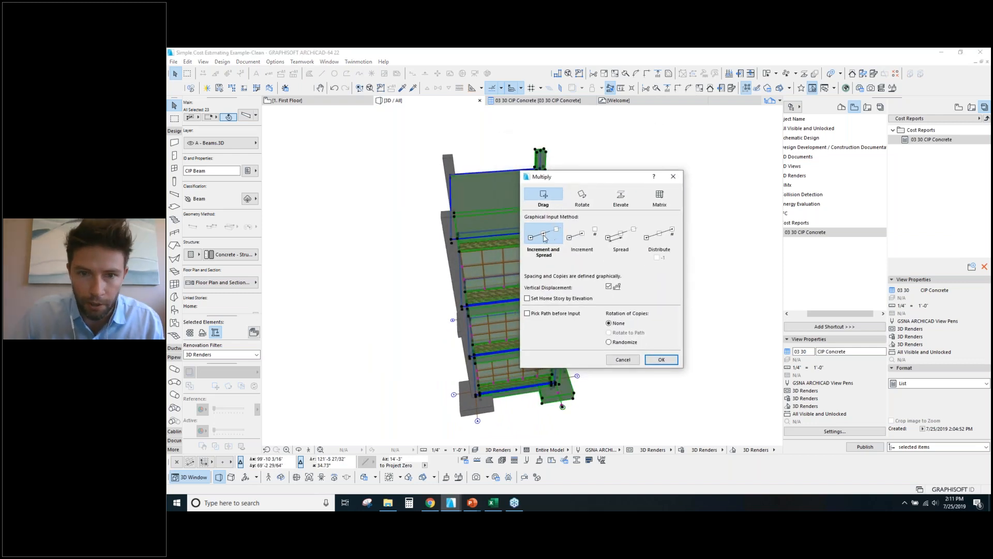
click(661, 359)
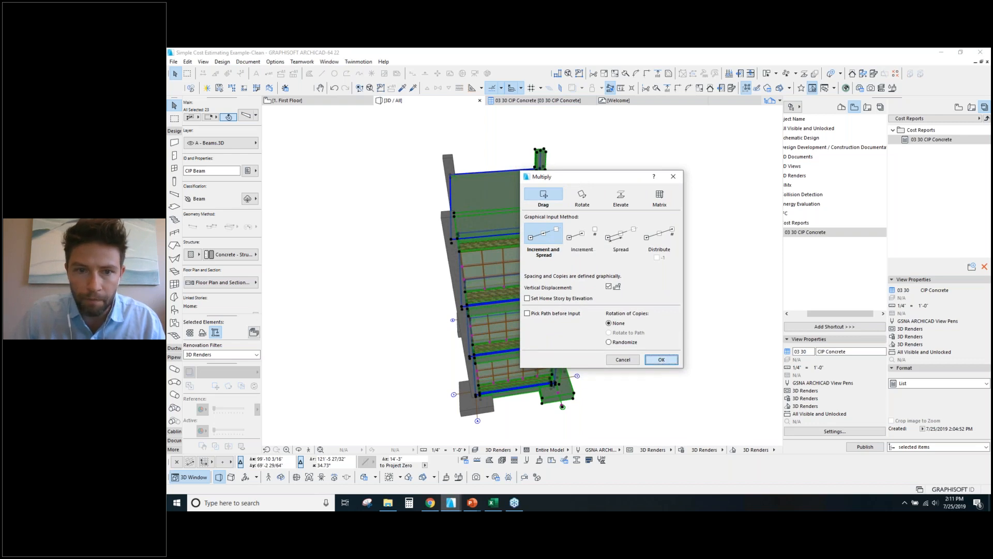
click(513, 290)
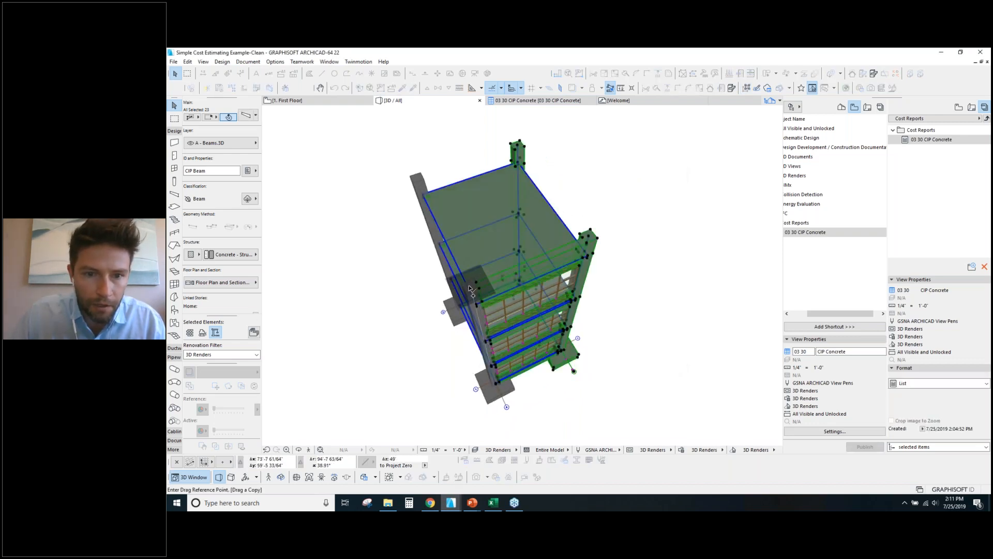
click(468, 284)
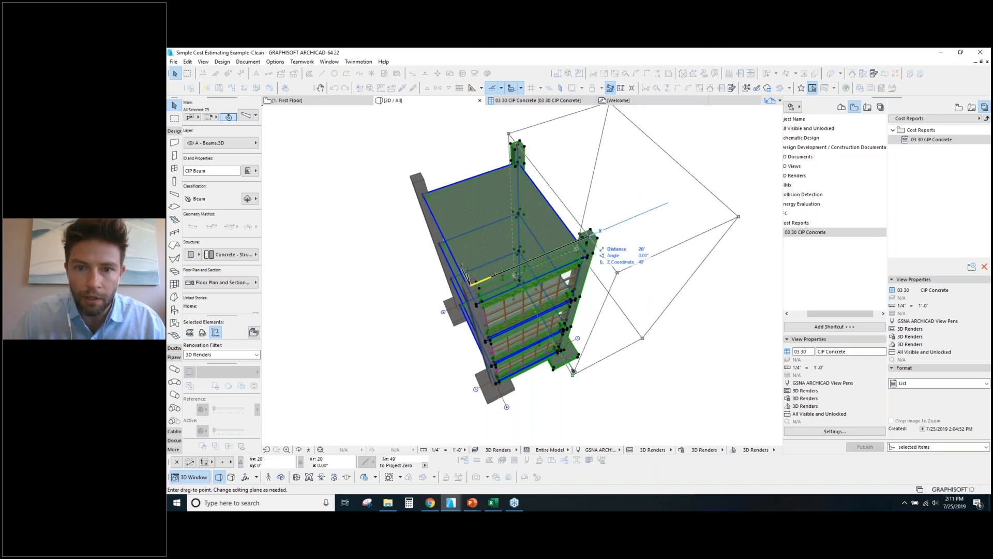
scroll(681, 202, down, 5)
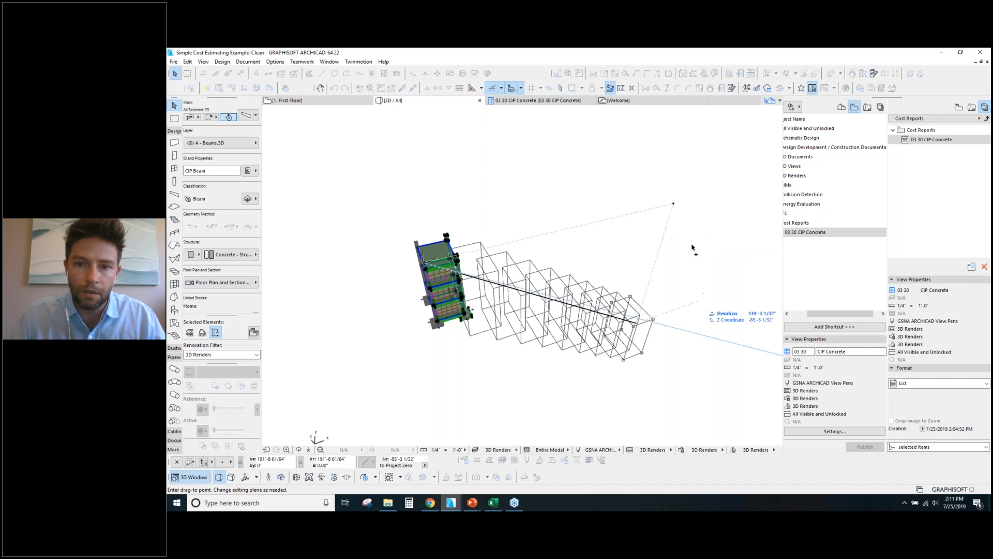
click(675, 202)
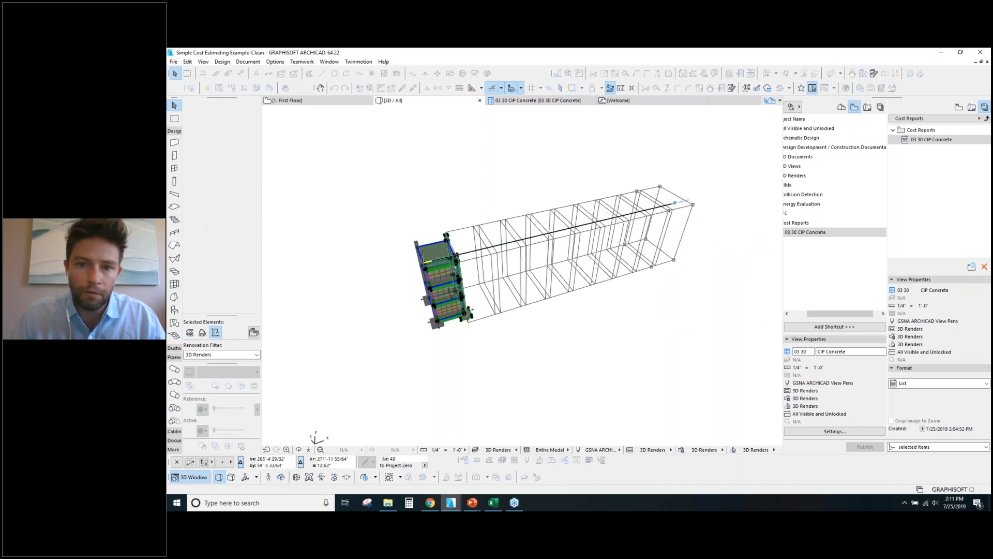
drag(587, 304, 498, 379)
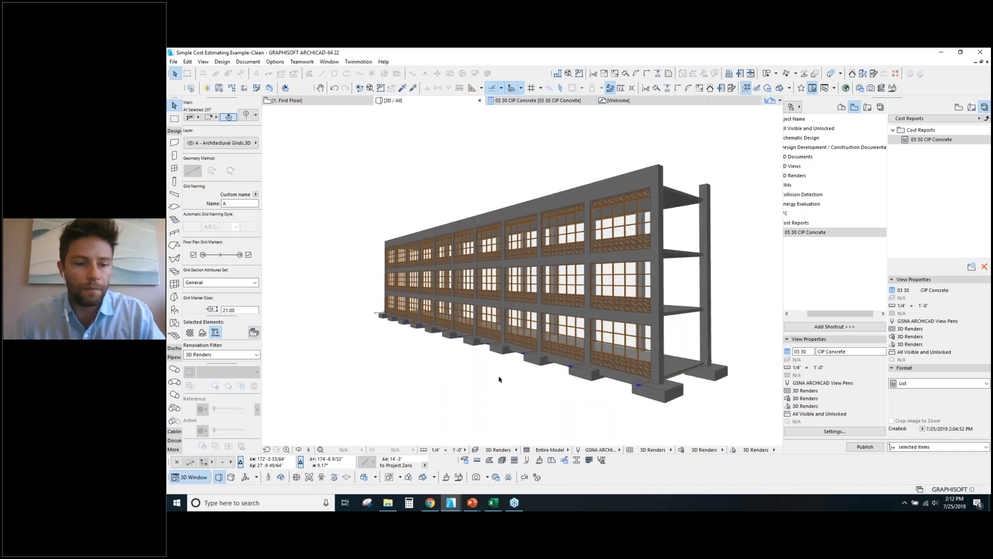
drag(483, 260, 479, 230)
drag(605, 259, 510, 295)
key(Escape)
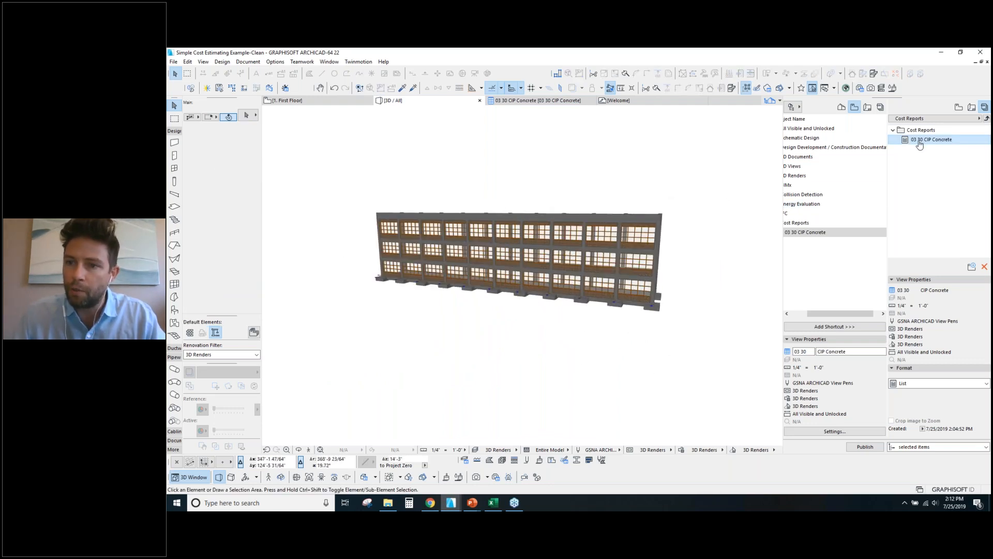
Open the 03 30 CIP Concrete schedule with its format options shown, and republish it from the Cost Reports set.
click(550, 102)
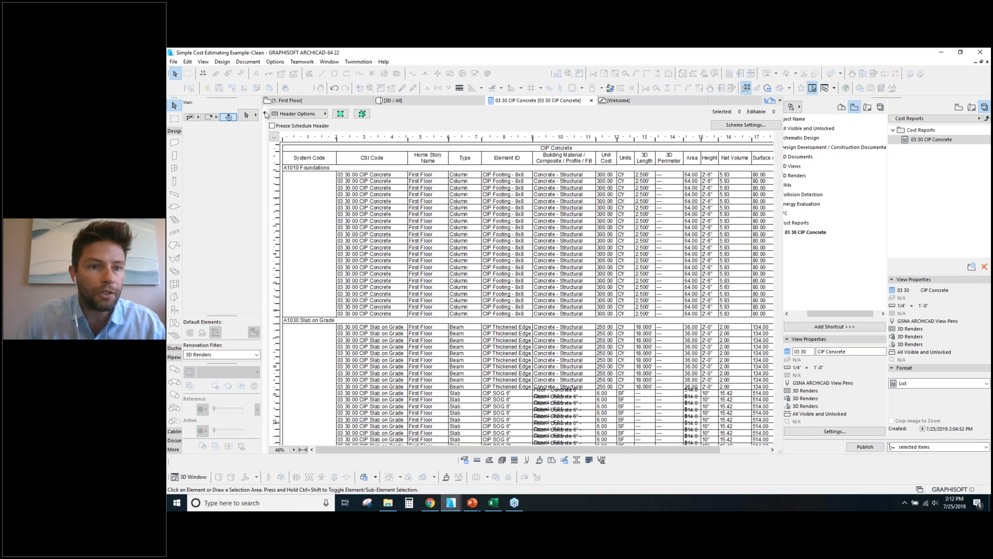
click(265, 113)
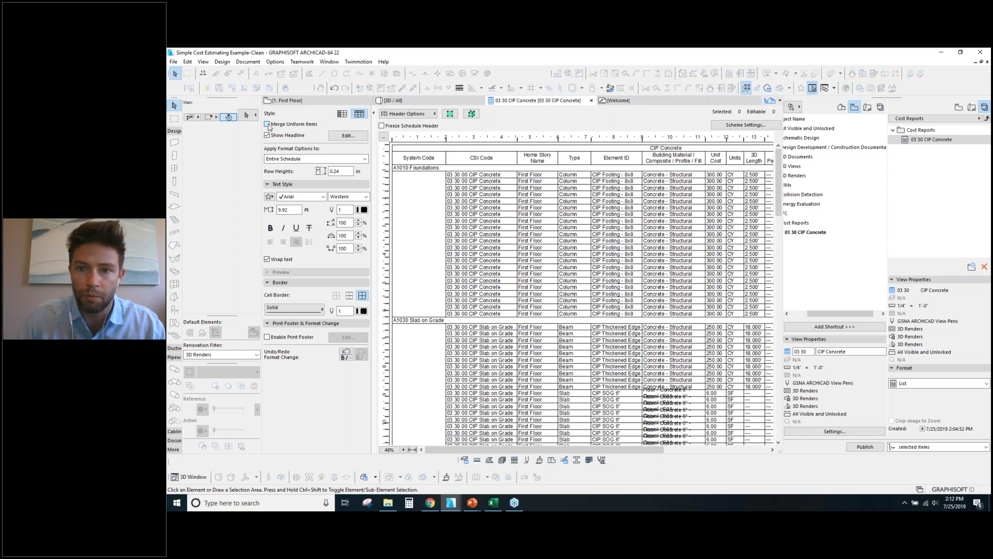
click(268, 125)
click(267, 125)
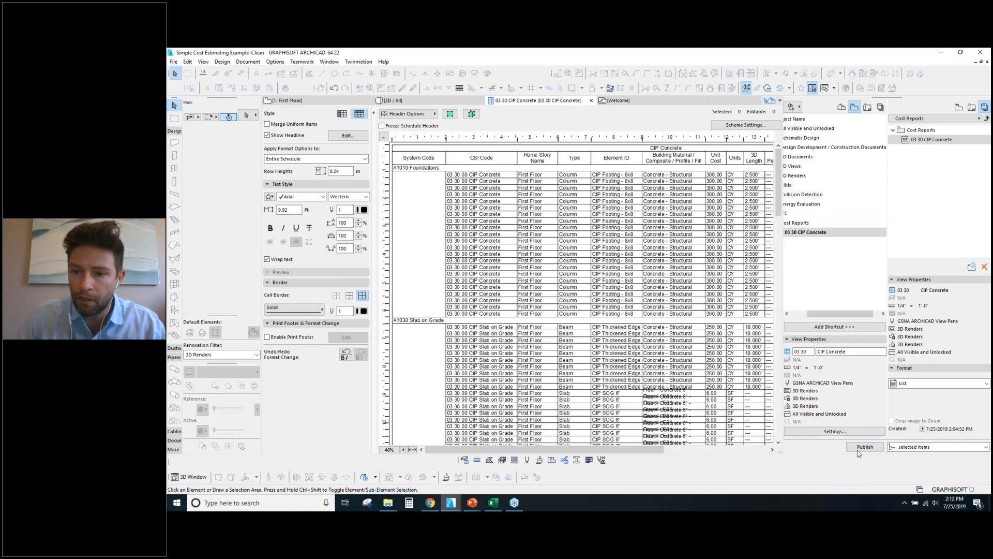
click(864, 447)
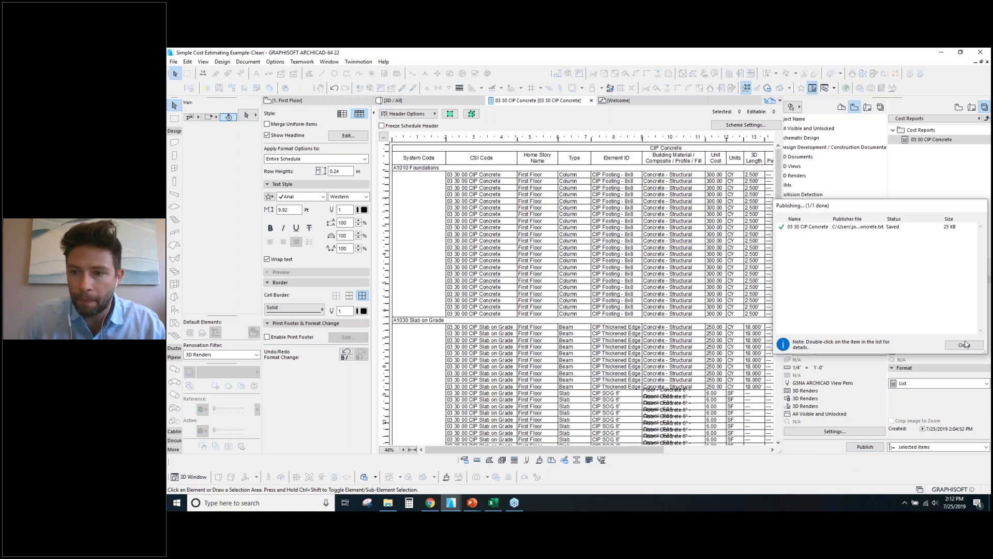
click(964, 344)
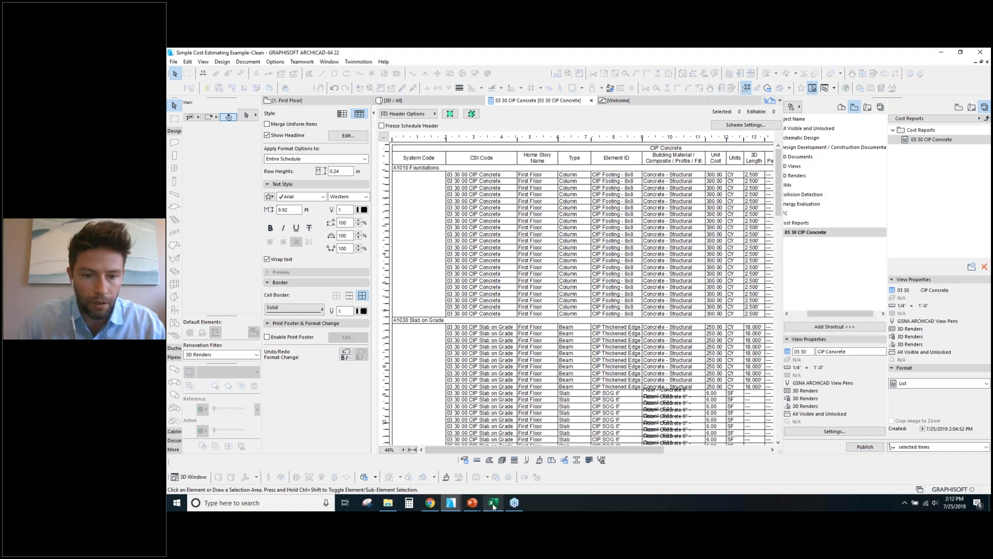
Switch to the Excel estimating workbook and refresh all external data to load the republished schedule.
click(493, 503)
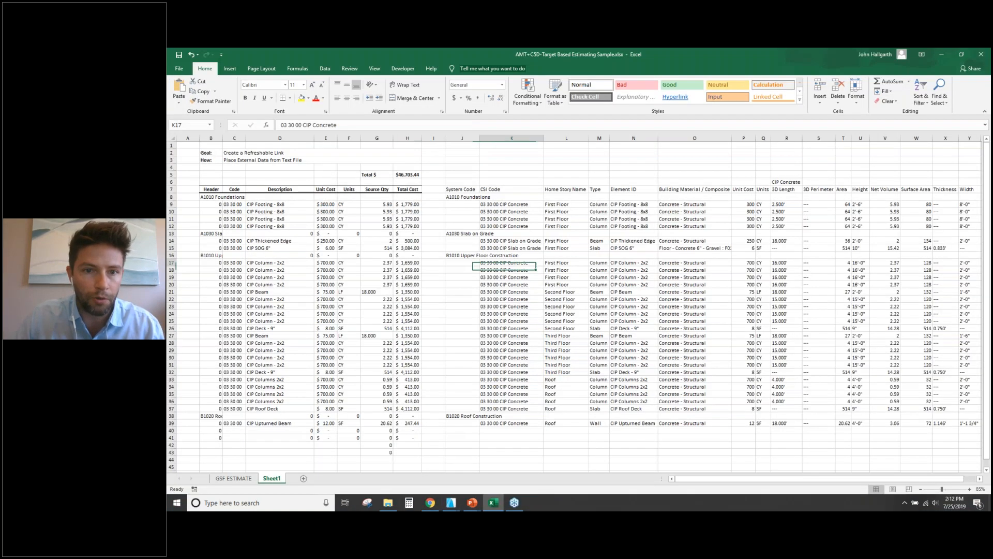
click(326, 69)
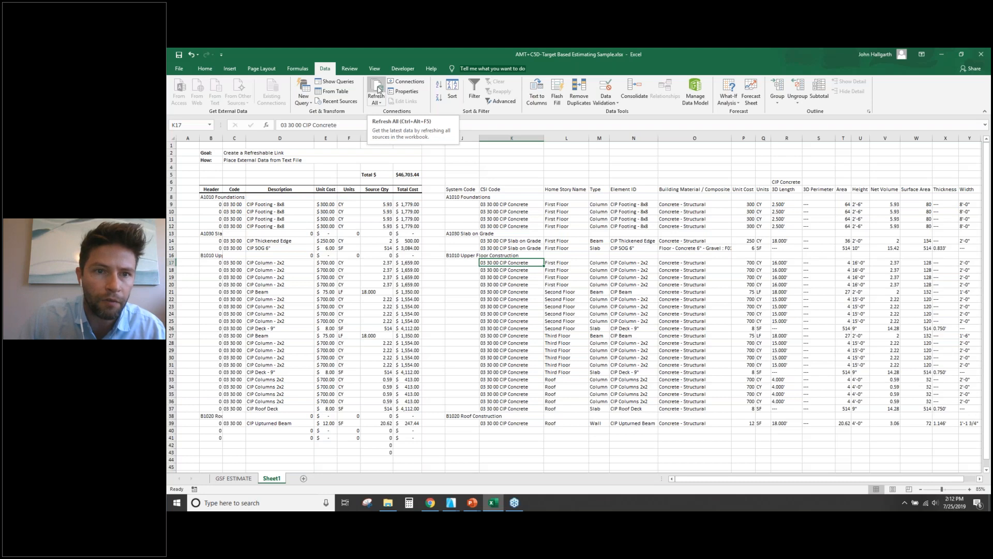
click(378, 89)
click(662, 320)
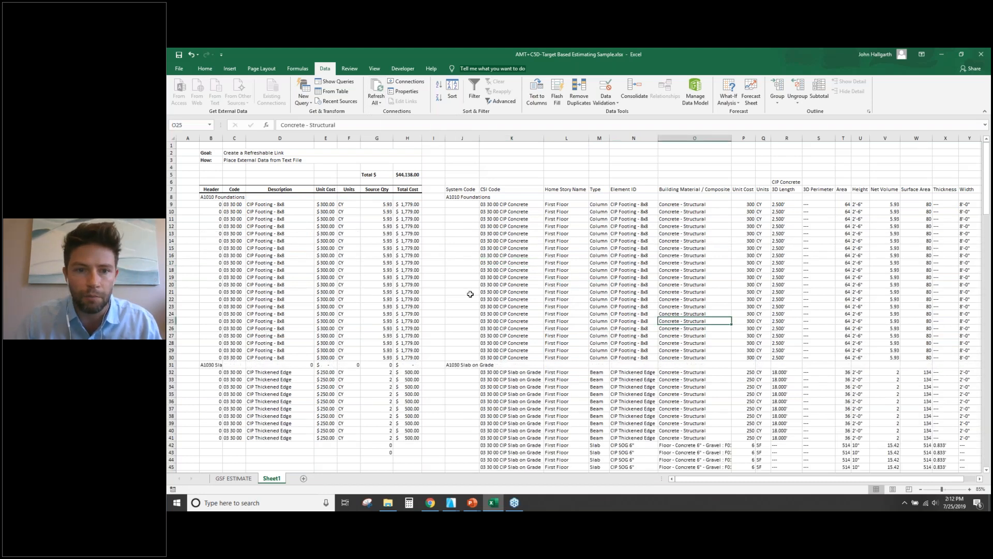
Fill the row 32 estimate formulas in B32:H32 down through row 205 to cover the enlarged schedule data.
scroll(470, 294, down, 5)
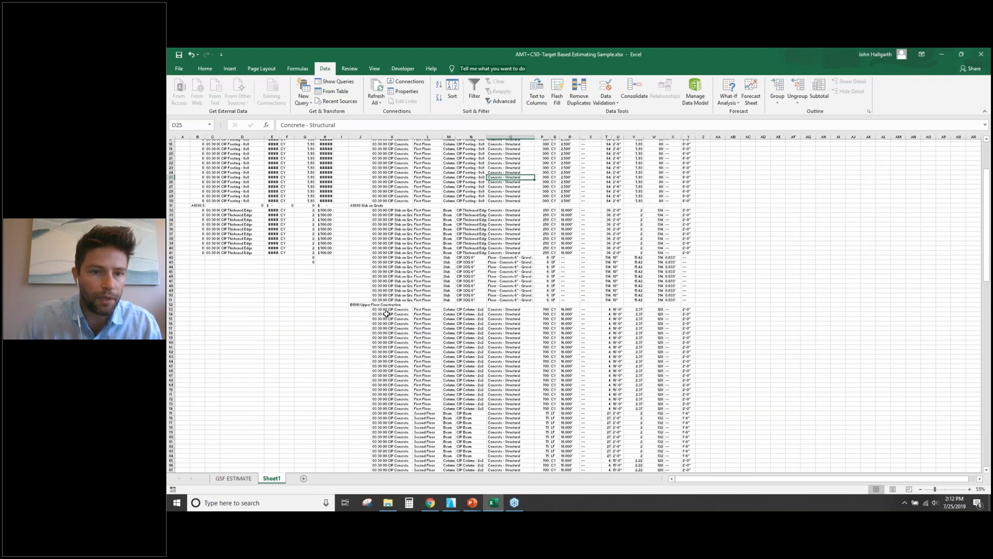
scroll(357, 309, up, 2)
scroll(239, 228, down, 2)
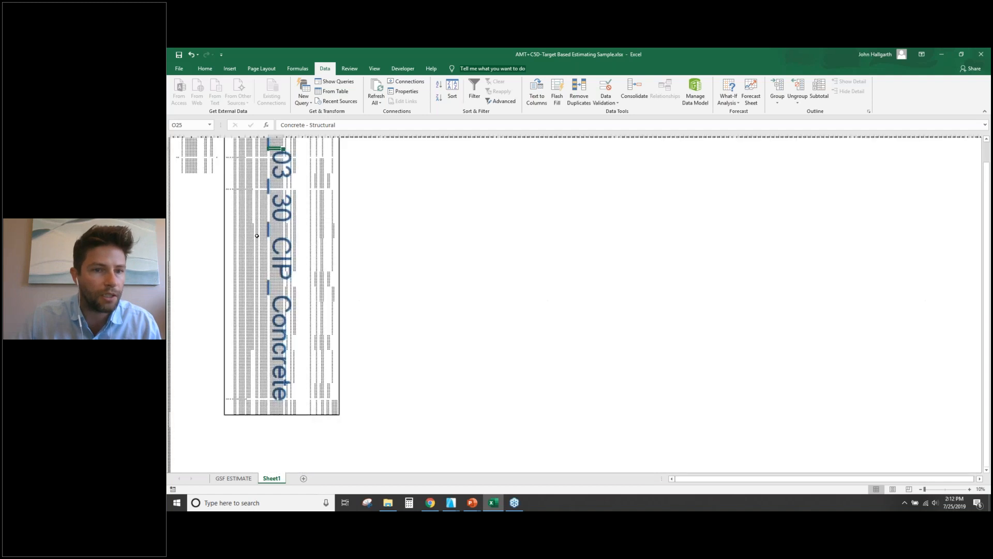
scroll(212, 167, up, 1)
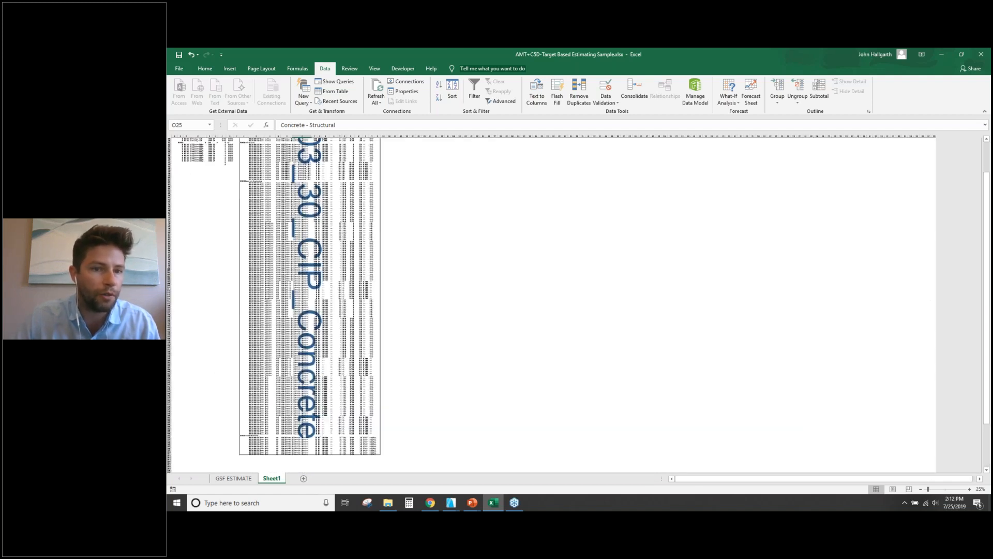
scroll(212, 167, up, 1)
scroll(414, 385, up, 3)
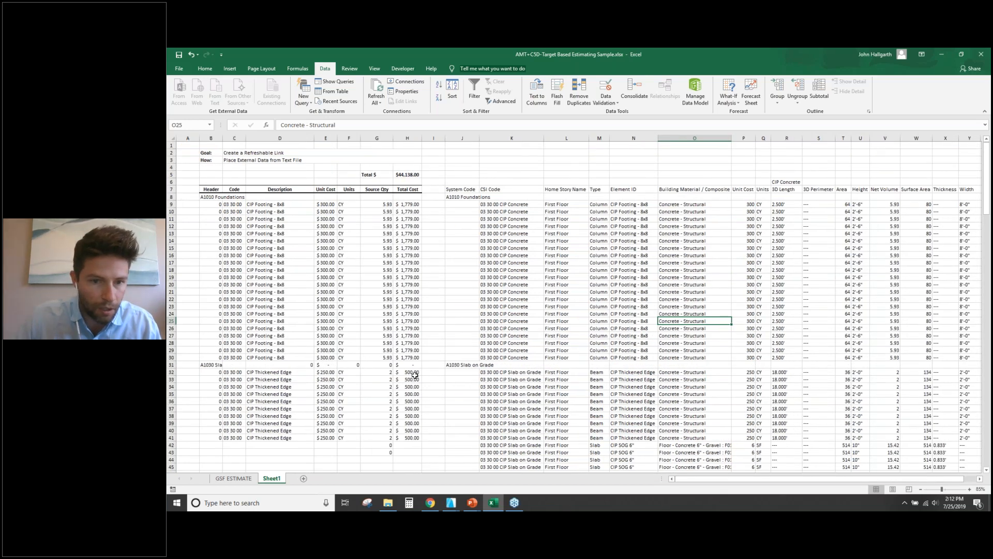
click(414, 372)
key(shift+Left)
key(ctrl+shift+Left)
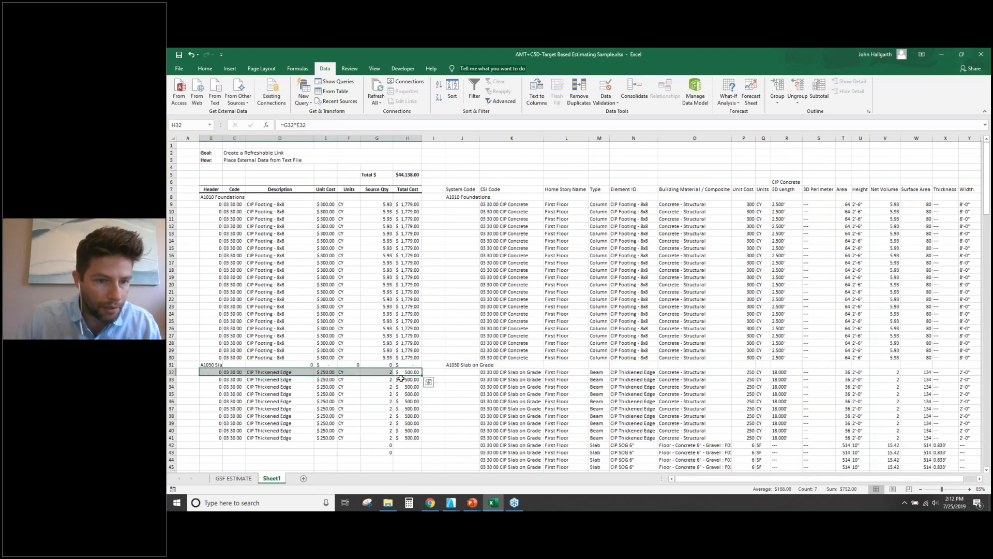
drag(421, 373, 419, 461)
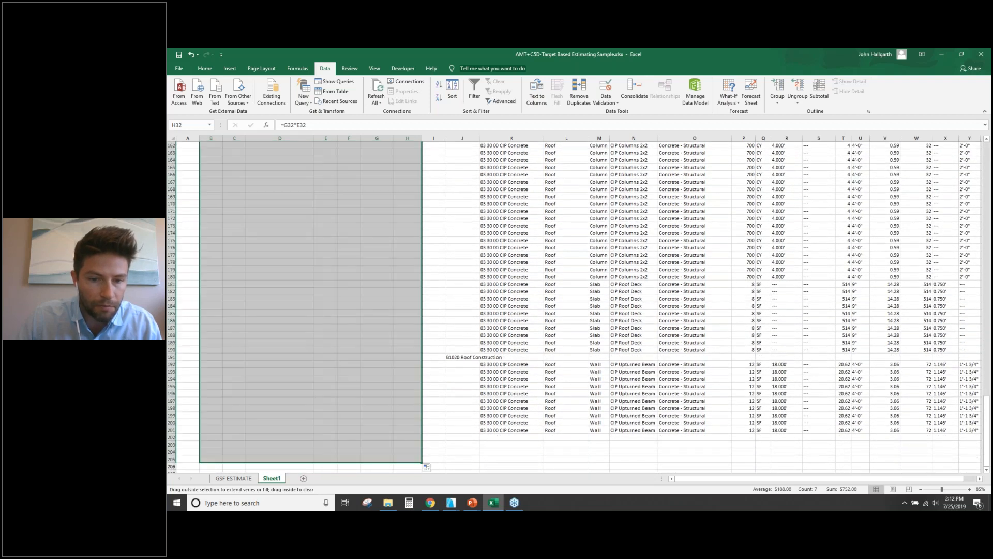
click(359, 277)
Extend the Total $ formula in H5 to sum the Total Cost values in H9:H1000.
drag(986, 419, 986, 160)
click(407, 174)
click(347, 125)
mouse_move(422, 448)
mouse_down()
mouse_move(412, 473)
mouse_move(417, 437)
mouse_move(417, 455)
mouse_move(428, 453)
mouse_up()
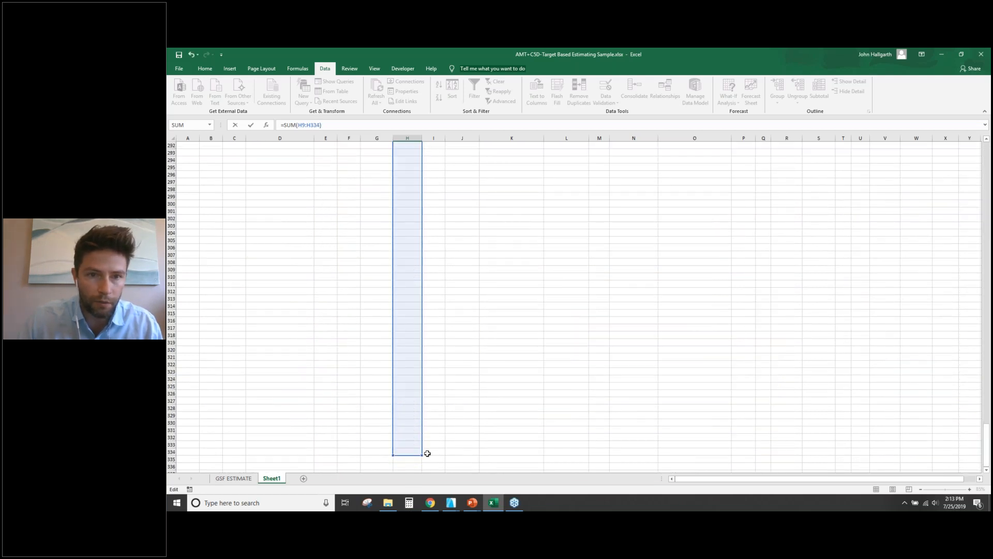
click(312, 126)
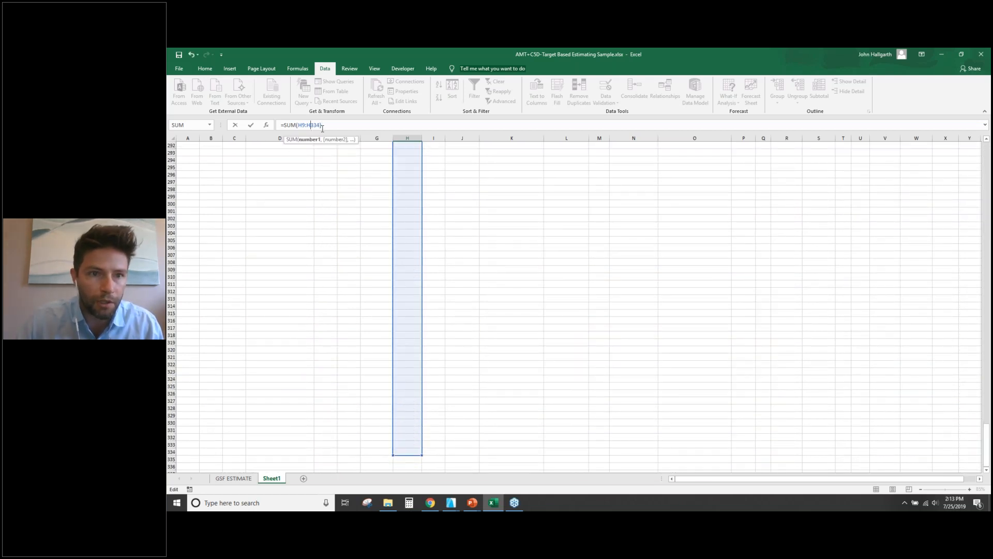
key(Delete)
text(1000)
key(Return)
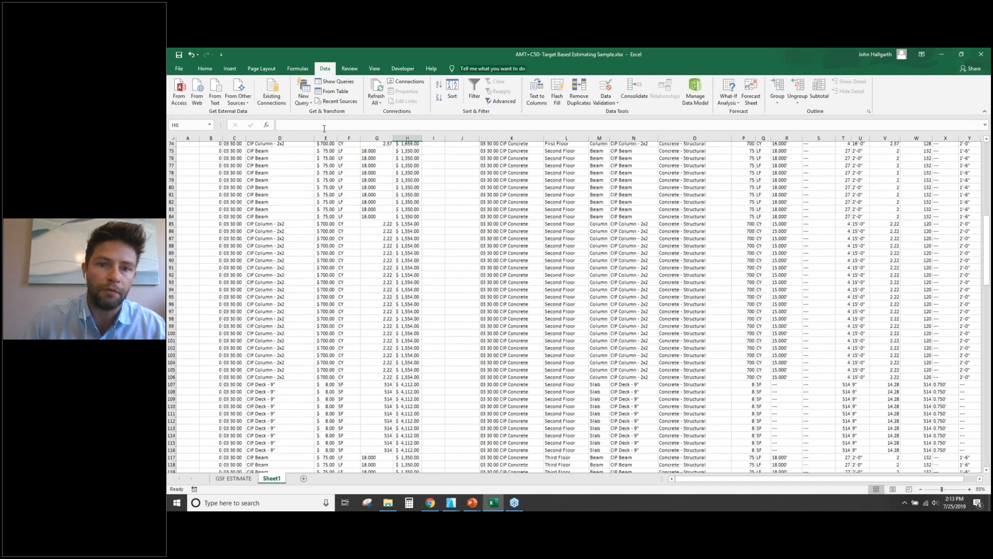
Widen the Total Cost column H and the Unit Cost column E so their amounts fit.
scroll(543, 283, up, 20)
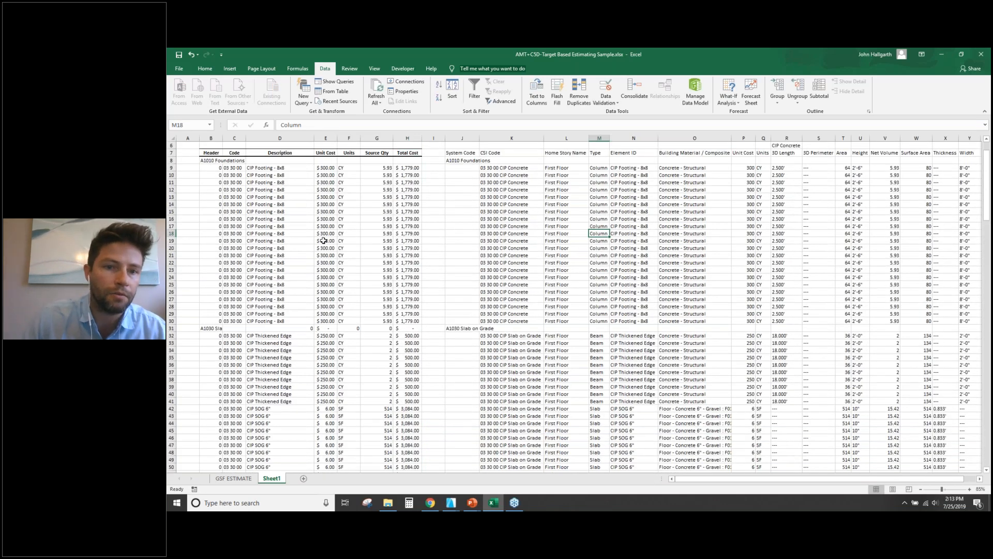
scroll(324, 241, up, 2)
drag(422, 138, 431, 137)
scroll(236, 202, up, 2)
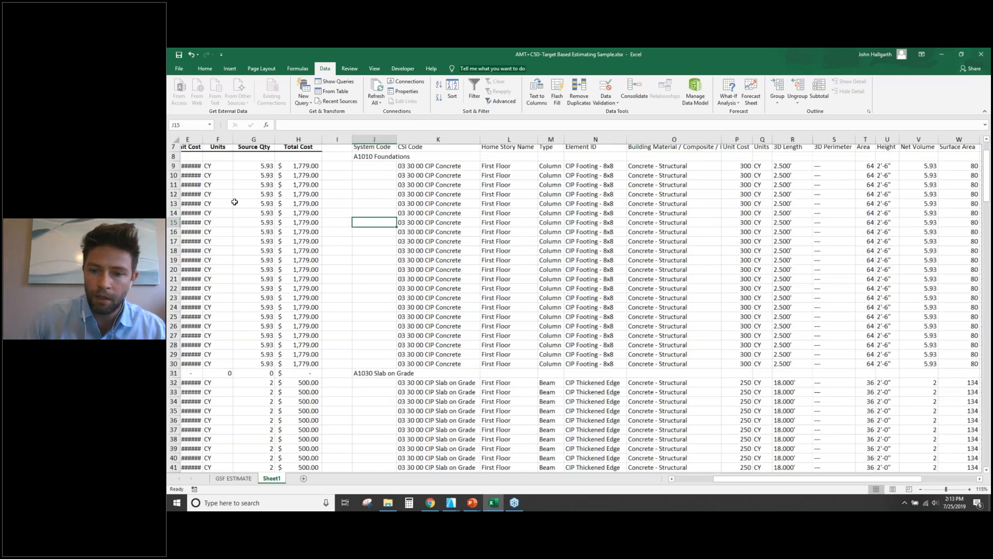
drag(723, 485, 675, 484)
click(386, 289)
drag(402, 139, 412, 139)
scroll(323, 218, down, 1)
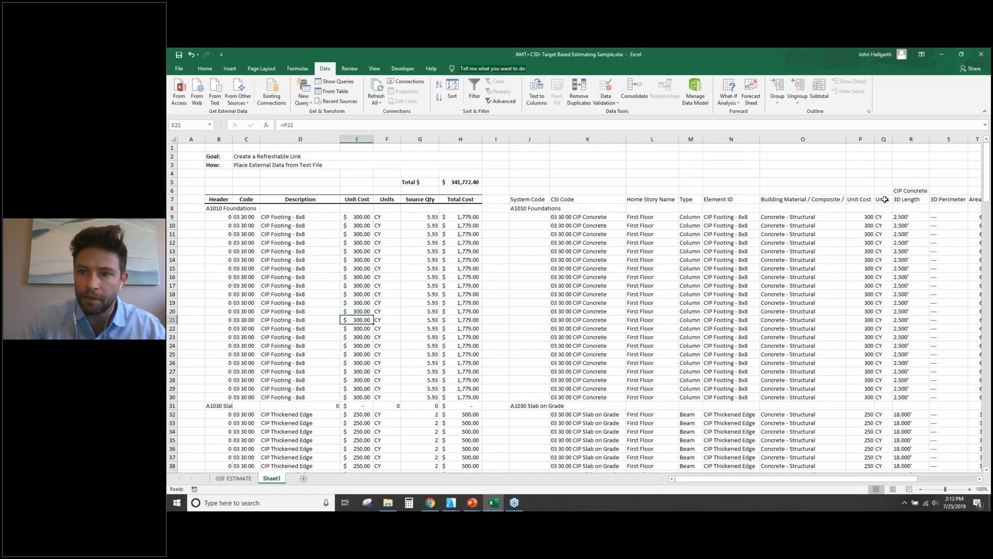
Inspect the imported Unit Cost, System Code and CSI Code headers, and switch to the Simple Cost Estimating Example project in ARCHICAD.
click(884, 199)
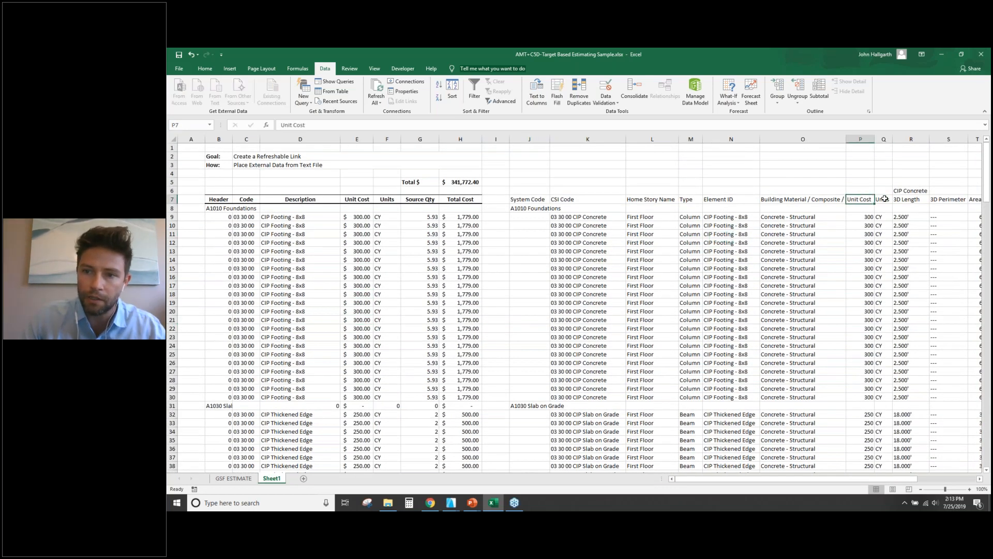
click(525, 200)
click(566, 199)
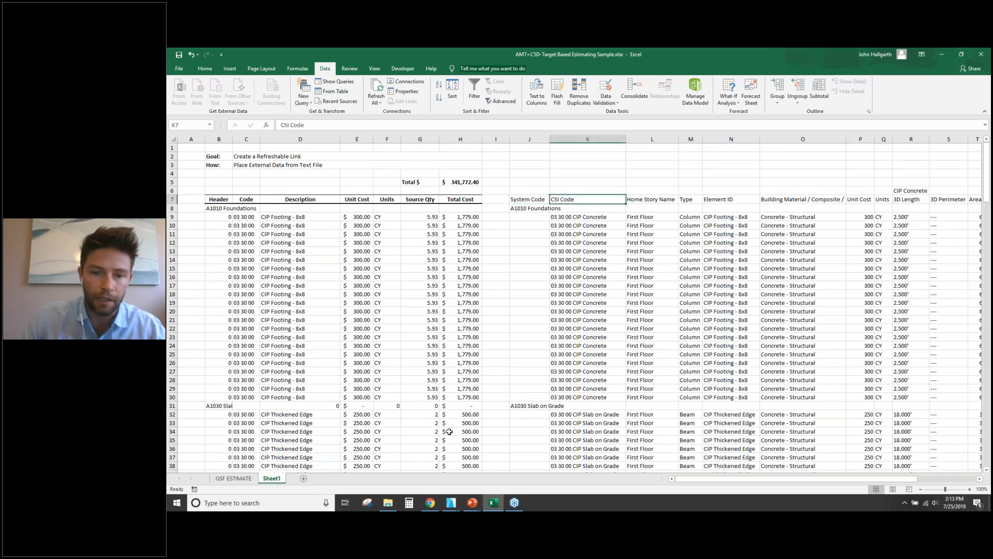
mouse_move(451, 503)
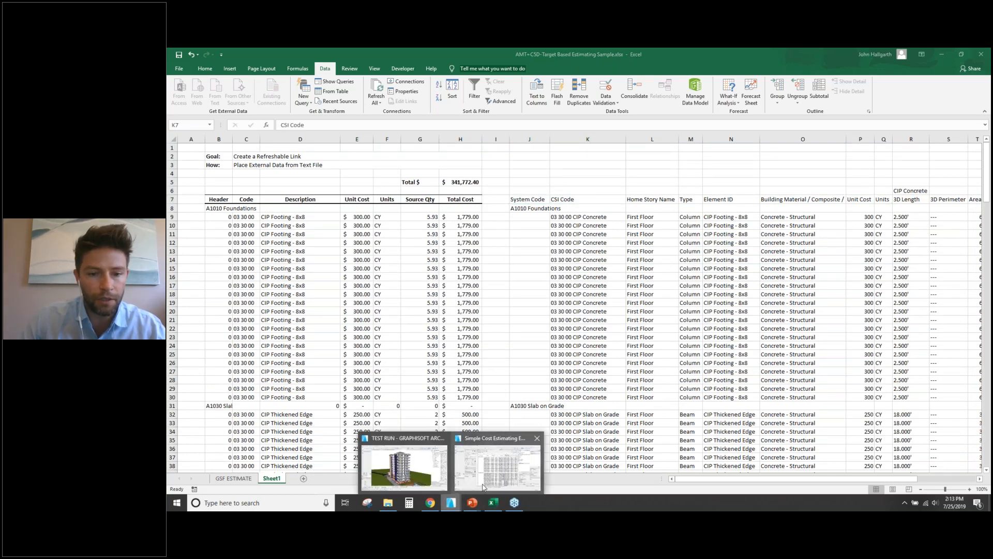
click(483, 486)
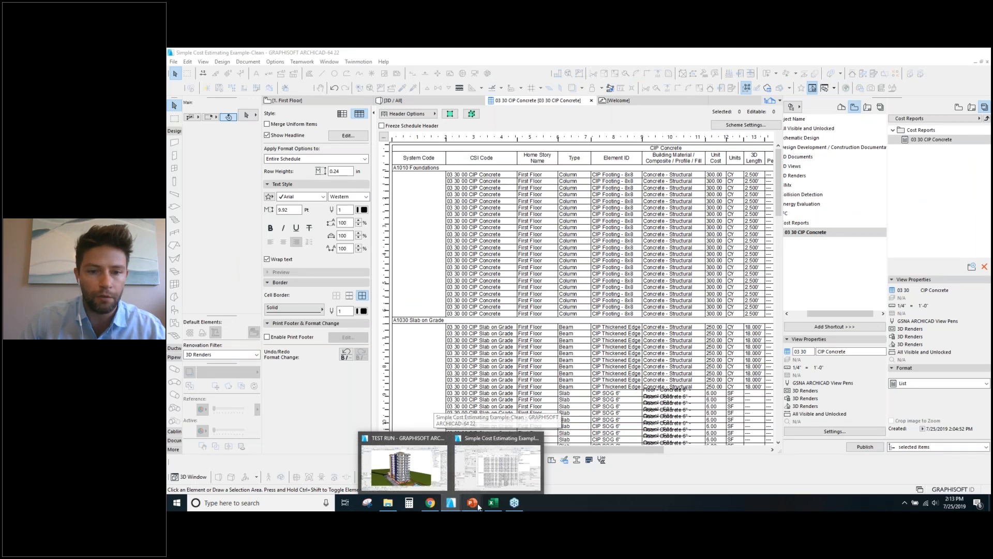
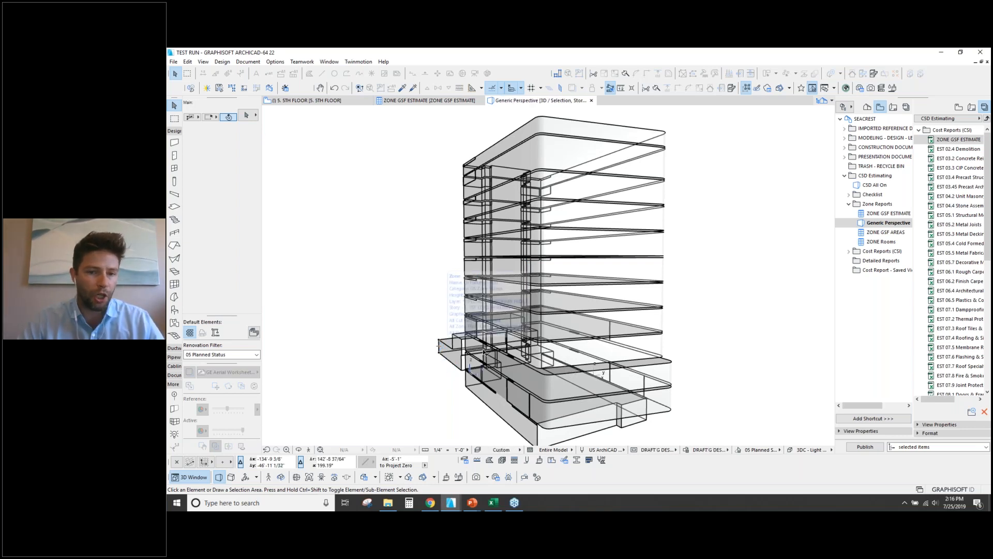
Select the L10 Units zone on the 10th floor of the Generic Perspective and open its ID and properties list.
drag(751, 316, 659, 238)
click(659, 208)
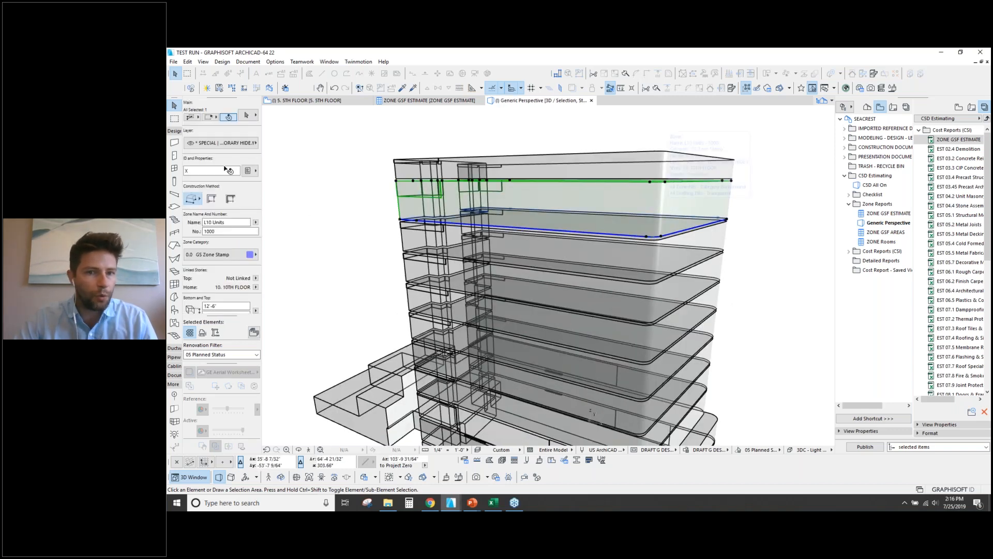
click(252, 174)
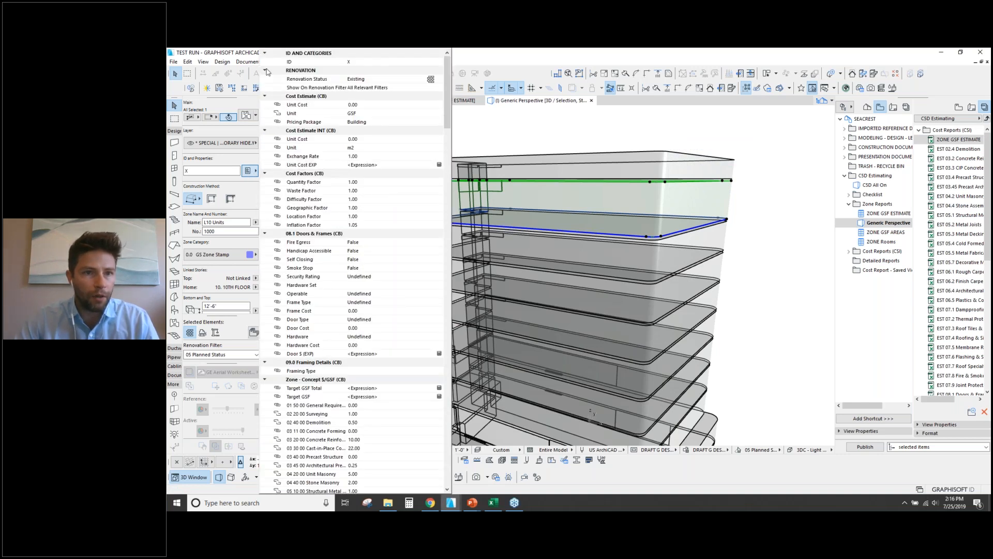
Collapse the Renovation, Cost Estimate, Cost Estimate INT, Cost Factors, 08.1 Doors & Frames and 09.0 Framing Details property groups.
click(267, 72)
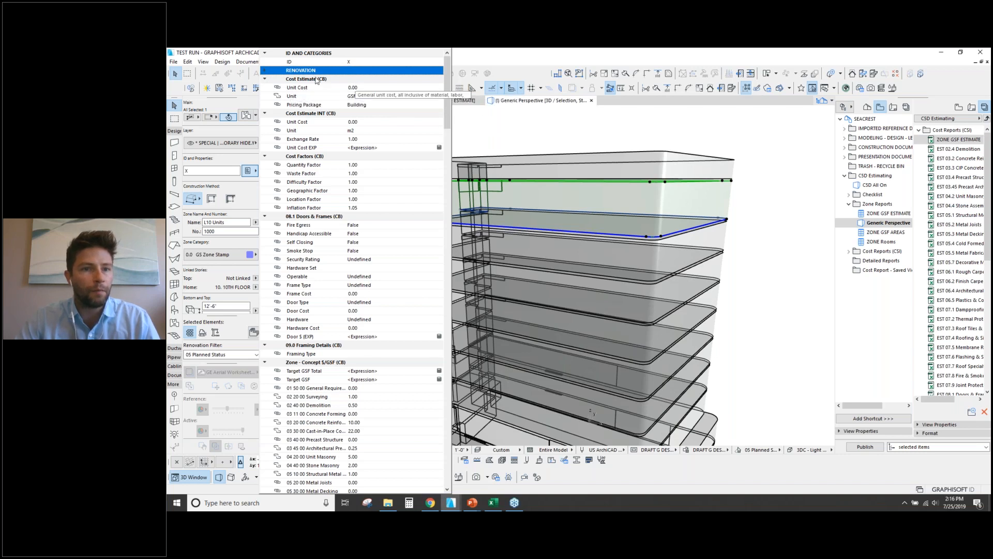
click(266, 78)
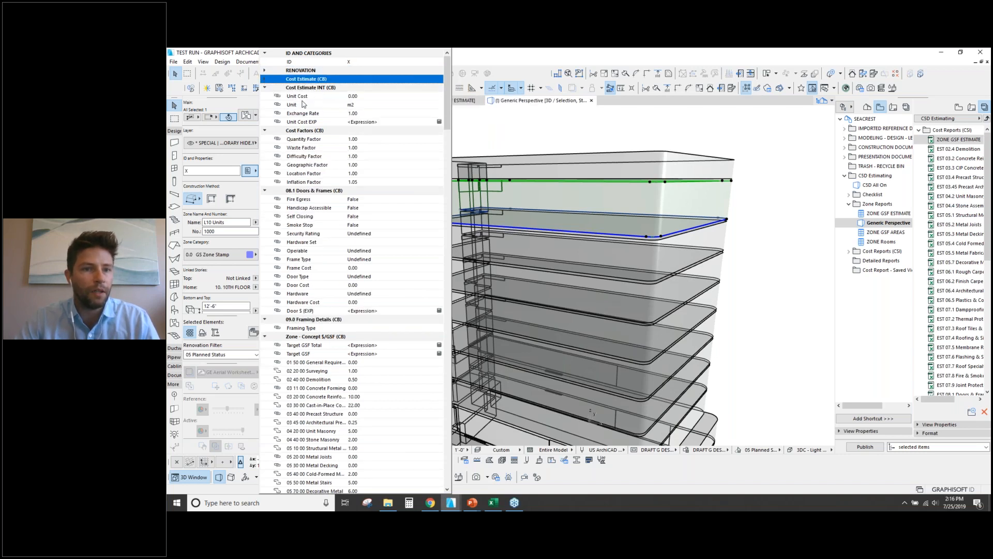
click(265, 88)
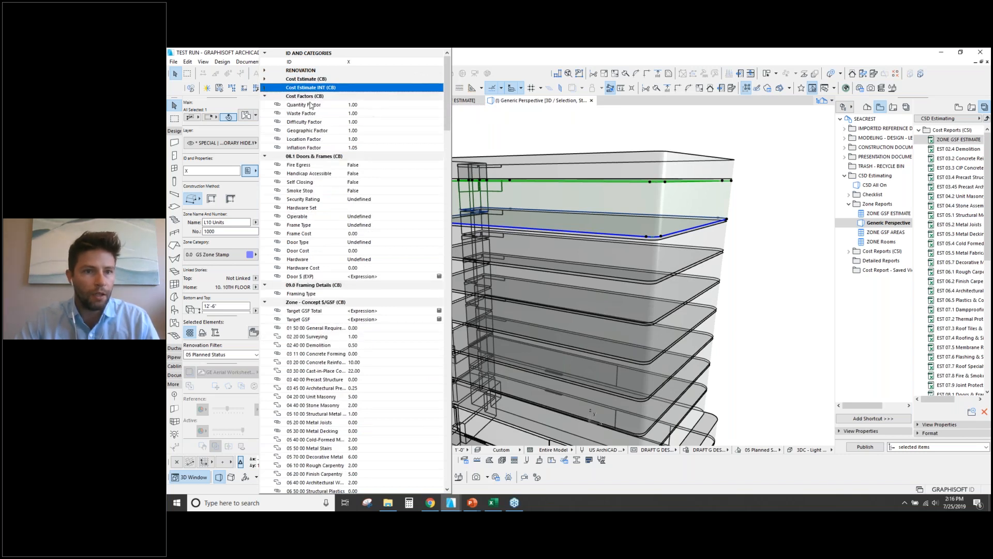
click(266, 97)
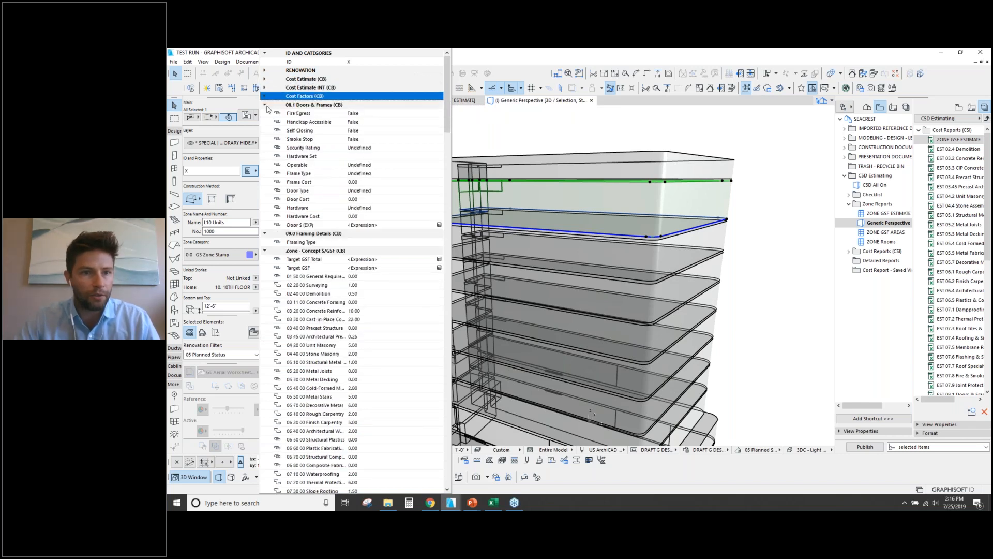
click(265, 105)
click(266, 113)
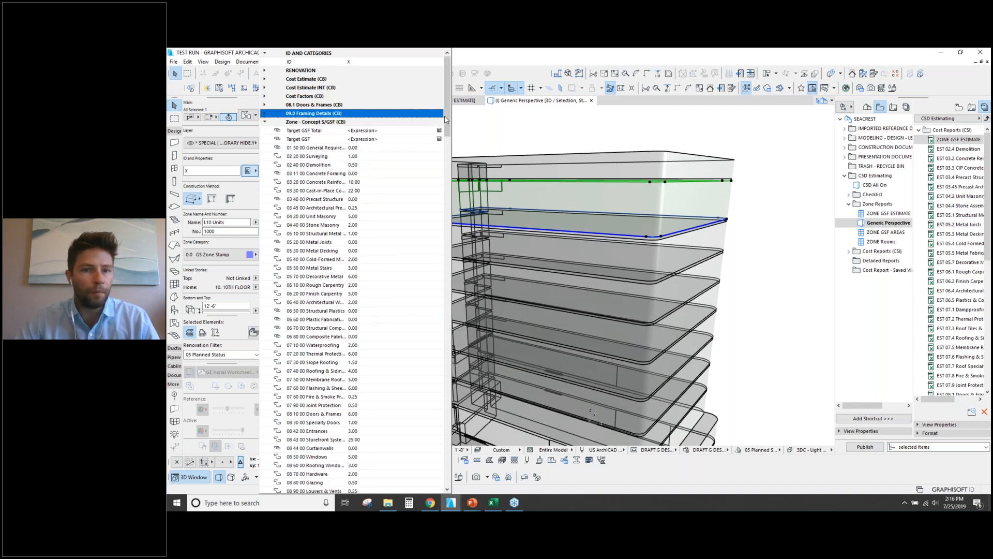
Examine the zone's Concept $/GSF cost properties through to the Concept Descriptions group, and close the property list.
drag(448, 116, 449, 124)
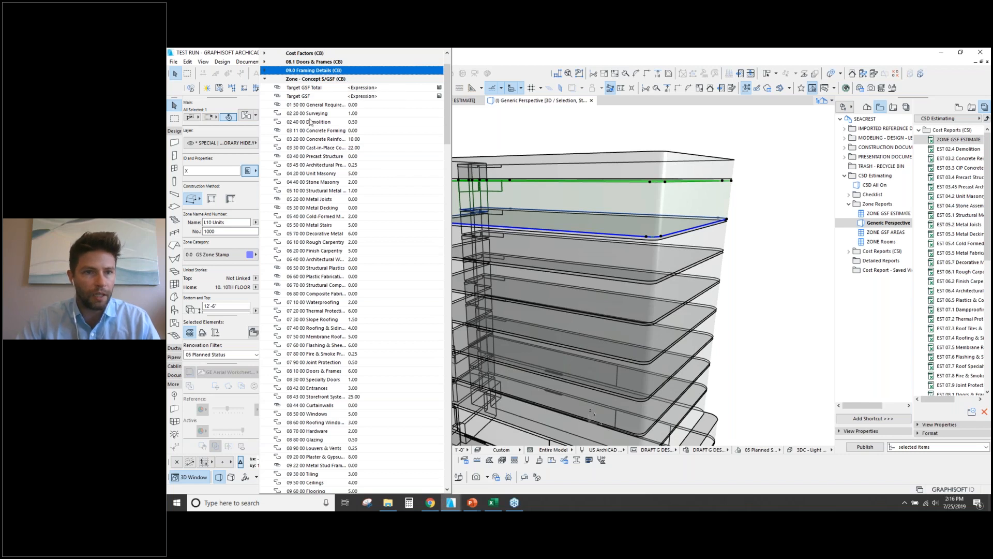
scroll(309, 146, down, 3)
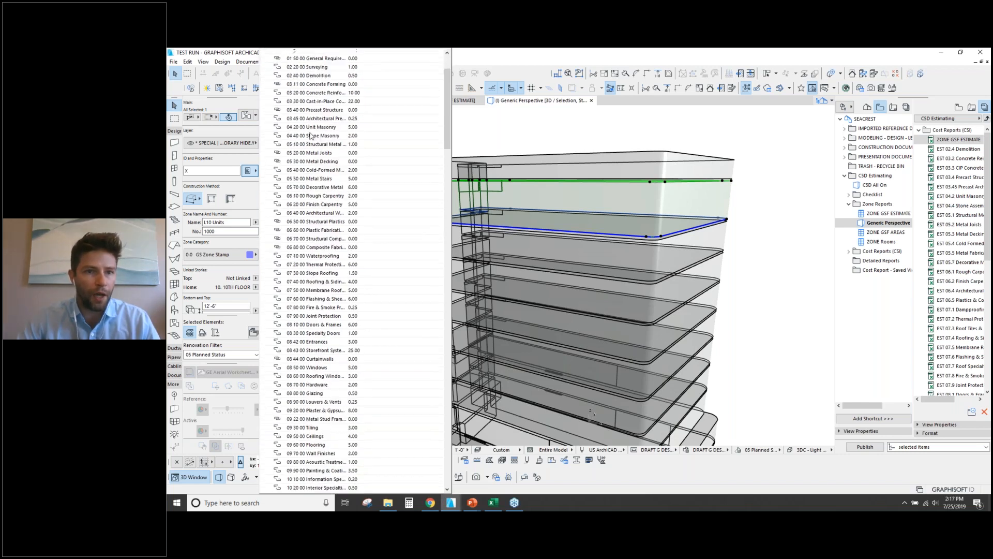
scroll(309, 139, up, 3)
scroll(314, 109, down, 3)
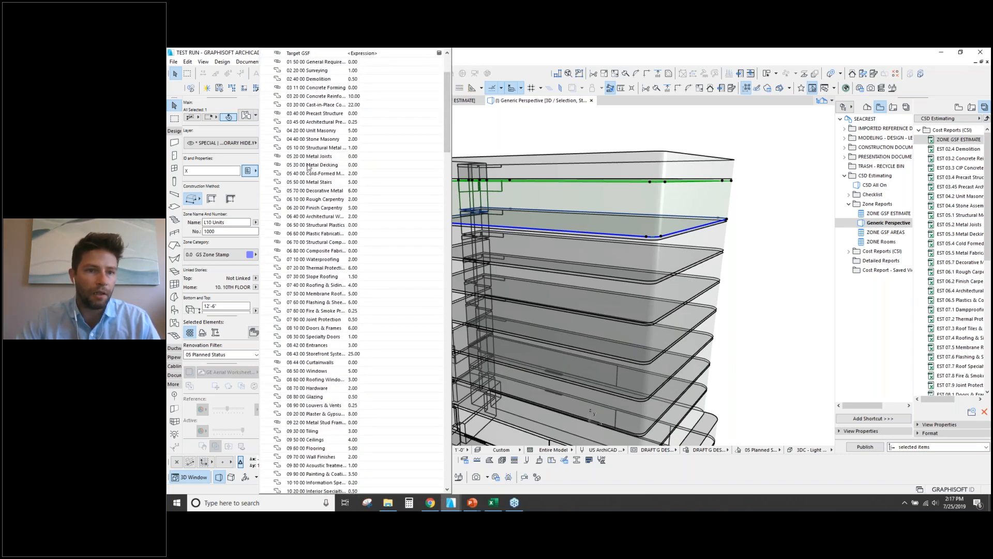
scroll(307, 251, down, 5)
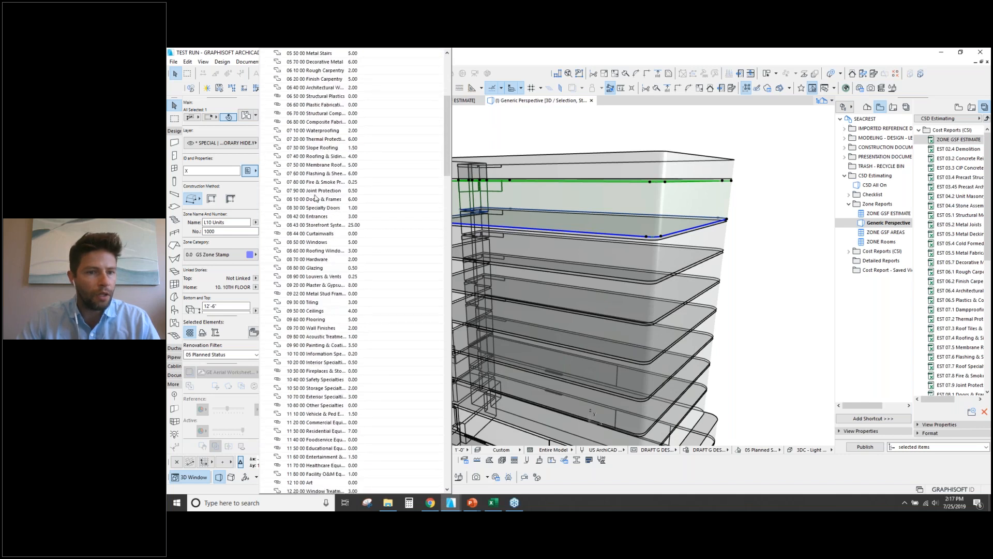
scroll(316, 347, down, 5)
drag(447, 190, 449, 304)
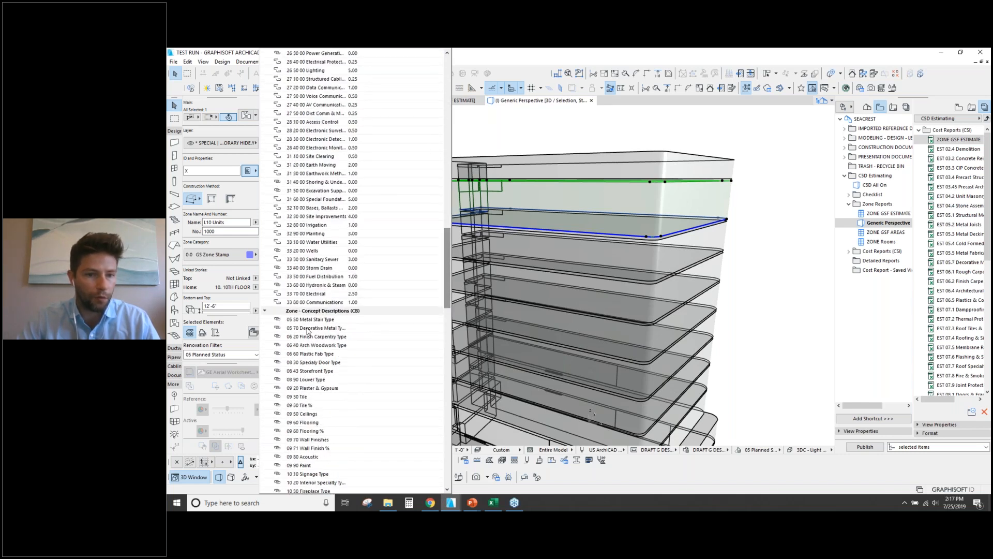
click(266, 313)
click(653, 266)
Clear the zone selection in the 3D model and open the ZONE GSF ESTIMATE schedule from Zone Reports.
drag(575, 231, 622, 171)
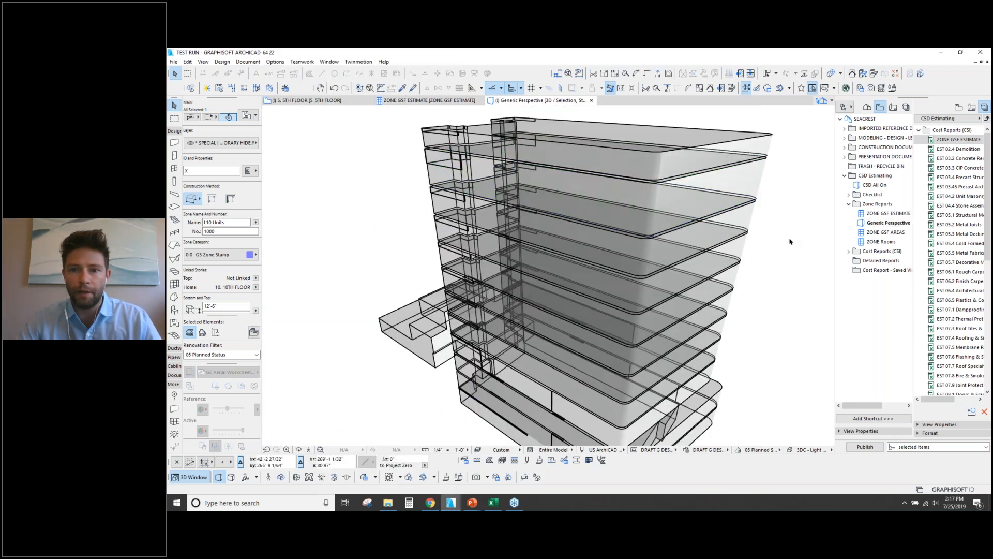
scroll(755, 291, down, 3)
click(742, 320)
click(877, 214)
double_click(878, 214)
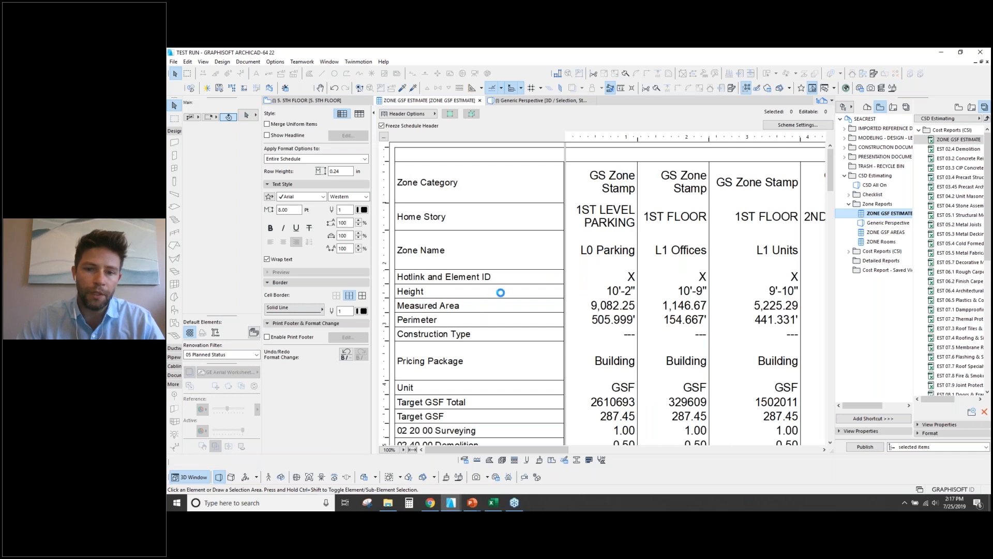
Set 03 20 00 Concrete Reinforcing Steel for the L0 Parking zone to 12.00 and check its Target GSF and Target GSF Total.
drag(831, 180, 832, 205)
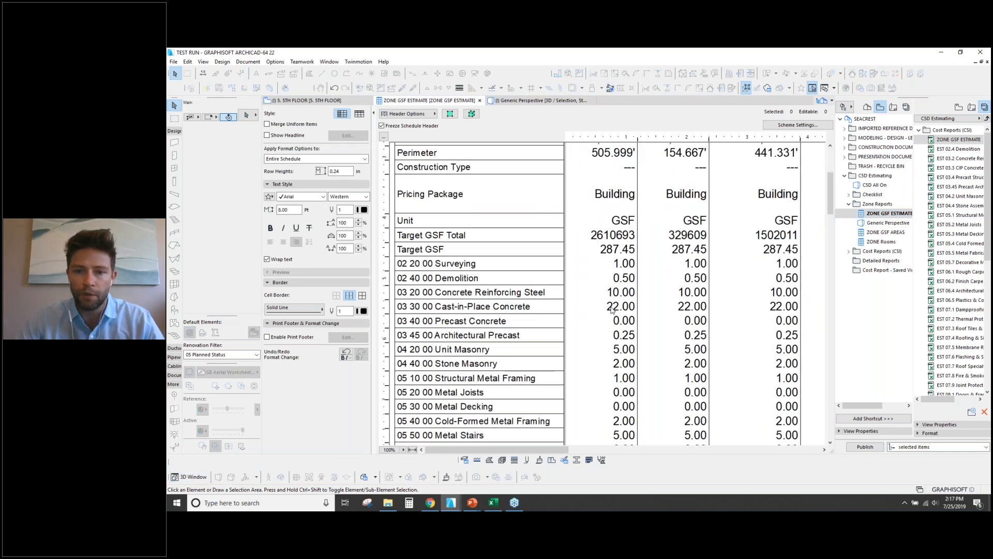
click(611, 308)
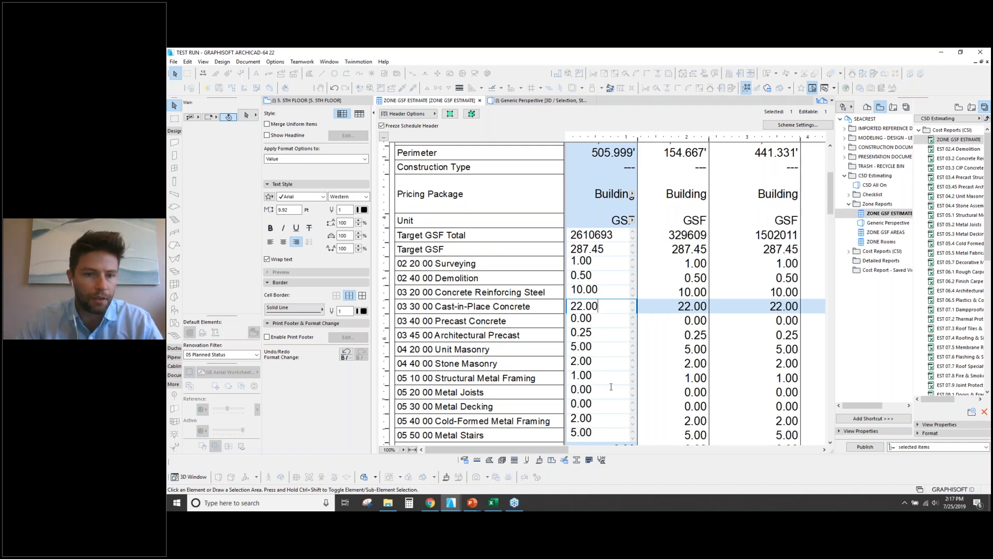
click(597, 290)
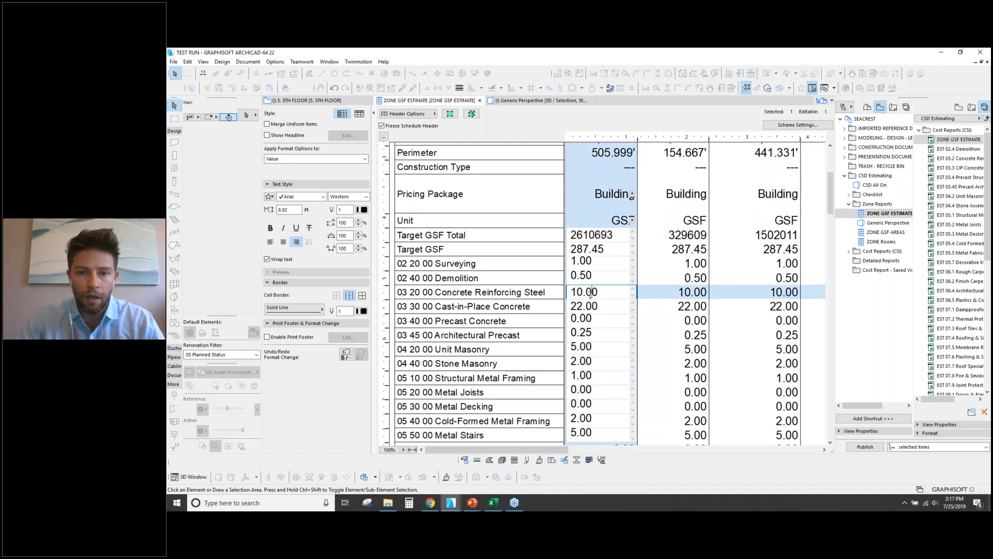
drag(576, 291, 584, 293)
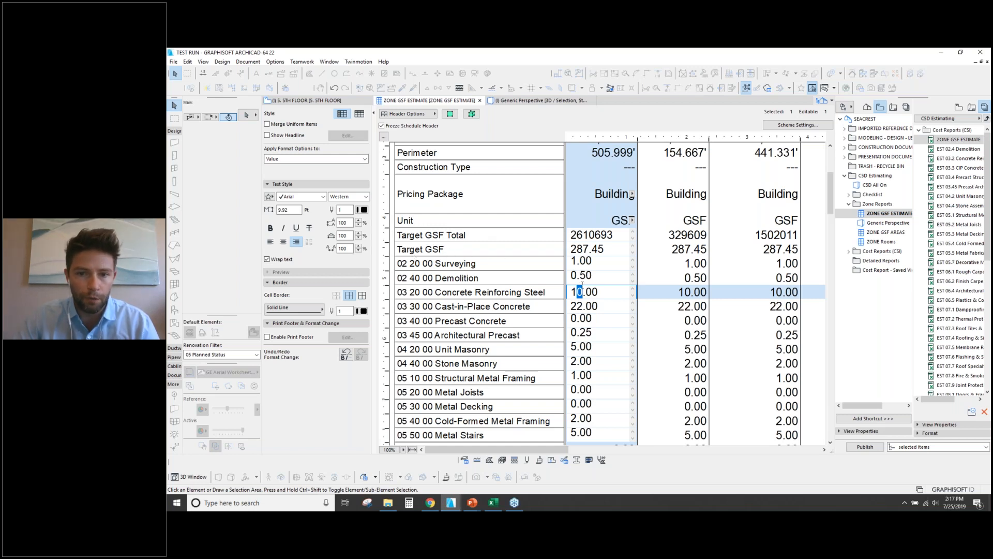
text(2)
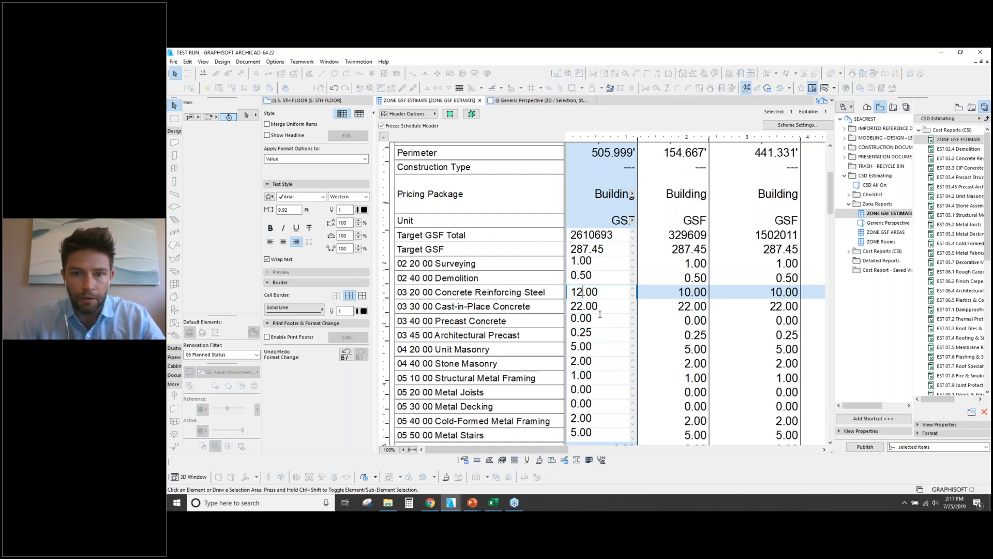
click(599, 320)
click(590, 248)
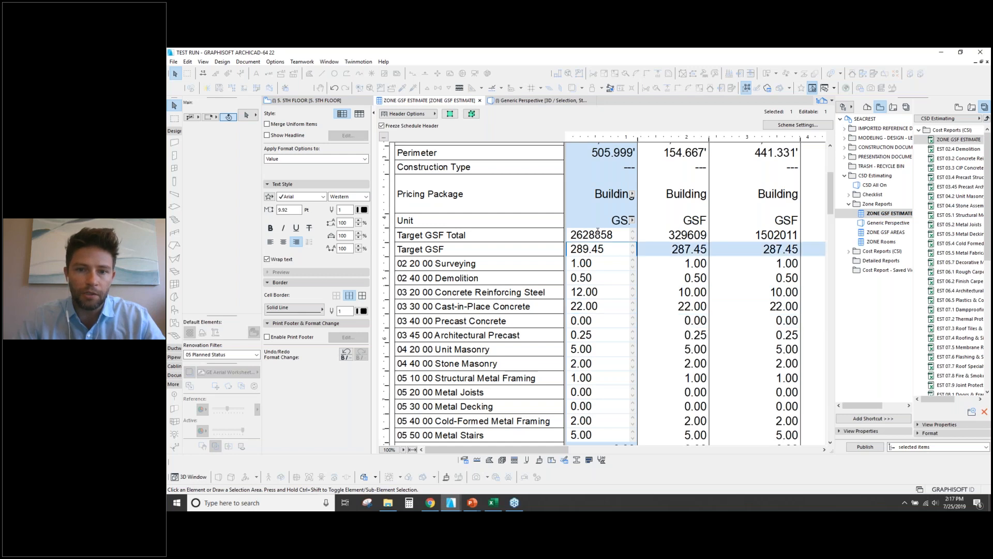
click(595, 234)
Restore the L0 Parking zone's 03 20 00 Concrete Reinforcing Steel cost to 10.00 and leave cell editing.
click(584, 292)
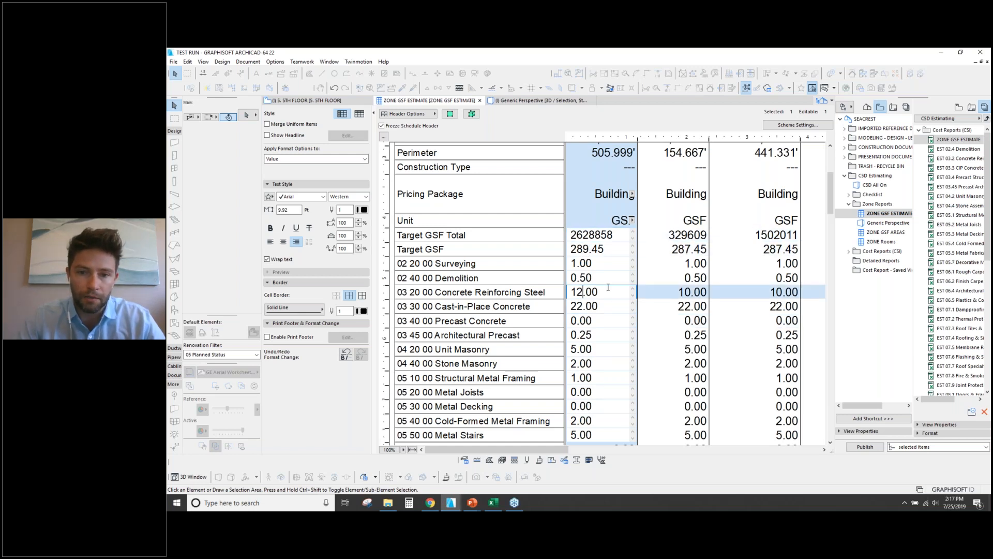
key(BackSpace)
text(0)
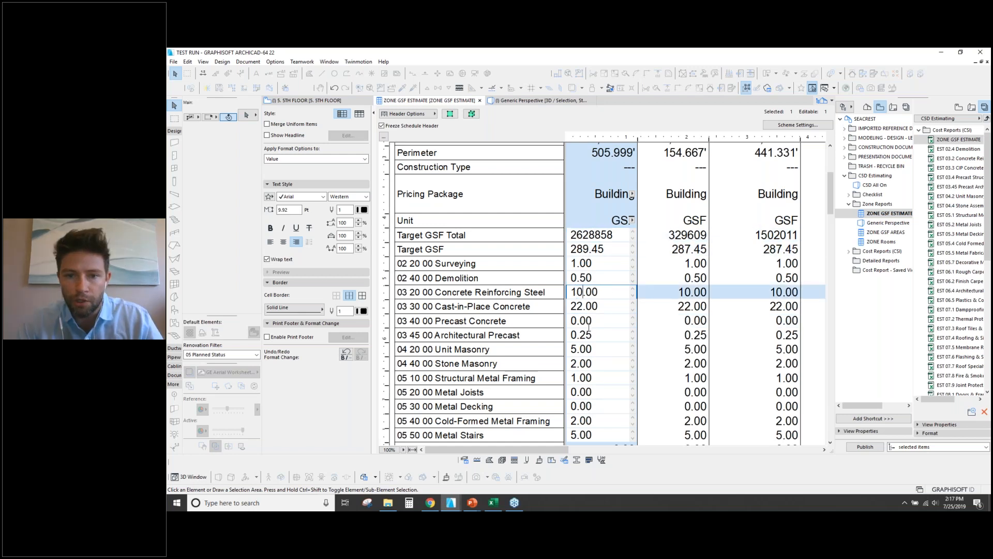
click(590, 331)
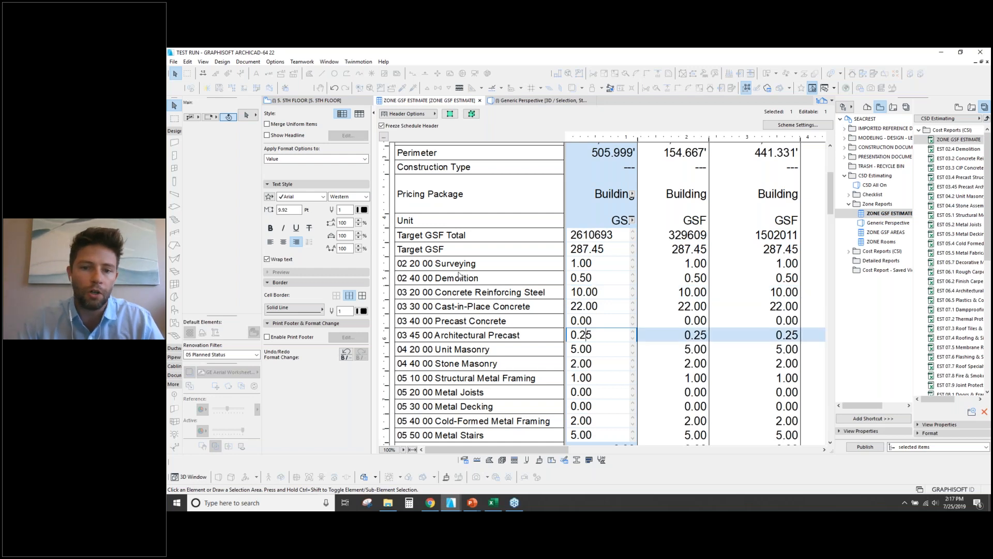
key(Escape)
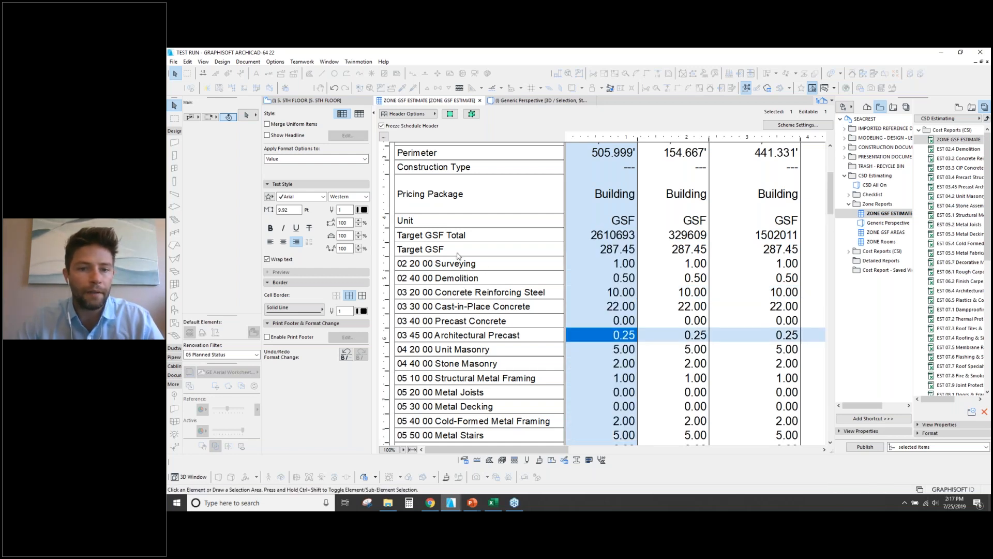
Examine the L0 Parking zone's Target GSF and Target GSF Total, and the CSI cost rows from 02 20 00 Surveying past 11 10 00 Vehicle & Ped Equipment.
click(613, 249)
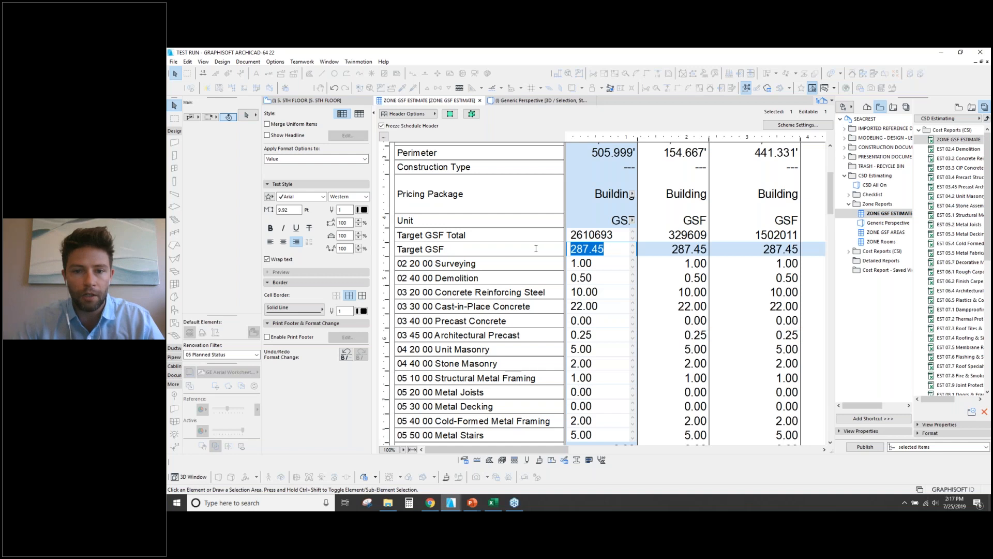
click(614, 236)
click(610, 252)
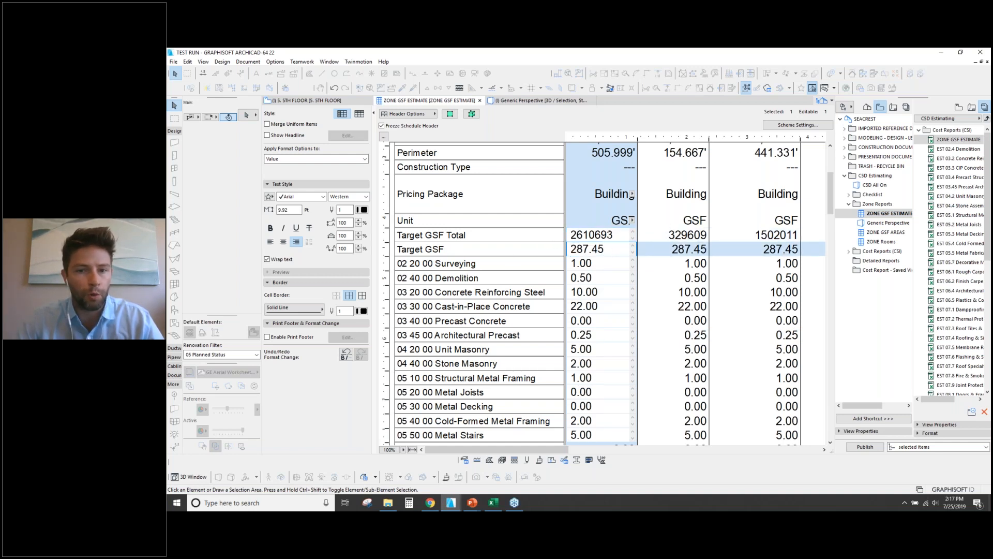
click(614, 235)
drag(830, 208, 835, 164)
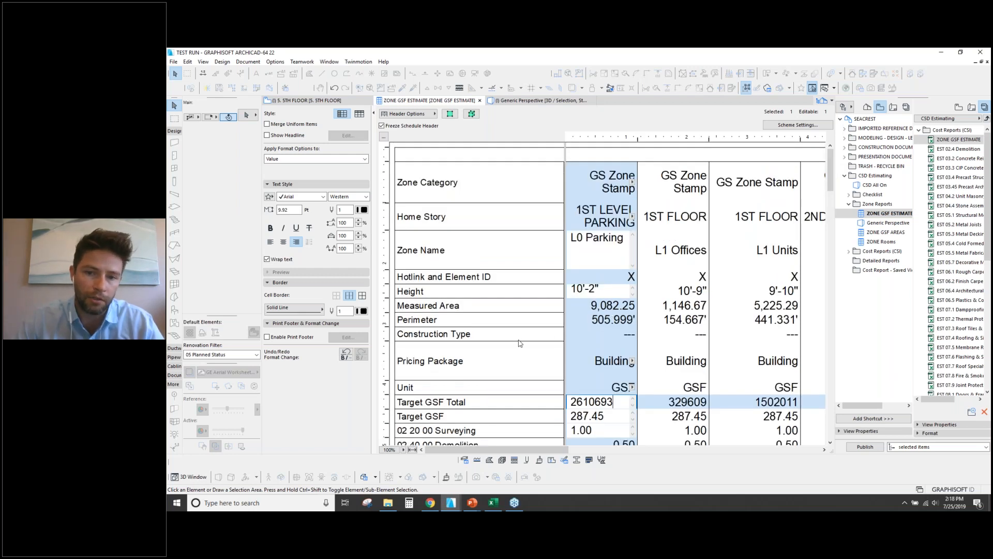
scroll(548, 231, down, 6)
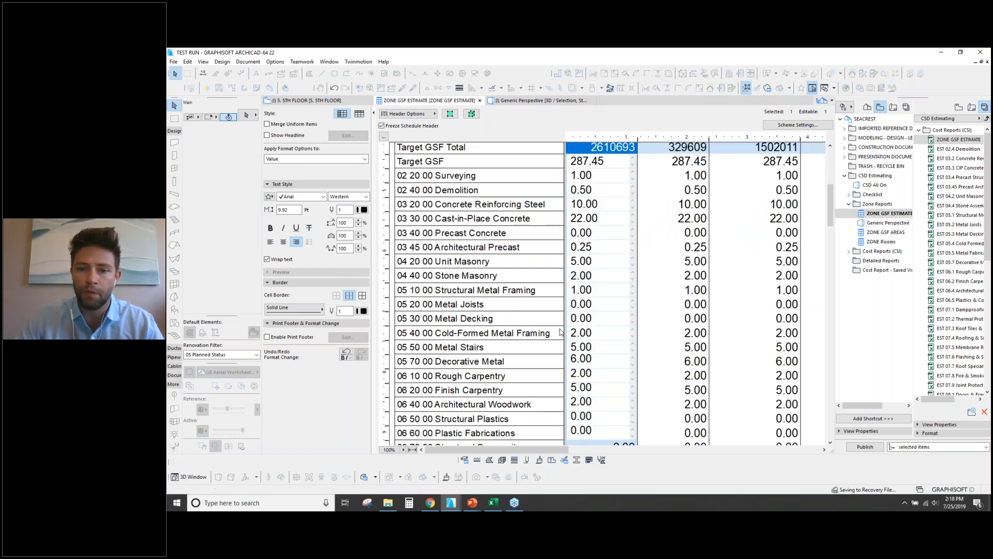
scroll(554, 331, down, 12)
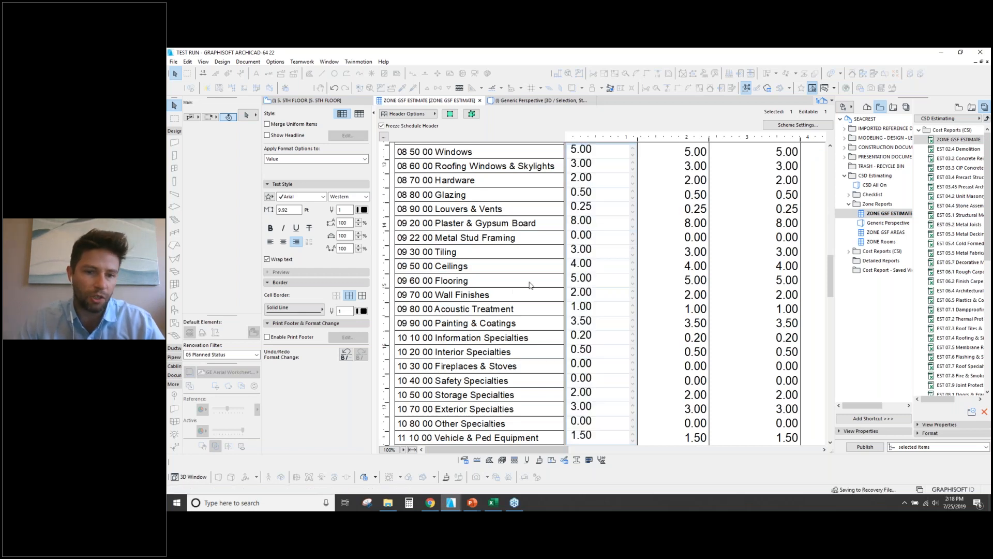
scroll(651, 397, down, 6)
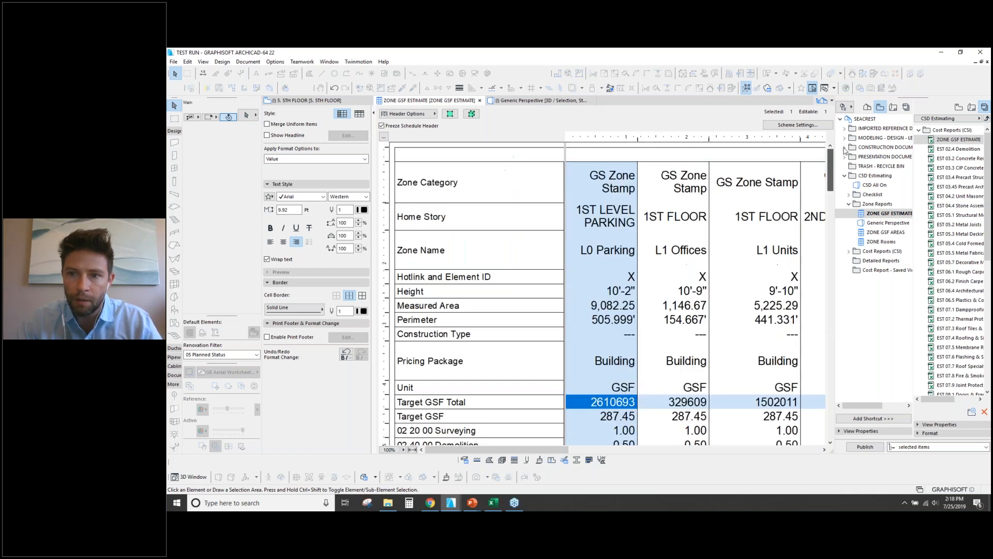
scroll(564, 163, up, 18)
click(490, 389)
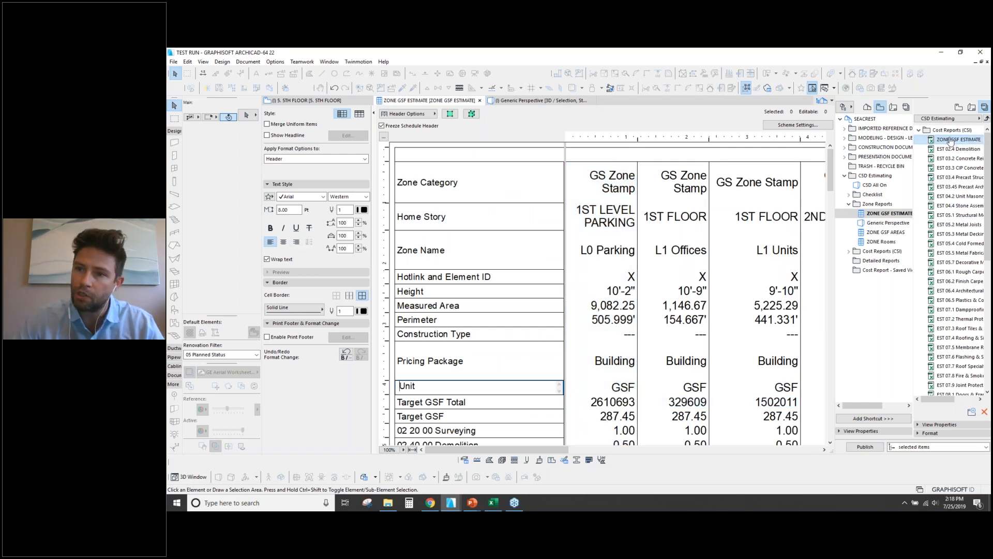
Widen the project organizer and examine the Cost Reports (CSI) entries of the CSD Estimating set through EST 33 Site Utilities.
drag(834, 200, 809, 200)
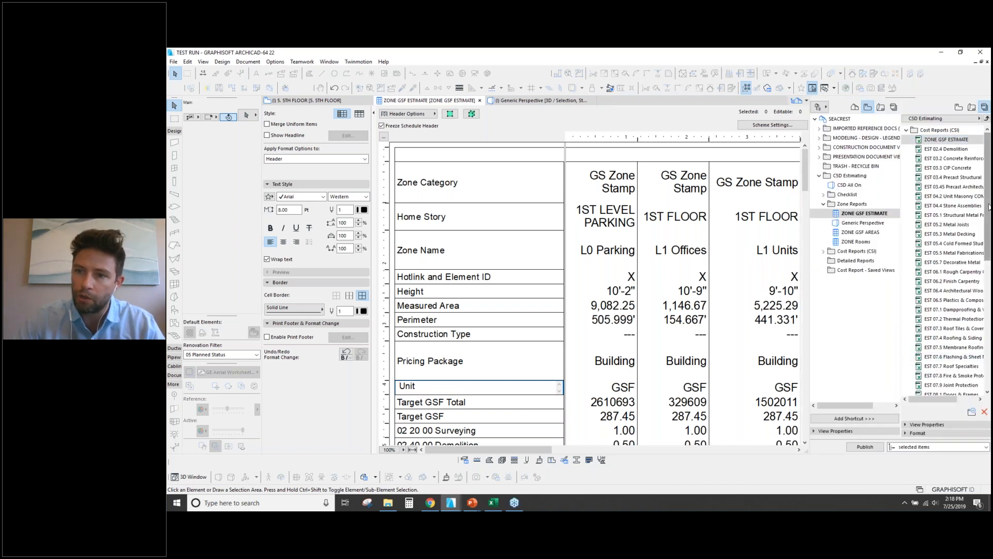
drag(988, 206, 988, 336)
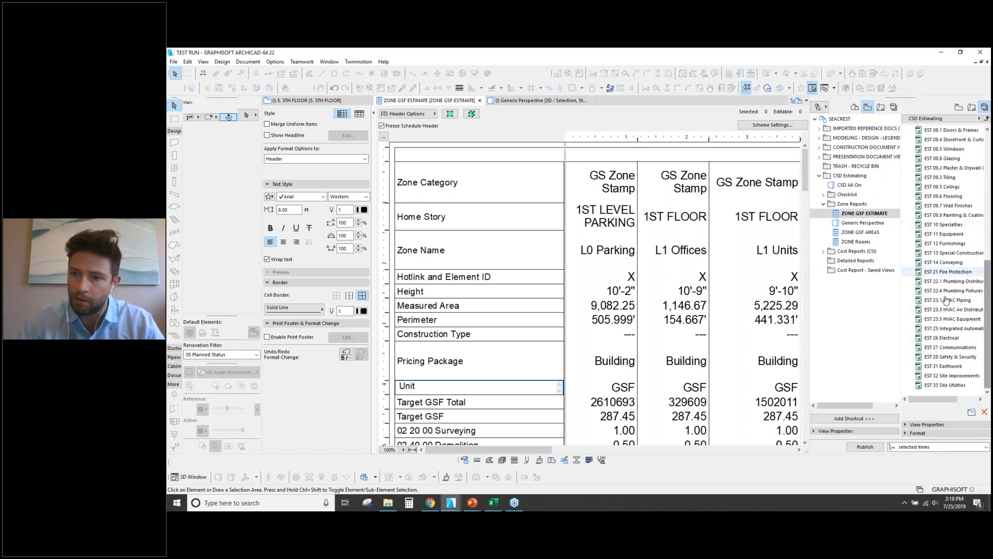
scroll(957, 217, up, 9)
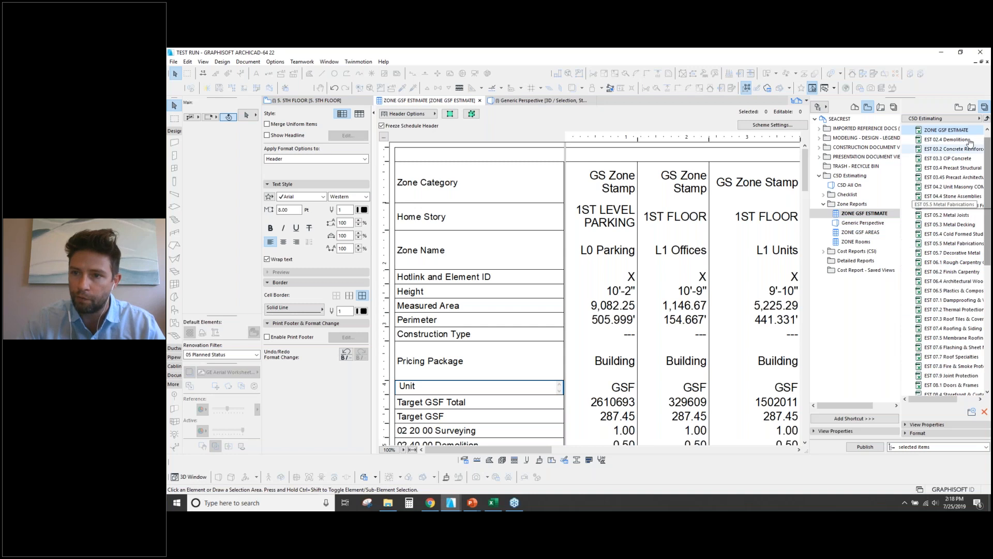
Publish the ZONE GSF ESTIMATE schedule from the cost reports publisher set as the selected item.
scroll(955, 135, up, 1)
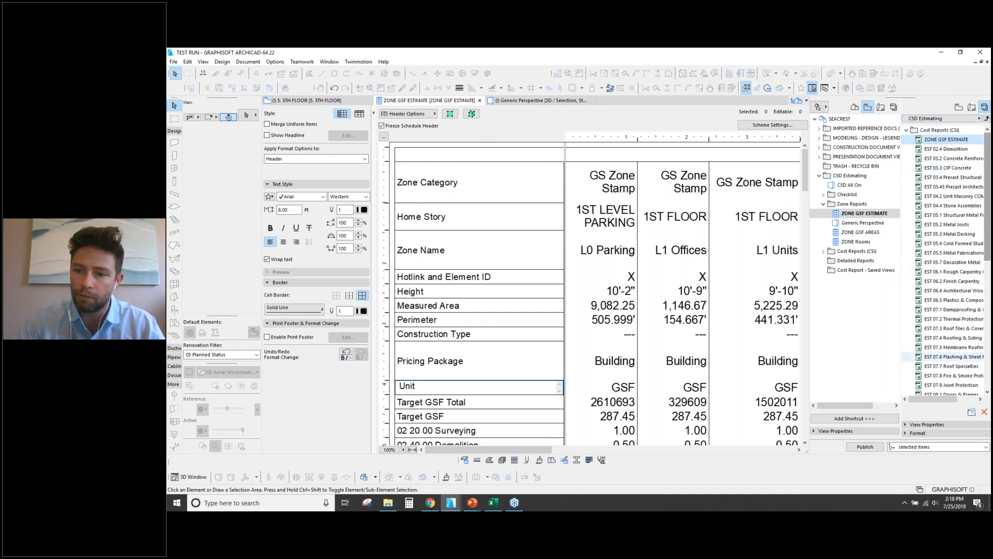
click(864, 447)
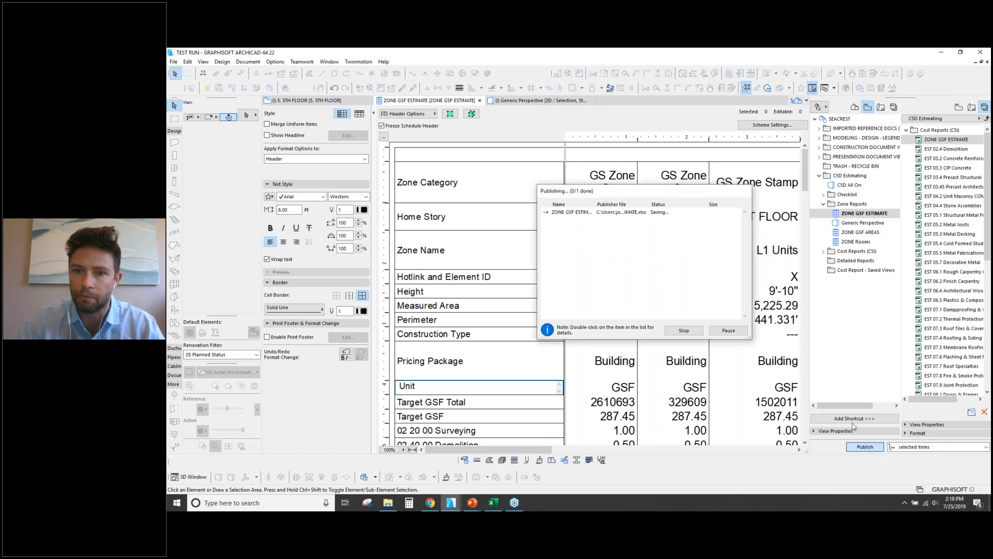
click(726, 330)
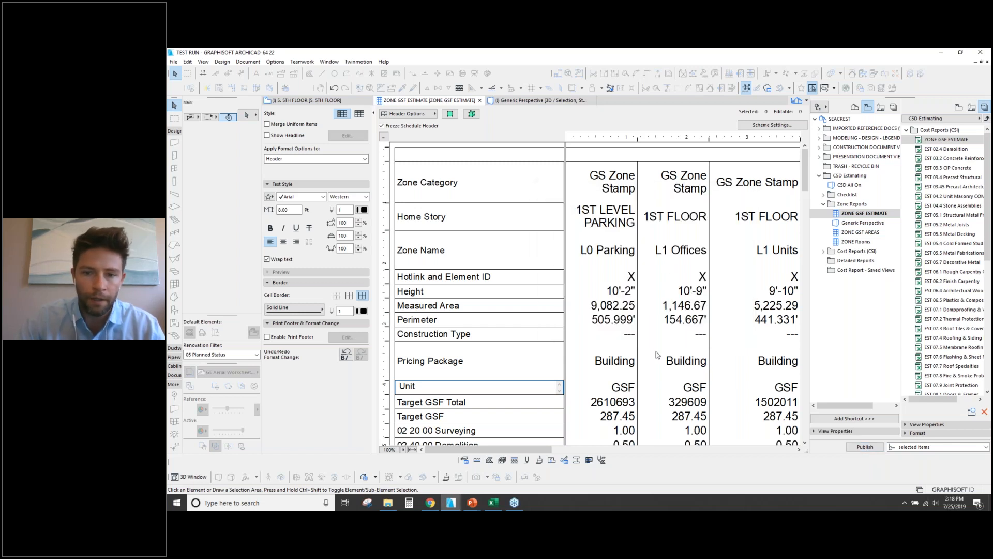
Switch to Excel and open the C5D-AMT 10 Story Estimate.xlsm workbook.
click(493, 507)
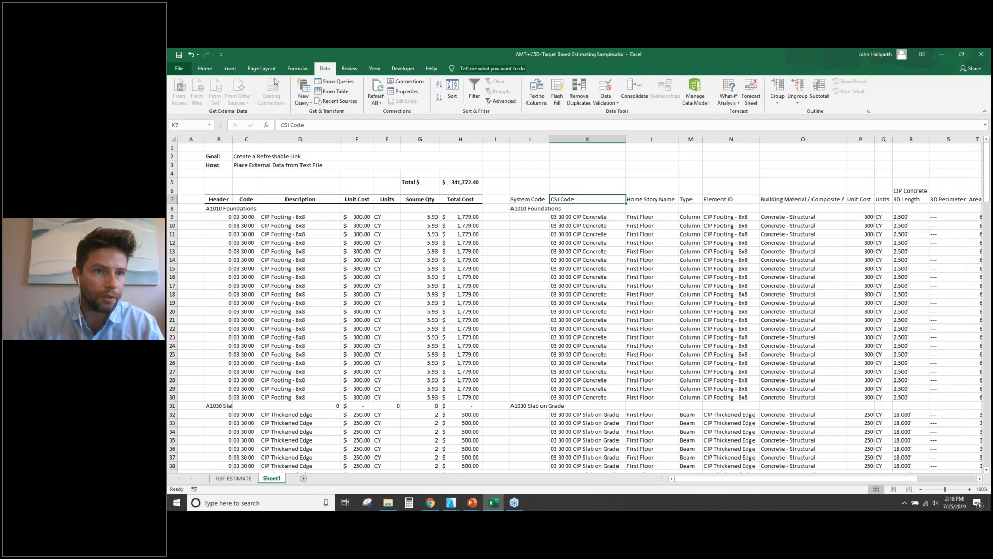
click(179, 68)
click(186, 126)
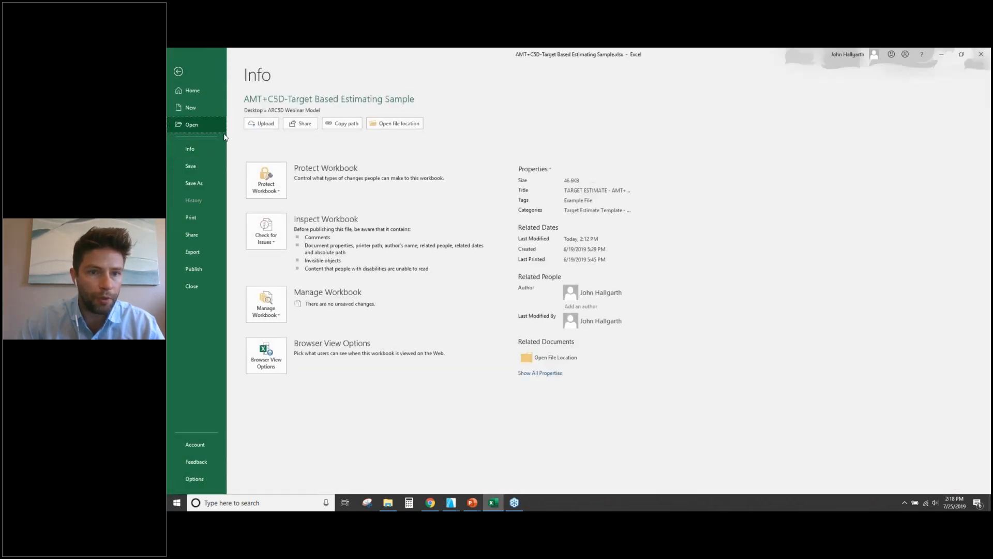
click(464, 176)
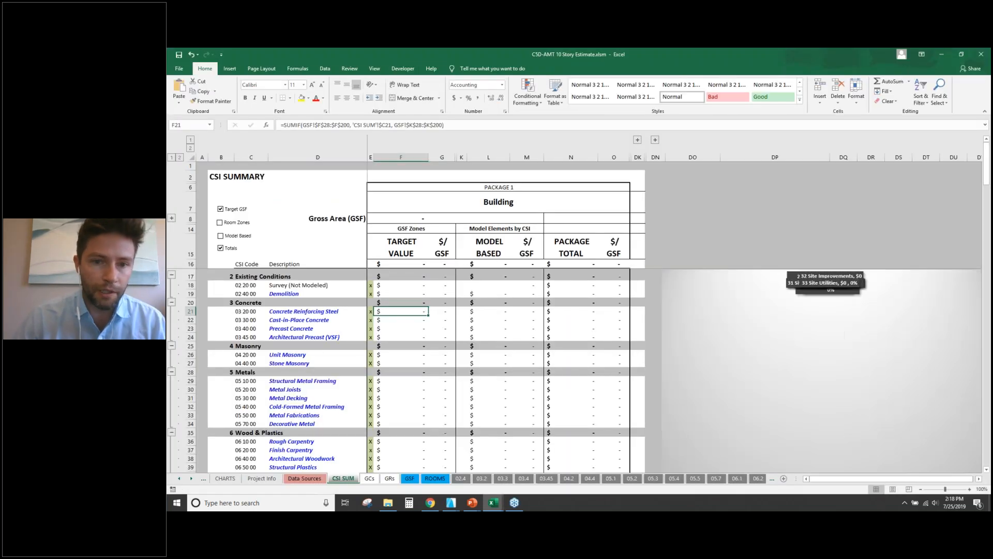
Examine the CSI summary's target value and model-based columns and the building cost charts beside them.
click(494, 328)
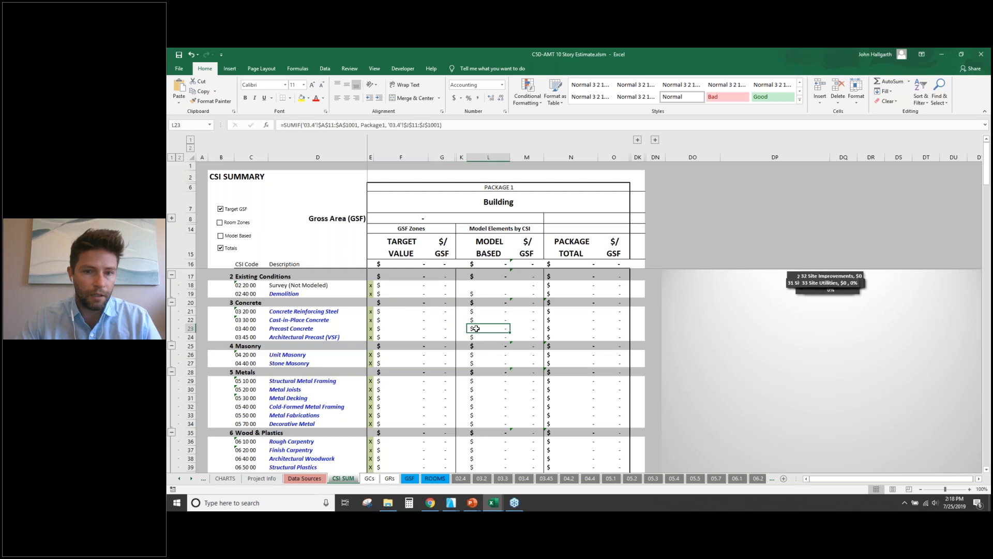
scroll(475, 328, down, 1)
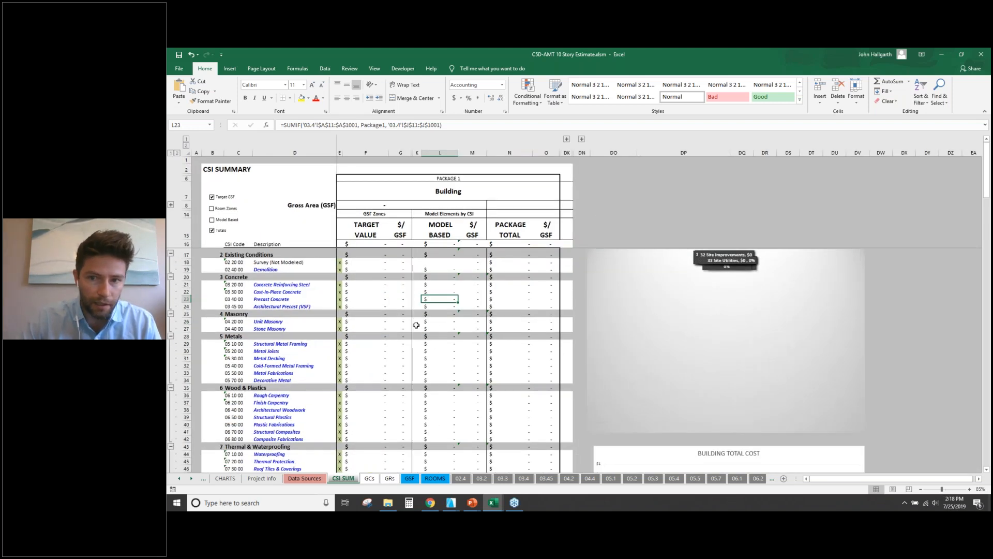
scroll(416, 324, down, 5)
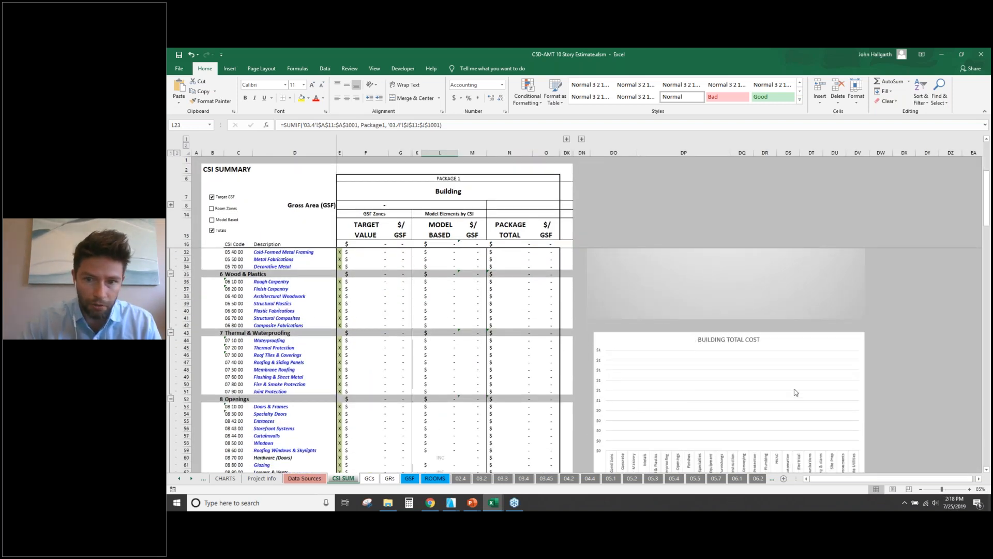
scroll(346, 335, down, 4)
scroll(360, 328, up, 4)
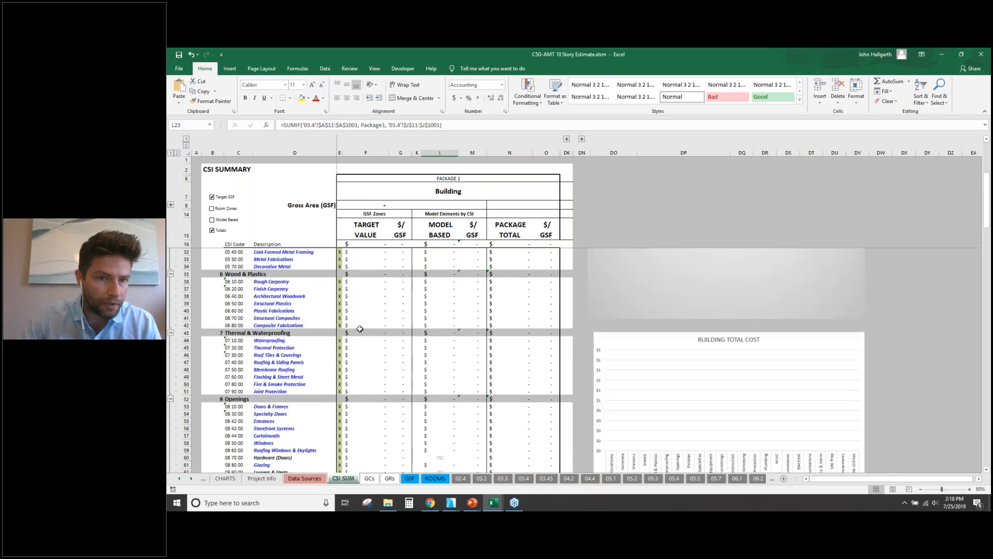
scroll(360, 329, up, 5)
click(366, 153)
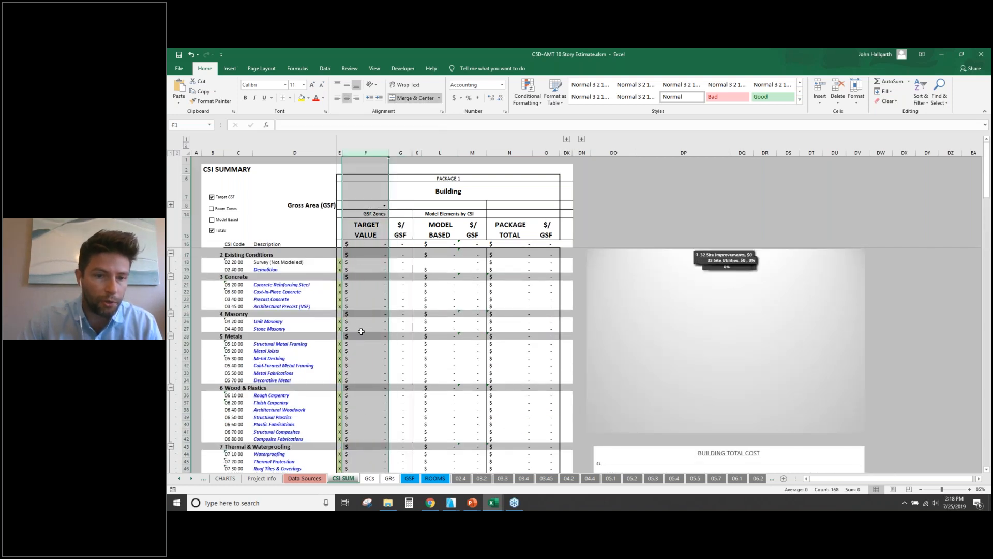
scroll(361, 331, down, 9)
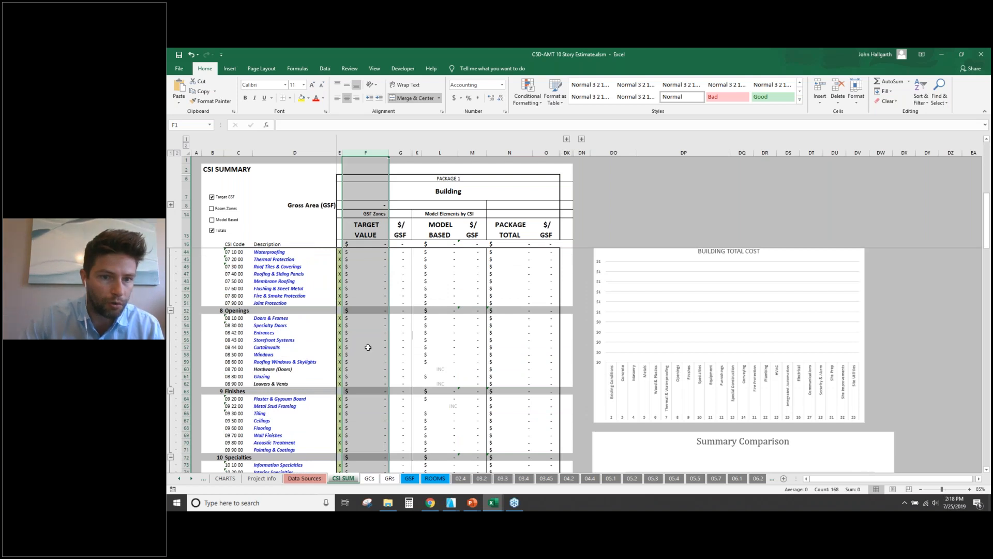
scroll(368, 347, up, 9)
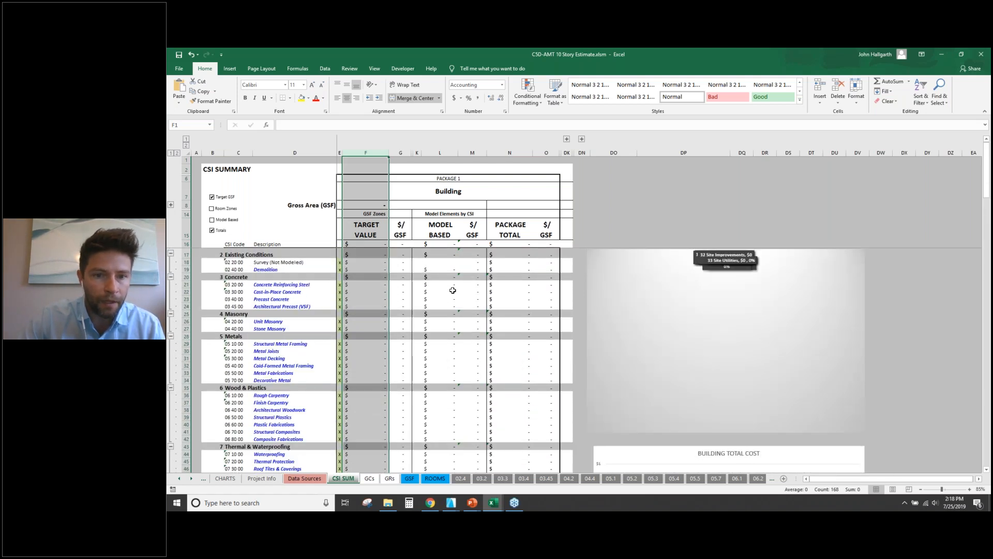
click(452, 291)
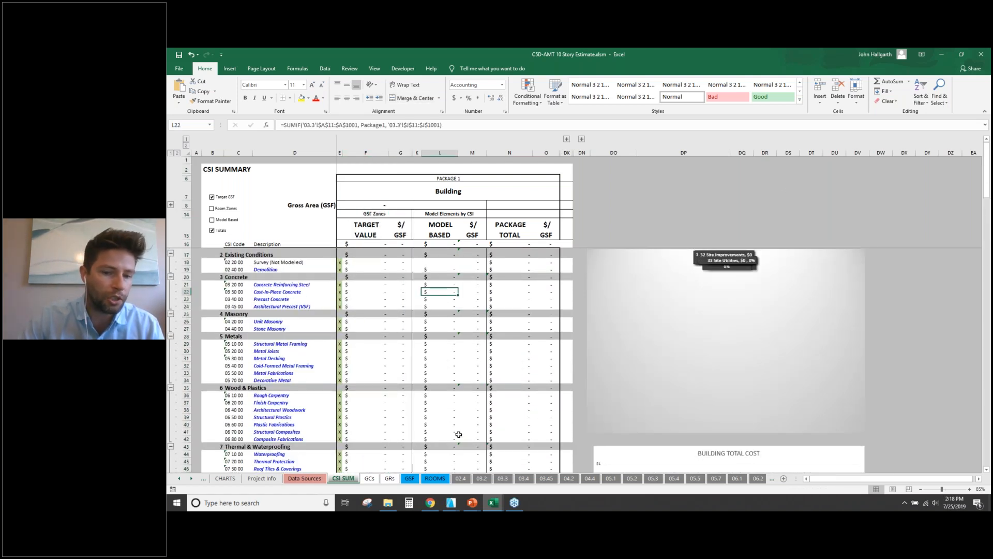
Open the GSF sheet and inspect the formulas in the Building package and CSI Description columns.
click(410, 478)
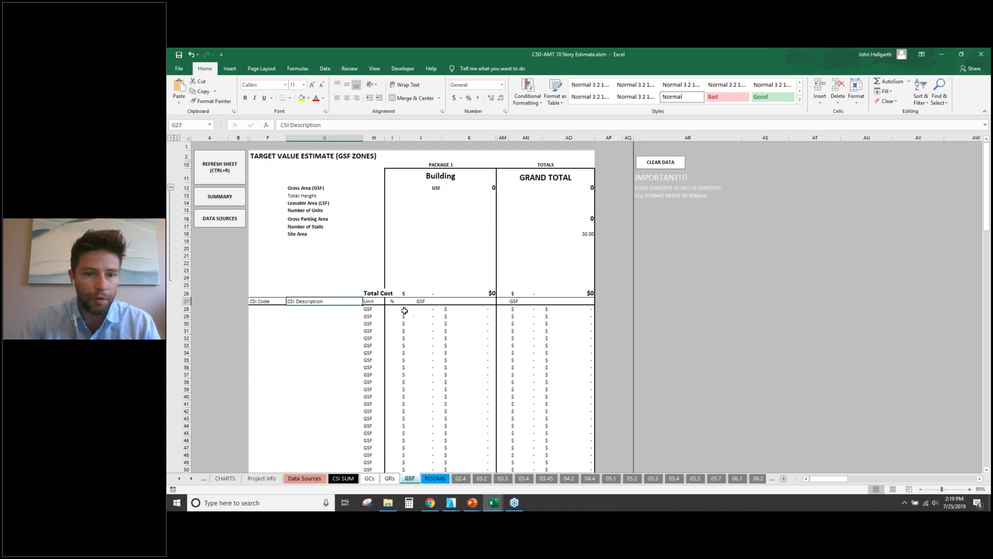
click(424, 309)
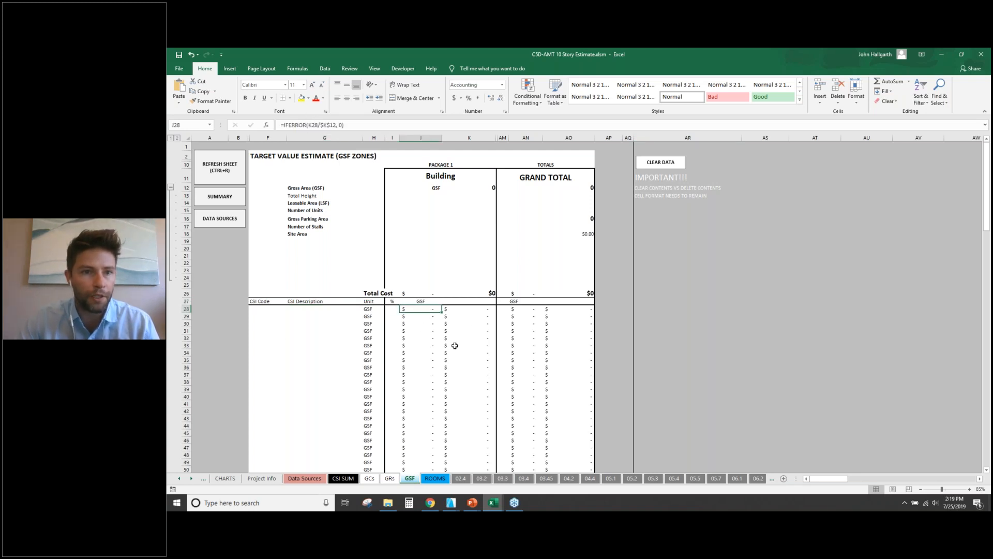
click(469, 314)
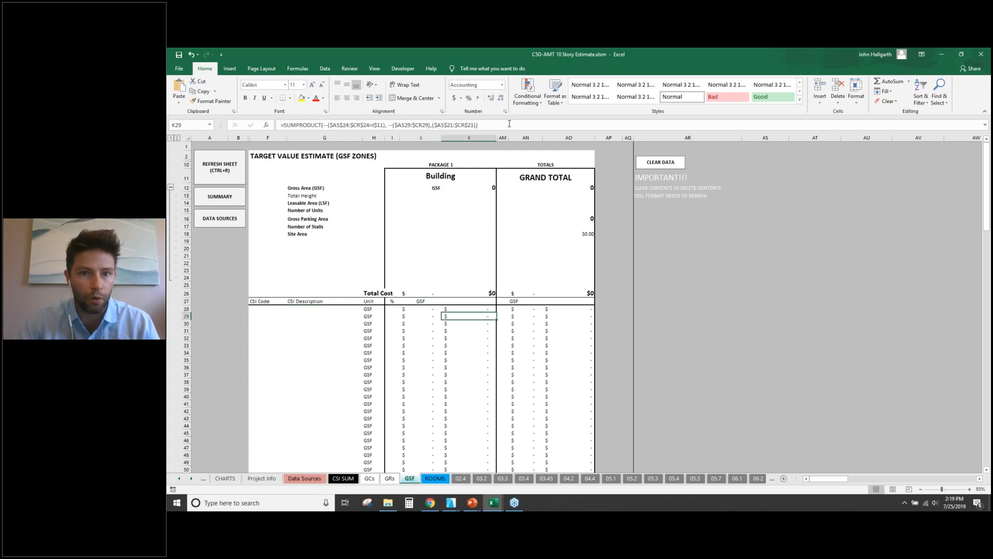
click(337, 323)
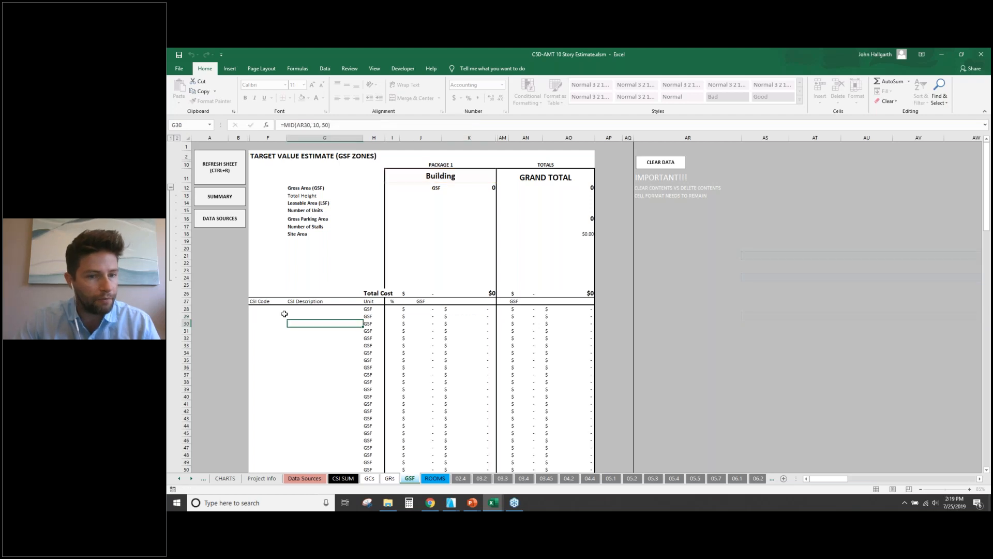
key(Up)
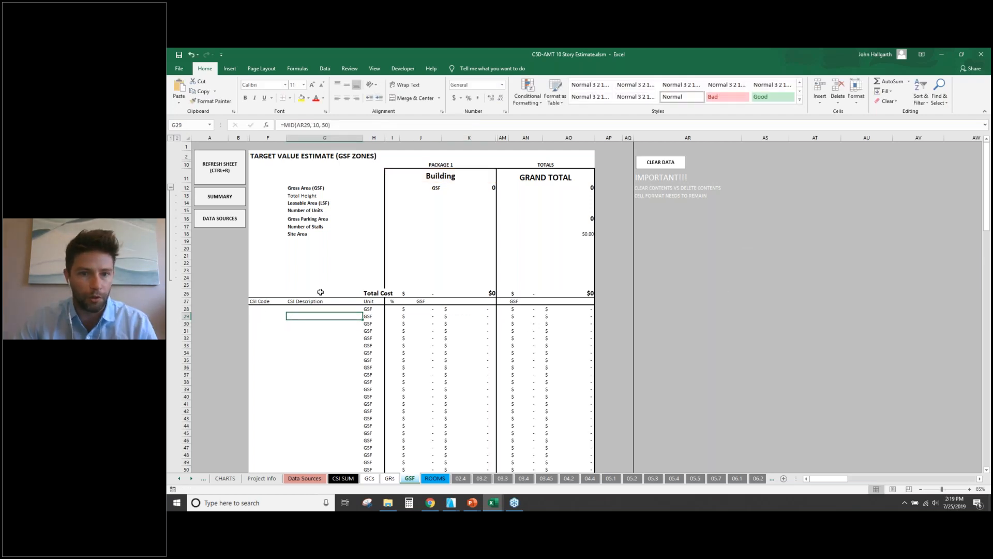
click(321, 262)
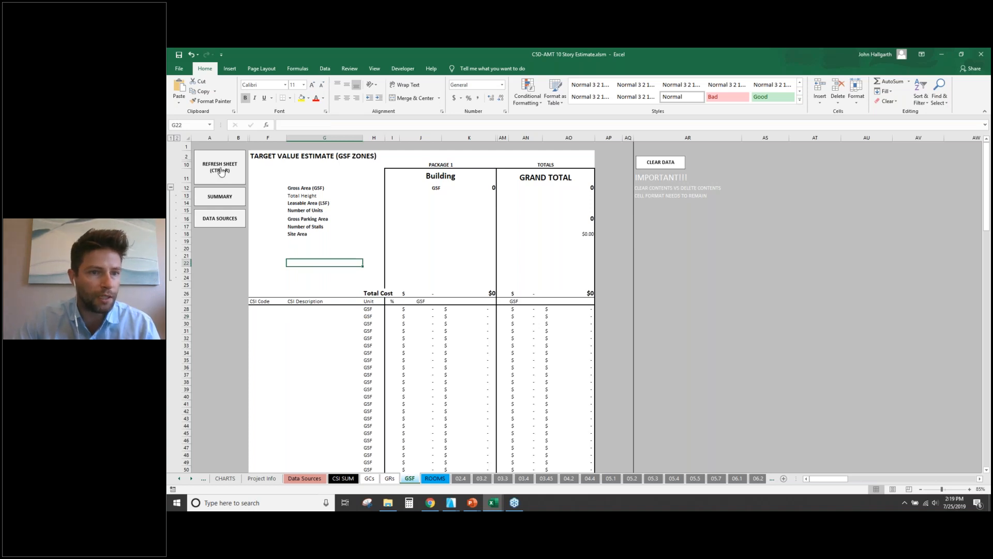
Refresh the GSF sheet to import the published GSF estimate data.
click(221, 172)
click(595, 305)
scroll(512, 317, down, 3)
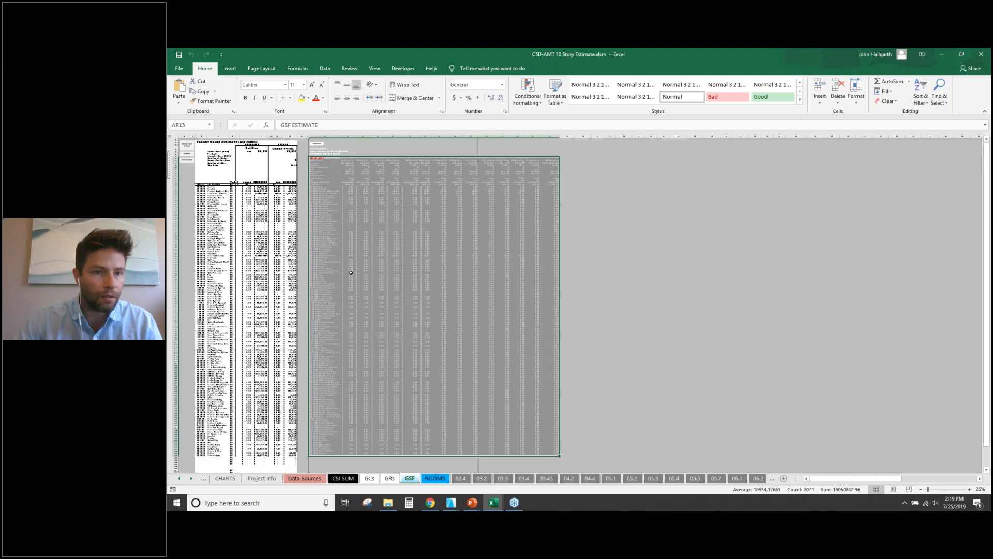
Check the extent of the imported GSF data and run the sheet refresh again.
key(ctrl+End)
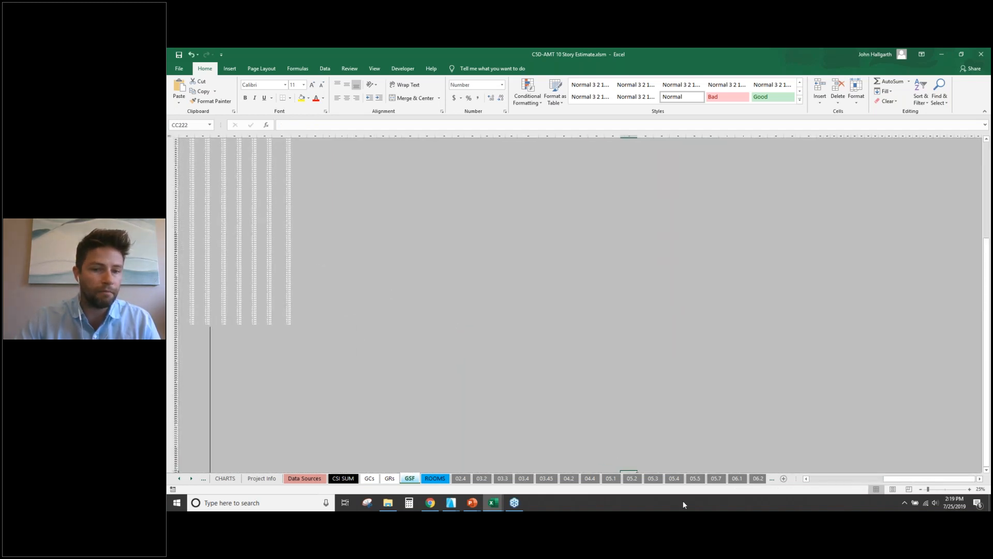
drag(908, 480, 792, 483)
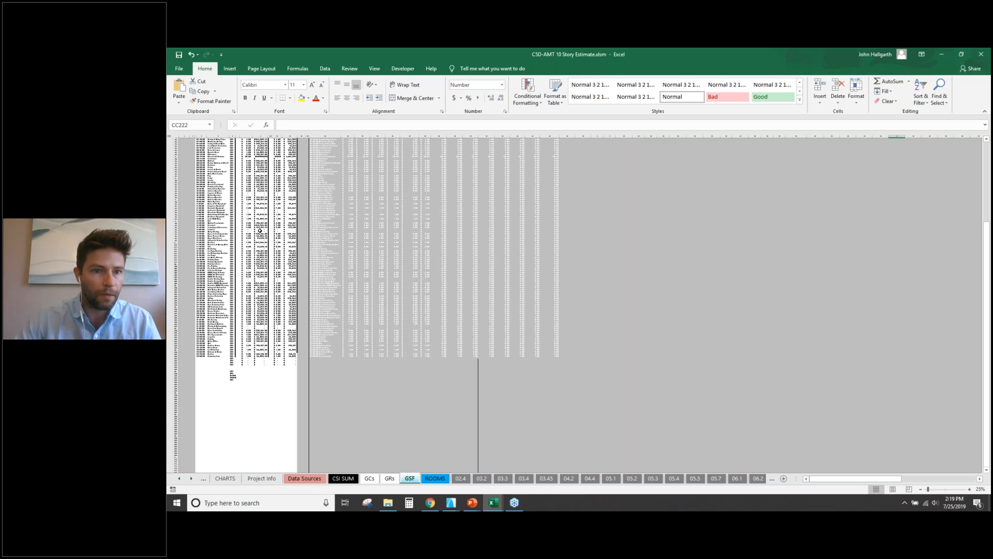
scroll(233, 372, up, 15)
click(187, 152)
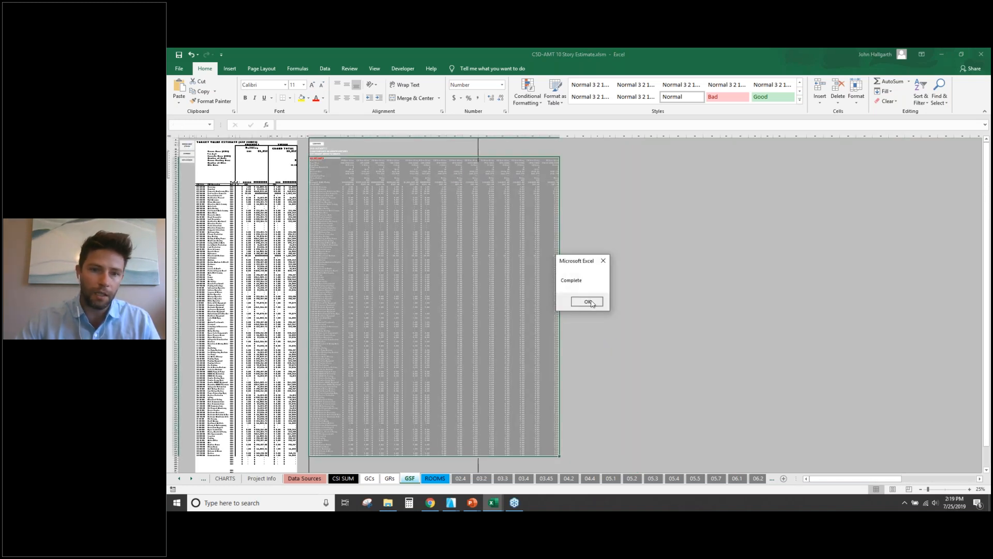
click(589, 301)
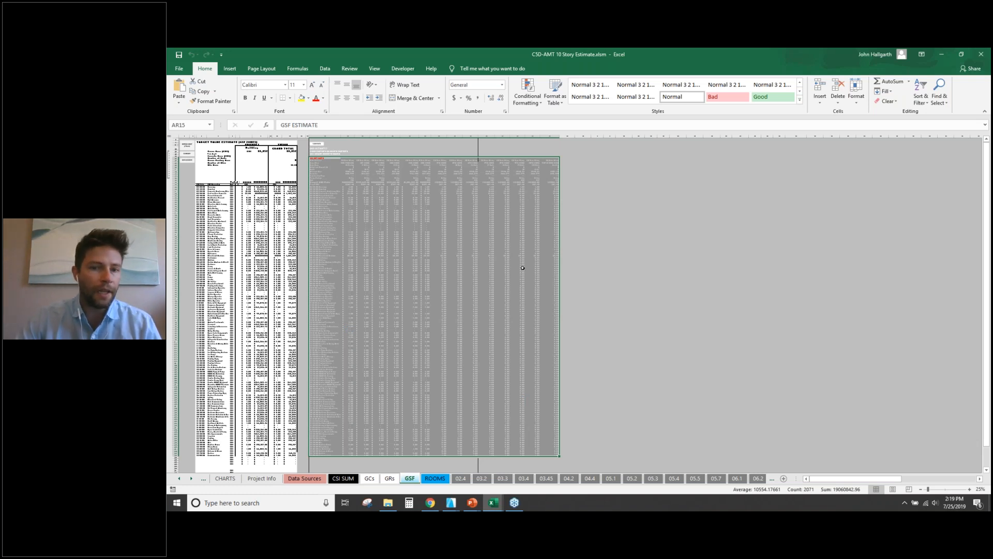
Examine the imported per-zone cost data and the CSI rows of the target value estimate.
click(350, 247)
scroll(241, 220, up, 1)
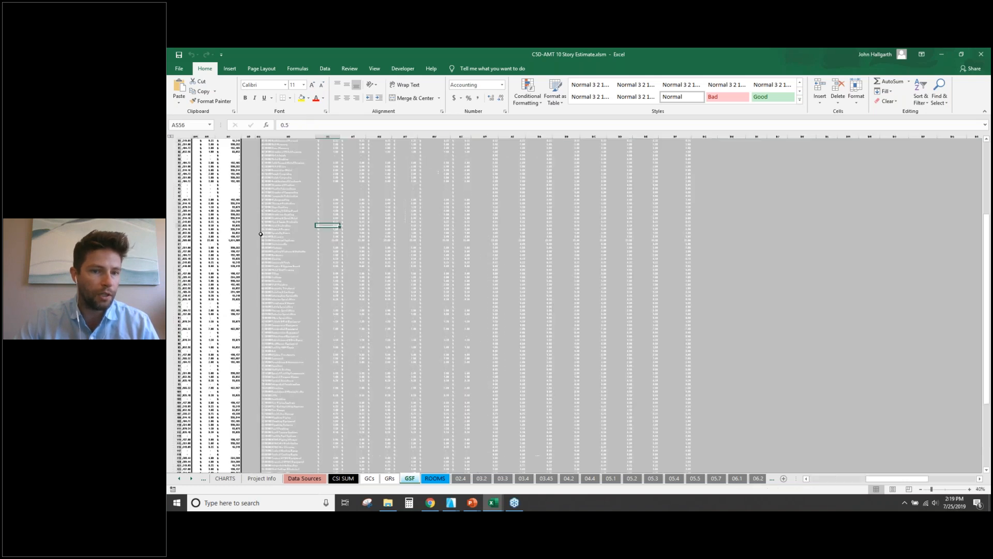
scroll(299, 246, up, 2)
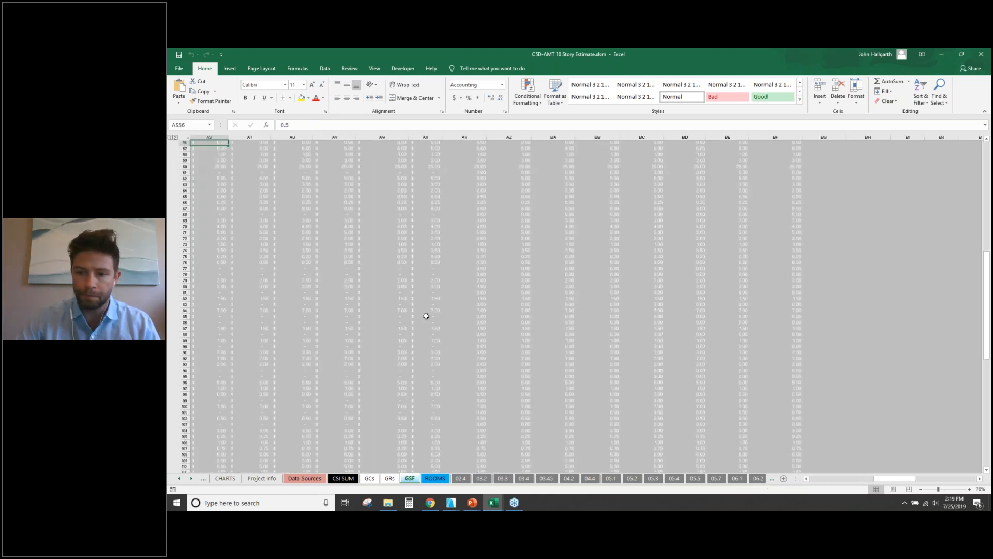
scroll(425, 315, left, 10)
click(275, 222)
scroll(270, 252, up, 16)
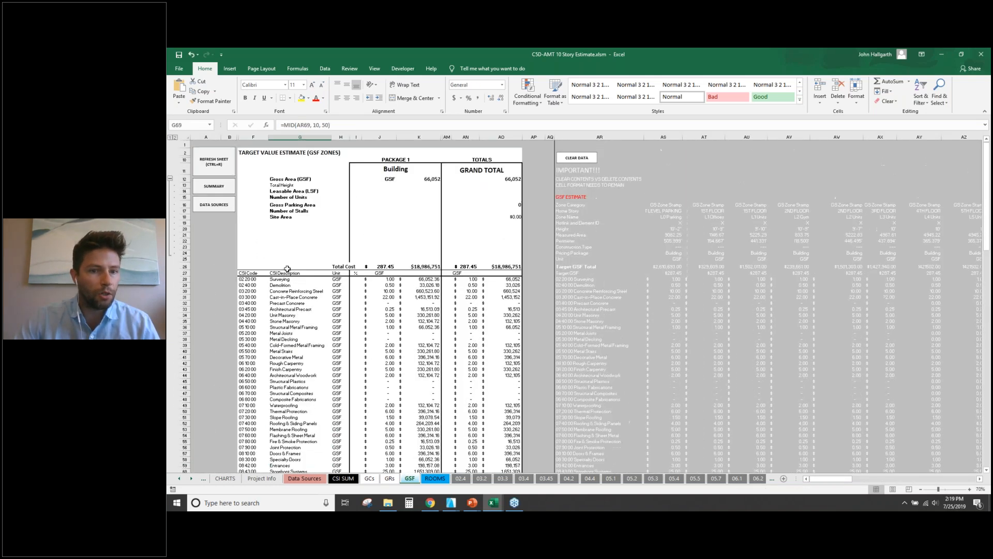
Review the Building package's total cost and cost per GSF, along with the CSI line items.
scroll(259, 265, up, 1)
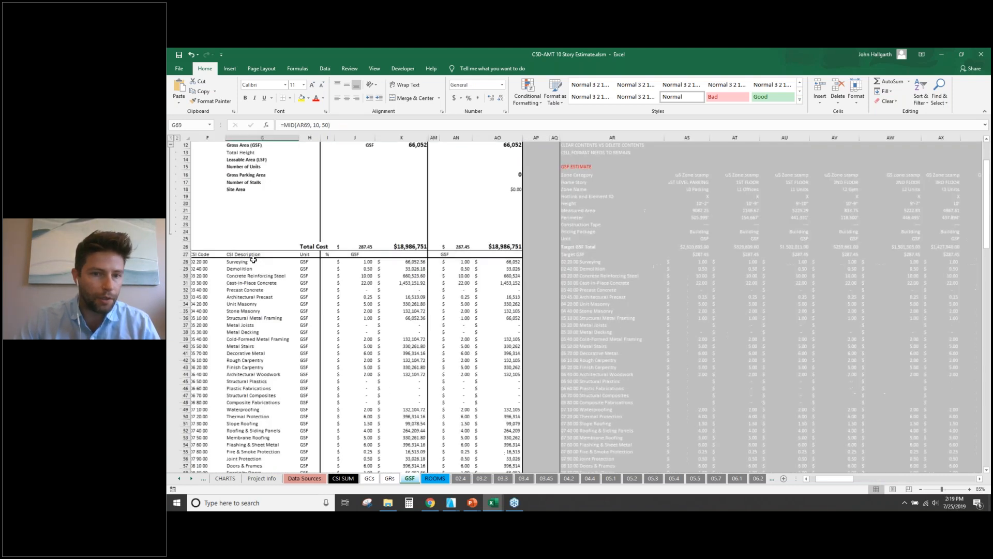
scroll(218, 236, up, 2)
click(376, 293)
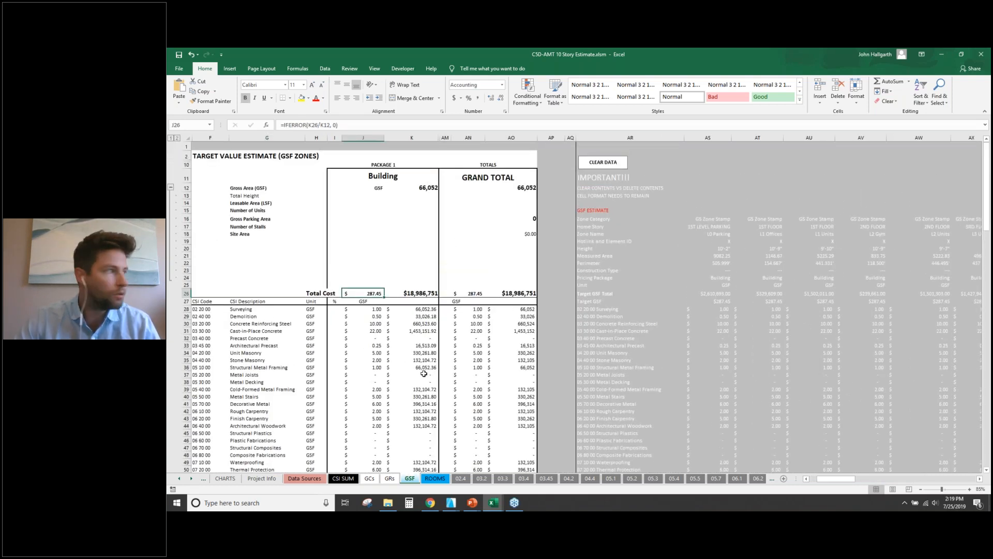
drag(843, 483, 834, 484)
click(478, 293)
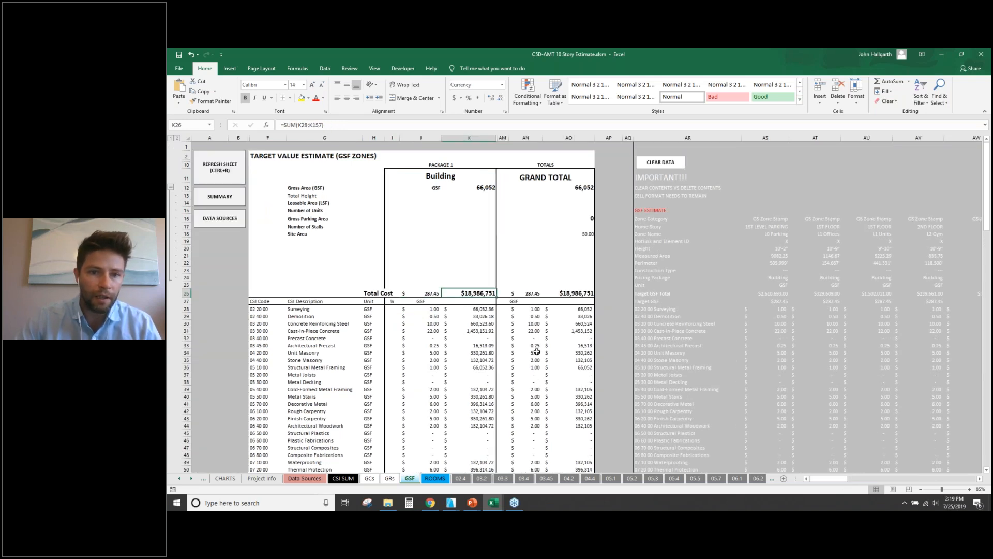
click(422, 293)
key(Right)
ctrl+scroll(322, 310, up, 3)
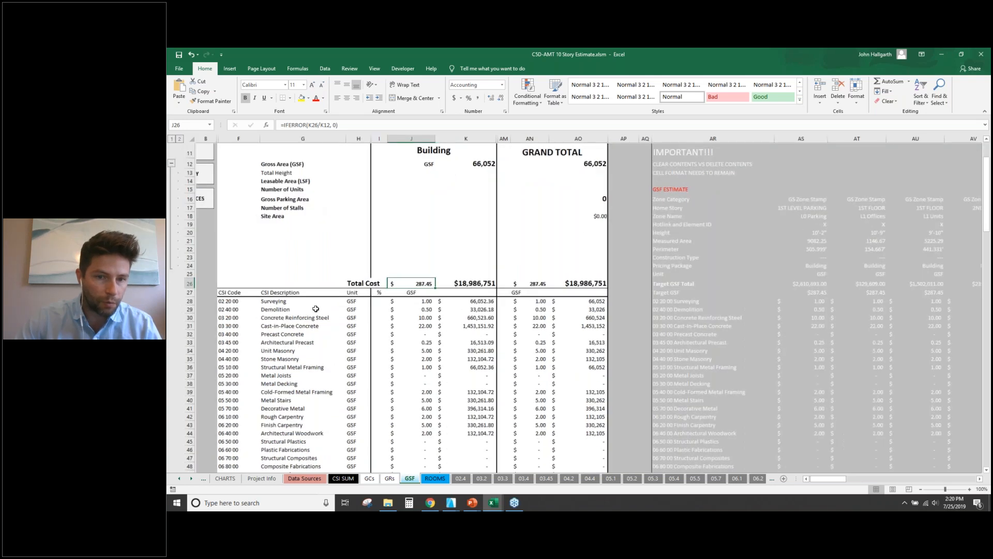
Look over the target value estimate's header once more and return to the CSI SUM sheet.
drag(837, 481, 804, 482)
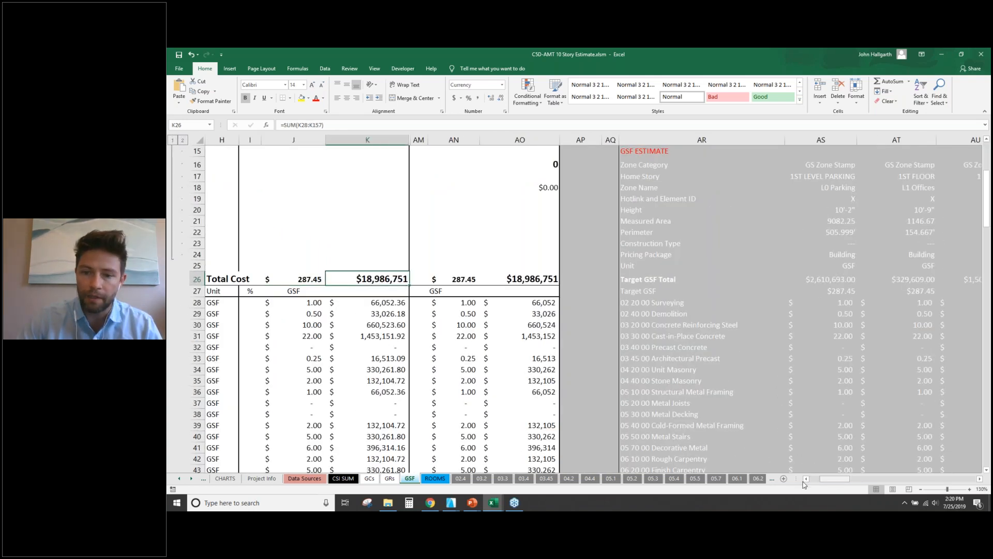
click(379, 328)
scroll(380, 329, up, 3)
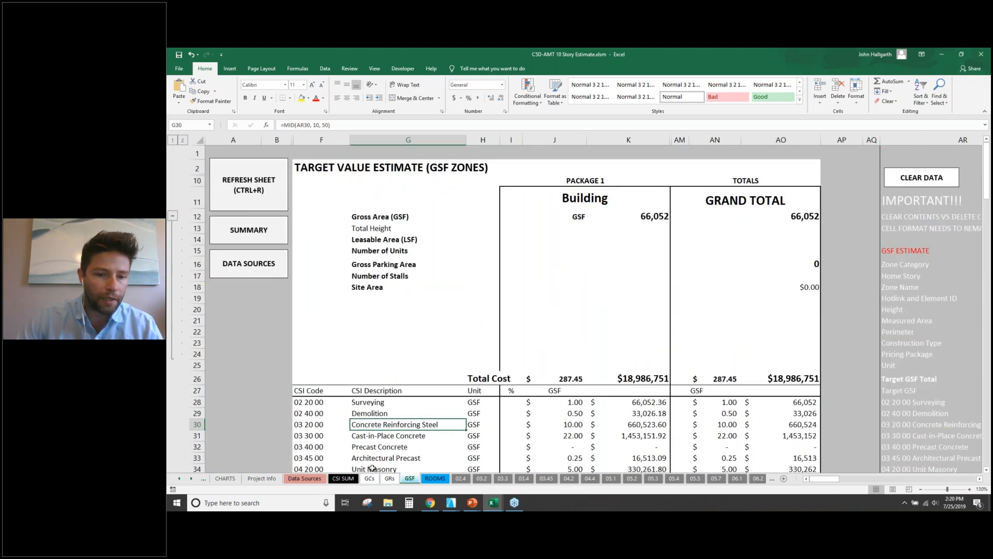
click(343, 479)
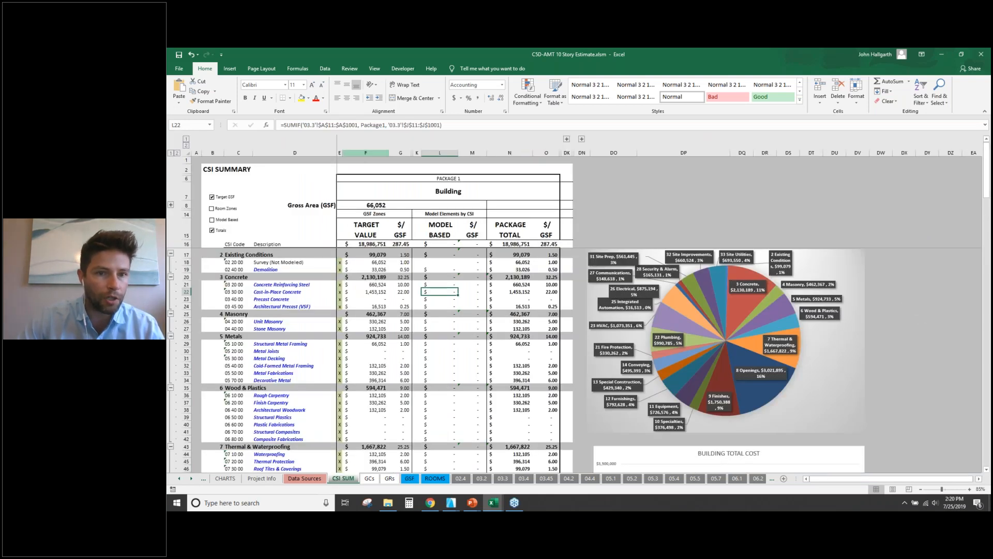
Review the Target Value and Package Total columns of the CSI summary together with the building cost charts.
click(365, 153)
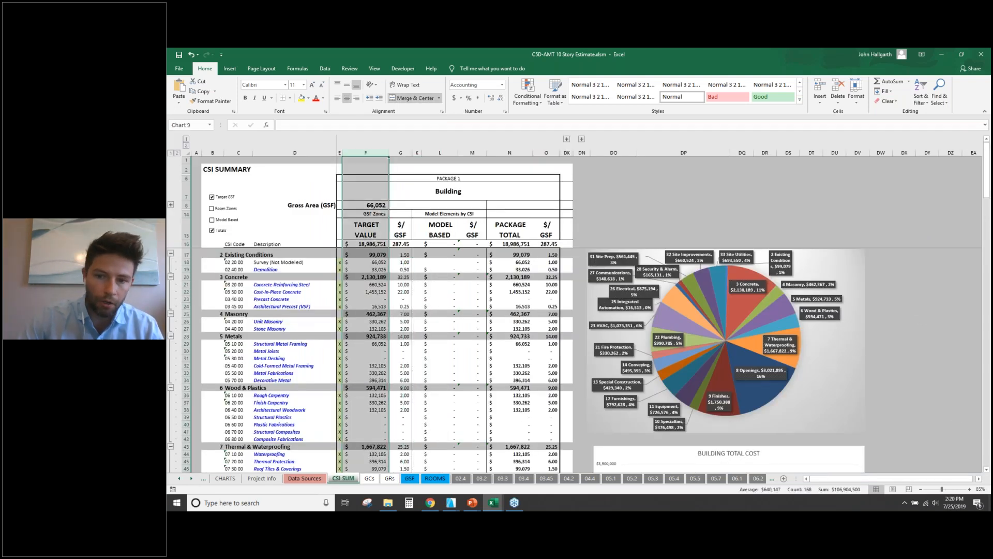
click(614, 354)
scroll(652, 360, down, 7)
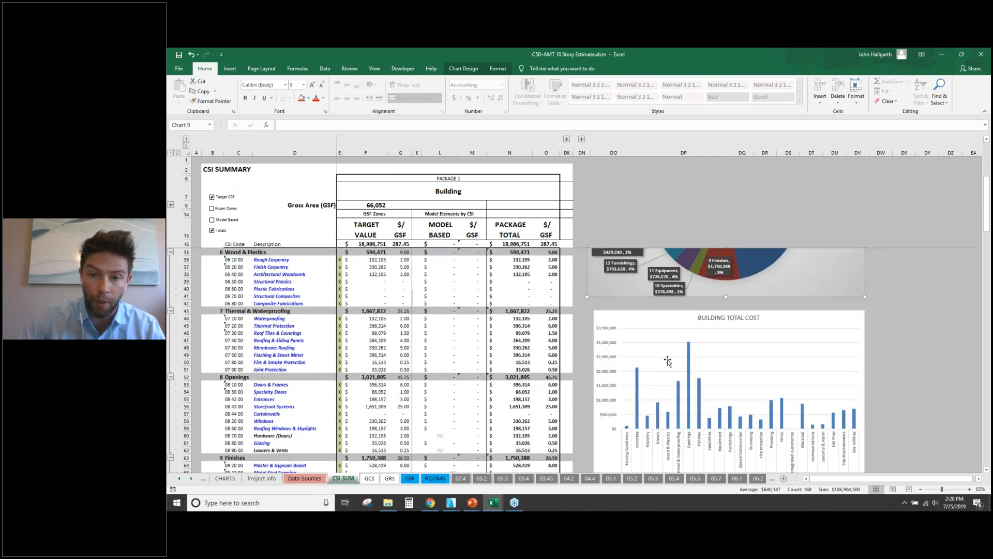
scroll(668, 360, down, 1)
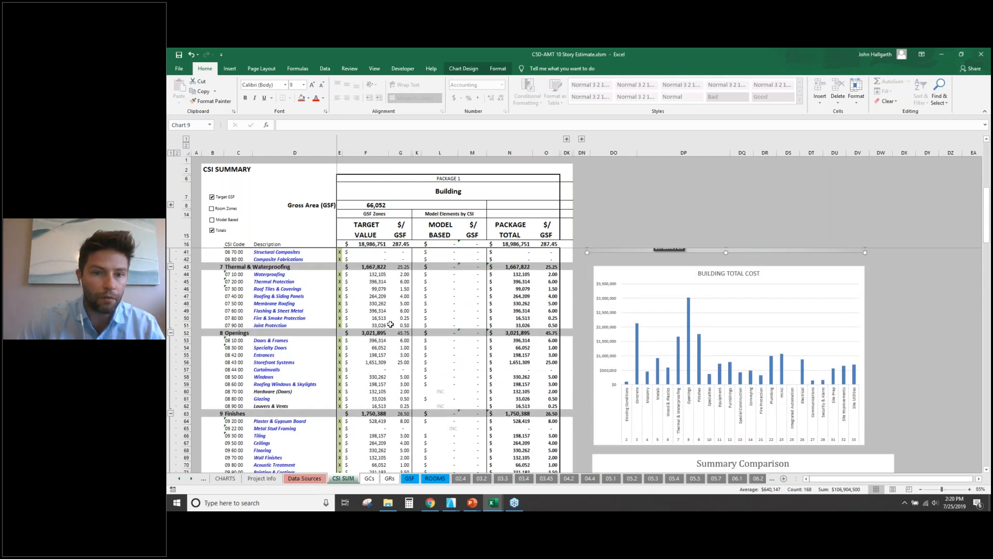
scroll(540, 274, up, 8)
click(509, 154)
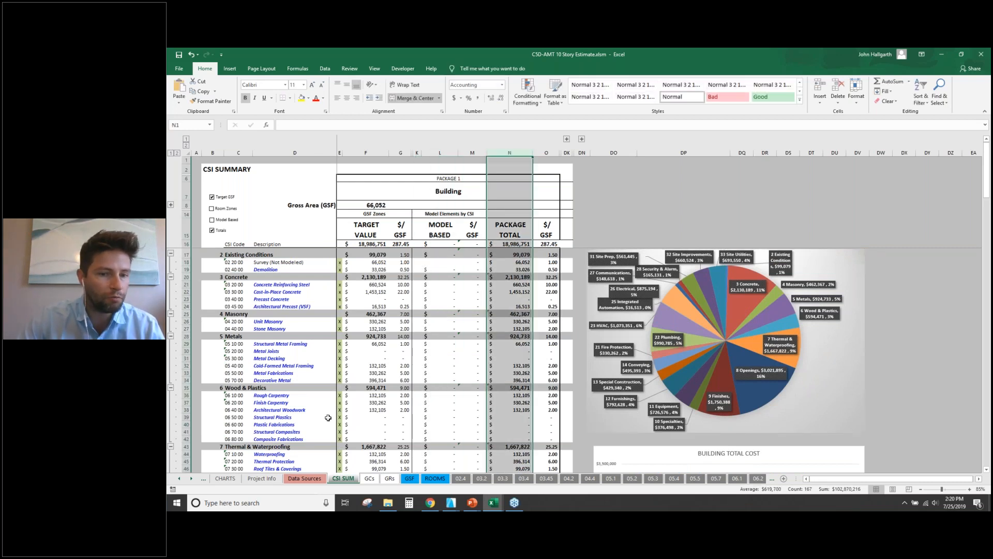
Clear the x marks for Cast-in-Place Concrete and Concrete Reinforcing Steel beside their target values, and restore both marks.
click(365, 292)
scroll(364, 292, up, 2)
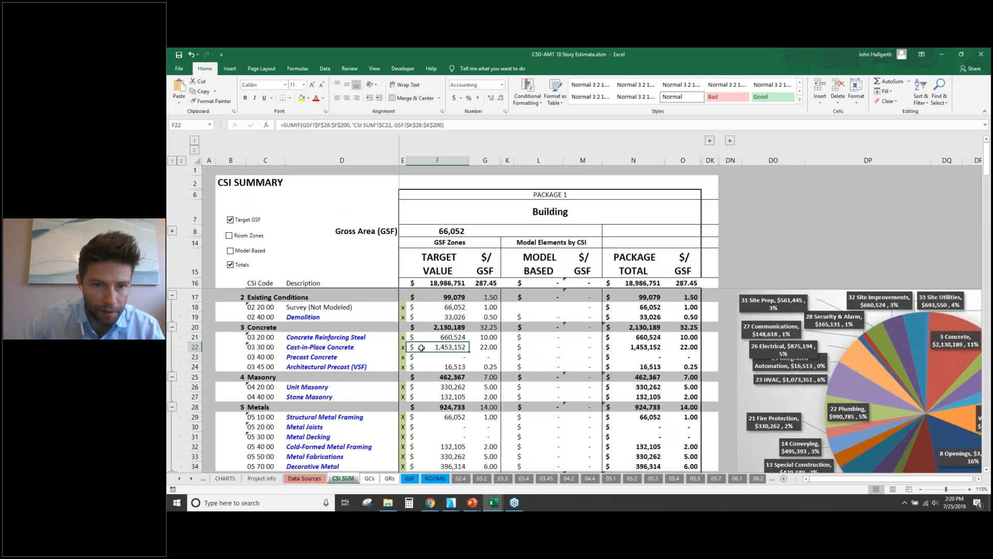
scroll(421, 347, down, 2)
scroll(421, 348, up, 2)
click(403, 347)
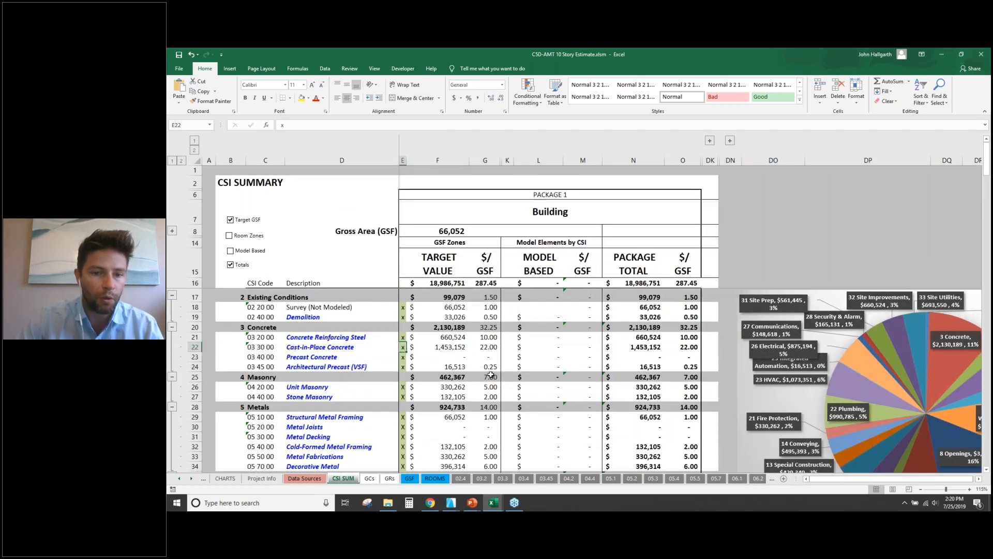
key(BackSpace)
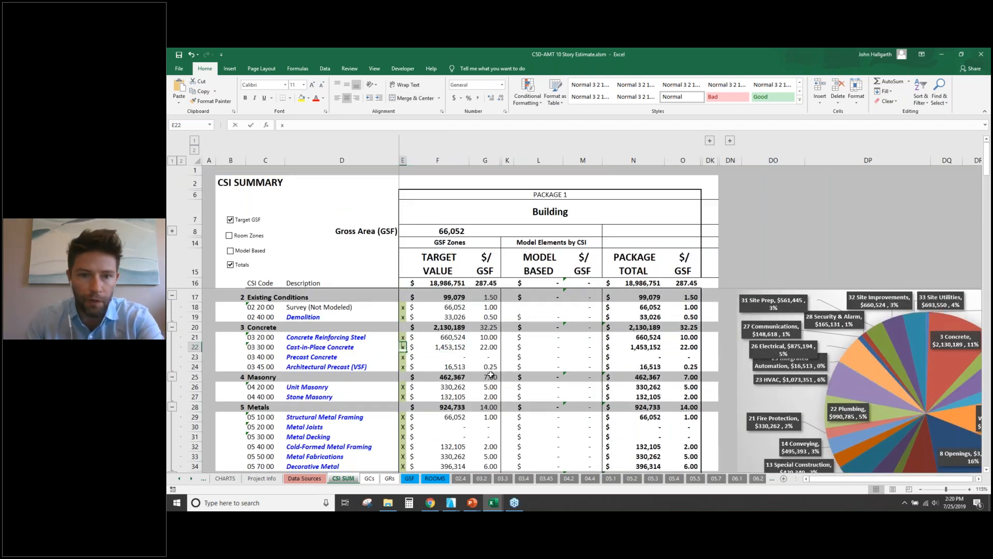
key(Up)
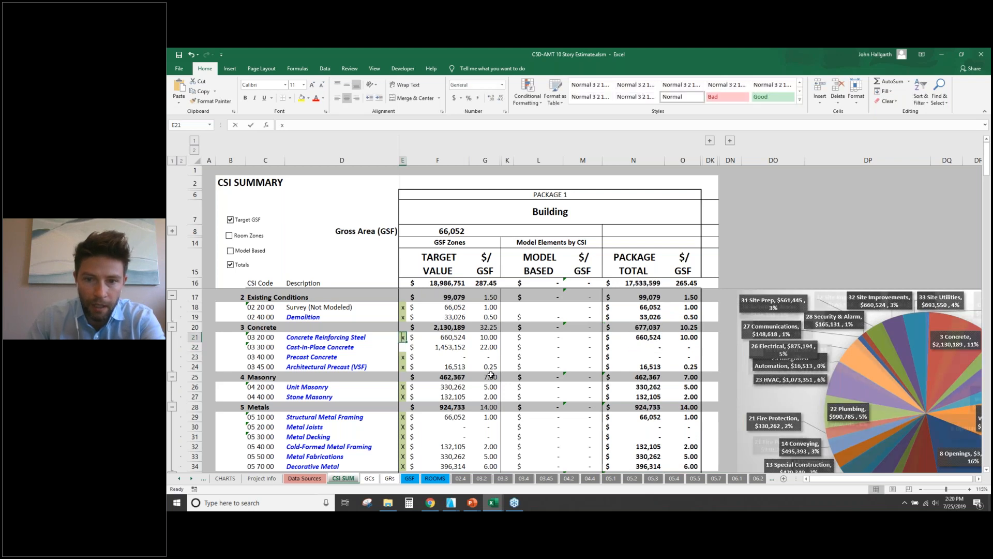
key(Delete)
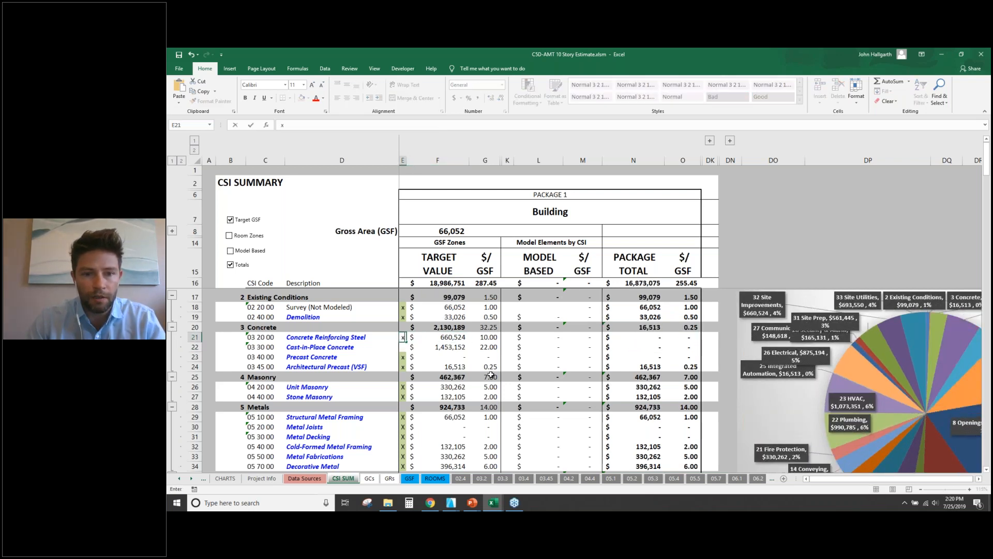
key(Return)
key(Right)
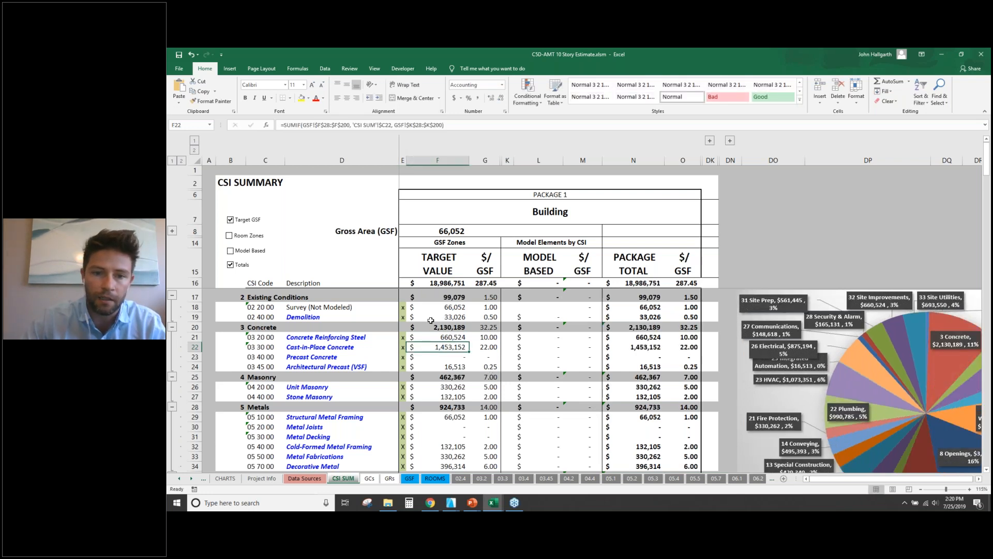
Inspect the Package Total formula for Cast-in-Place Concrete and the Model Based formula for Concrete Reinforcing Steel.
click(634, 347)
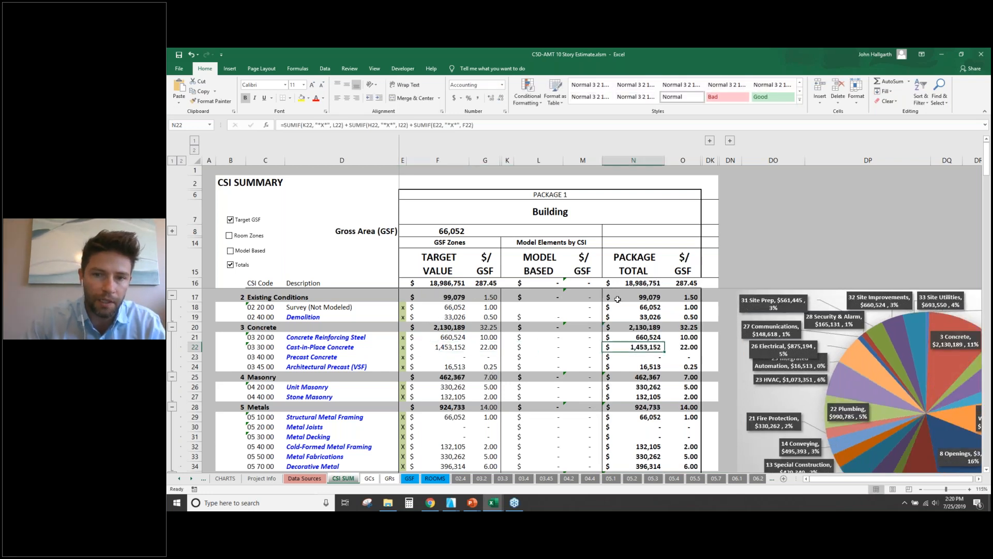
scroll(547, 346, down, 2)
scroll(547, 346, up, 2)
click(538, 337)
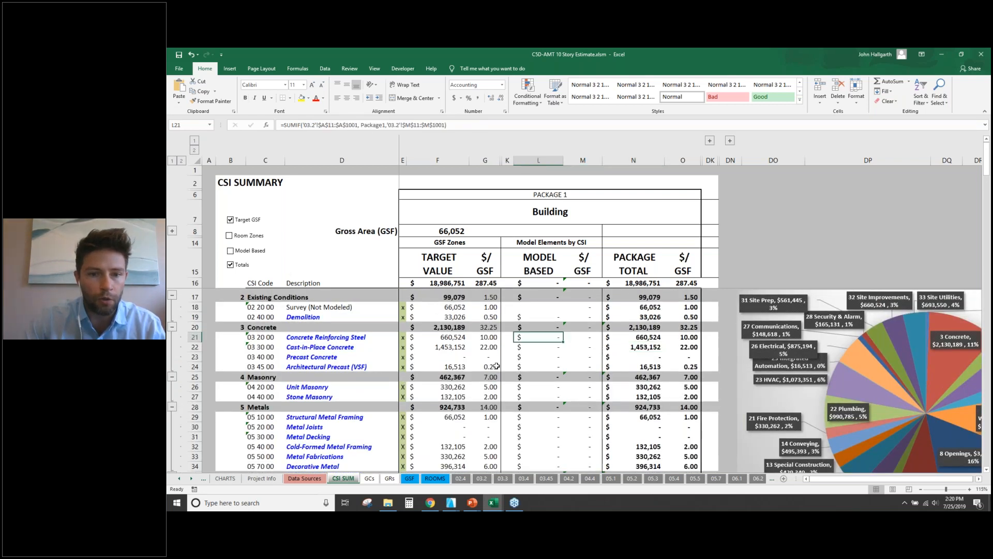
scroll(496, 366, down, 2)
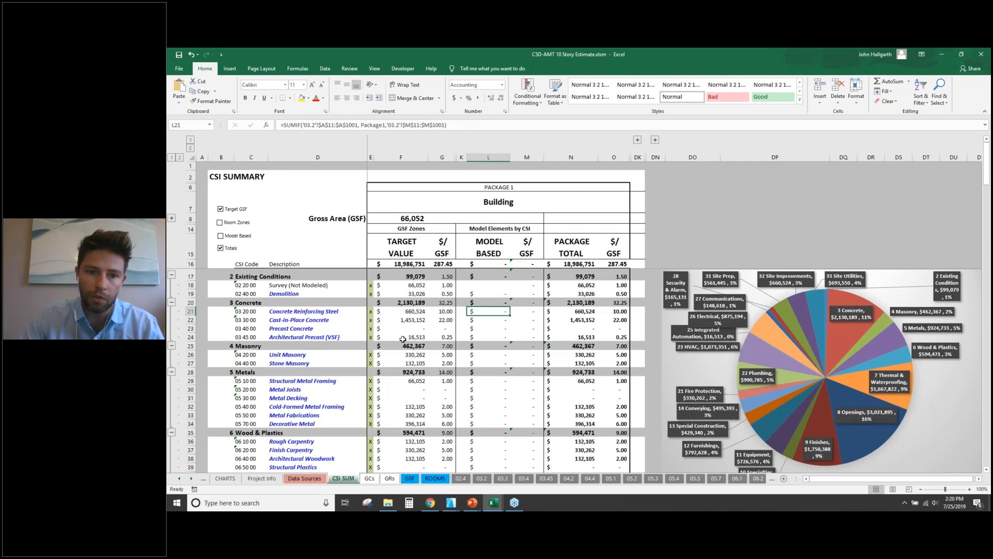
scroll(403, 339, down, 3)
scroll(284, 326, up, 3)
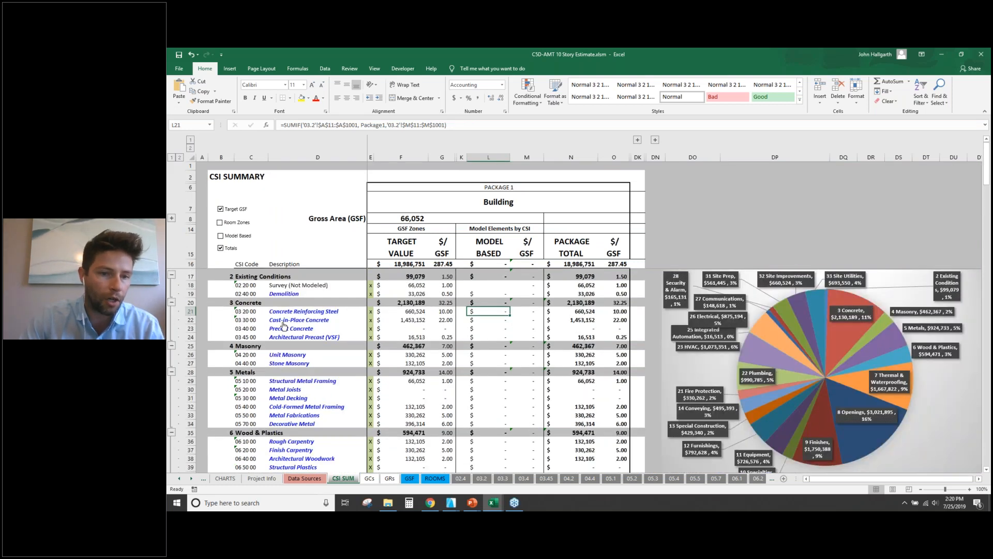
scroll(283, 327, down, 1)
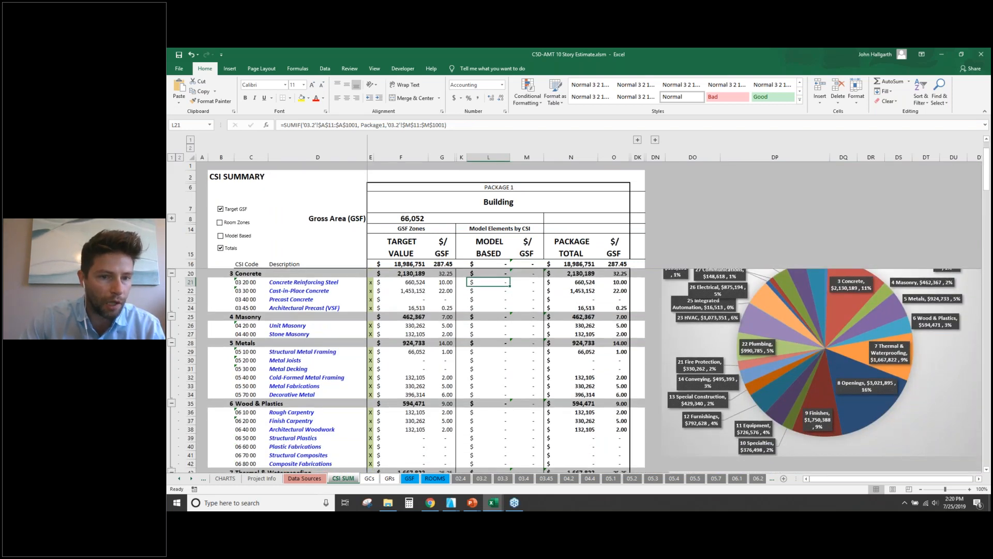
scroll(283, 327, up, 1)
Collapse the CSI summary to its division totals, select the divisions' target values, and expand the line items again.
click(171, 158)
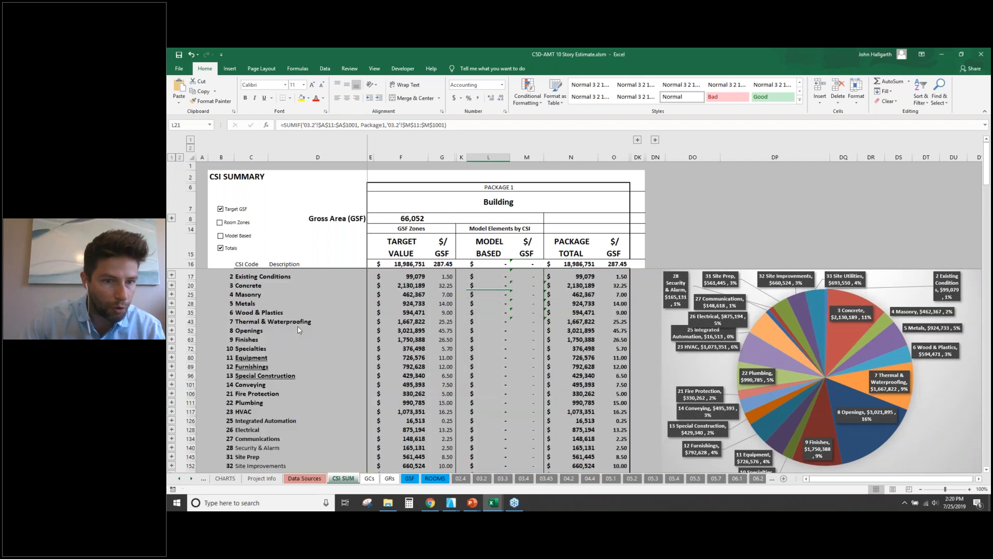
drag(408, 277, 408, 465)
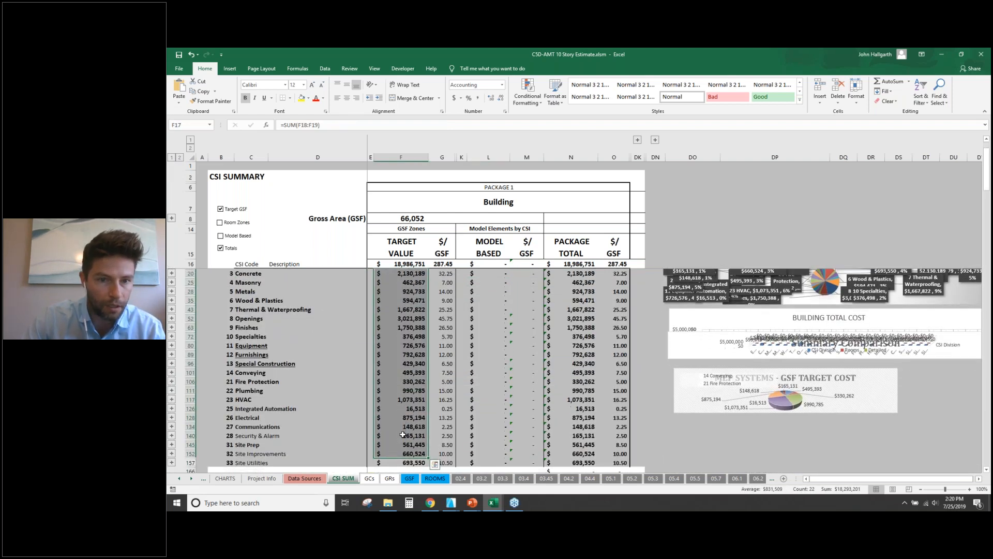
click(179, 157)
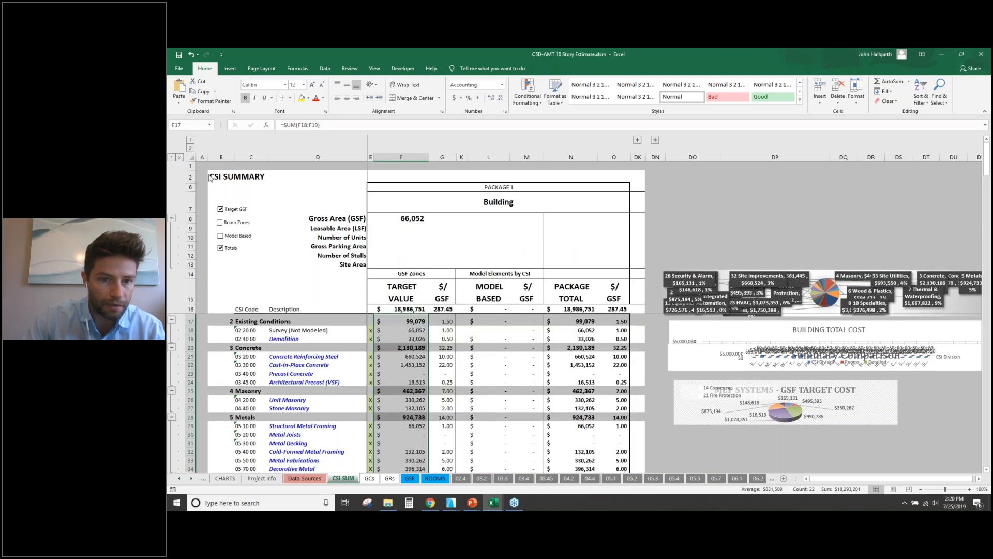
click(527, 326)
Look through the line items of all CSI divisions down to Subtotal Hard Costs and the markups leading to the Grand Total.
scroll(409, 365, down, 6)
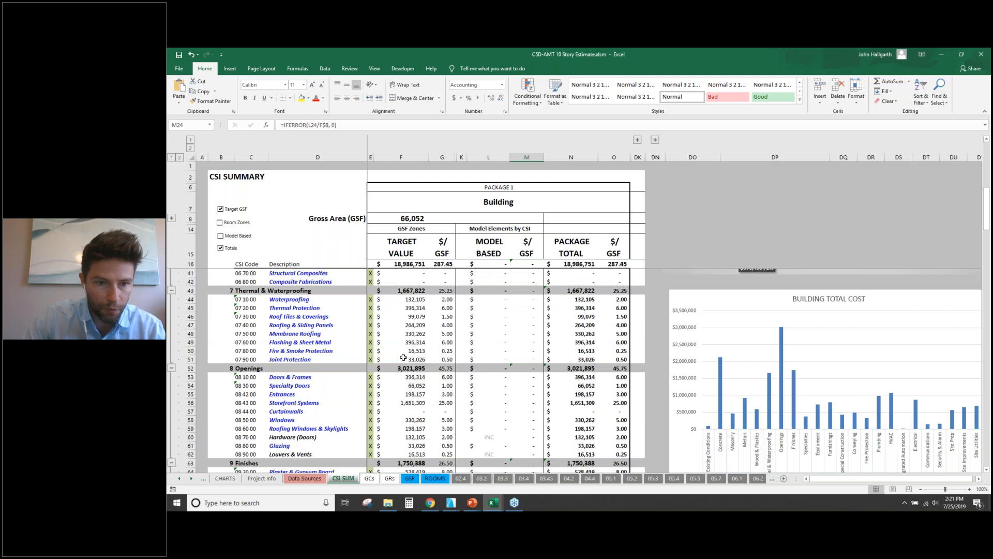
scroll(403, 357, down, 5)
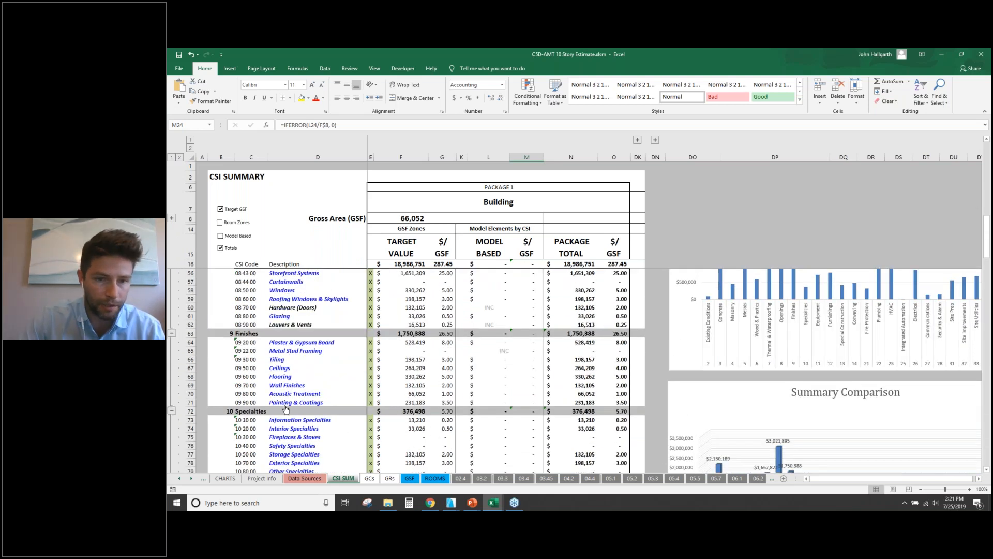
scroll(288, 408, down, 10)
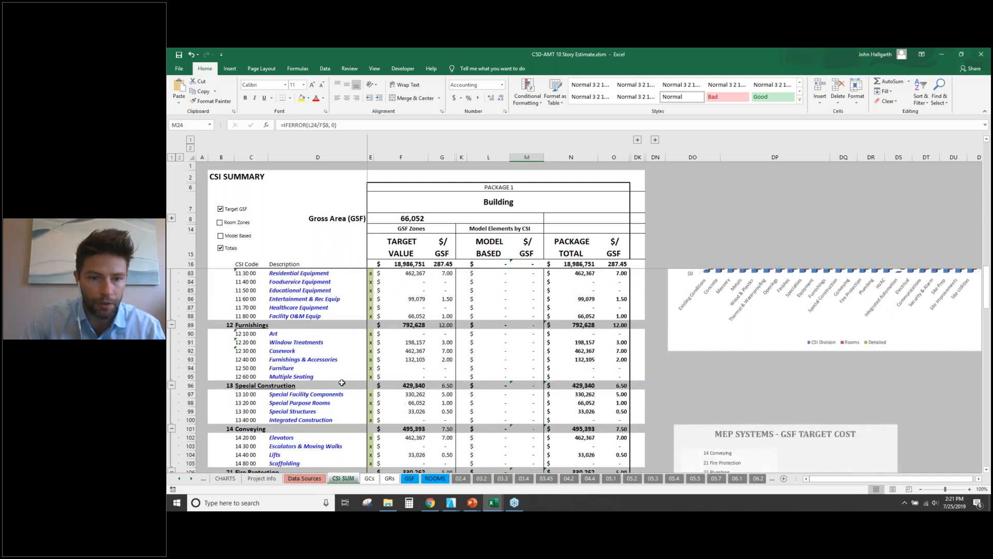
scroll(342, 382, down, 13)
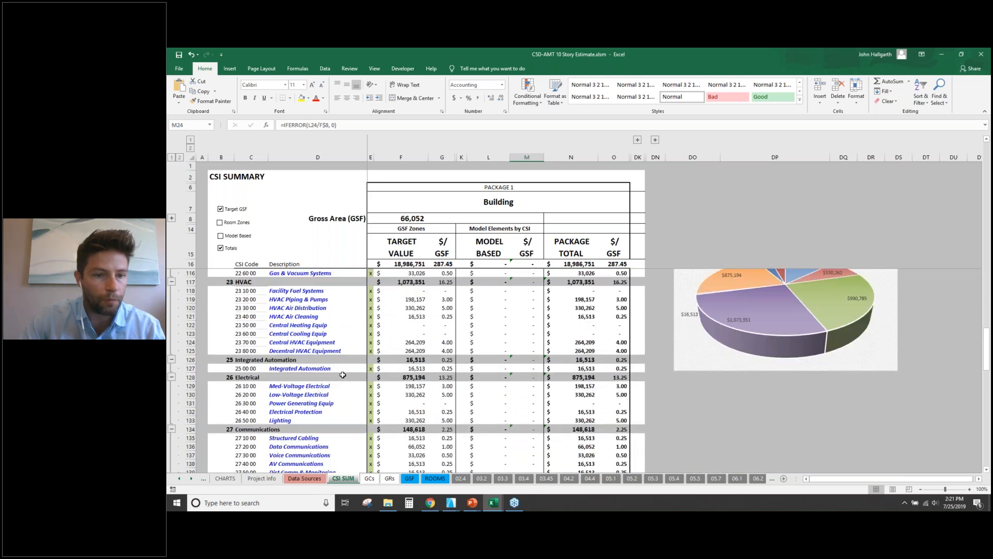
scroll(345, 367, down, 11)
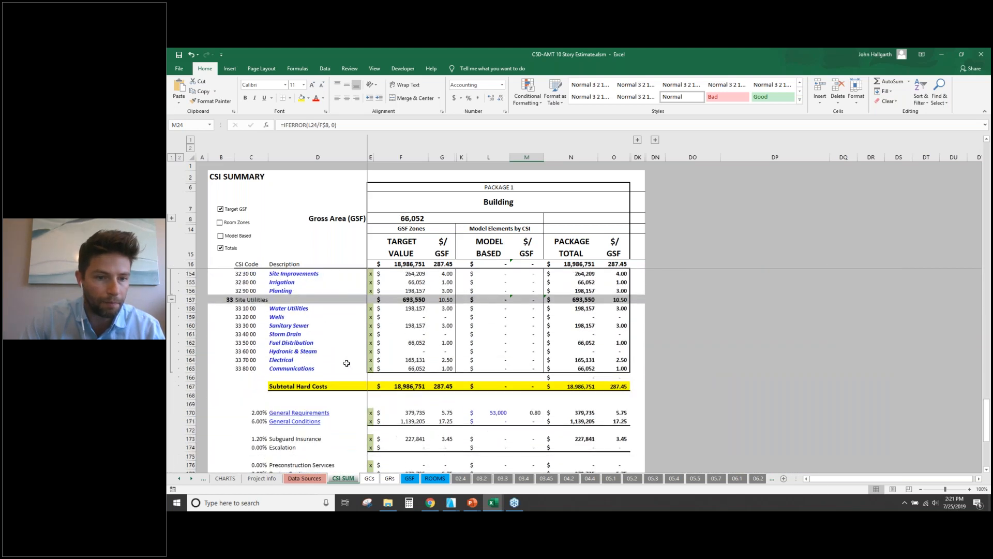
scroll(348, 369, down, 1)
click(401, 325)
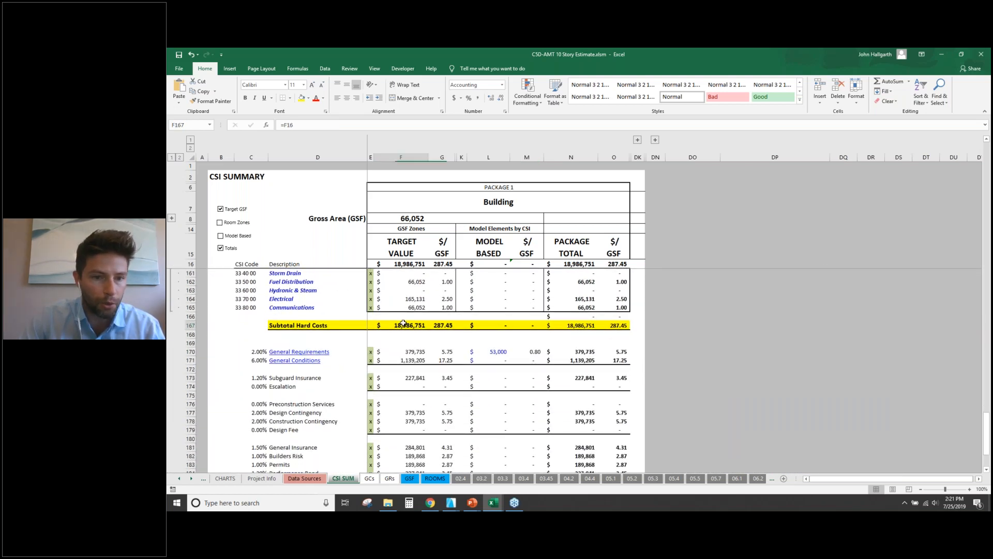
scroll(433, 326, down, 2)
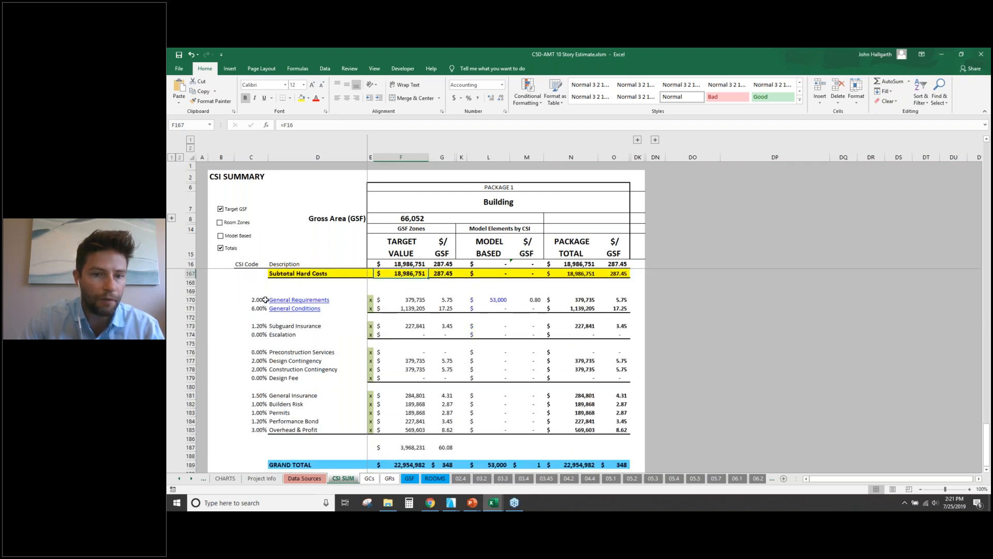
Set the General Conditions percentage to 3.5%, trying 4% and 3% first.
key(Down)
key(Down)
key(Down)
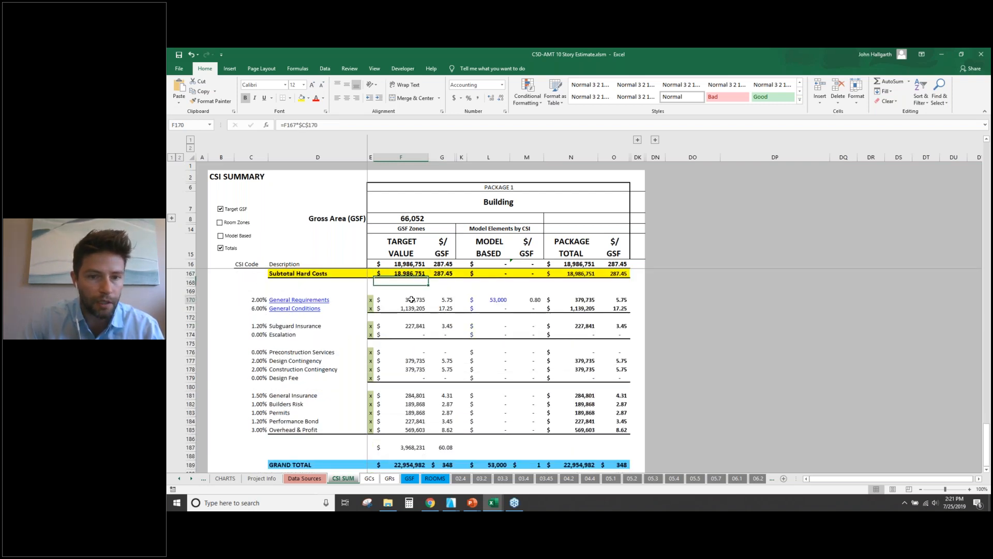
key(Left)
key(Left)
key(Left)
key(Down)
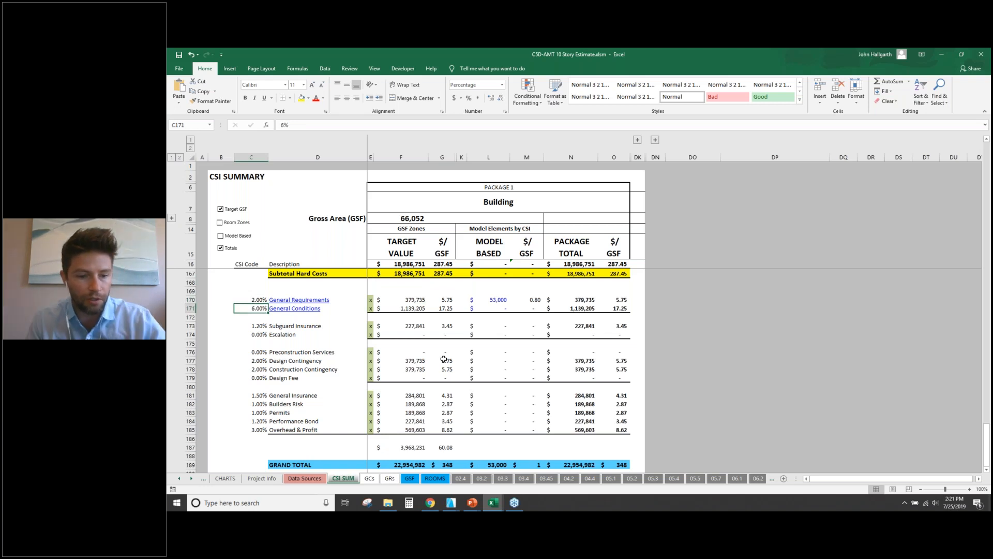
text(4)
key(ctrl+Return)
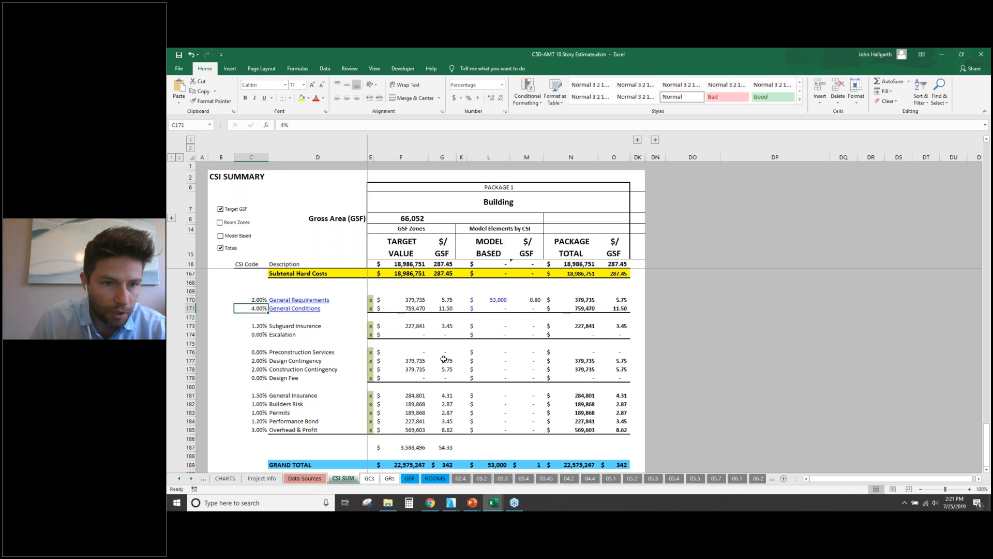
text(3)
key(ctrl+Return)
text(3.)
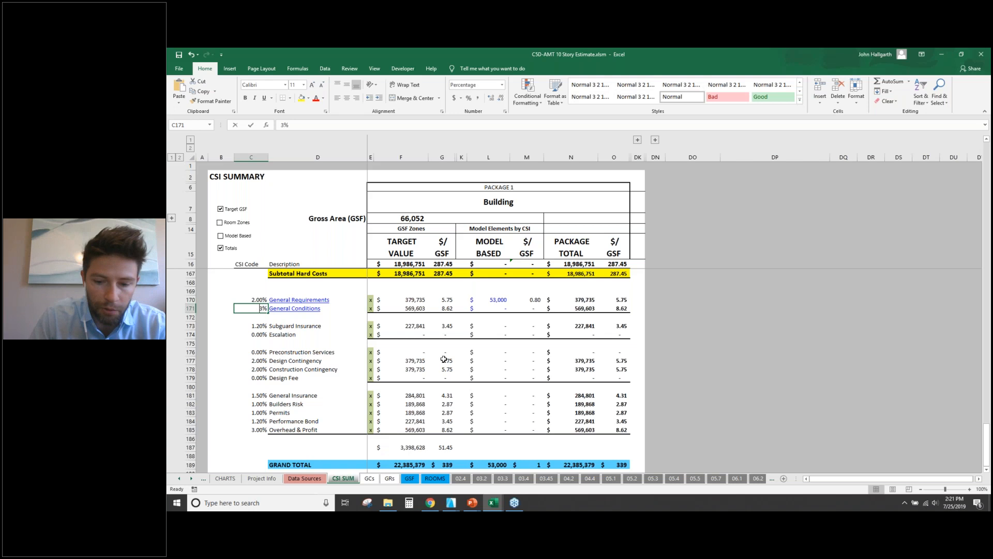
text(5)
key(Return)
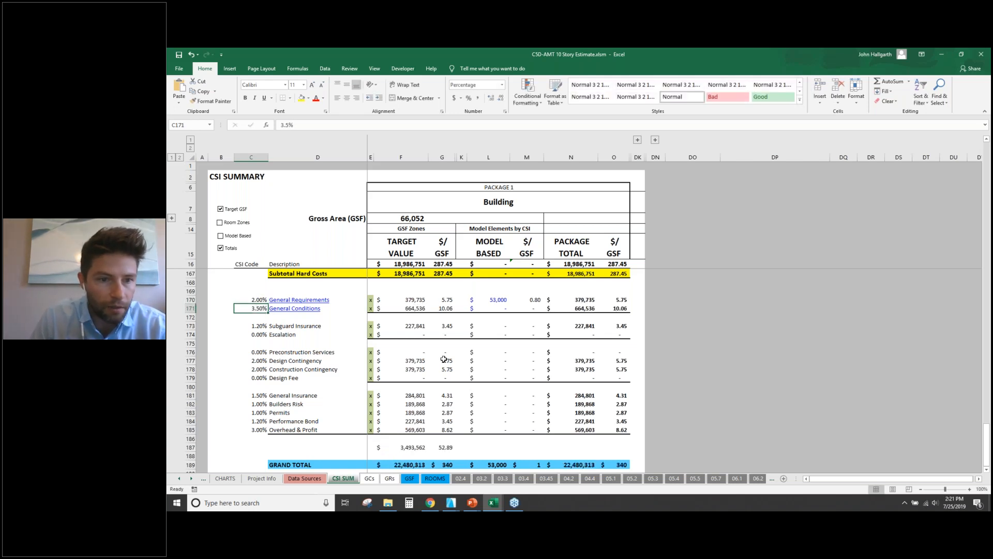
Set the Escalation percentage below Subguard Insurance to 2%.
key(Down)
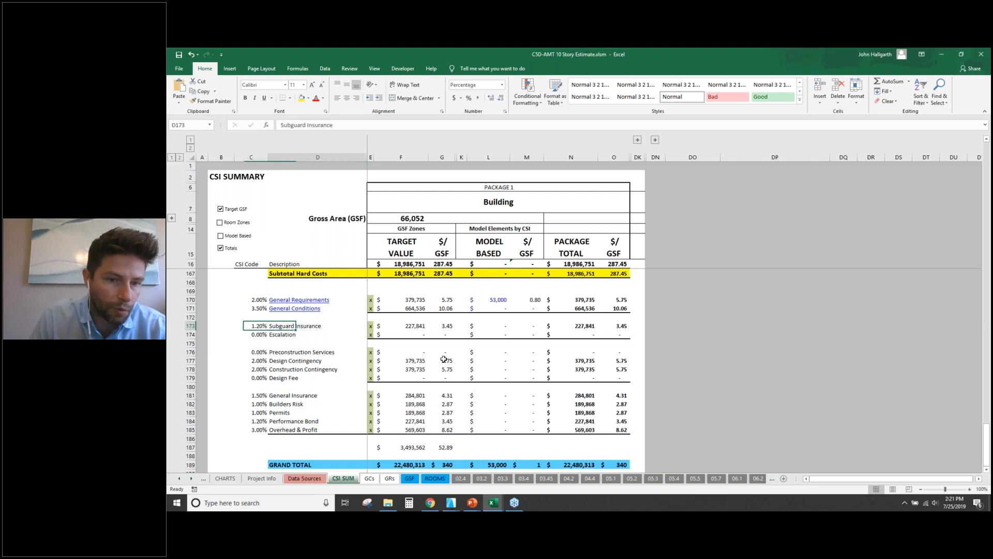
key(Down)
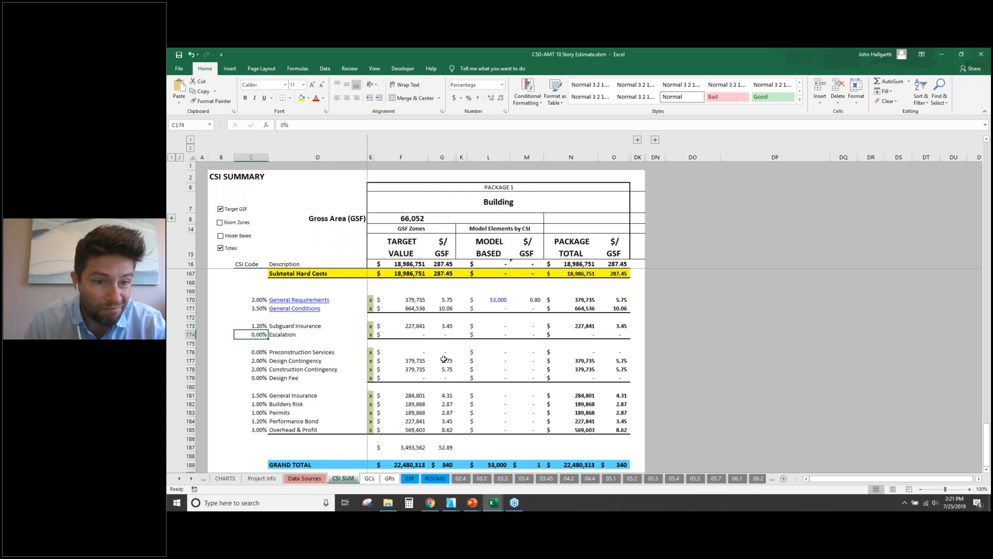
text(2)
key(Up)
key(Down)
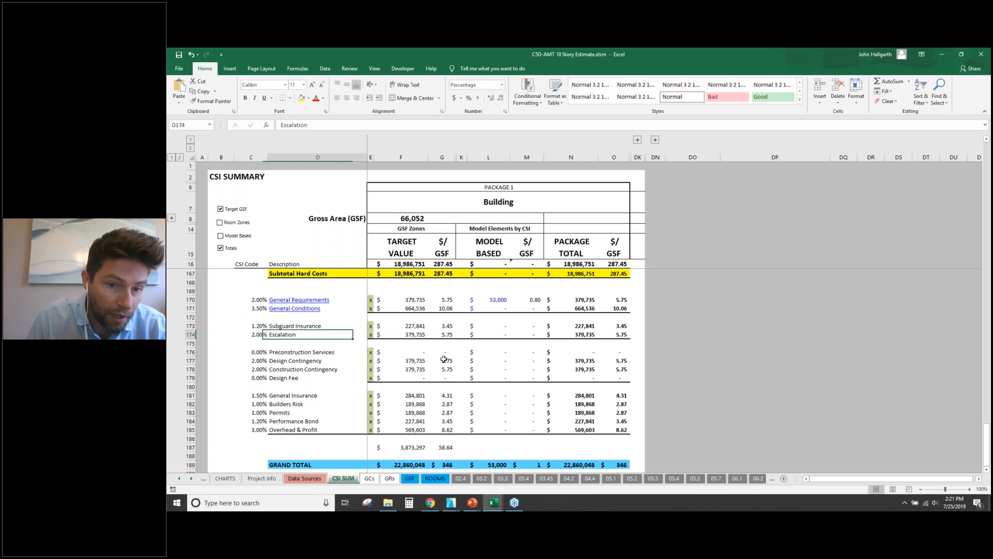
Set the Preconstruction Services percentage to 3%.
key(Down)
key(Down)
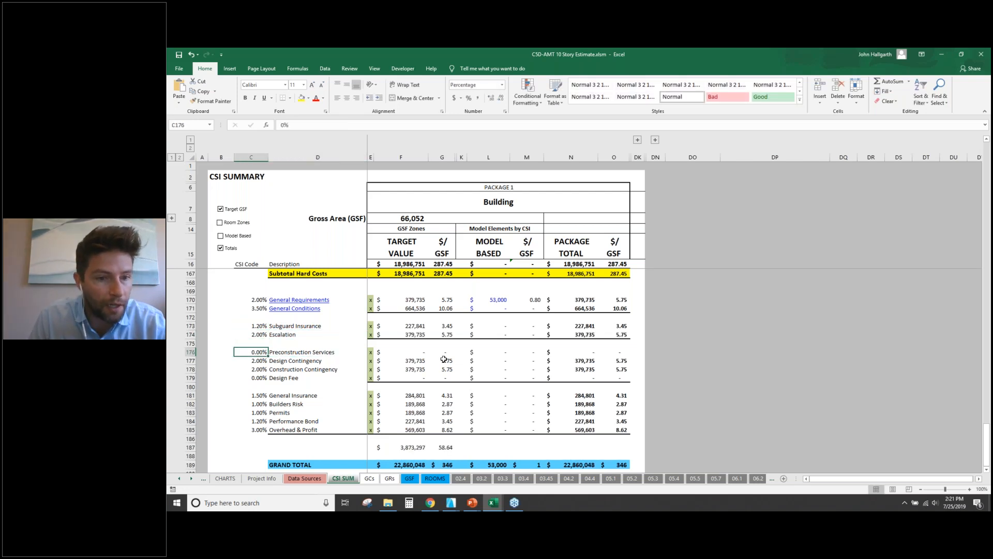
text(1)
key(Return)
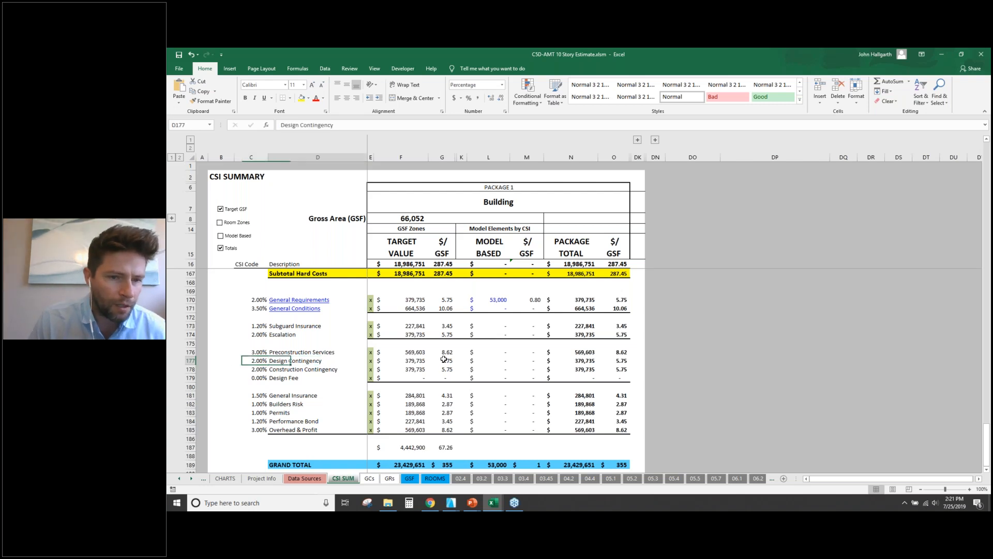
Set the Design Fee percentage to 2%, trying 3% first.
key(Down)
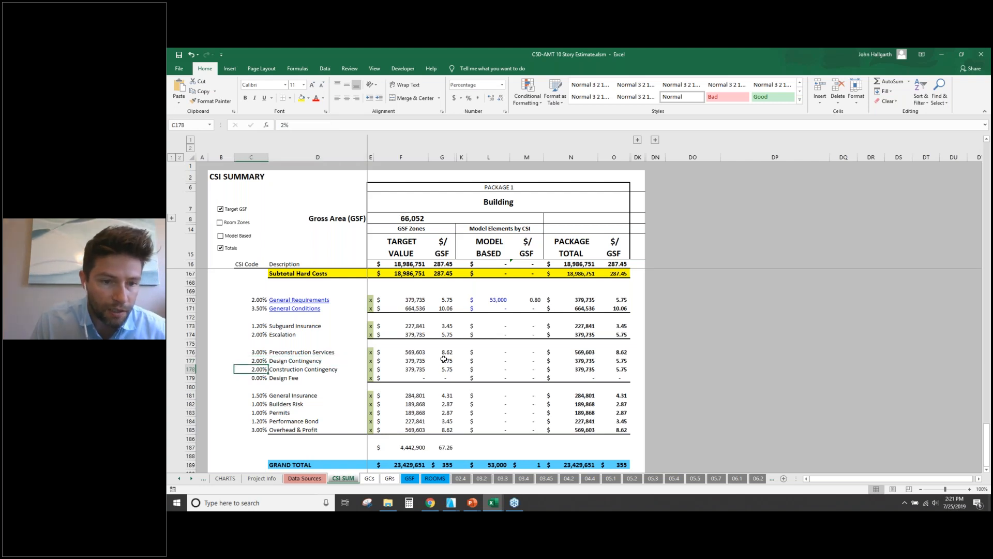
key(Down)
key(Right)
key(Right)
key(Right)
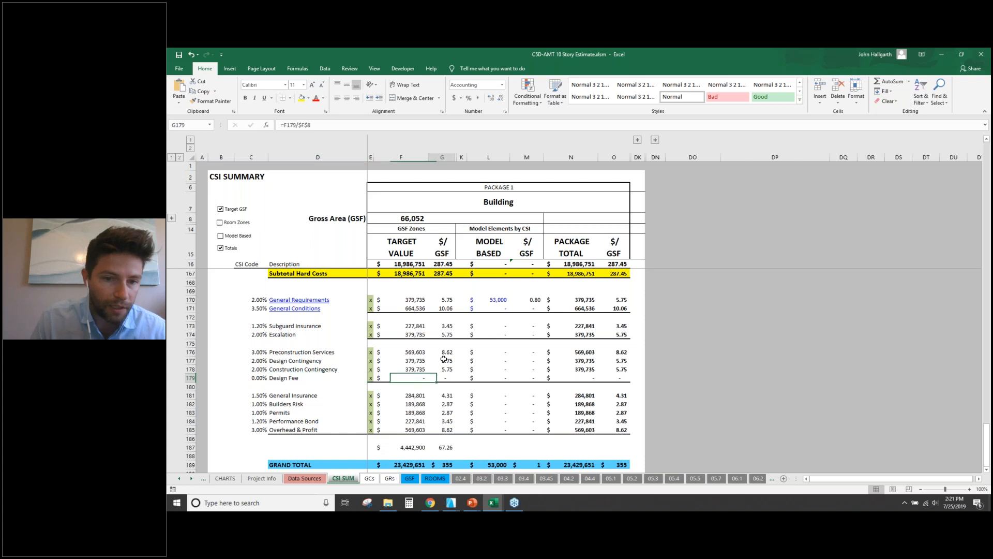
key(Left)
key(Left)
key(Left)
text(3)
key(Right)
key(Left)
text(2)
key(Up)
key(Down)
key(Right)
key(Left)
Check the remaining markups down to Overhead & Profit, the markup subtotal and the Grand Total, and look back over the CSI divisions.
key(Down)
key(Down)
key(Right)
key(Down)
key(Down)
key(Up)
key(Up)
key(Down)
key(Down)
key(Down)
key(Down)
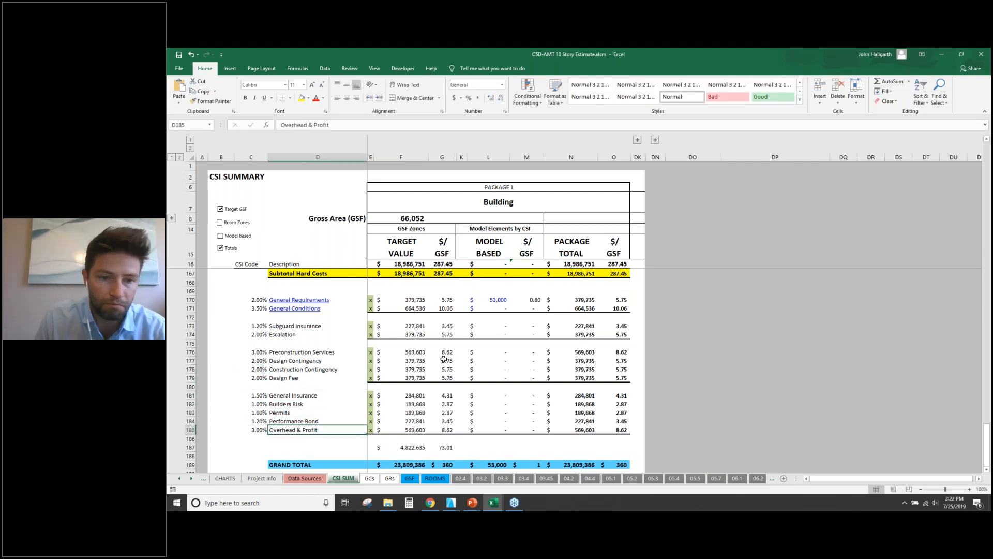
scroll(440, 379, down, 2)
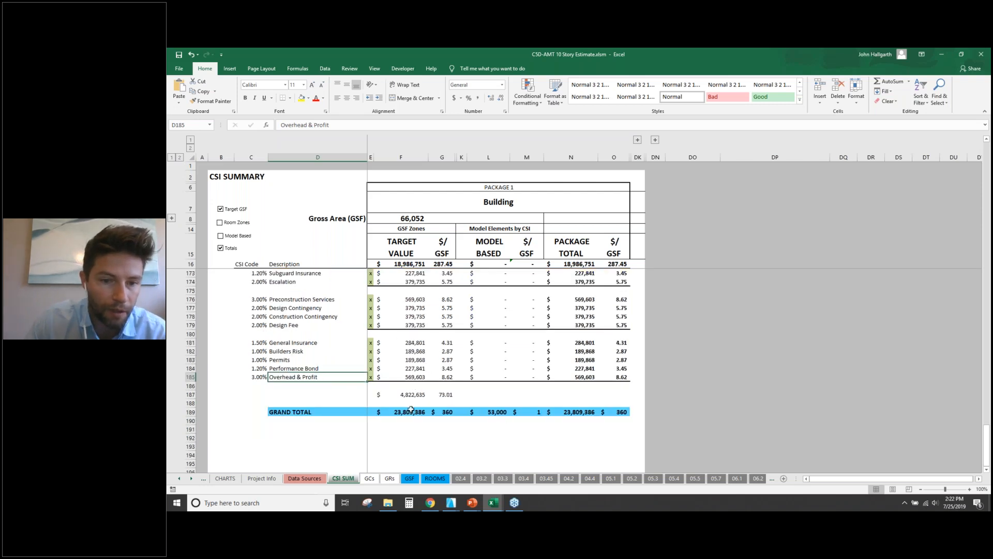
click(412, 394)
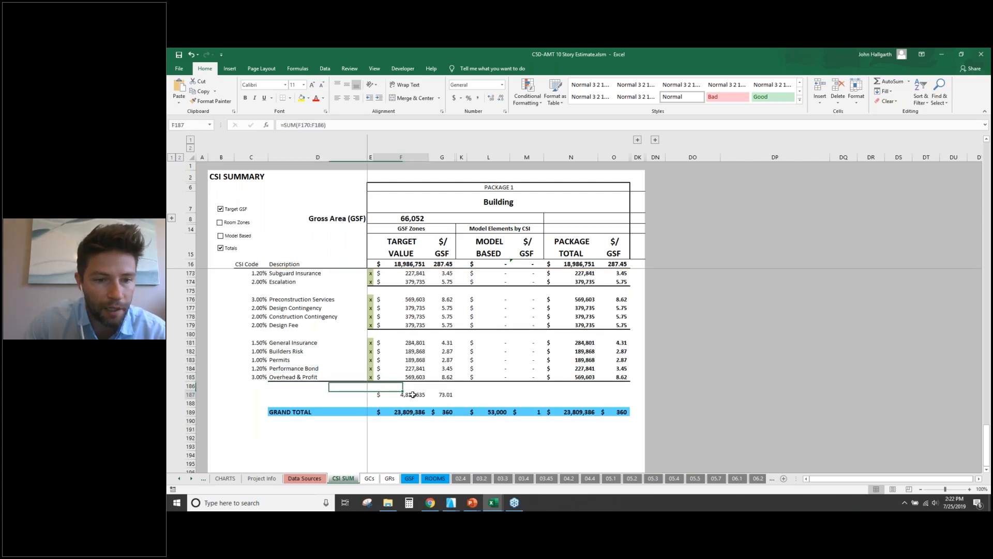
click(410, 411)
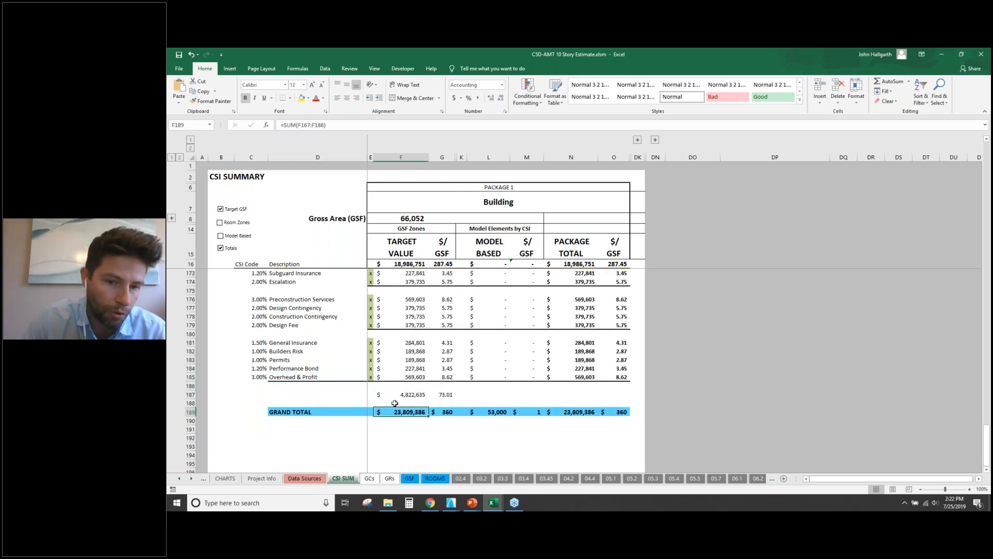
scroll(386, 346, up, 9)
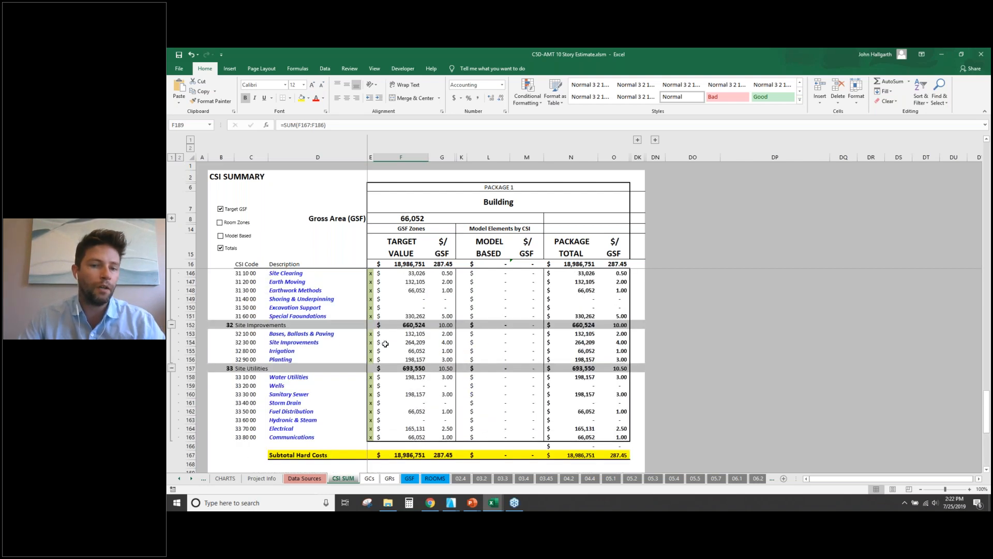
scroll(385, 344, up, 17)
scroll(383, 341, up, 14)
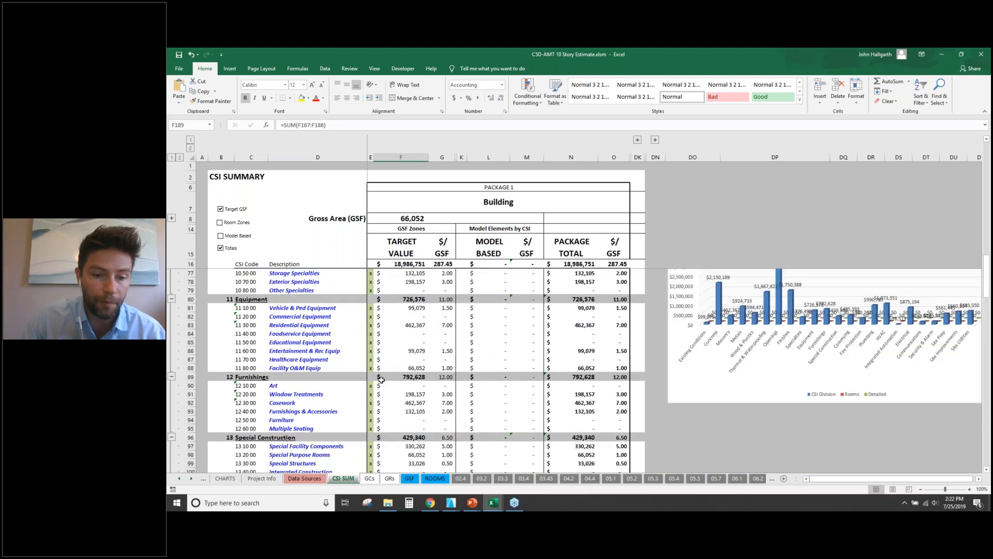
Switch to the TEST RUN project in Archicad and examine the L9 Units zone in the Generic Perspective 3D view from several angles.
mouse_move(451, 502)
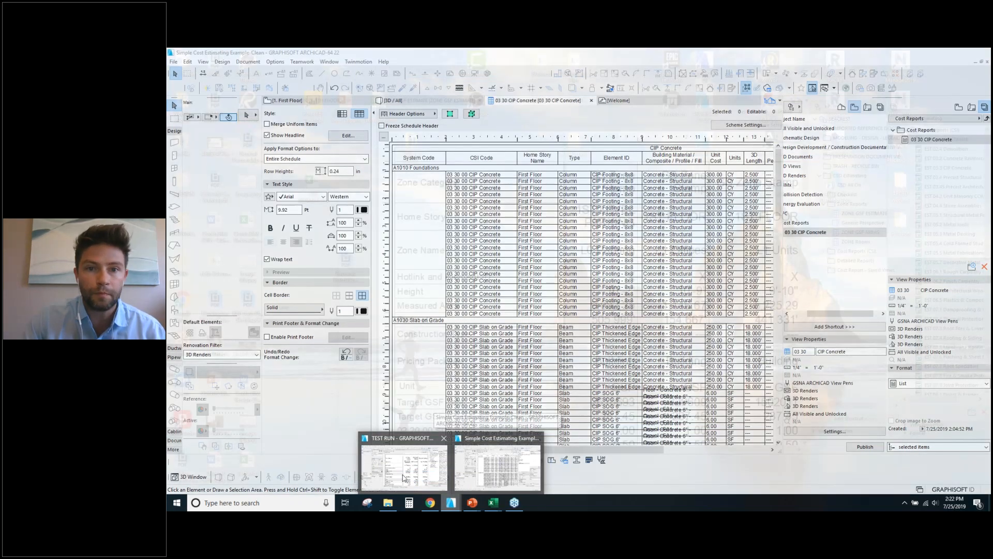
click(428, 476)
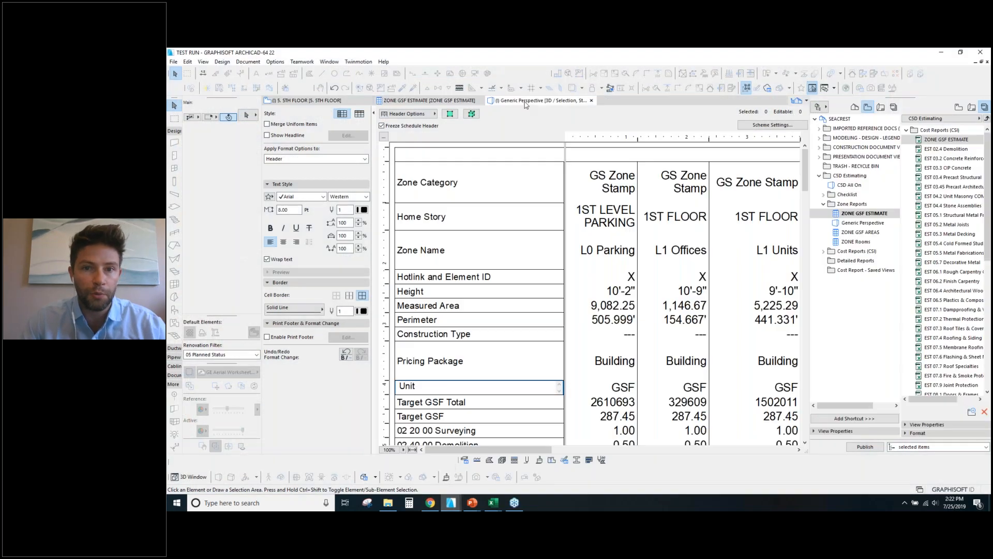
drag(440, 409, 561, 208)
click(579, 214)
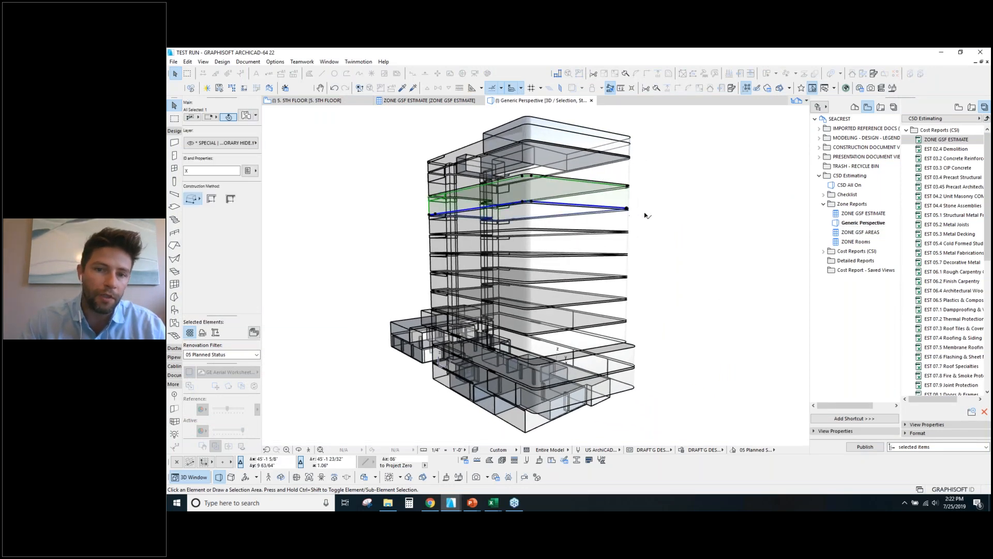
drag(646, 215, 645, 252)
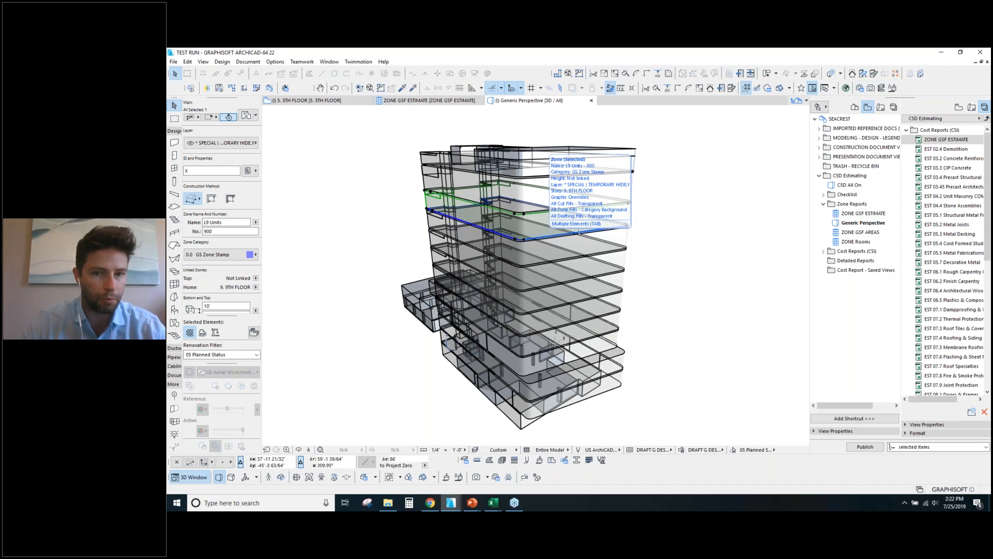
drag(591, 172, 604, 195)
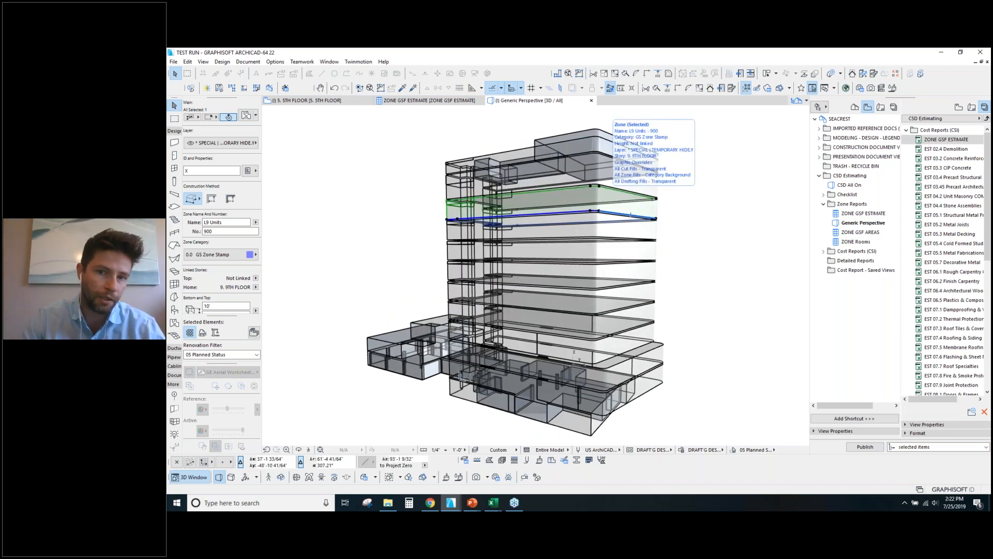
drag(631, 214, 621, 254)
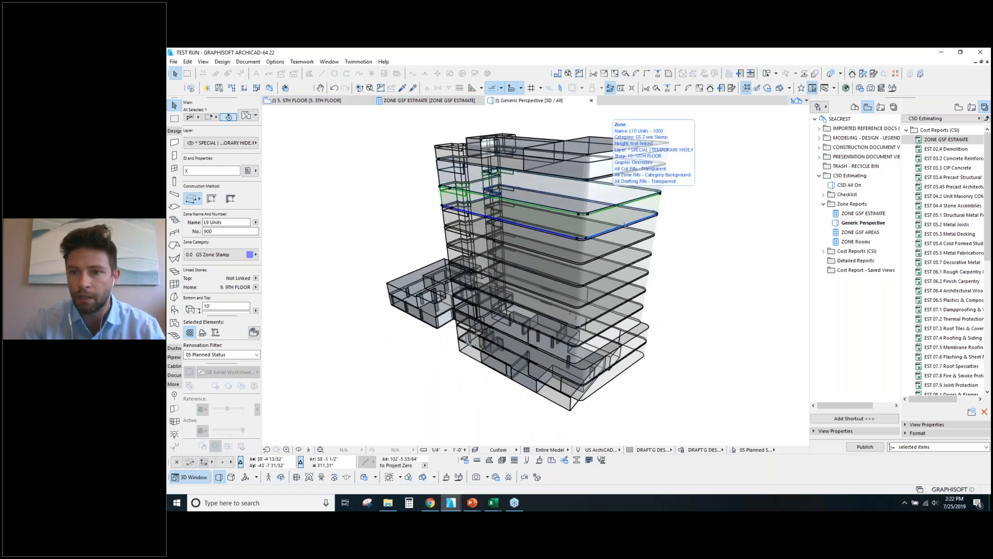
Deselect the zone and open the CSD All On 3D view of the building.
click(708, 274)
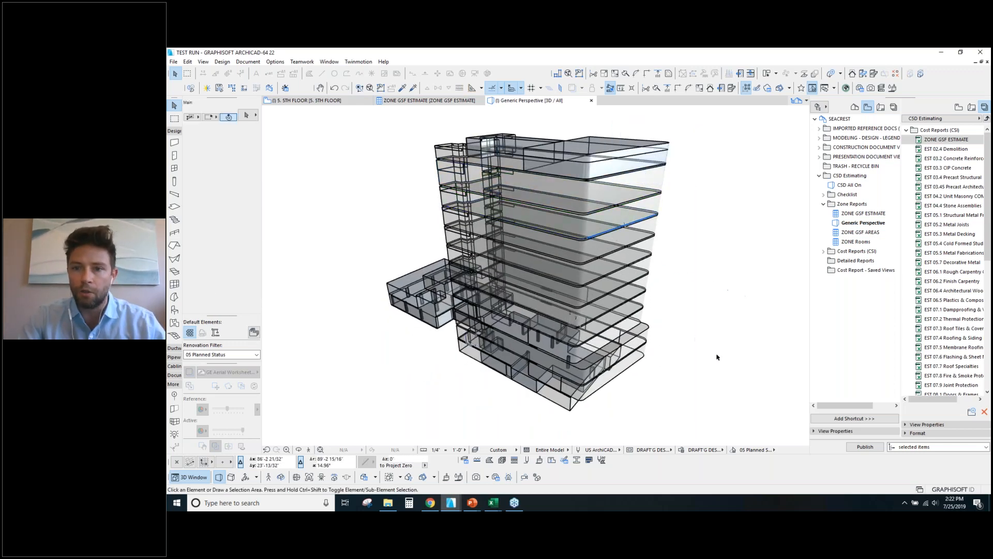
double_click(848, 185)
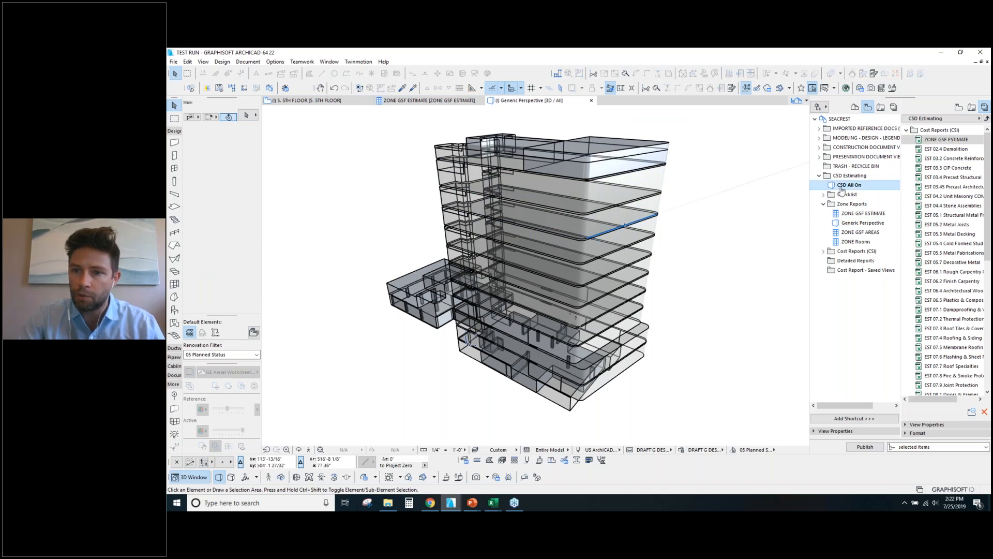
middle_click(510, 245)
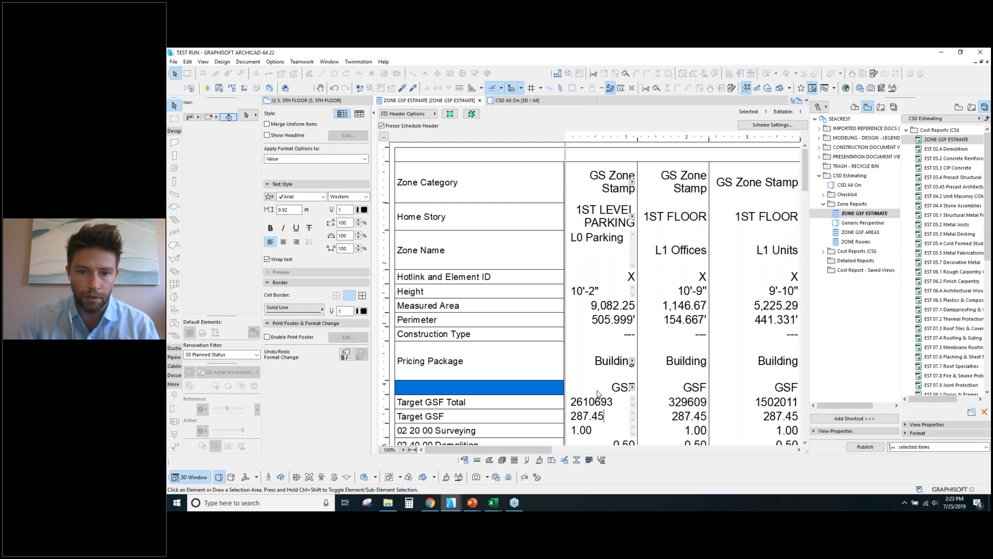
Review the Target GSF and CSI unit costs of the L0 Parking zone in the ZONE GSF ESTIMATE schedule.
click(606, 416)
scroll(606, 408, down, 5)
click(605, 291)
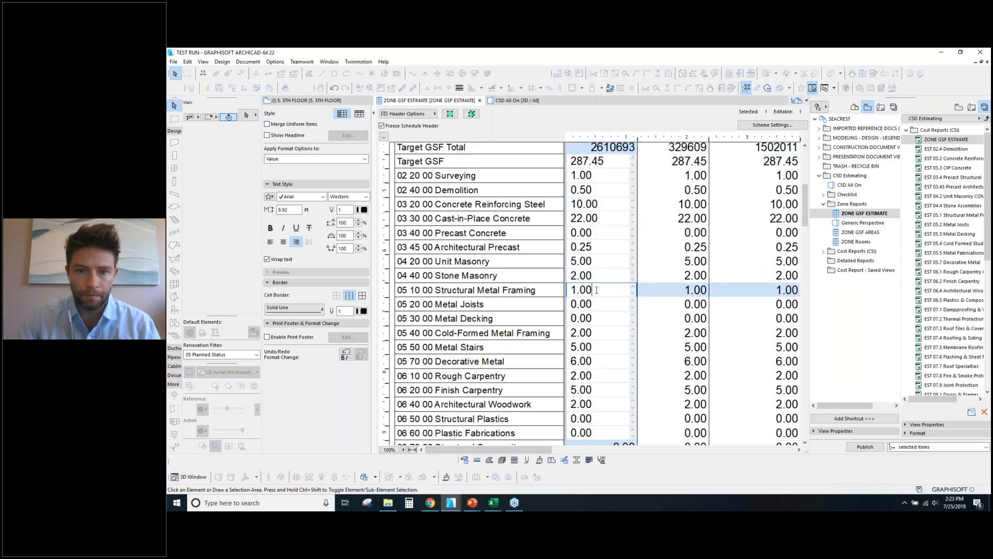
click(601, 275)
click(609, 233)
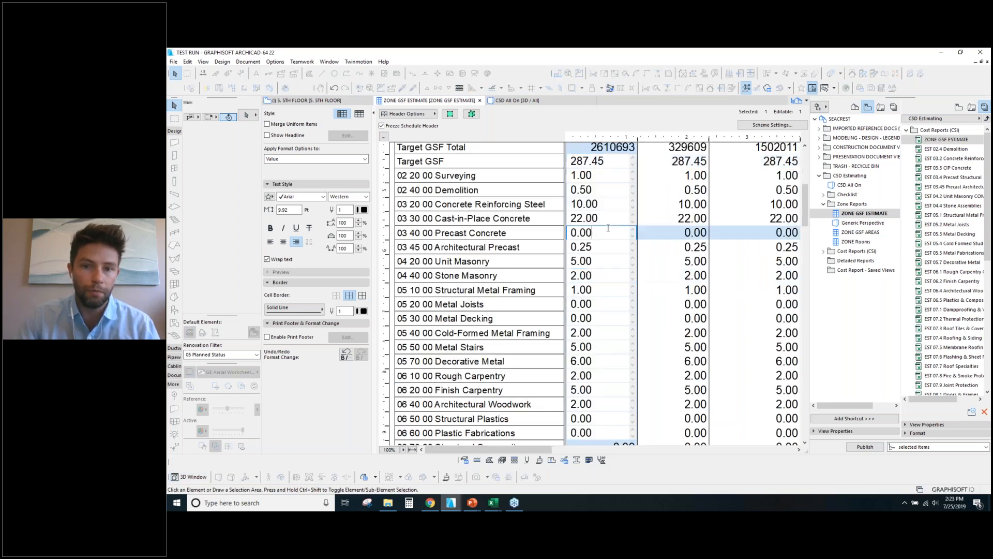
click(806, 170)
drag(805, 171, 805, 193)
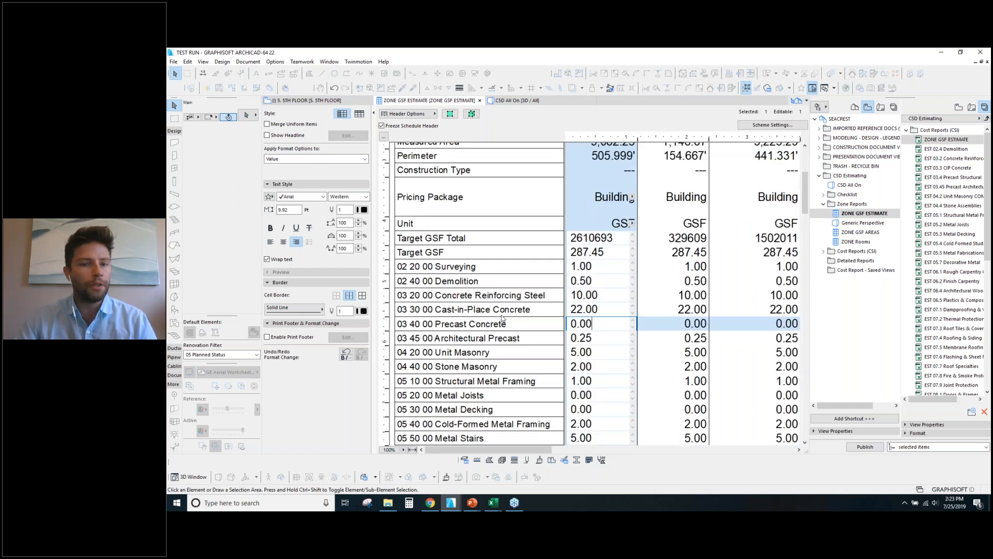
Export the ZONE GSF ESTIMATE property values to GSF ESTIMATE Property Values V4.xlsx, set to open after saving.
click(174, 62)
mouse_move(216, 173)
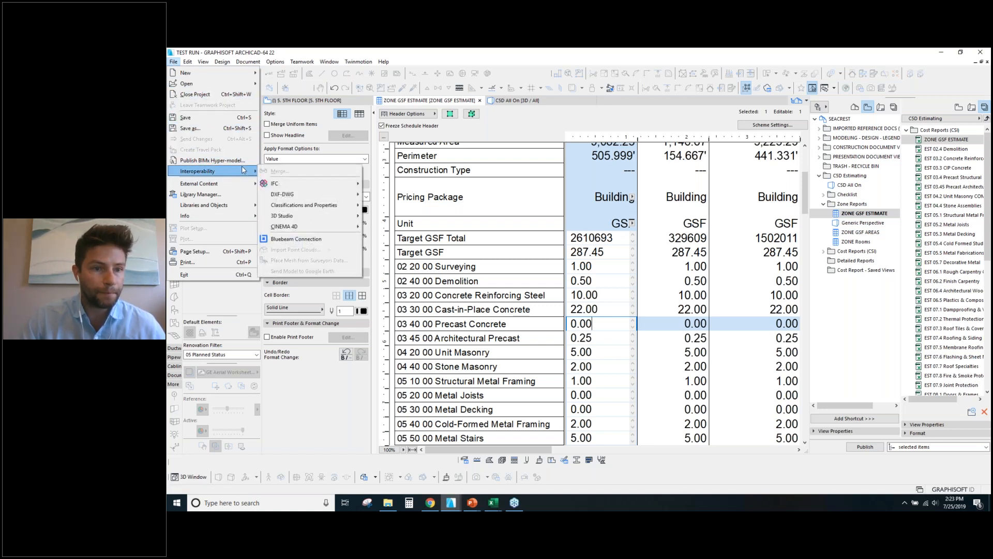
mouse_move(302, 209)
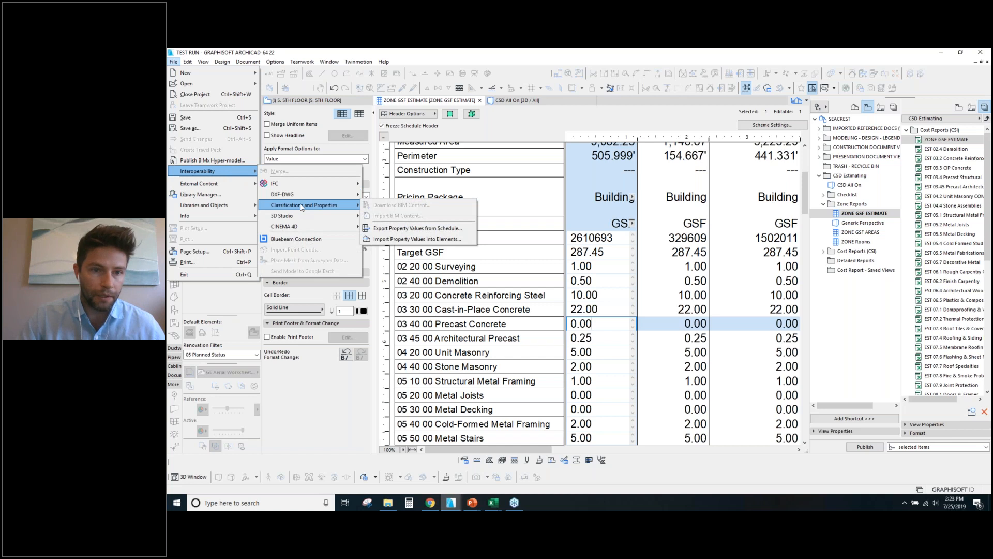
click(411, 232)
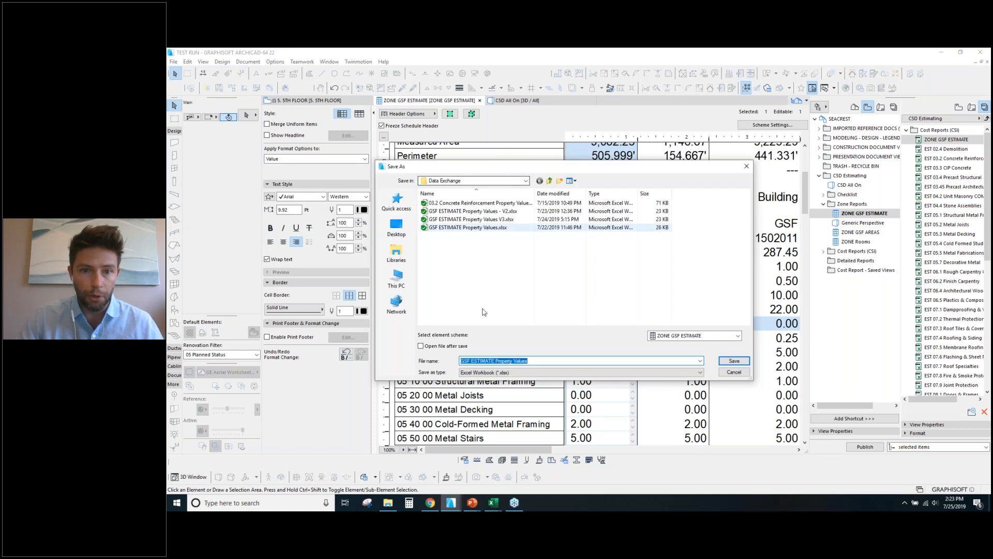
click(471, 219)
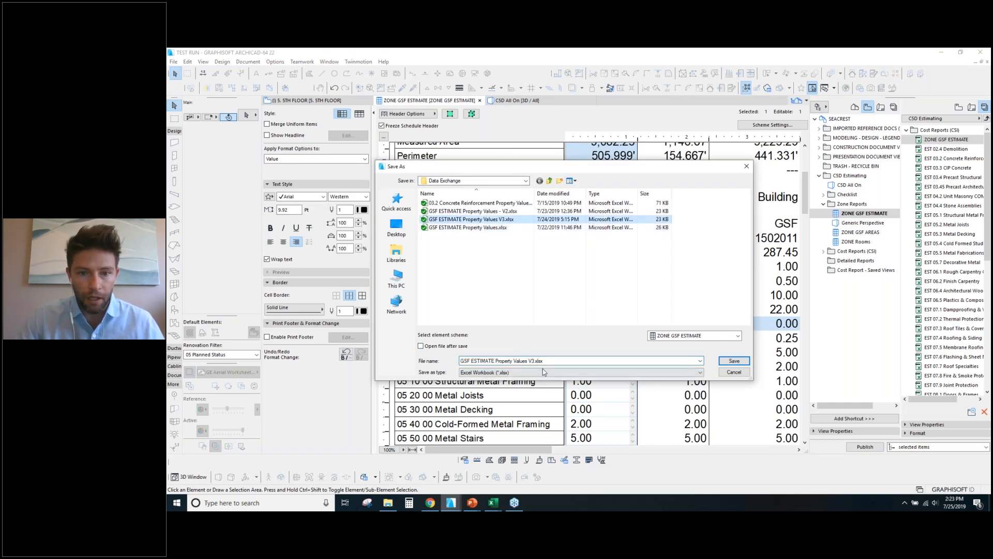
click(536, 361)
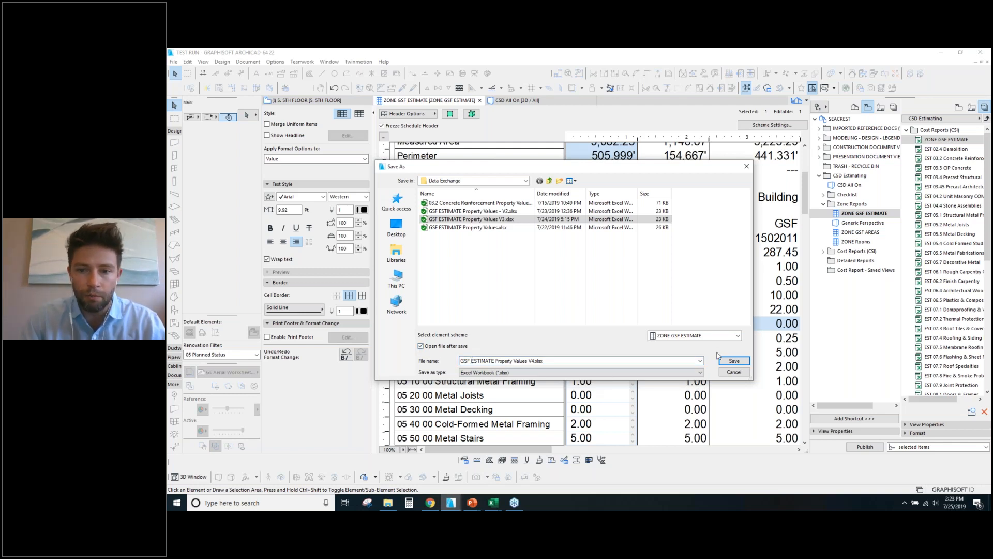
click(734, 361)
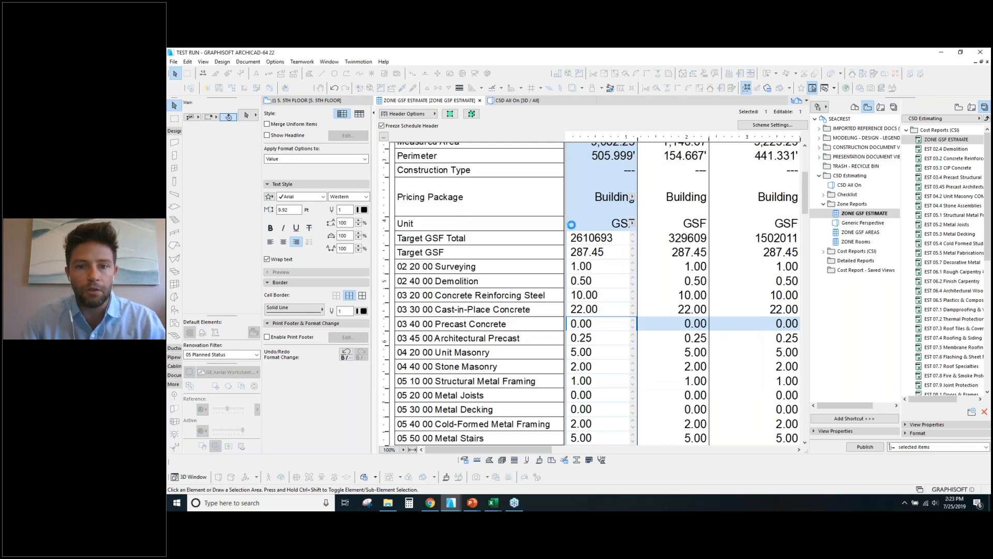
Switch to the exported workbook in Excel and look over the full extent of its zone property values.
click(494, 502)
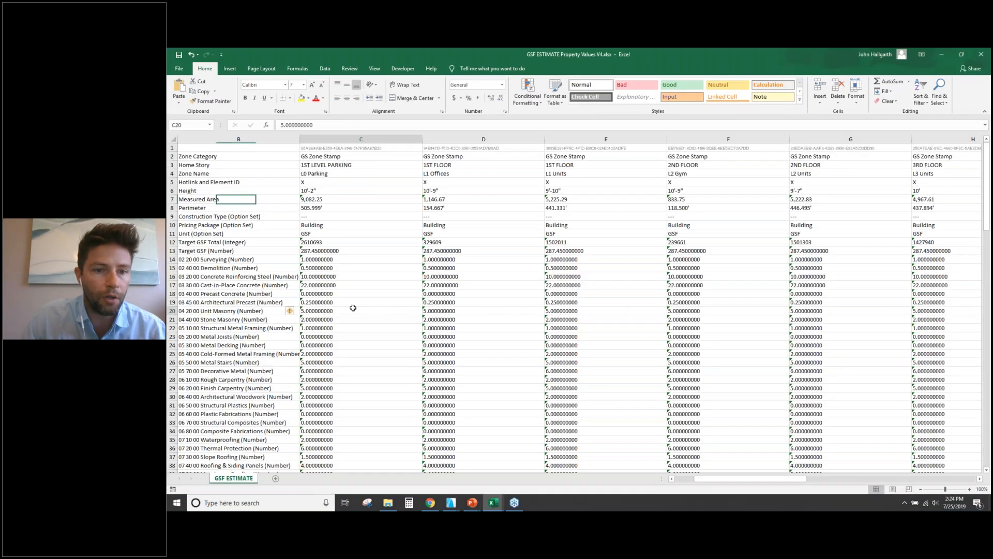
click(350, 310)
scroll(350, 311, down, 2)
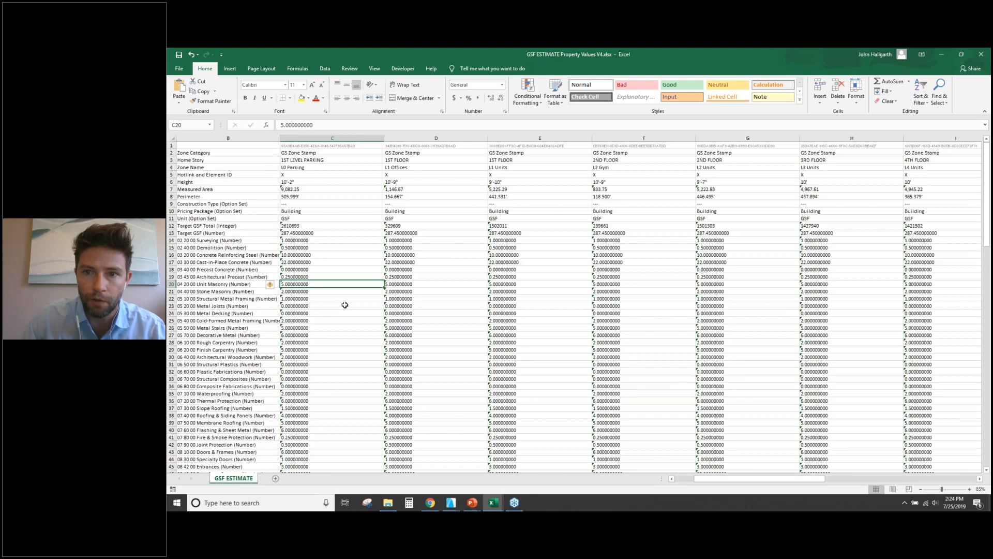
scroll(350, 310, down, 3)
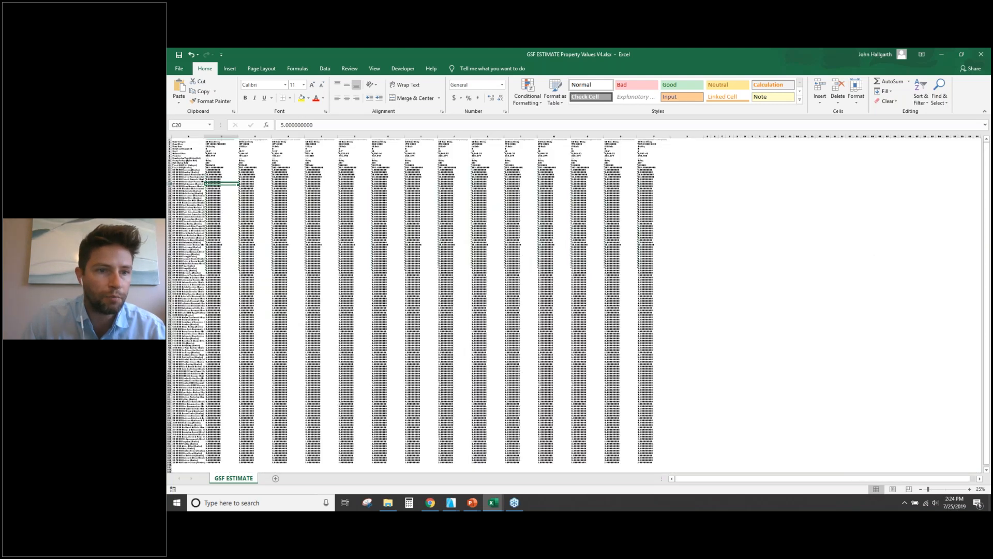
scroll(317, 147, up, 3)
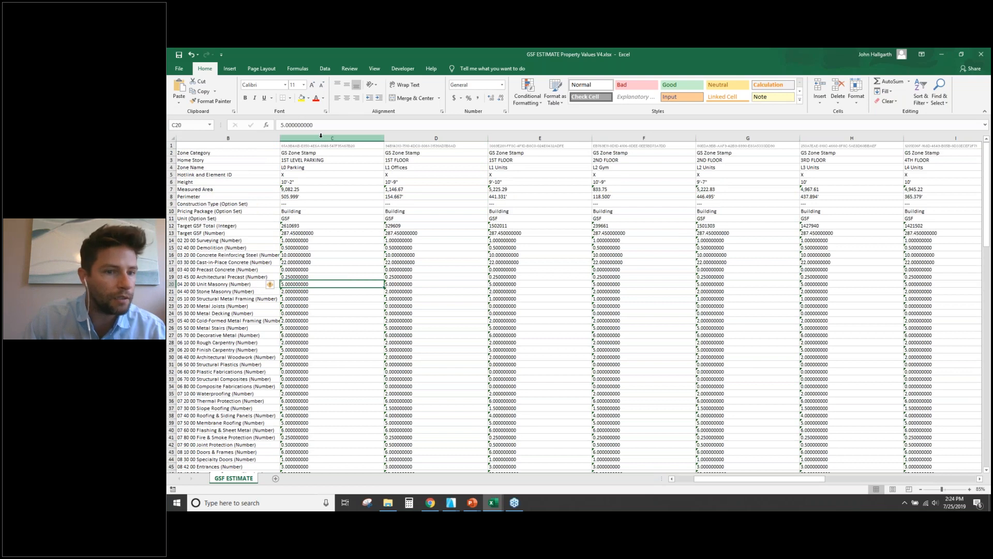
Unhide column A holding the property GUIDs in the GSF ESTIMATE sheet.
click(185, 139)
right_click(185, 139)
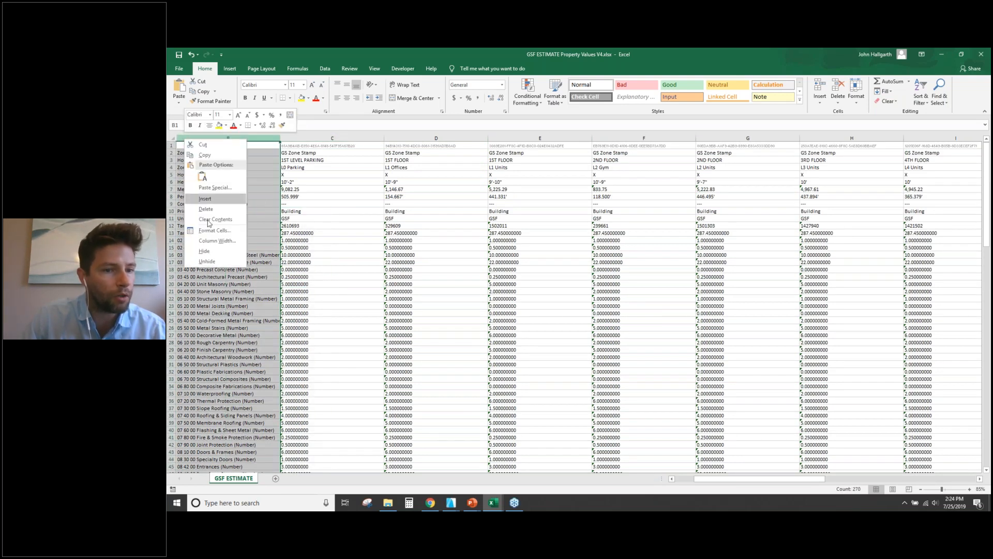
click(215, 261)
click(689, 478)
click(399, 299)
Color the GUID text in column A and row 1 red.
click(187, 138)
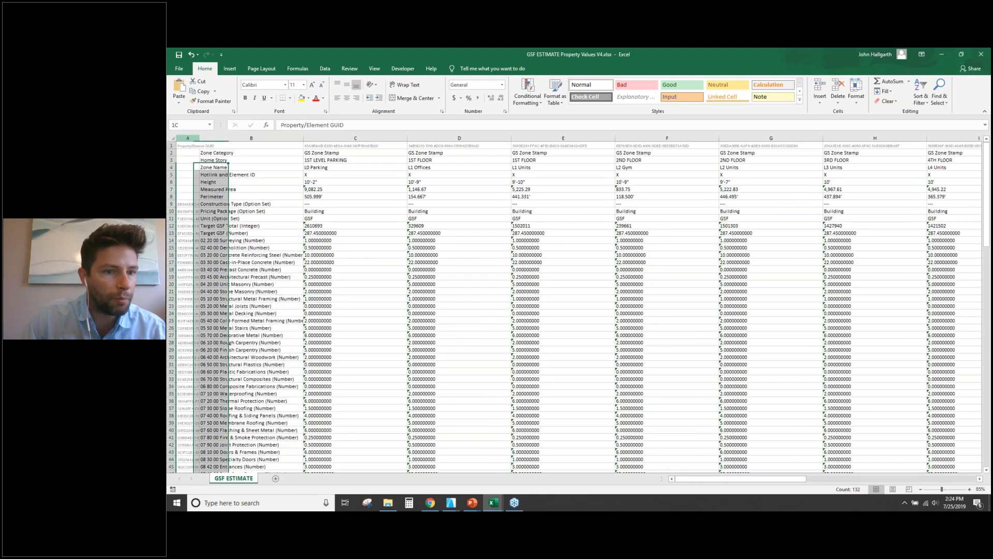
scroll(181, 165, up, 1)
scroll(183, 165, up, 1)
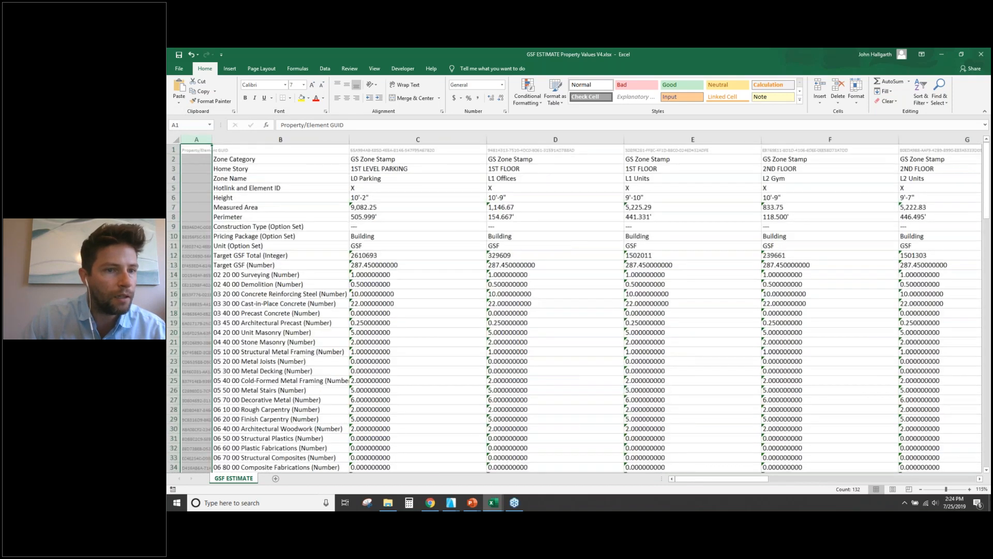
click(173, 149)
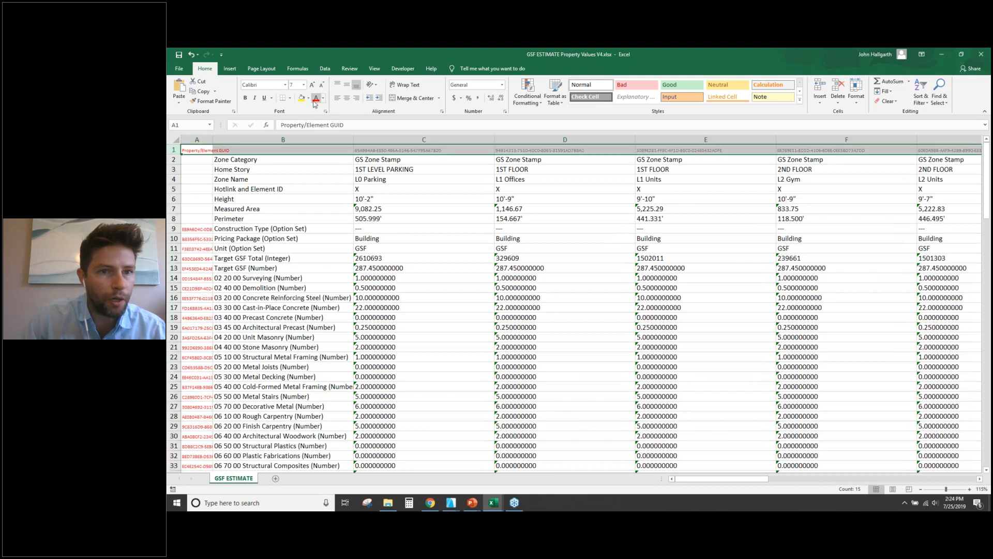
click(367, 250)
Widen column A so that the property GUIDs are shown in full.
drag(211, 138, 305, 145)
click(207, 229)
drag(209, 252, 227, 396)
click(339, 368)
click(243, 217)
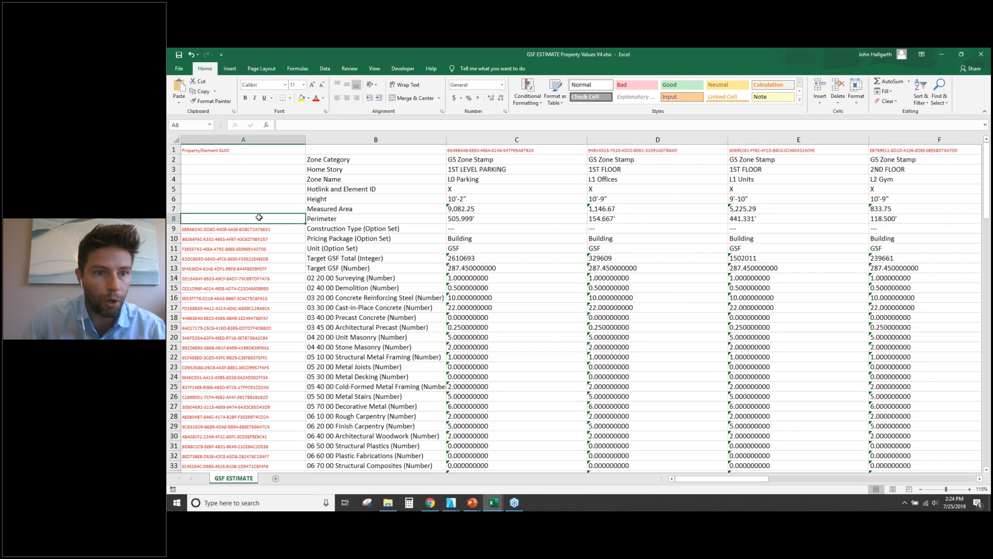
Narrow column A slightly so that it fits the property GUIDs with less empty space.
drag(258, 213, 255, 162)
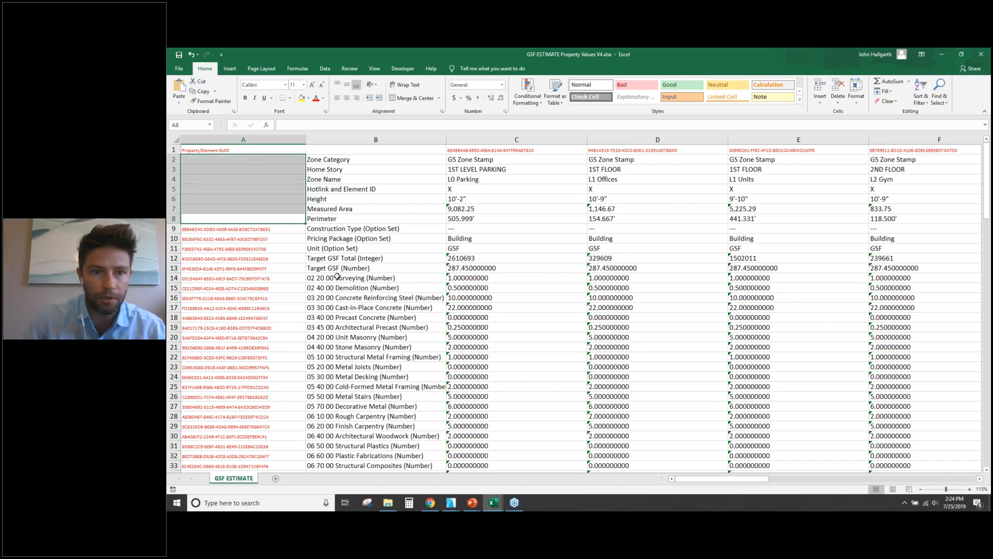
click(337, 276)
click(364, 364)
scroll(259, 334, down, 2)
scroll(259, 334, up, 2)
drag(305, 139, 291, 139)
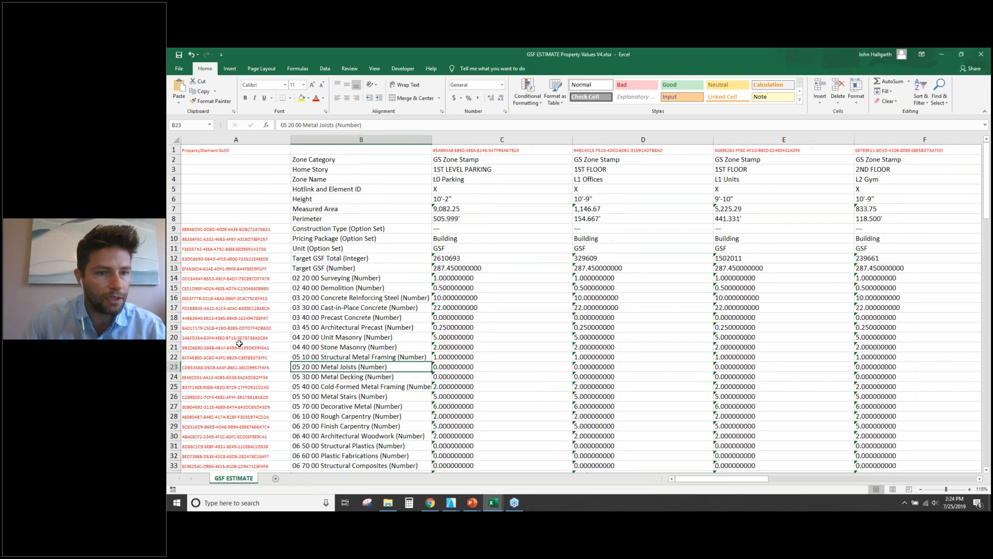
Narrow columns C and D to about the length of the element GUIDs in row 1.
click(243, 348)
scroll(207, 358, down, 2)
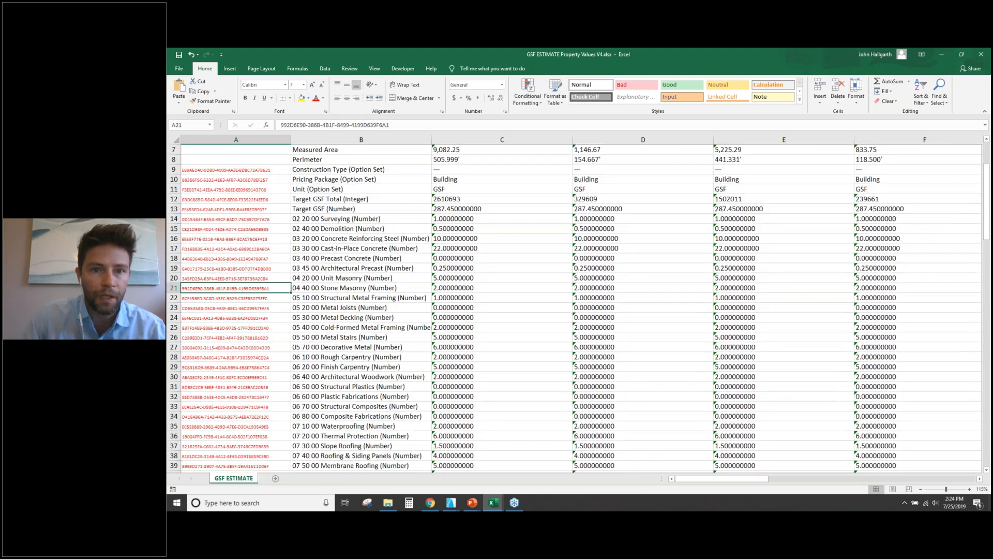
scroll(208, 359, up, 2)
click(446, 150)
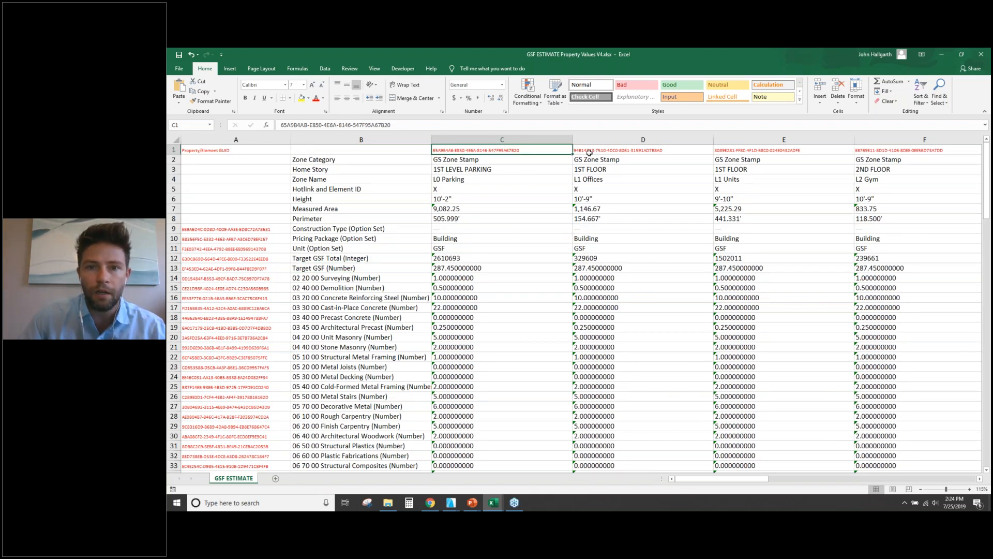
drag(572, 139, 519, 139)
click(454, 289)
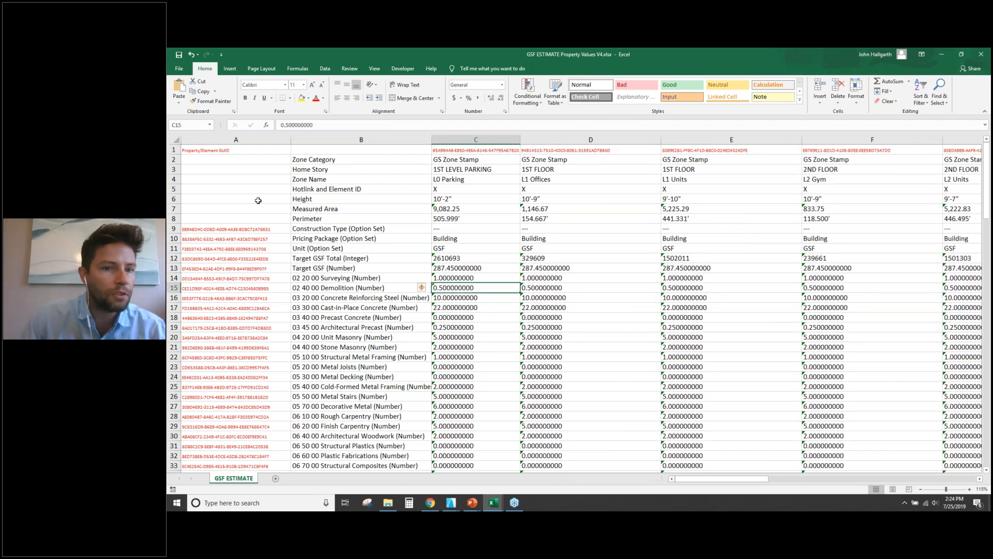
click(220, 171)
click(494, 319)
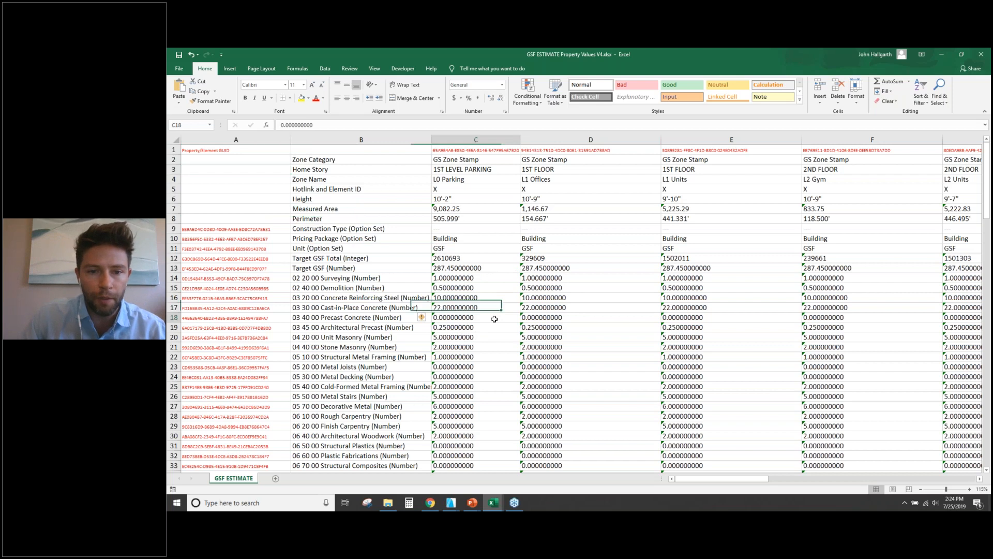
drag(659, 139, 613, 143)
Examine how the estimate values in column C are formatted, checking the text-number warning and the cells around rows 12 to 20.
mouse_move(426, 322)
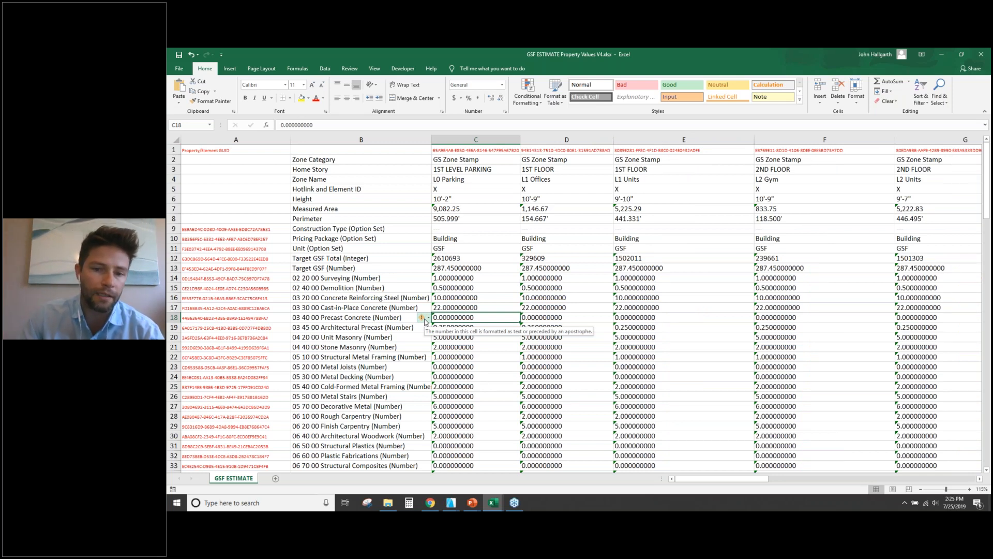
key(Up)
key(Up)
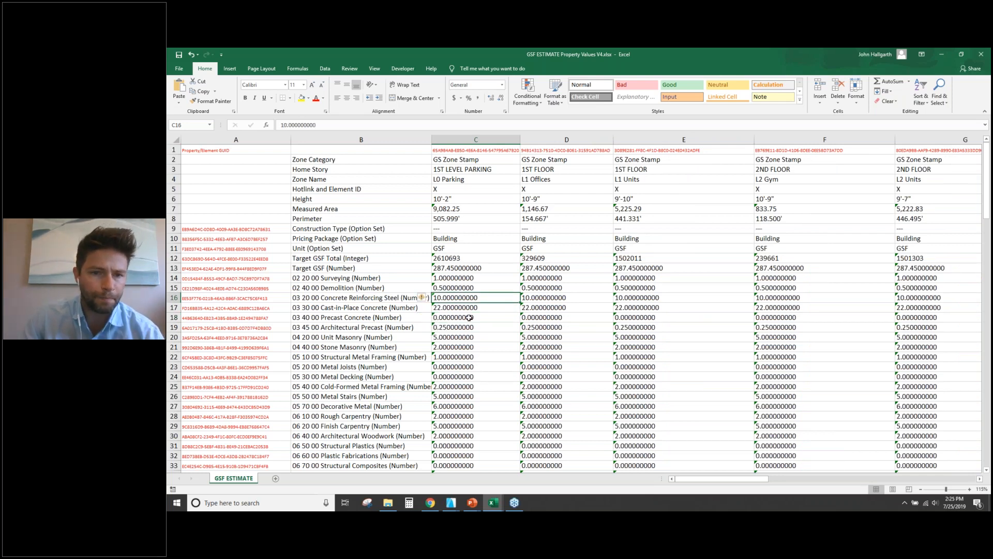
key(Down)
key(Down)
key(Down)
key(Down)
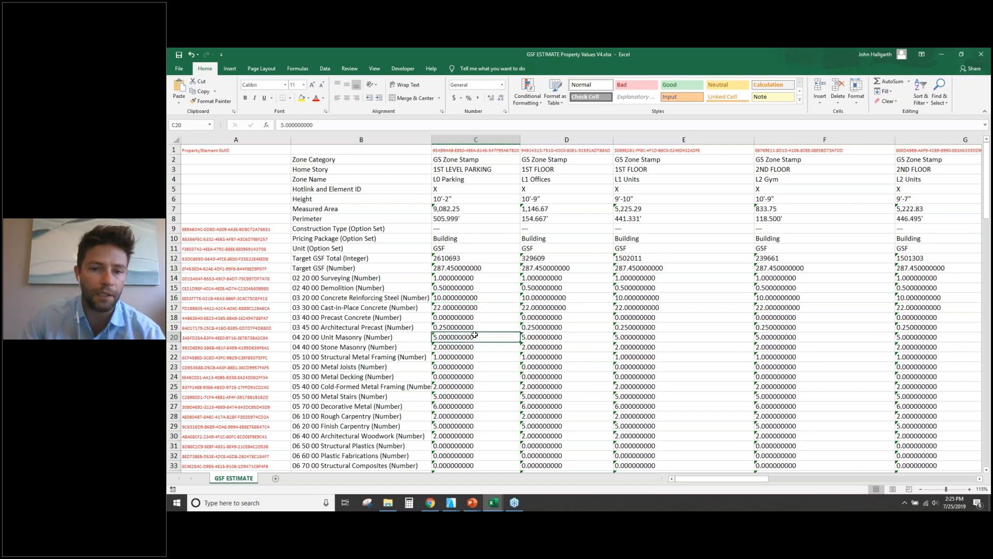
key(Up)
key(Up)
key(Up)
key(Up)
key(Up)
key(Up)
key(Up)
key(Up)
key(Down)
click(500, 336)
Enter 0 in the blank cell A6 and copy that cell.
click(234, 202)
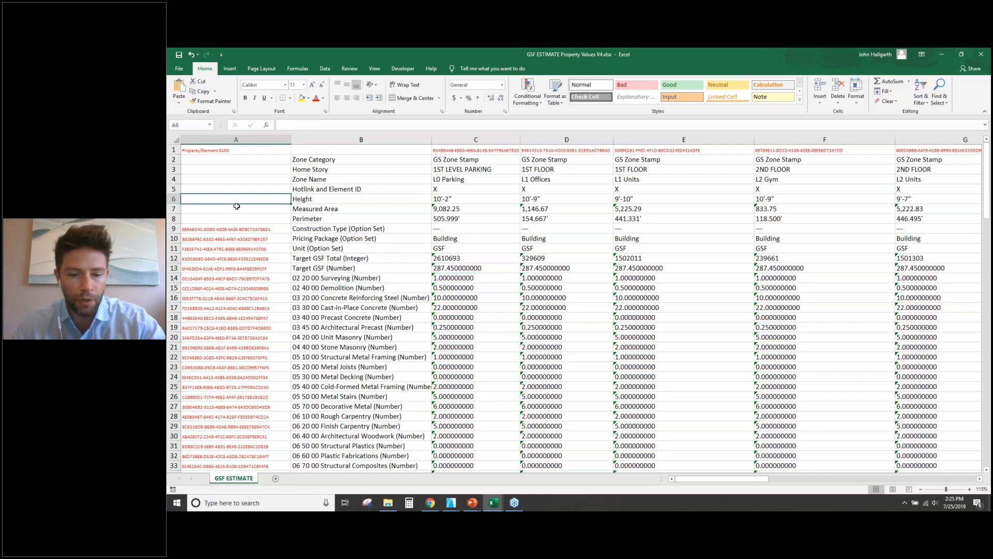
text(0)
key(Return)
click(264, 200)
right_click(263, 198)
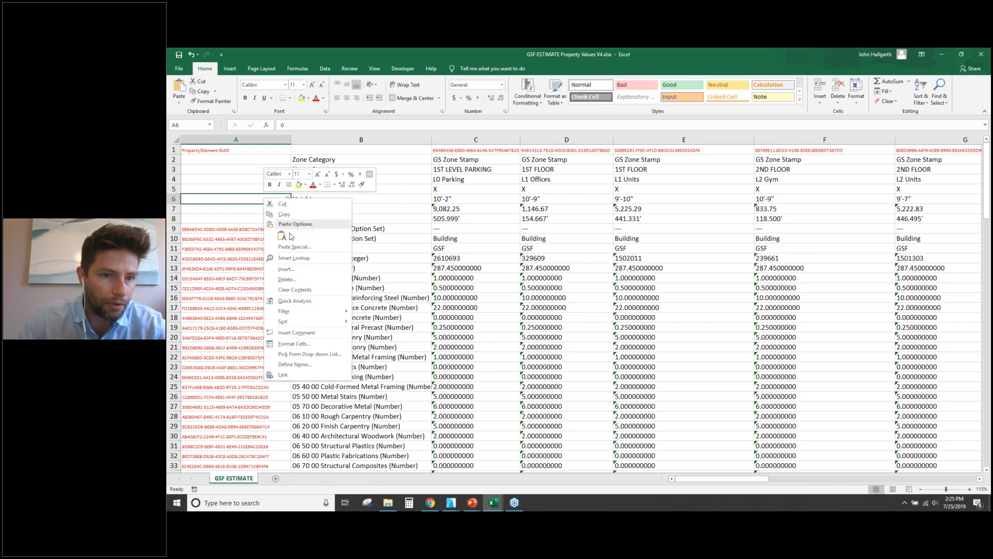
click(284, 215)
Convert the text values in C12:P139 to numbers by pasting the copied 0 with Paste Special's Add operation.
drag(446, 258, 449, 268)
drag(569, 277, 644, 452)
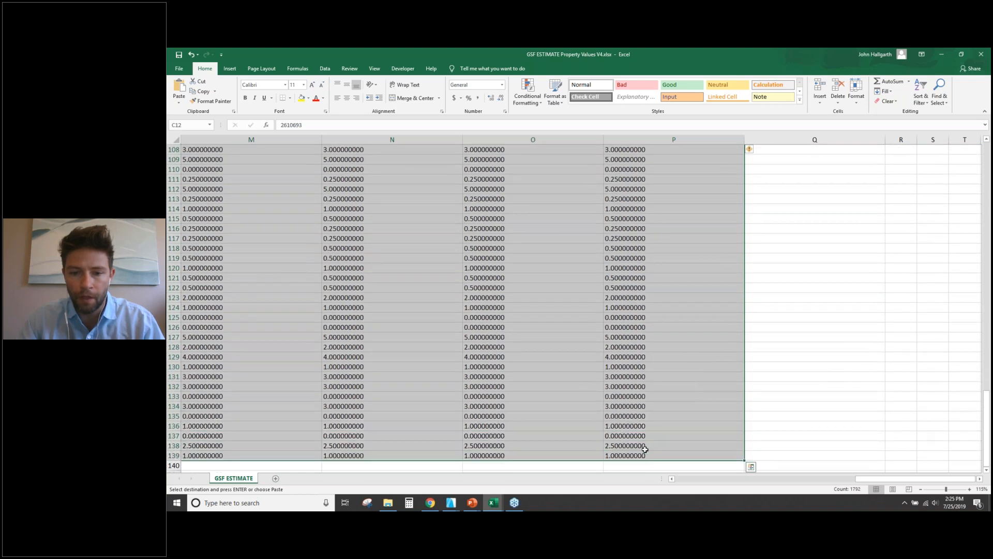
scroll(637, 385, down, 3)
scroll(637, 384, down, 1)
right_click(642, 269)
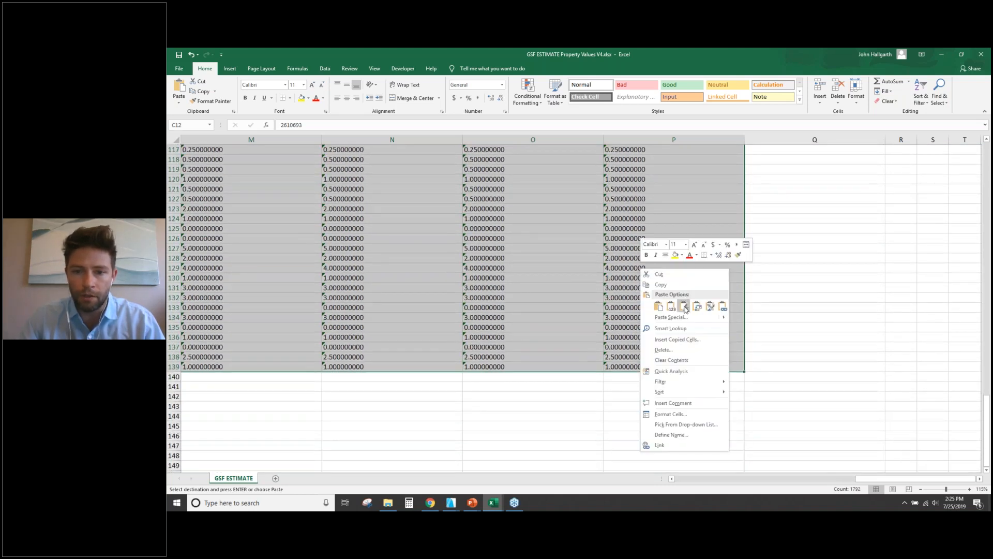
click(667, 317)
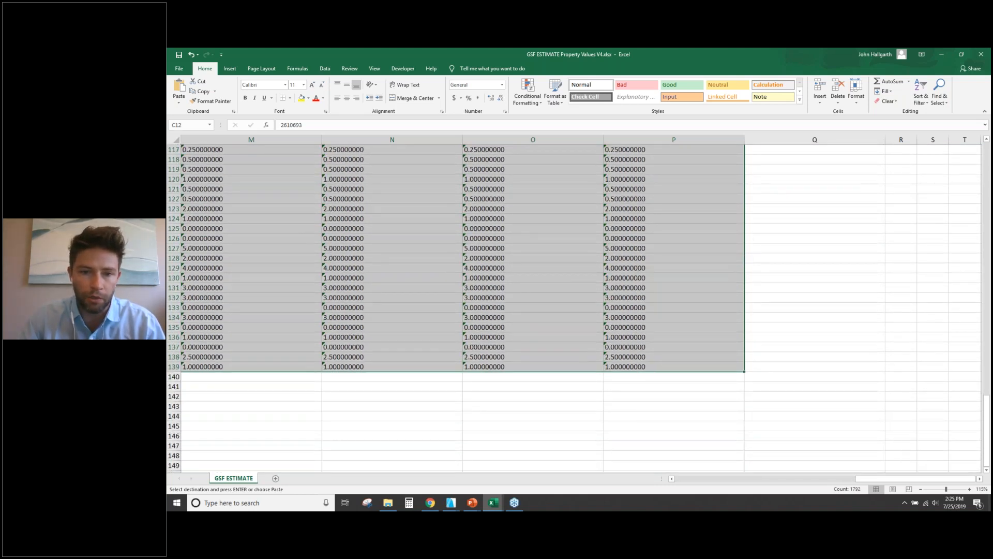
click(592, 335)
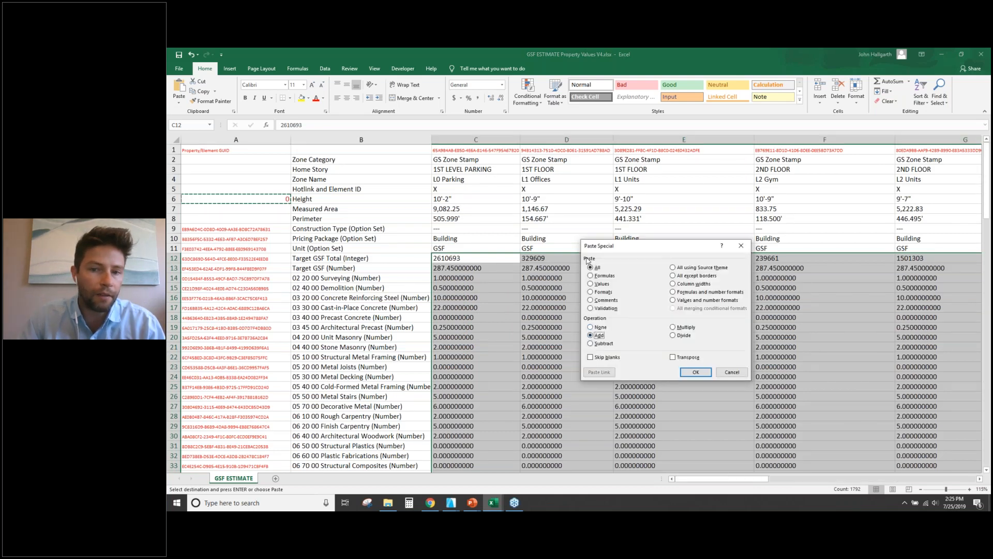
drag(622, 246, 594, 205)
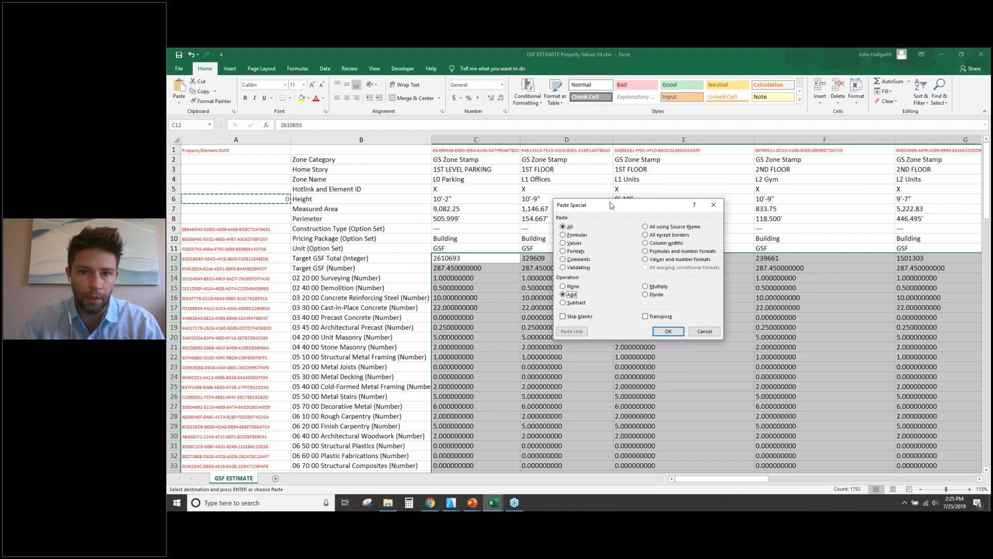
drag(609, 209, 572, 286)
click(639, 409)
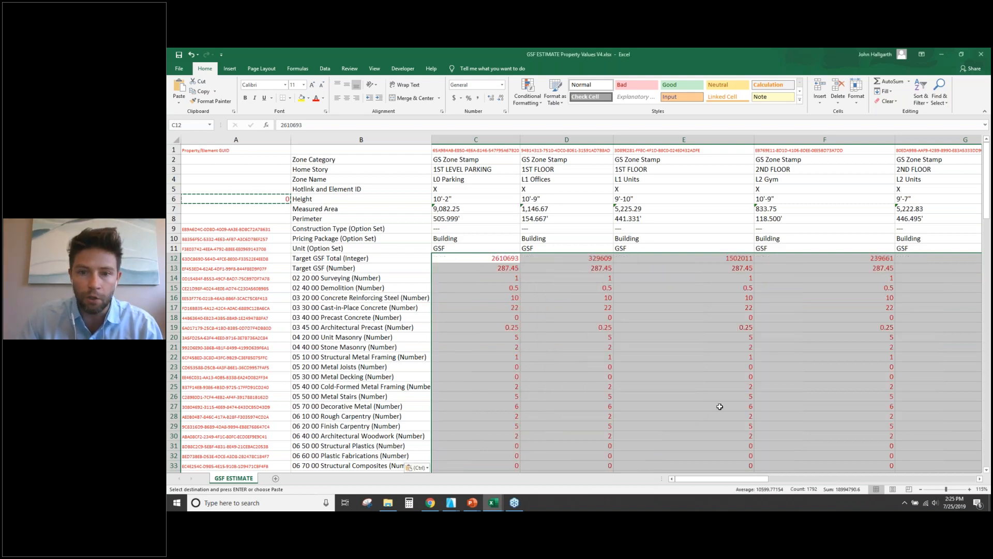
Review the converted values across the zone columns and end the copy mode on cell A6.
click(720, 406)
ctrl+scroll(547, 350, down, 3)
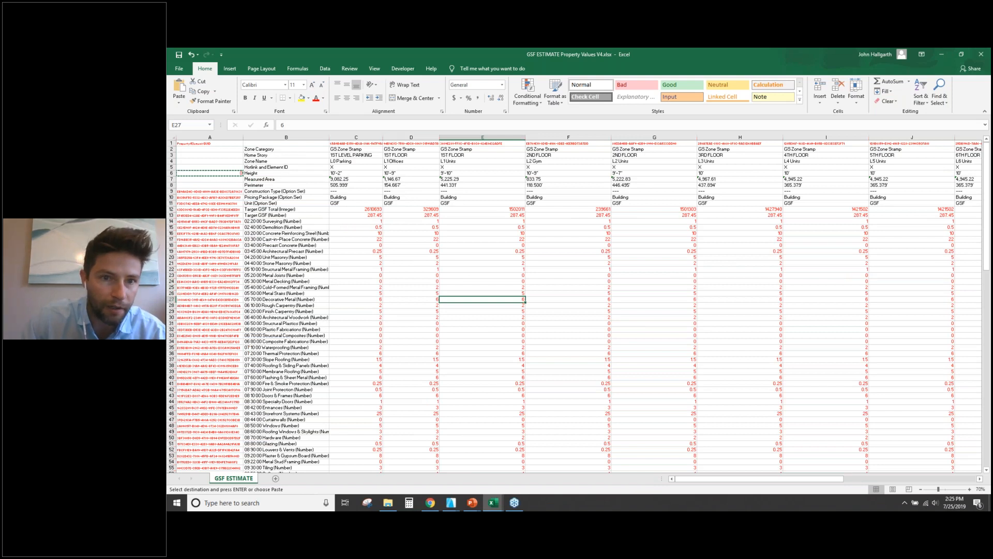
click(413, 257)
ctrl+scroll(309, 237, up, 1)
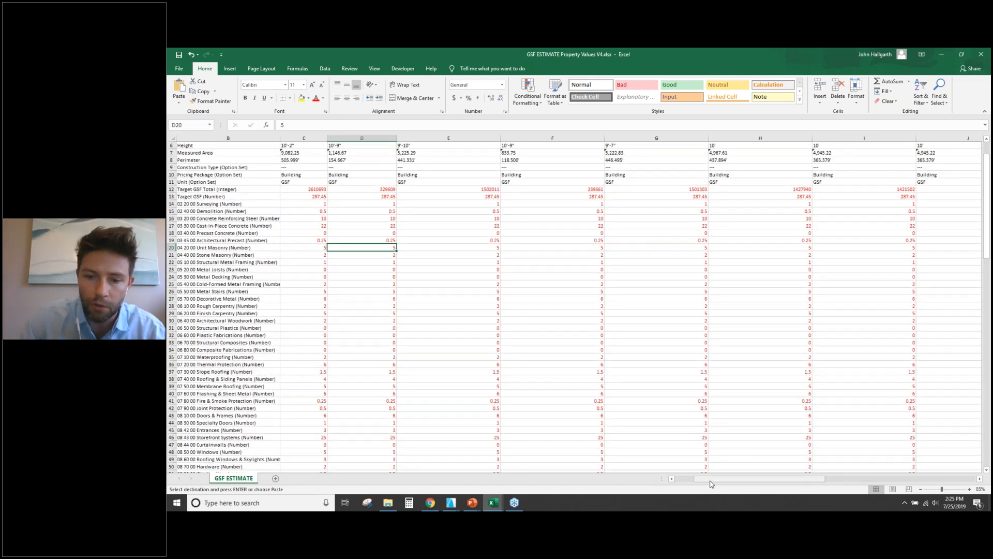
drag(697, 481, 678, 482)
click(440, 299)
ctrl+scroll(304, 221, up, 2)
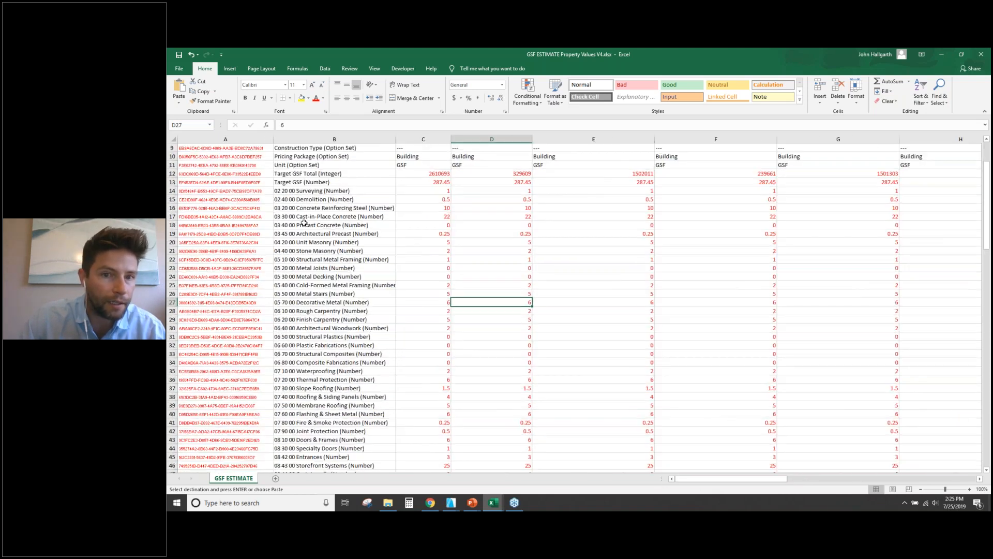
scroll(305, 223, up, 4)
drag(717, 480, 684, 481)
click(477, 331)
click(468, 268)
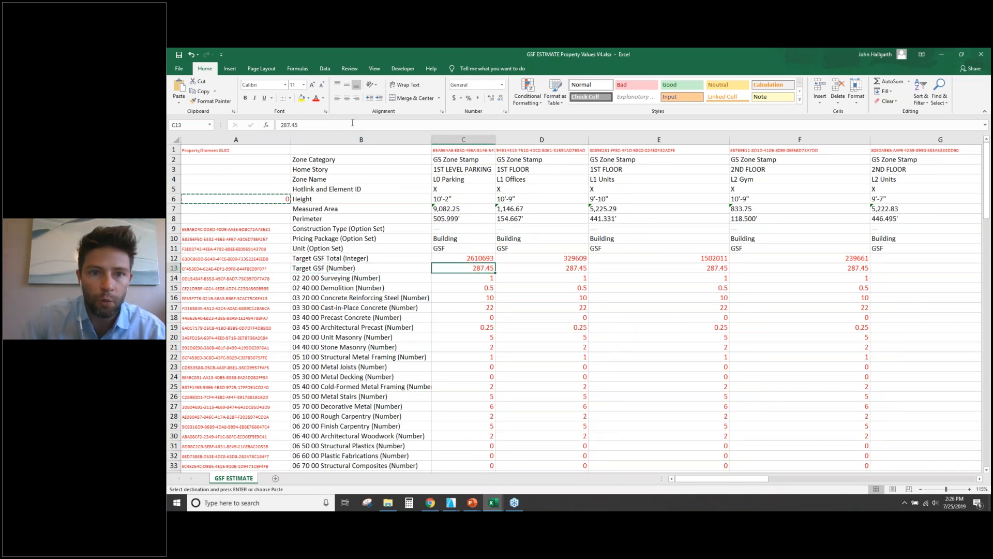
key(Escape)
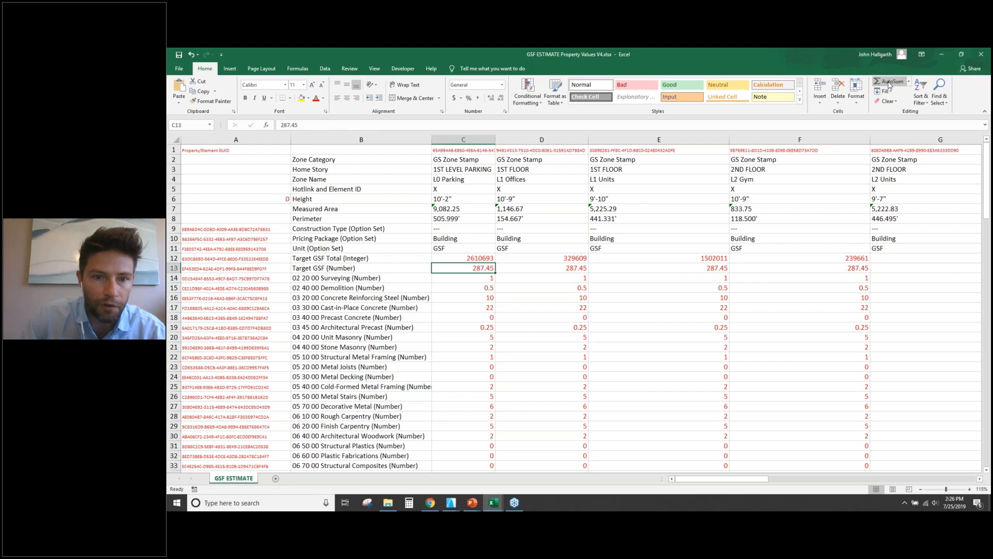
Replace L0 Parking's Target GSF in C13 with an AutoSum of the CSI values below it, starting at C14.
click(888, 83)
drag(444, 277, 441, 509)
drag(438, 510, 443, 454)
key(Return)
key(Escape)
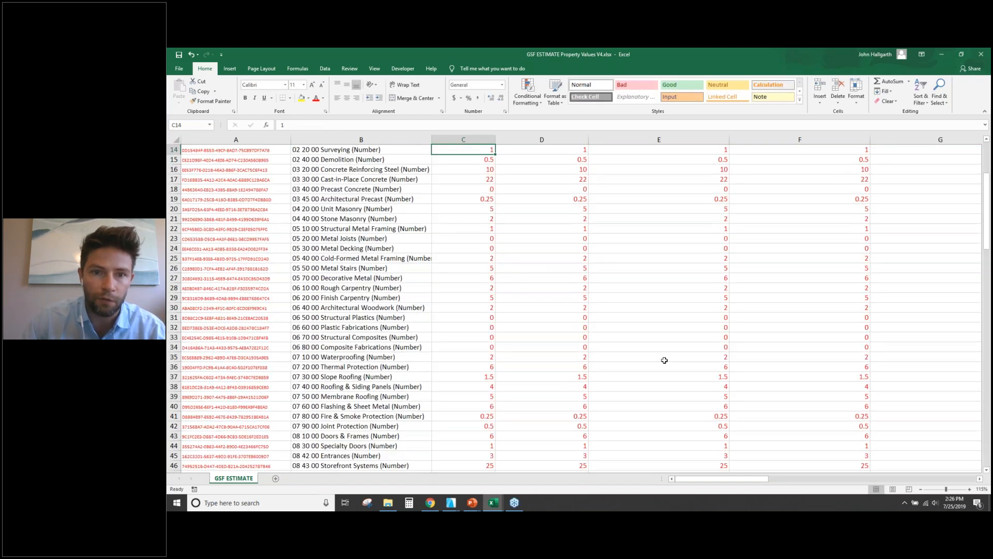
scroll(569, 310, up, 5)
click(468, 268)
Set L0 Parking's Concrete Reinforcing Steel to 12 and Cast-in-Place Concrete to 24.
click(473, 315)
key(Up)
key(Up)
text(12)
key(Return)
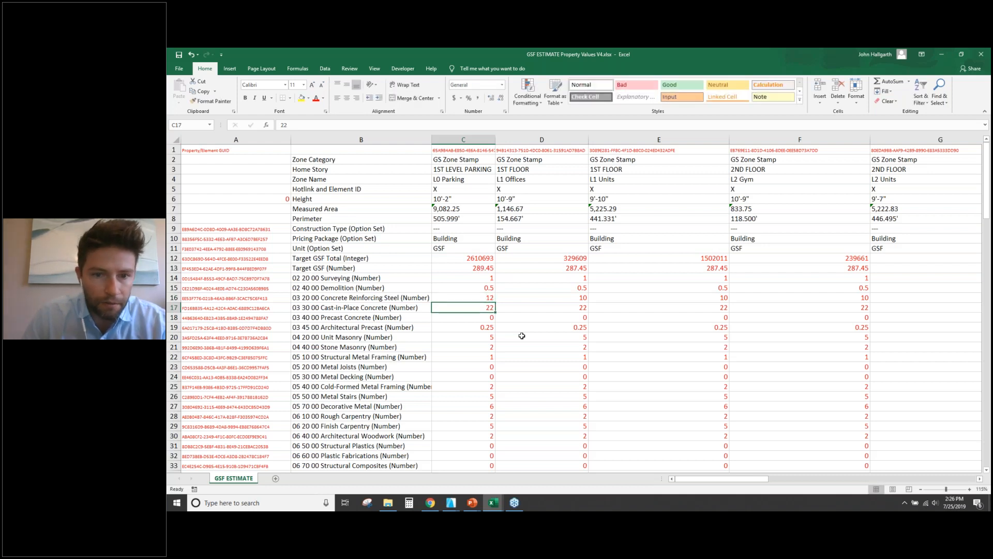
text(24)
key(Return)
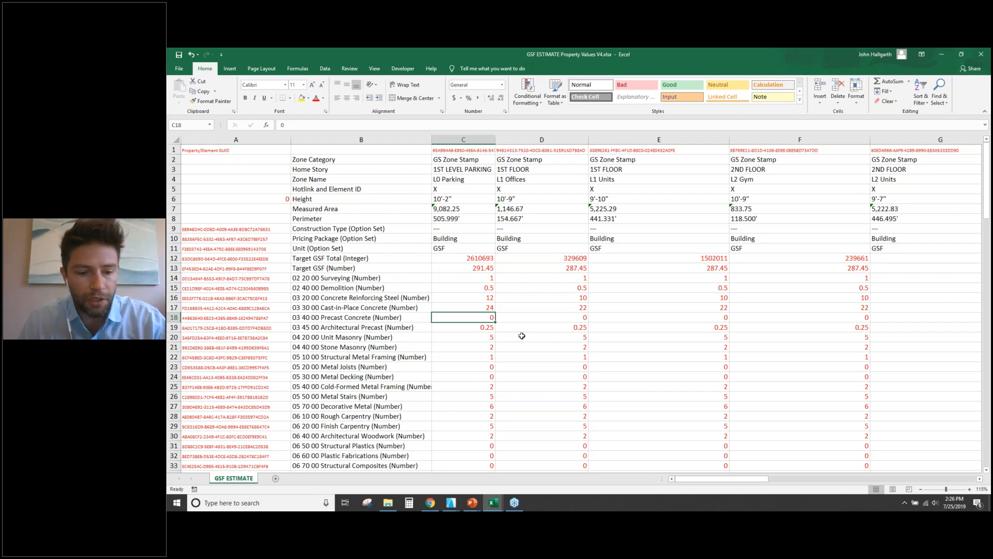
Set L0 Parking's Precast Concrete to 5 and Unit Masonry to 8.
text(5)
key(Return)
key(Return)
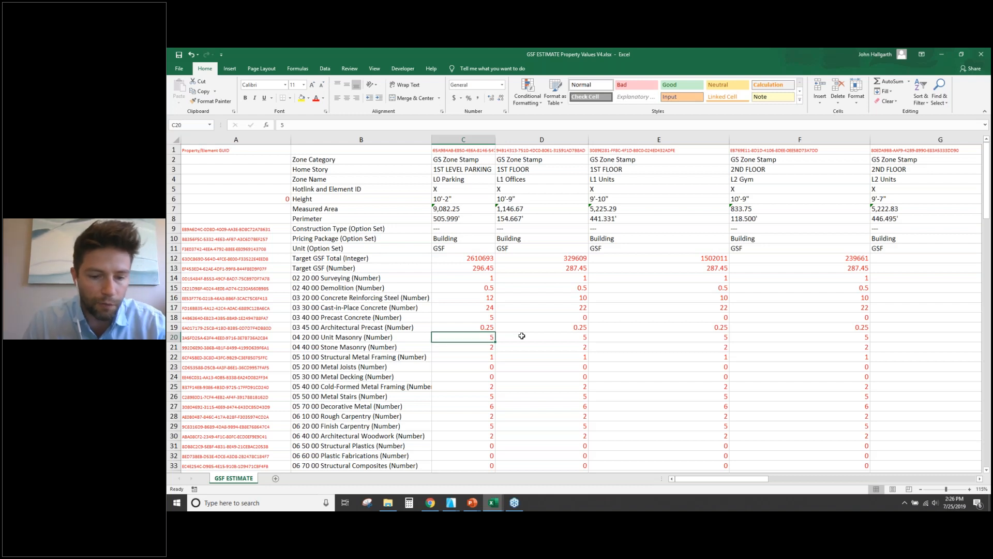
text(8)
key(Return)
key(Down)
key(Down)
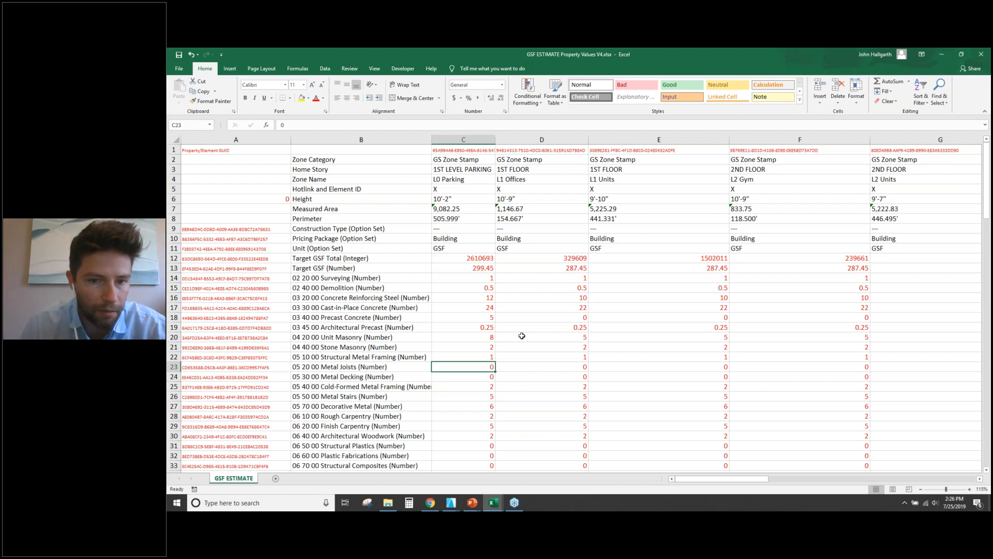
click(498, 329)
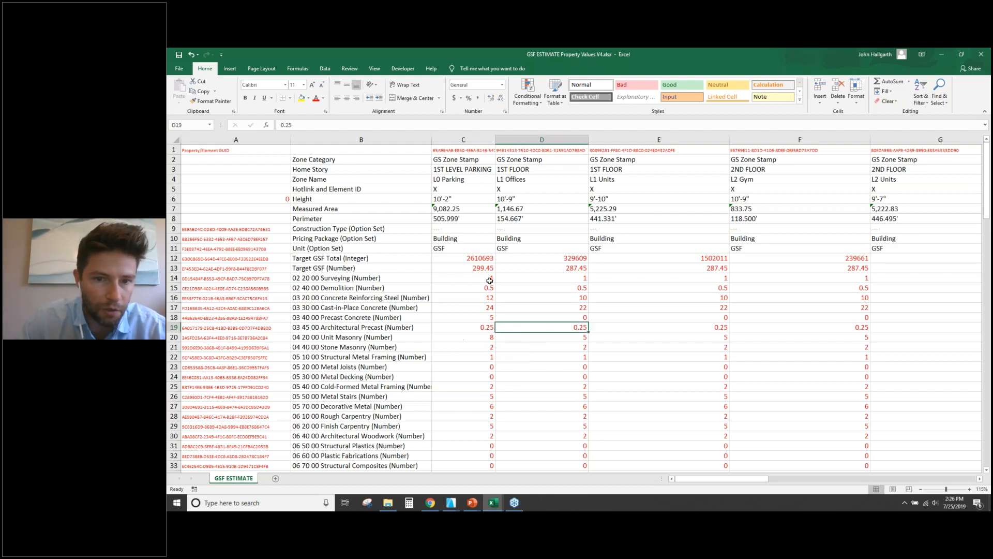
click(474, 289)
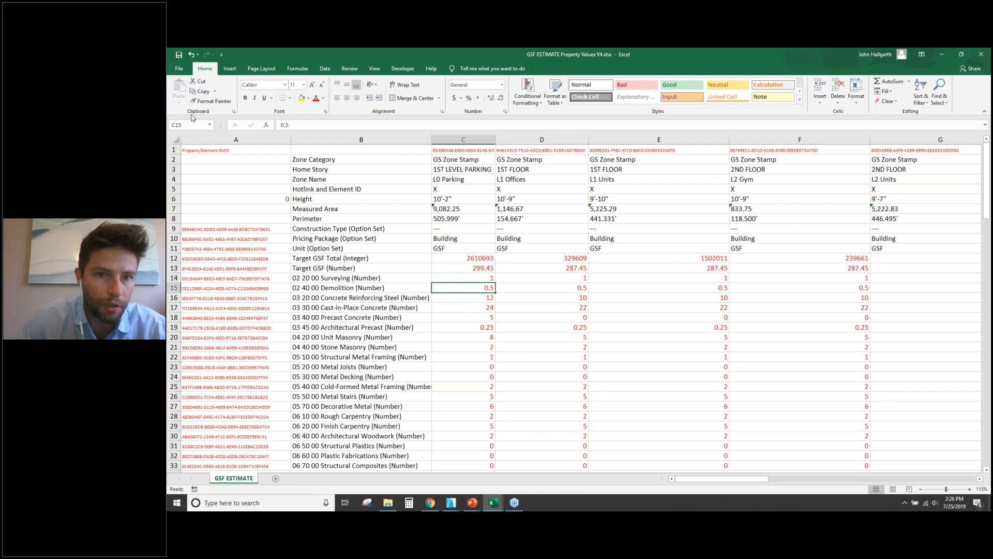
Minimize the edited property values workbook and switch to the TEST RUN project in Archicad.
click(179, 68)
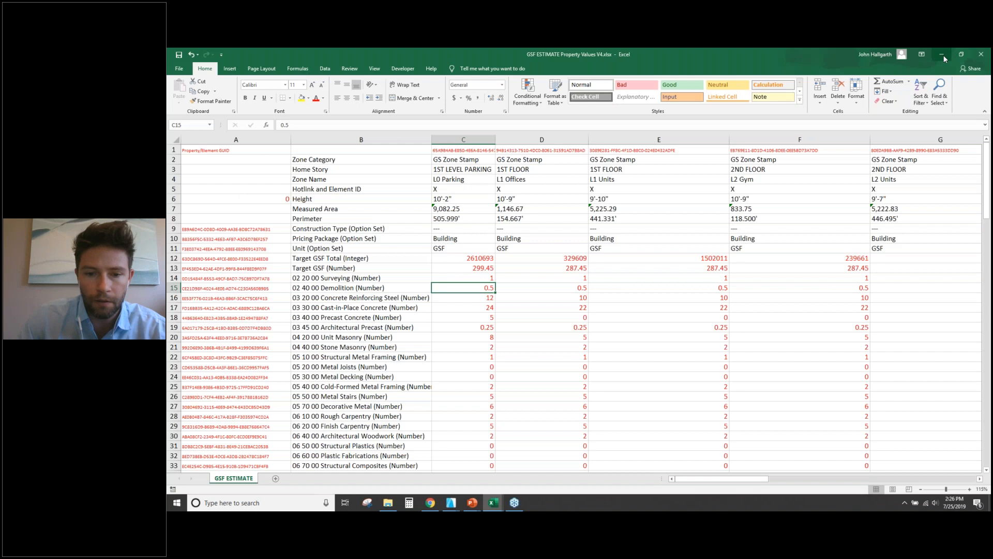
click(942, 55)
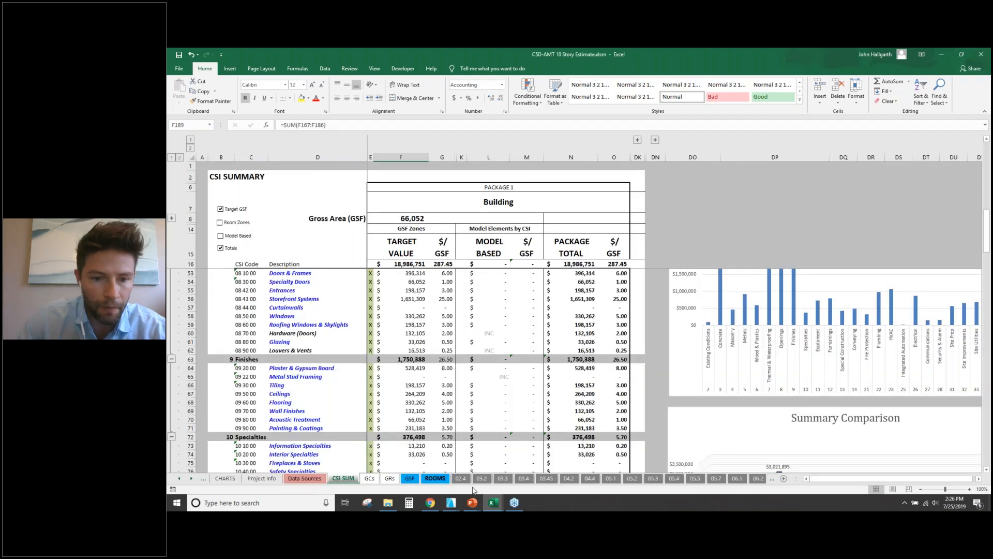
mouse_move(454, 506)
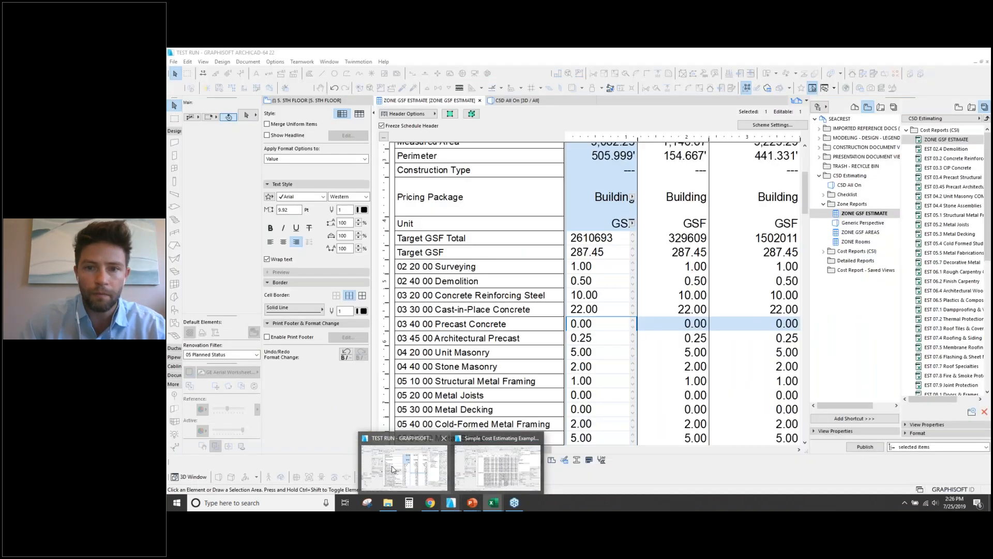
click(393, 469)
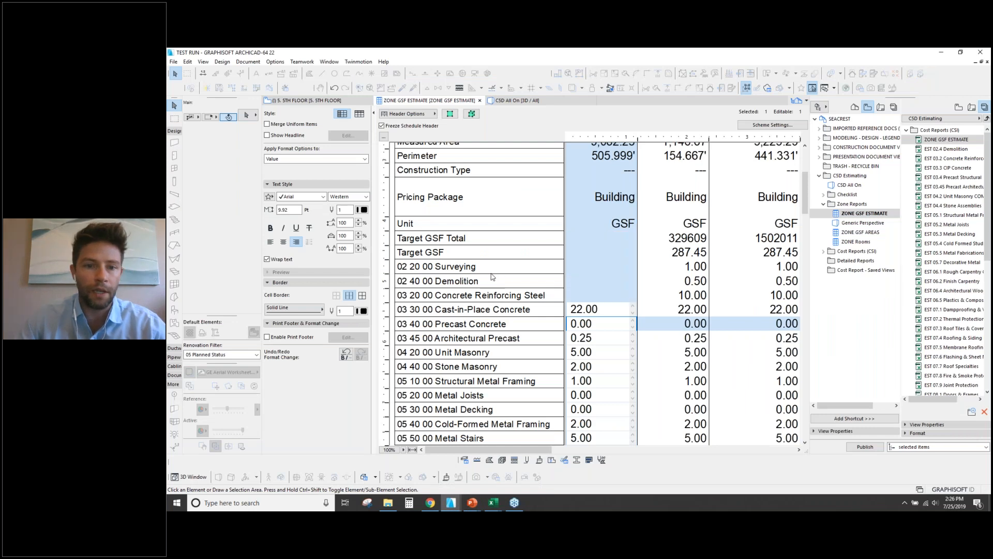
Load GSF ESTIMATE Property Values V4.xlsx for importing property values into the project's elements.
click(439, 264)
click(173, 62)
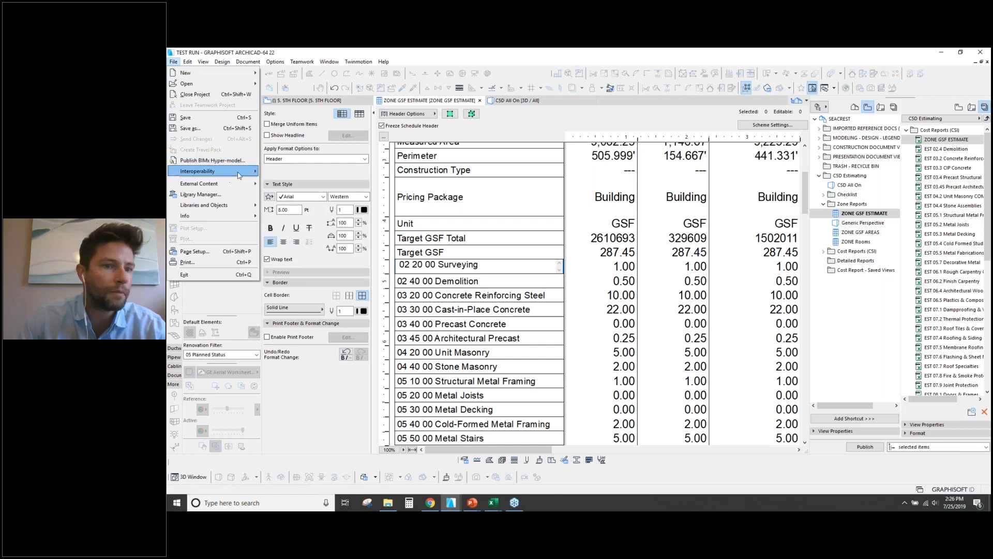
mouse_move(238, 172)
mouse_move(335, 206)
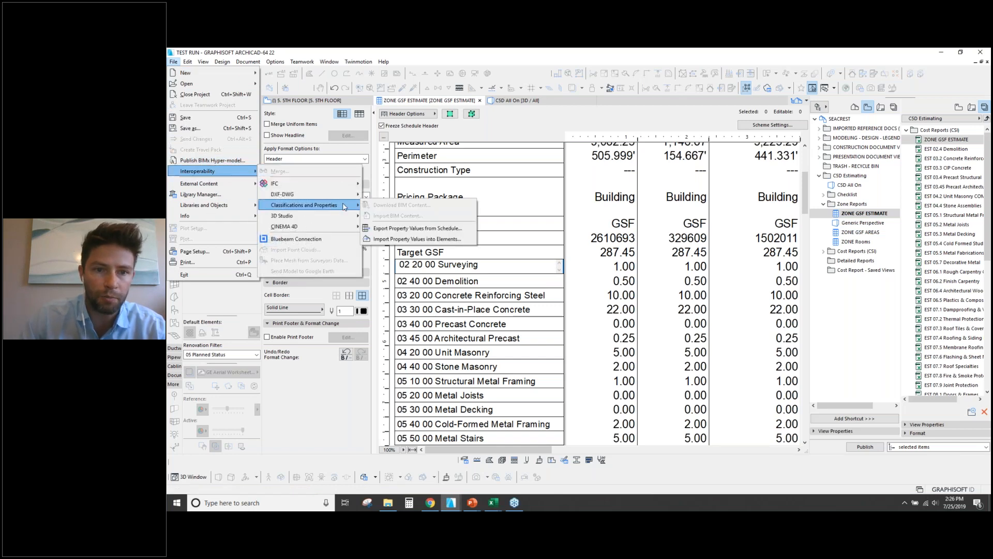
click(403, 239)
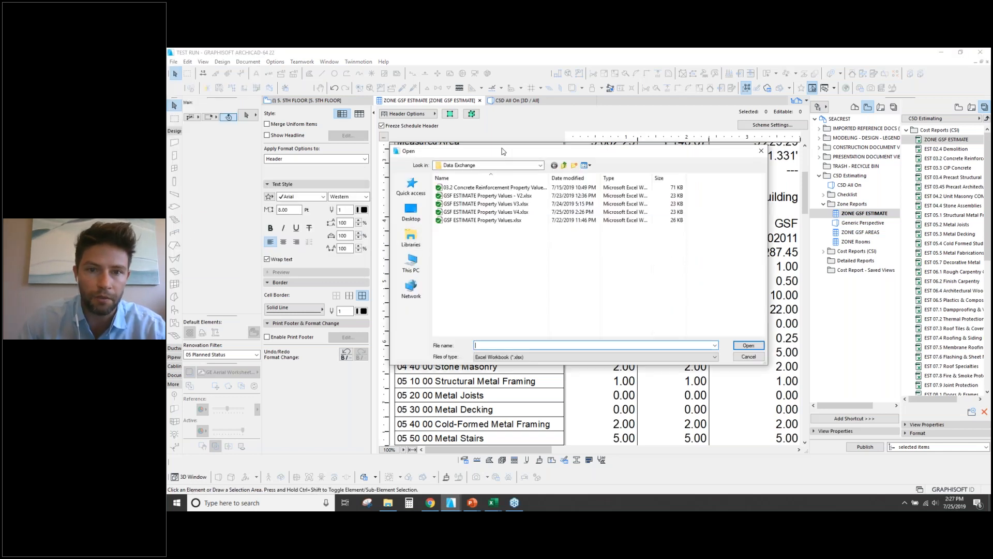
drag(504, 154, 396, 186)
click(376, 243)
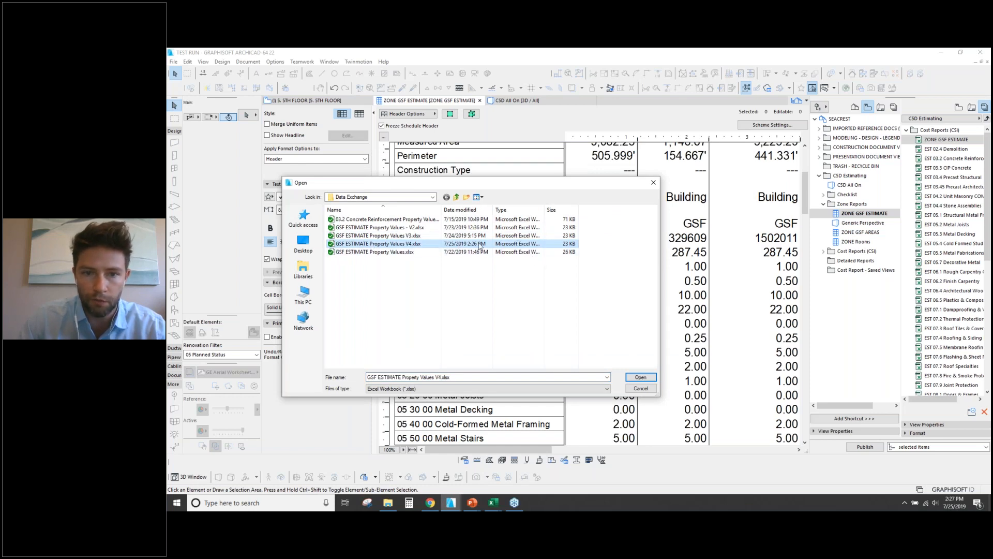
click(641, 377)
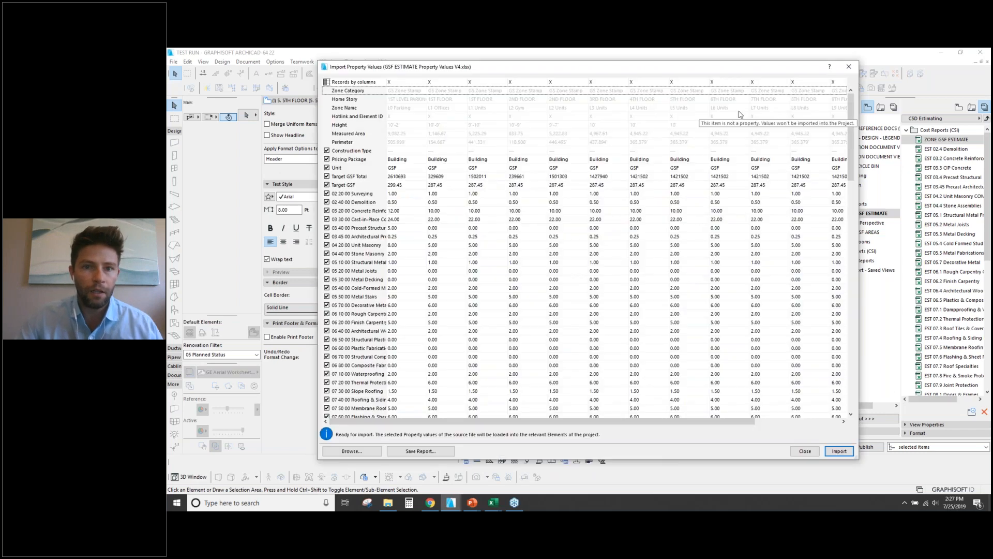
Exclude Target GSF Total and Target GSF from the import and bring the remaining property values into the zones.
drag(852, 147, 869, 106)
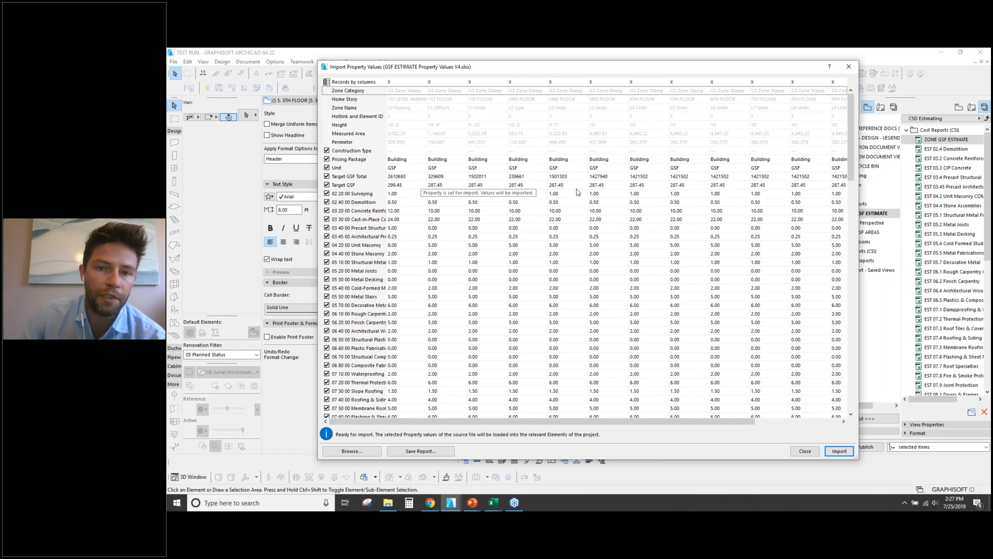
click(327, 176)
click(327, 185)
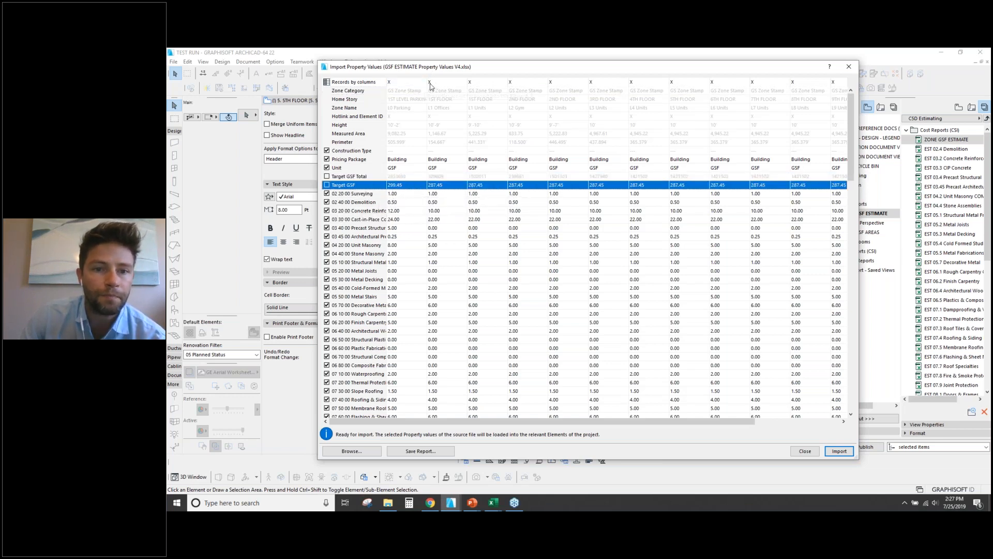
drag(423, 73, 407, 85)
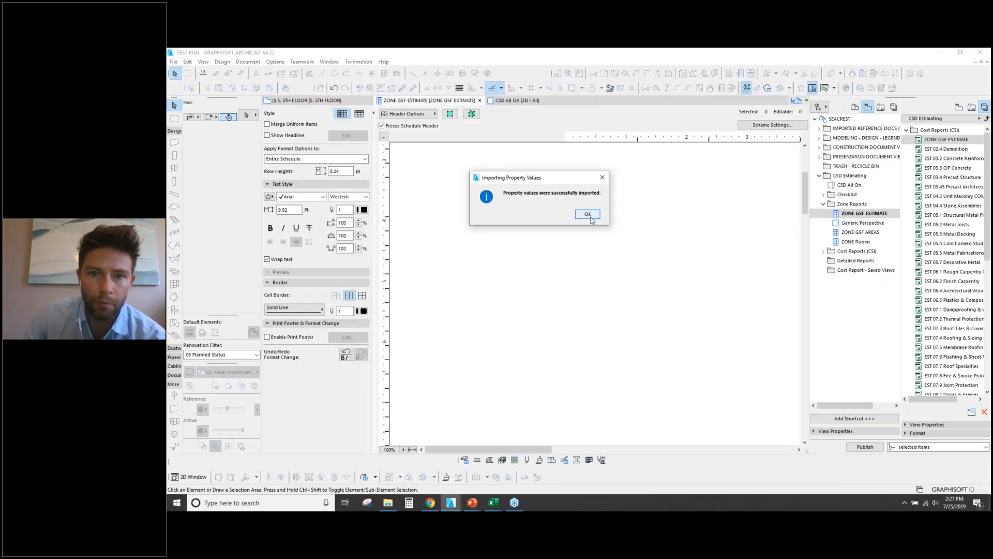
click(589, 215)
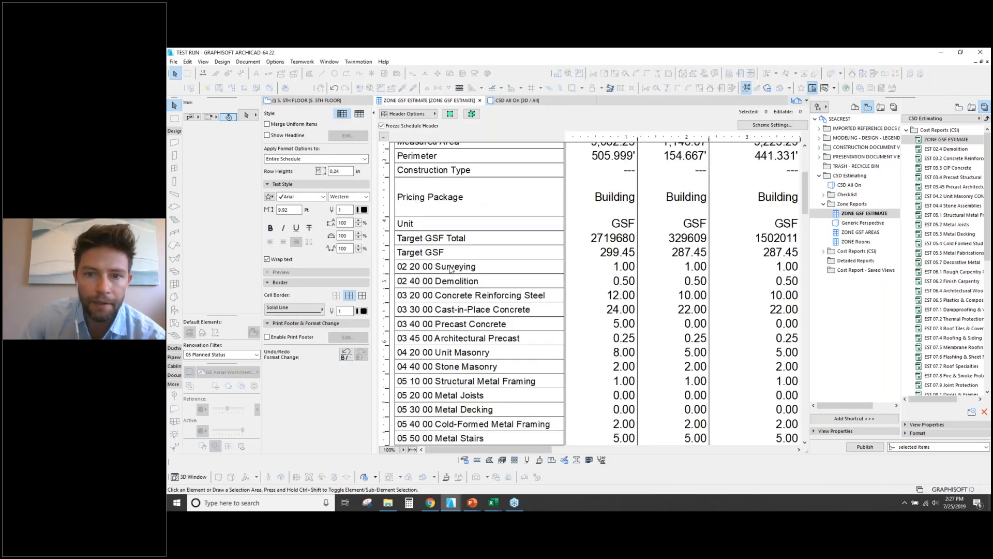
Check L0 Parking's imported Target GSF and CSI cost values in the zone schedule.
scroll(562, 250, down, 2)
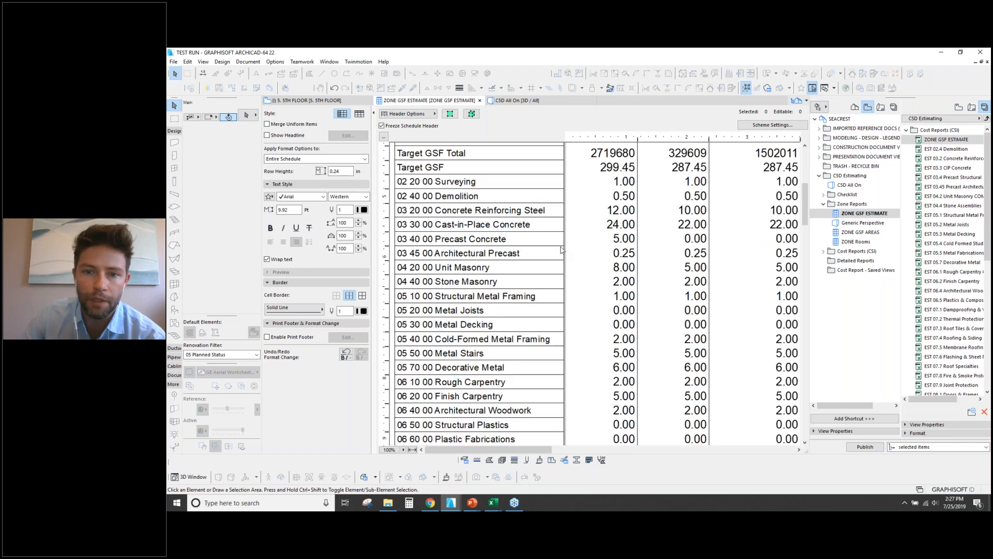
scroll(549, 335, up, 4)
click(600, 337)
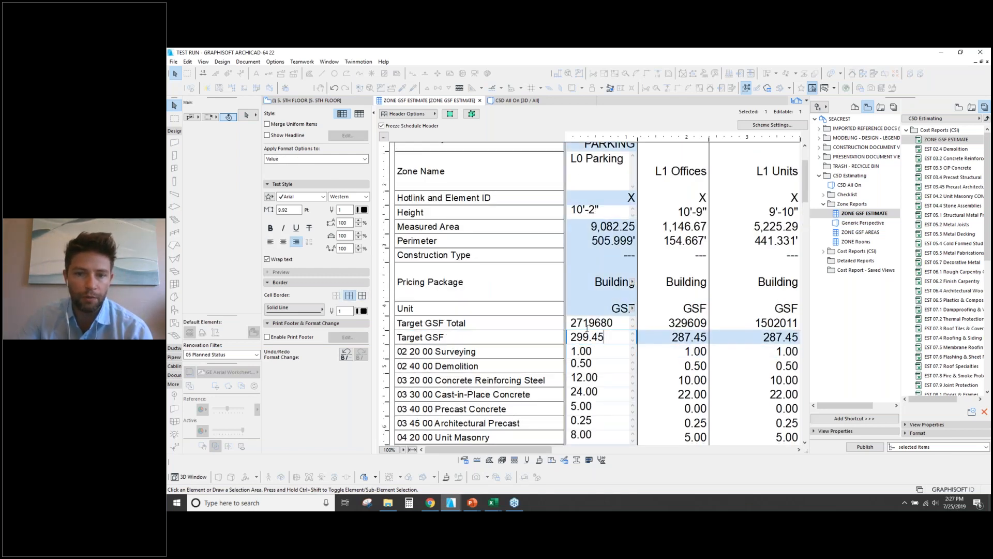
Try overwriting L0 Parking's 02 20 00 Surveying value with 0, and restore it to 1.
drag(577, 351, 563, 350)
text(0)
drag(577, 351, 565, 351)
text(1)
click(615, 380)
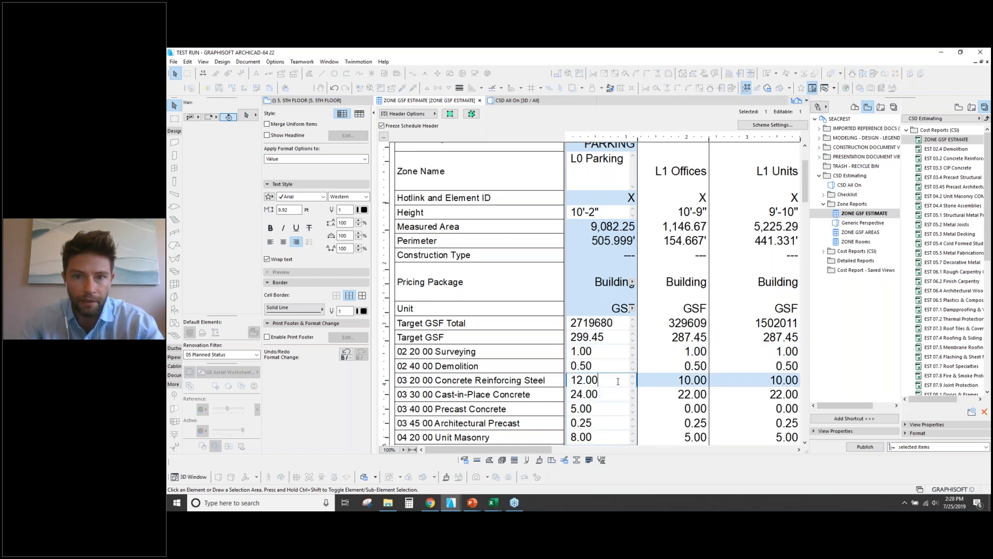
click(612, 337)
click(616, 323)
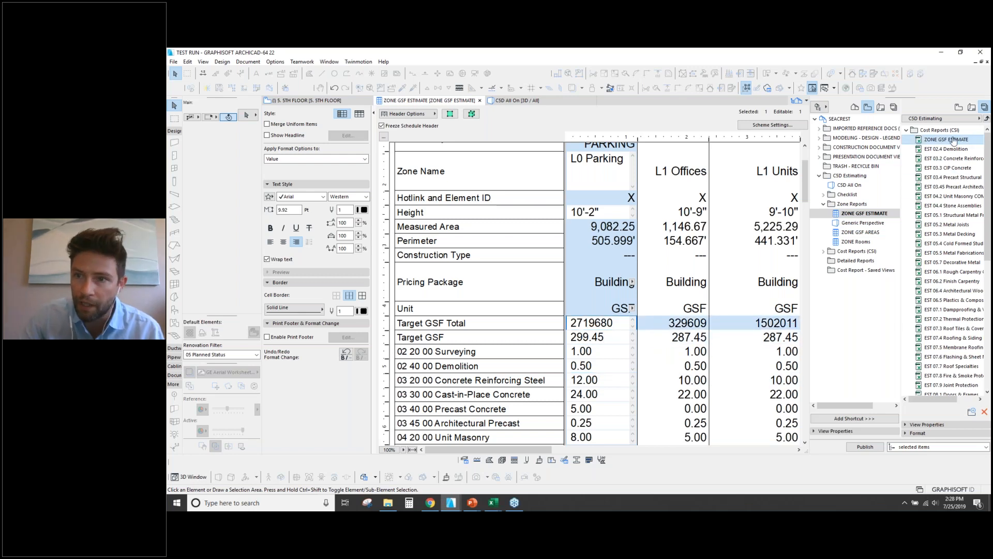
Publish the ZONE GSF ESTIMATE report and switch to the CSD-AMT 10 Story Estimate workbook in Excel.
click(865, 446)
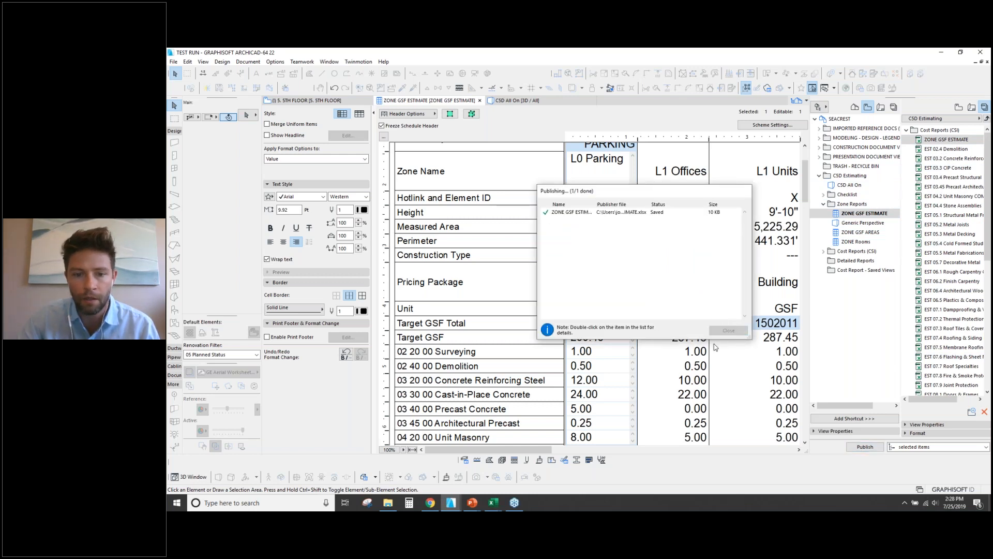
click(728, 331)
mouse_move(493, 503)
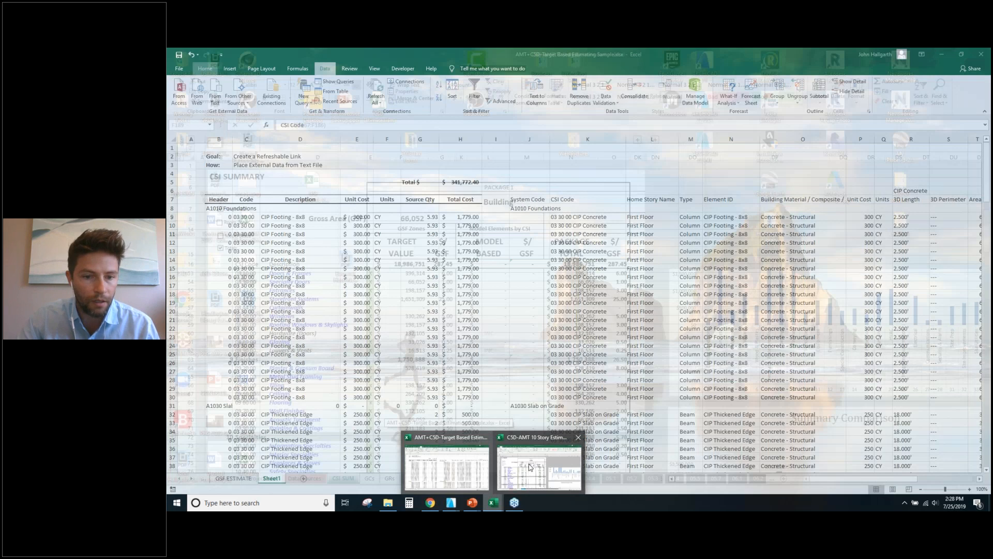
click(511, 469)
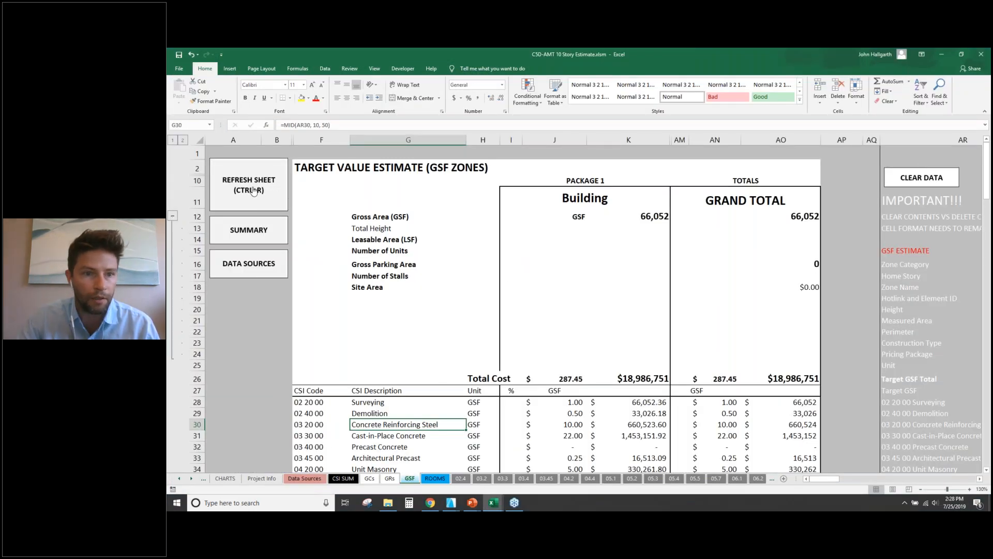
Refresh the GSF target value sheet and check its total cost and the concrete costs per GSF.
click(252, 192)
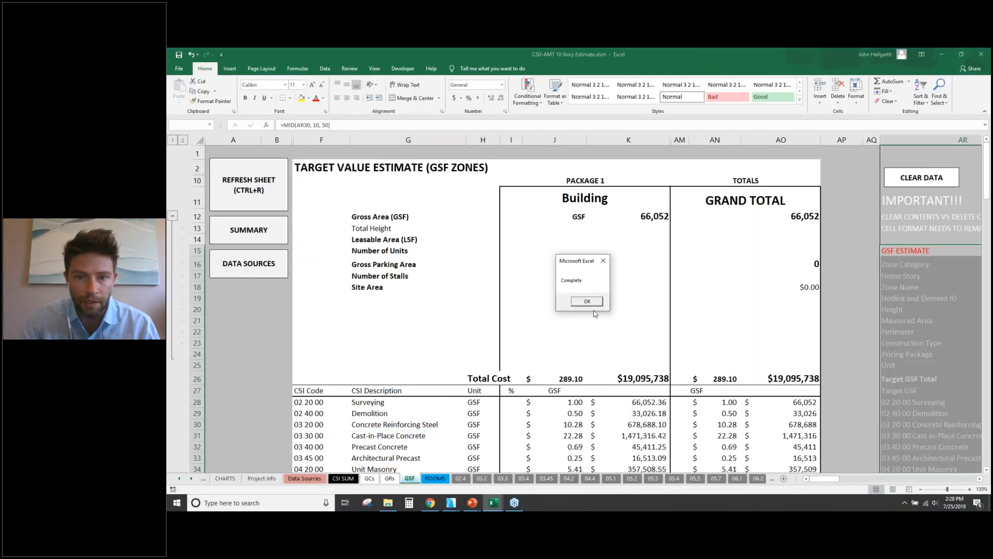
key(Return)
drag(569, 379, 654, 379)
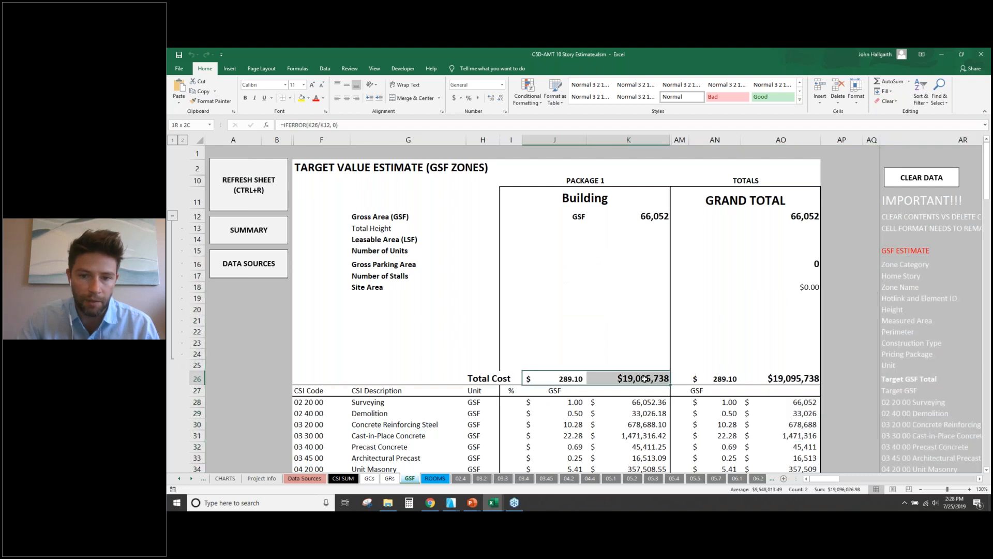
click(634, 436)
scroll(551, 401, down, 3)
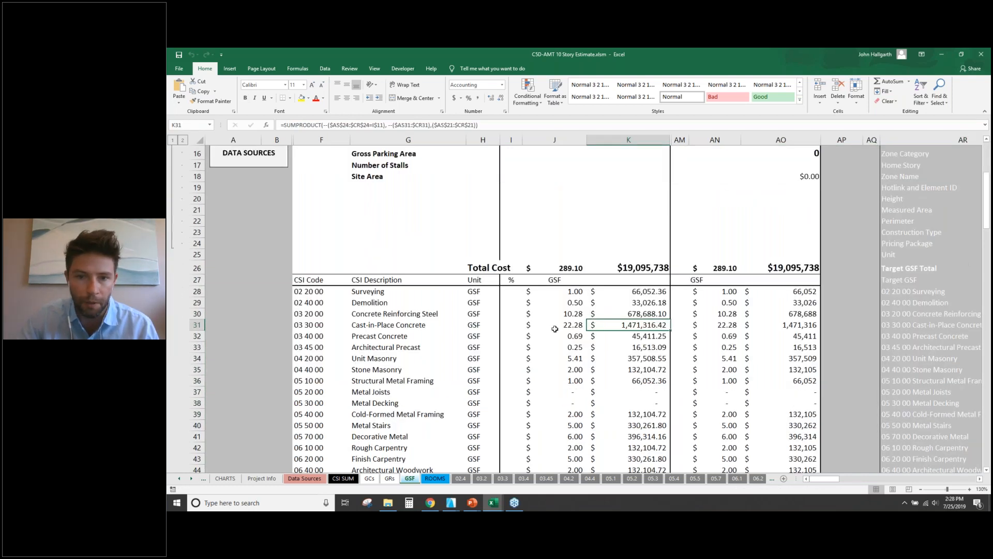
drag(560, 313, 569, 326)
scroll(569, 331, up, 3)
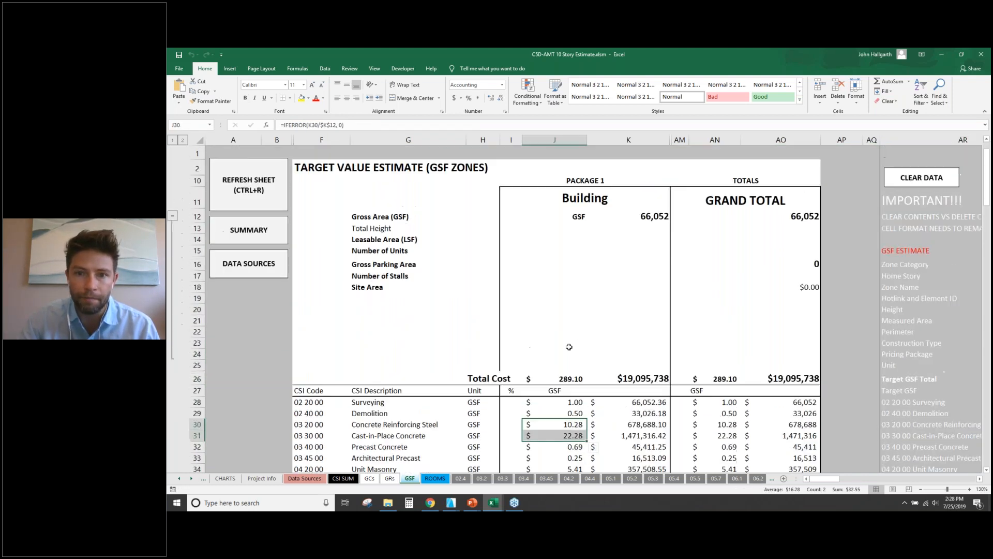
Open the CSI Summary sheet and examine the Building package's target values by division and the cost chart.
click(266, 243)
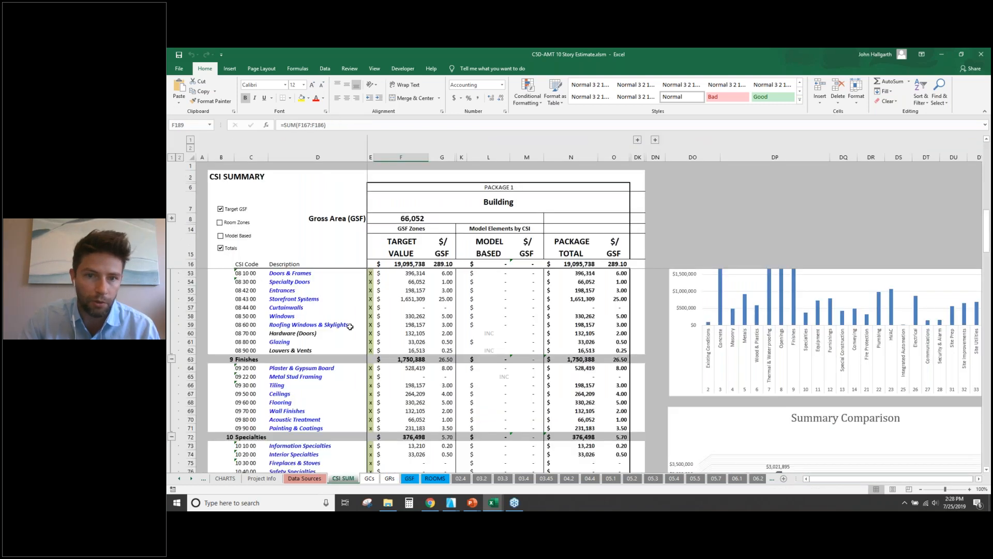
scroll(445, 355, up, 6)
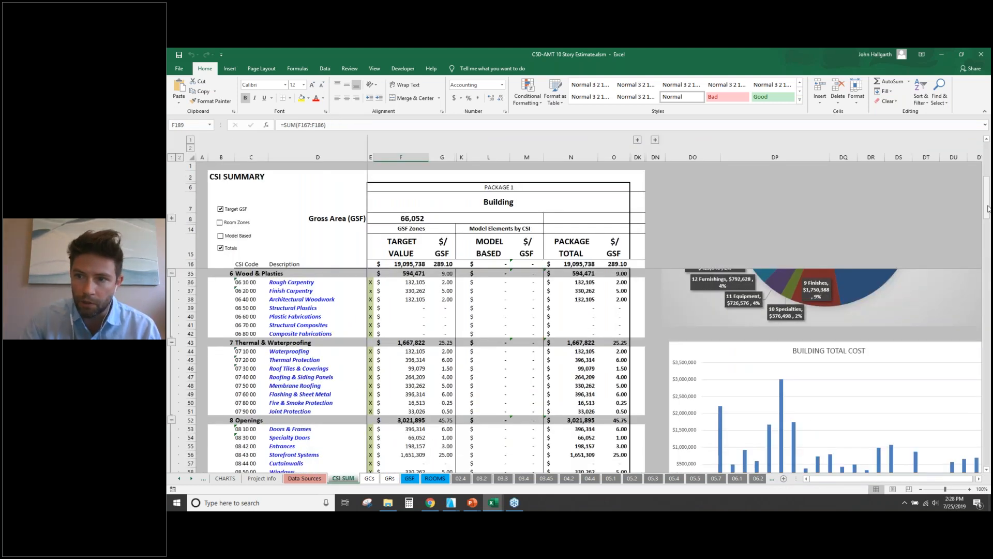
scroll(499, 285, up, 6)
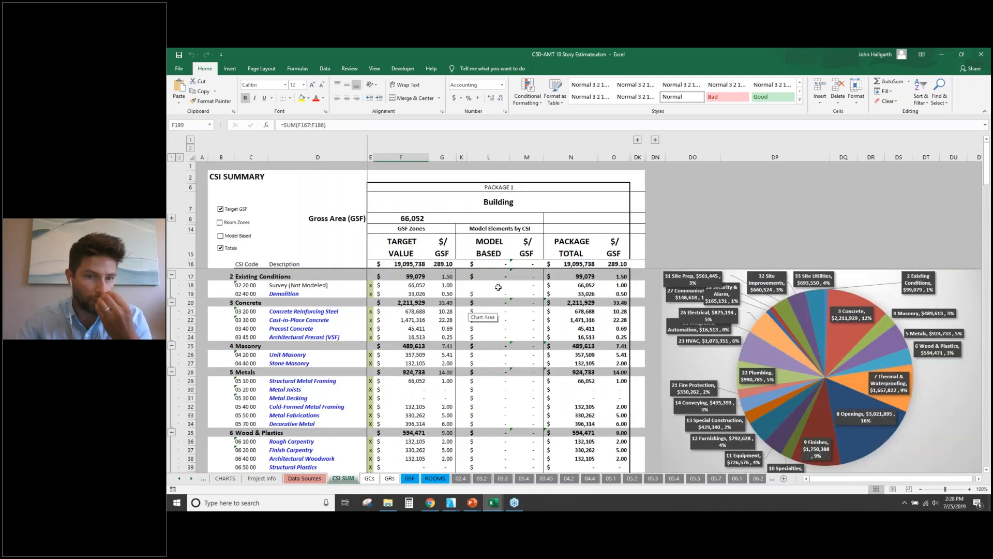
click(494, 327)
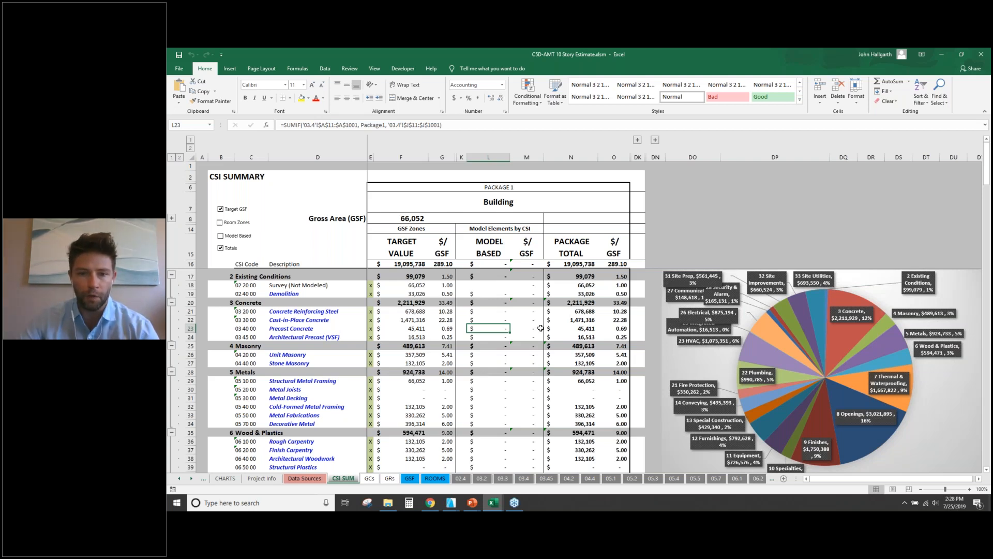
mouse_move(430, 503)
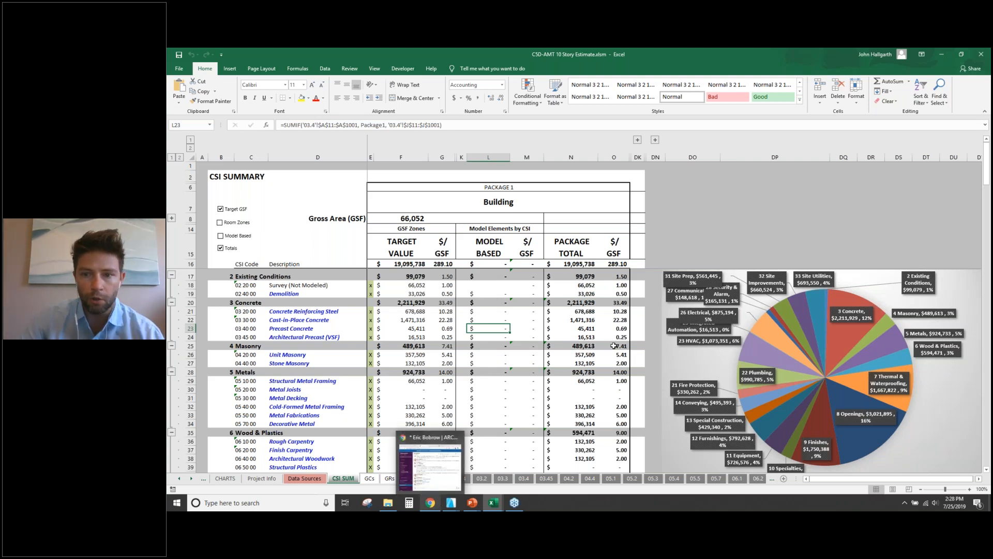
scroll(545, 329, down, 2)
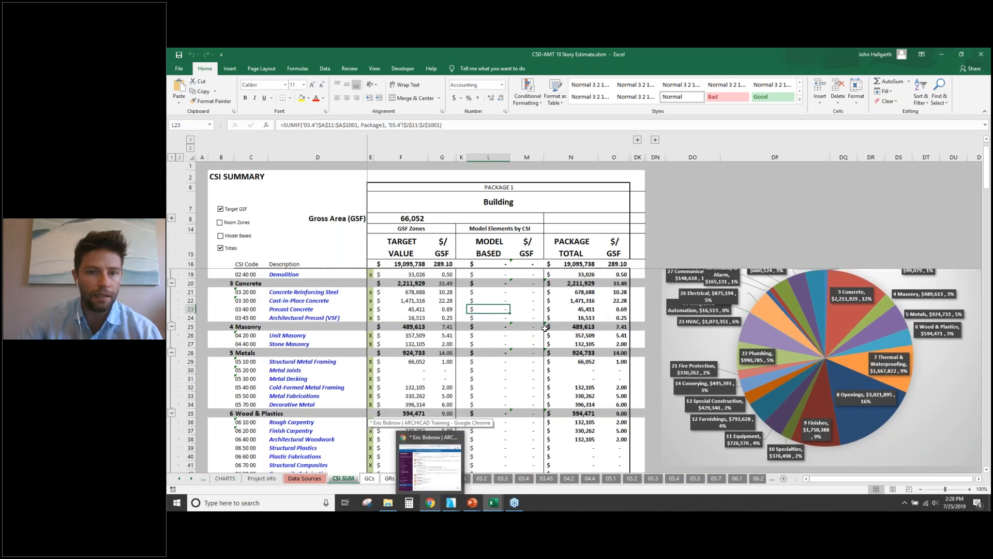
scroll(352, 276, up, 2)
key(Up)
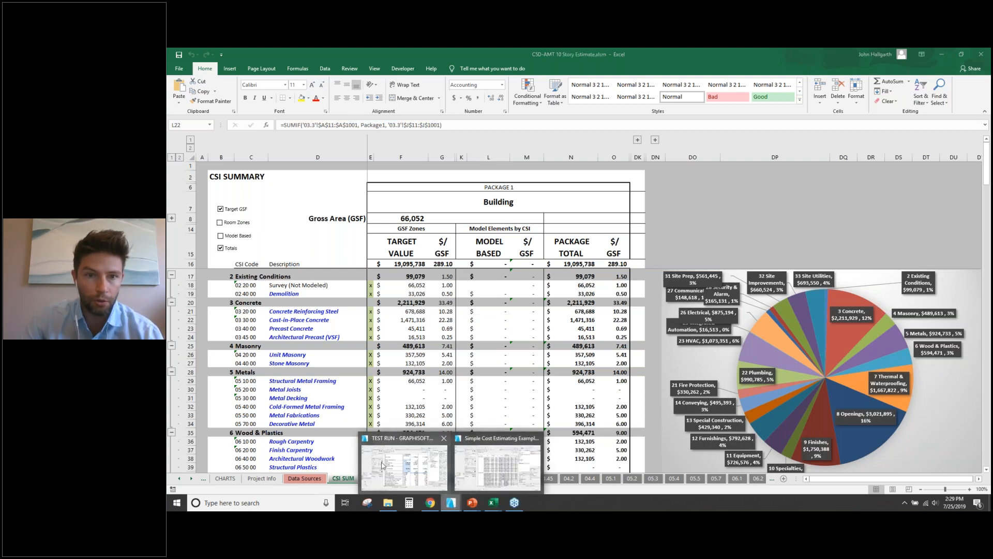
Switch to the TEST RUN project in Archicad and open the EST 03.3 CIP Concrete schedule.
click(399, 469)
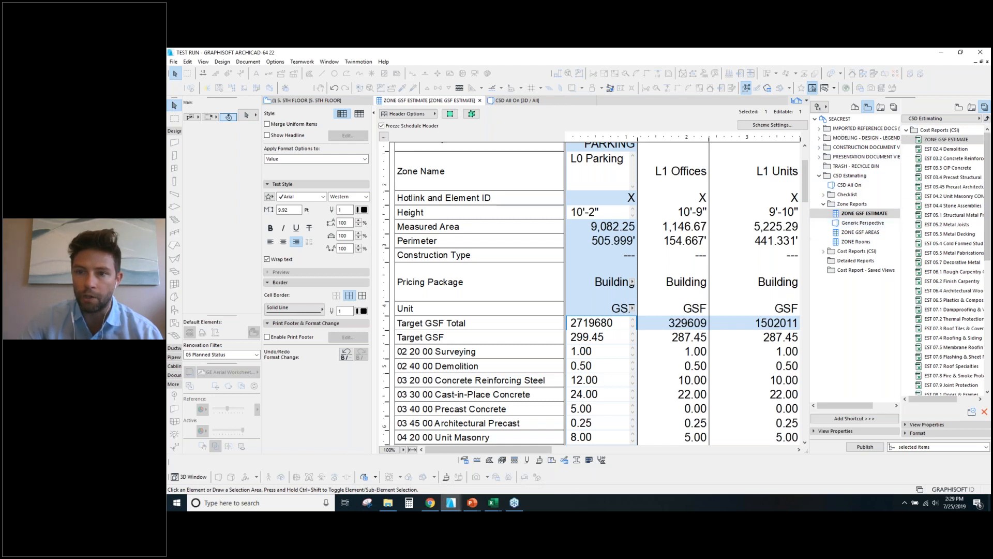
double_click(942, 172)
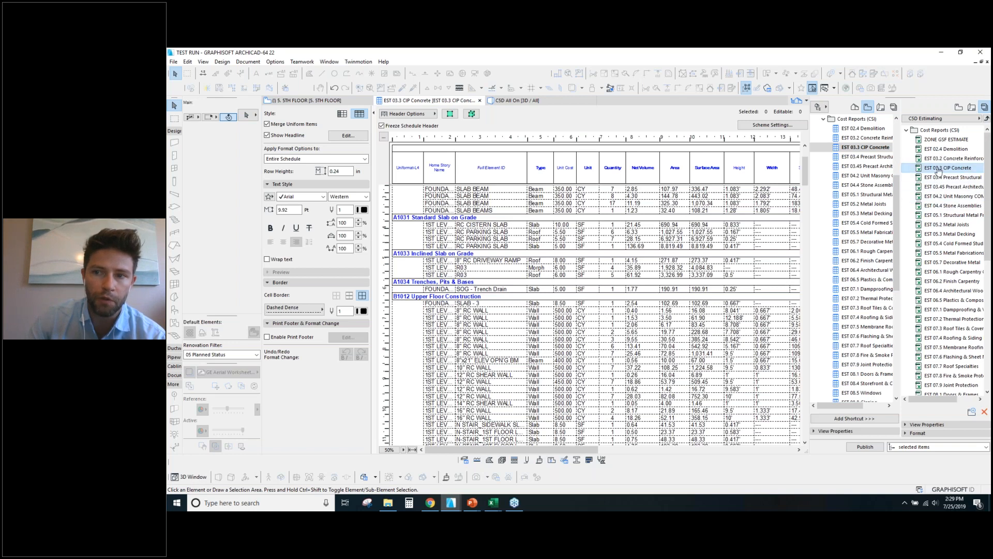
drag(941, 375, 936, 271)
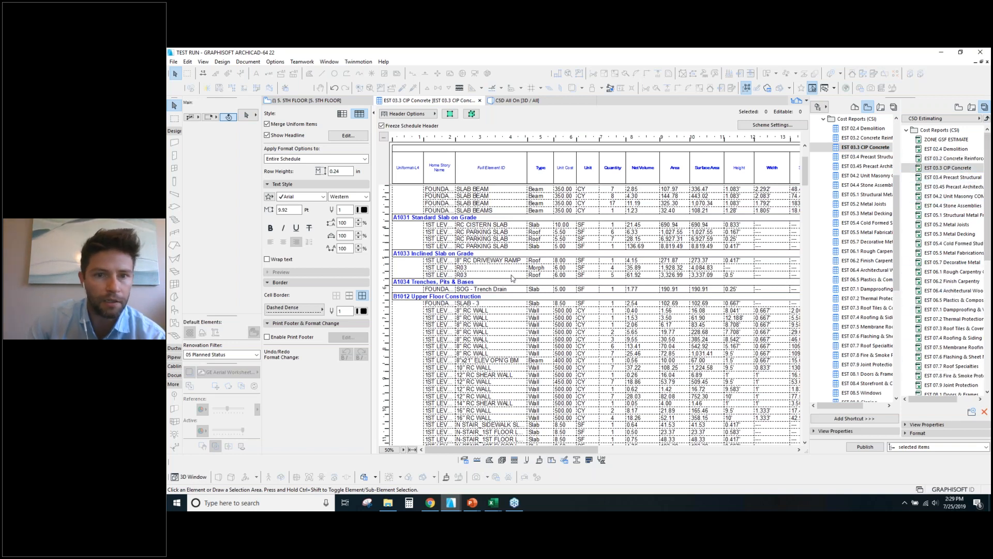
drag(805, 167, 809, 453)
drag(808, 317, 807, 171)
Examine the CIP Concrete schedule's Uniformat headings and a core pile cap row's element ID, type, unit cost, unit options and net volume.
click(409, 190)
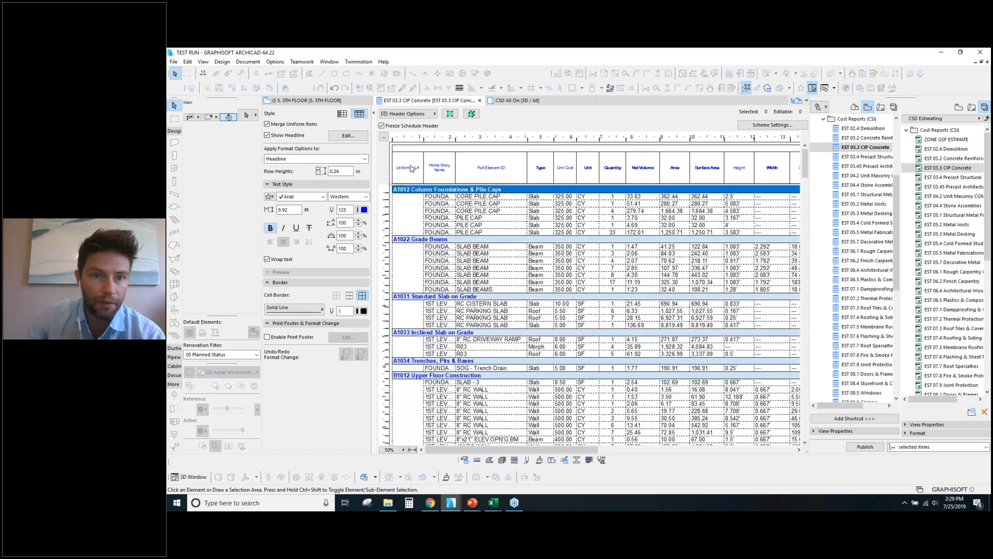
click(410, 164)
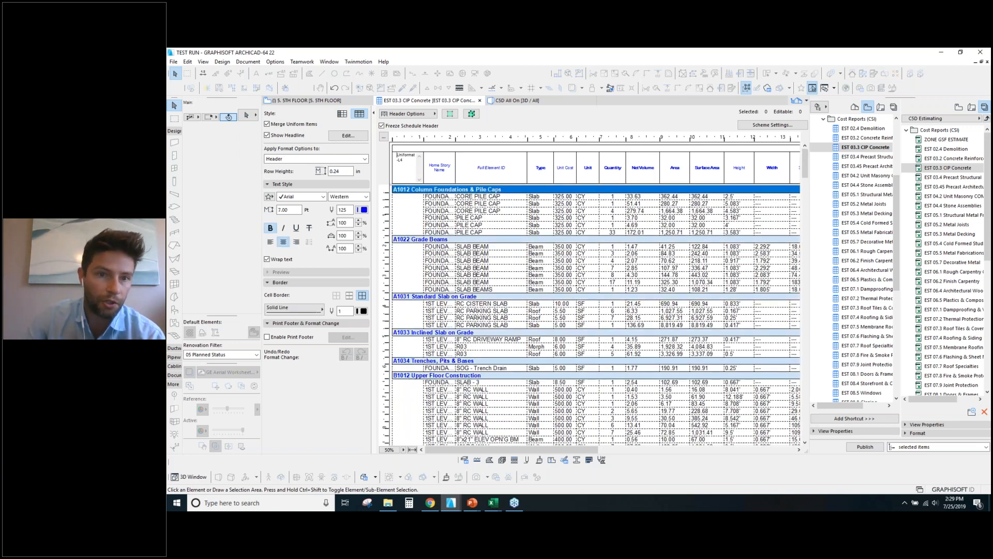
click(409, 191)
click(494, 210)
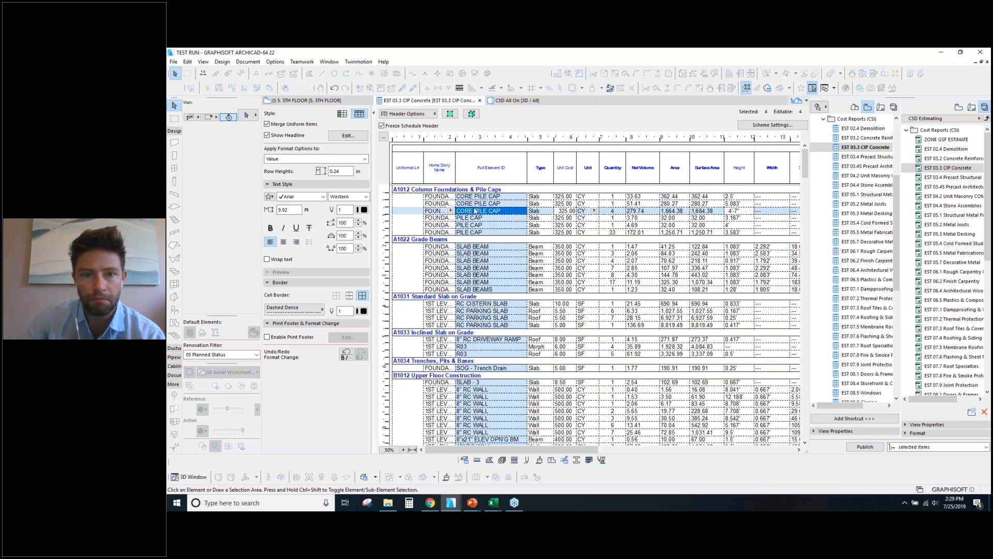
click(450, 211)
click(547, 214)
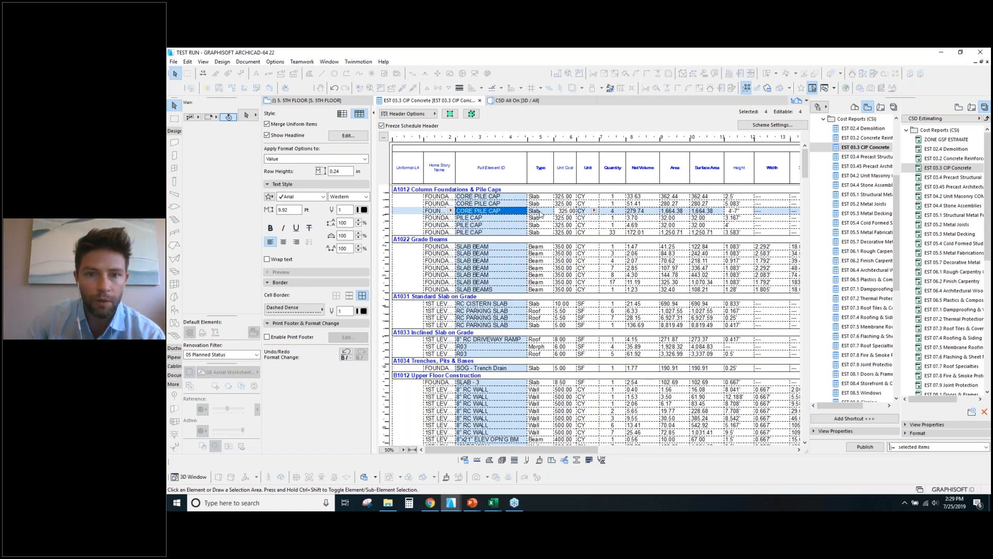
click(540, 211)
click(594, 211)
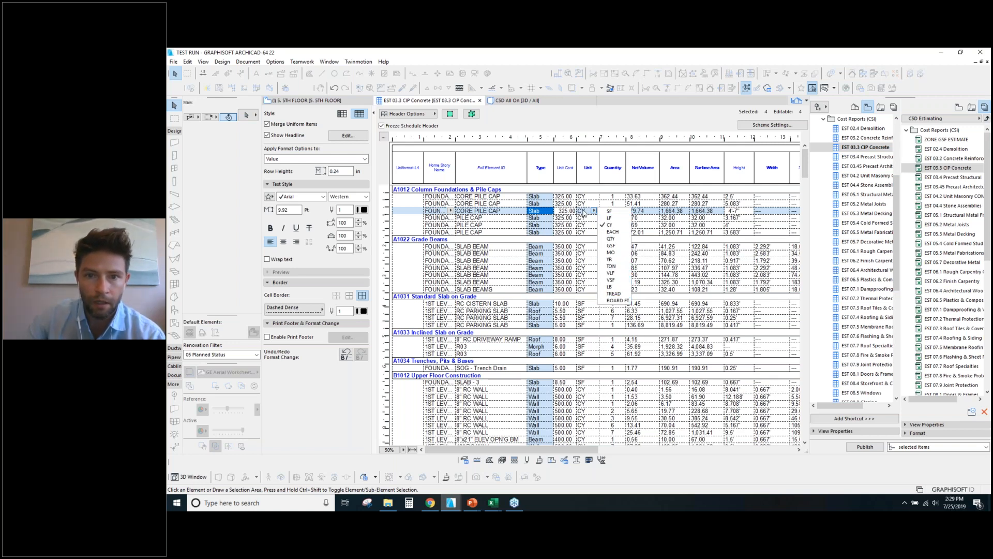
click(584, 212)
click(562, 211)
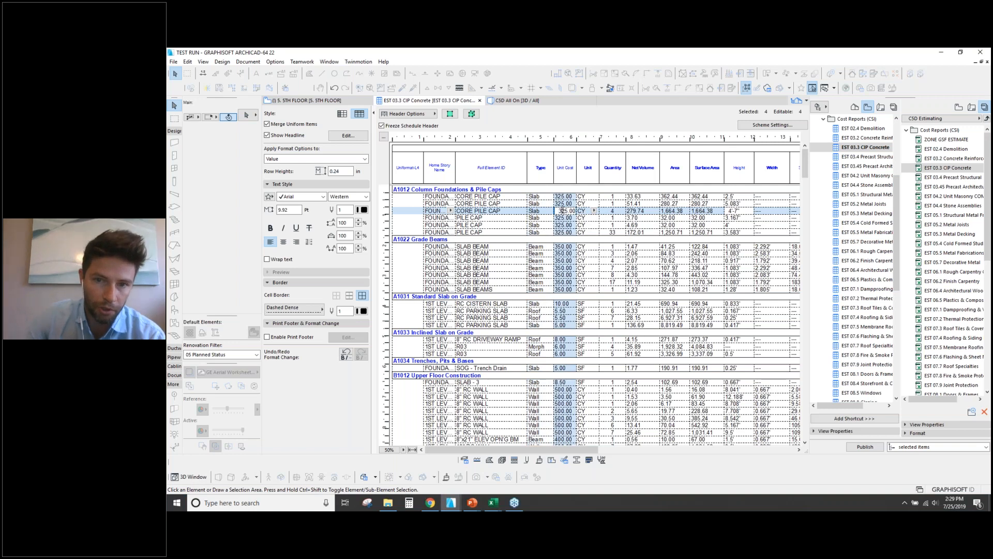
click(640, 211)
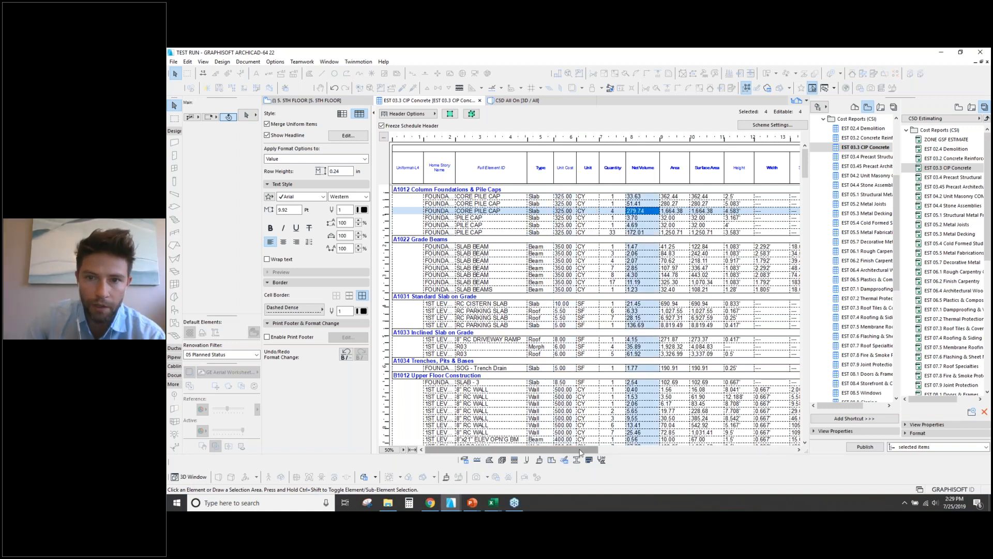
Review the Package and CSI Code options for the core pile cap row, keeping 03 30 00 Cast-in-Place Concrete.
drag(586, 453, 783, 456)
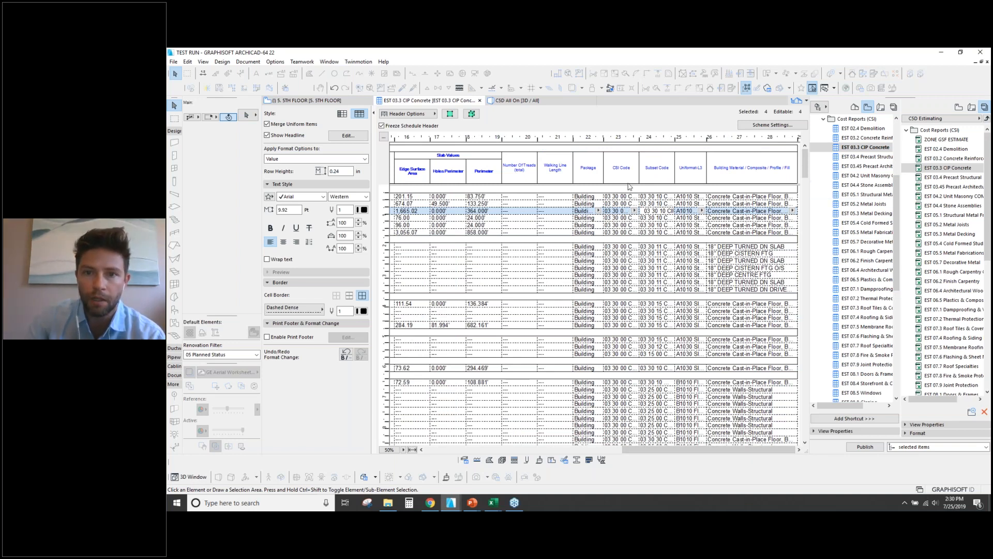
click(598, 211)
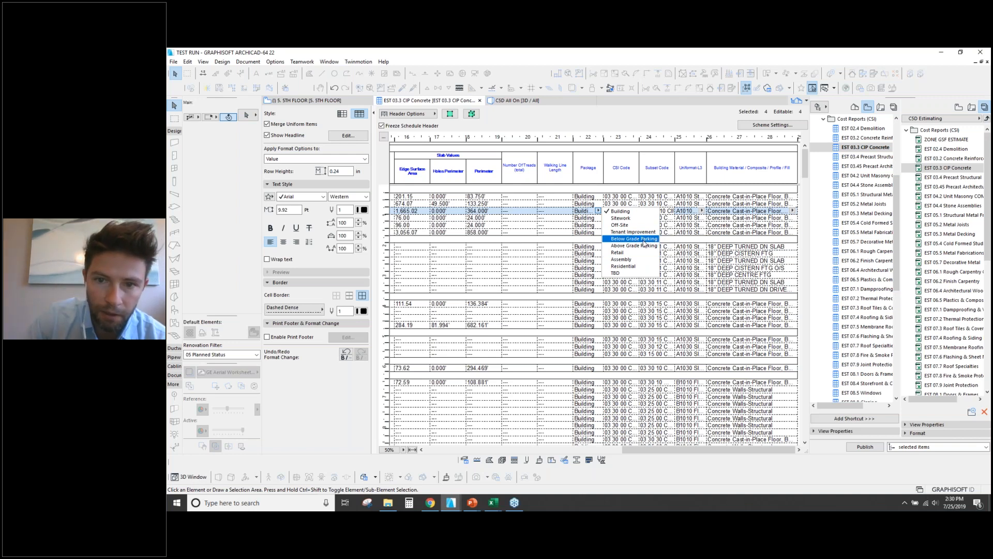
click(585, 215)
click(633, 211)
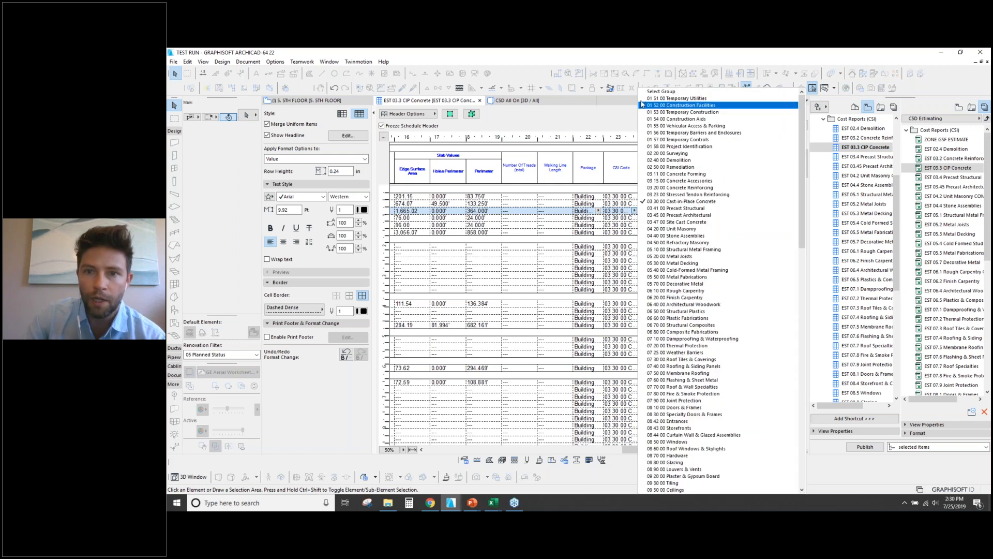
mouse_move(802, 173)
mouse_down()
mouse_move(799, 413)
mouse_move(797, 172)
mouse_up()
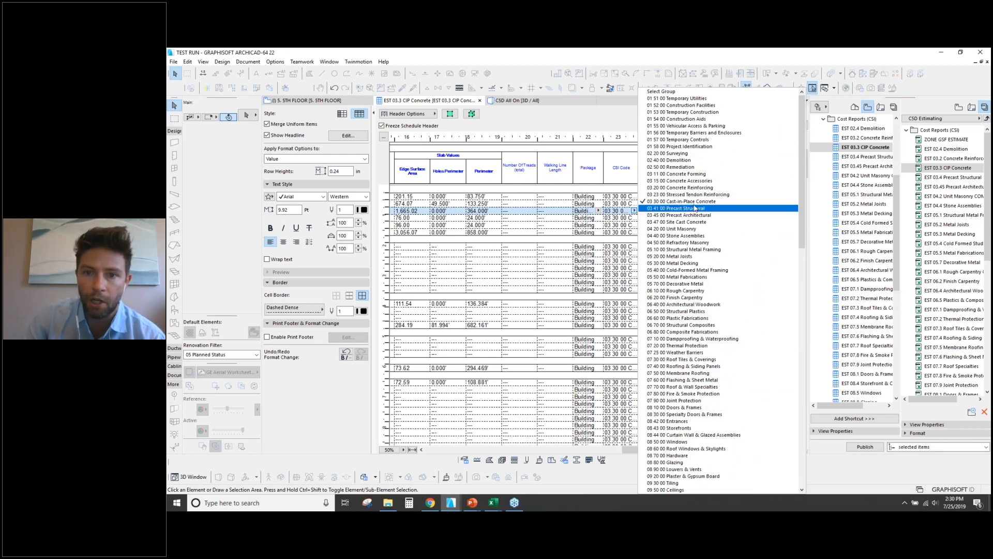
click(678, 202)
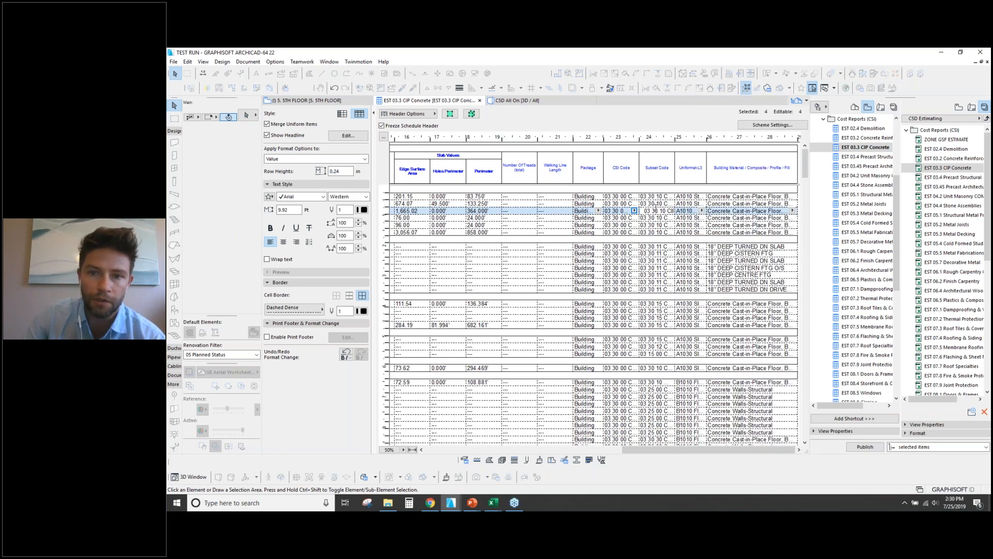
Widen the Subset Code column to fit its text and review the row's Uniformat Level 3 and building material options.
click(655, 209)
double_click(675, 138)
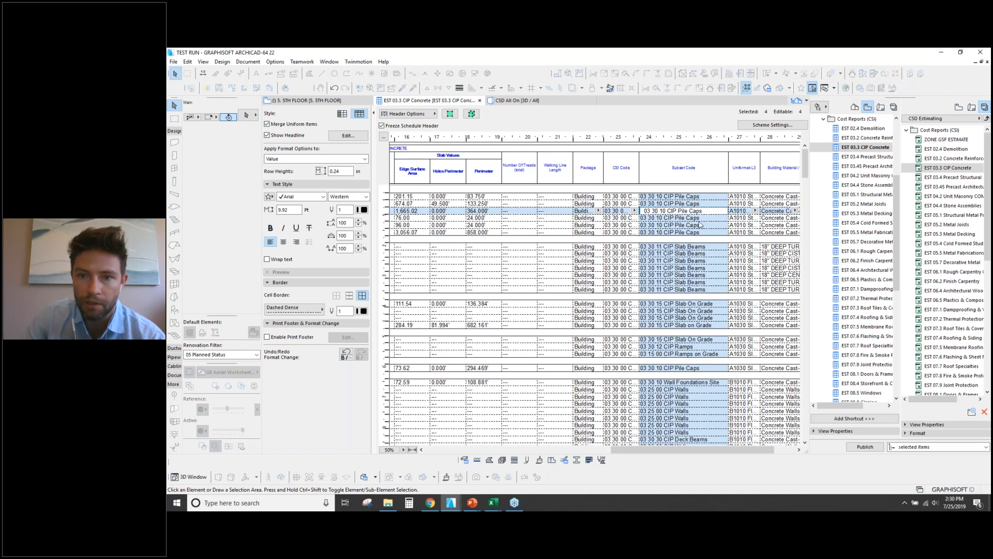
click(756, 212)
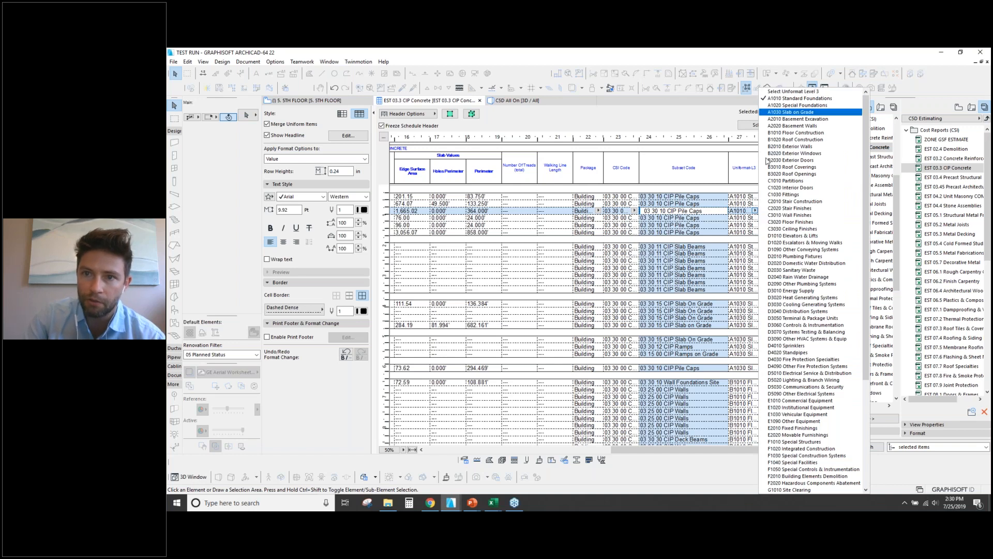
mouse_move(866, 149)
mouse_down()
mouse_move(867, 175)
mouse_move(866, 148)
mouse_up()
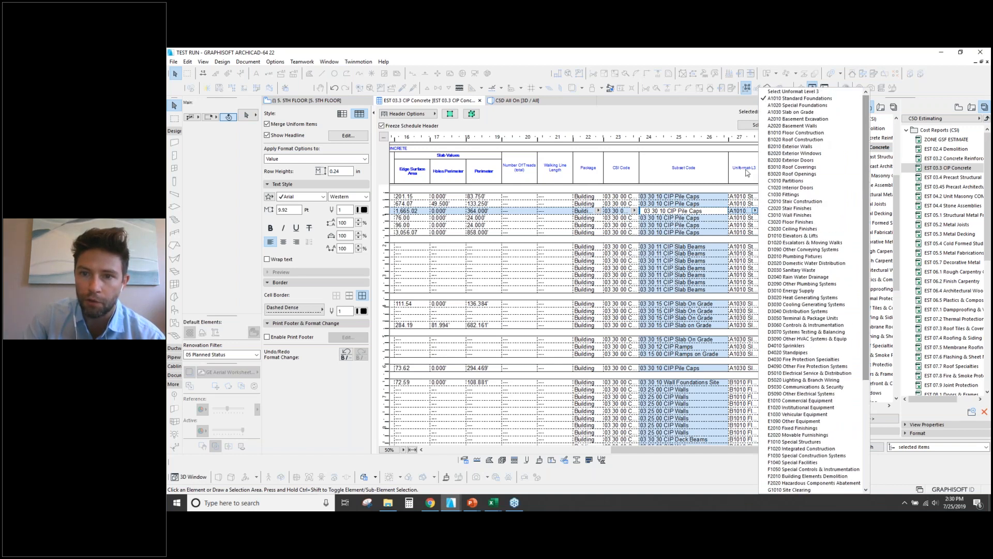
click(744, 199)
click(795, 211)
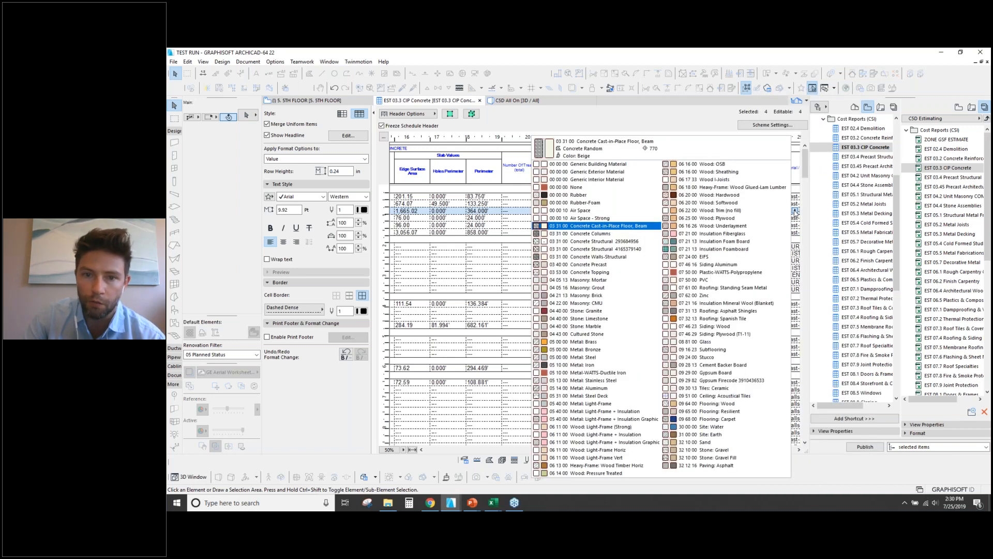
click(795, 212)
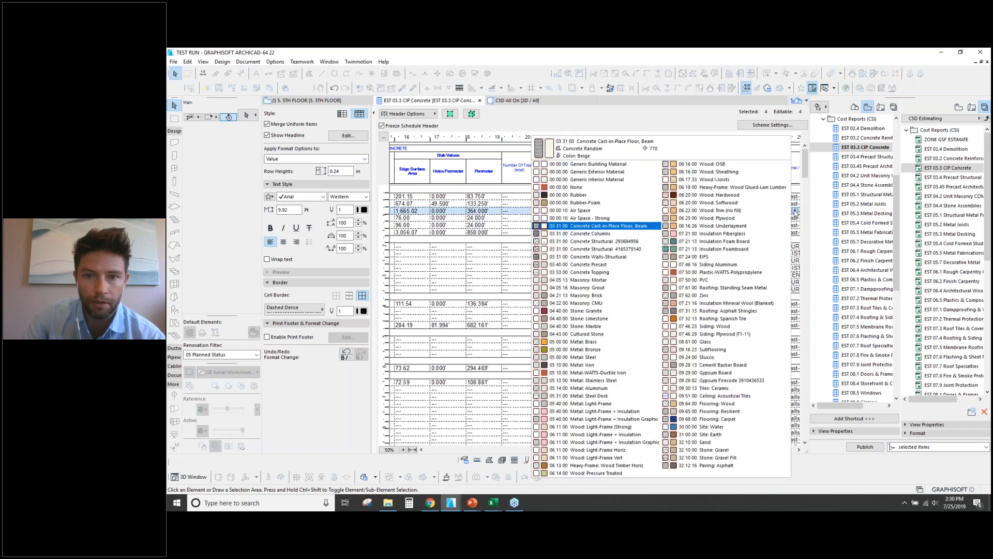
click(589, 482)
click(654, 449)
Publish the EST 03.3 CIP Concrete report from the CSD Estimating publisher set.
drag(646, 453, 458, 458)
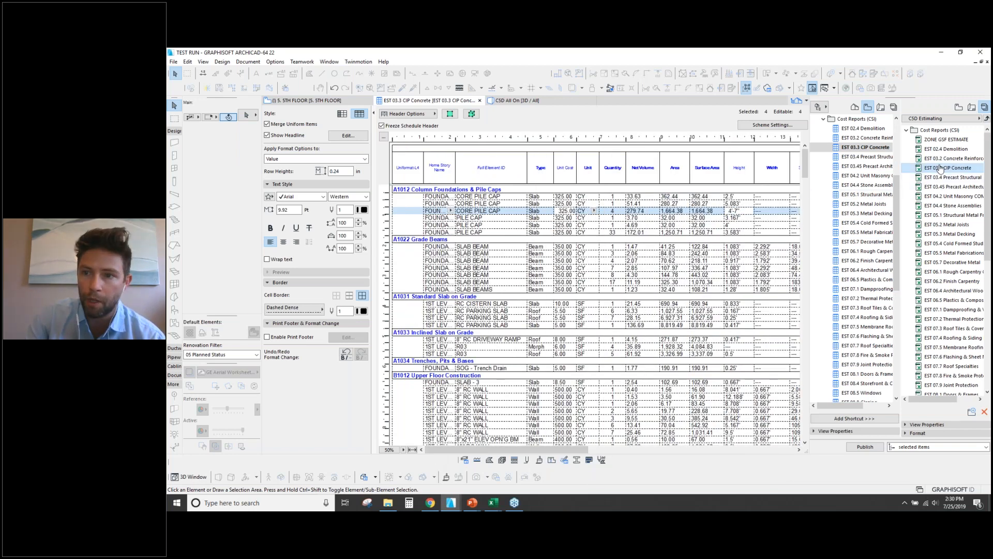
click(869, 447)
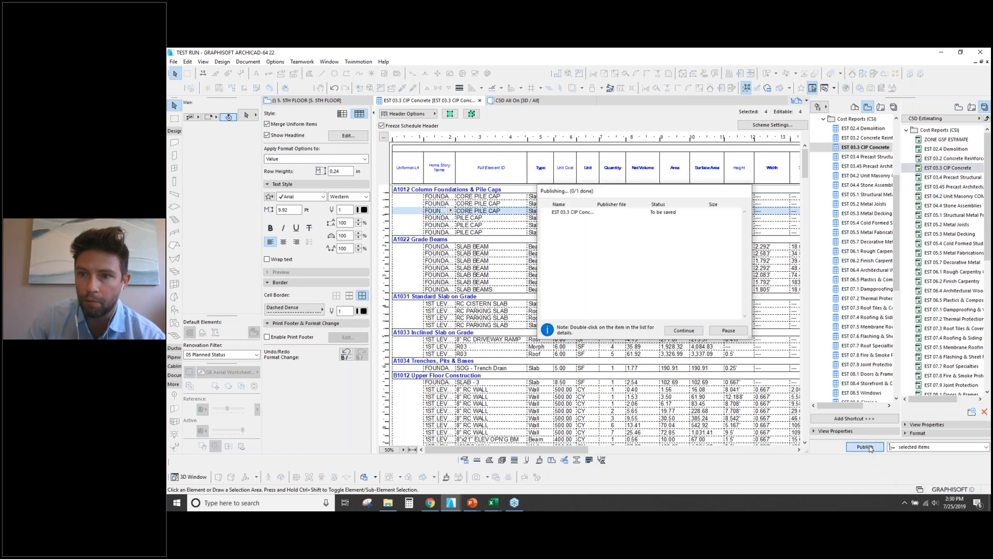
click(730, 330)
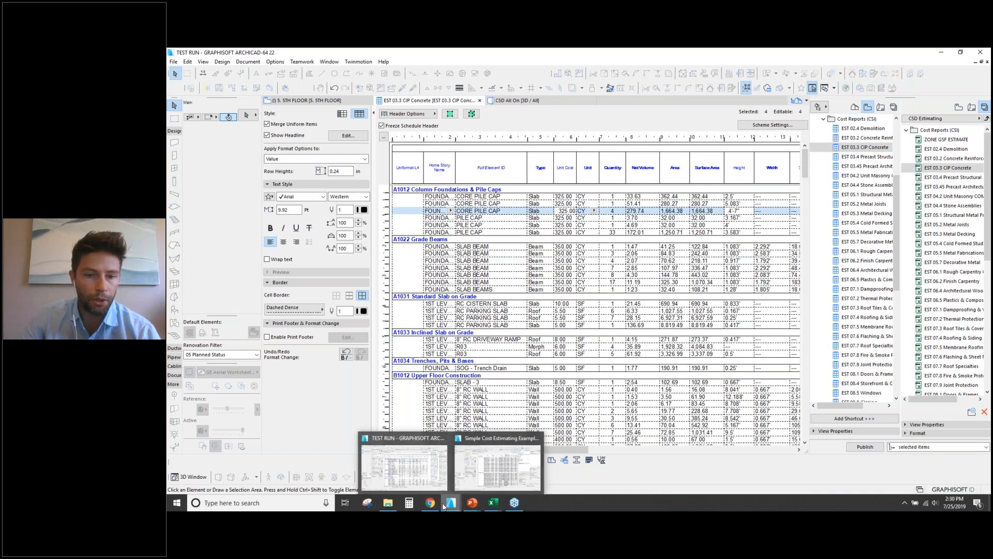
Switch to the CSD-AMT 10 Story Estimate workbook in Excel and refresh the 03 30 00 Cast in Place Concrete sheet.
mouse_move(493, 507)
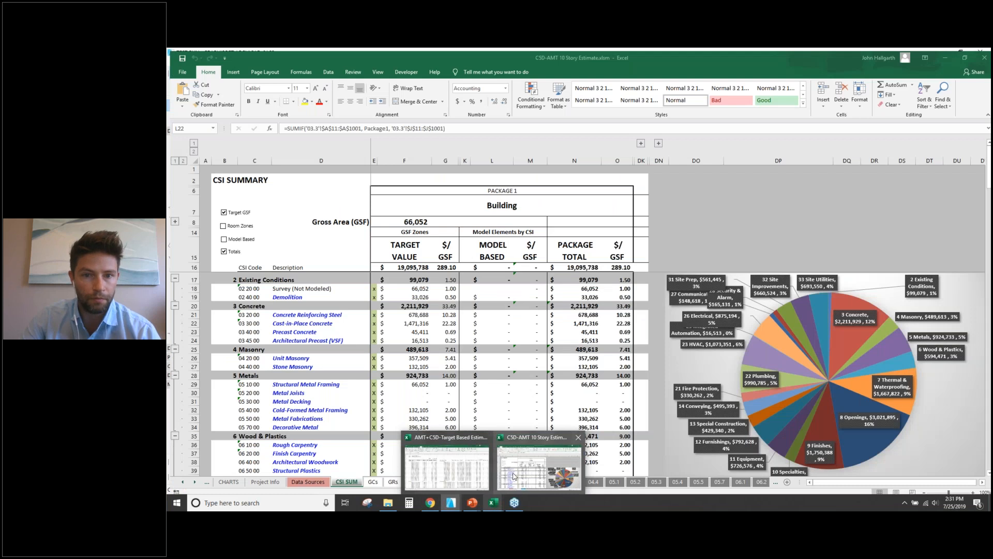
click(514, 476)
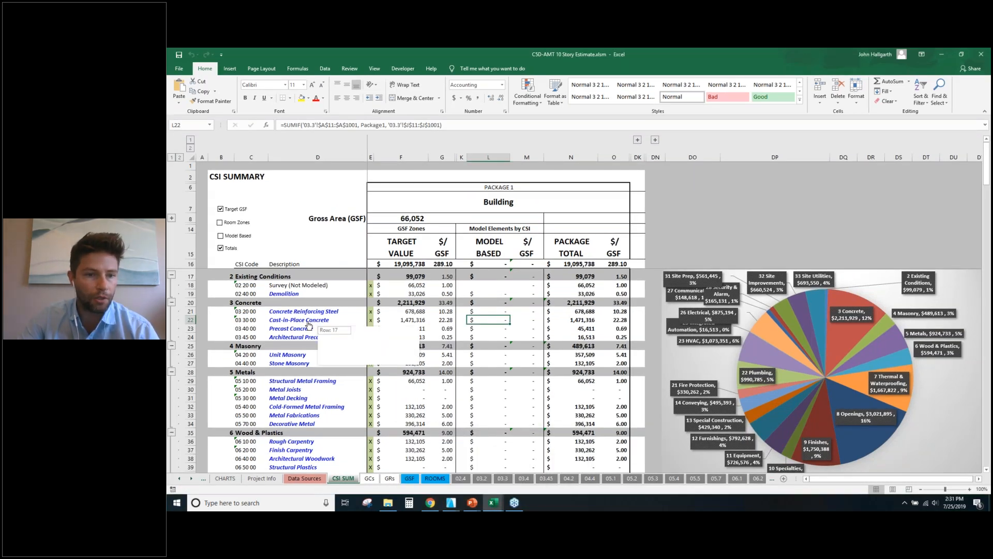
click(279, 321)
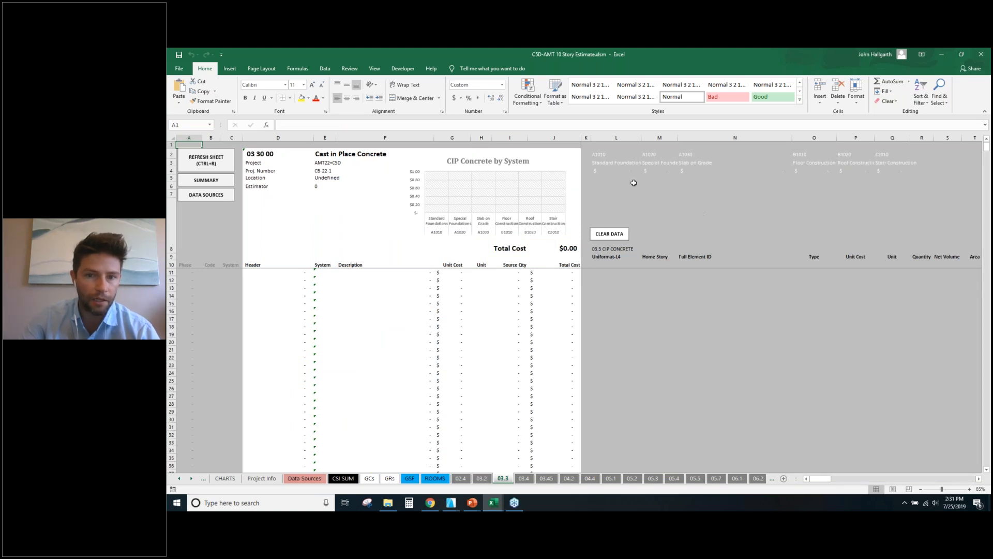
click(207, 159)
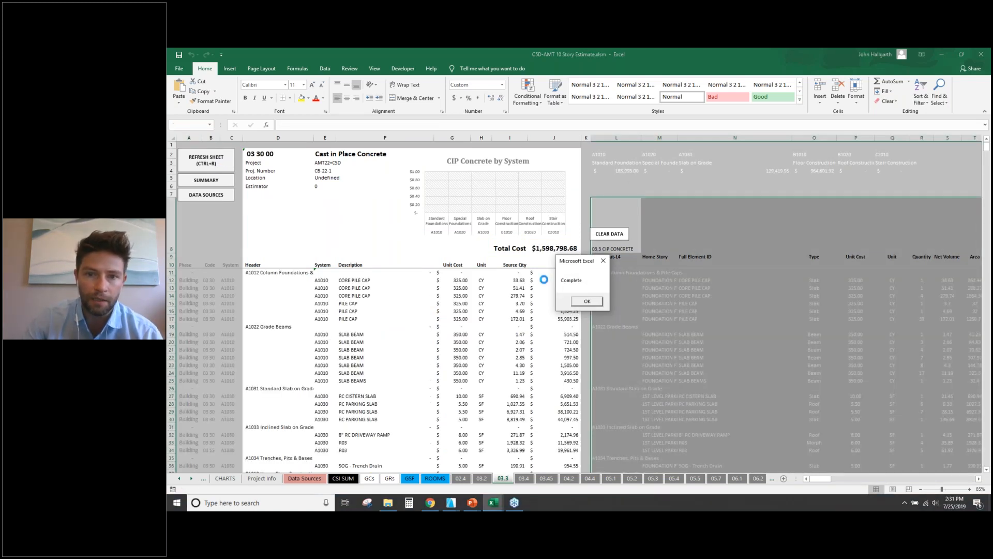
click(590, 302)
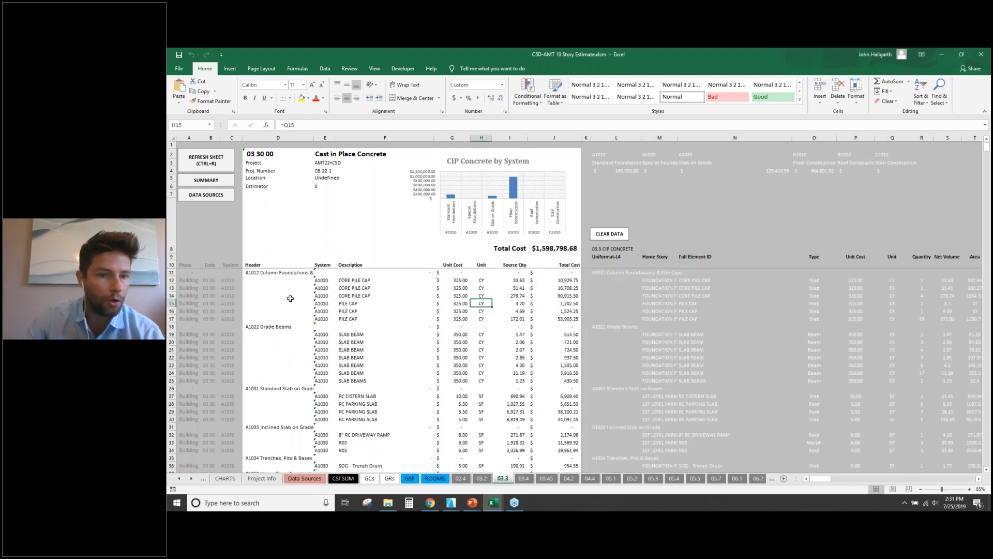
Check the imported column foundation and pile cap line items on the Cast in Place Concrete sheet.
click(279, 274)
click(357, 295)
scroll(336, 304, down, 1)
scroll(336, 304, up, 1)
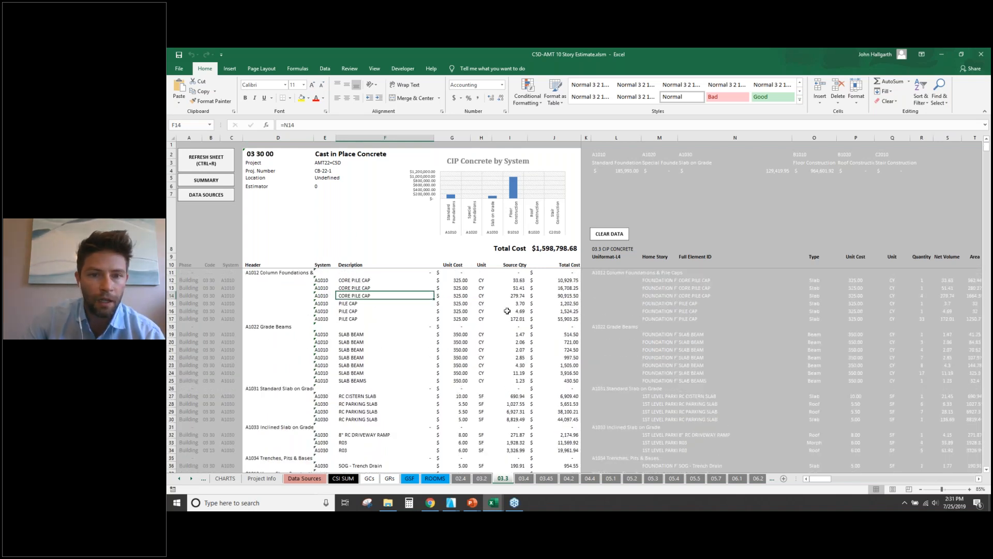
Return to the CSI Summary sheet and compare Cast-in-Place Concrete's target value and model-based cost, including the costs per GSF.
click(344, 478)
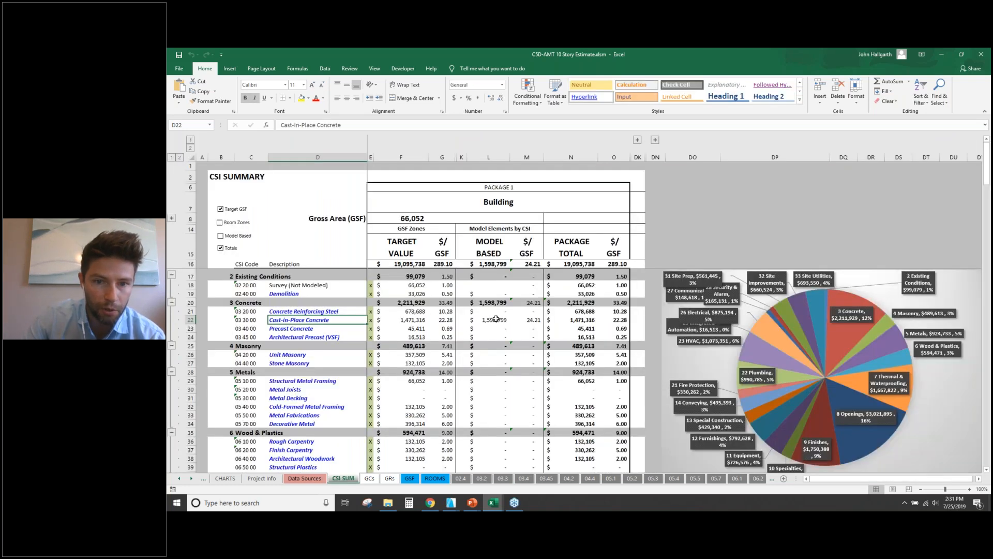
click(411, 319)
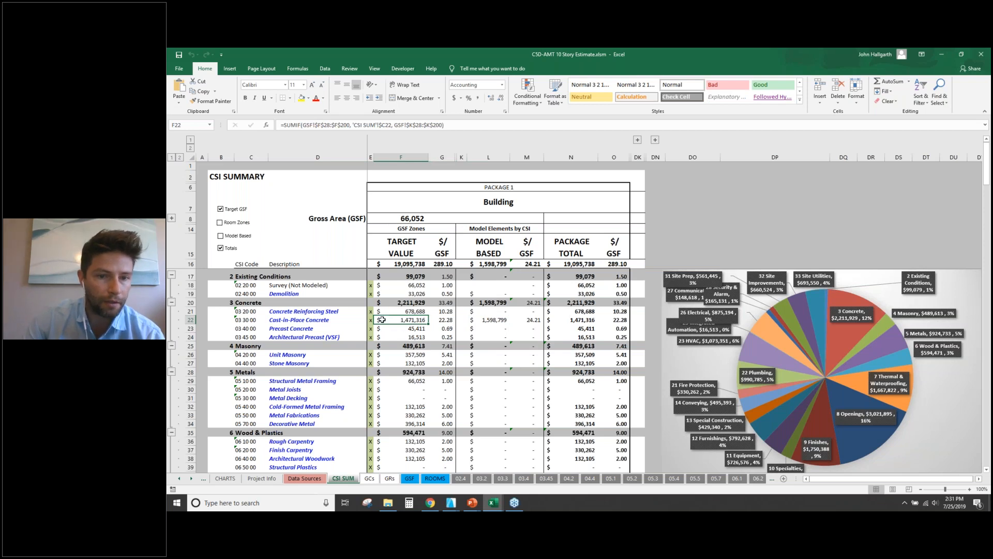
click(446, 320)
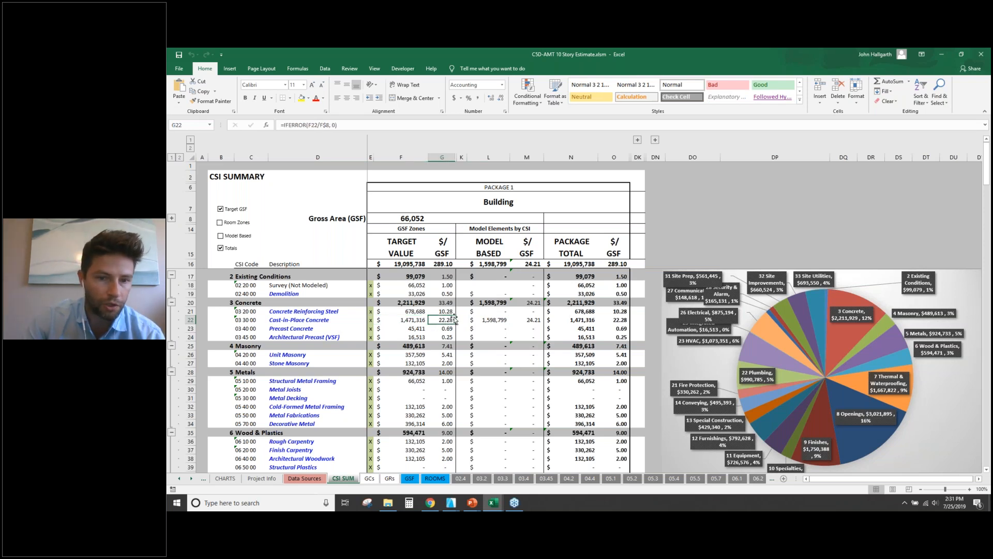
click(496, 320)
drag(530, 319, 486, 327)
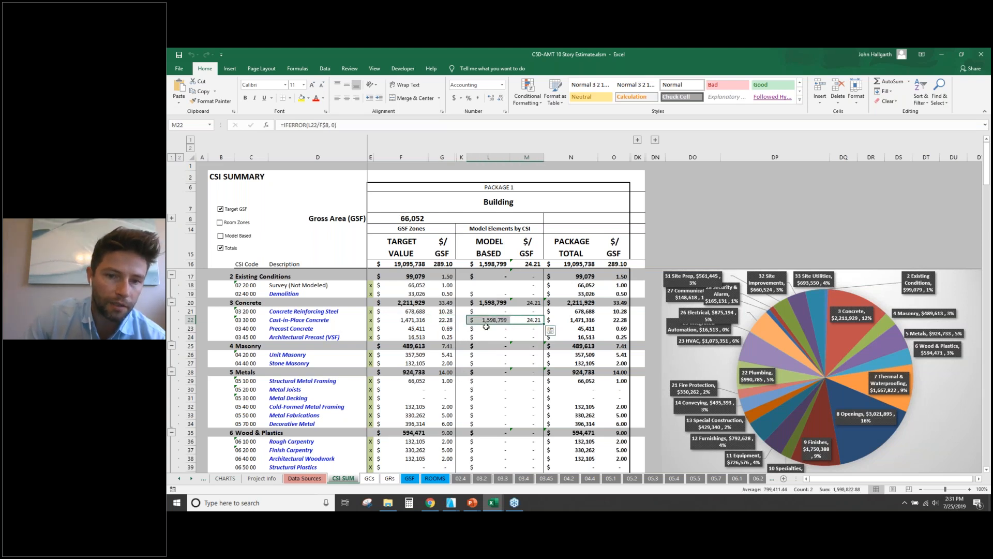
click(491, 320)
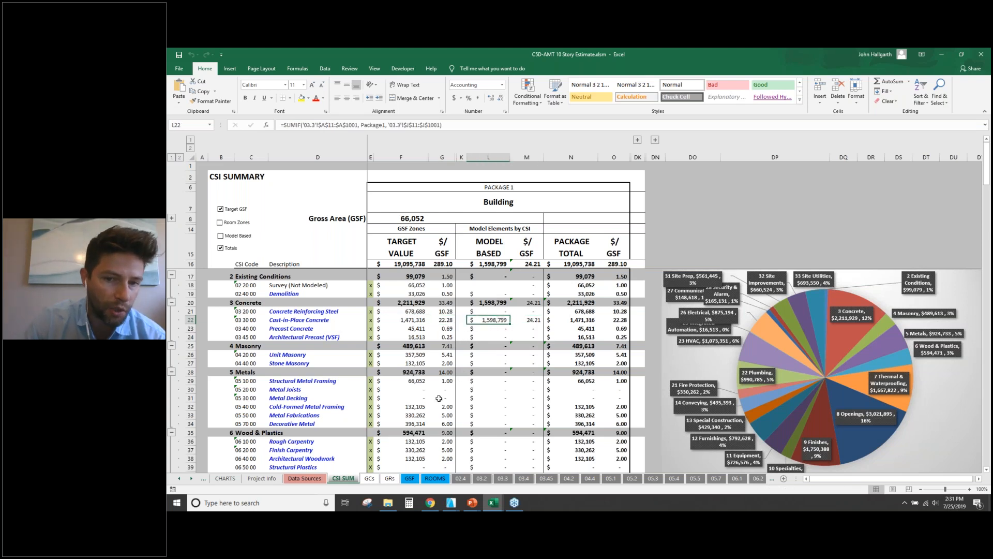
click(532, 319)
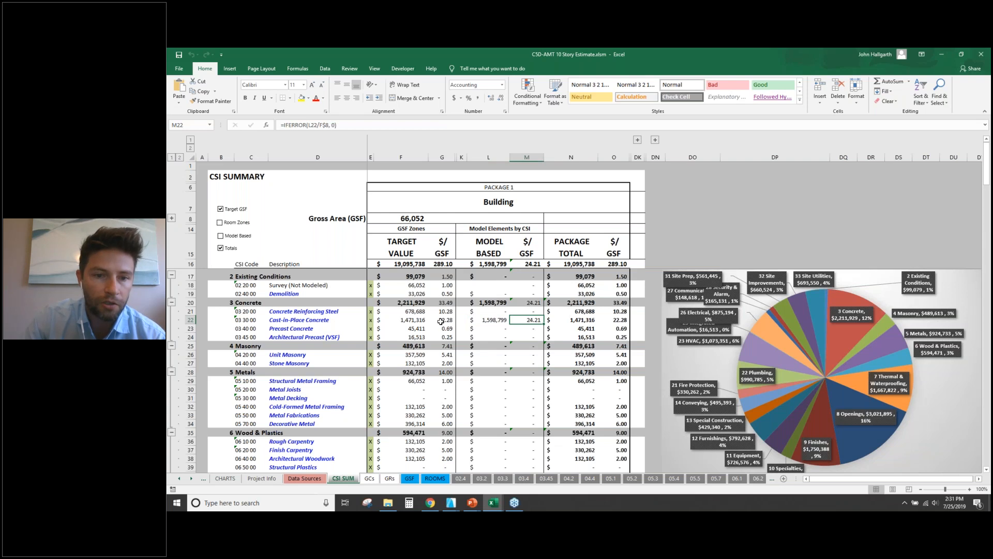
Clear the target value marker for Cast-in-Place Concrete and mark its model-based cost with x to count in the package total.
click(372, 320)
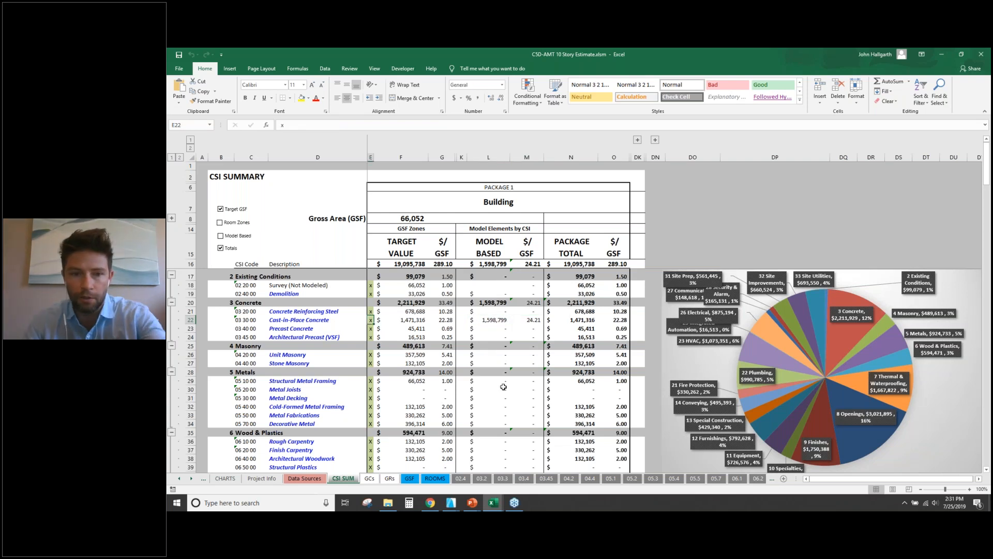
key(Delete)
key(Right)
key(Right)
key(Right)
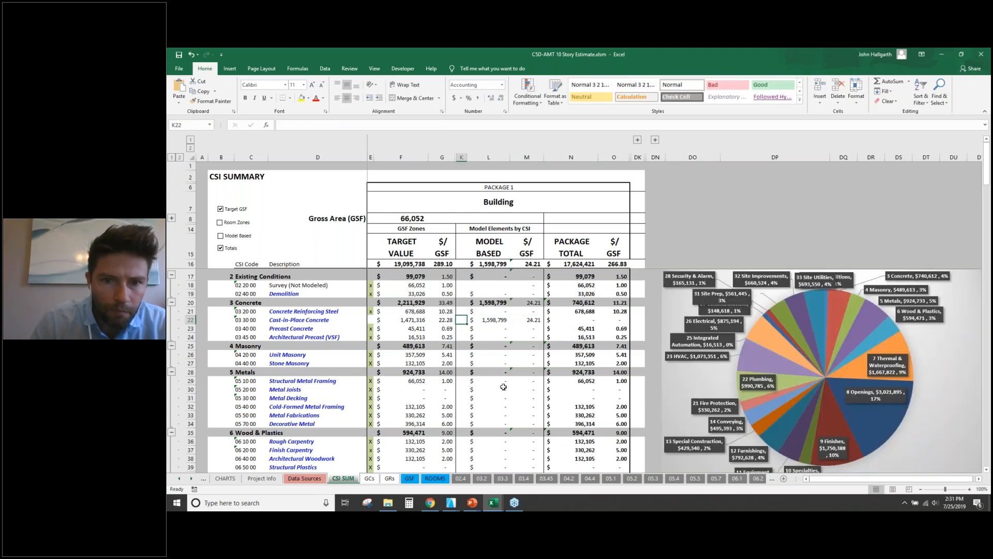
text(x)
key(Right)
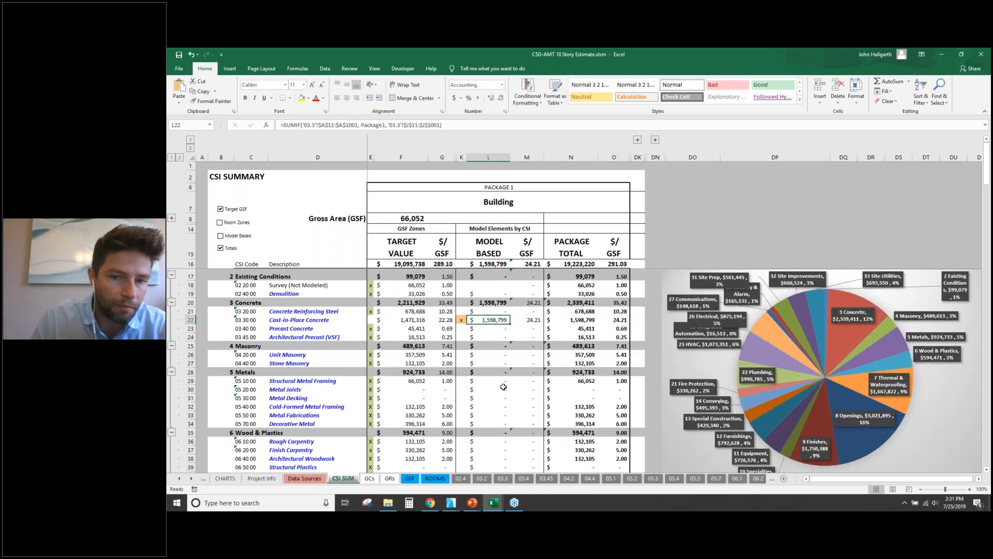
Compare Cast-in-Place Concrete's target value with its model-based cost and cost per GSF on the CSI Summary sheet.
key(Right)
key(Left)
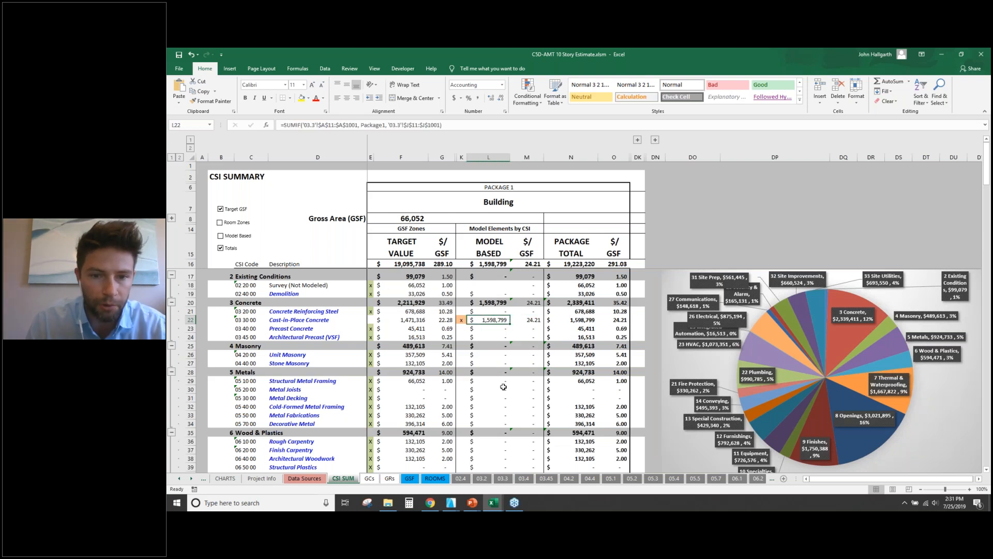
key(Left)
key(Left)
key(Left)
key(Right)
key(Left)
key(Right)
key(Left)
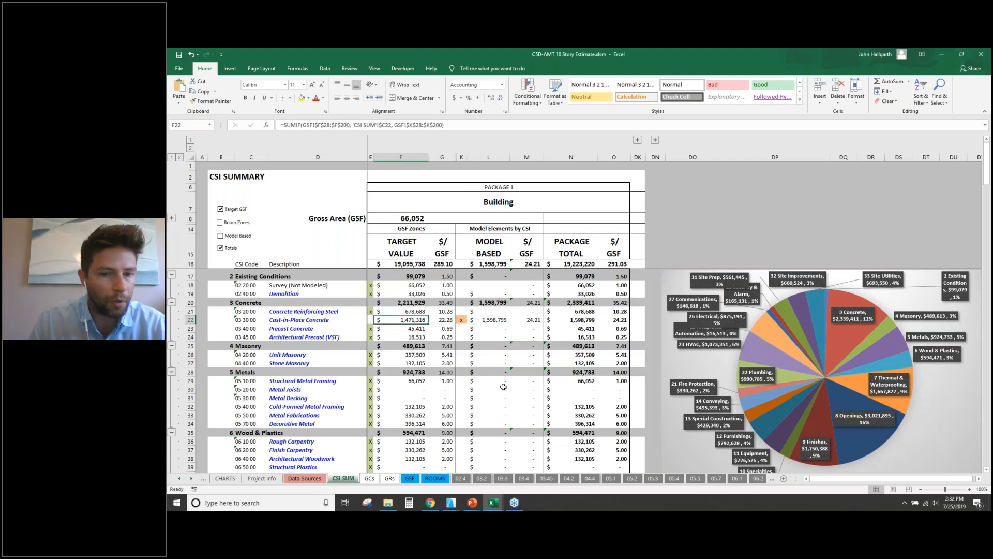
key(Right)
key(Right)
key(Right)
key(Right)
key(Left)
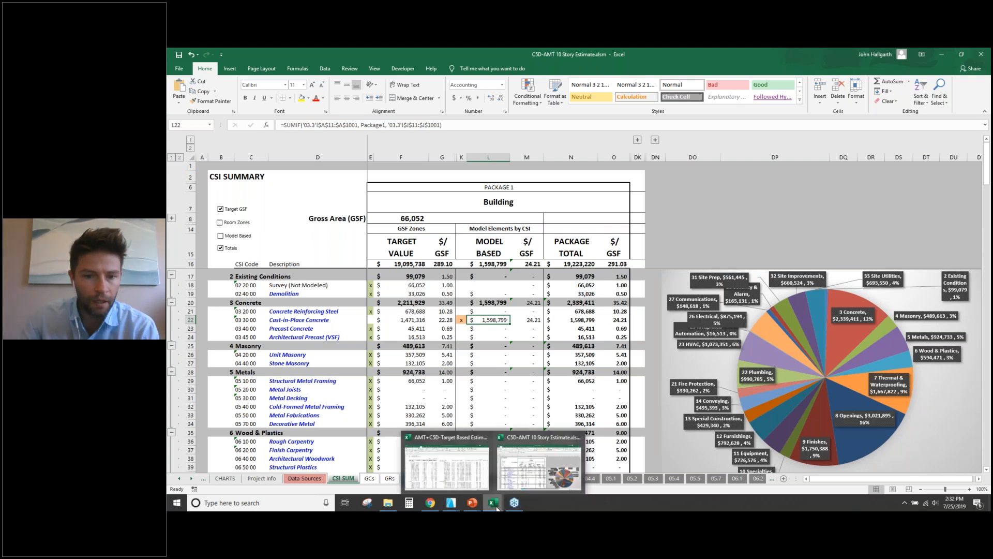
Switch to the TEST RUN project in Archicad and isolate the schedule's B1012 Upper Floor Construction elements in 3D.
mouse_move(451, 508)
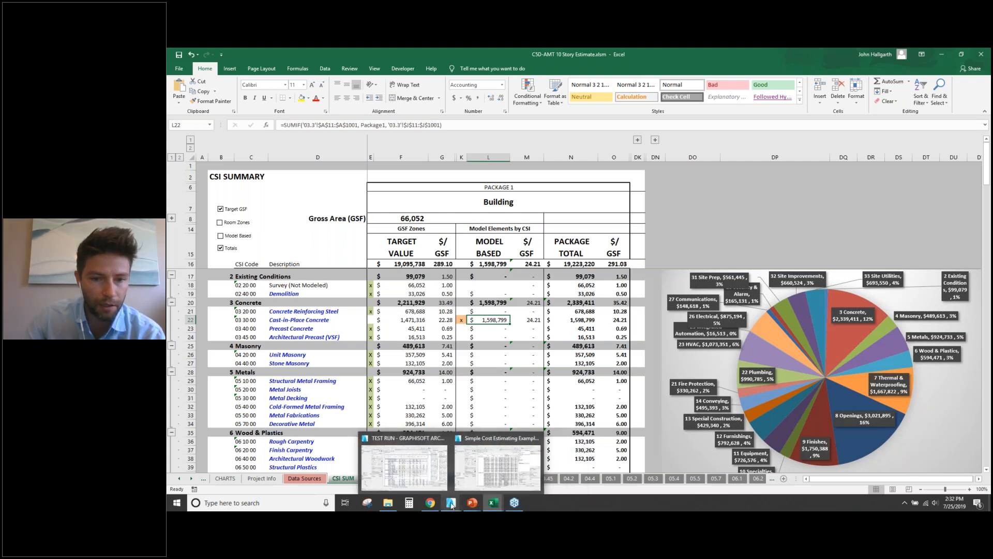
click(519, 470)
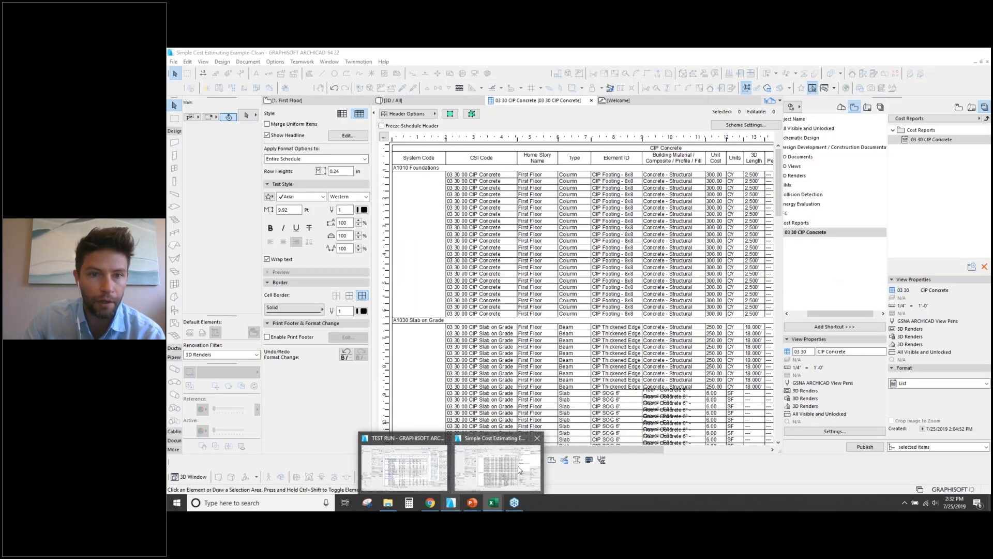
click(404, 467)
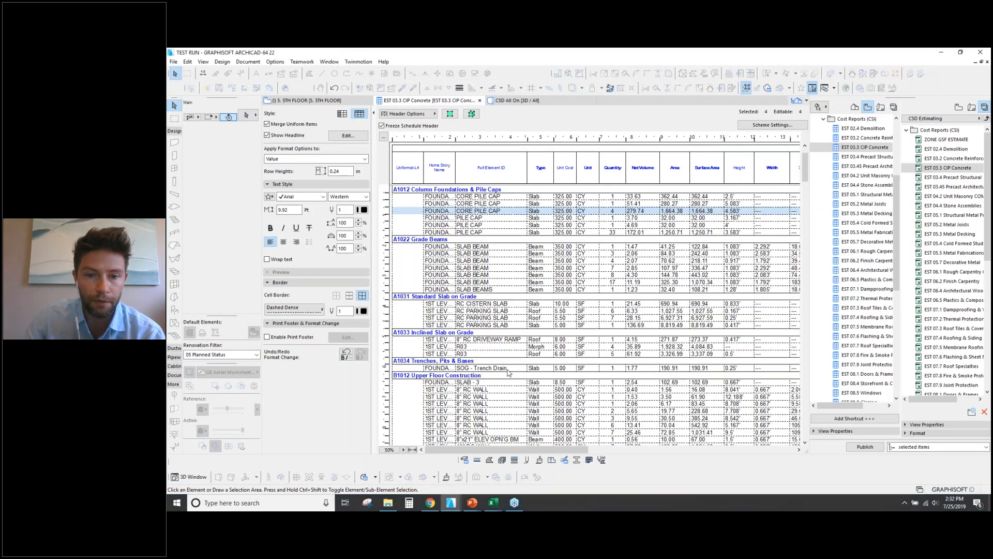
scroll(424, 340, down, 2)
click(413, 339)
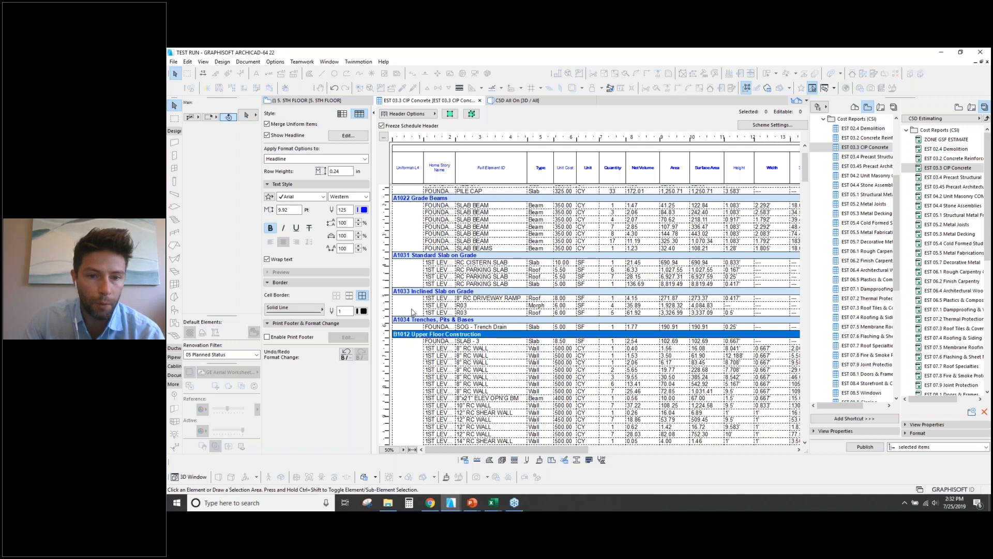
click(471, 113)
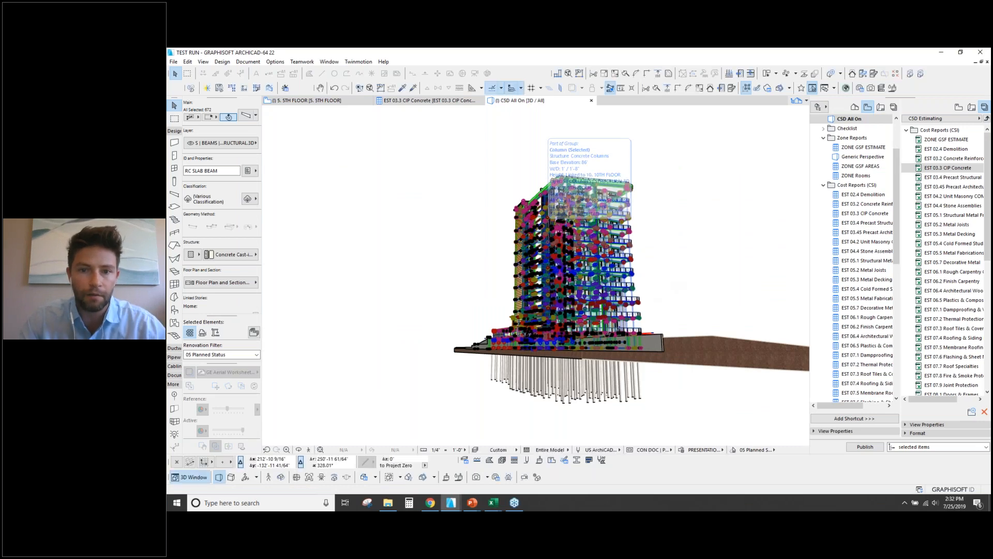
drag(765, 222, 566, 277)
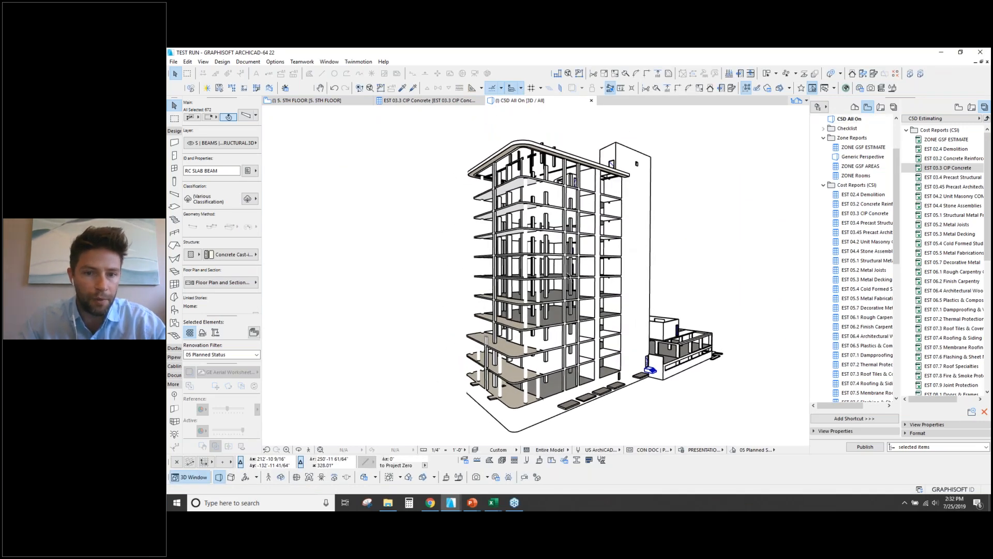
key(Escape)
Select all columns in the 3D view and set their Cost Estimate unit cost to 700.00.
click(175, 181)
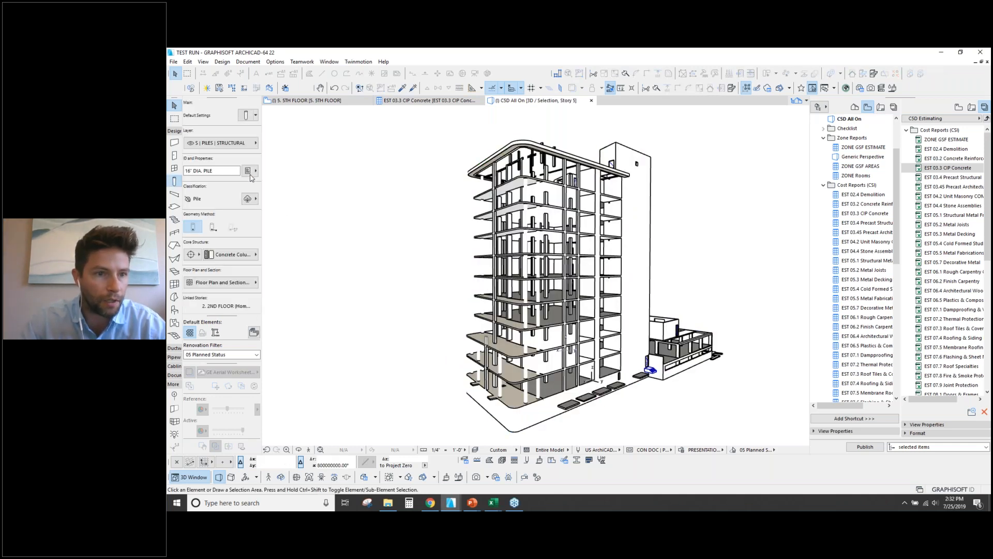
key(ctrl+a)
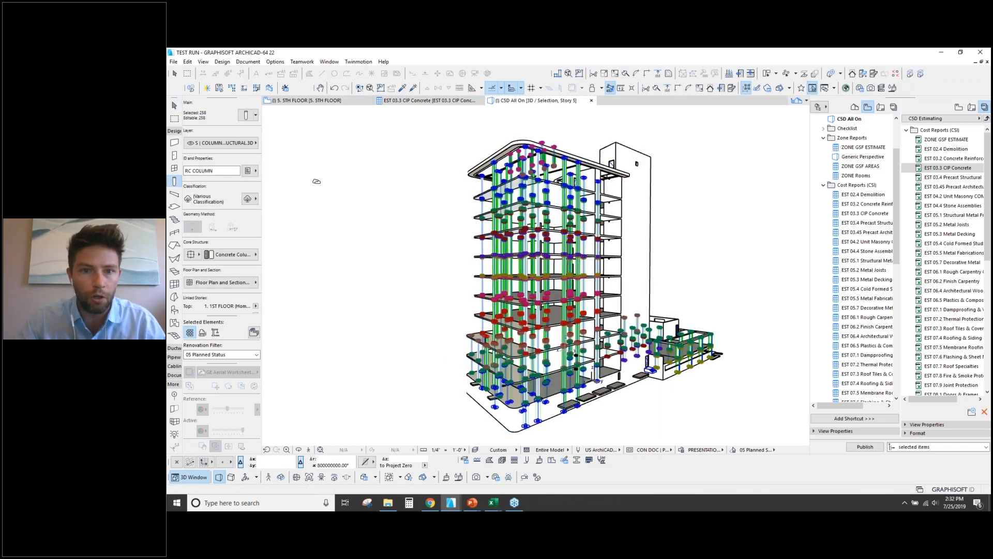
click(248, 170)
click(353, 174)
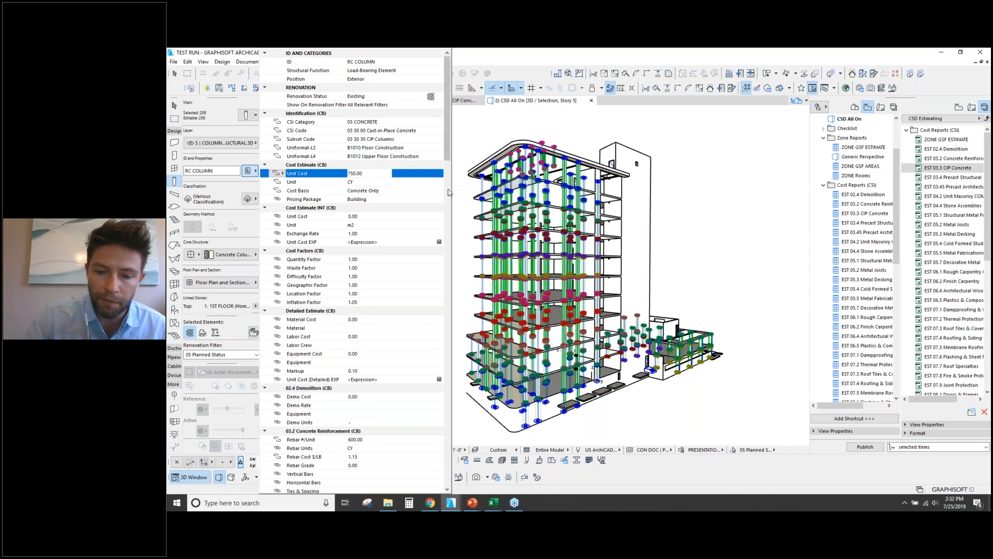
double_click(350, 174)
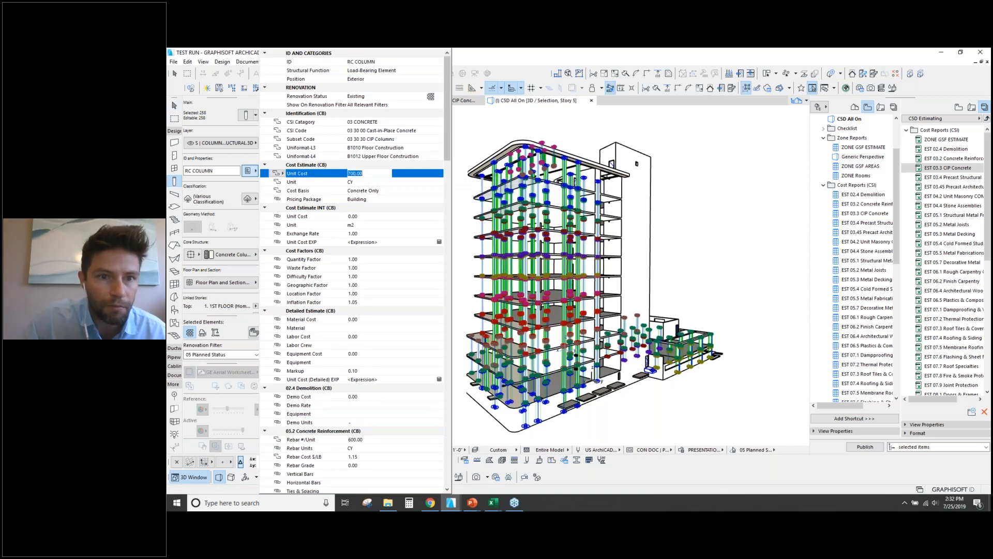
click(723, 169)
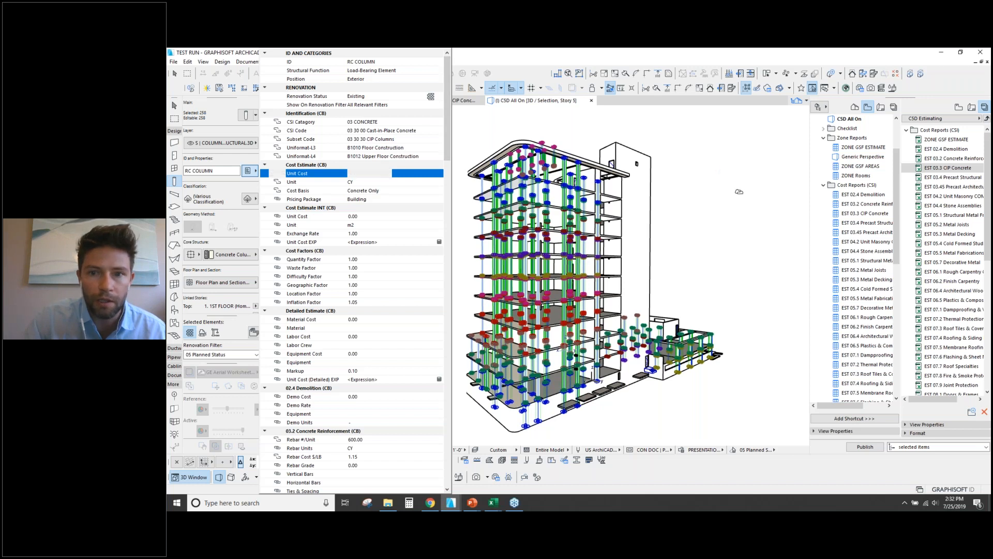
Publish the EST 03.3 CIP Concrete schedule and deselect the columns in the 3D view.
click(864, 447)
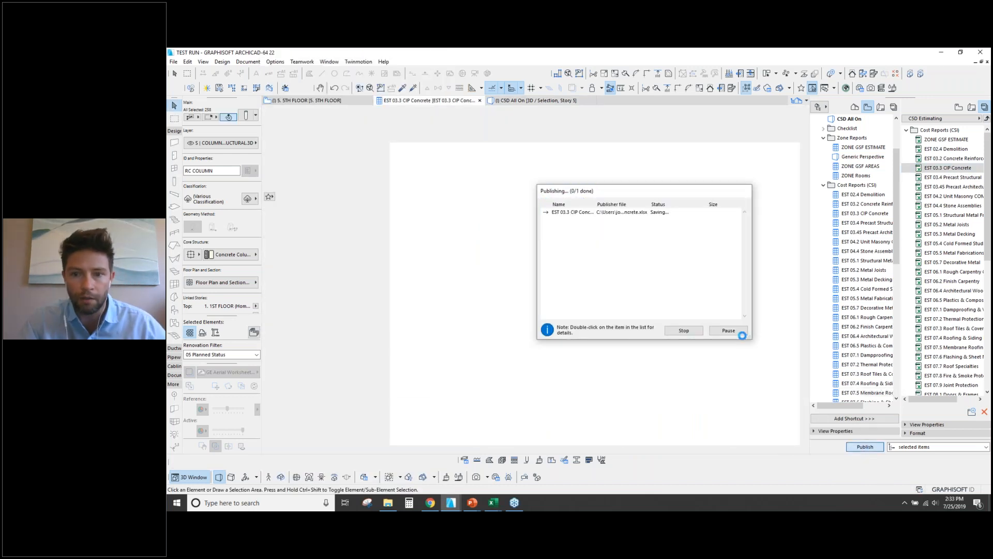
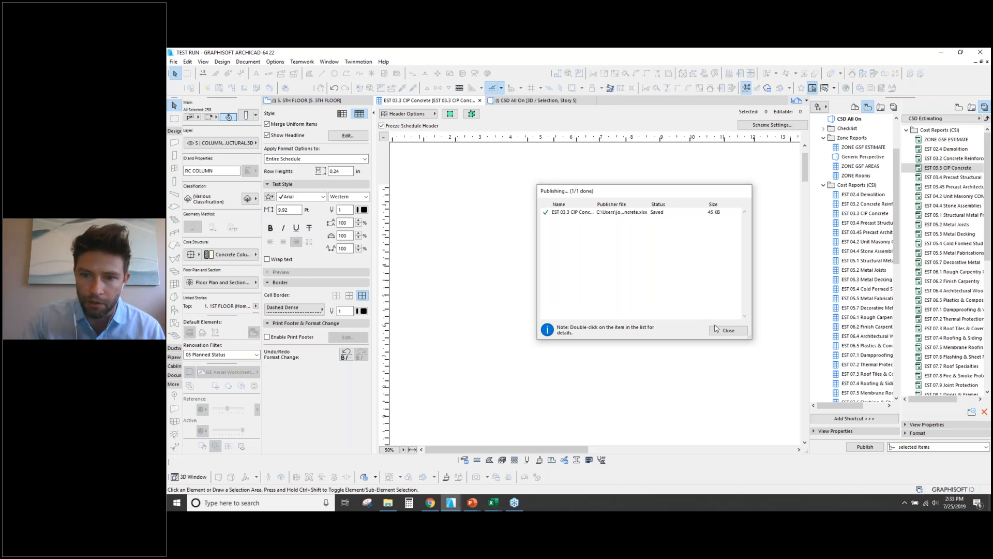
click(727, 330)
mouse_move(493, 502)
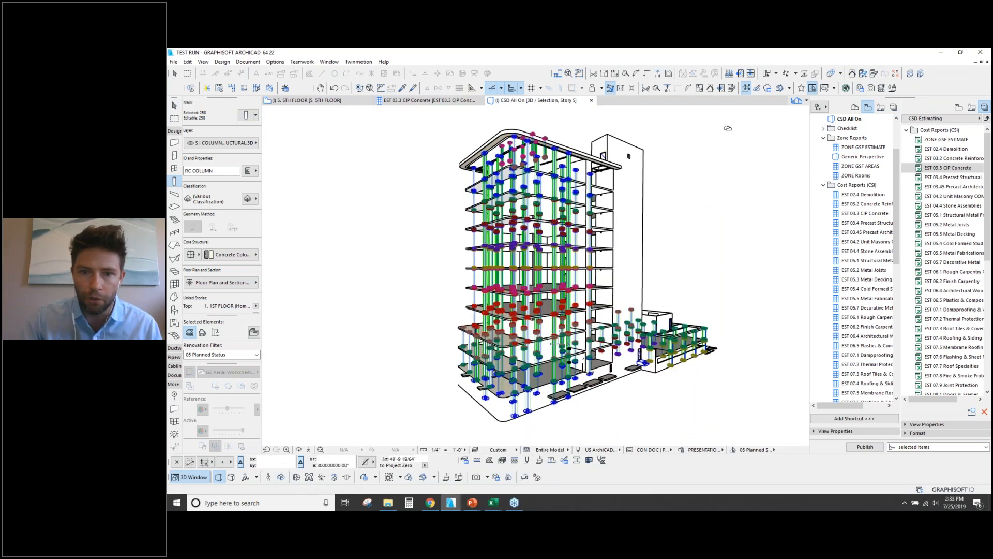
drag(637, 258, 499, 302)
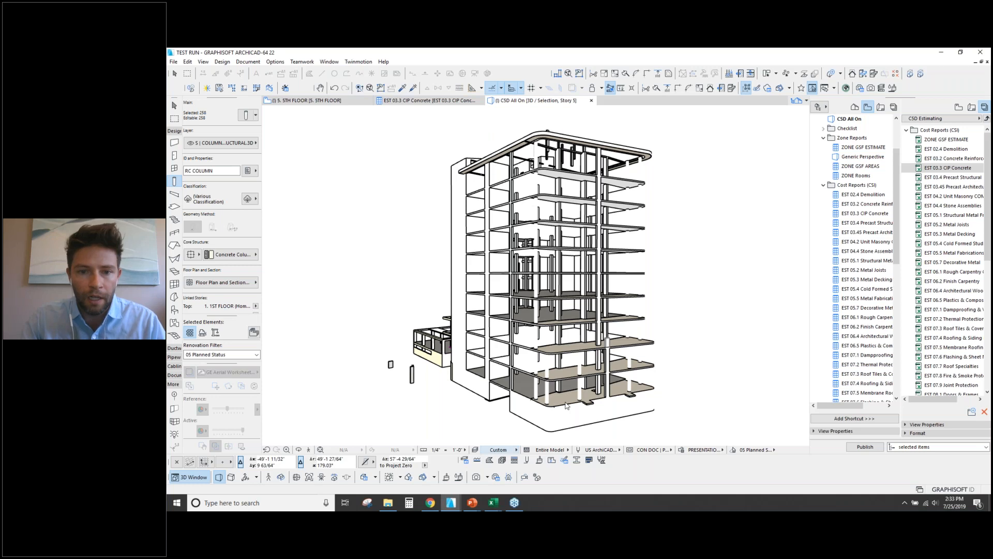
key(Escape)
key(Escape)
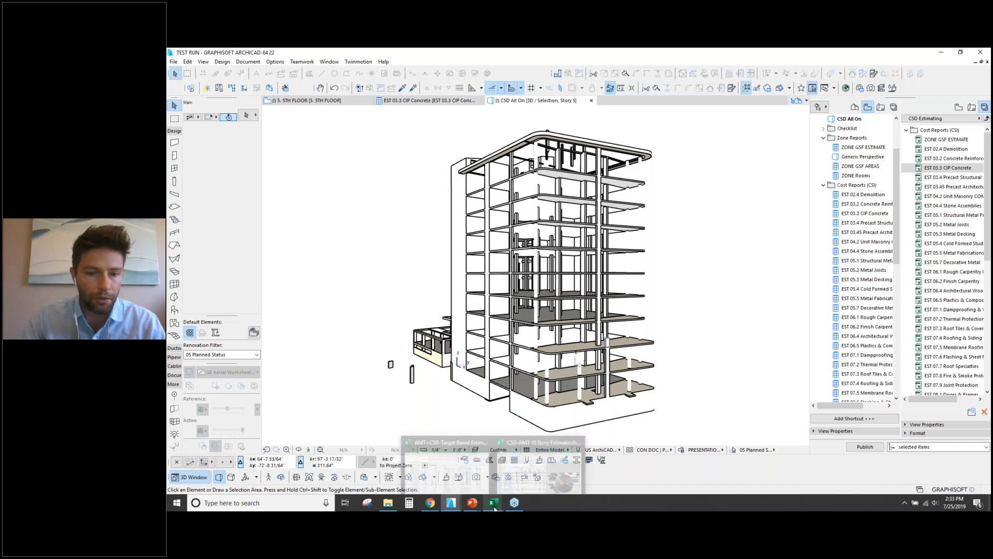
Switch to the C5D-AMT 10 Story Estimate workbook in Excel and update the 03 30 00 Cast in Place Concrete sheet with the republished data.
click(529, 490)
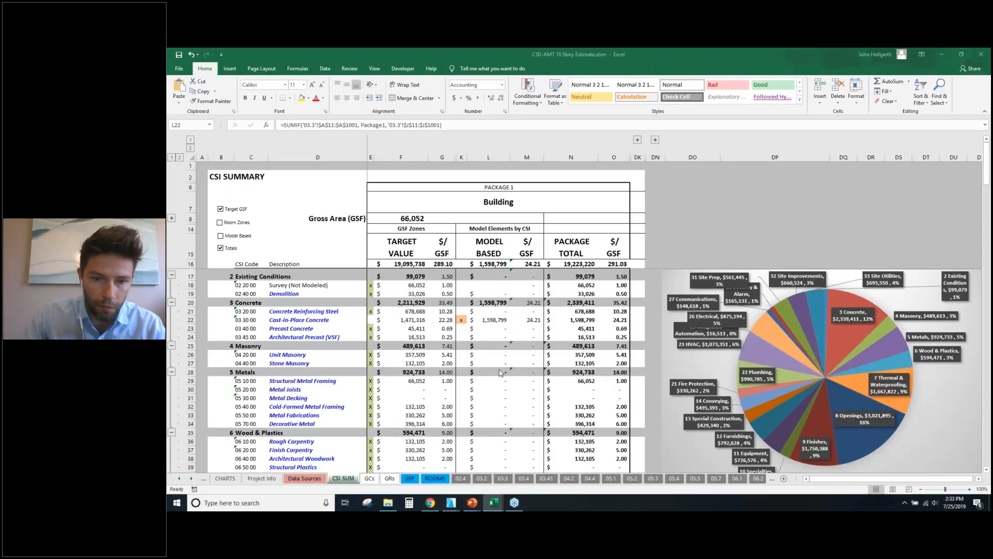
click(502, 478)
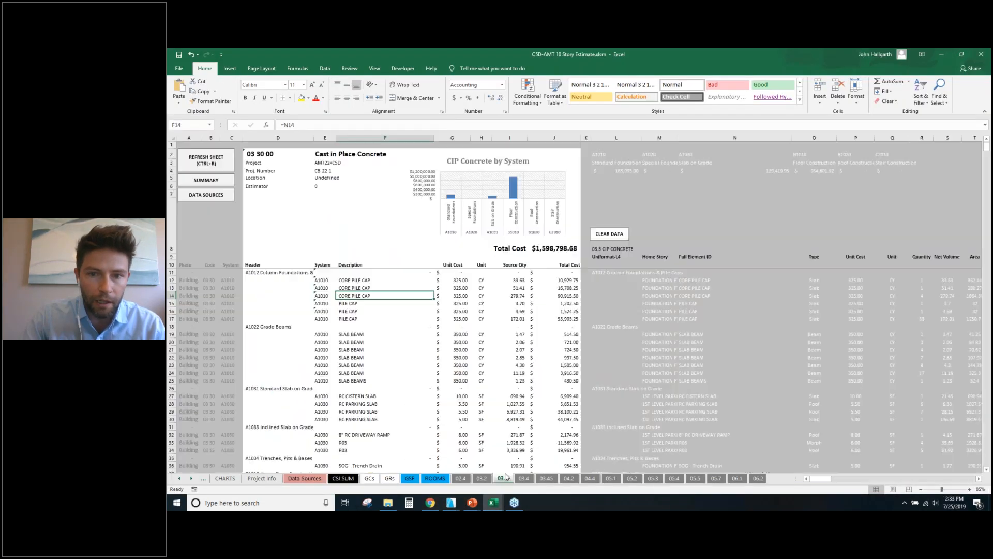
click(205, 161)
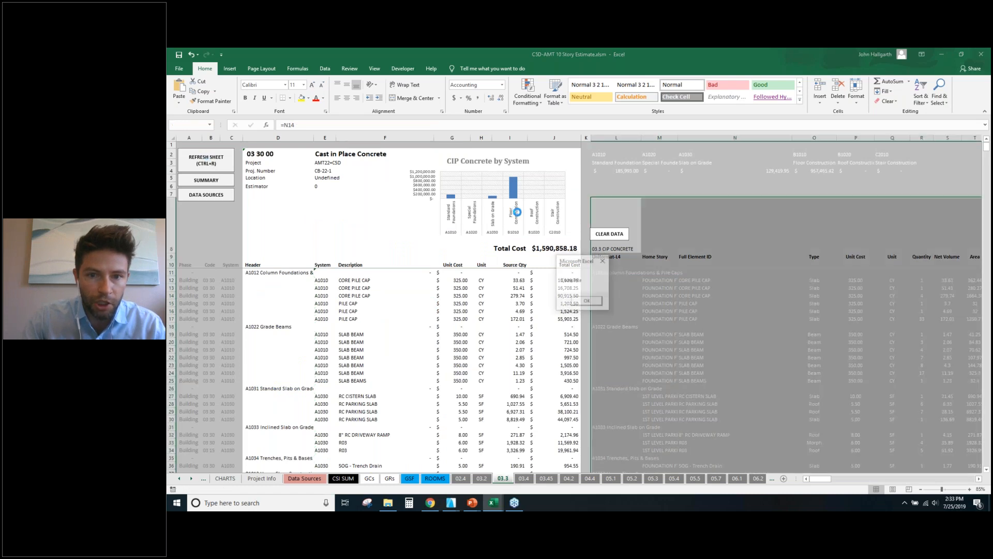
click(587, 301)
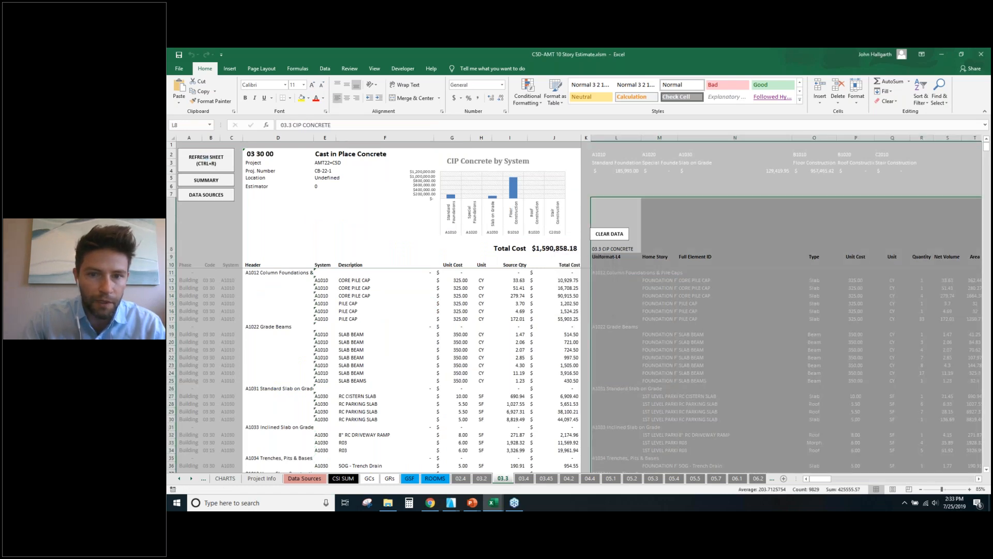
scroll(712, 379, down, 11)
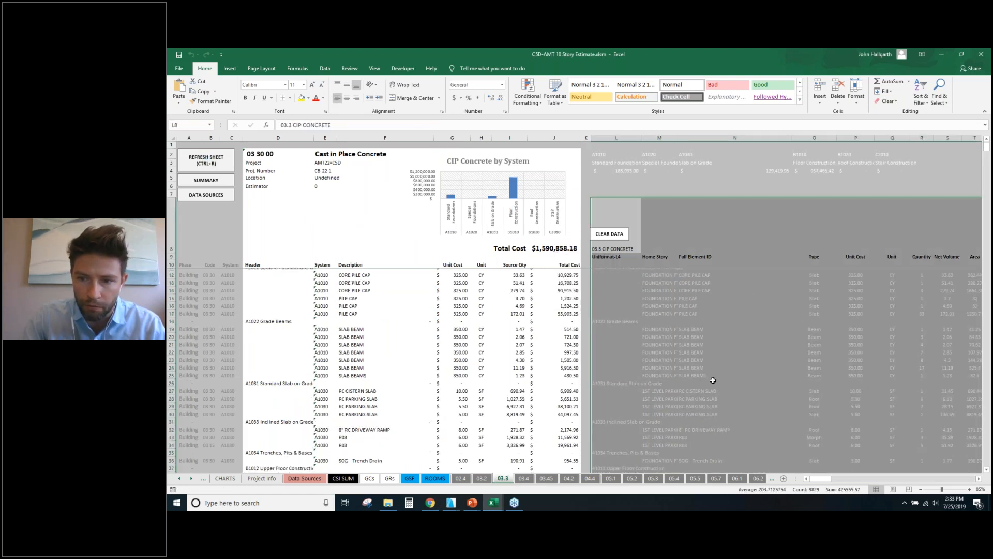
Return to the CSI Summary sheet and check Cast-in-Place Concrete's updated model-based cost and cost per GSF.
click(343, 478)
key(Up)
key(Up)
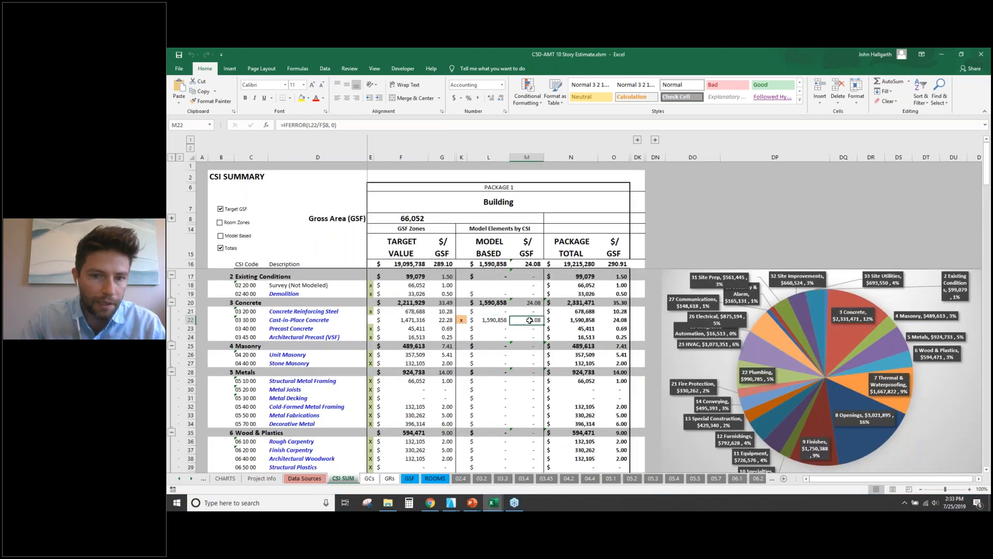
click(504, 321)
scroll(366, 354, down, 1)
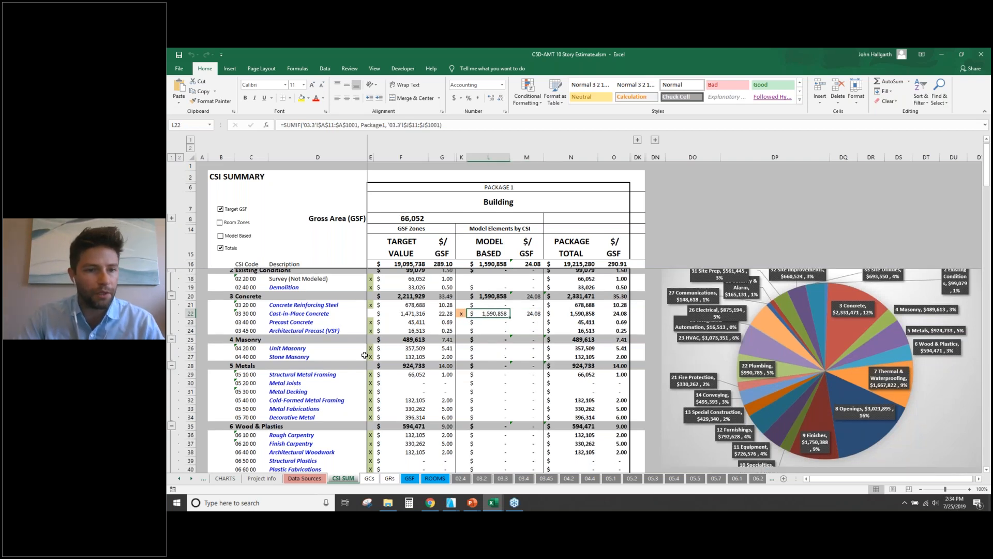
scroll(368, 353, up, 1)
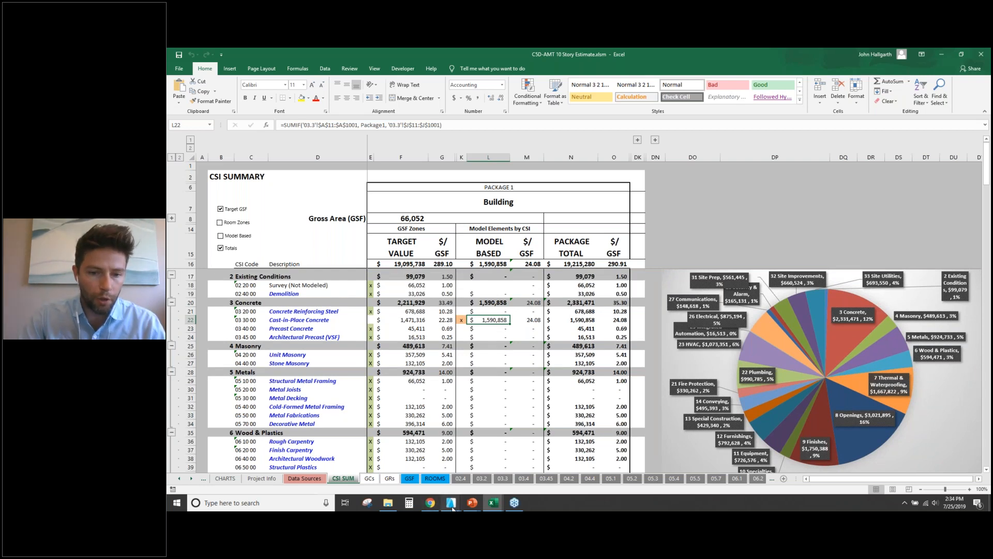
Open the recent workbook 09.2 Finished Walls Property Values.xlsx.
mouse_move(451, 501)
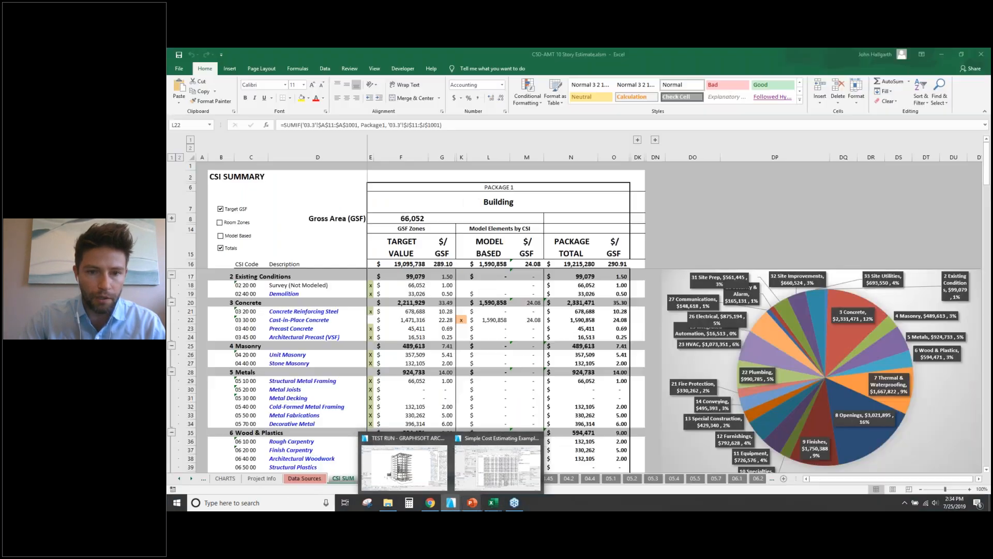
mouse_move(500, 472)
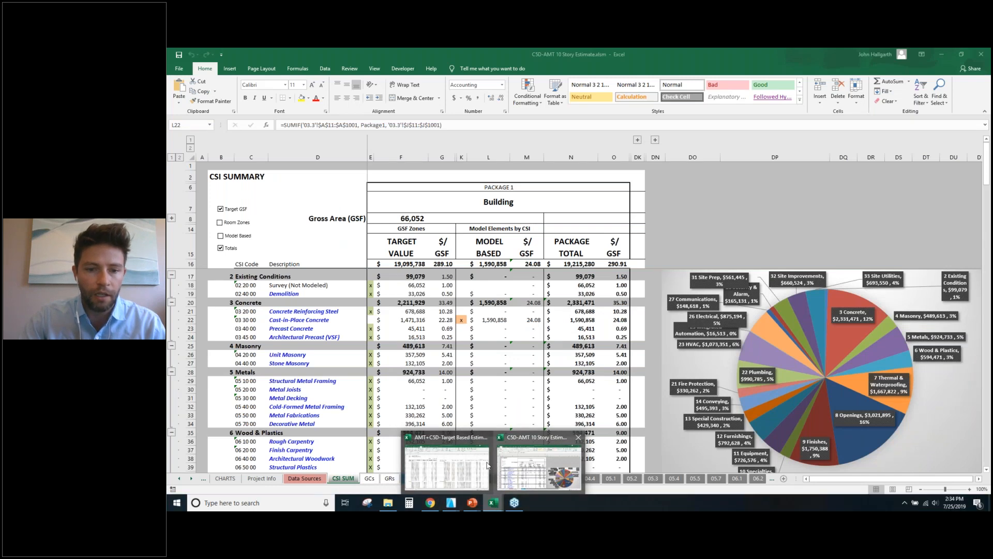
click(445, 466)
click(179, 69)
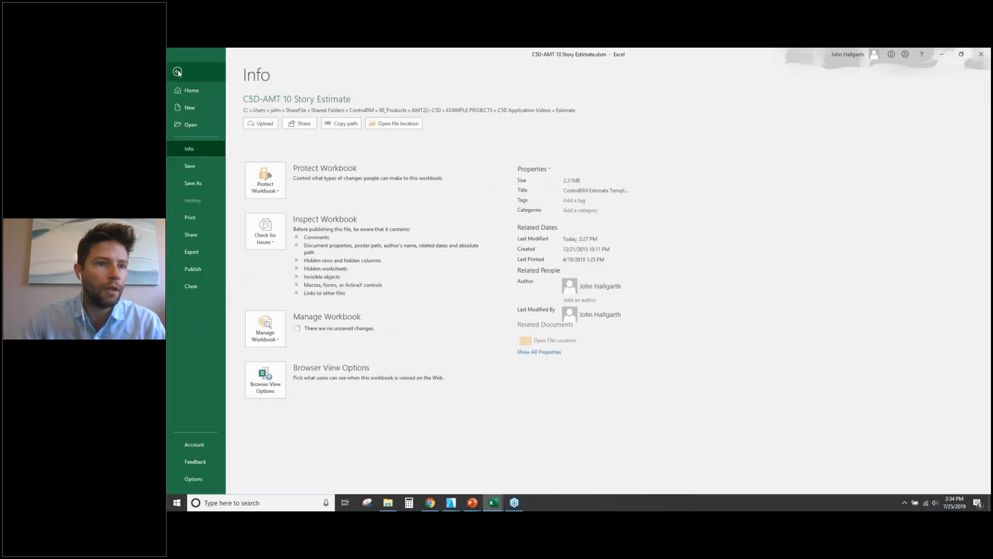
click(193, 123)
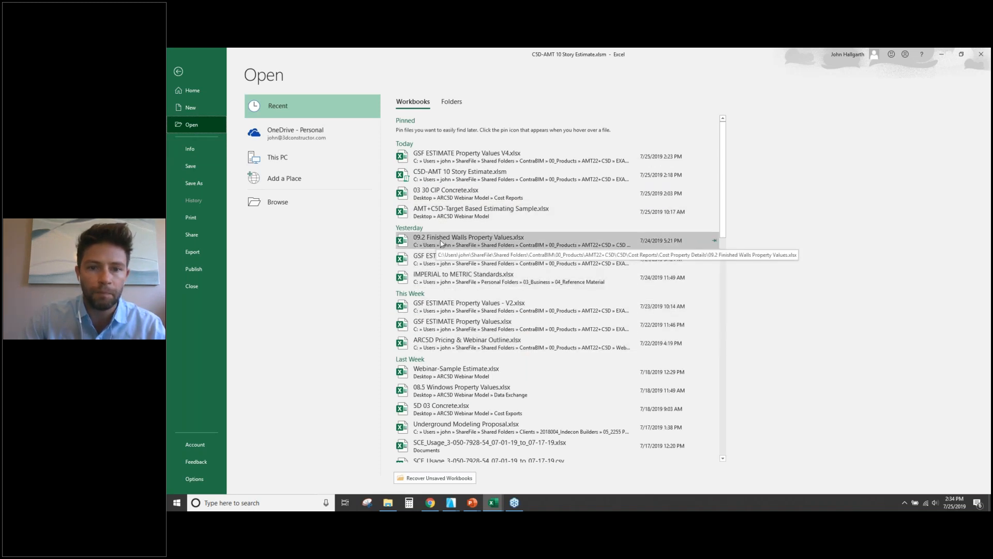
click(489, 243)
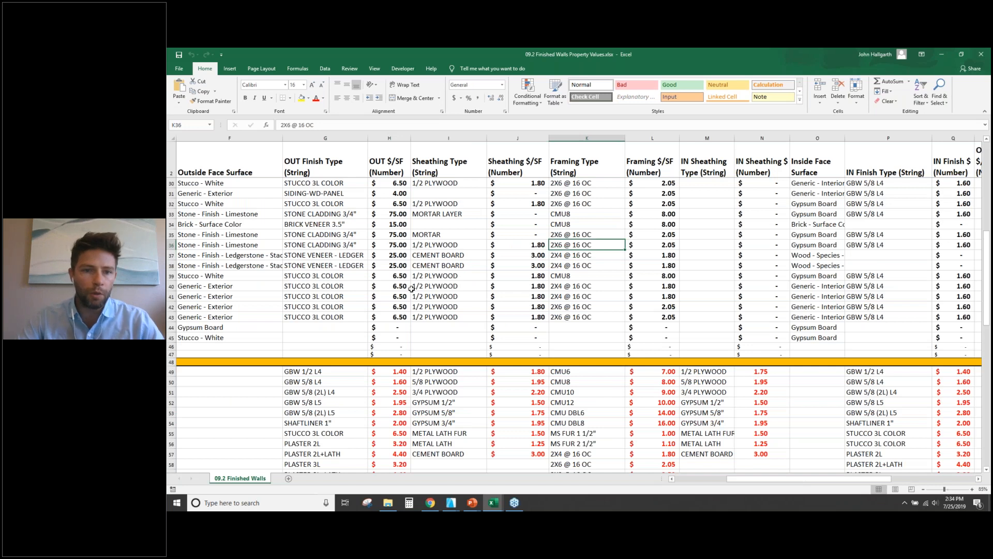
Examine the finish, sheathing and framing types and unit costs across the whole 09.2 Finished Walls sheet.
scroll(471, 274, down, 3)
scroll(452, 288, down, 1)
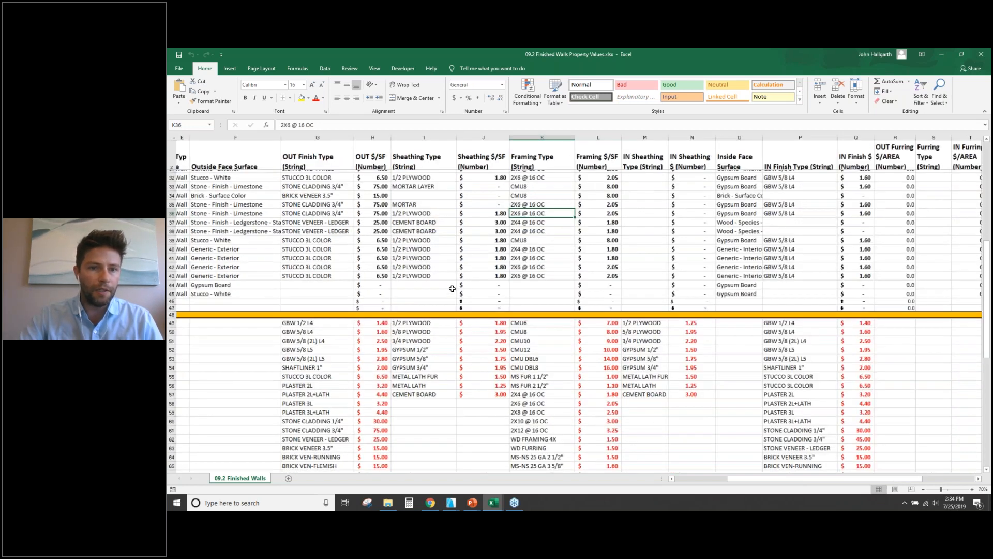
scroll(452, 288, down, 4)
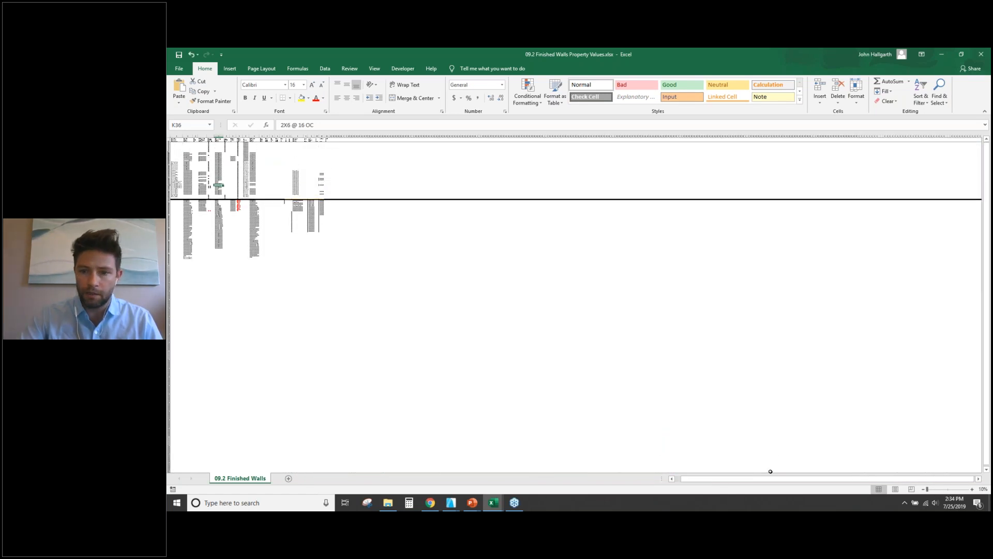
drag(760, 481, 270, 232)
scroll(229, 167, up, 1)
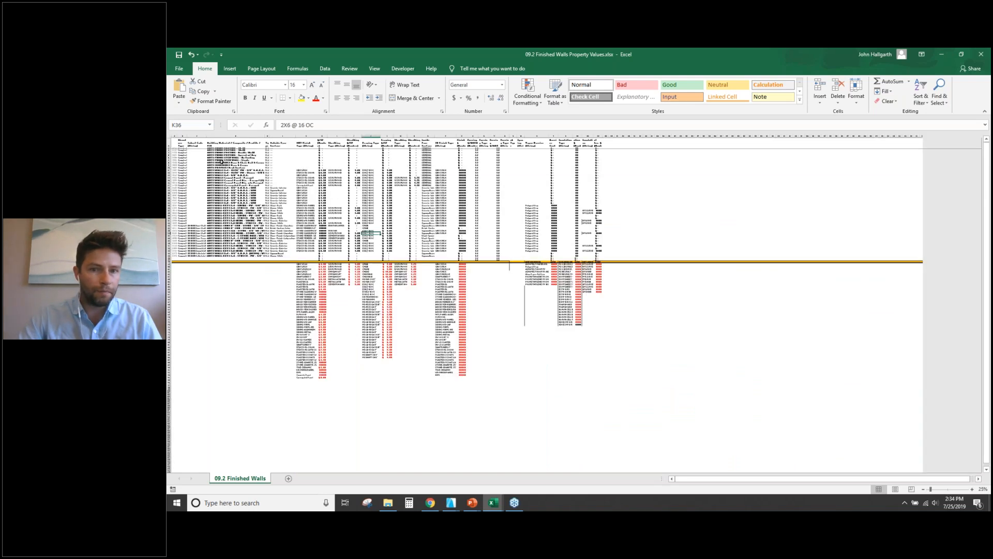
Compare the block of wall composite rows with the red unit-price lookup tables beneath the orange divider row.
scroll(221, 162, up, 1)
drag(682, 270, 173, 137)
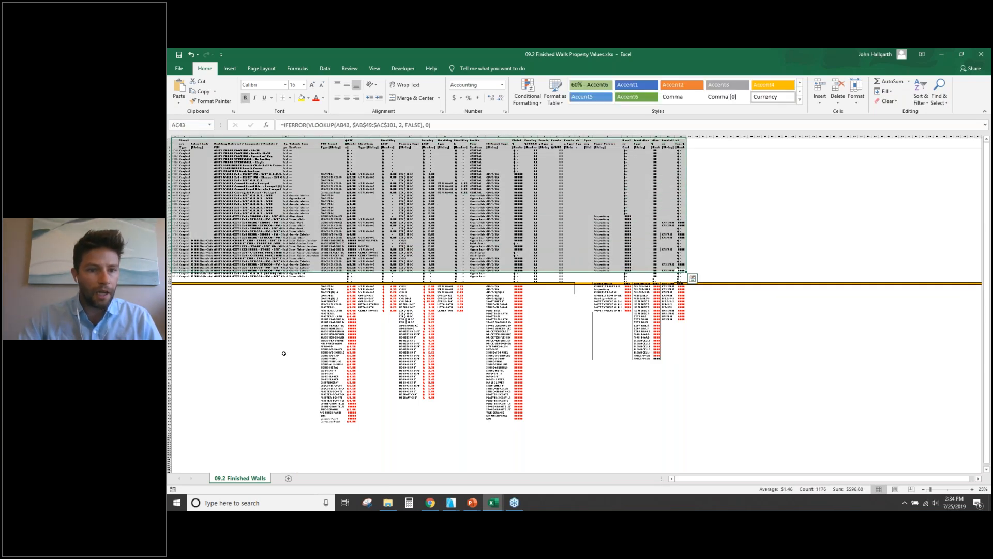
click(283, 353)
drag(299, 283, 732, 432)
click(795, 426)
click(331, 301)
scroll(365, 318, up, 1)
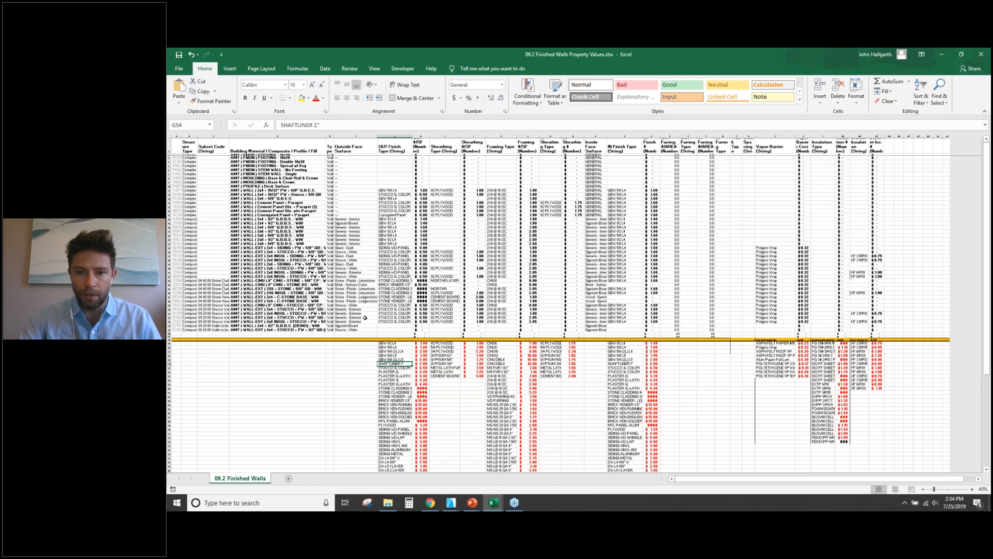
scroll(364, 317, up, 4)
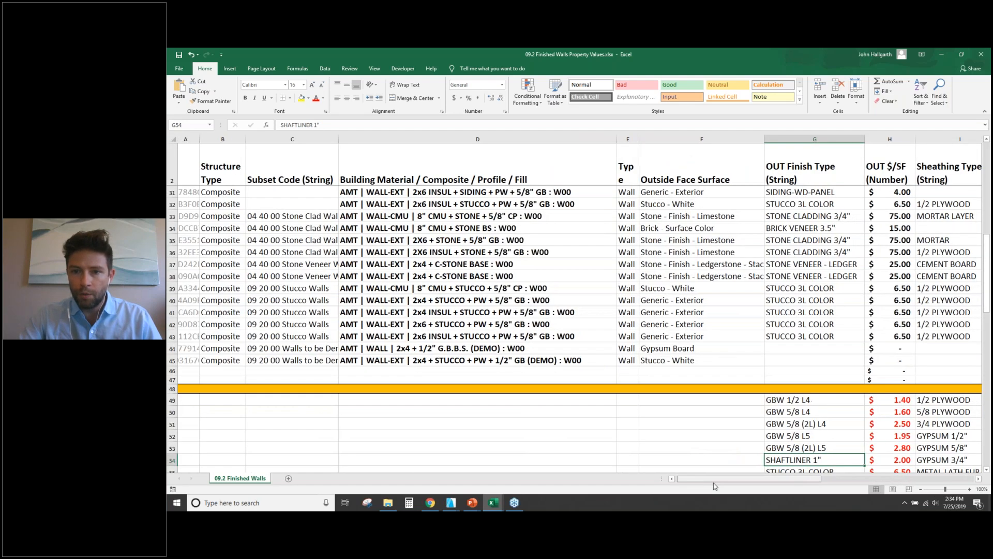
scroll(442, 275, right, 5)
scroll(443, 275, down, 1)
scroll(442, 275, down, 2)
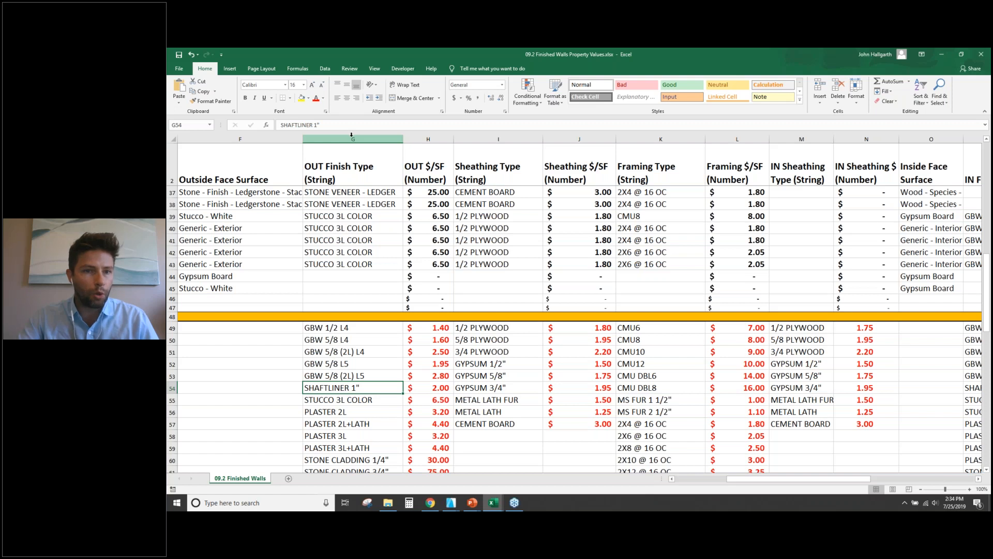
Examine the OUT Finish Type column, comparing the wall rows' finishes with the finish price list below row 48.
click(351, 136)
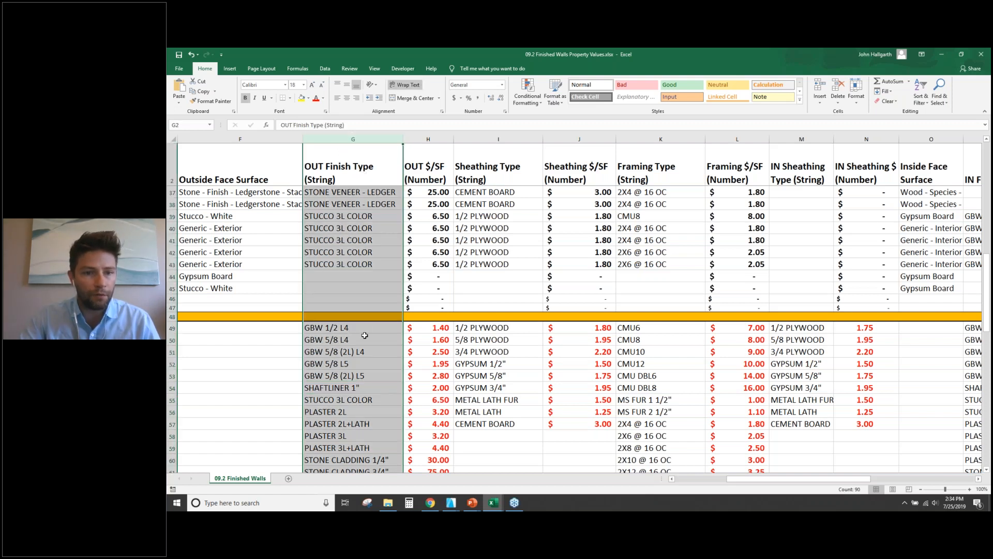
scroll(365, 336, down, 2)
scroll(365, 336, up, 2)
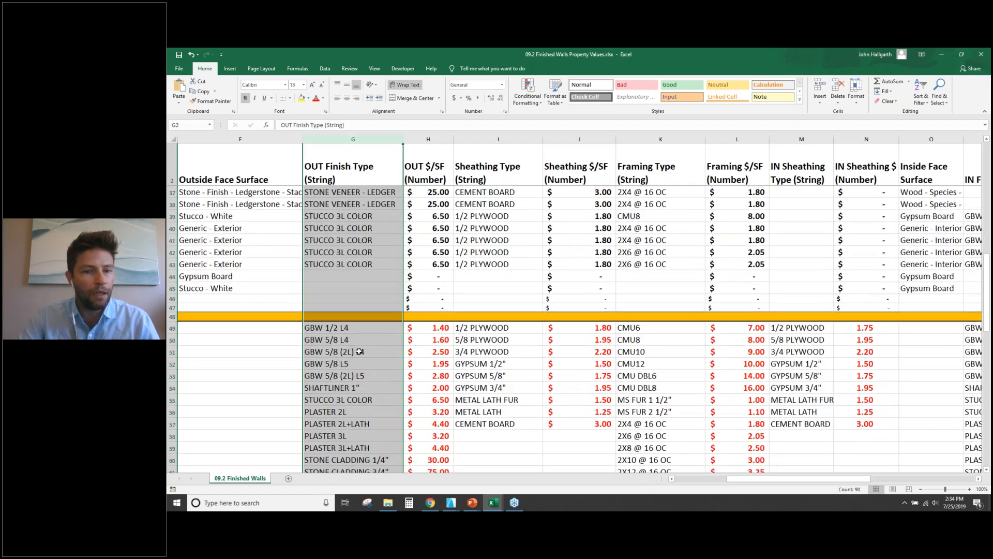
click(365, 338)
click(365, 328)
scroll(376, 216, up, 2)
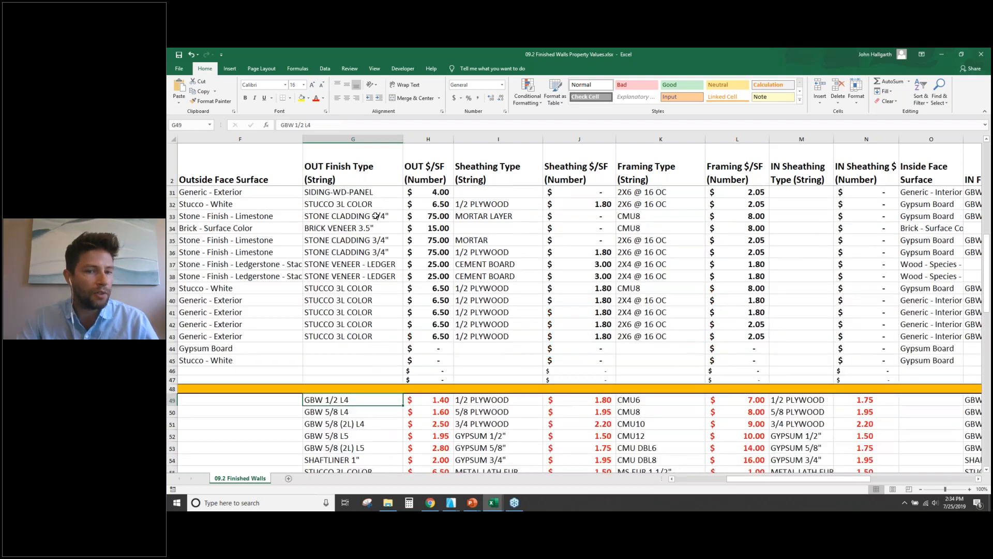
click(379, 328)
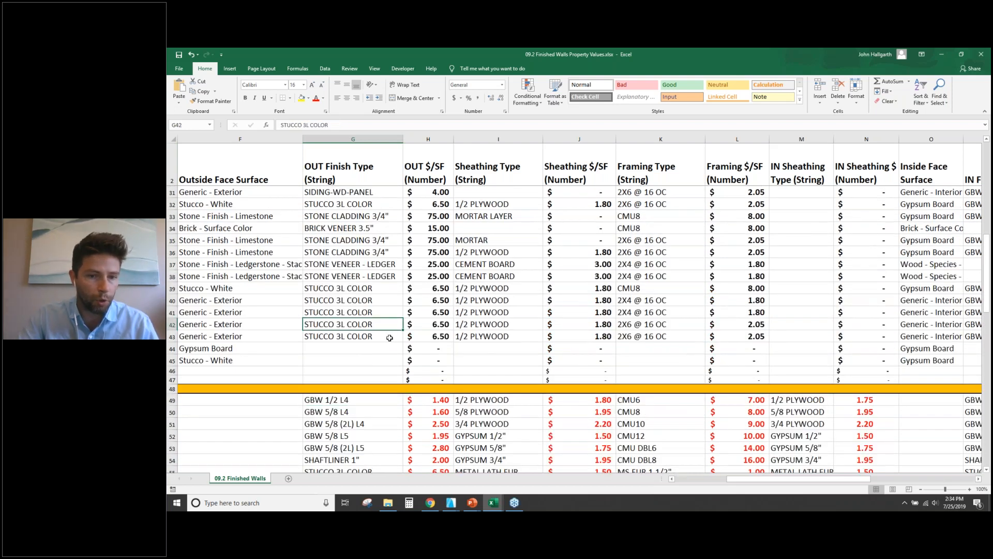
scroll(389, 337, down, 4)
scroll(392, 332, down, 4)
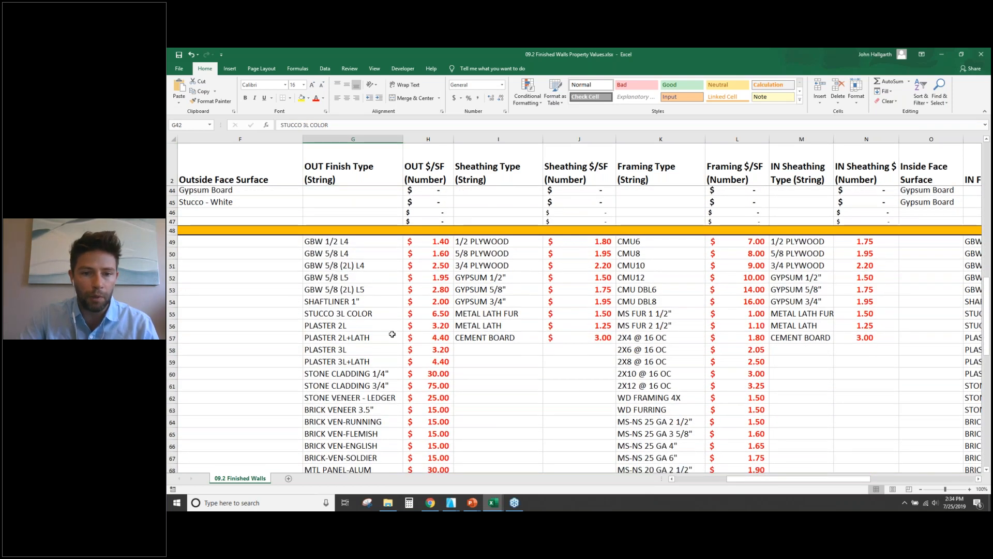
scroll(460, 362, up, 5)
scroll(464, 362, up, 3)
scroll(344, 339, down, 1)
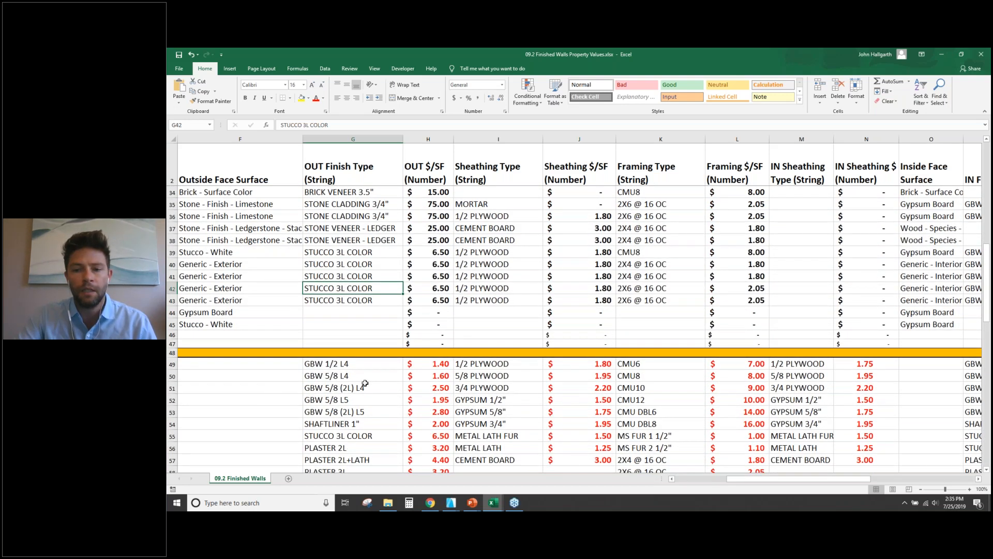
scroll(536, 408, down, 2)
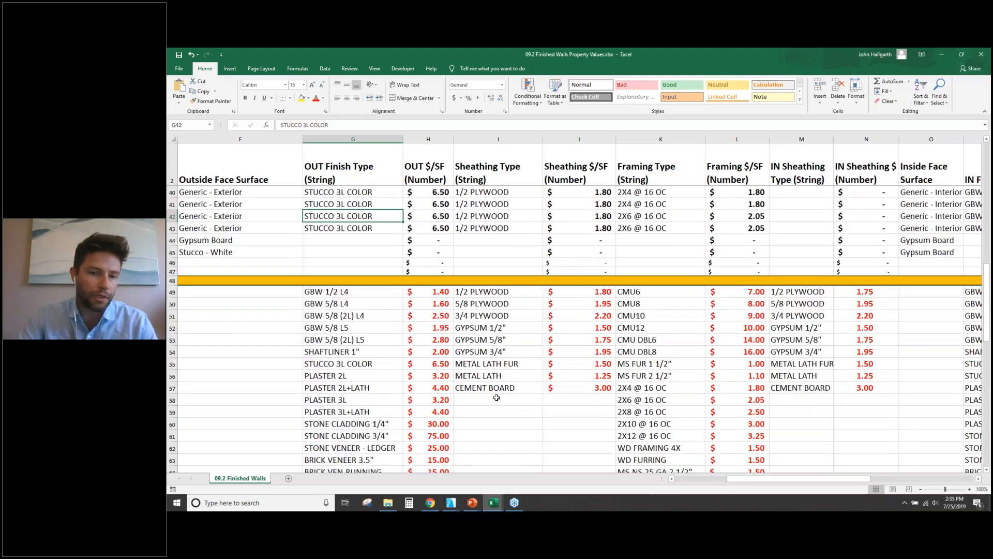
scroll(402, 308, up, 2)
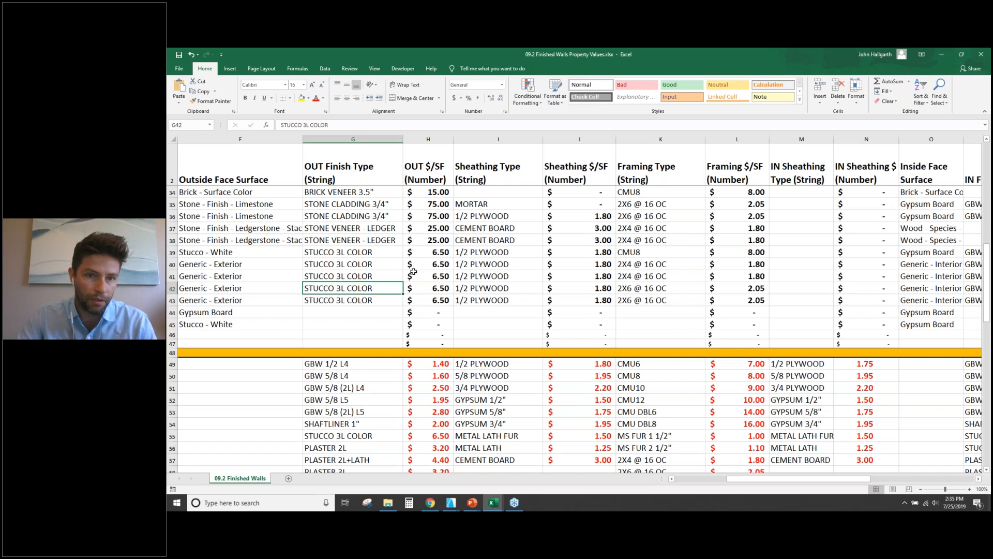
scroll(380, 300, down, 1)
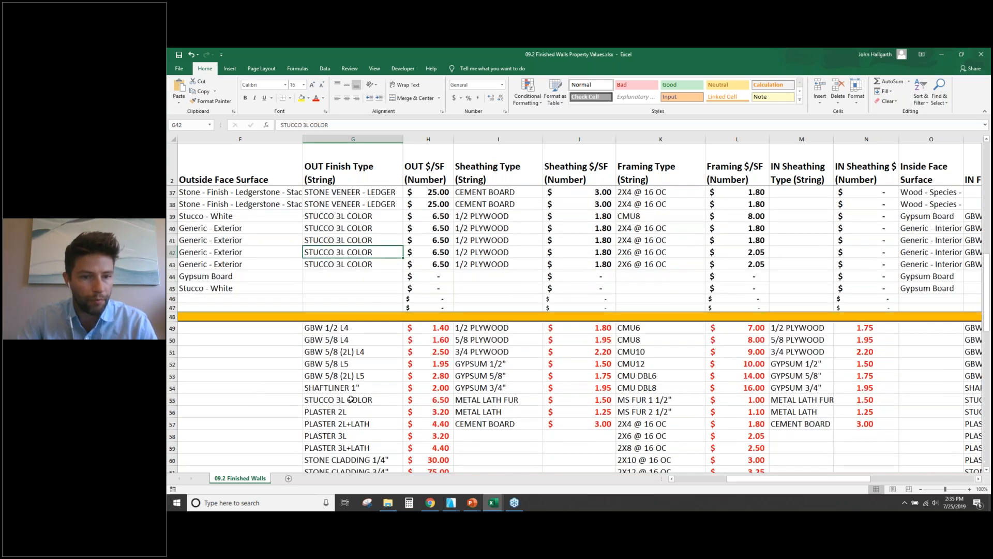
Set the STUCCO 3L COLOR price in H55 to 7.25 per SF and check the stucco wall rows 39 to 43.
click(377, 403)
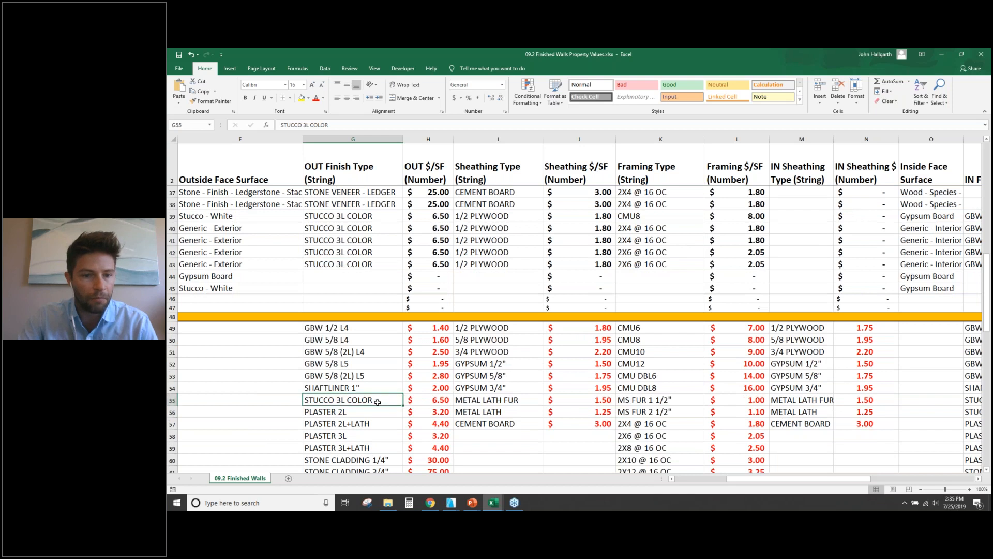
click(434, 402)
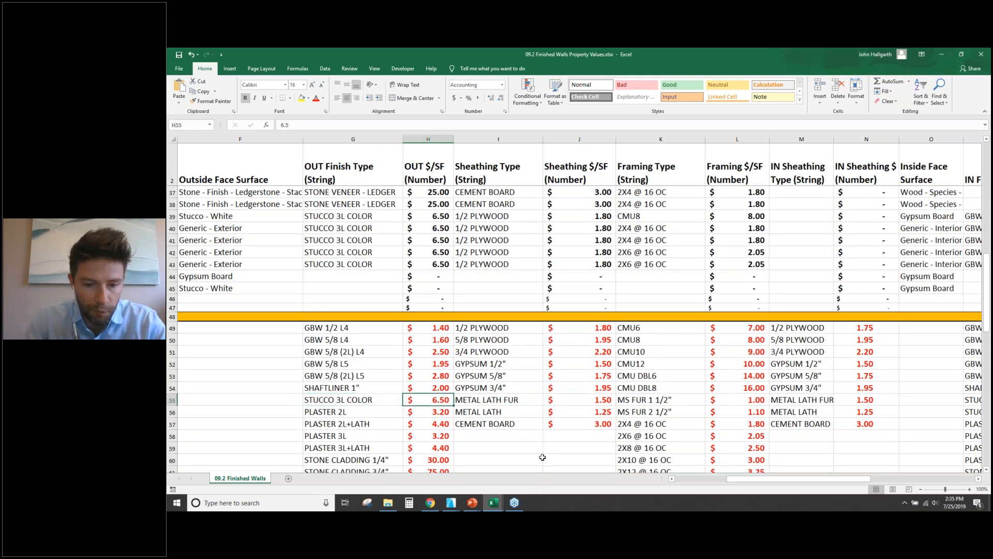
text(7.25)
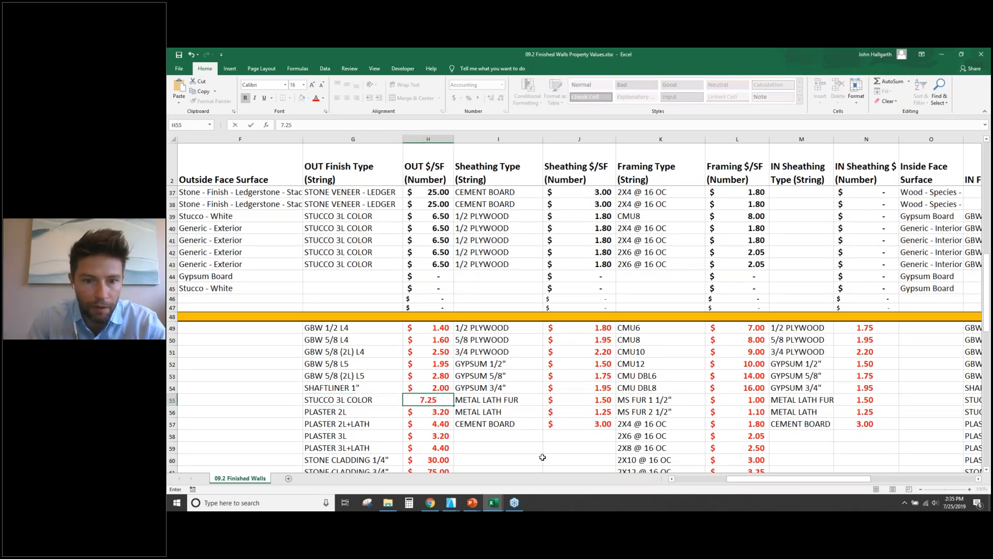
key(Return)
drag(372, 213, 429, 264)
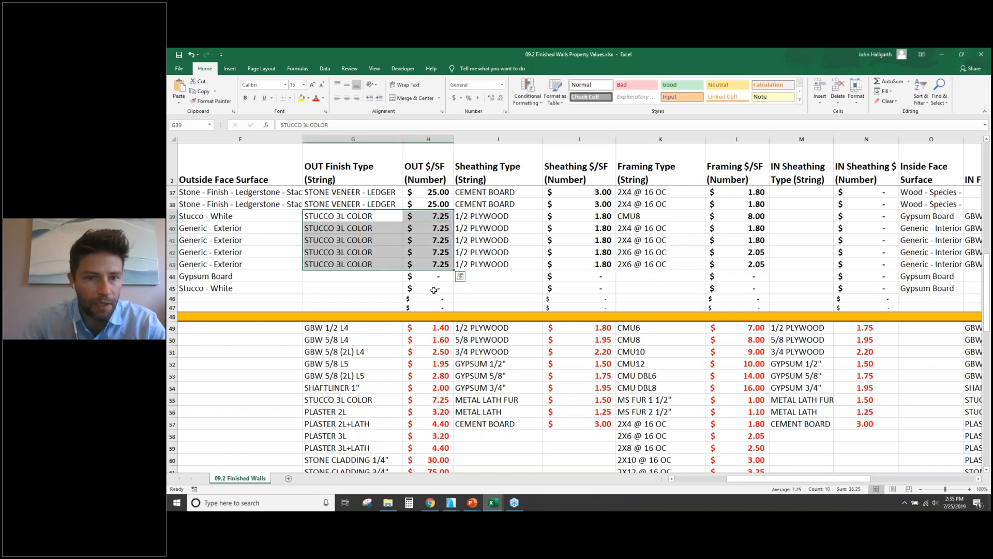
click(434, 289)
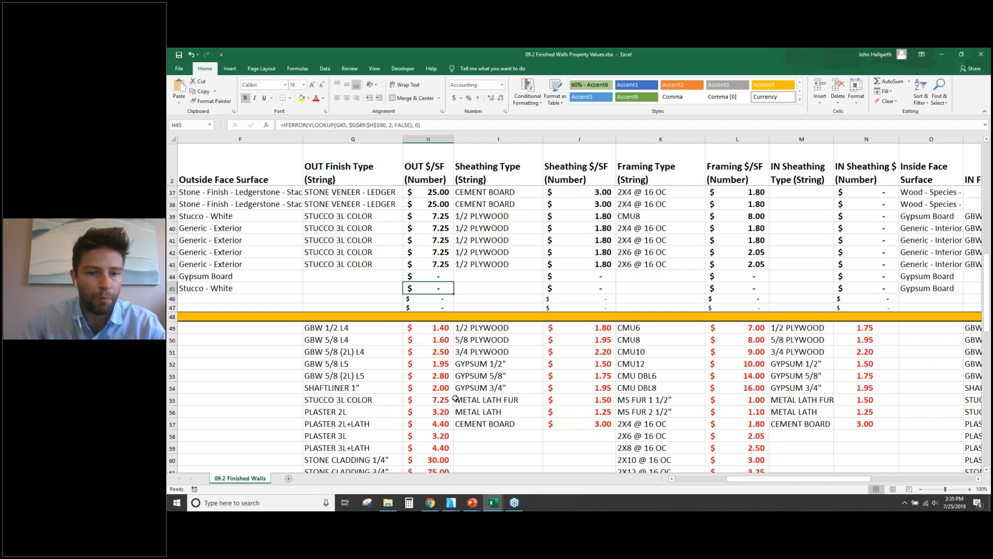
Examine the IFERROR VLOOKUP formula in H41 and its lookup range $G$49:$H$100 in the finish price list.
scroll(455, 398, down, 4)
scroll(724, 346, up, 5)
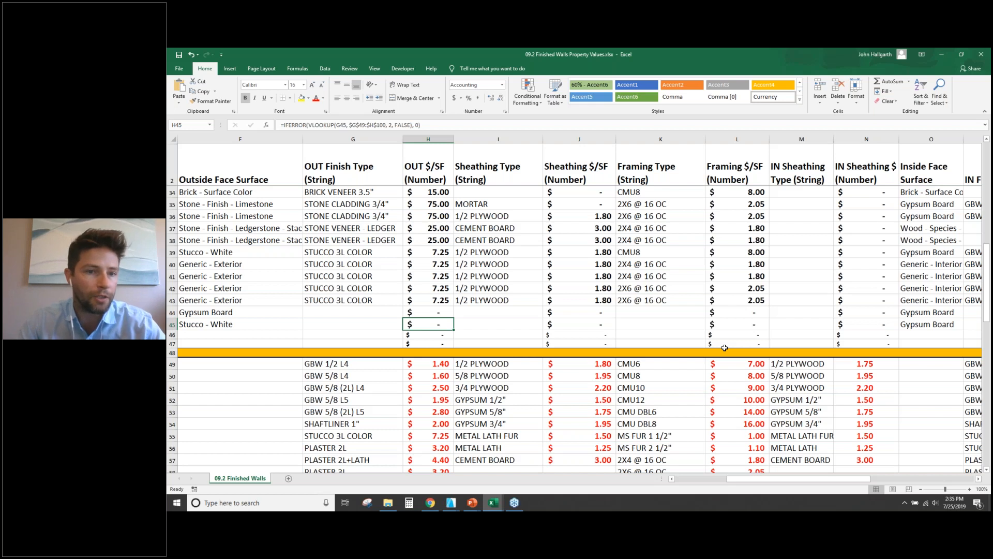
key(Up)
key(Up)
key(Up)
key(Up)
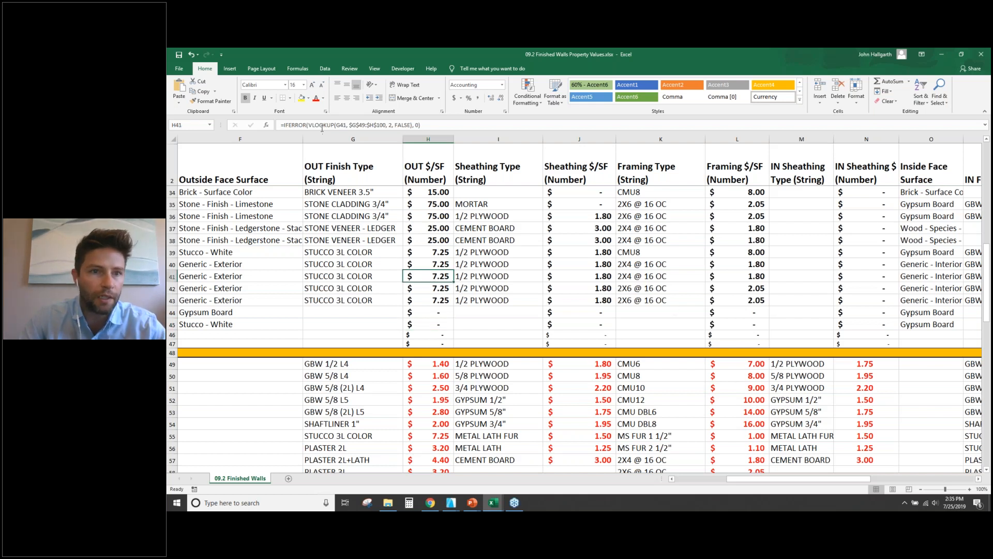
click(433, 123)
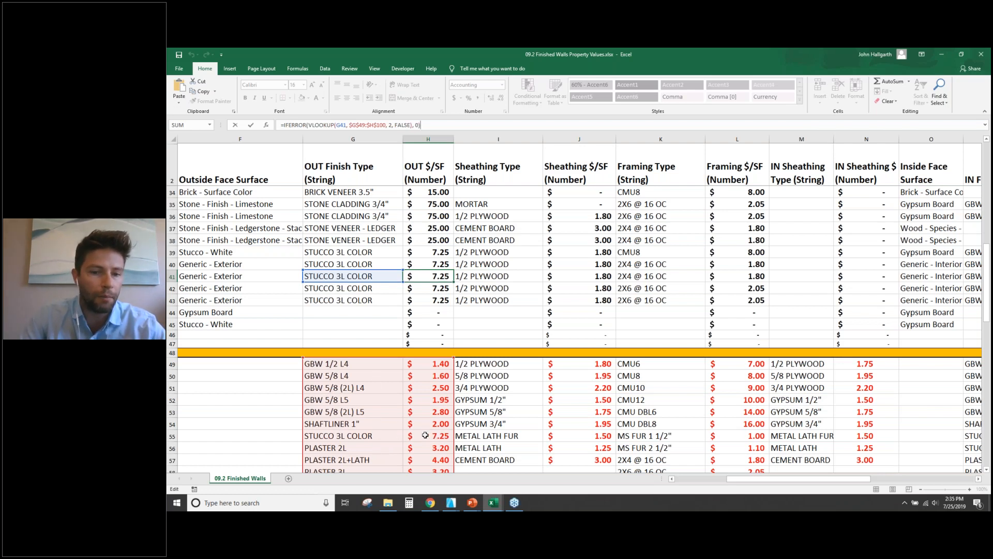
scroll(426, 422, down, 4)
scroll(462, 393, up, 4)
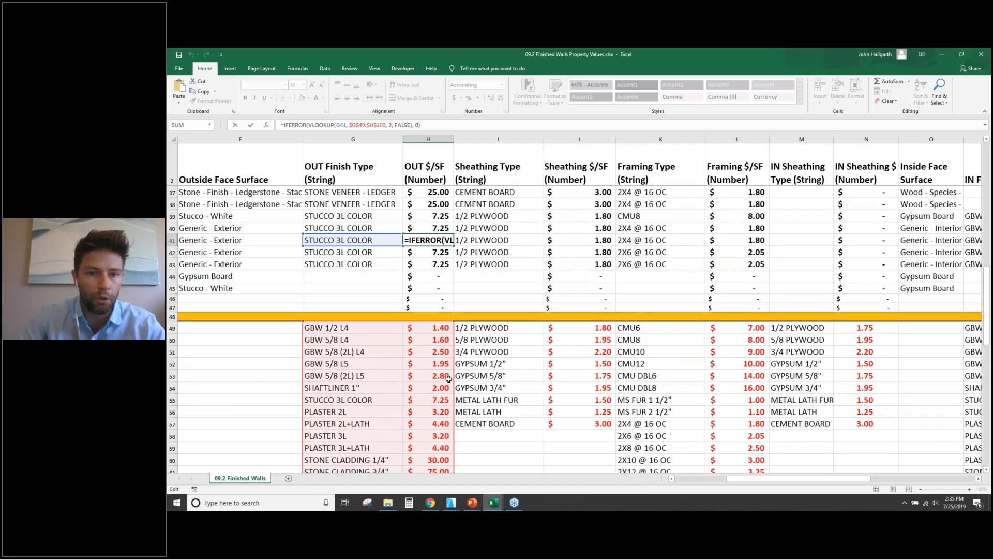
key(ctrl+Return)
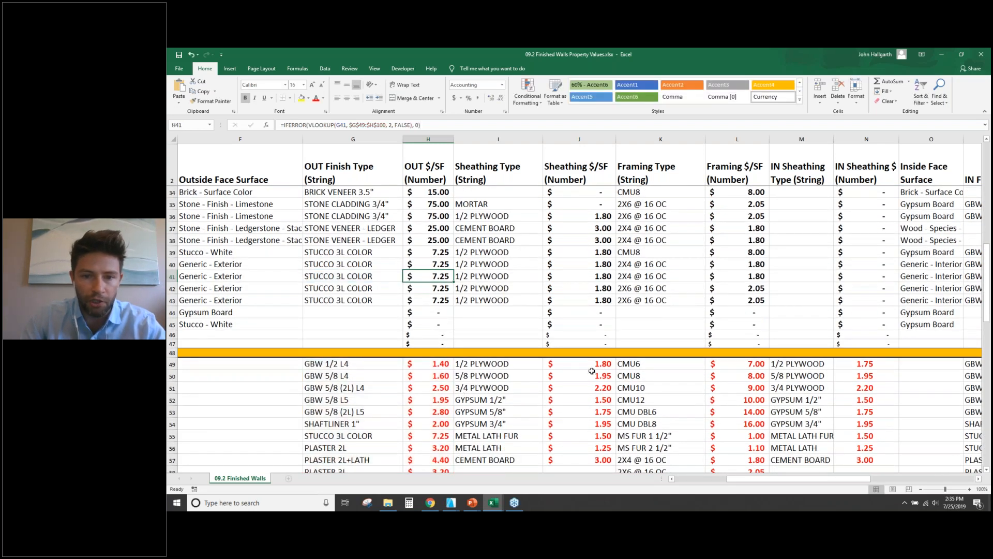
Set the 1/2 PLYWOOD sheathing price in J49 to 1.5 per SF and check the sheathing costs in the wall rows.
click(592, 366)
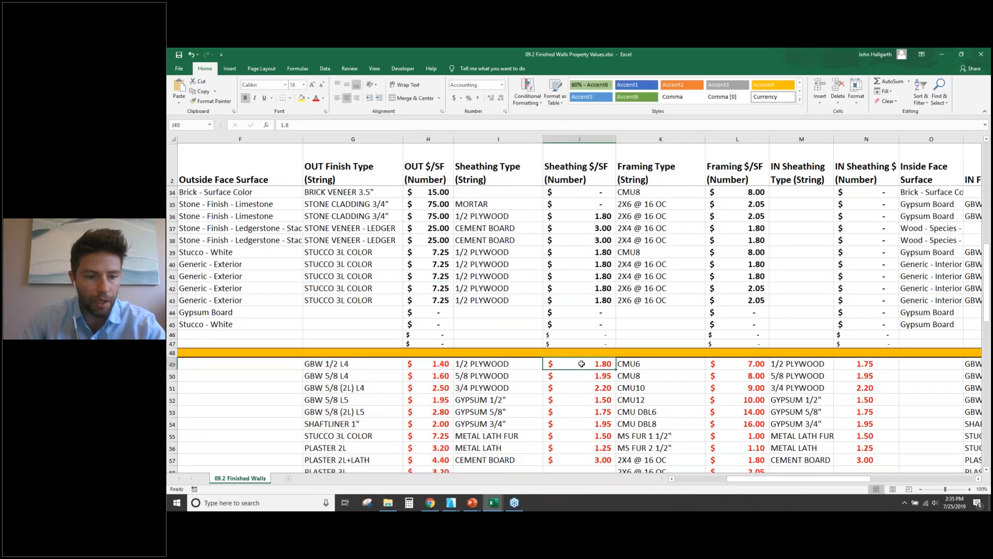
text(1.5)
key(Return)
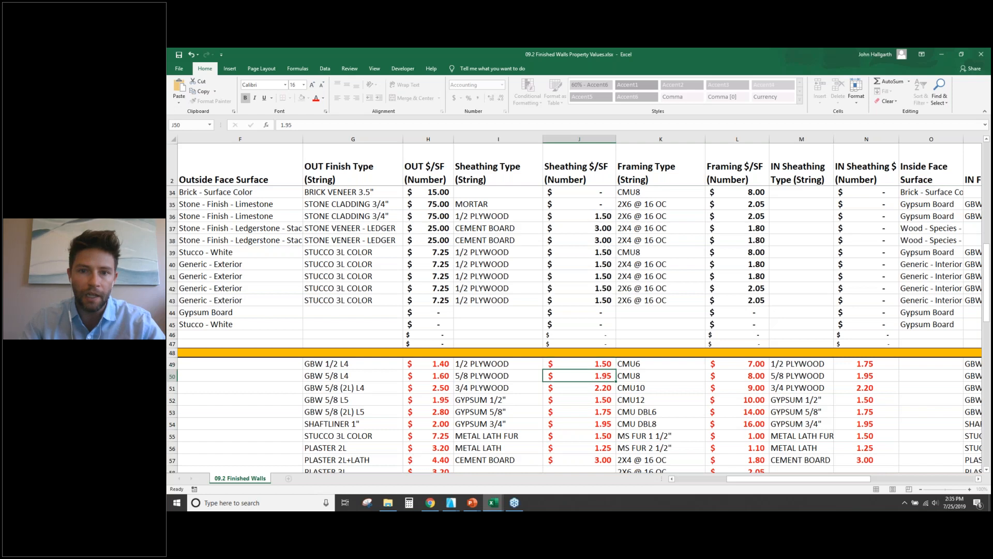
scroll(569, 324, up, 3)
scroll(574, 325, down, 4)
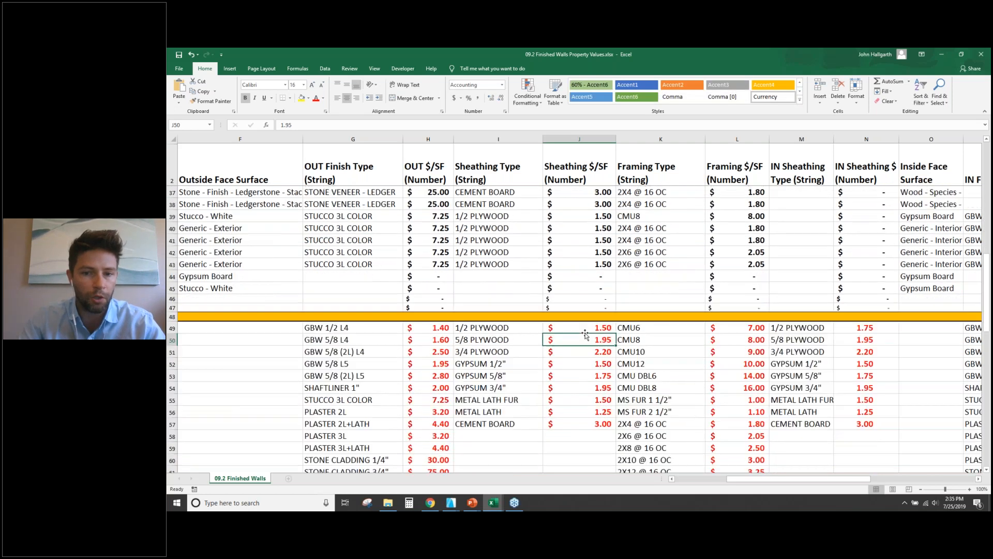
Review the sheathing price list and the Sheathing Type and Sheathing $/SF columns across all wall rows.
drag(584, 328, 583, 423)
scroll(517, 333, up, 4)
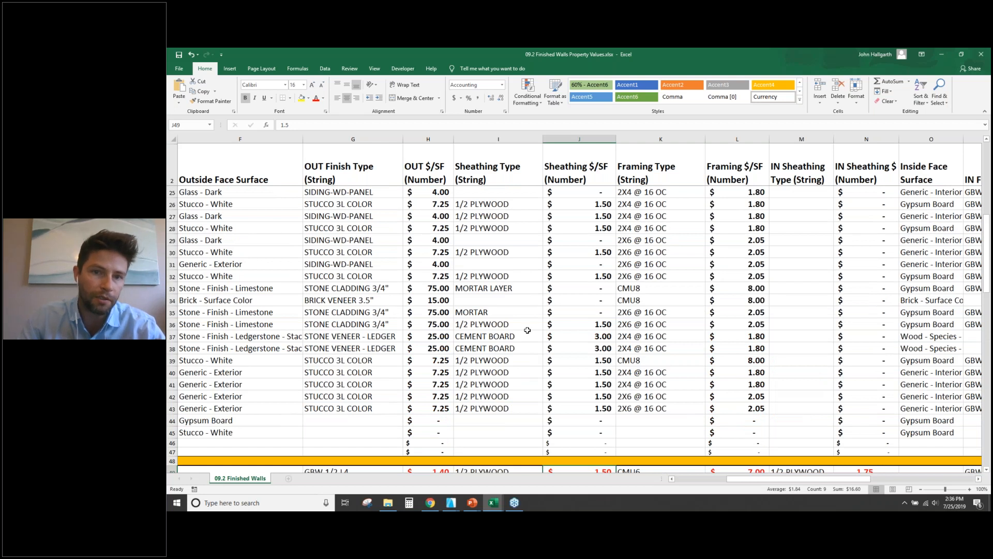
scroll(530, 331, up, 7)
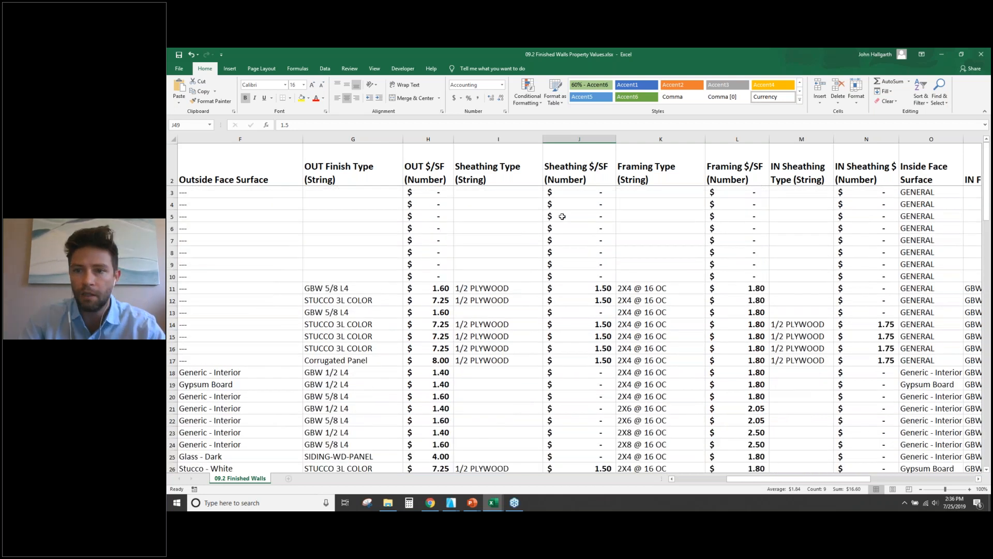
click(500, 140)
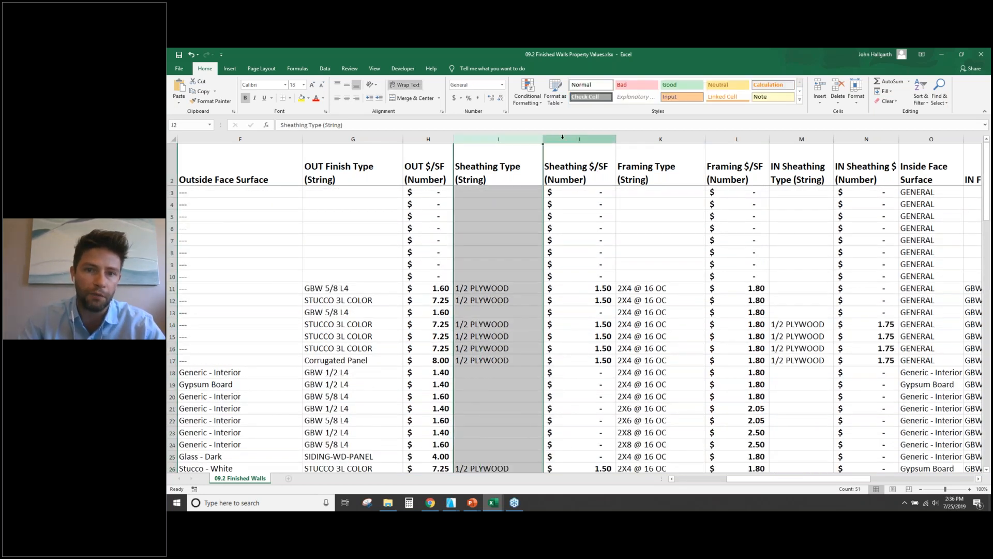
click(569, 139)
scroll(605, 298, down, 11)
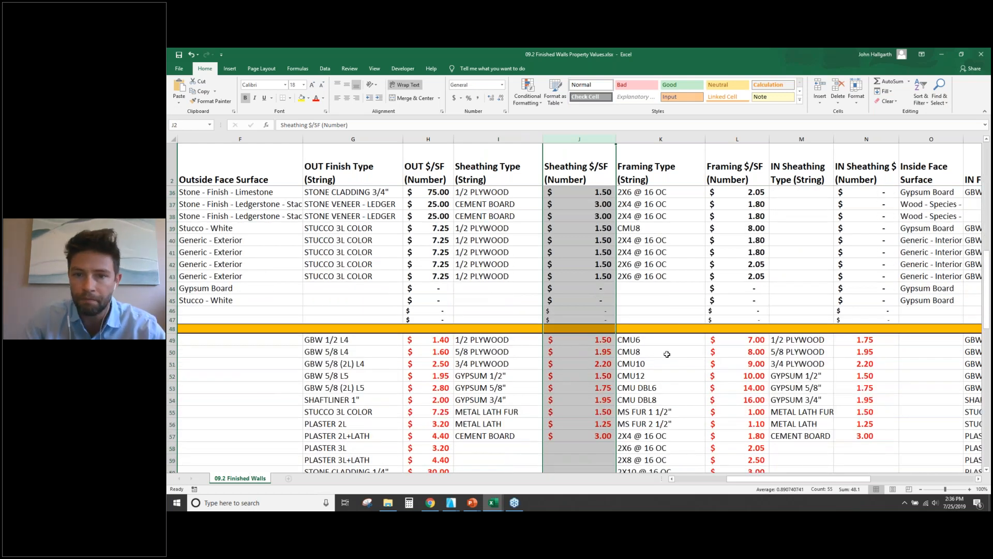
scroll(667, 354, down, 1)
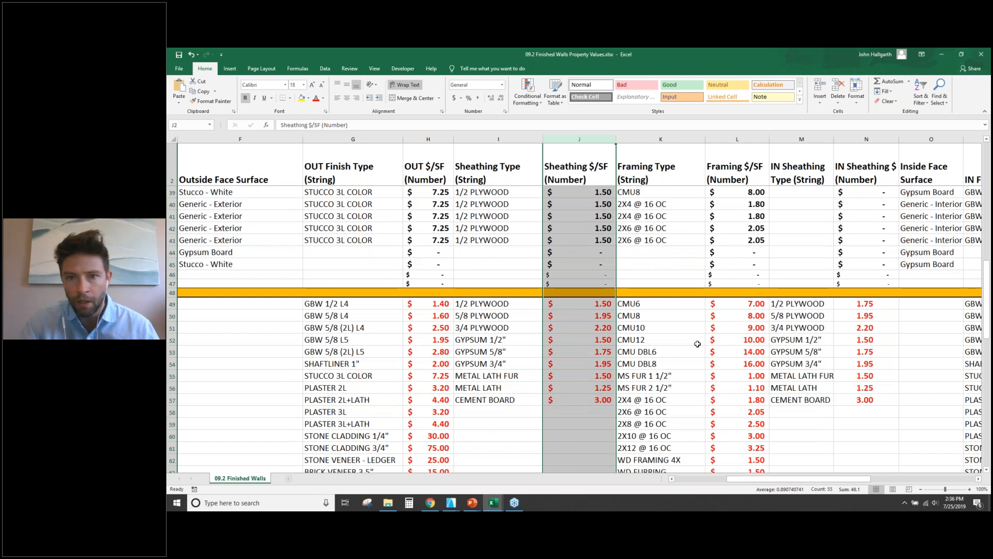
click(513, 342)
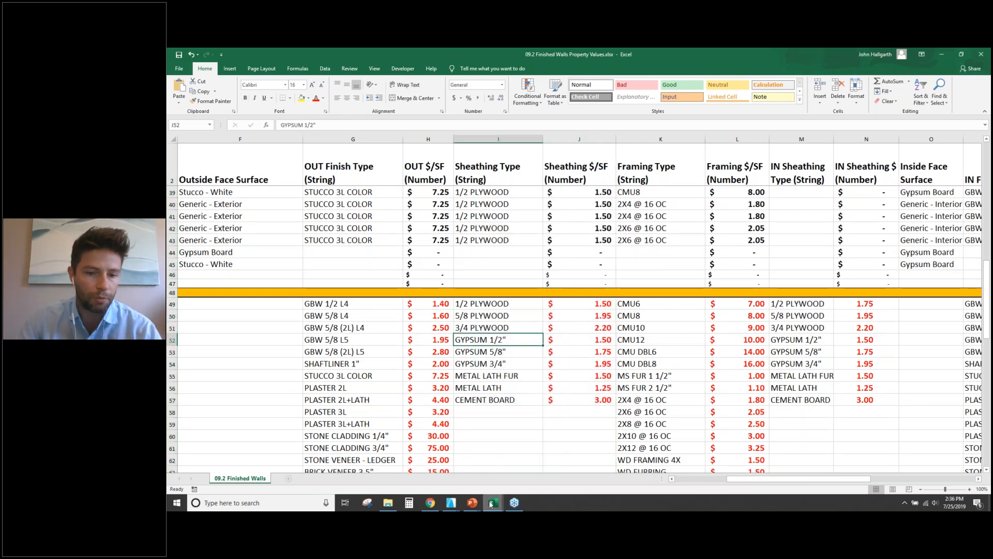
Switch to the running PowerPoint slide show with the Detailed Example Workflows slide.
mouse_move(454, 509)
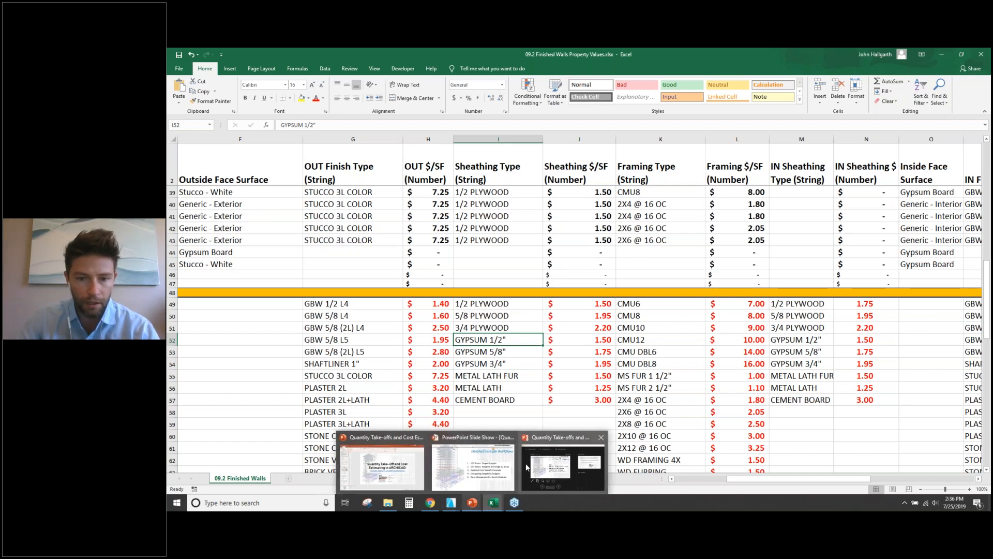
click(542, 468)
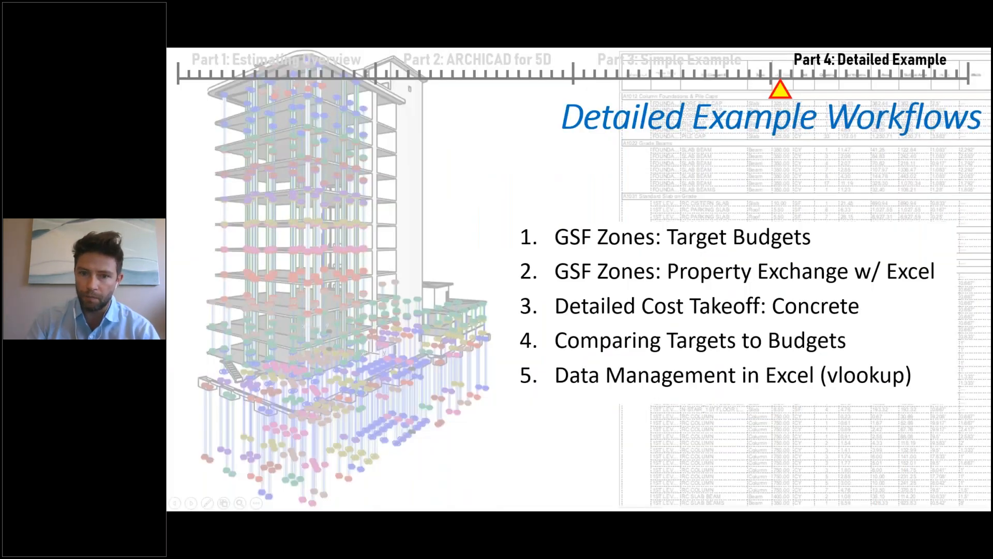